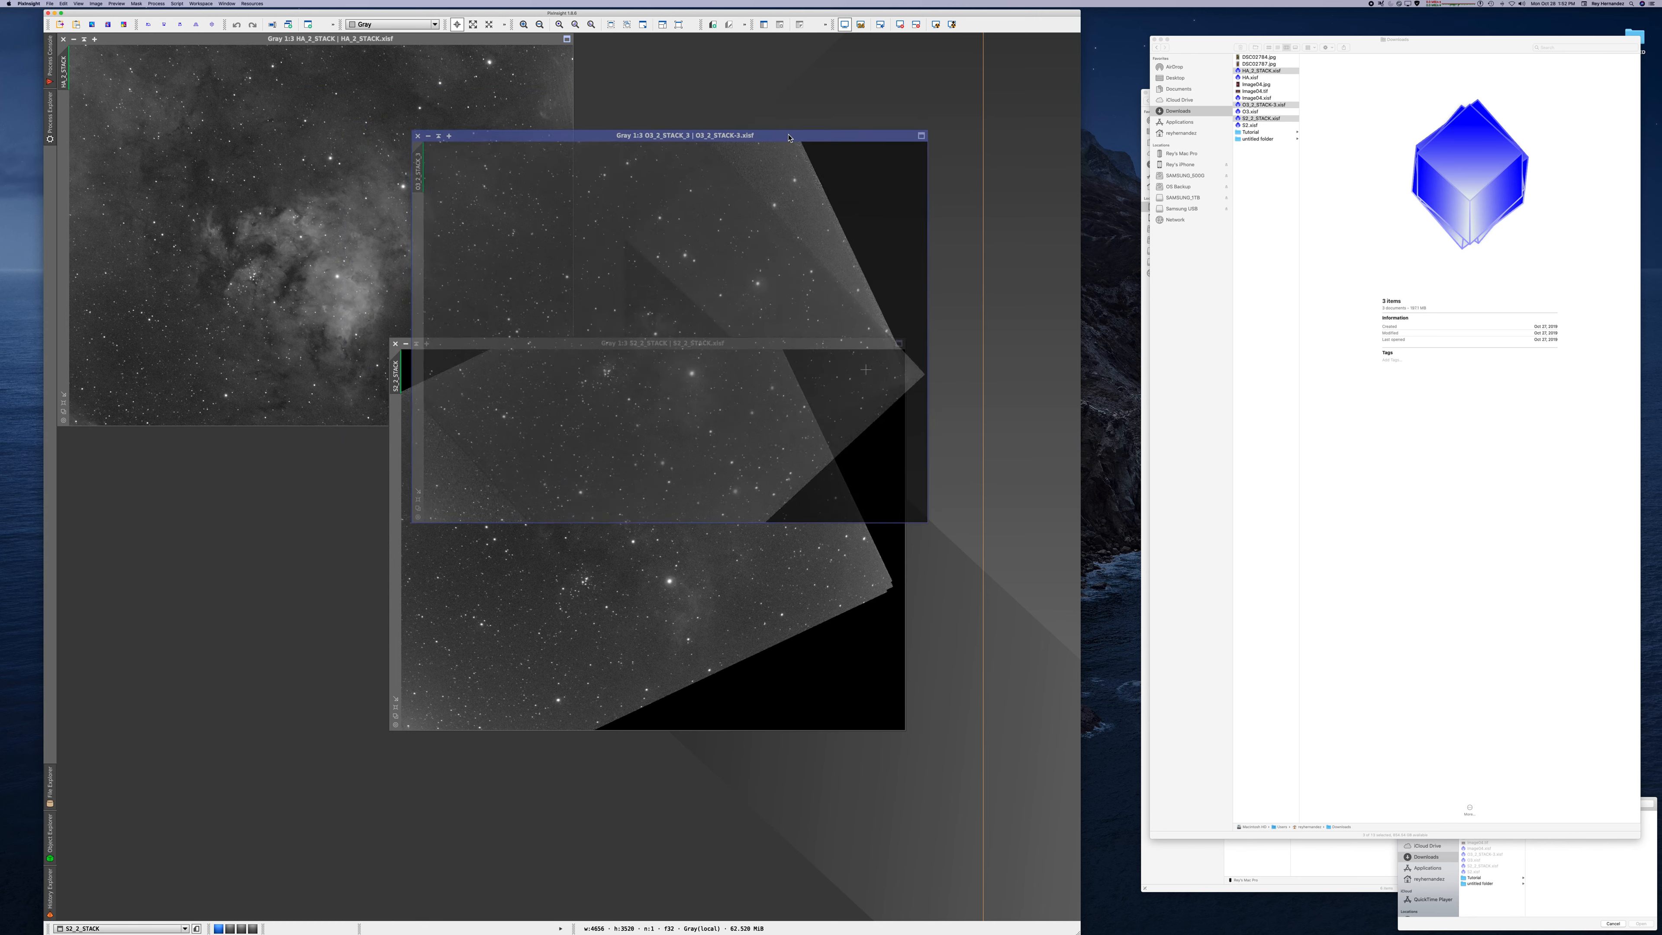
- Start DynamicCrop on the O3_2_STACK_3 image and draw a crop area of about 2916 × 1773 pixels, rotated about 44° clockwise
left_click(49, 115)
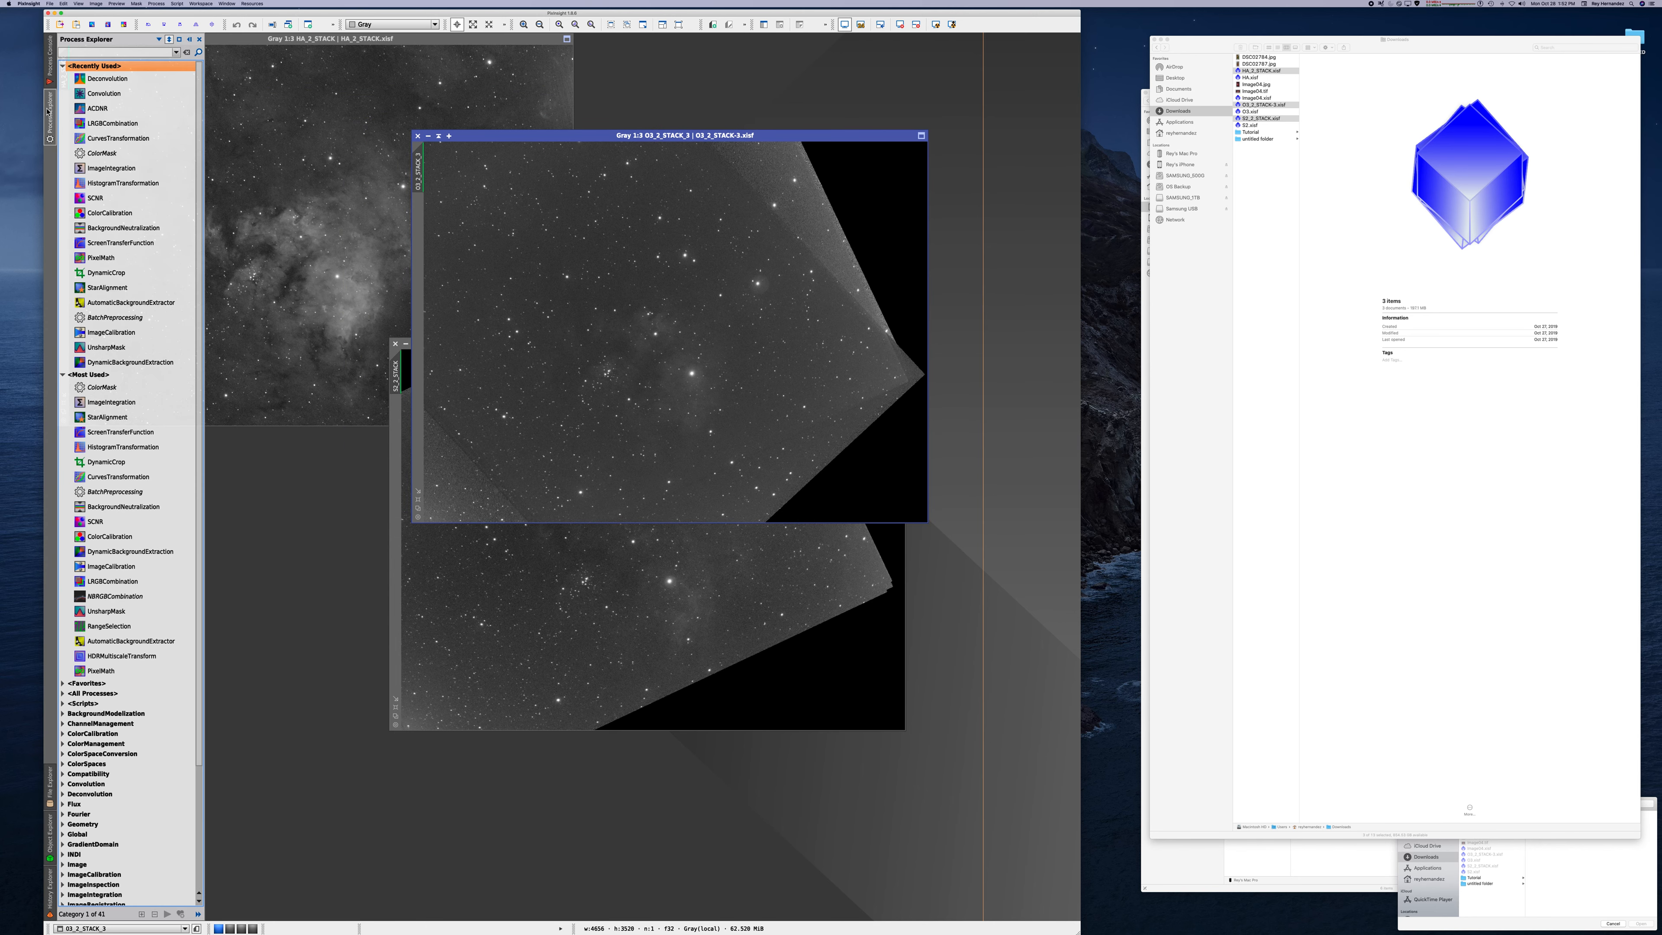
double_click(96, 274)
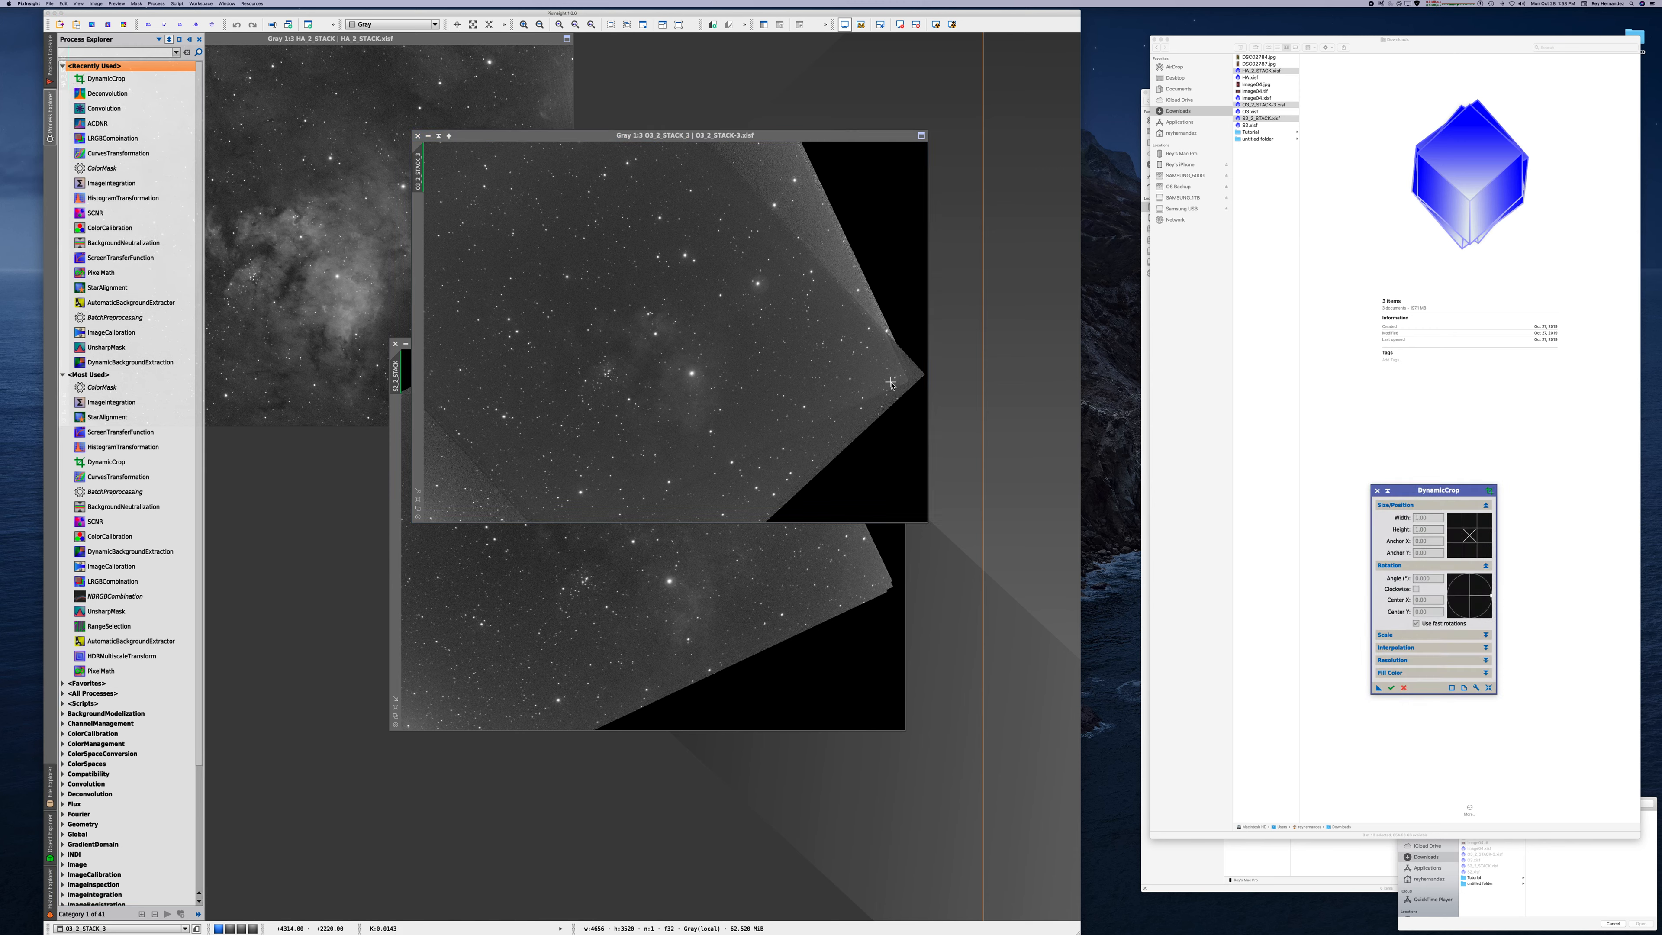
left_click_drag(569, 231, 885, 422)
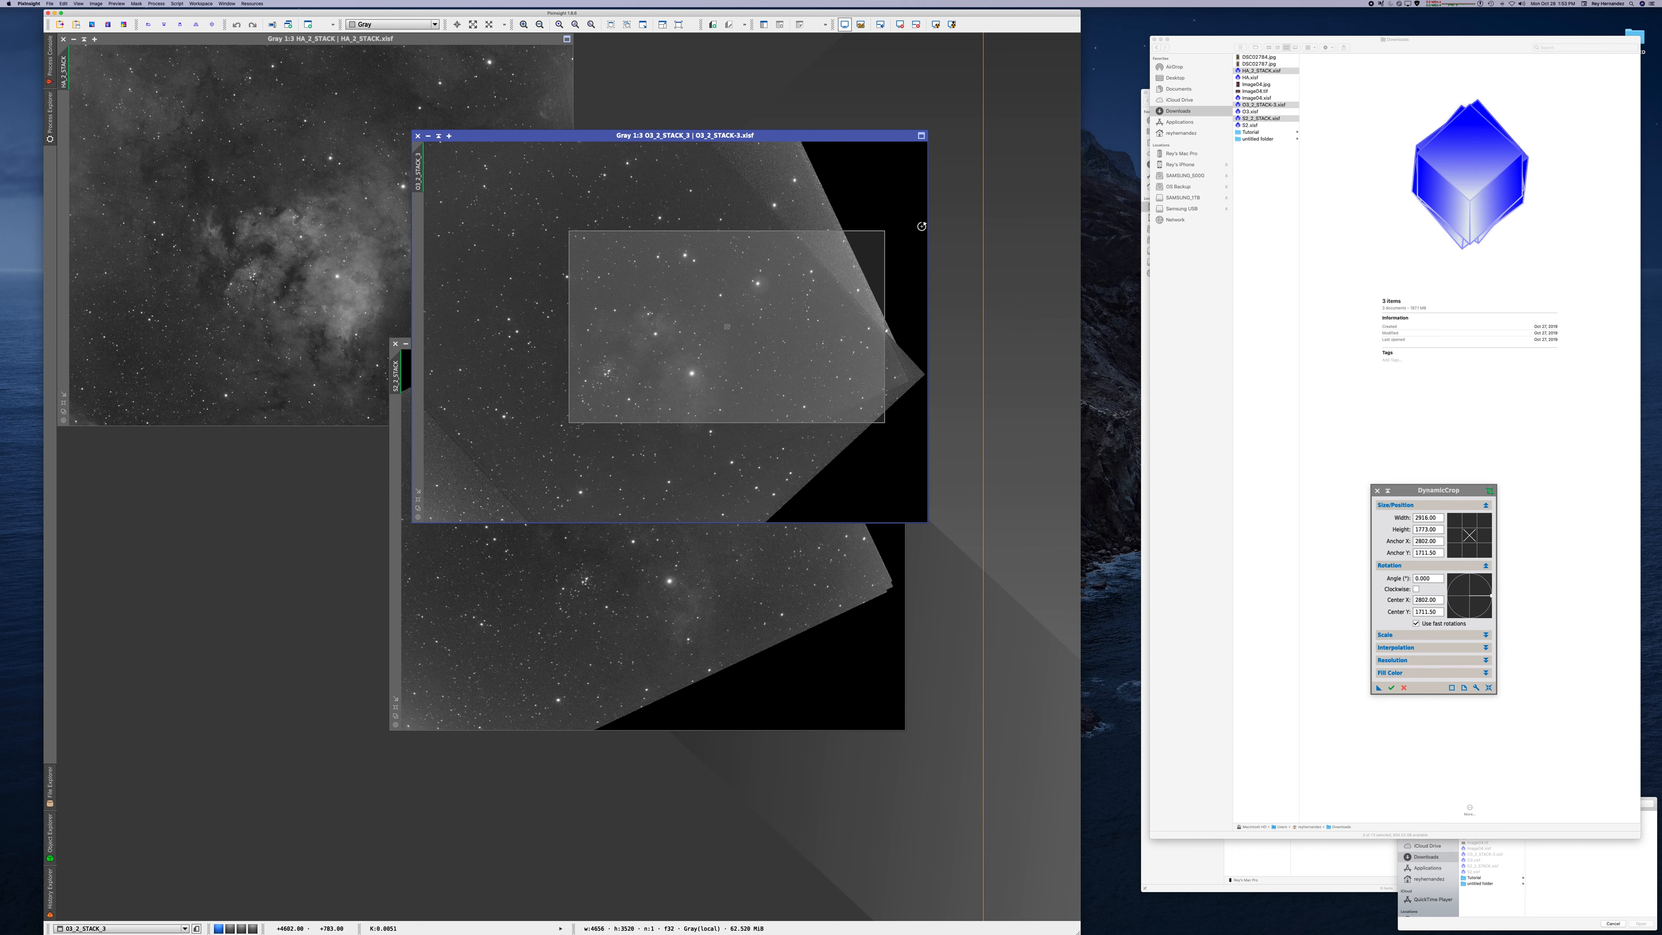
left_click_drag(906, 220, 898, 345)
left_click_drag(793, 298, 690, 298)
left_click_drag(829, 348, 822, 364)
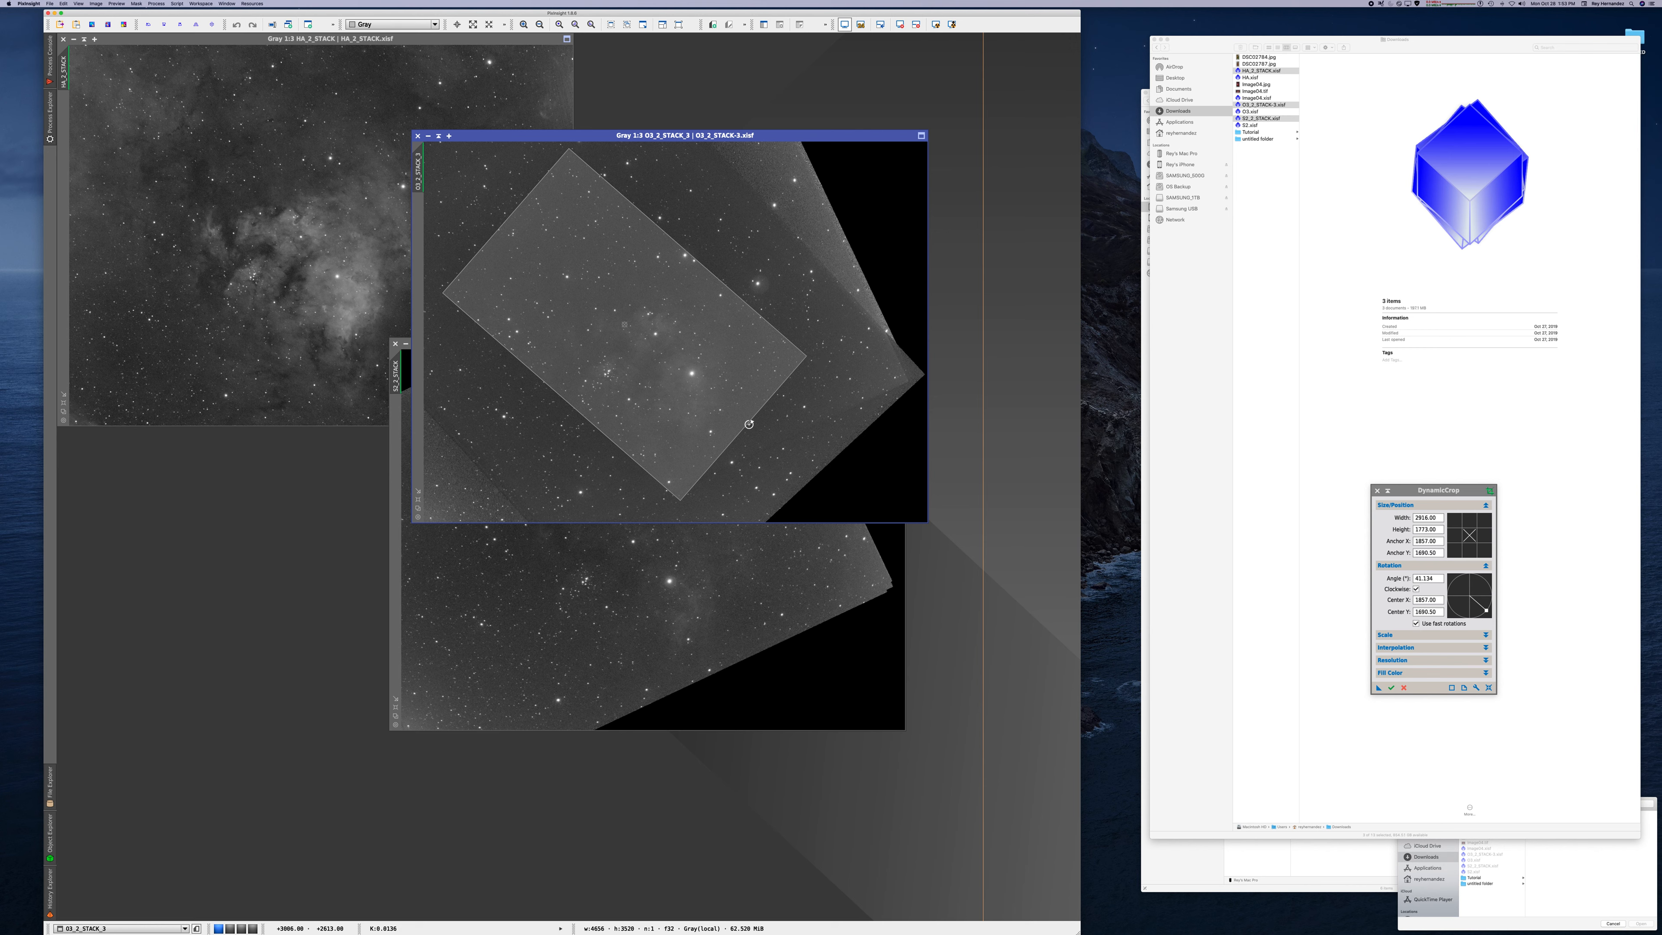
left_click_drag(748, 425, 740, 423)
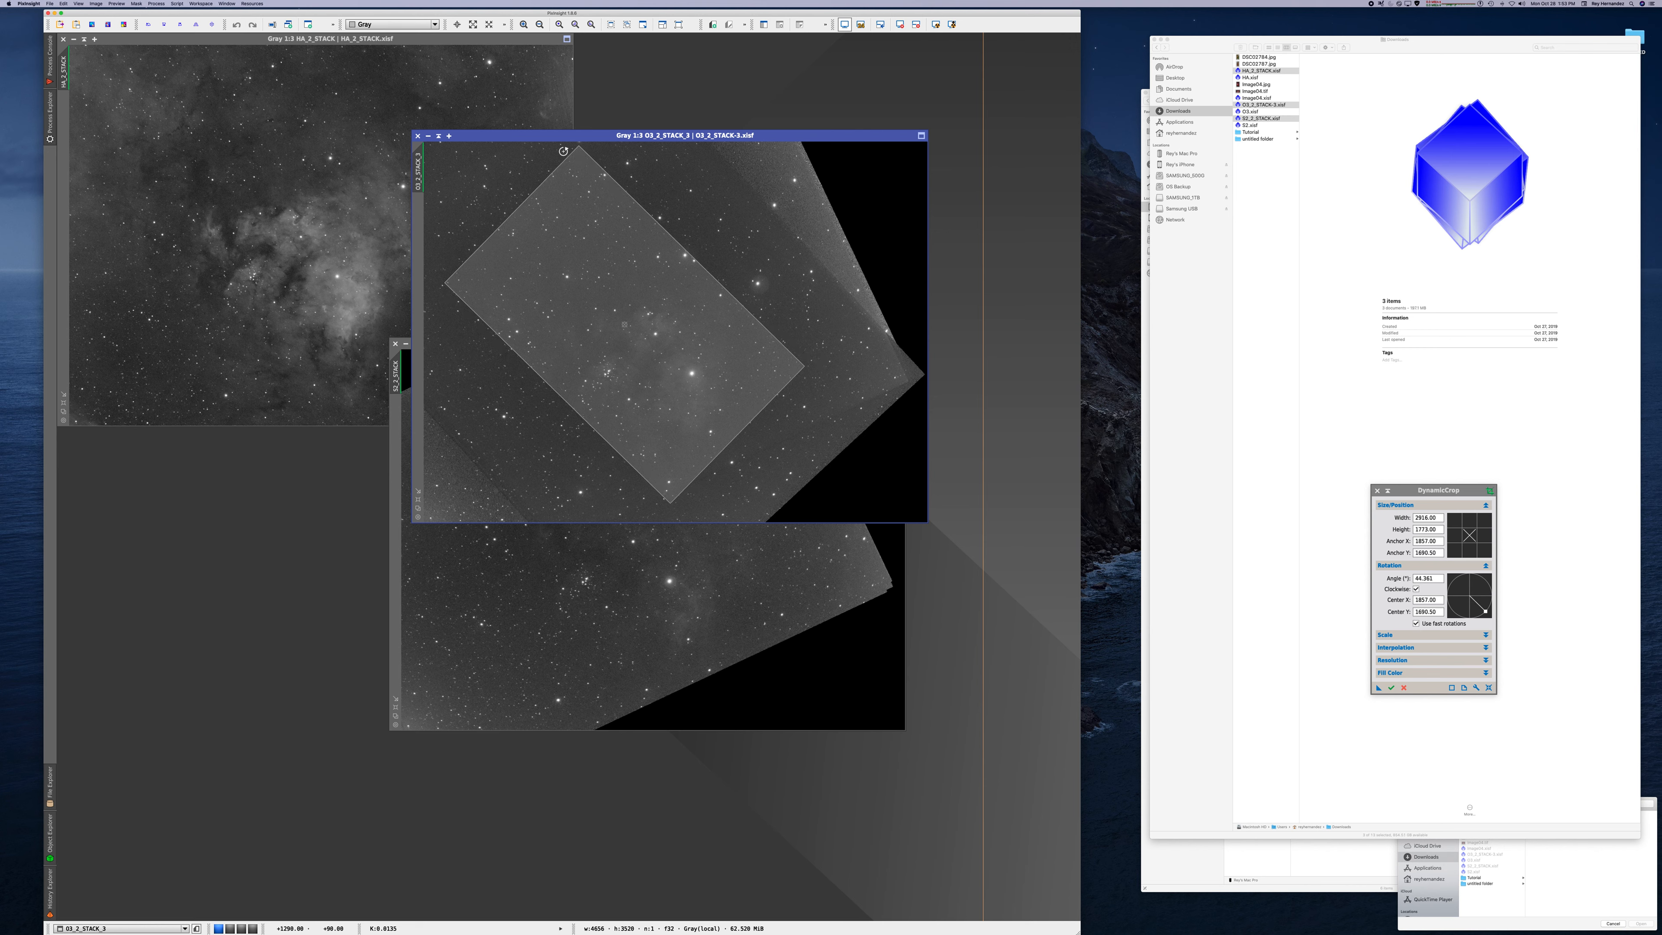
- Resize the rotated crop area on the O3 image to about 2482 × 2160 pixels around the nebula
left_click_drag(527, 199, 547, 221)
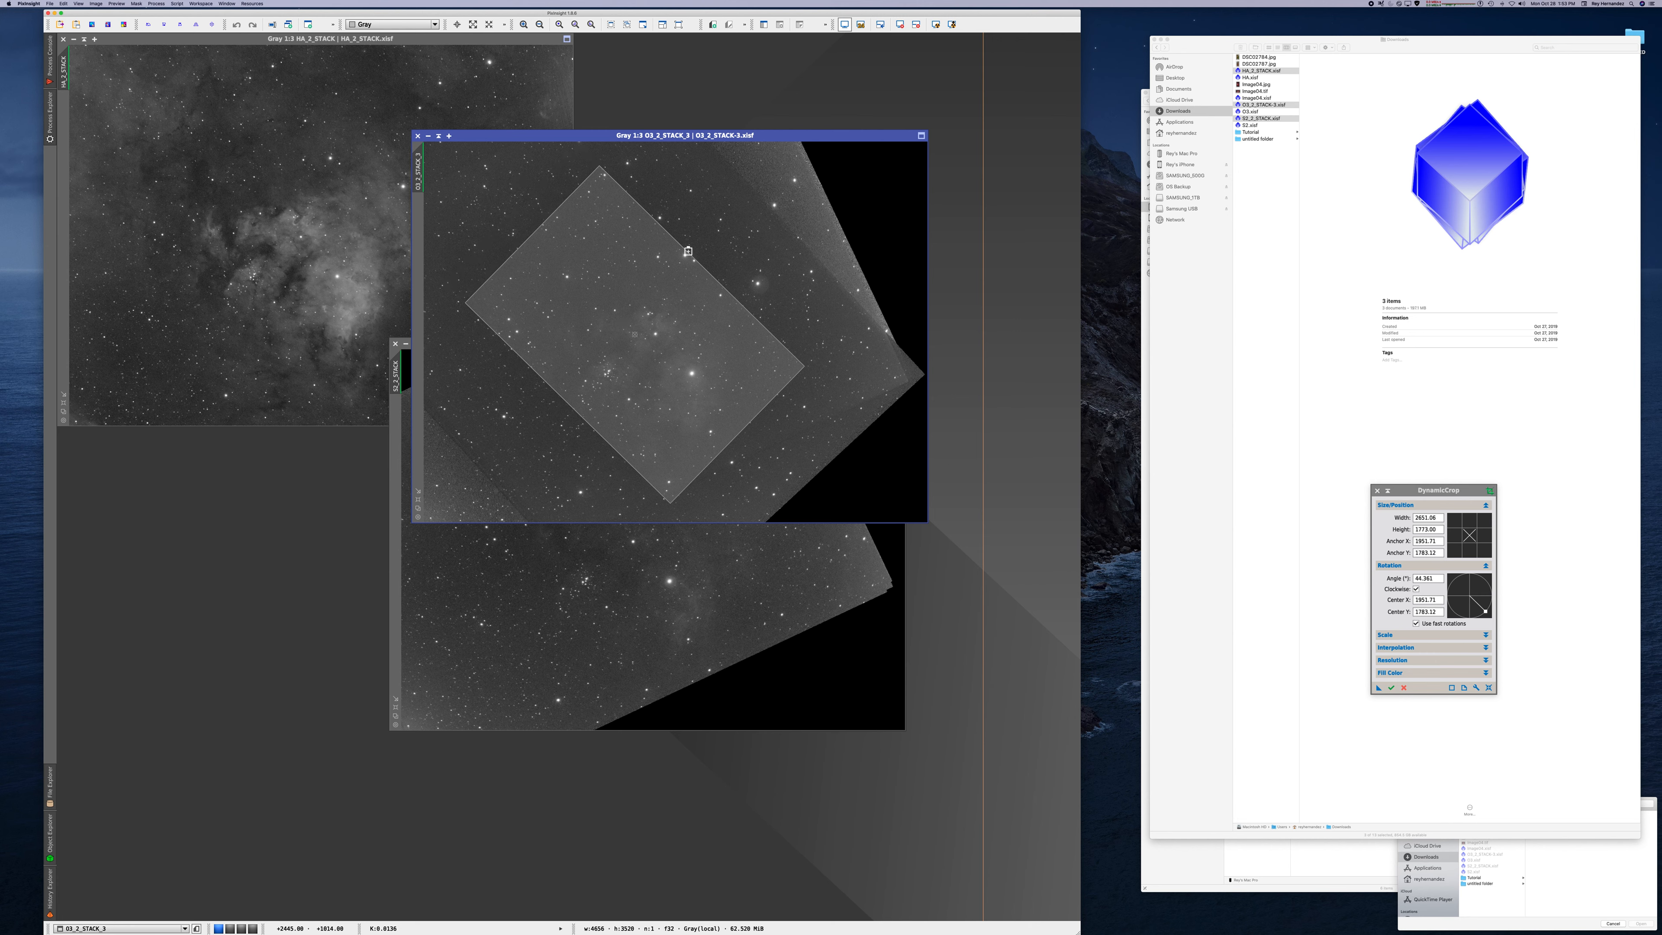
left_click_drag(687, 252, 735, 261)
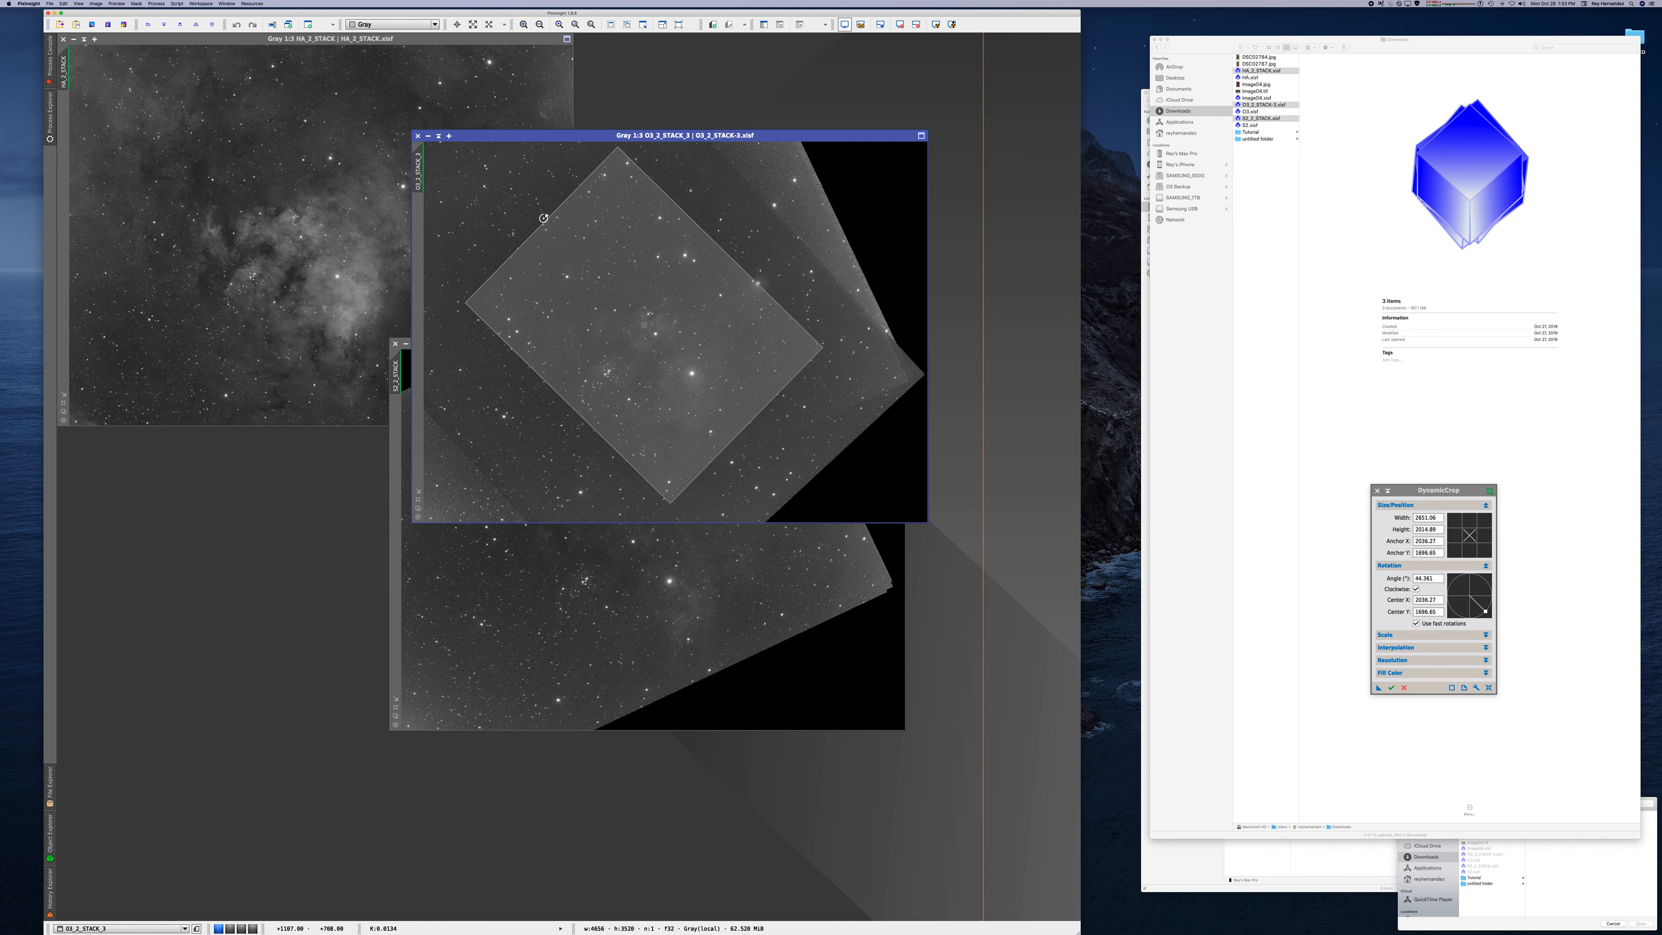
left_click_drag(546, 221, 558, 234)
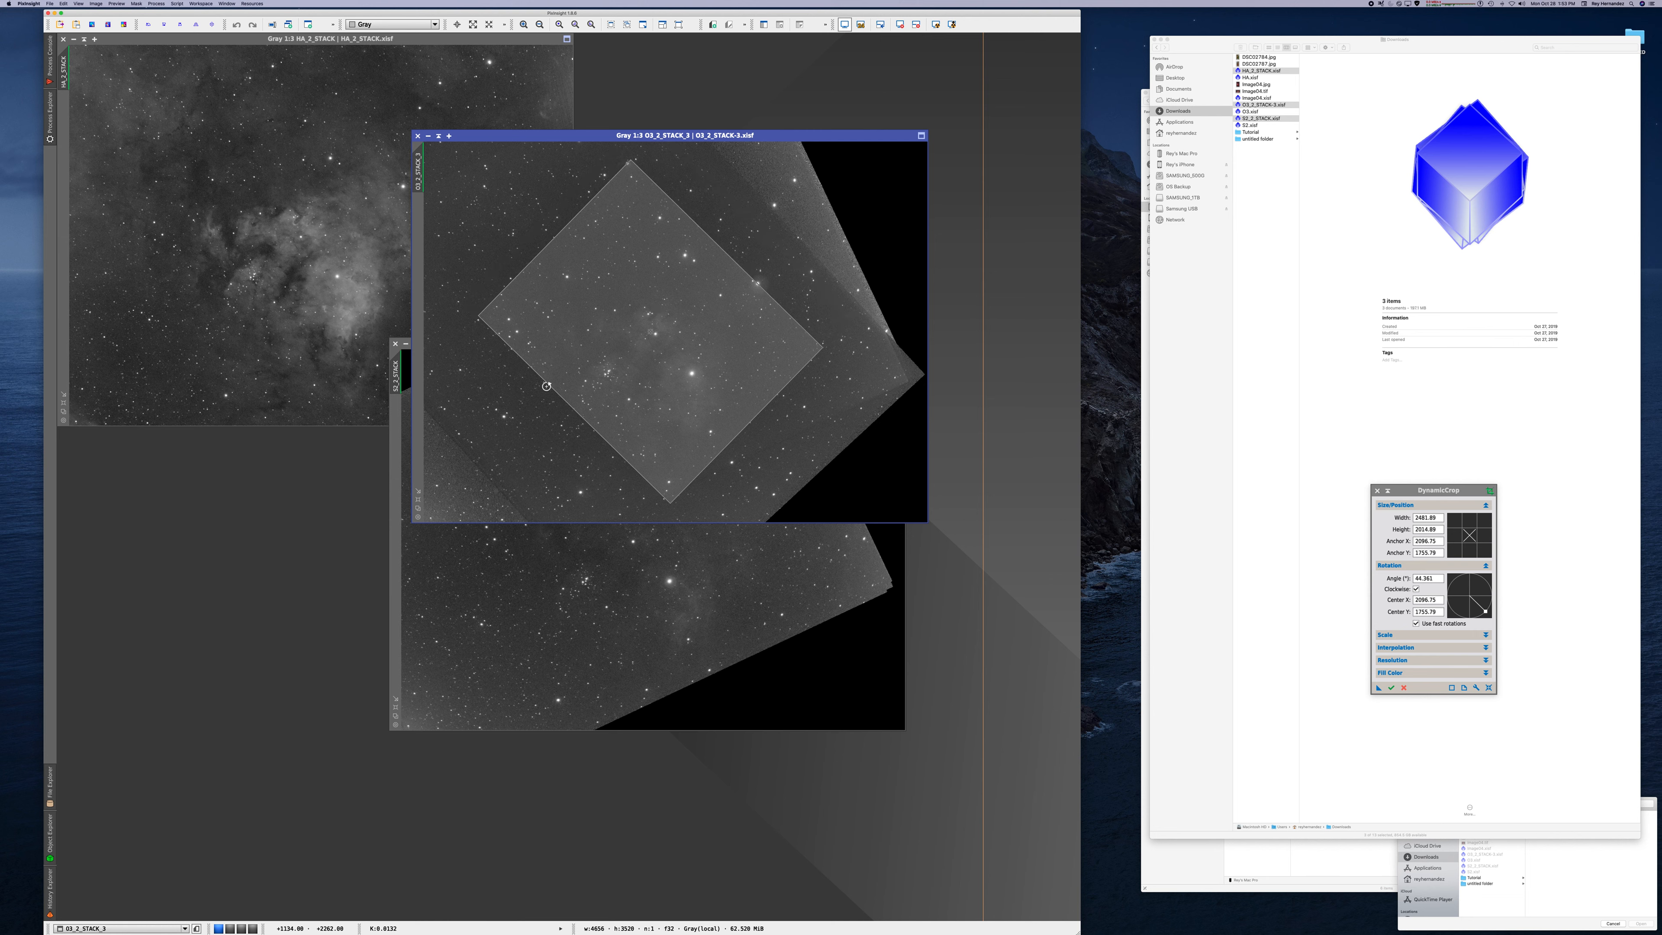
left_click_drag(568, 404, 551, 430)
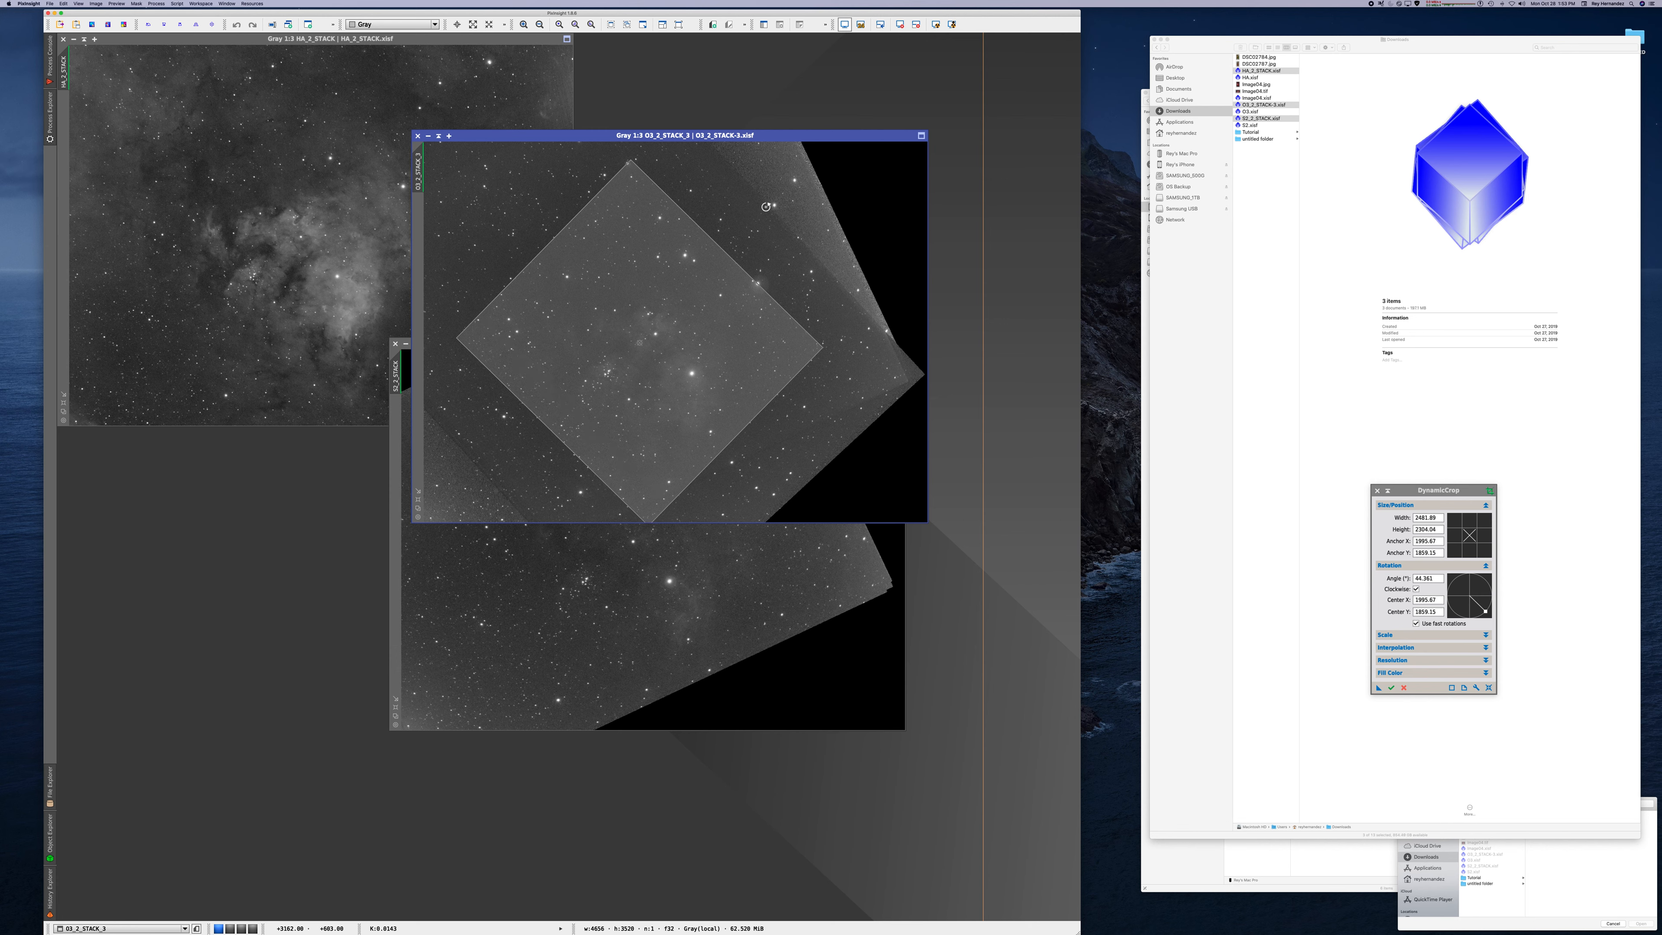
left_click_drag(720, 249, 704, 270)
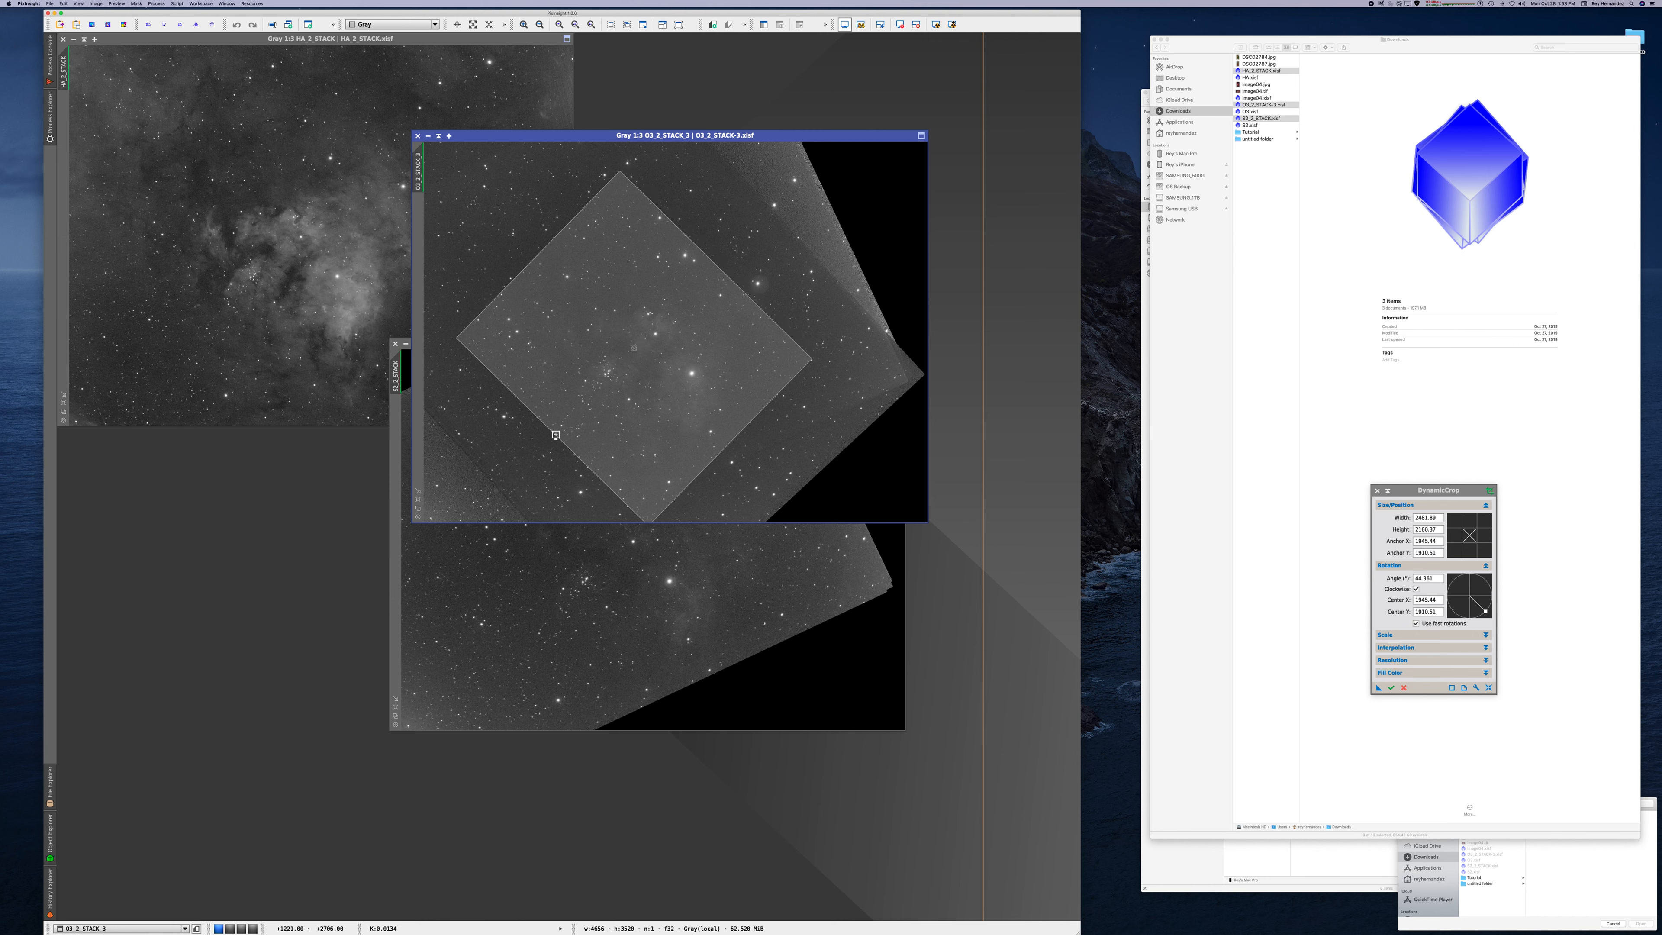
- Rotate the crop area to about 47° and resize it to about 2808 × 2111 pixels, keeping it within the image edges
left_click_drag(558, 432, 566, 413)
left_click_drag(556, 226, 547, 215)
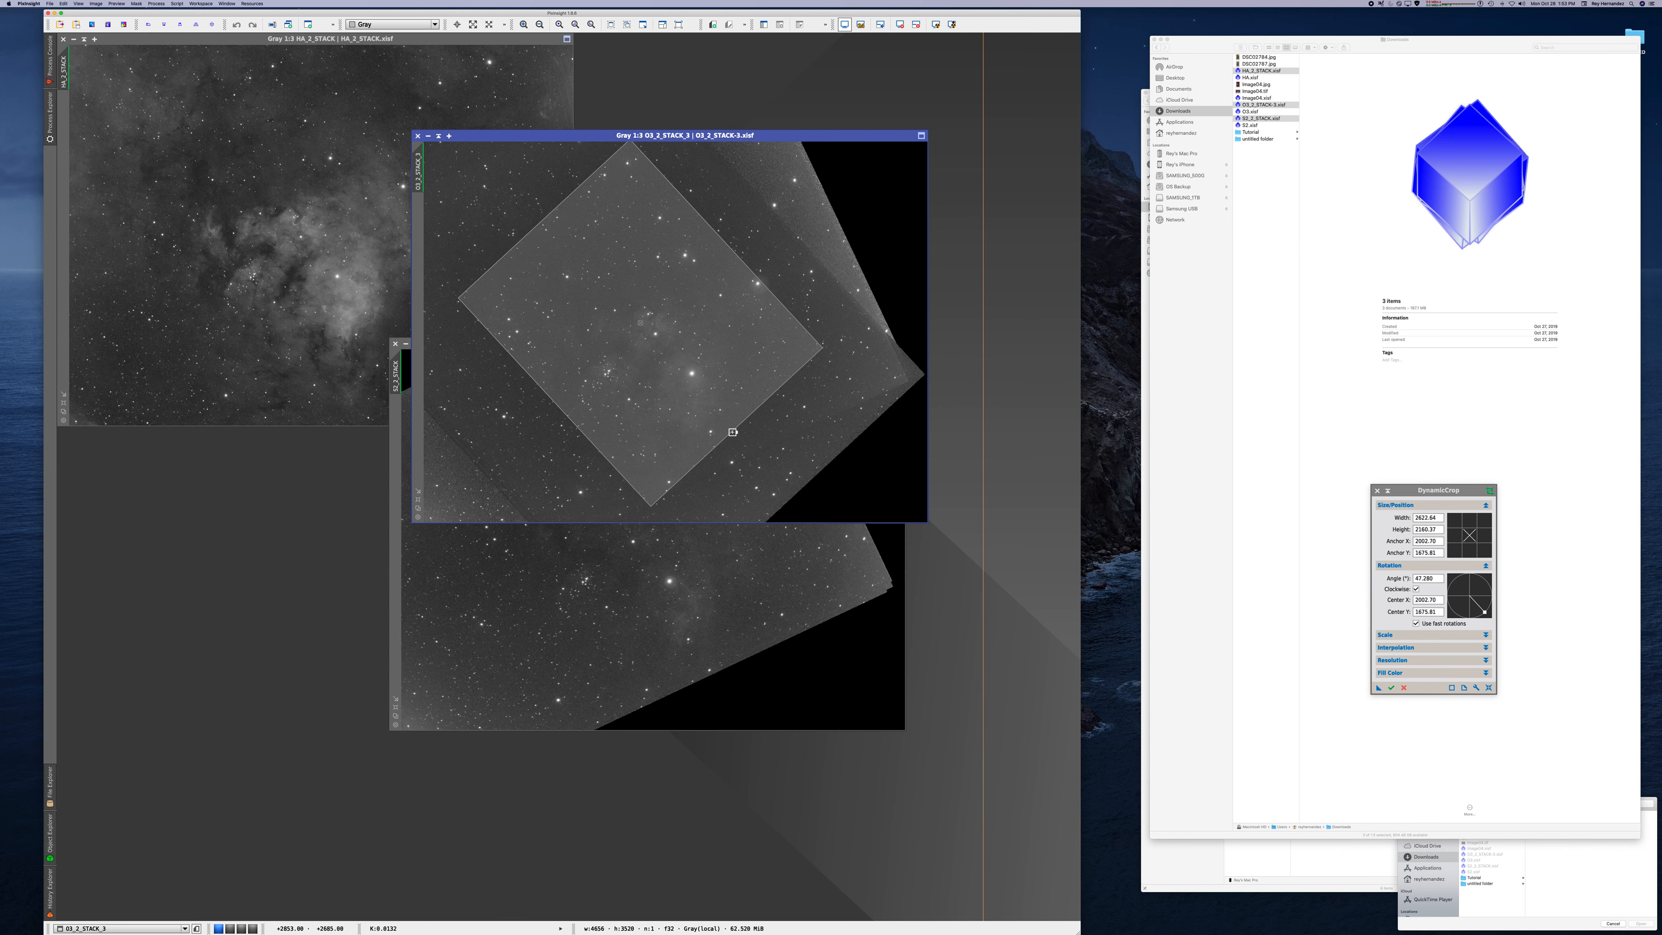
left_click_drag(733, 432, 747, 450)
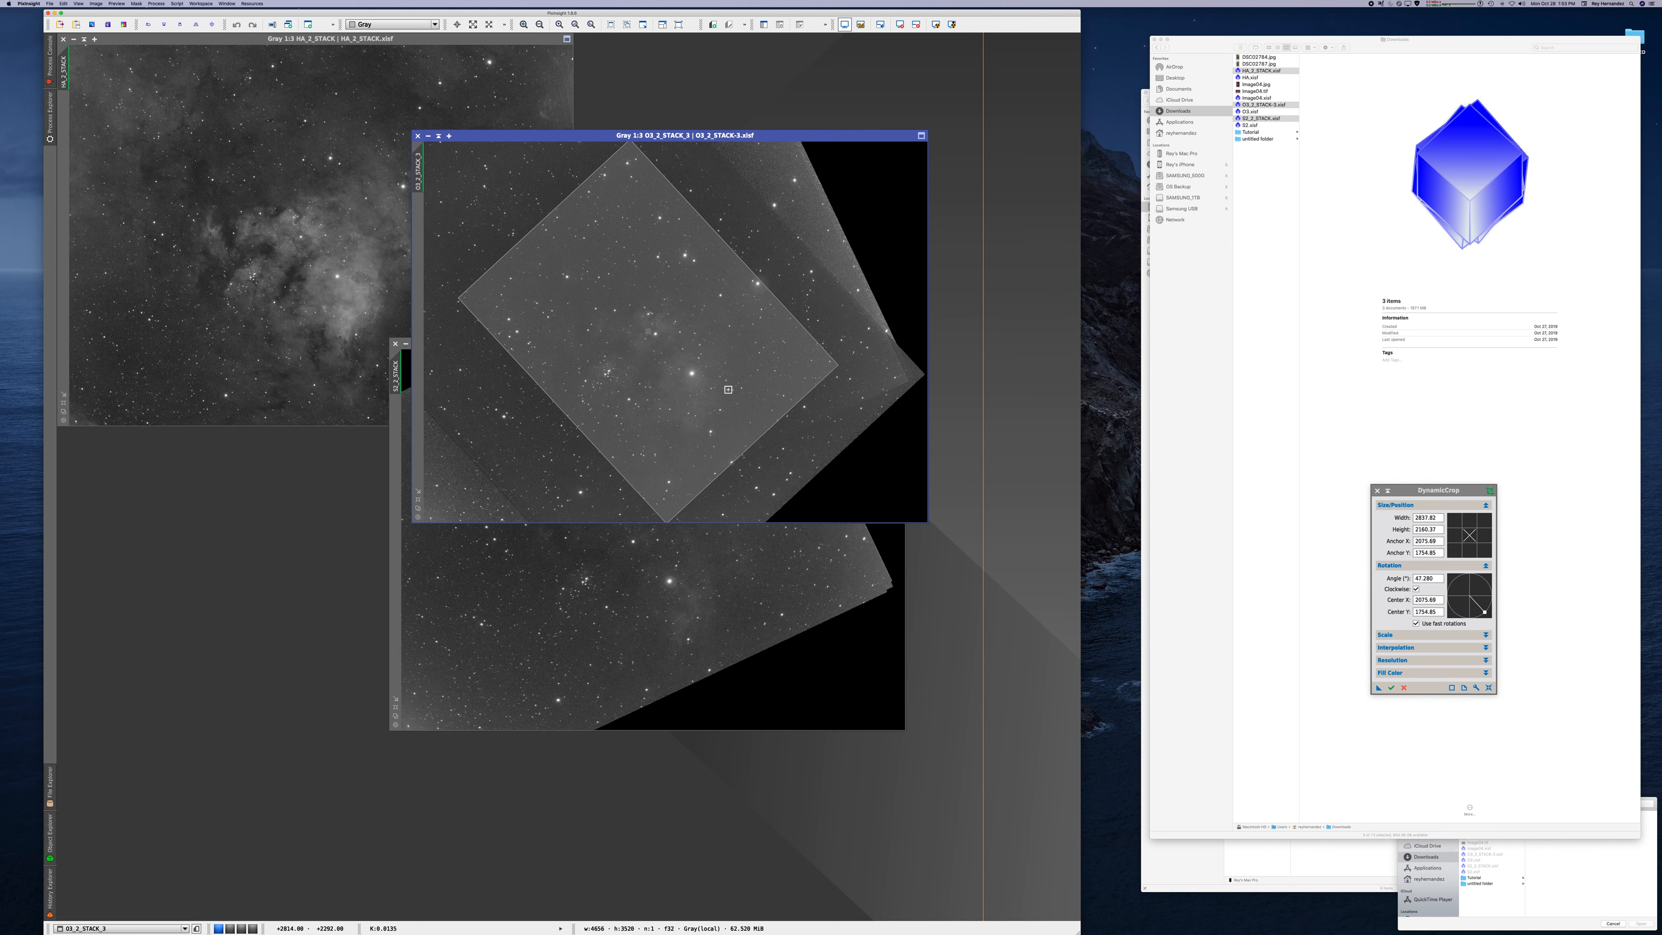
left_click_drag(667, 142, 397, 363)
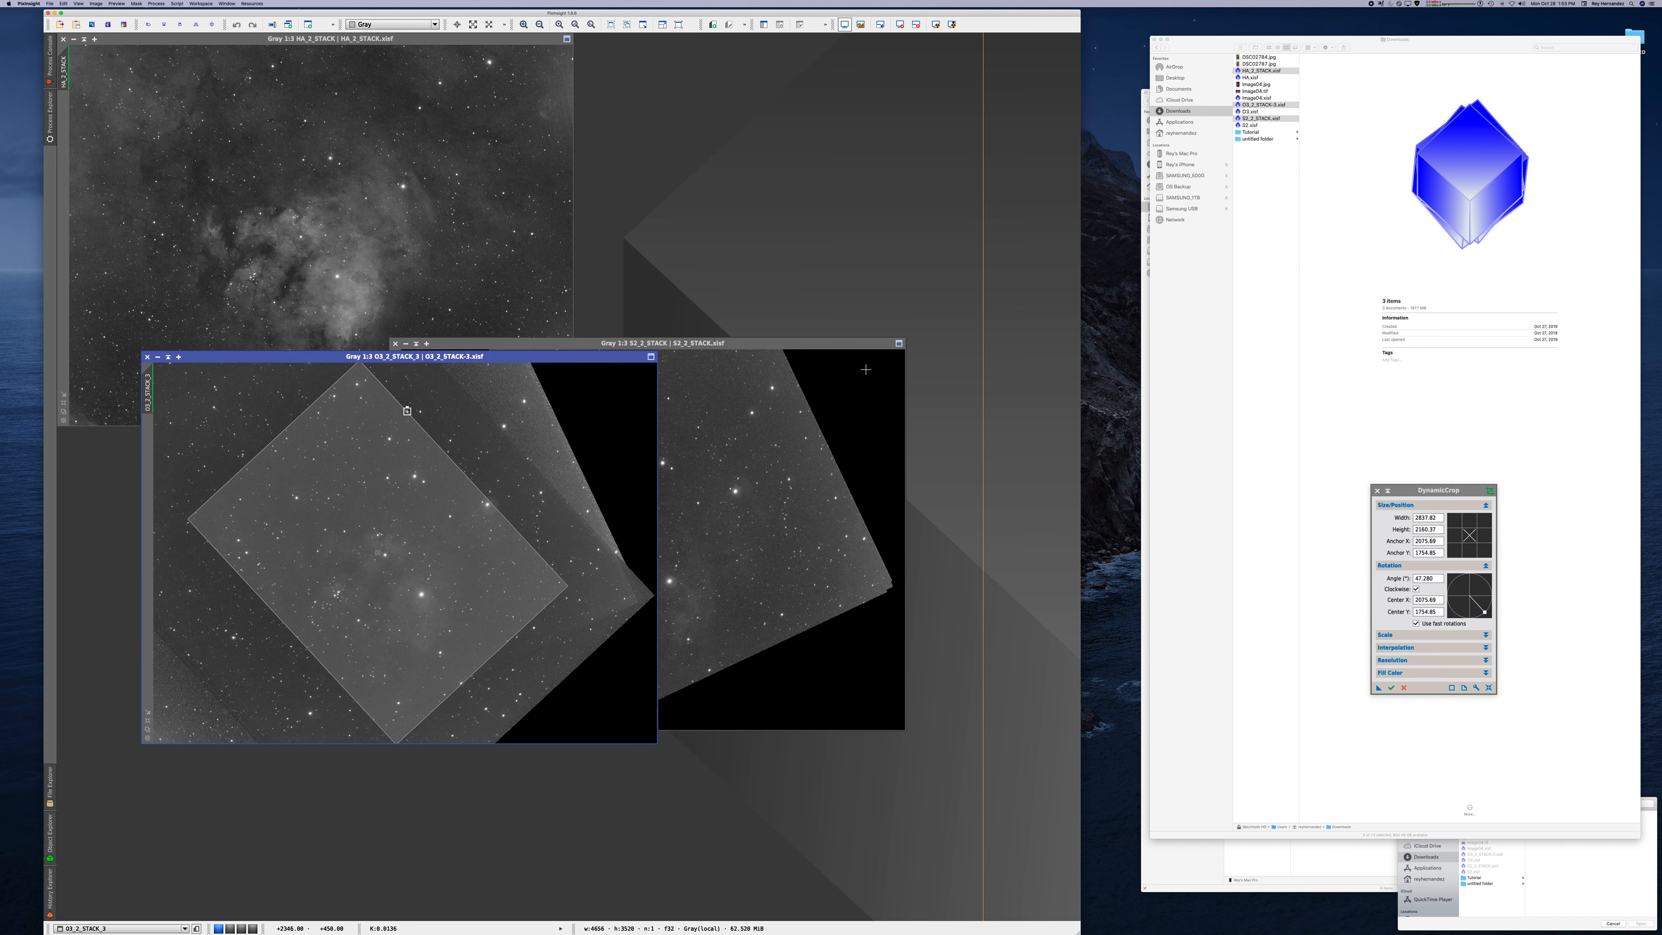
left_click_drag(407, 410, 400, 418)
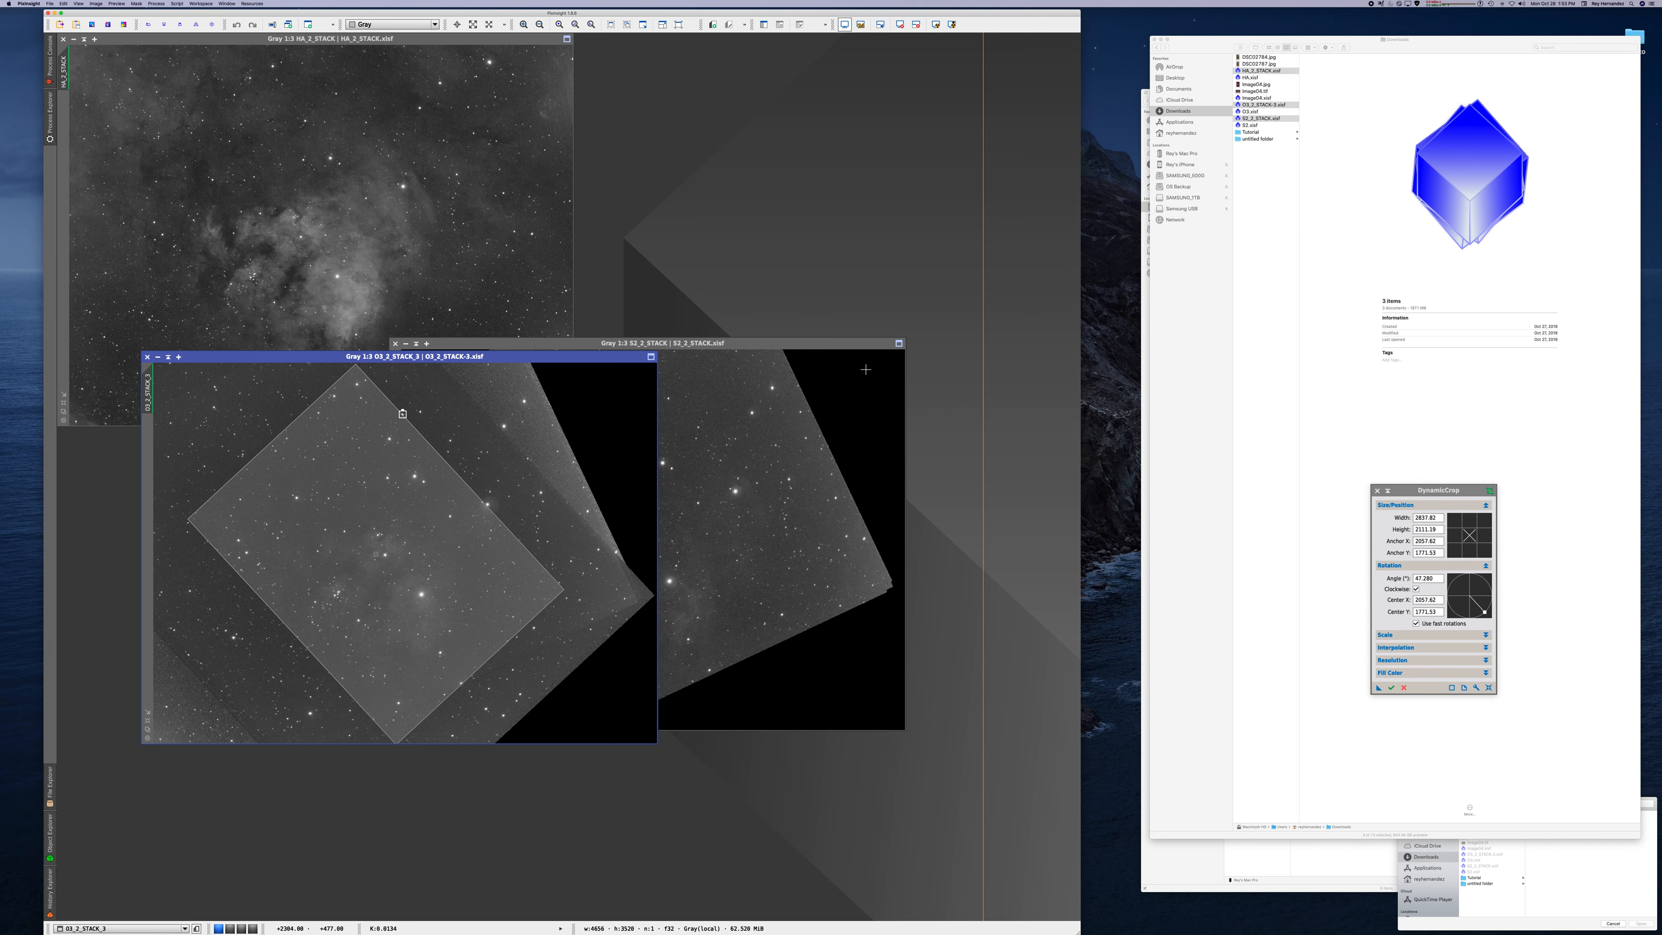
- Arrange the S2 and O3 images for comparison, then rotate the crop area to about 63° and increase its height to about 2201 pixels
left_click_drag(717, 341, 853, 146)
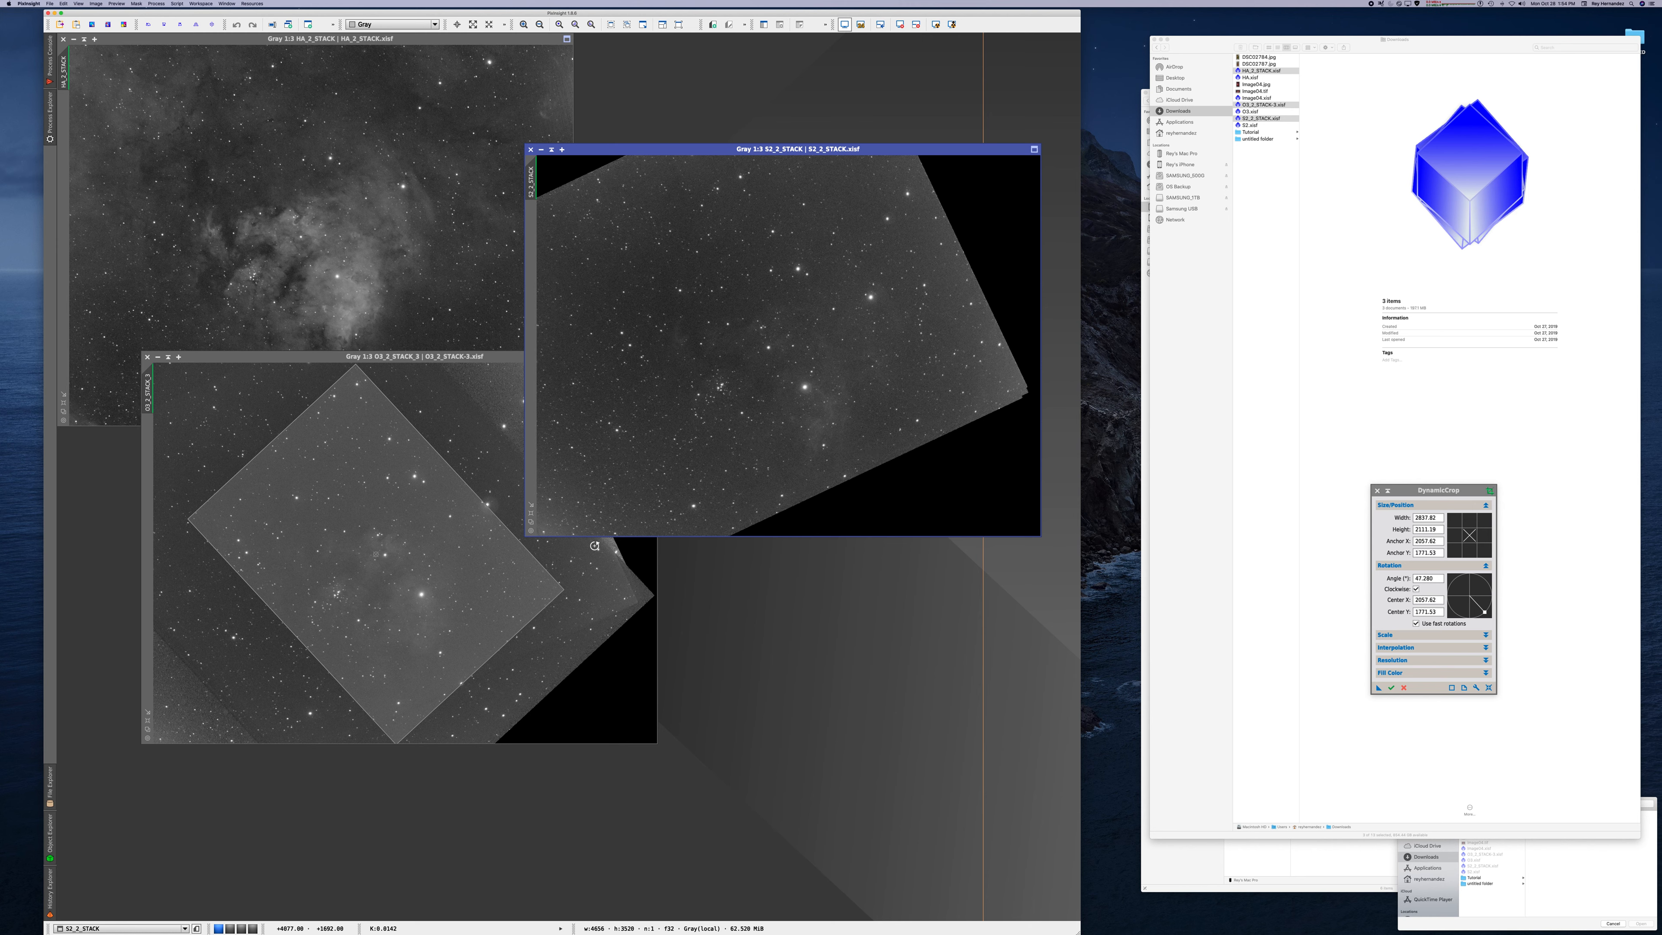
left_click_drag(407, 358, 431, 409)
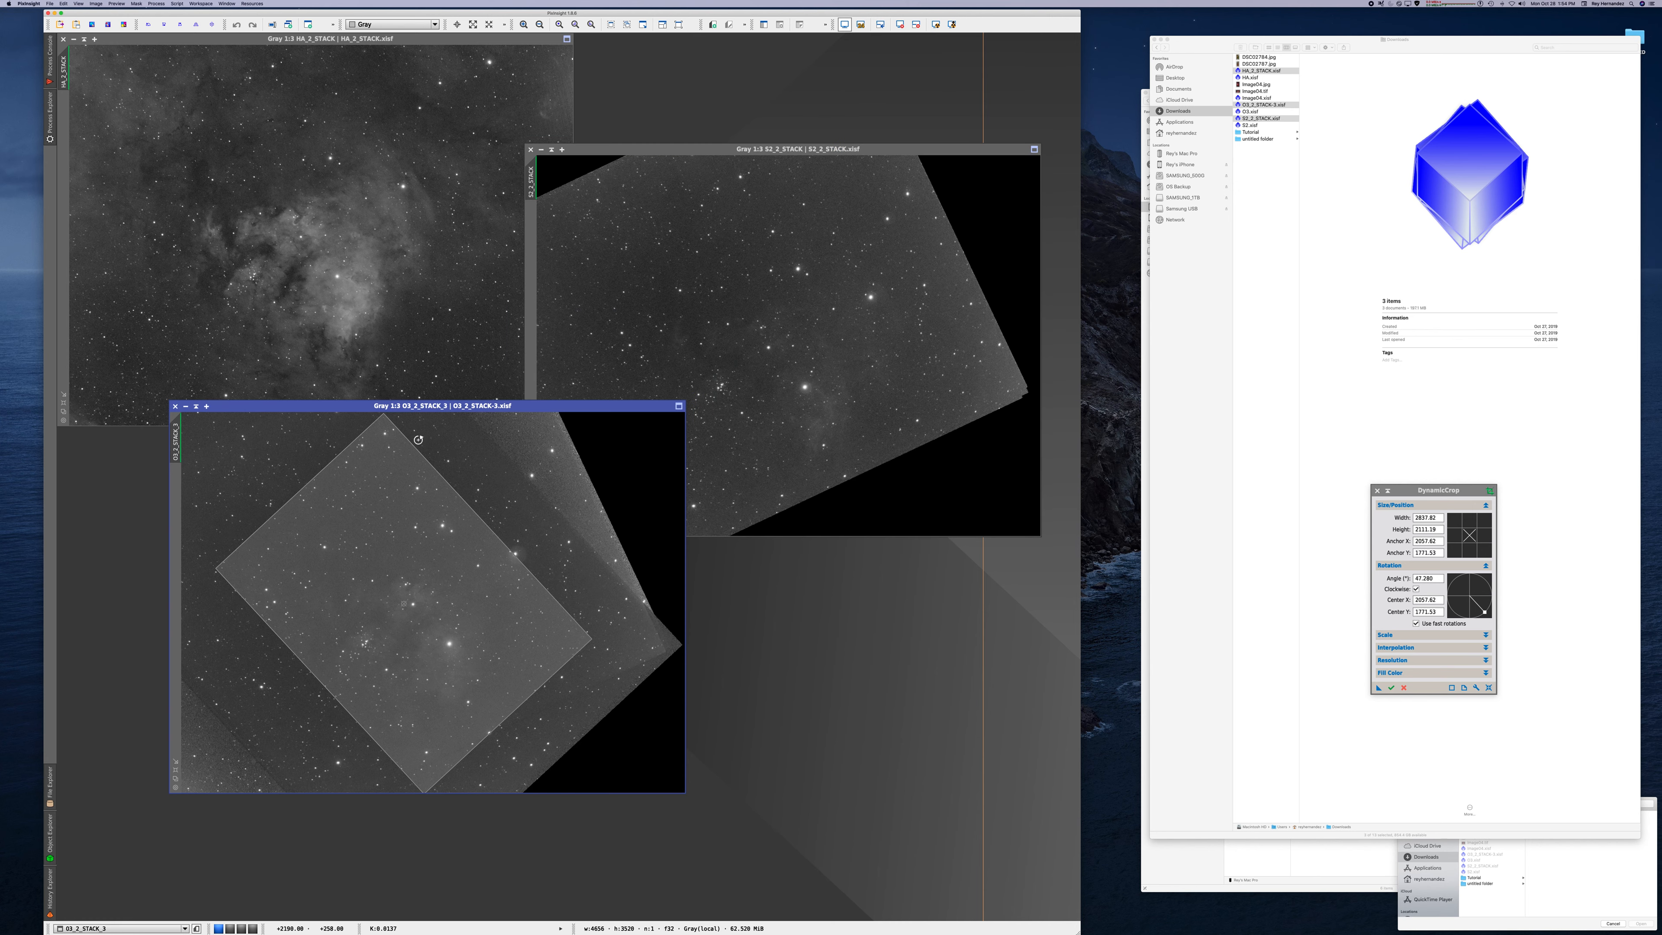
left_click_drag(592, 642, 553, 675)
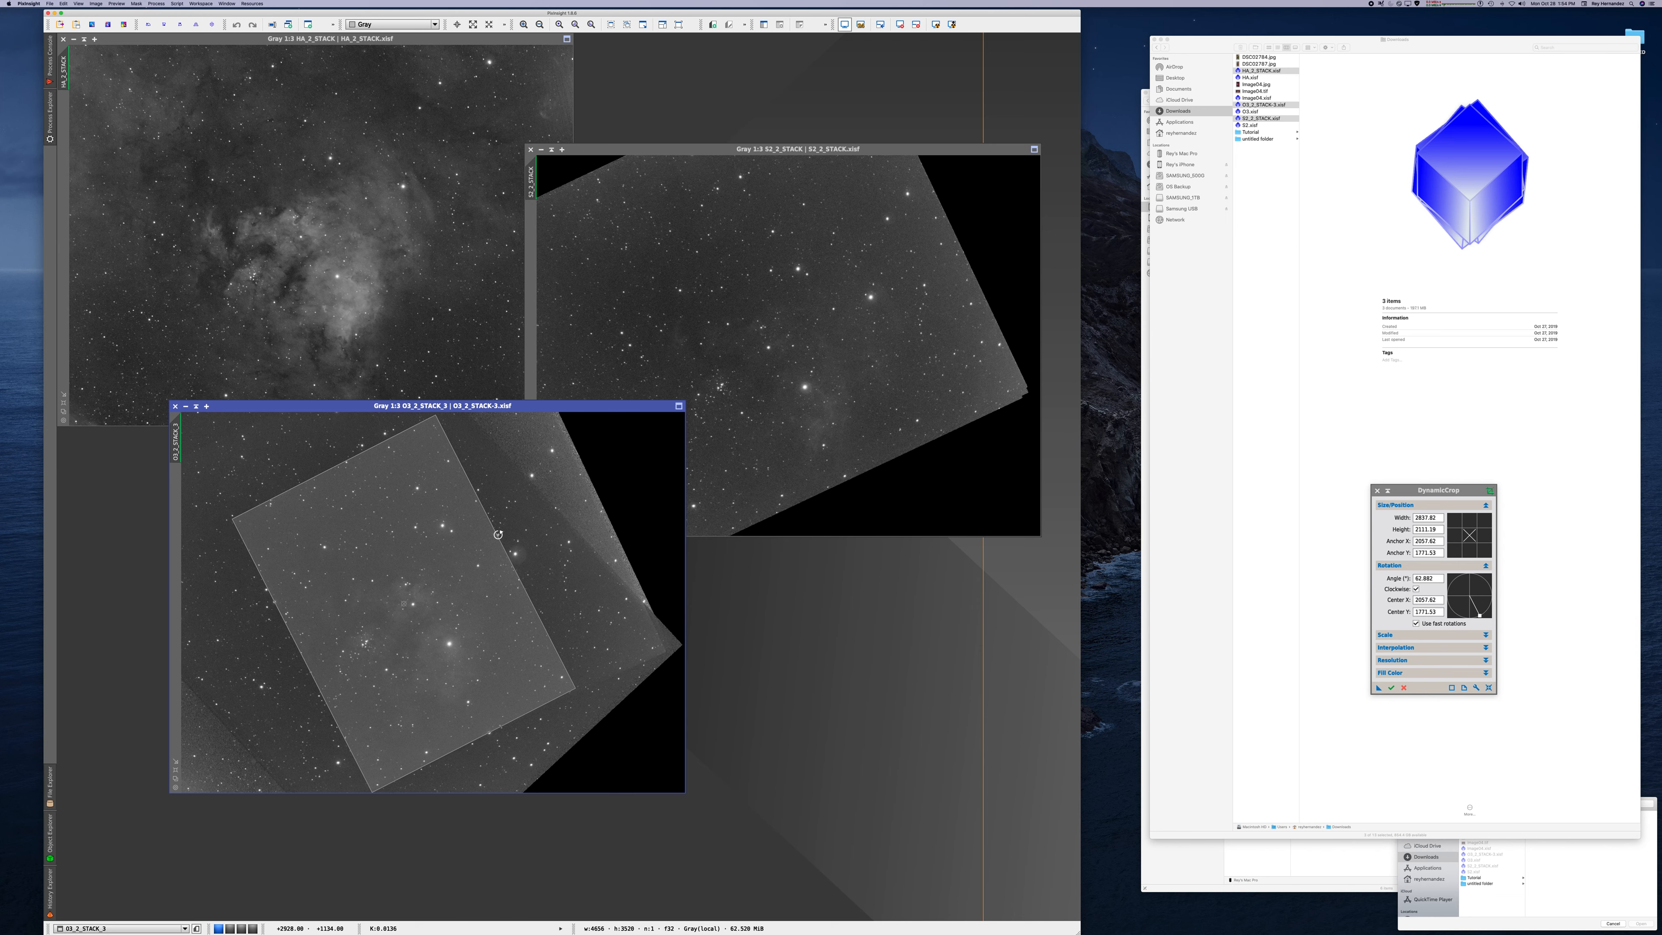
left_click_drag(498, 534, 510, 538)
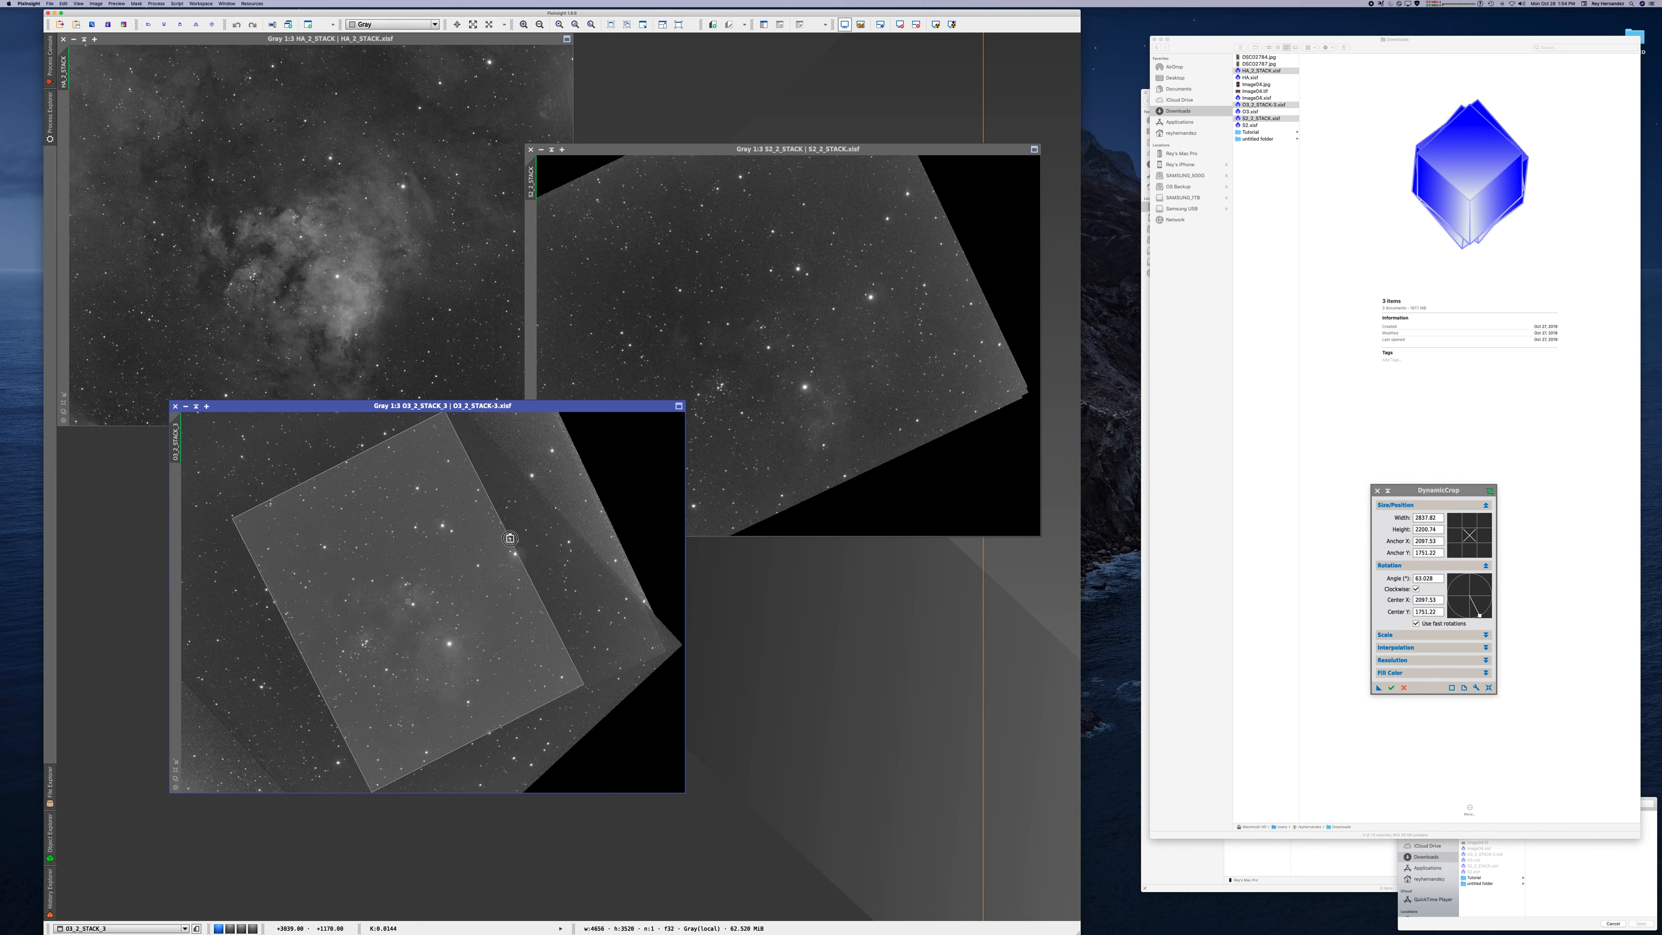
left_click_drag(530, 406, 490, 325)
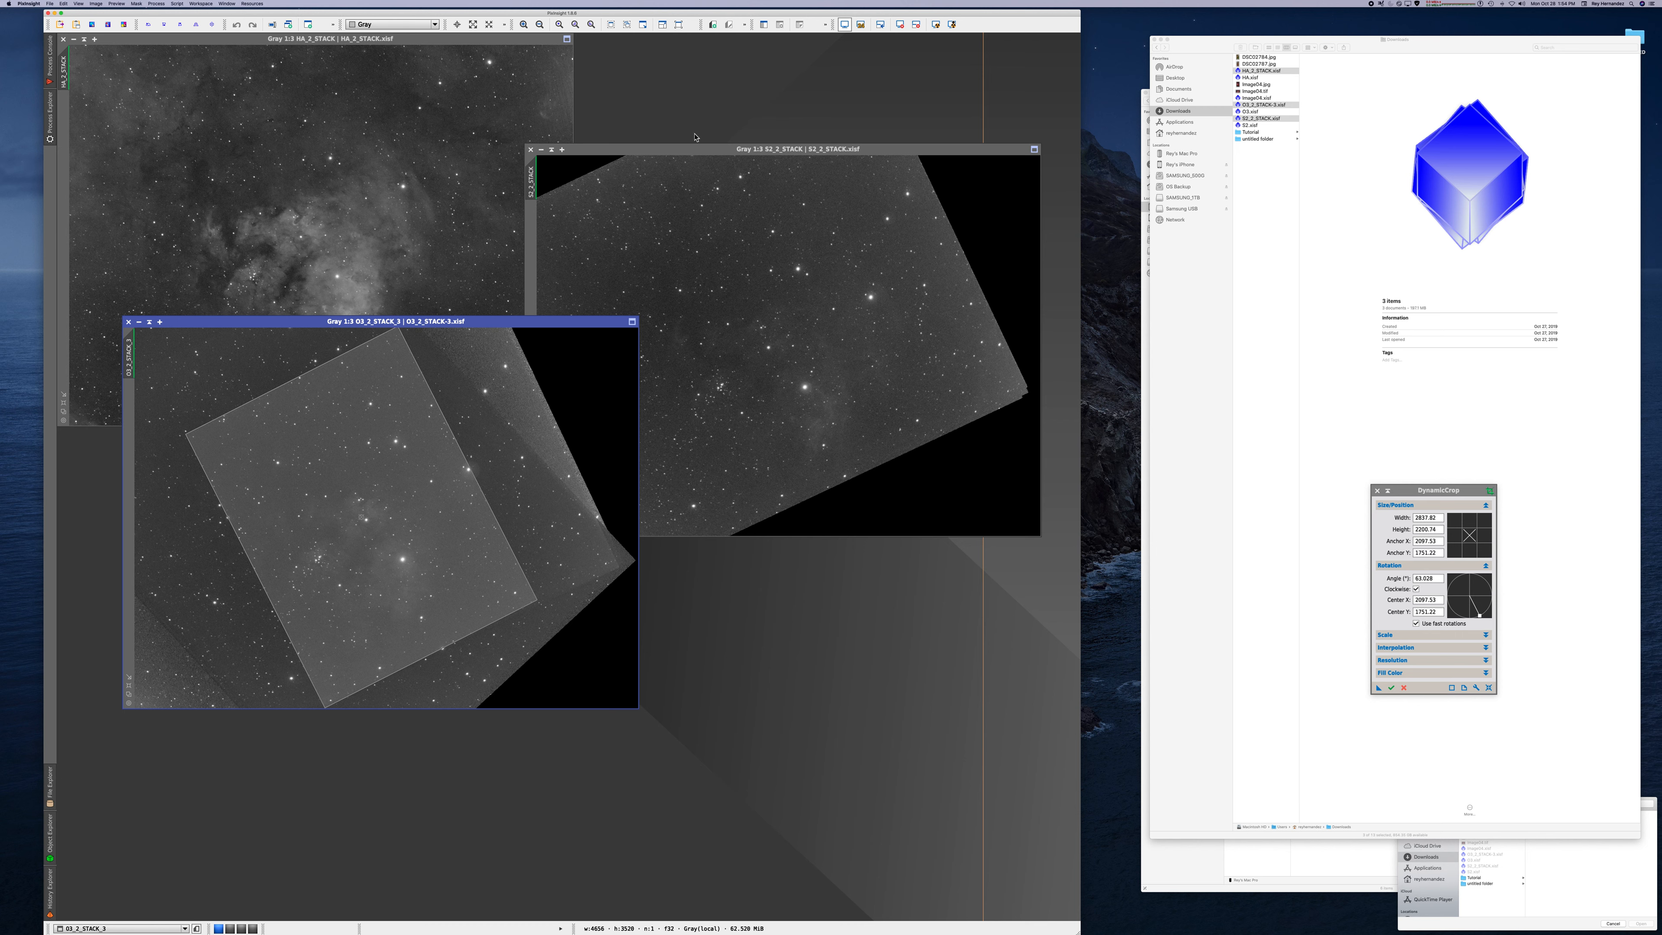
- Save the DynamicCrop settings as a process icon on the workspace and execute the crop on the O3 image
left_click(699, 153)
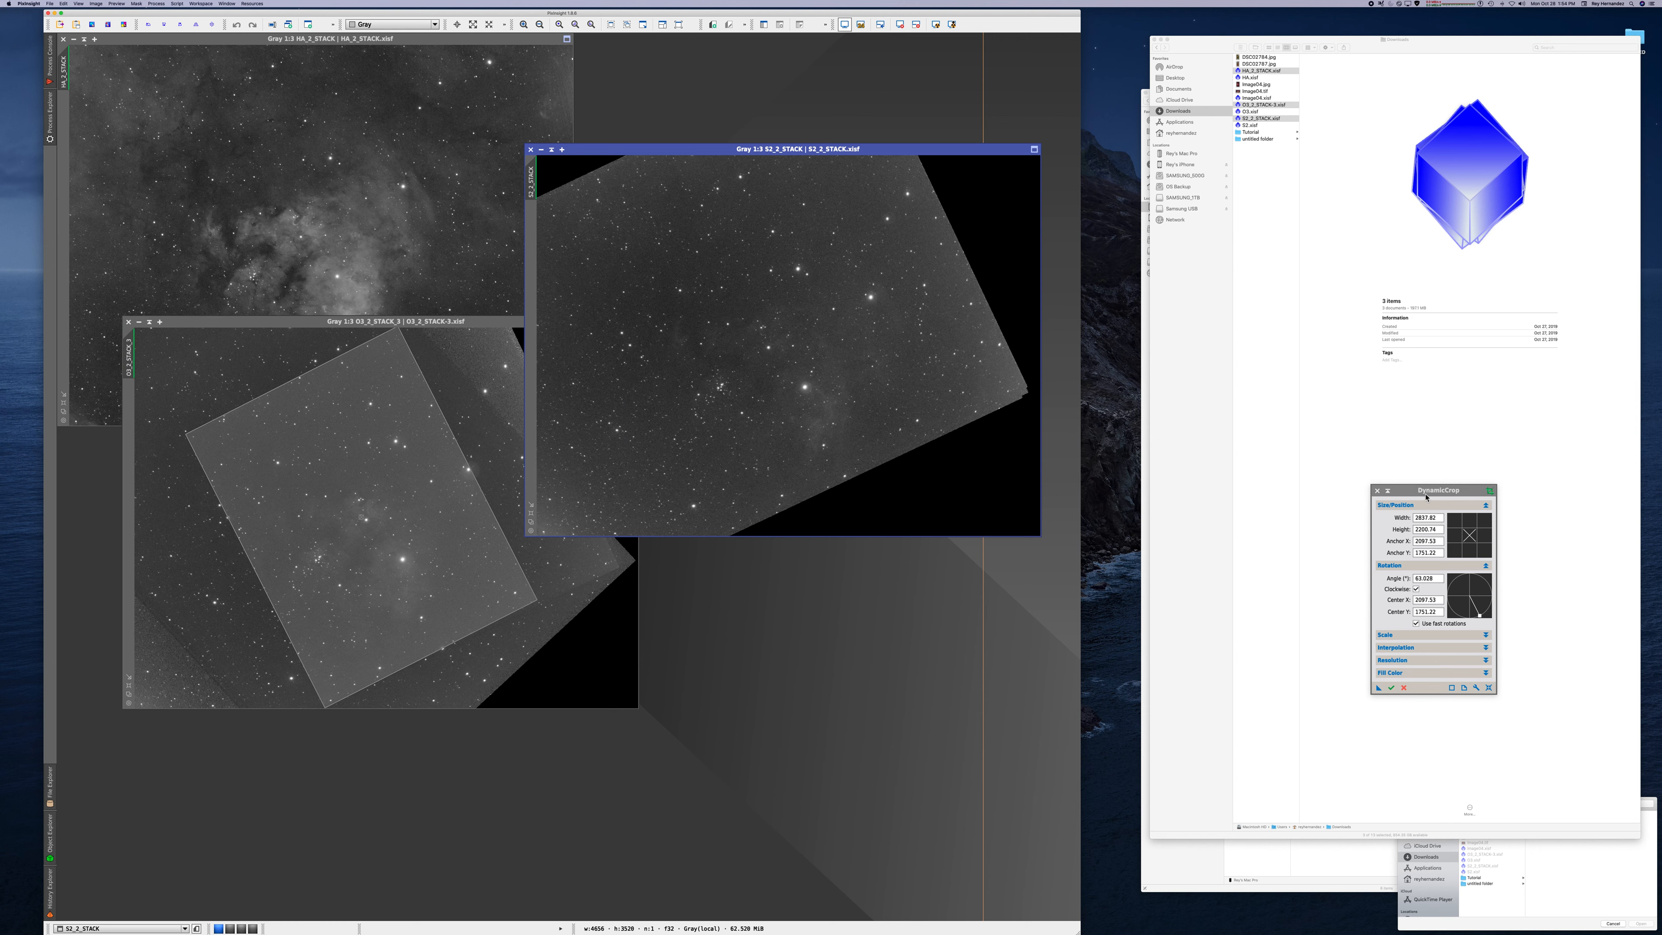
left_click_drag(1427, 497, 1113, 477)
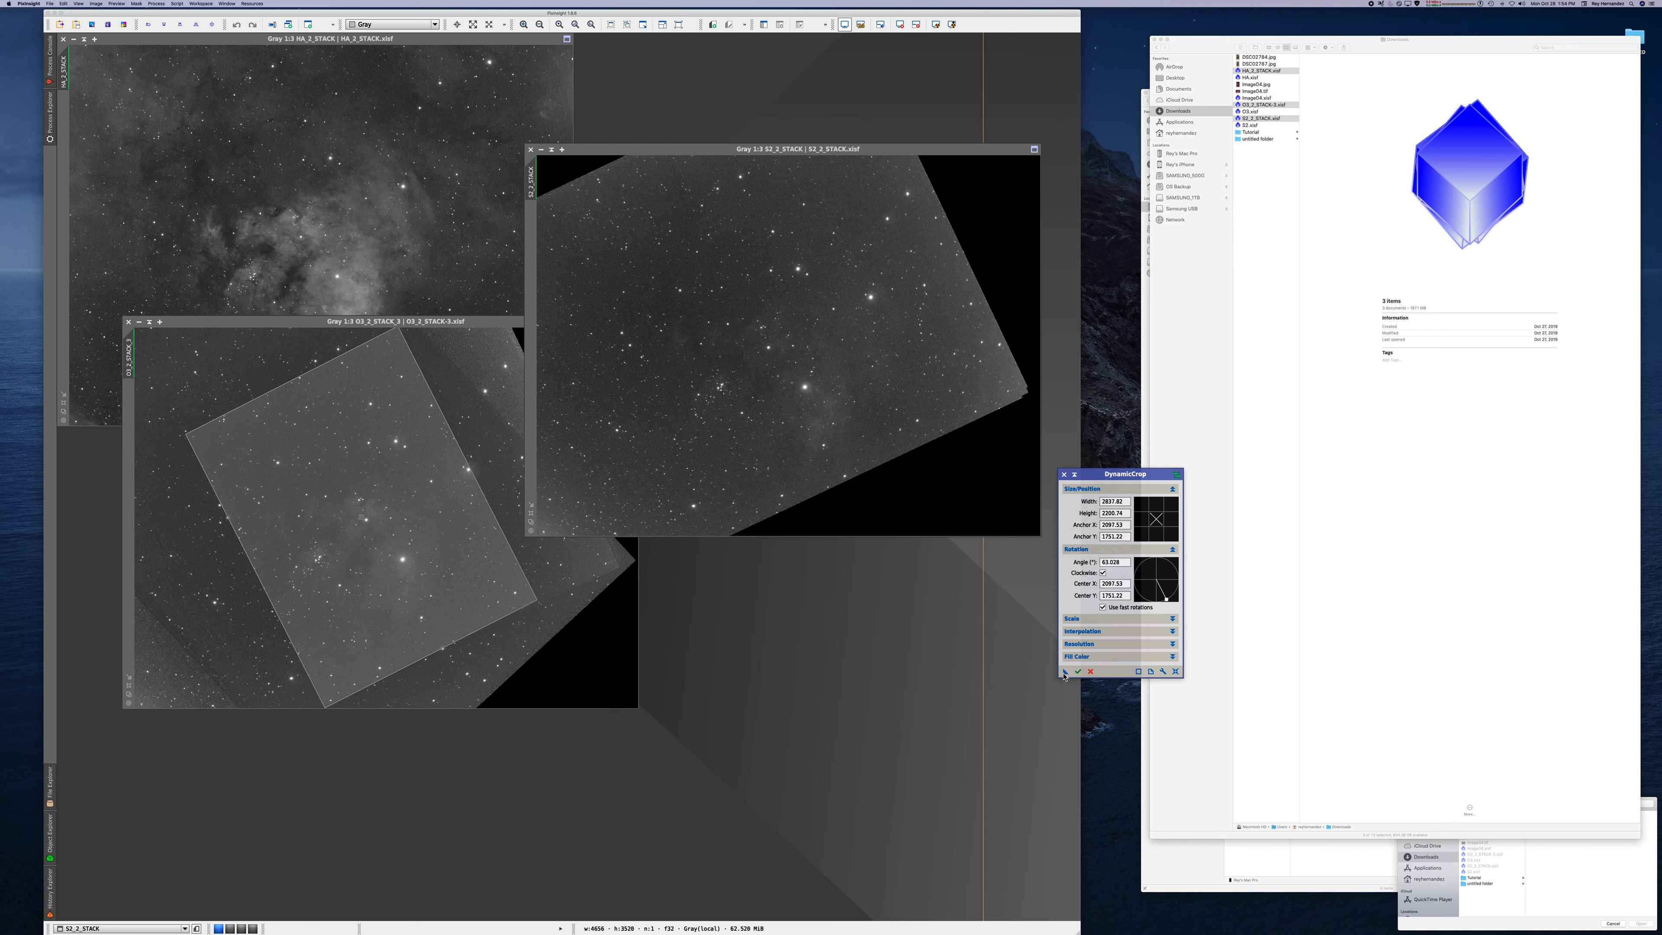
left_click_drag(1064, 674, 857, 698)
left_click(1078, 671)
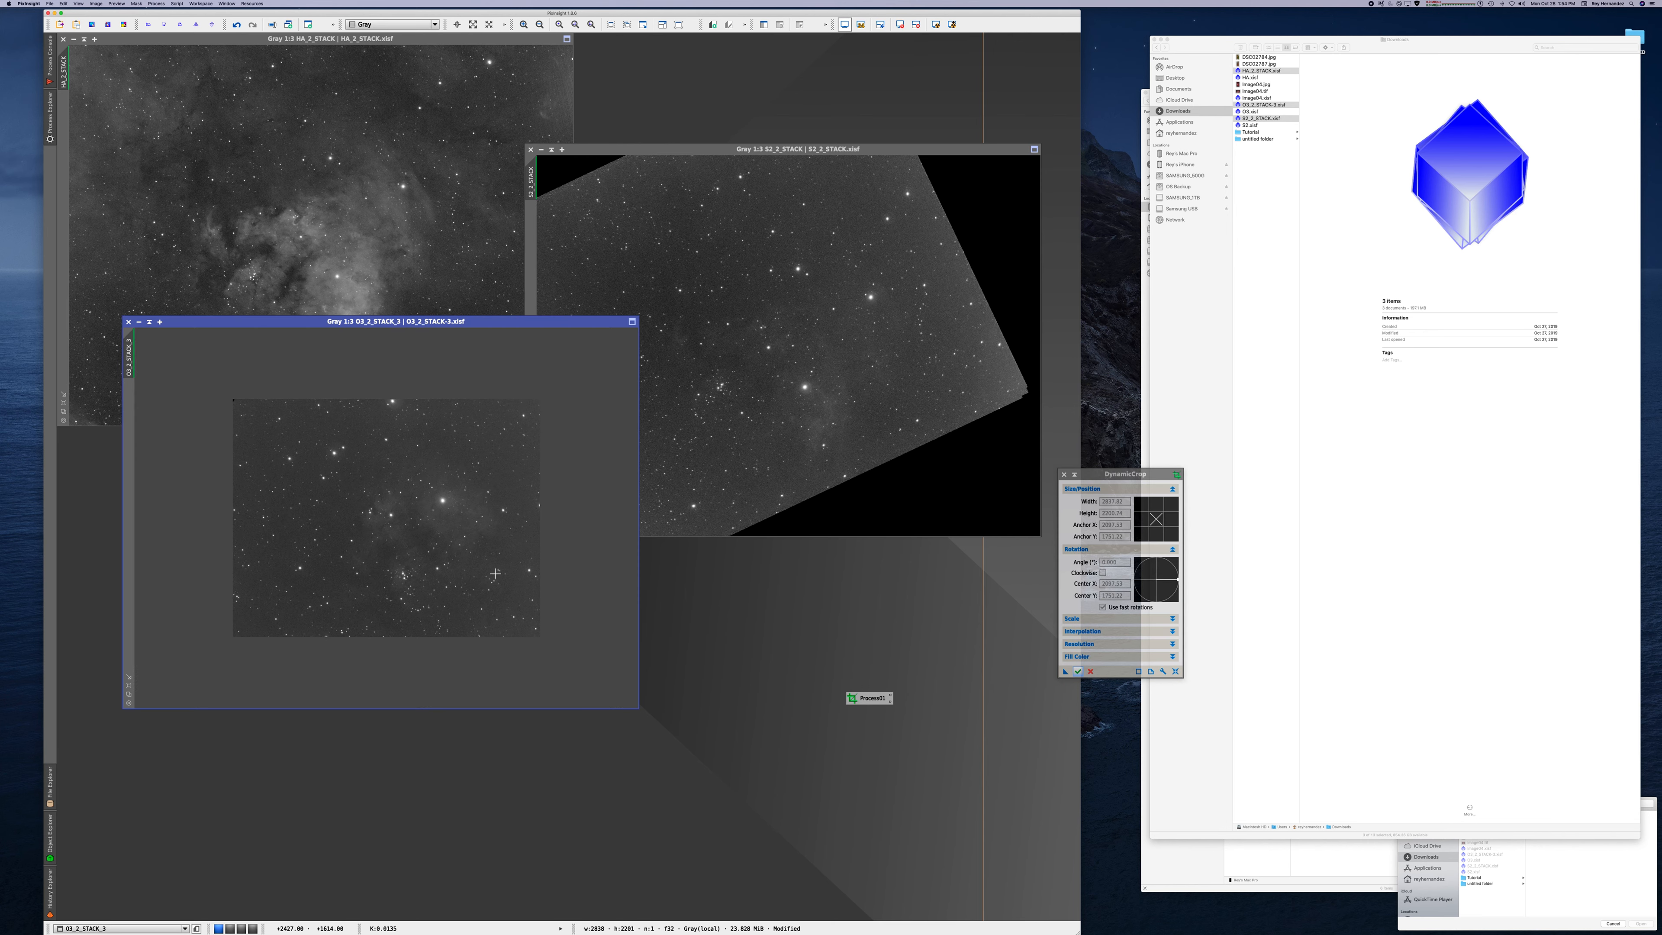
- Apply the saved crop process to the S2_2_STACK and HA_2_STACK images
left_click_drag(866, 704, 842, 396)
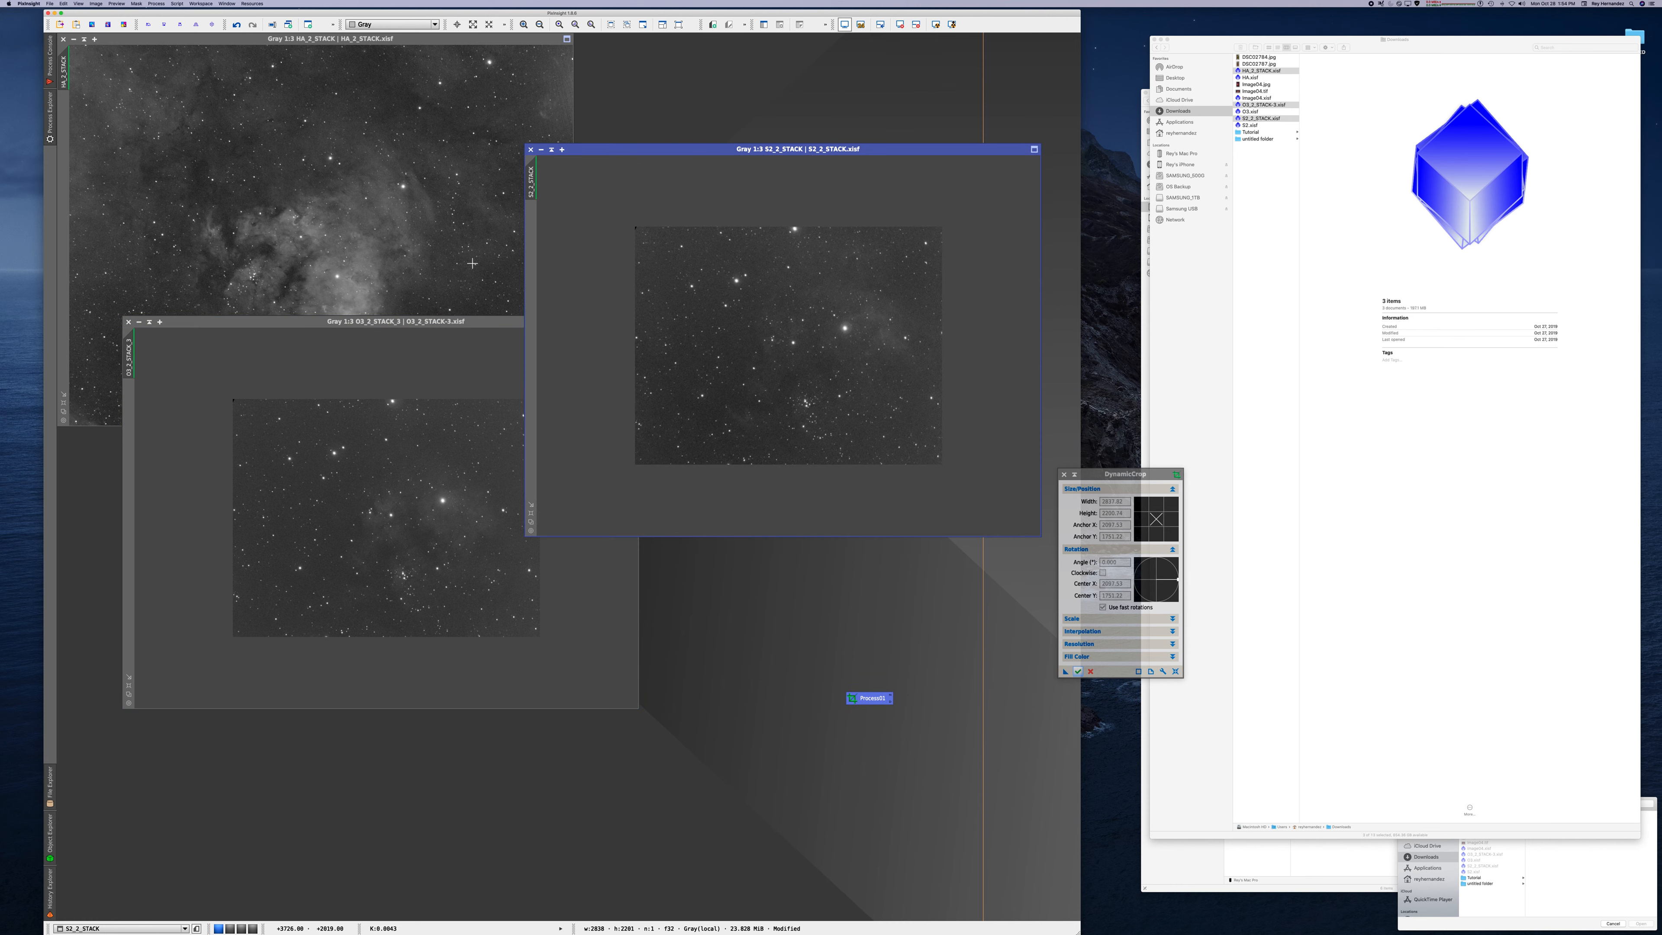
left_click_drag(871, 703, 390, 222)
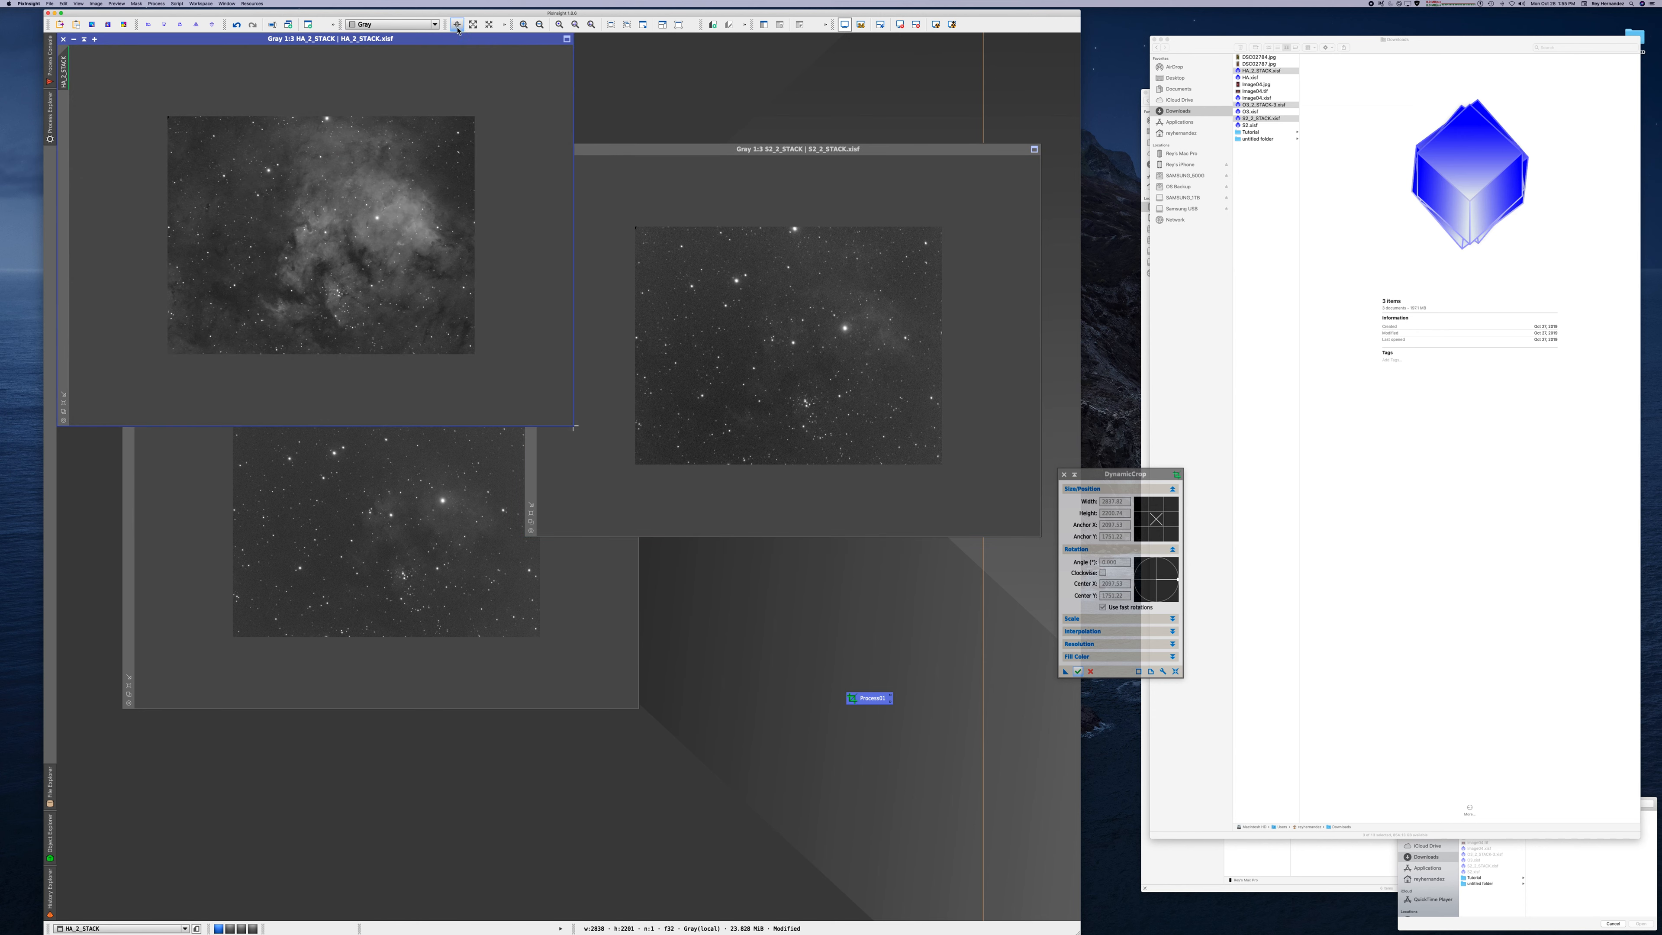
- Move the cropped HA_2_STACK image to the middle of the workspace, zoom it to 1:2 and fit its window to the image
left_click_drag(455, 41, 750, 297)
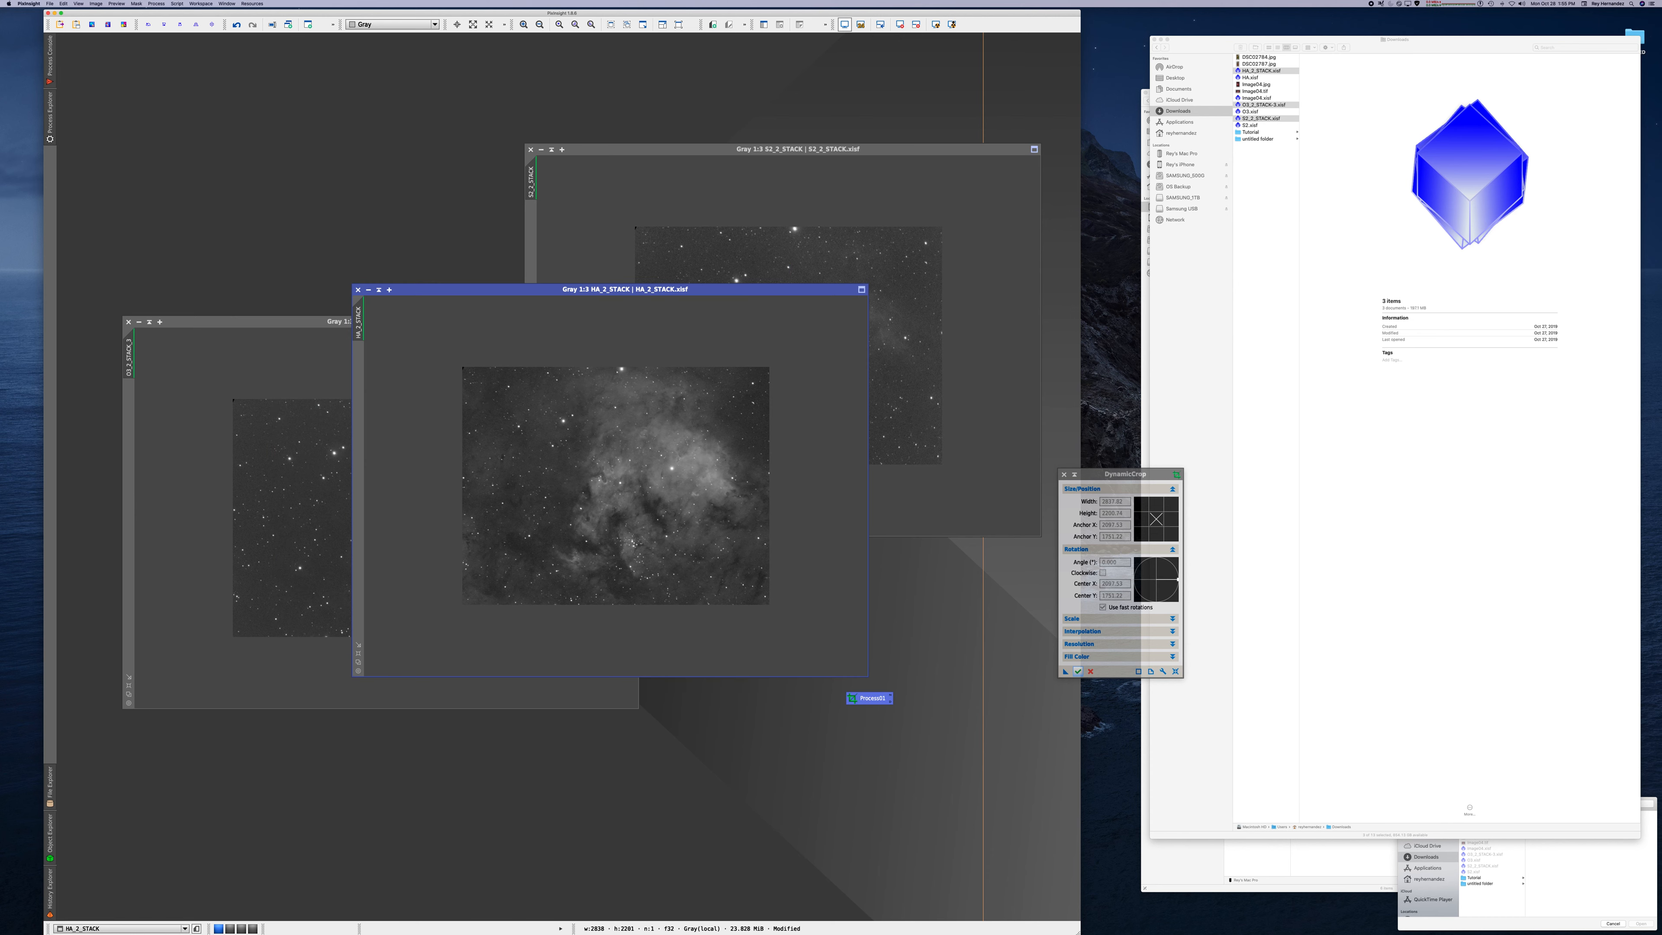
left_click(359, 645)
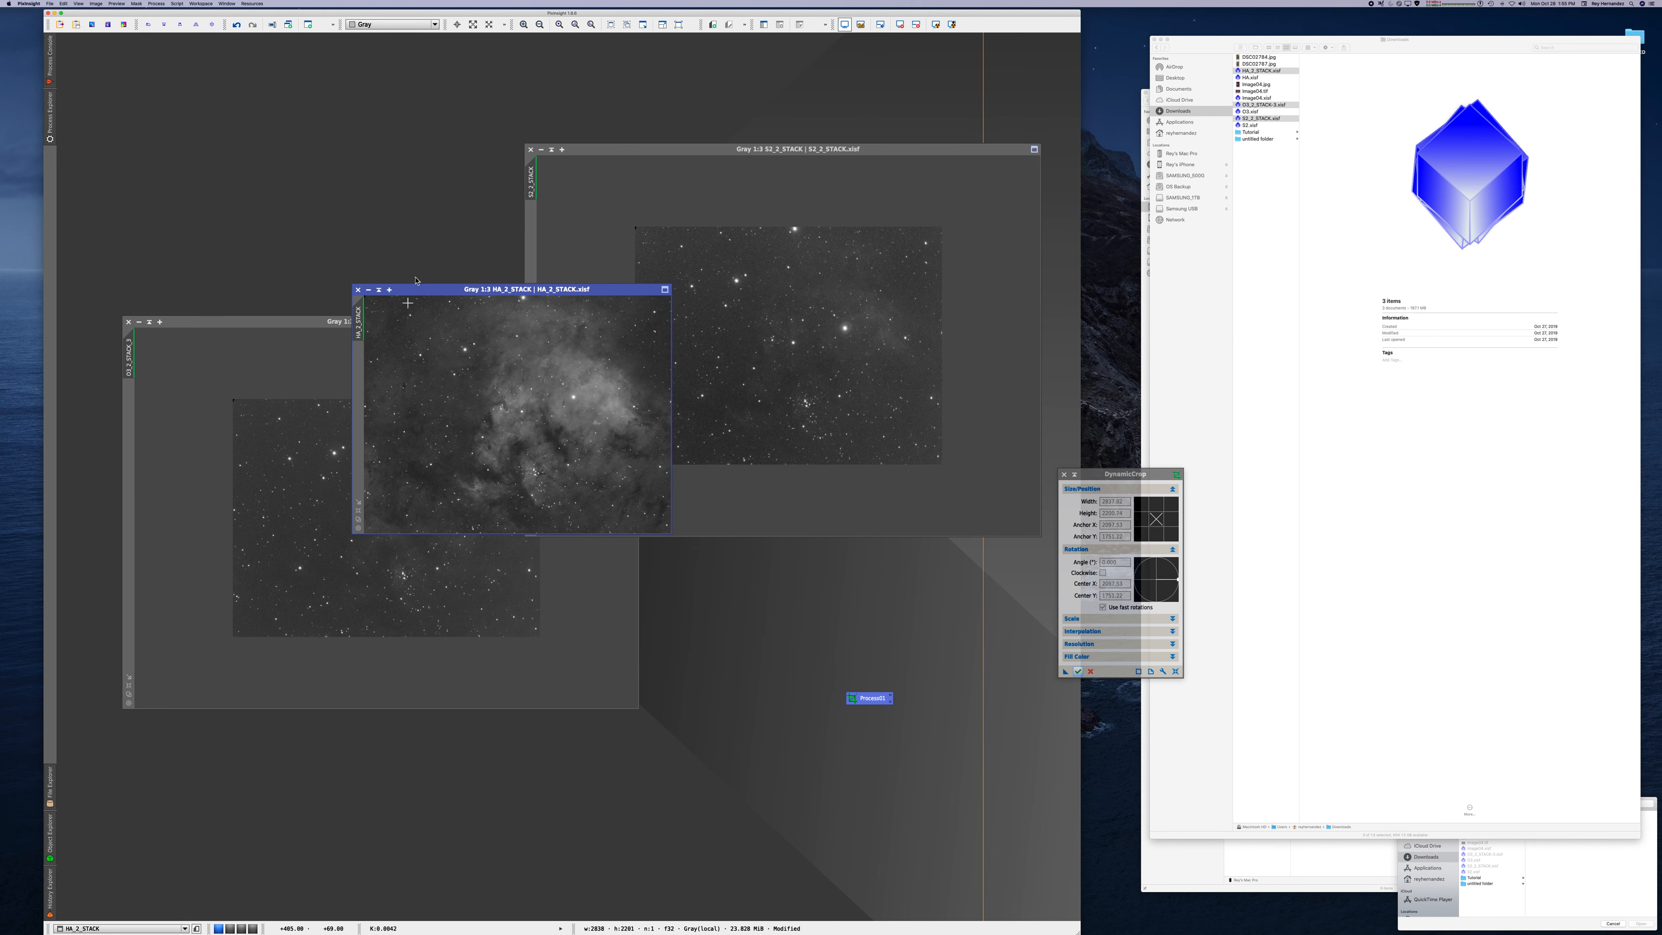
left_click(524, 24)
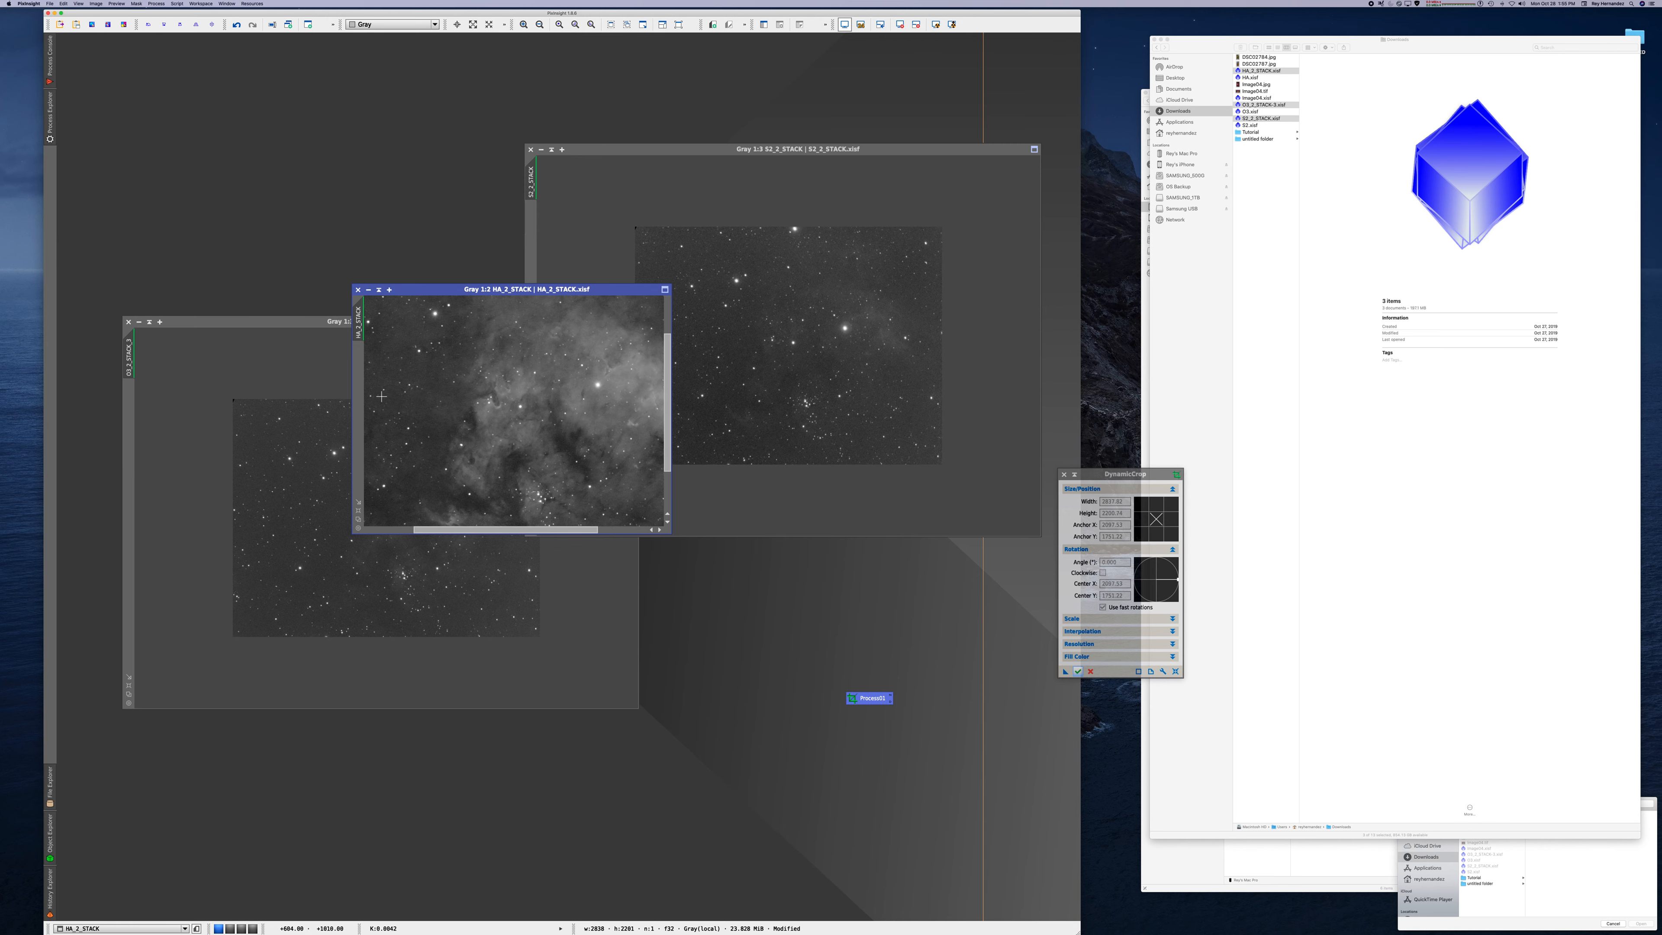
left_click(358, 502)
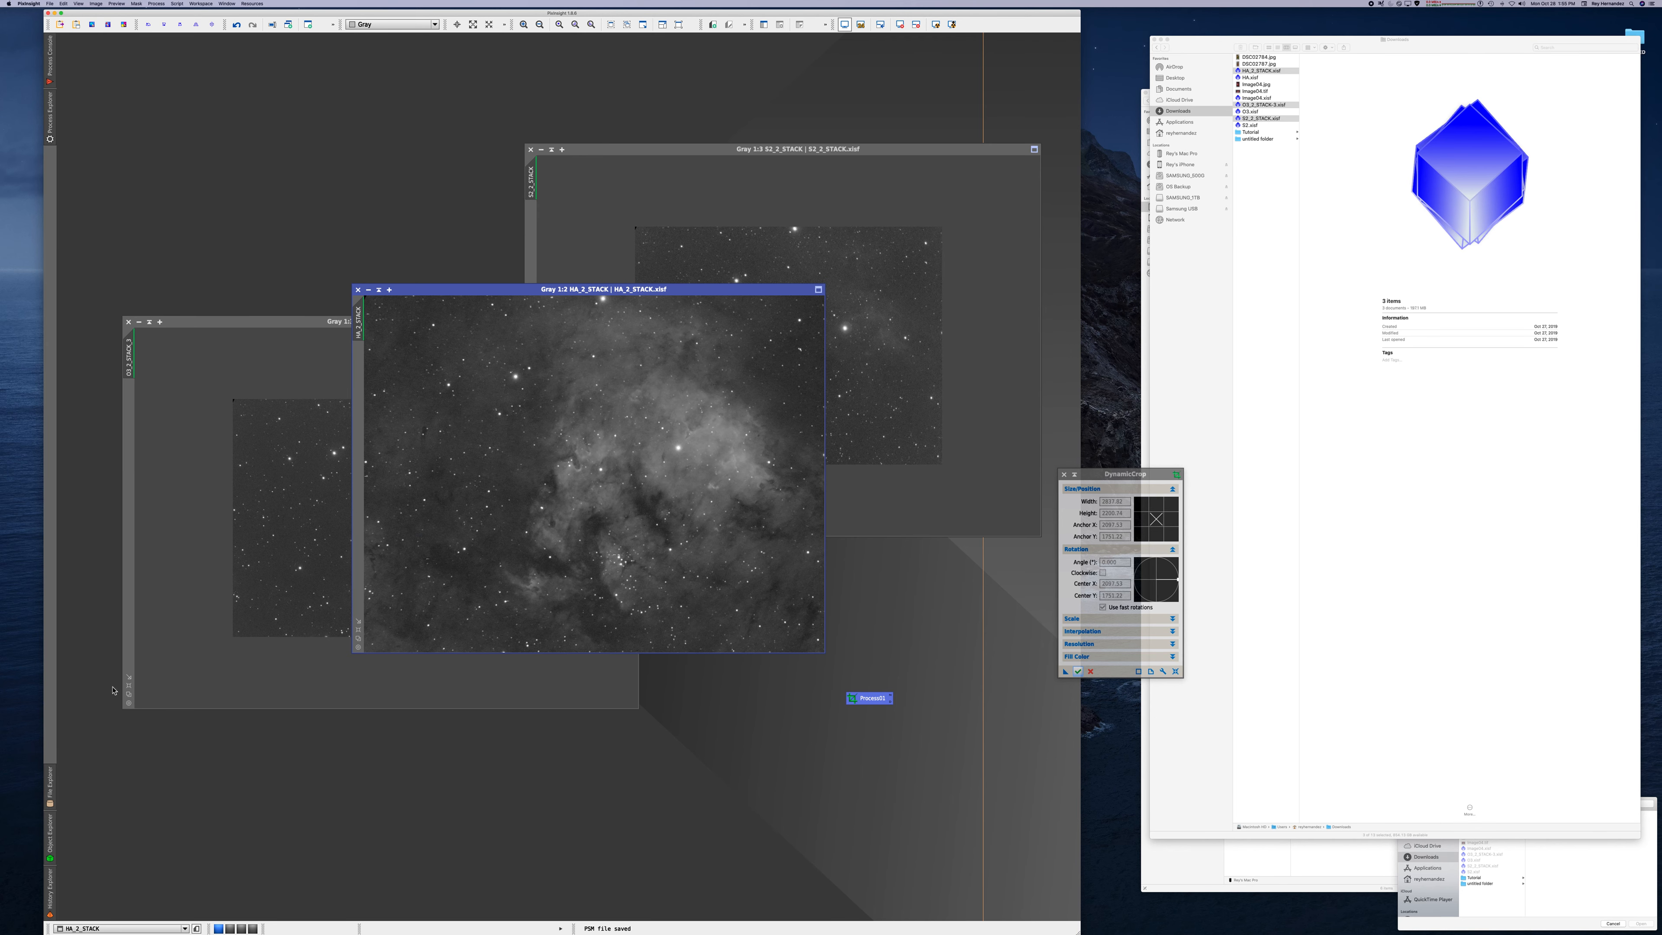
- Zoom the cropped O3_2_STACK_3 image to 1:2, fit its window to the image and move it clear of the HA image
left_click(129, 678)
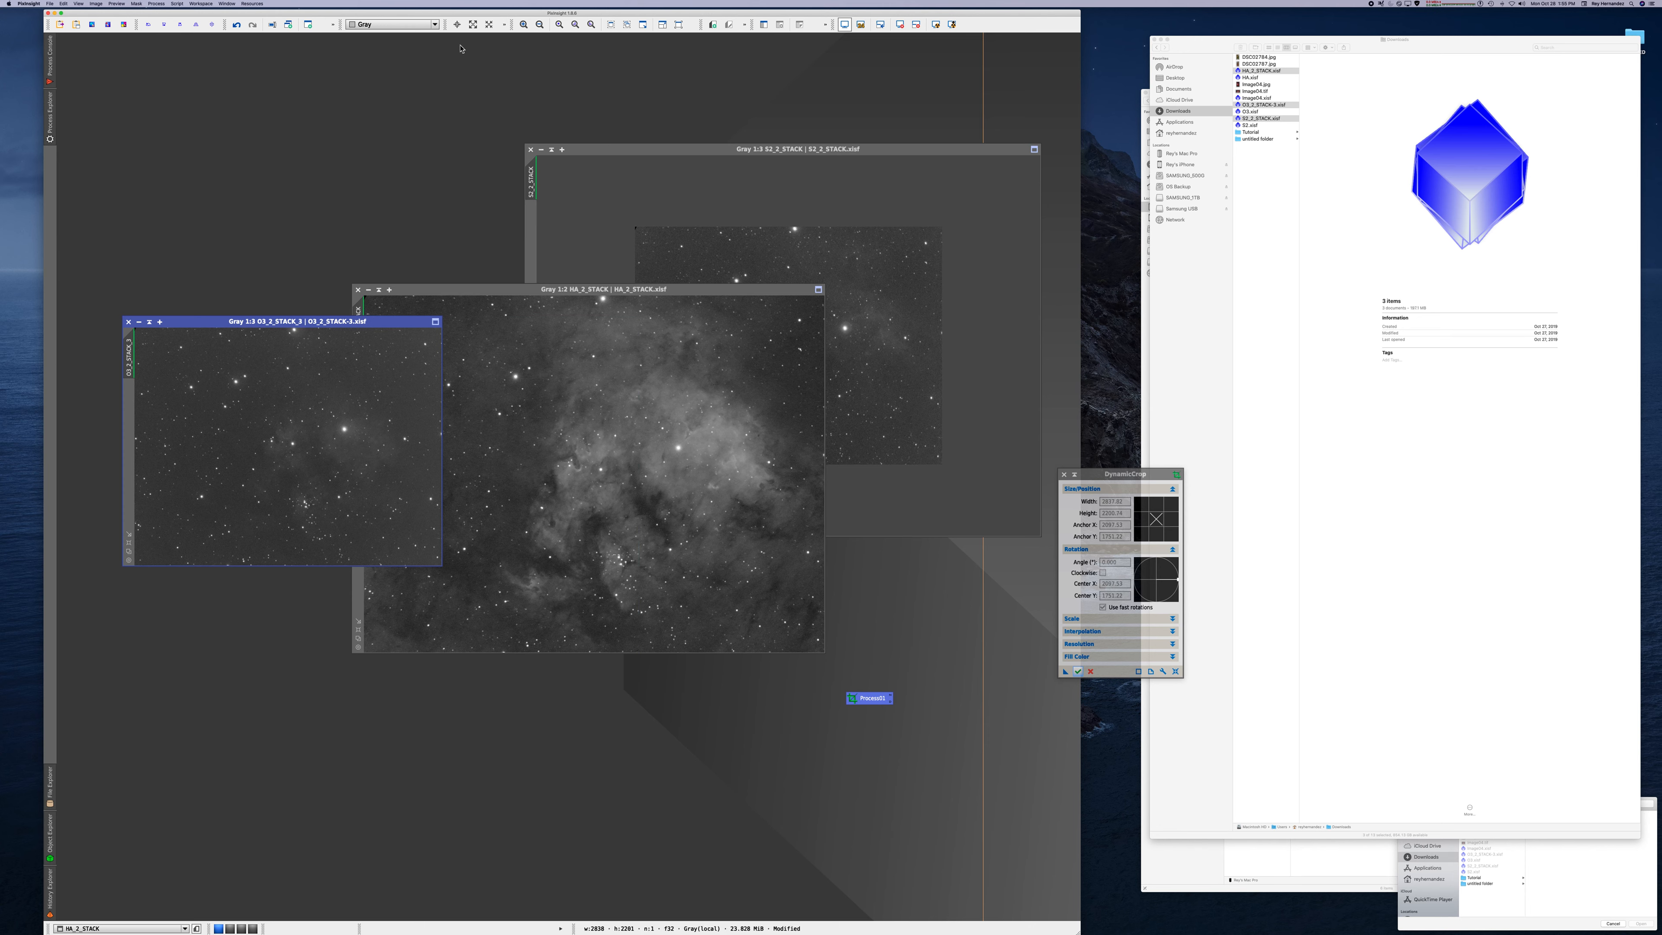
left_click(523, 24)
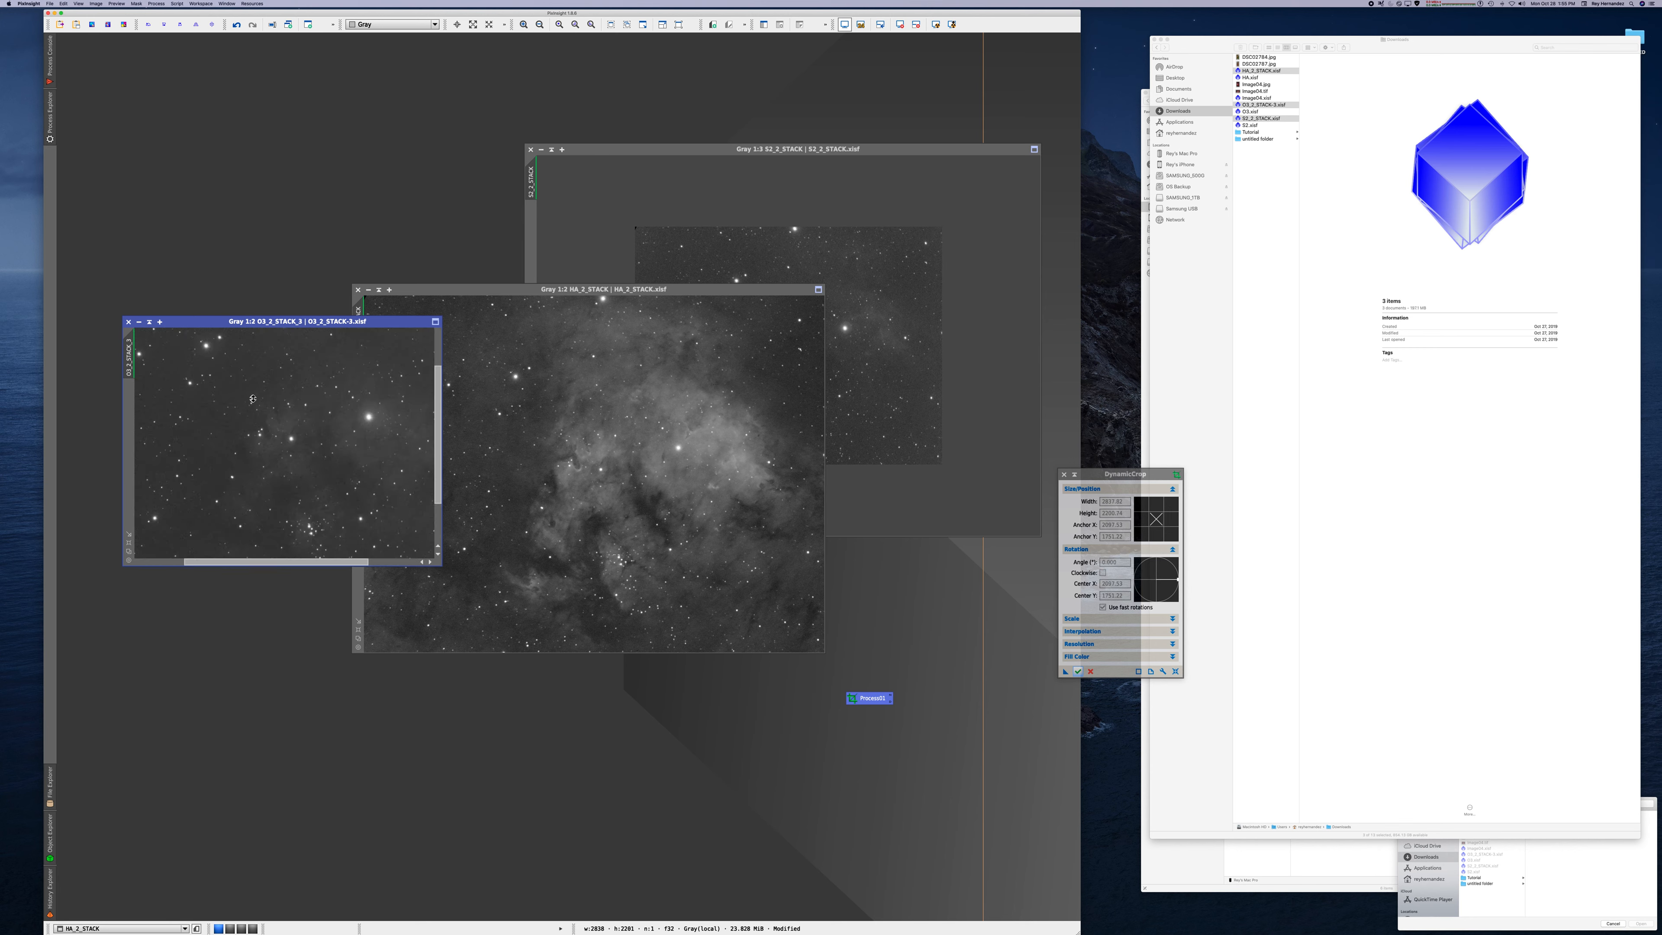
left_click(129, 533)
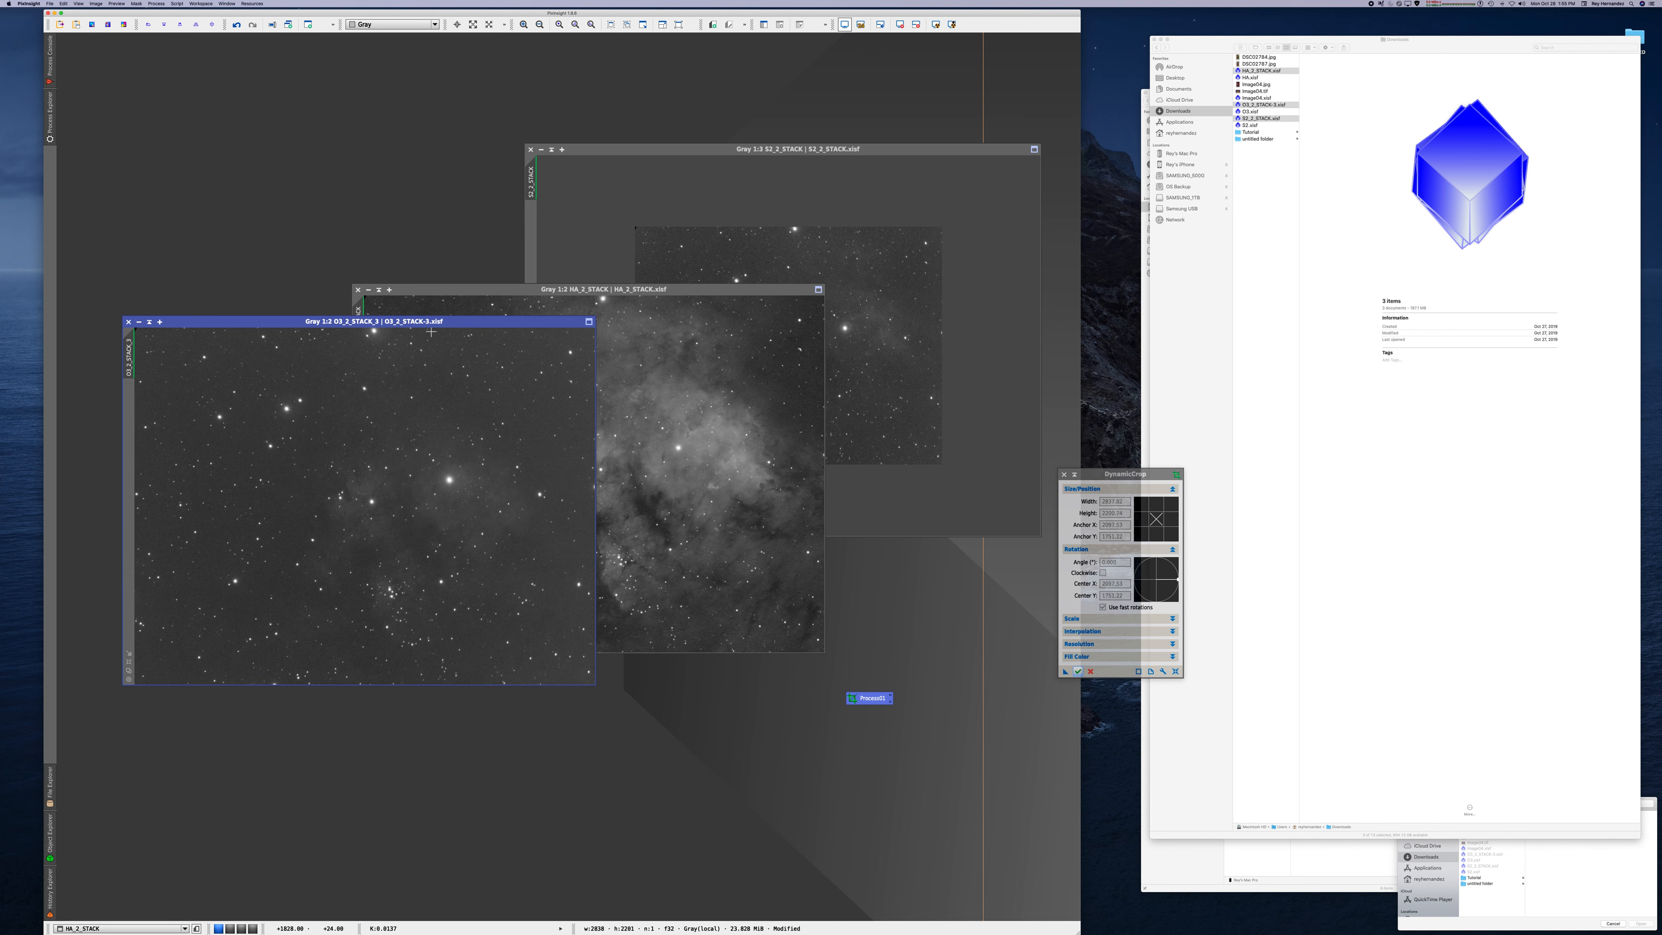
left_click_drag(419, 321, 373, 113)
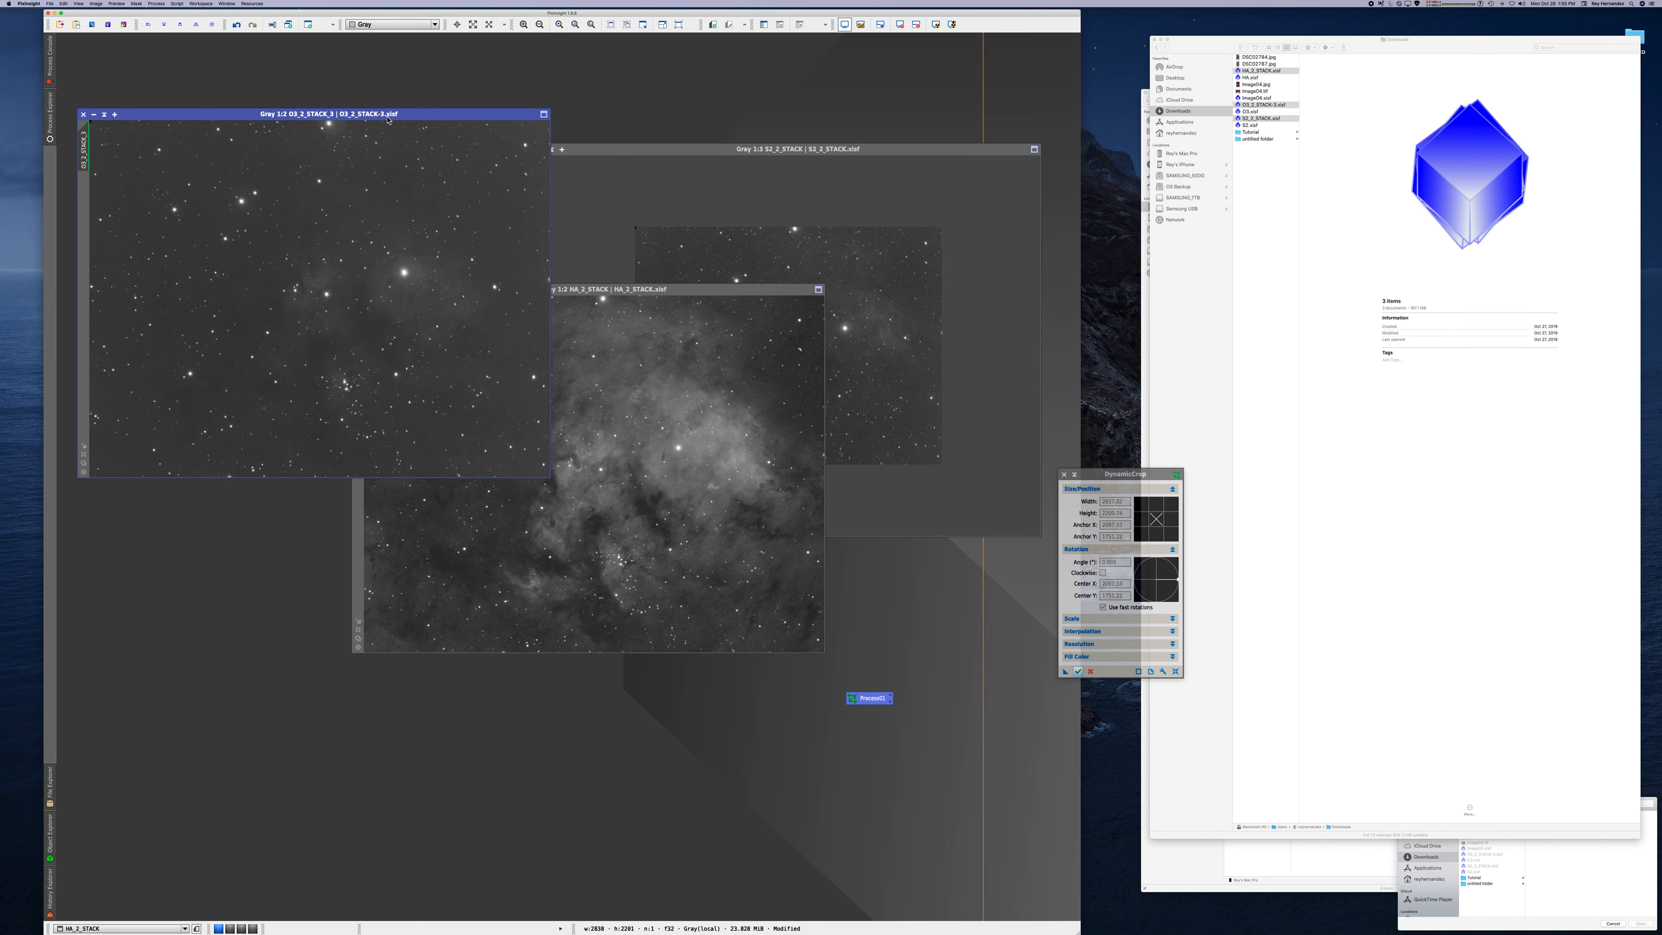
- Bring the cropped S2_2_STACK image to the front and zoom it to 1:2
left_click(781, 152)
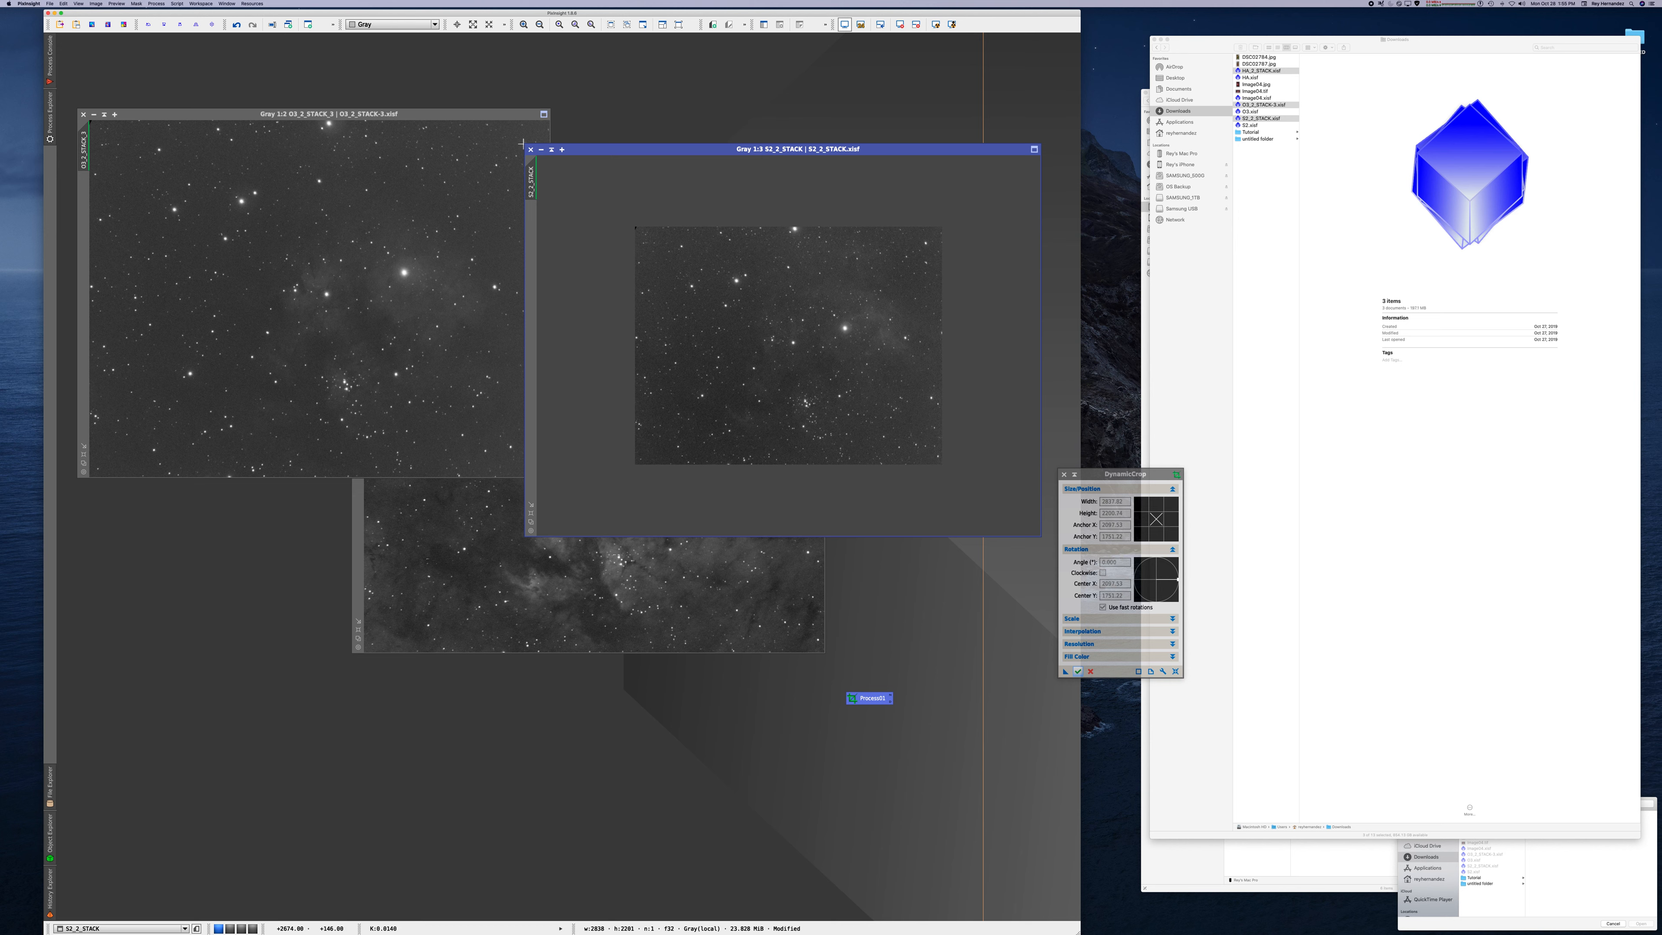
left_click(524, 25)
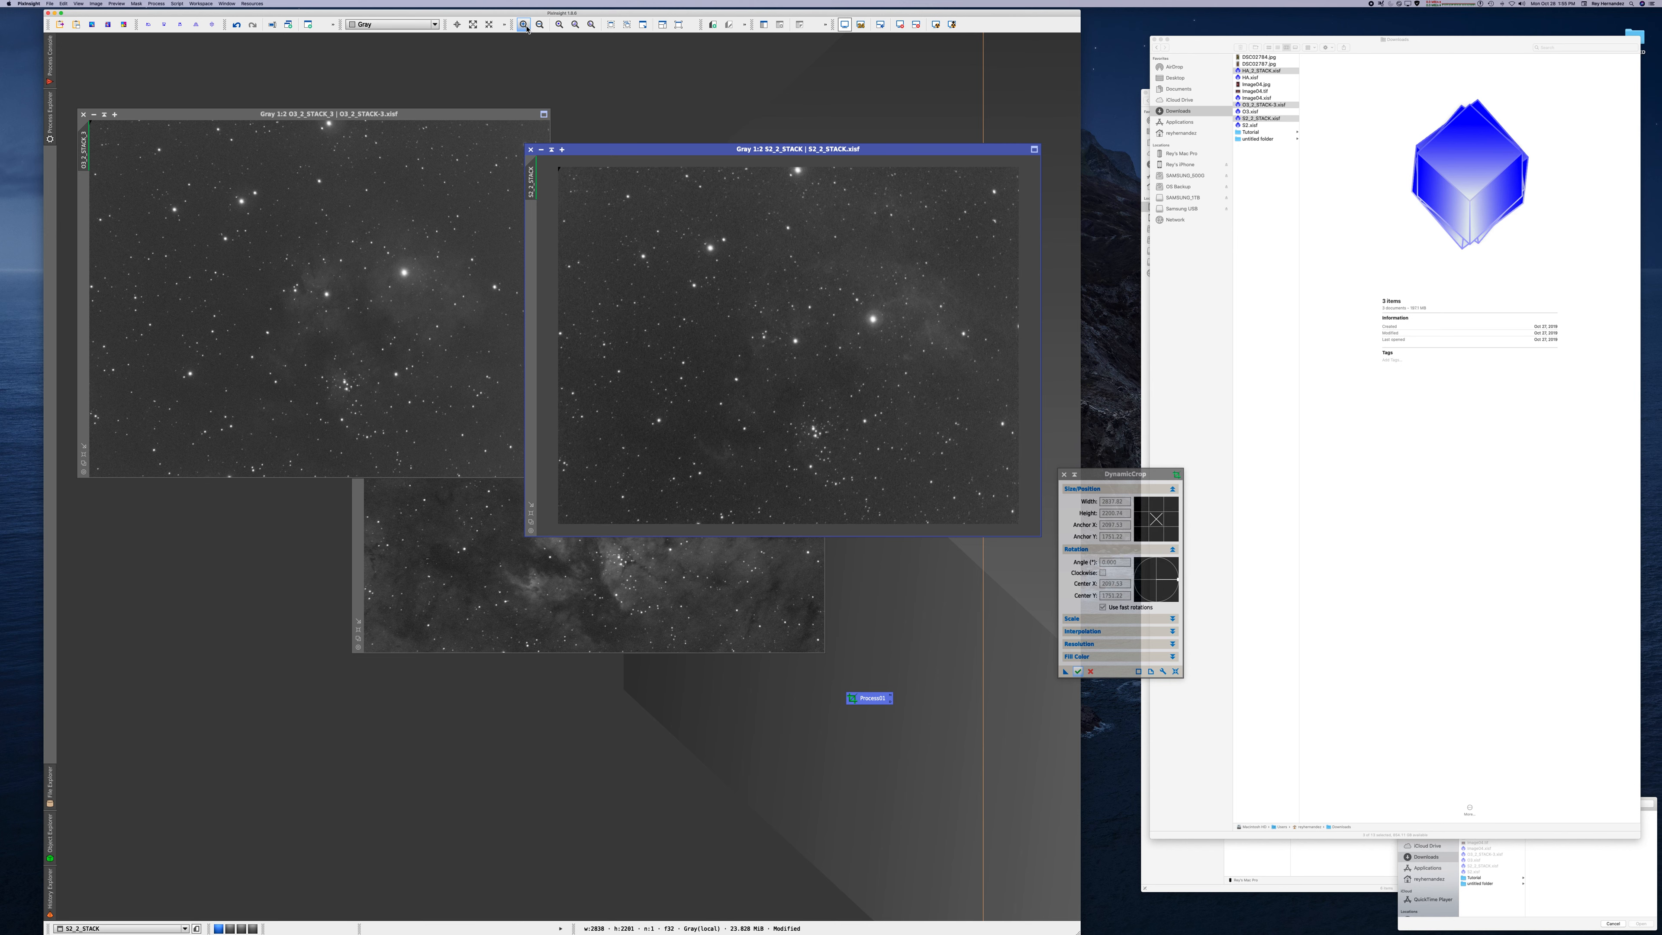
- Open the ScreenTransferFunction process and make the O3_2_STACK_3 image the active one
left_click(50, 139)
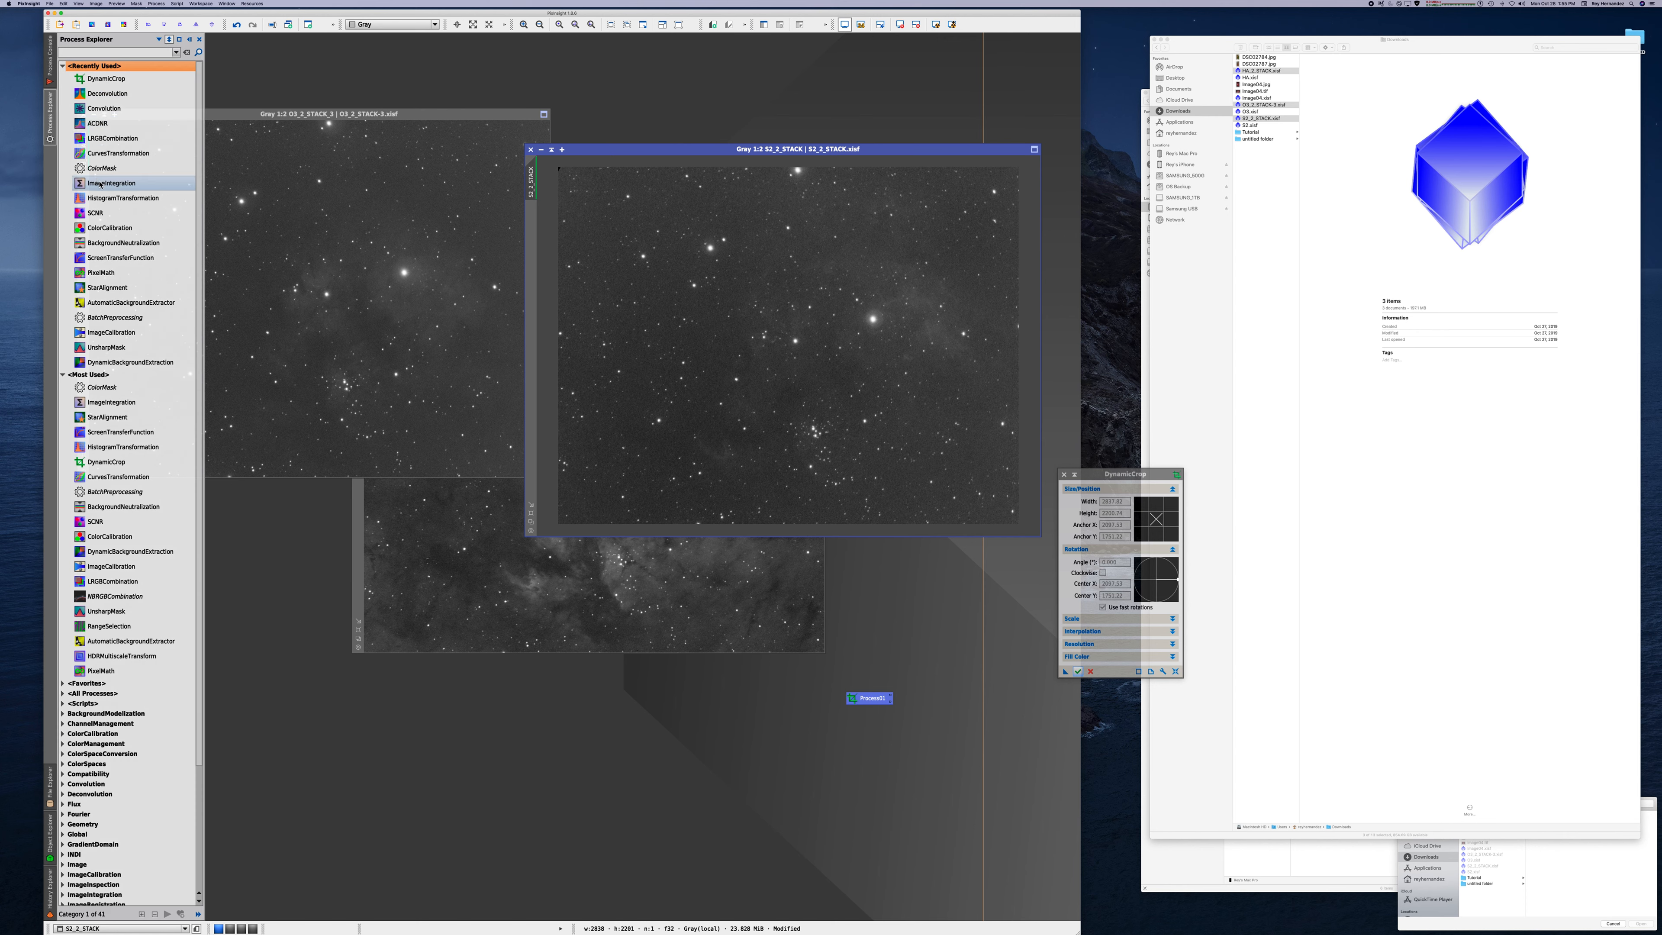
left_click_drag(107, 259, 108, 261)
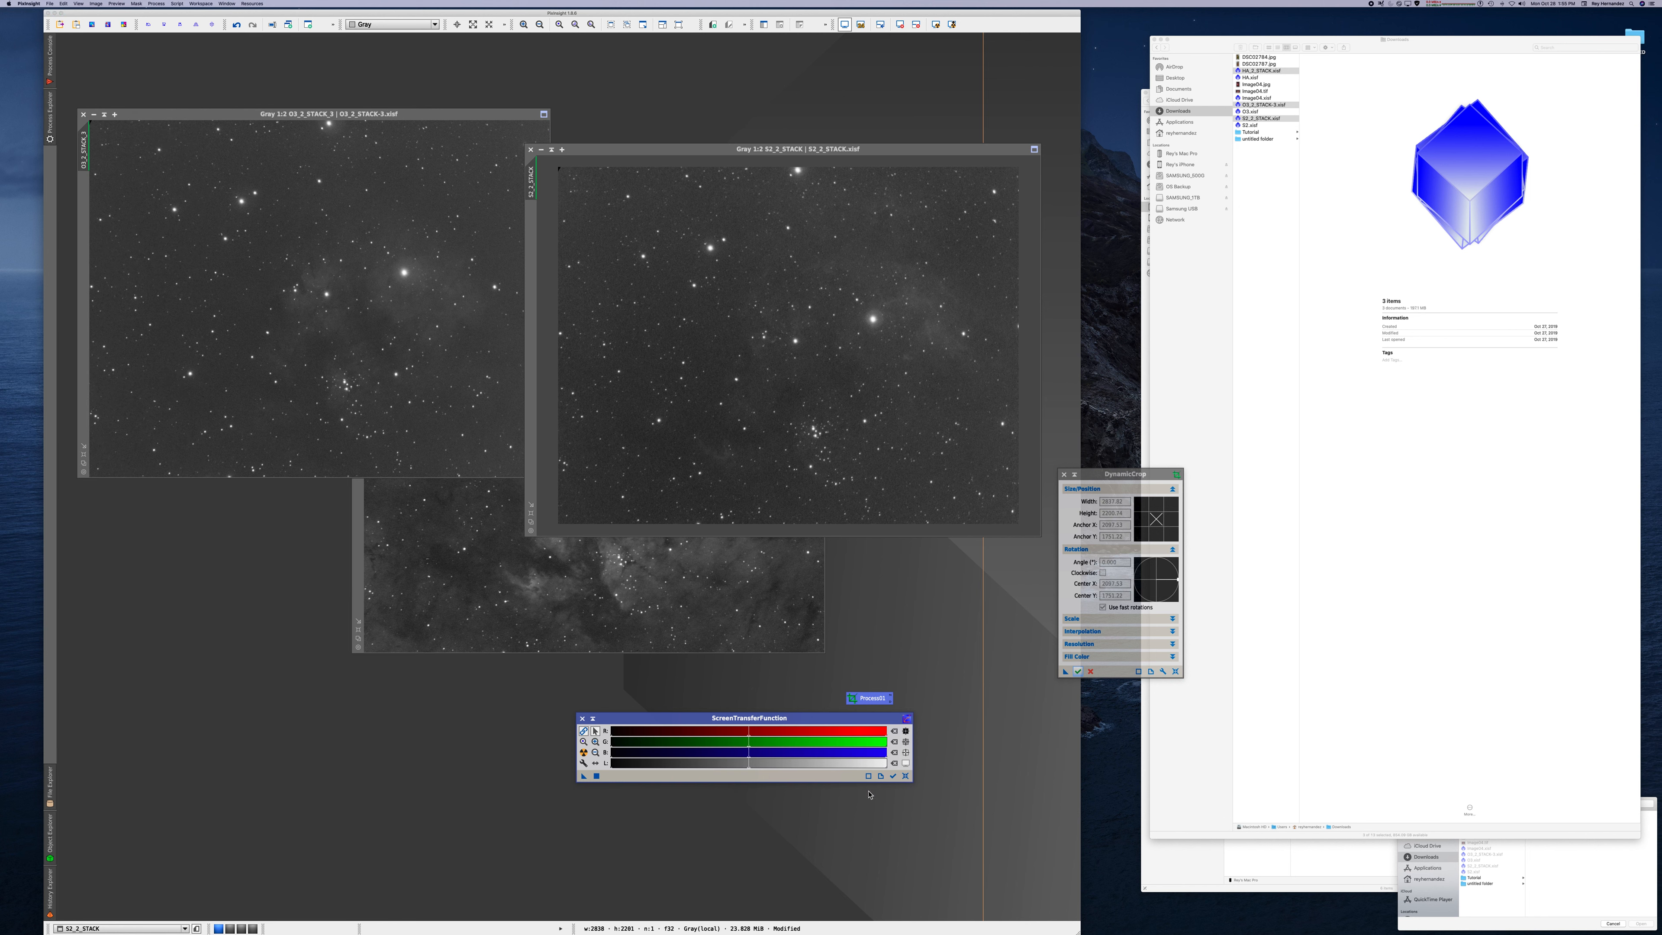
left_click(464, 123)
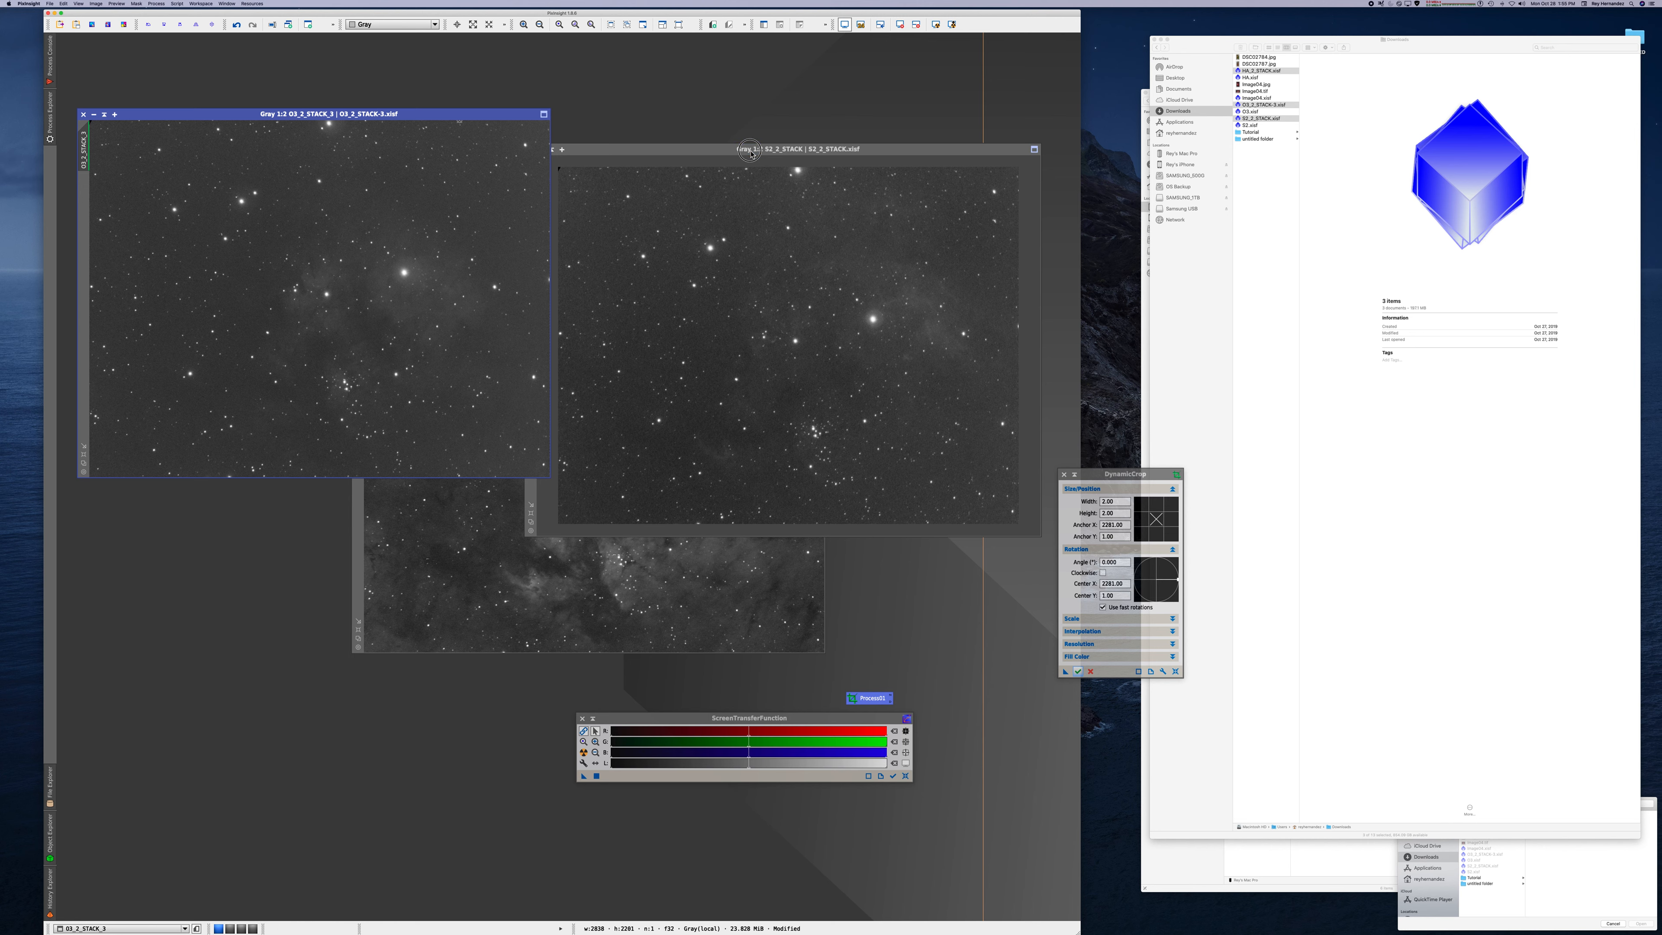
- Place the S2_2_STACK image beside the O3 image and fit its window to the image
left_click_drag(711, 150, 751, 110)
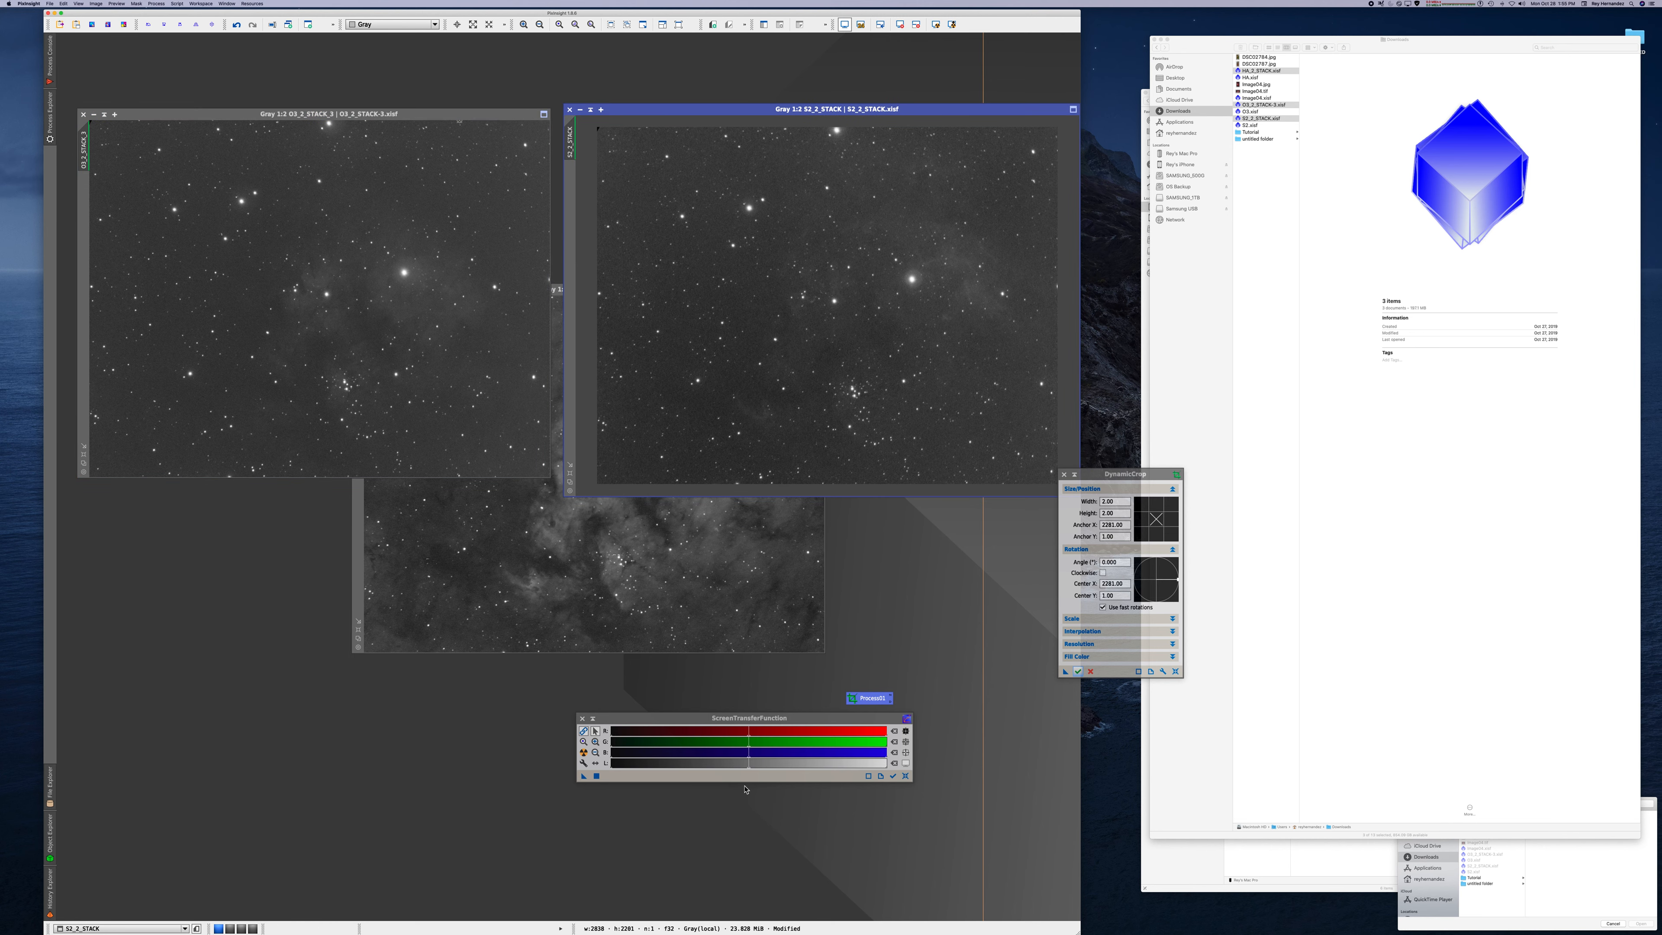
left_click(897, 778)
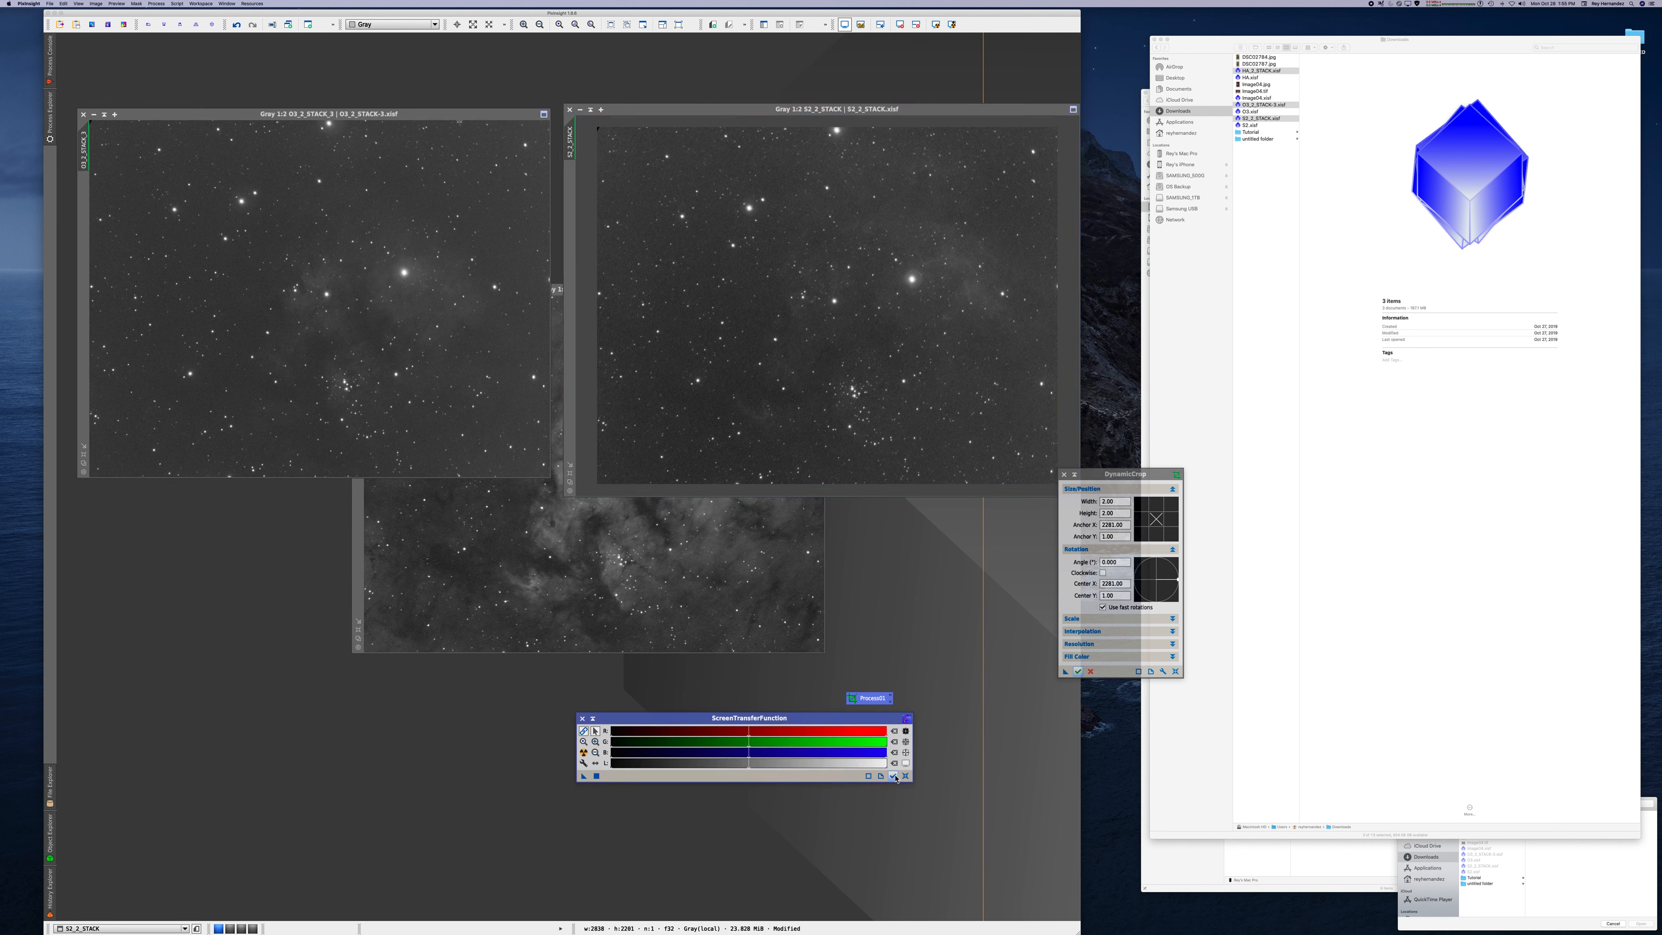
left_click(667, 111)
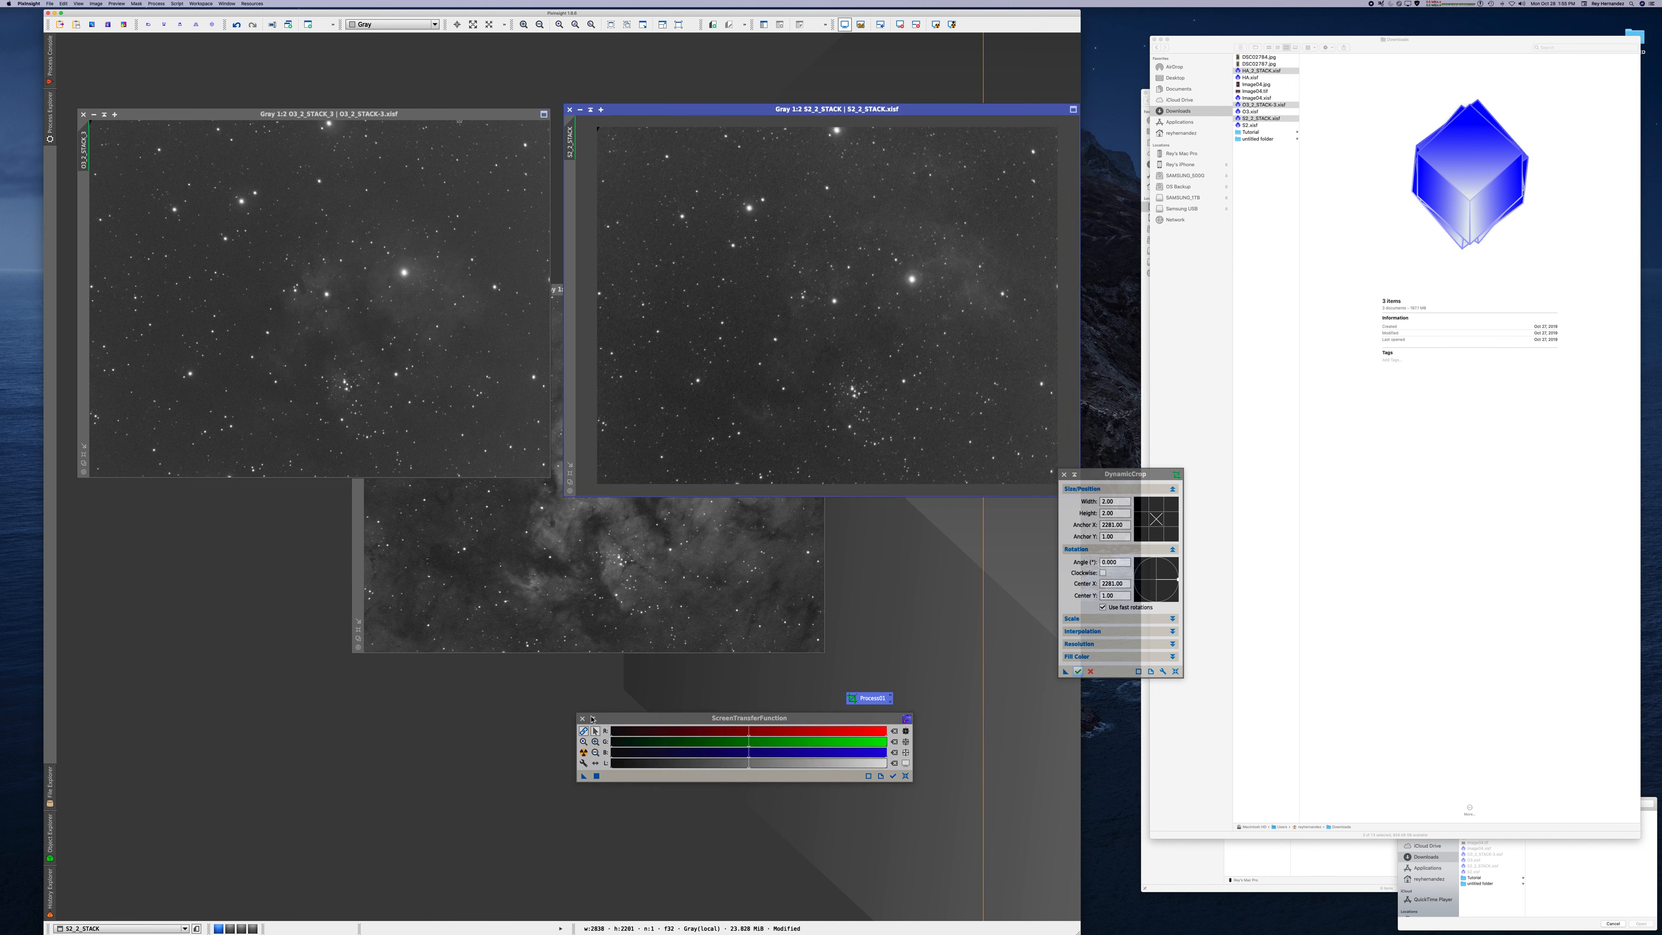
left_click(570, 464)
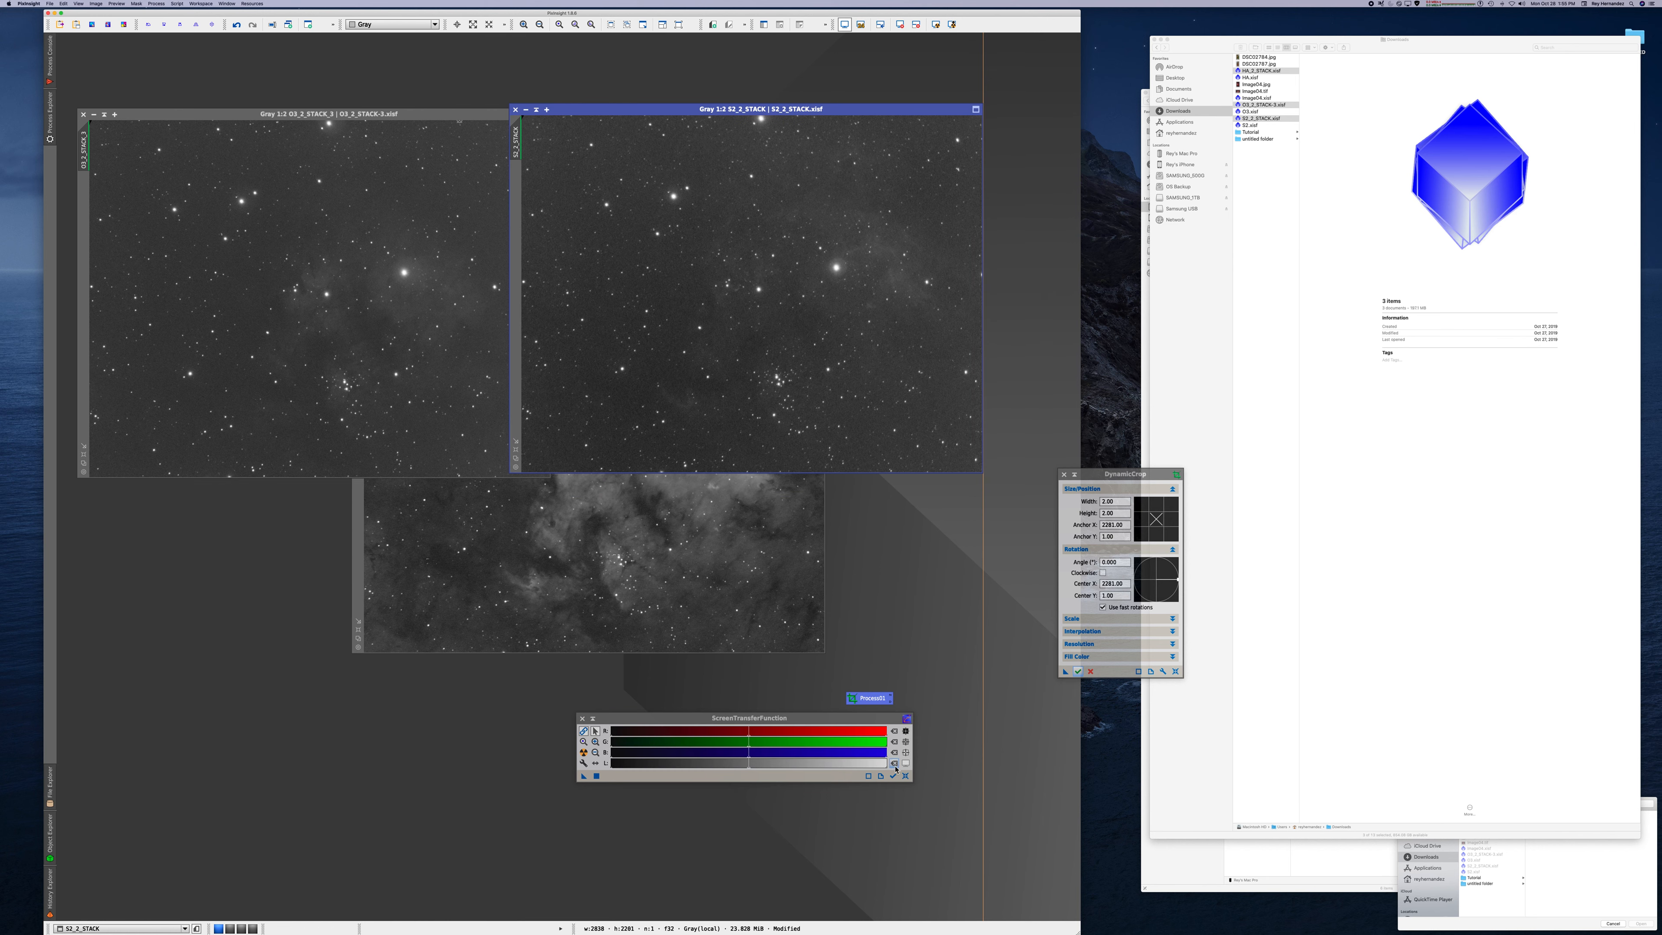
left_click(902, 779)
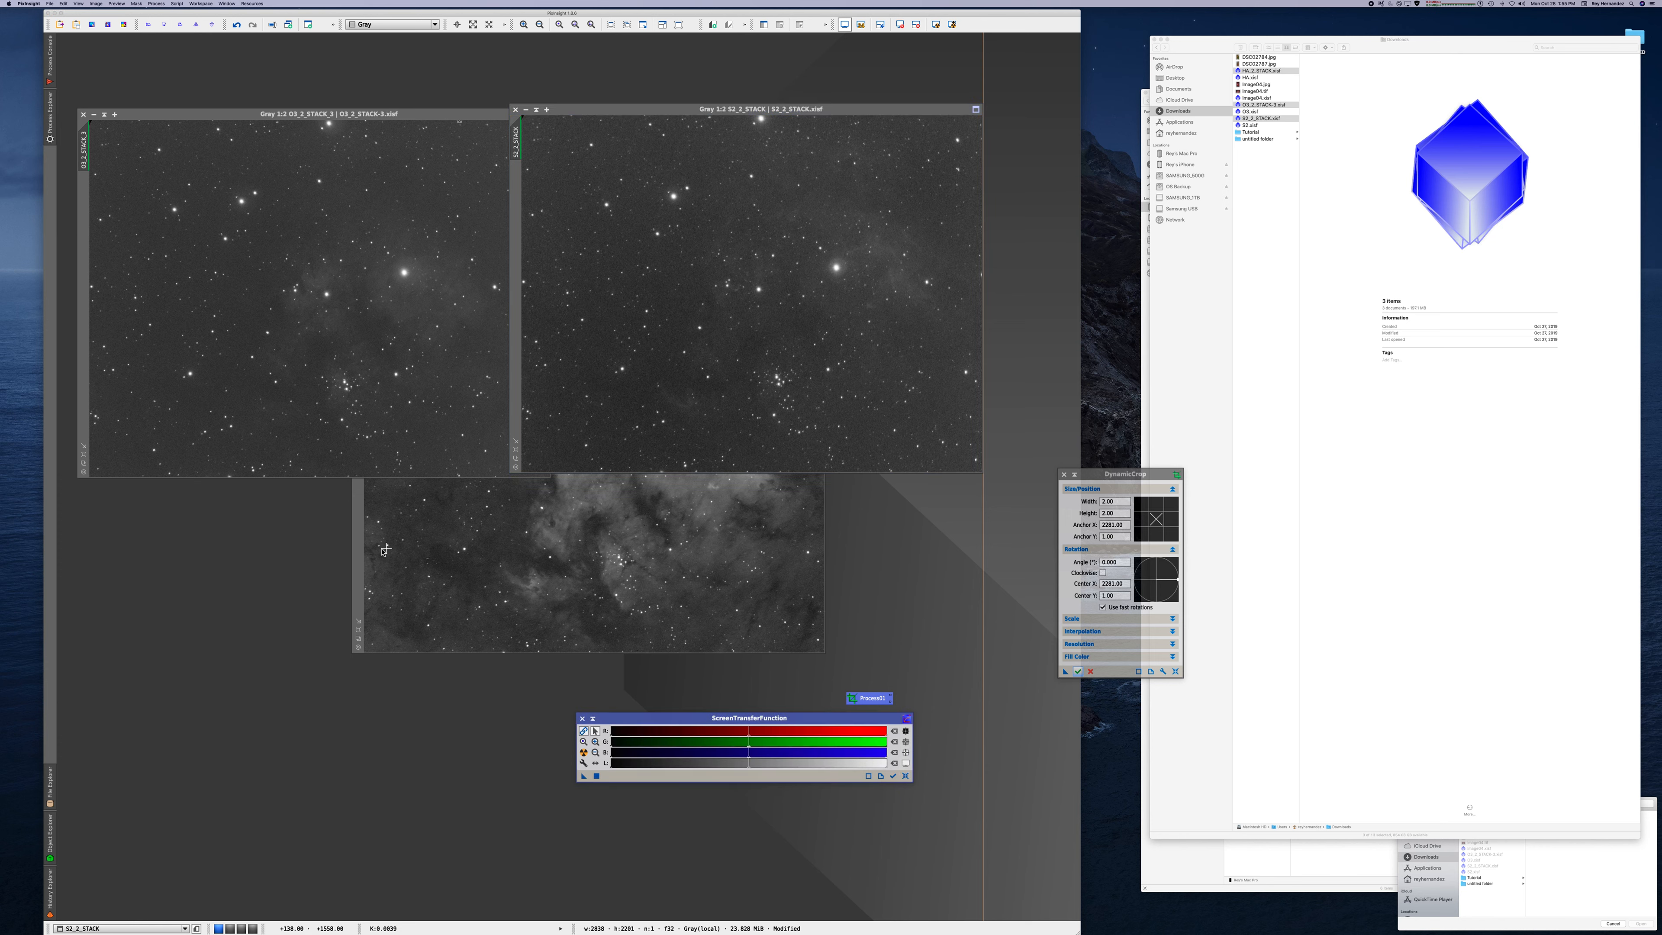
- Bring the HA_2_STACK image forward, move it over the other two images and change its identifier to HA
left_click(365, 550)
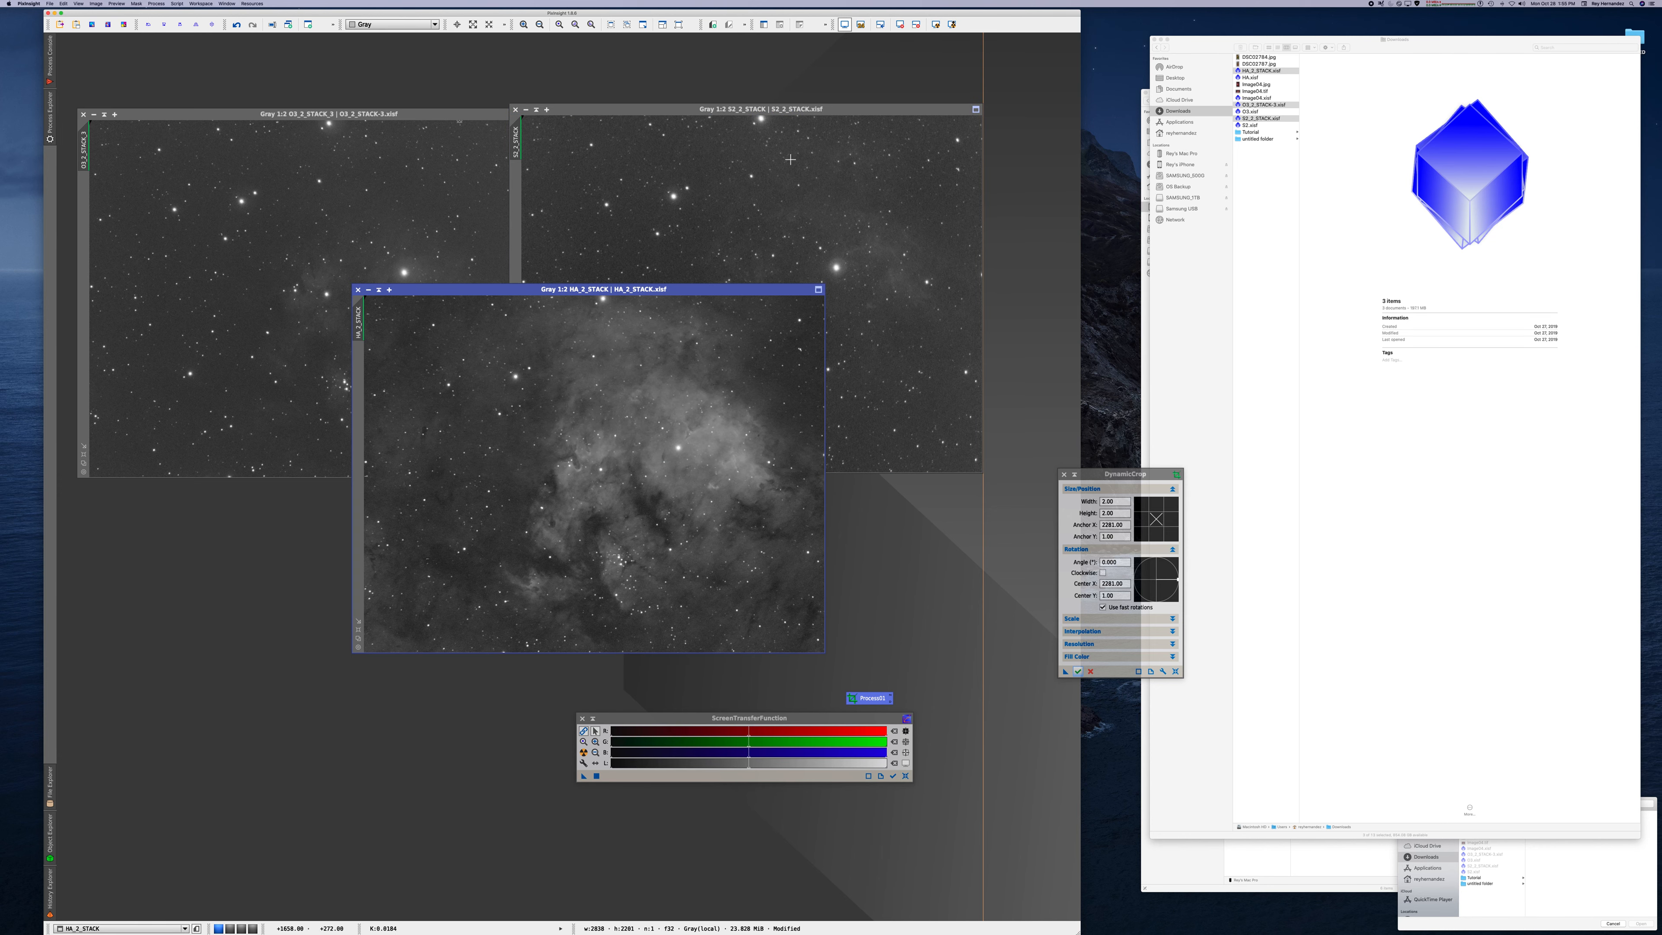
left_click_drag(673, 291, 552, 215)
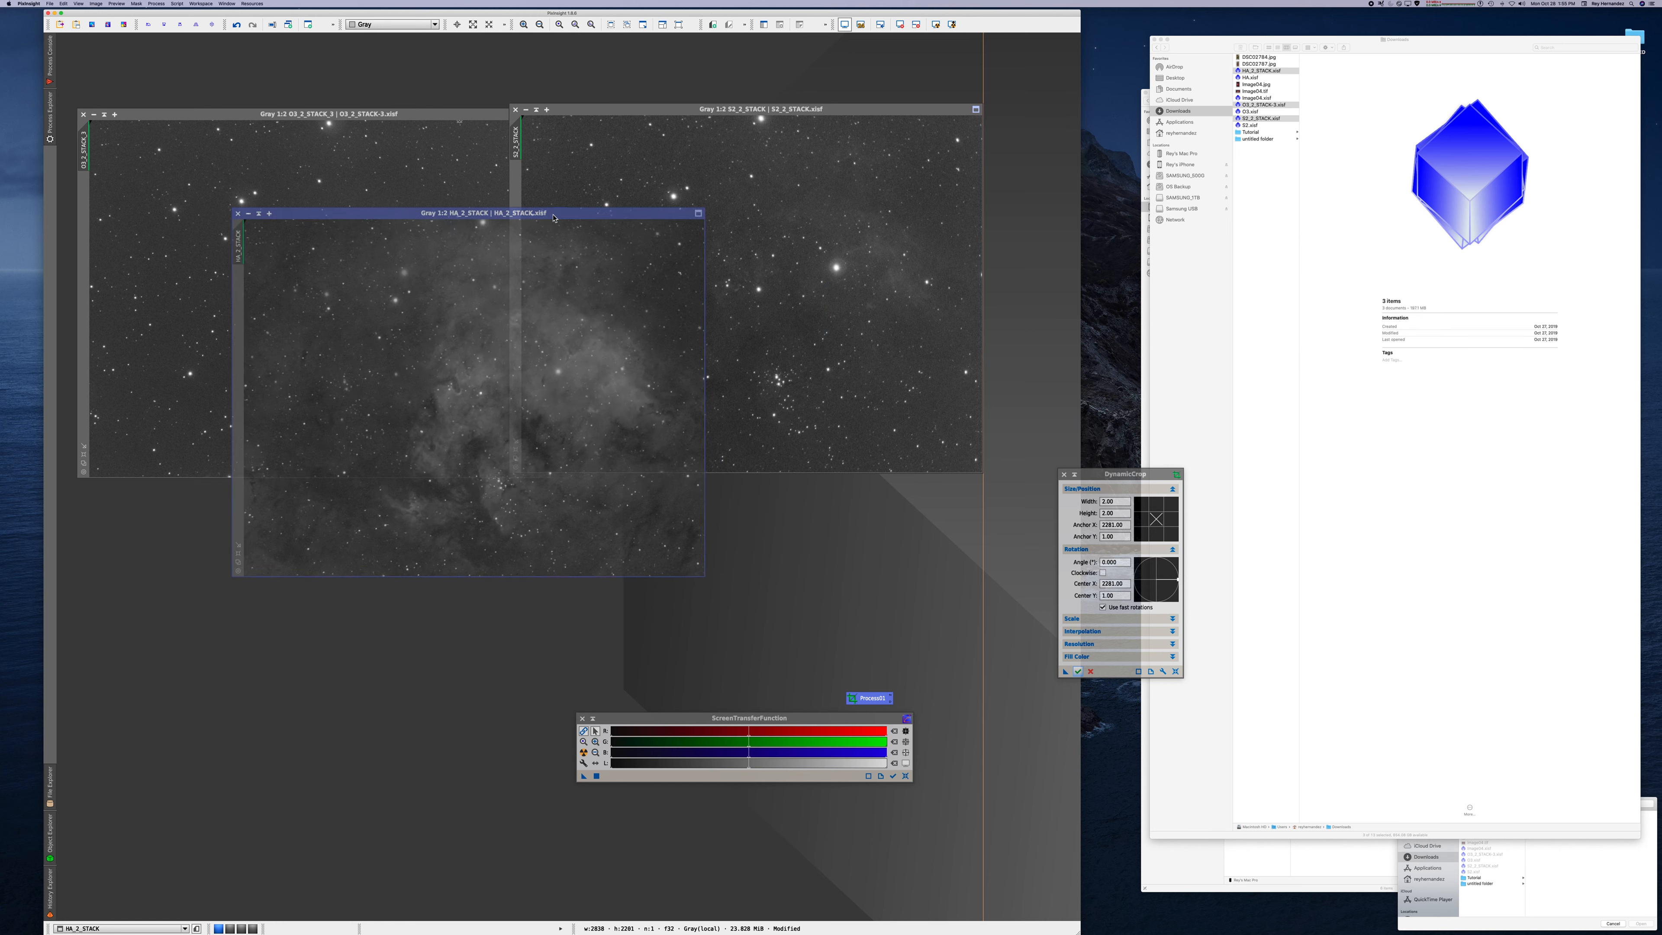
right_click(239, 244)
left_click(261, 277)
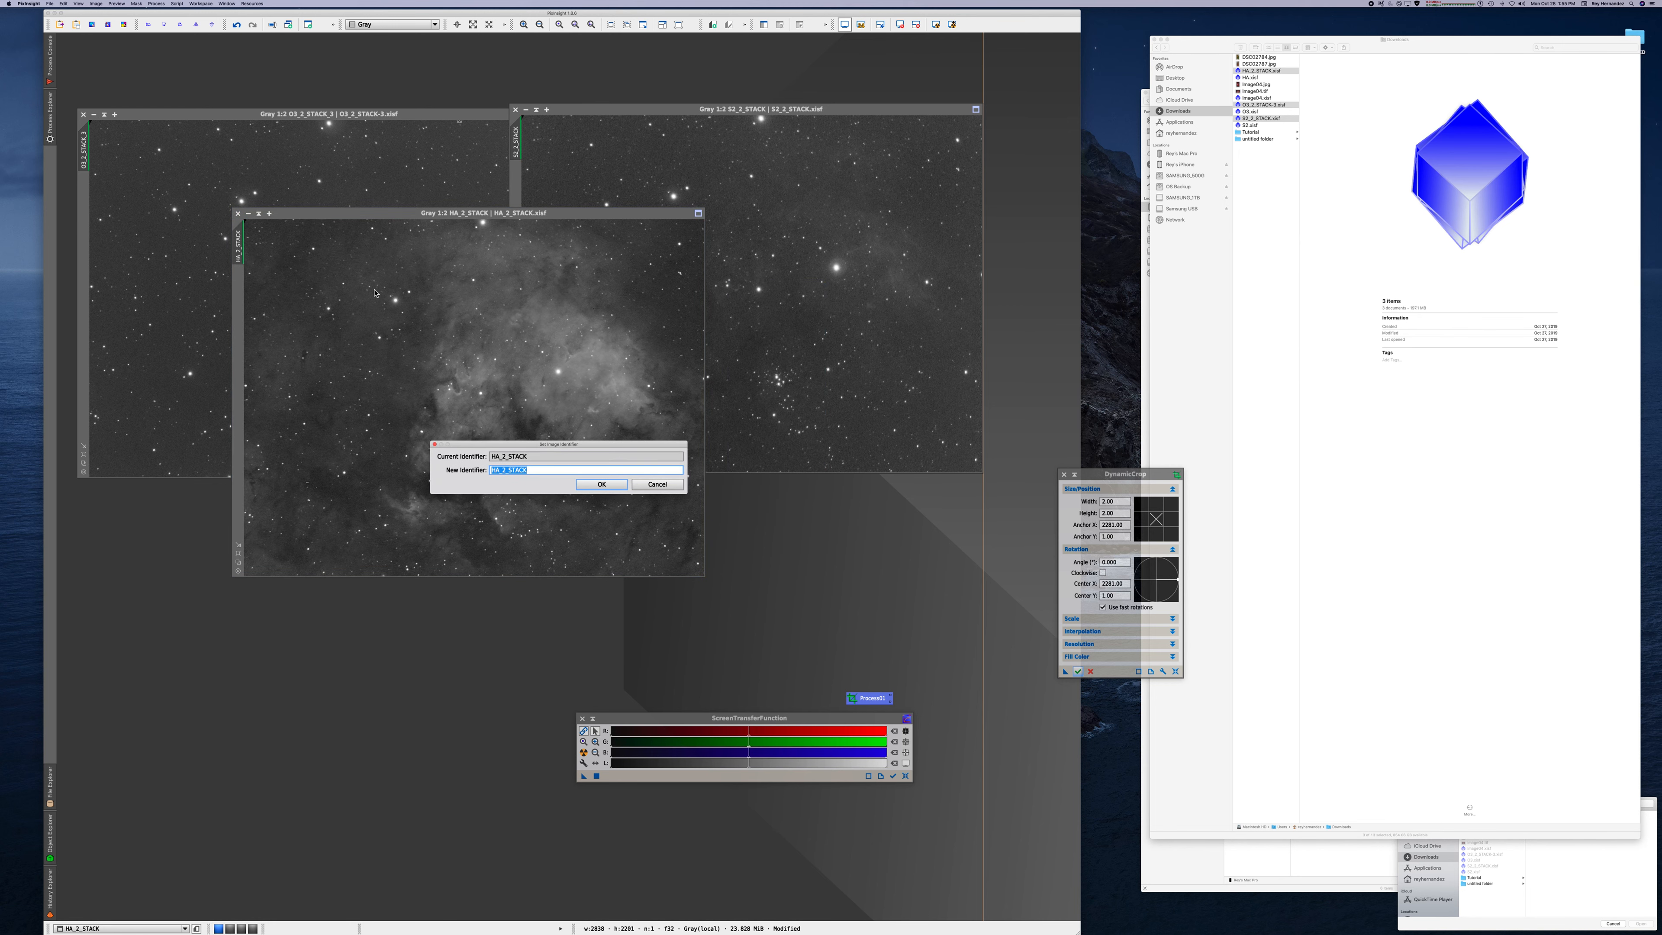
type("HA")
key("Return")
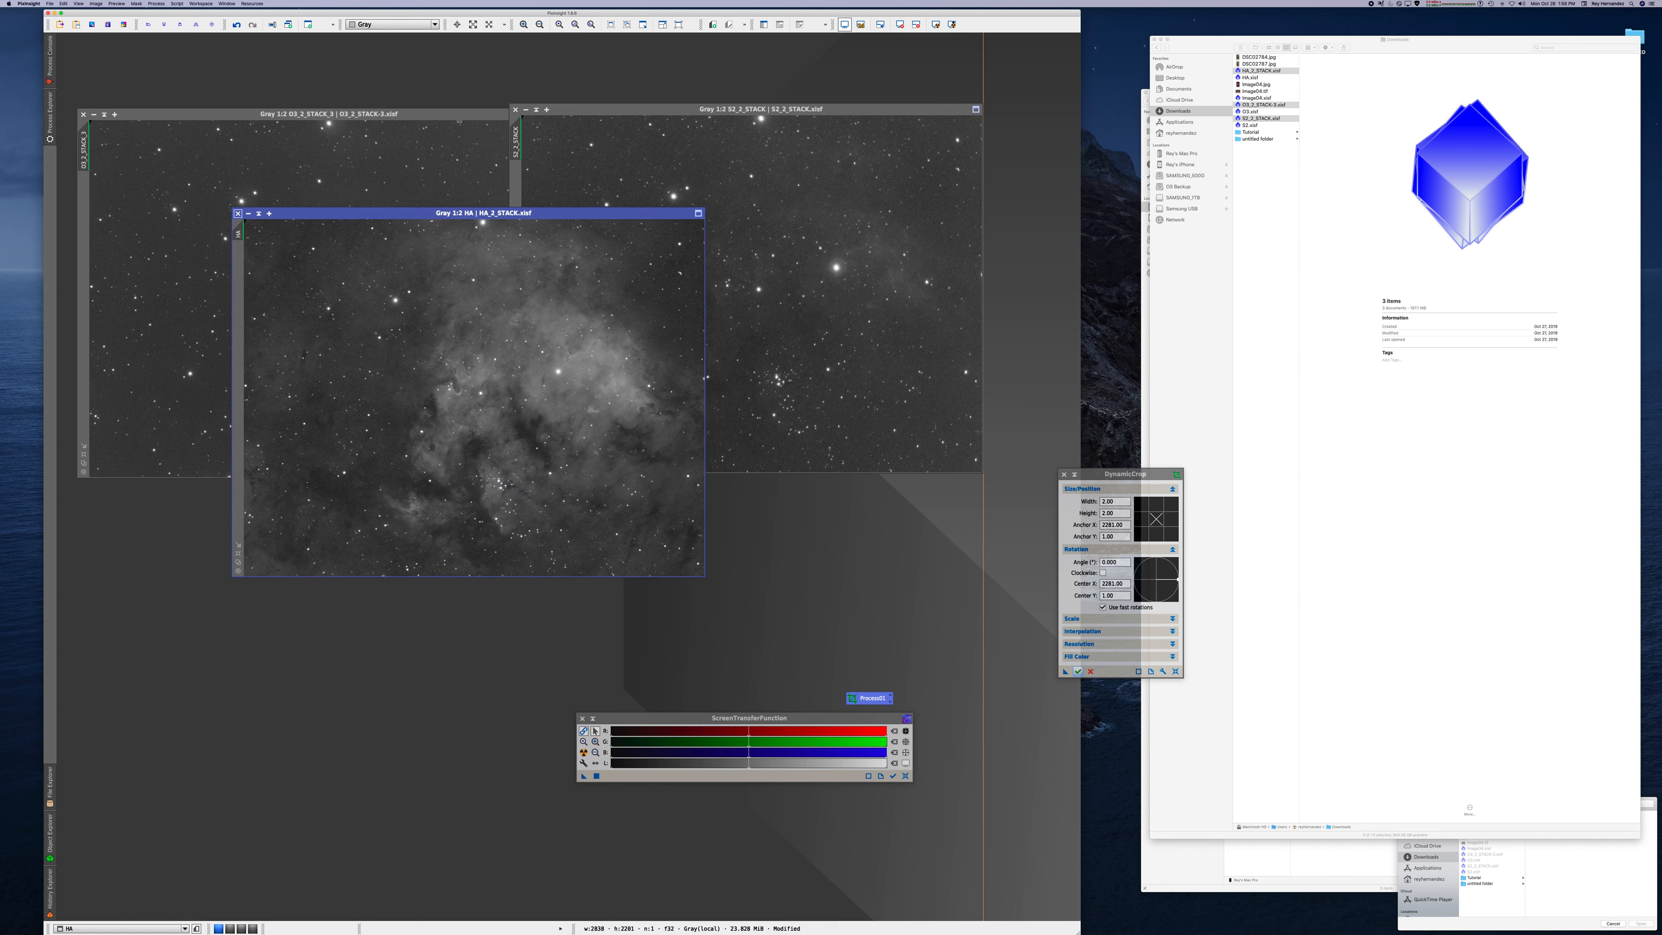
- Try to change the identifier of the O3_2_STACK_3 image to O3 while DynamicCrop is still active
left_click(83, 146)
right_click(83, 146)
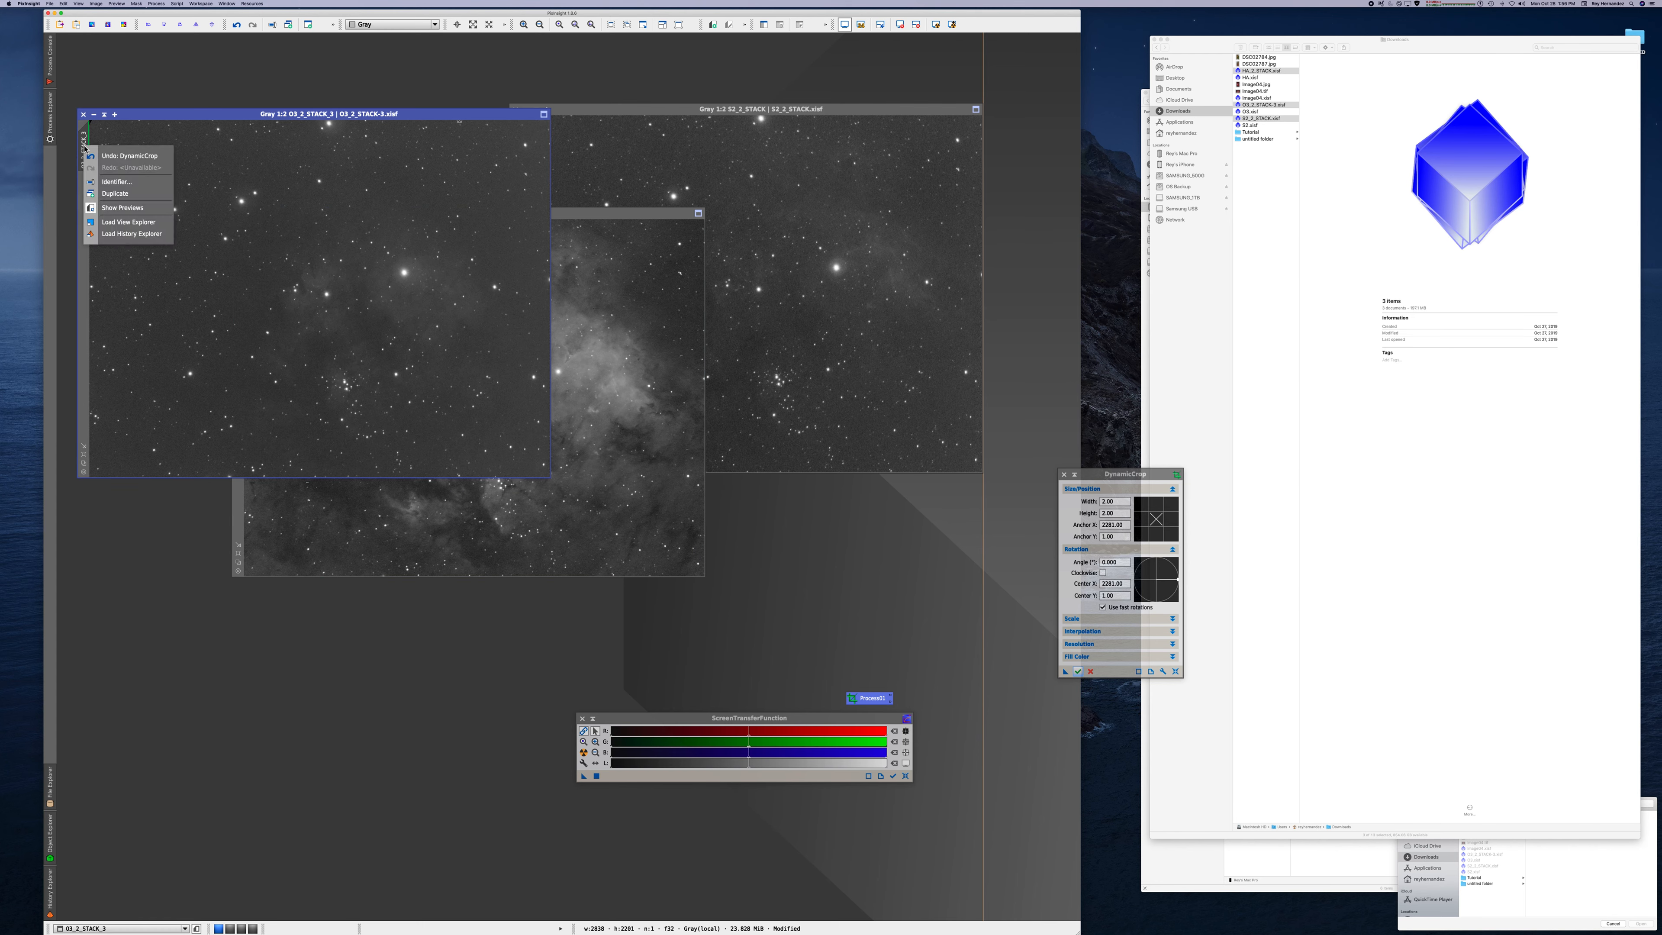
left_click(107, 181)
type("O")
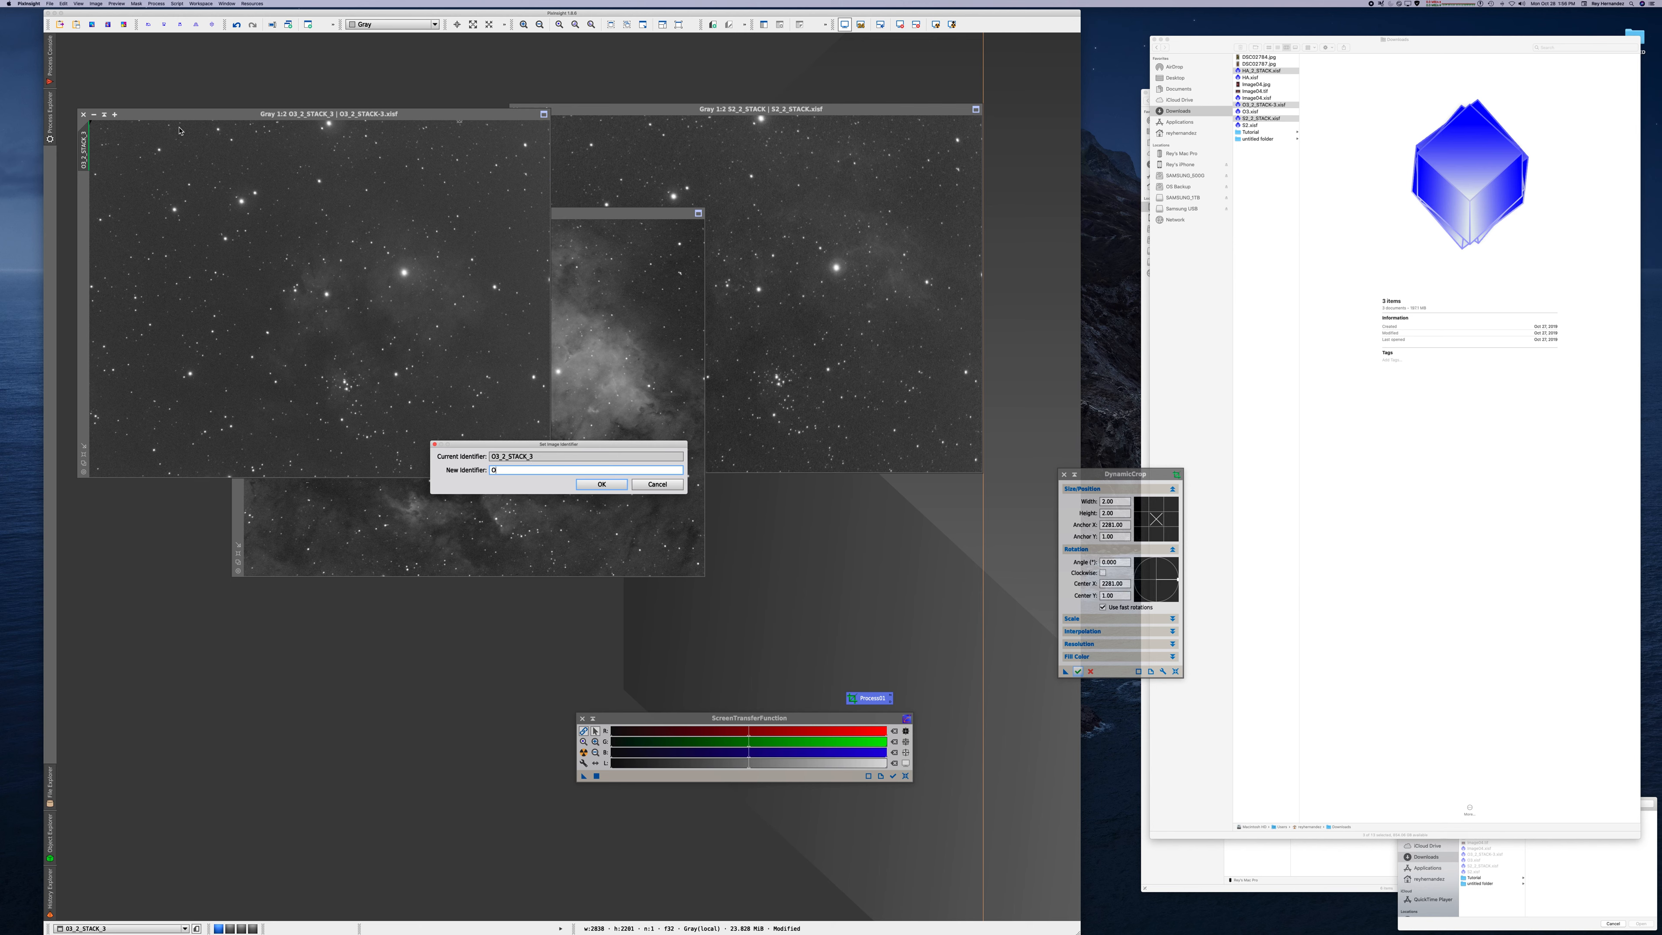
type("3")
key("Return")
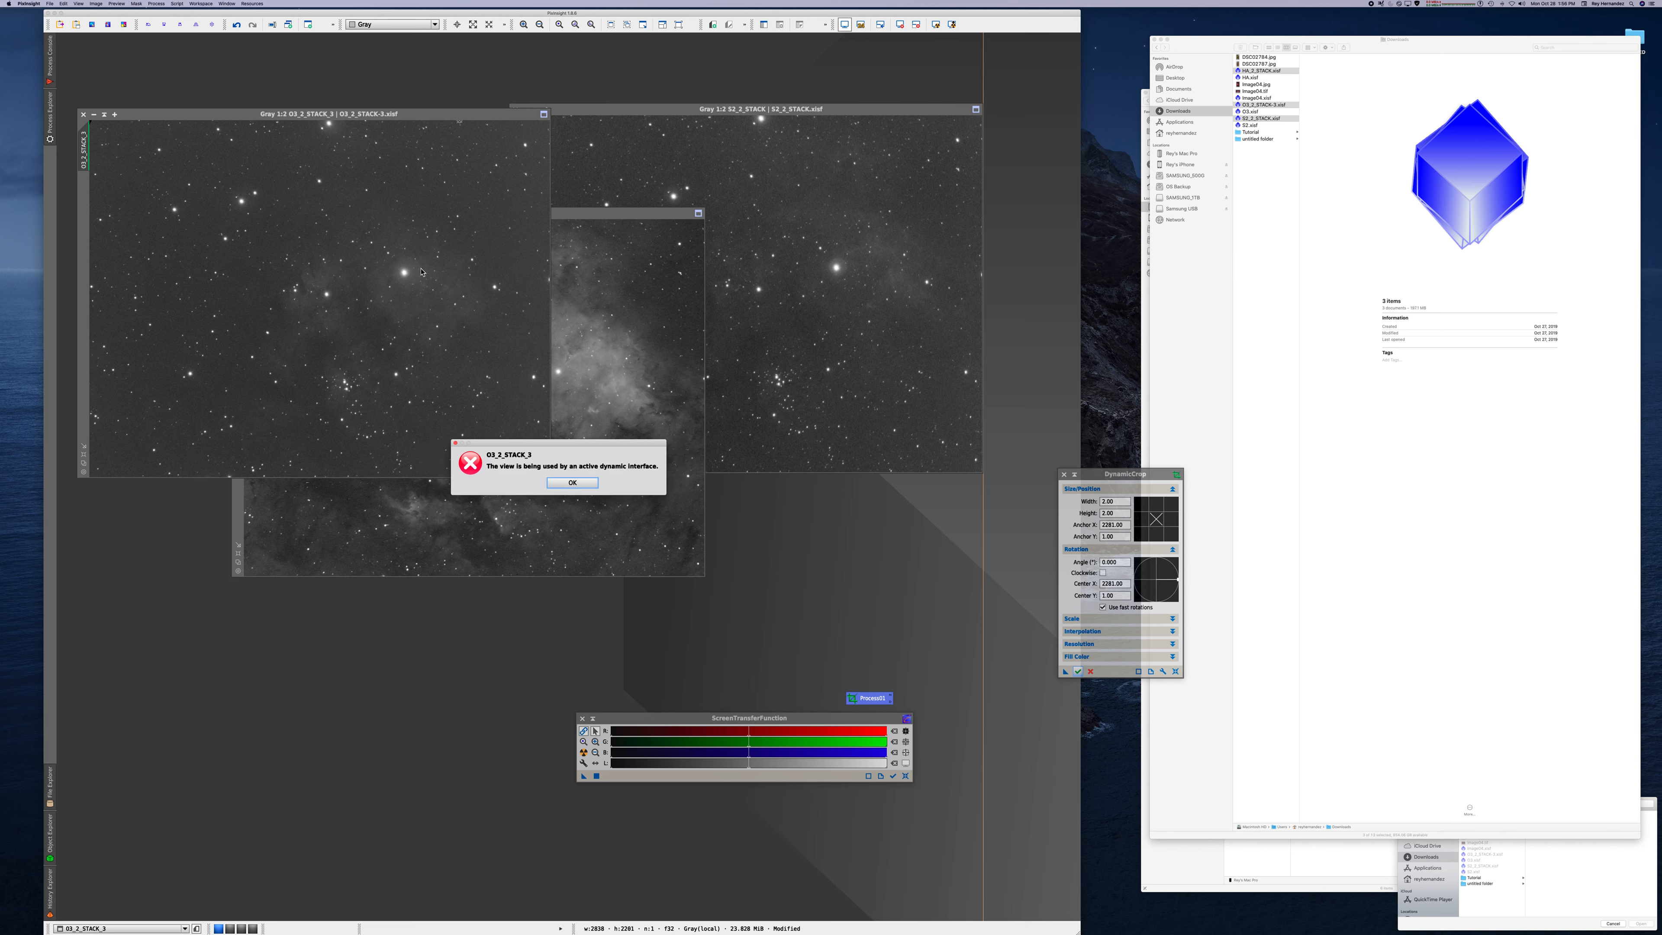
left_click(572, 483)
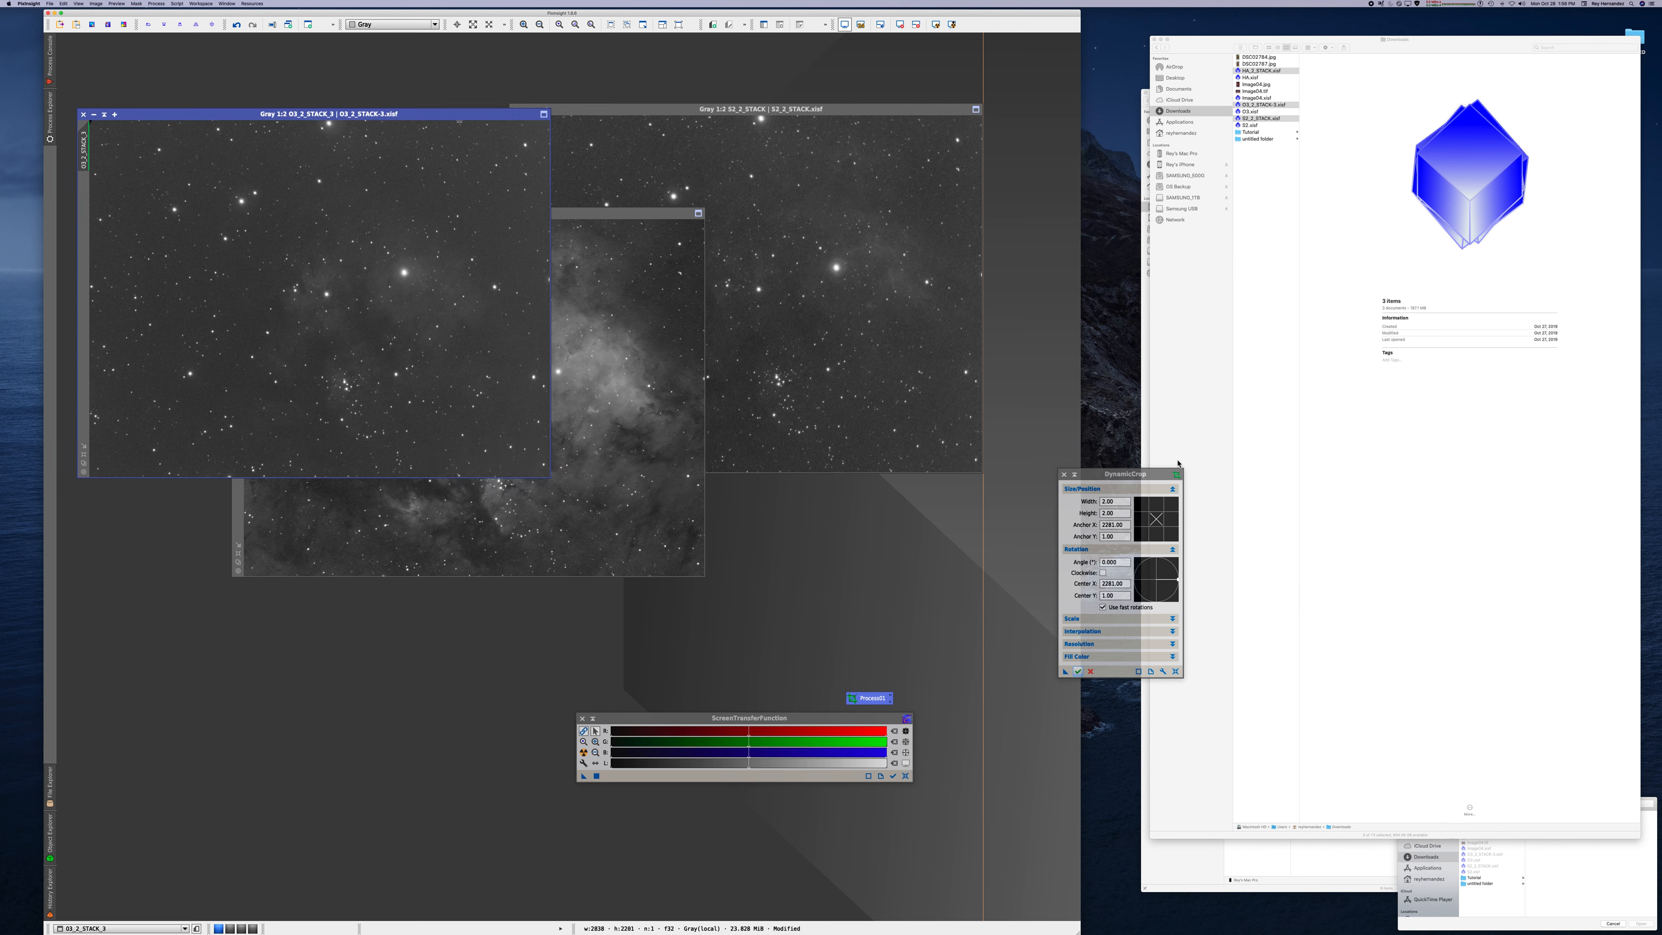
- Close the DynamicCrop process and change the O3_2_STACK_3 image's identifier to O3
left_click(1153, 475)
key("Escape")
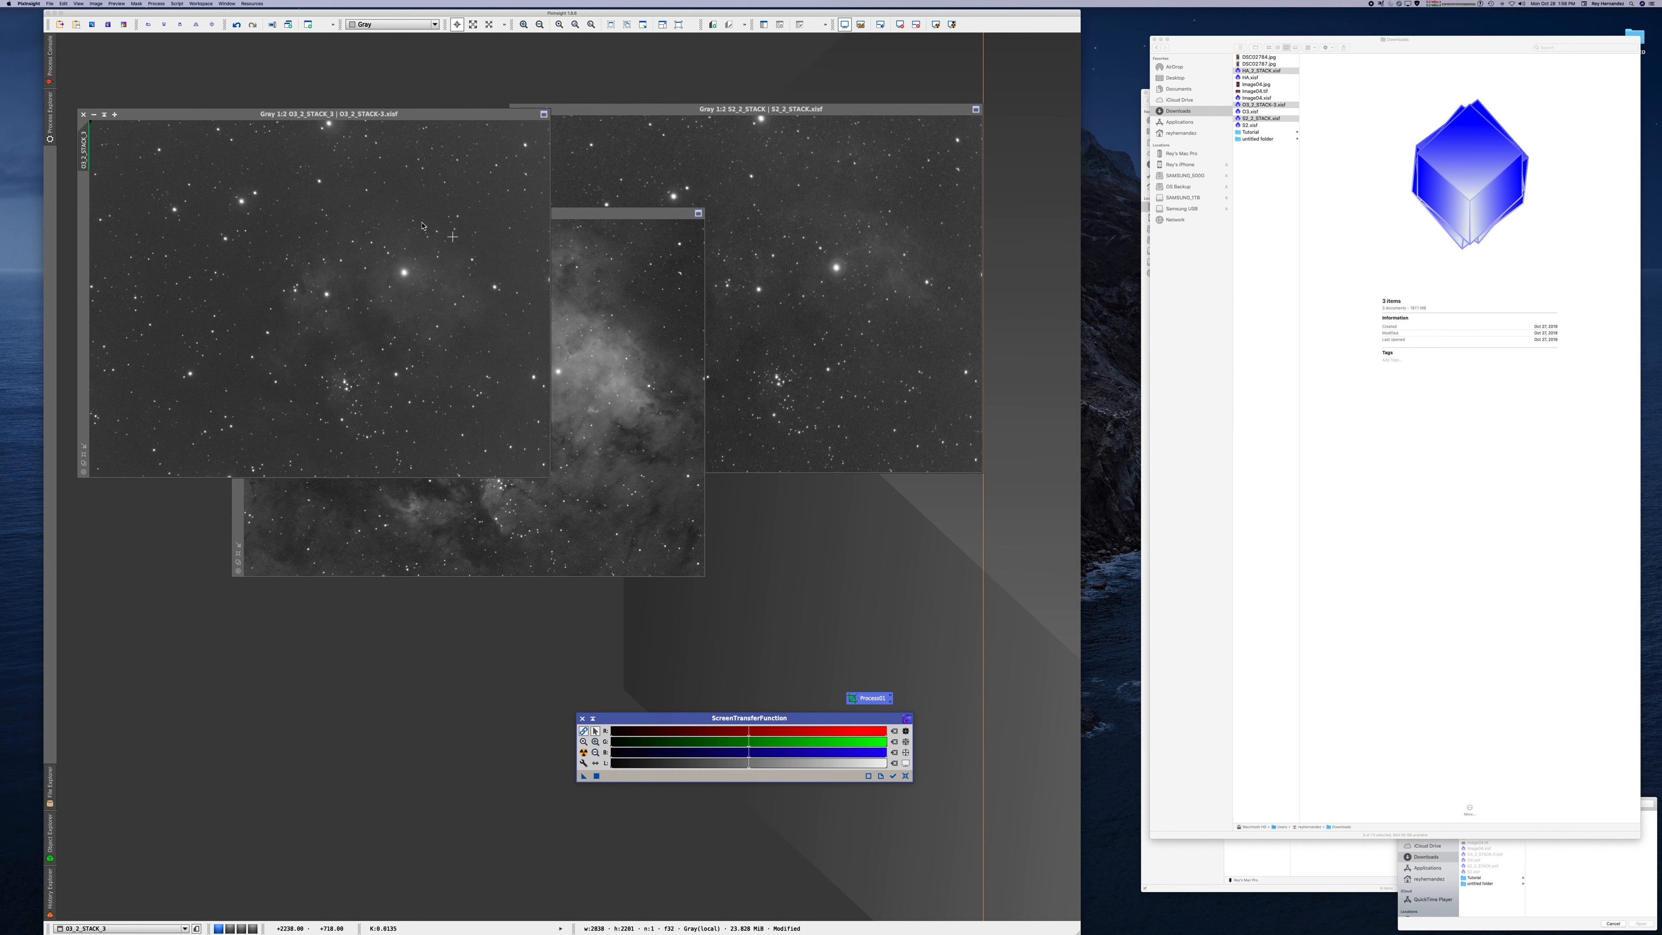
right_click(88, 157)
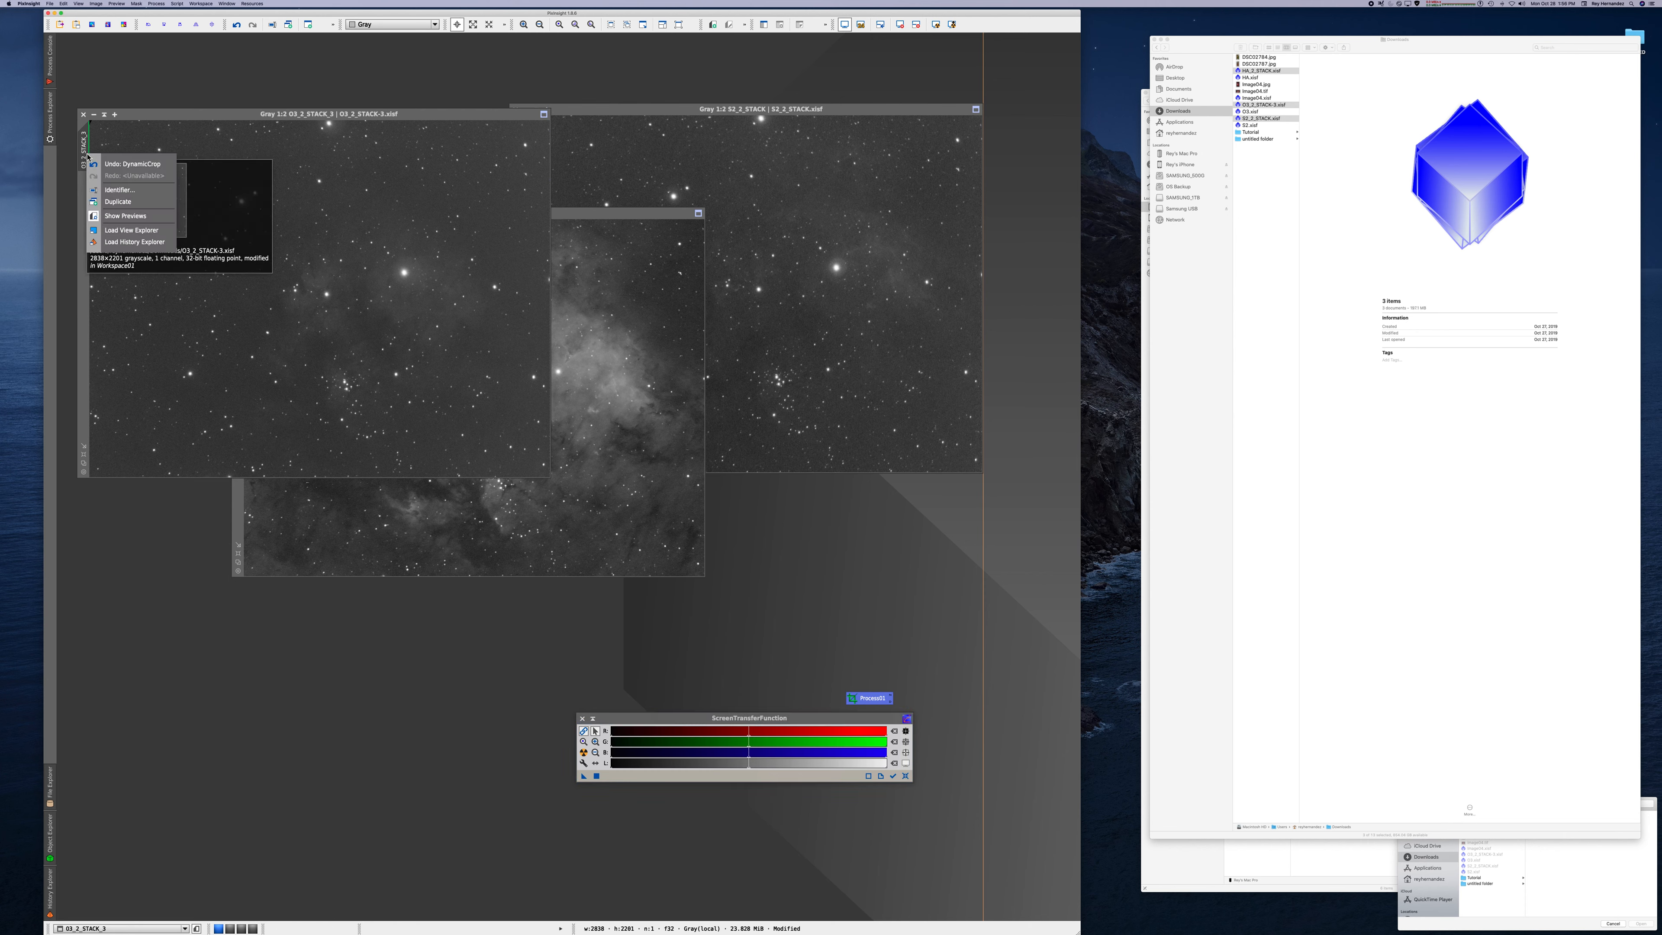
left_click(120, 189)
type("O3")
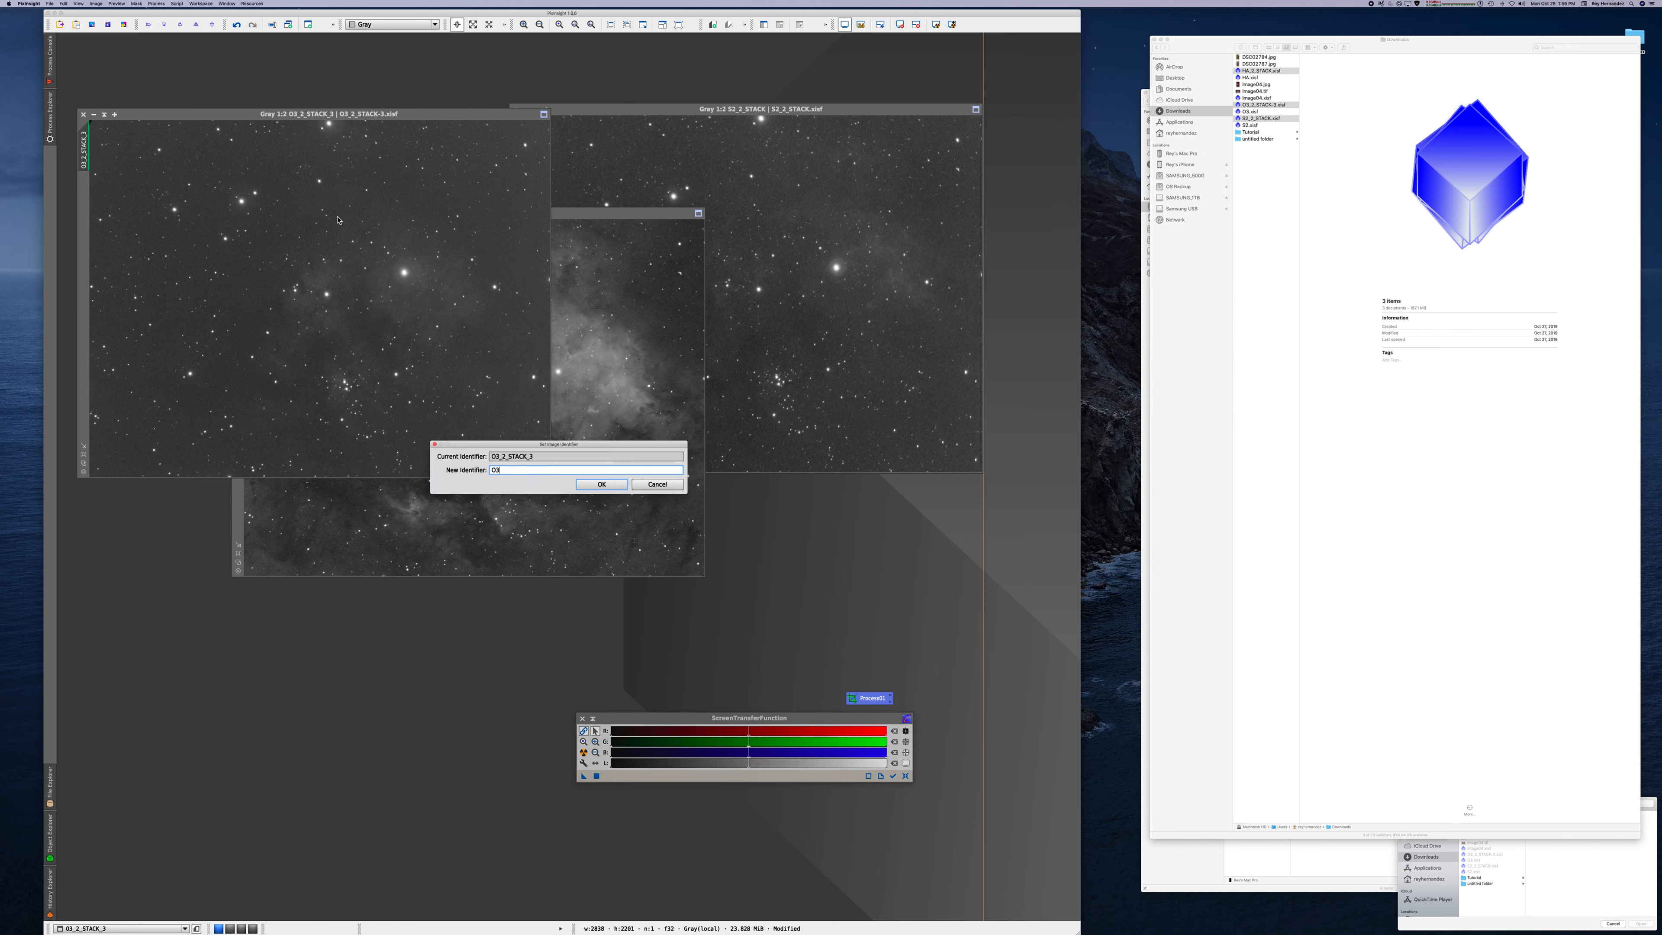
key("Return")
- Change the identifier of the S2_2_STACK image to S2
left_click(522, 151)
right_click(522, 152)
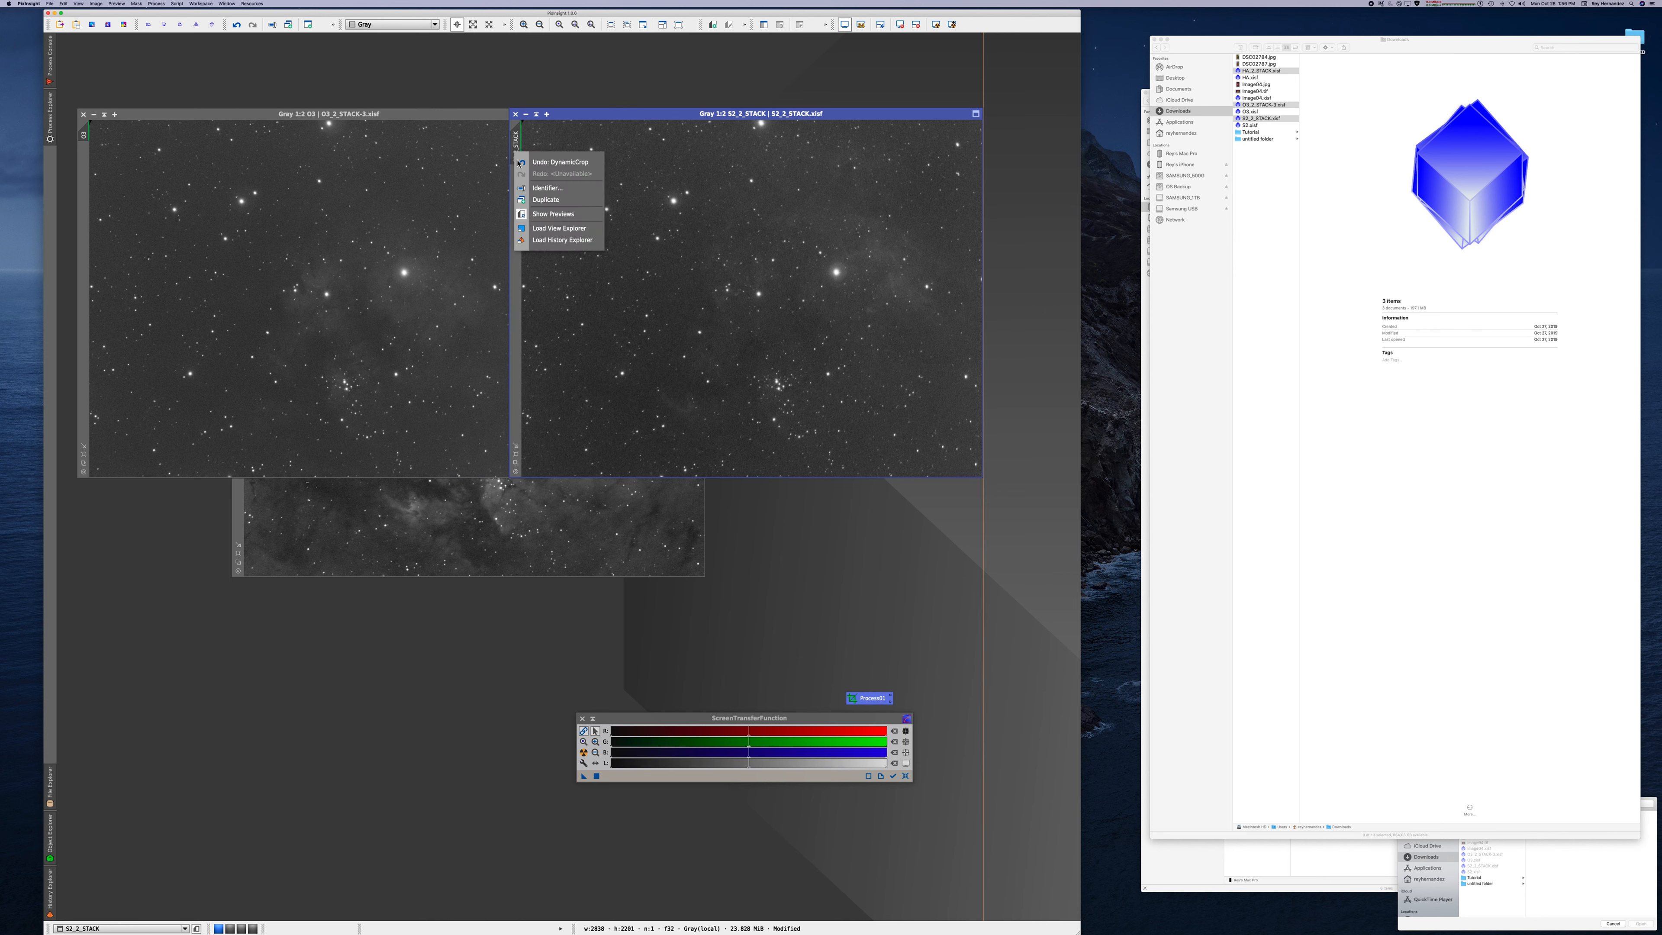
left_click(538, 190)
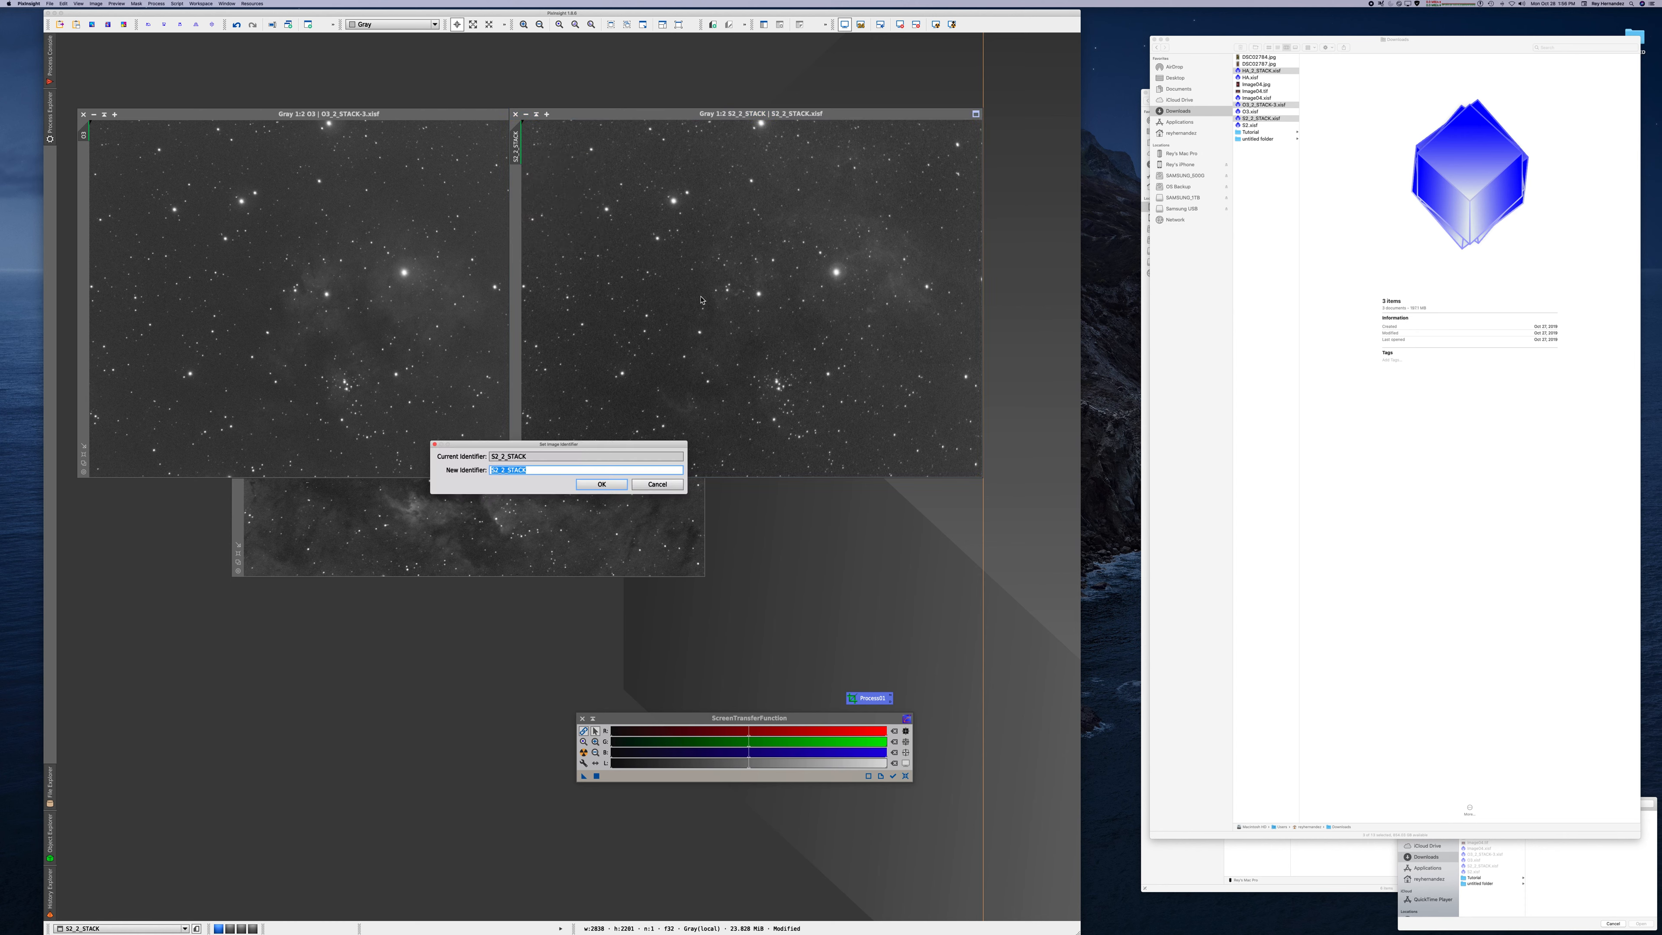
type("S2")
key("Return")
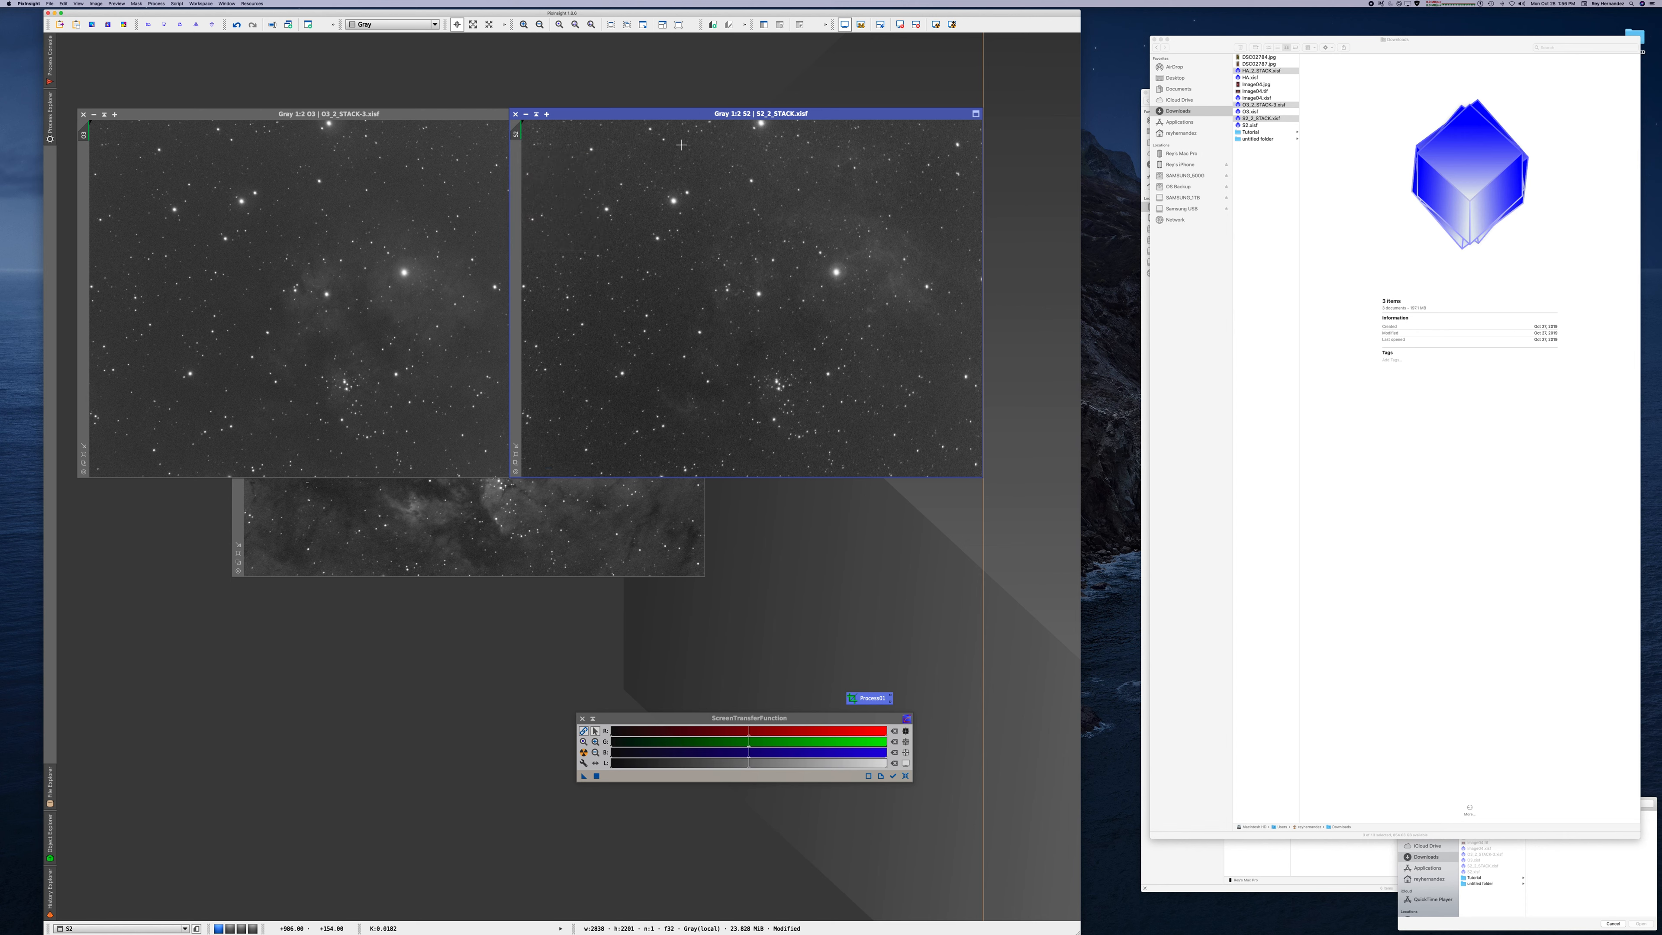
- Load the files HA_2_STACK.xisf, O3_2_STACK-3.xisf and S2_2_STACK.xisf into ImageIntegration and run the integration
left_click(51, 118)
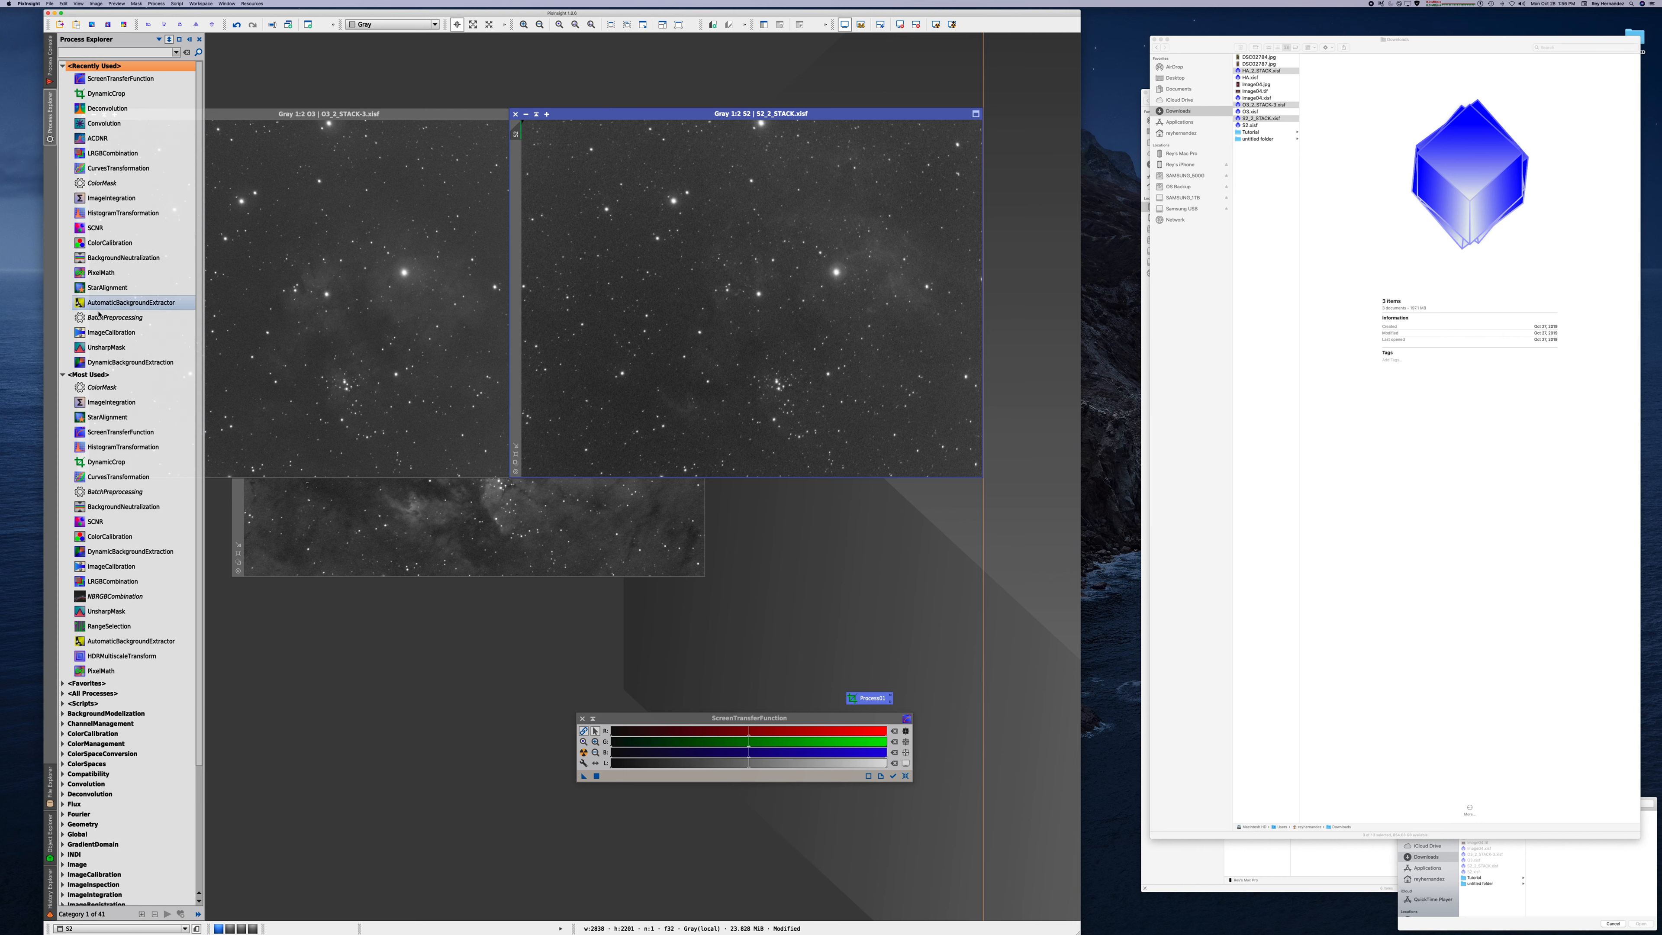
double_click(112, 198)
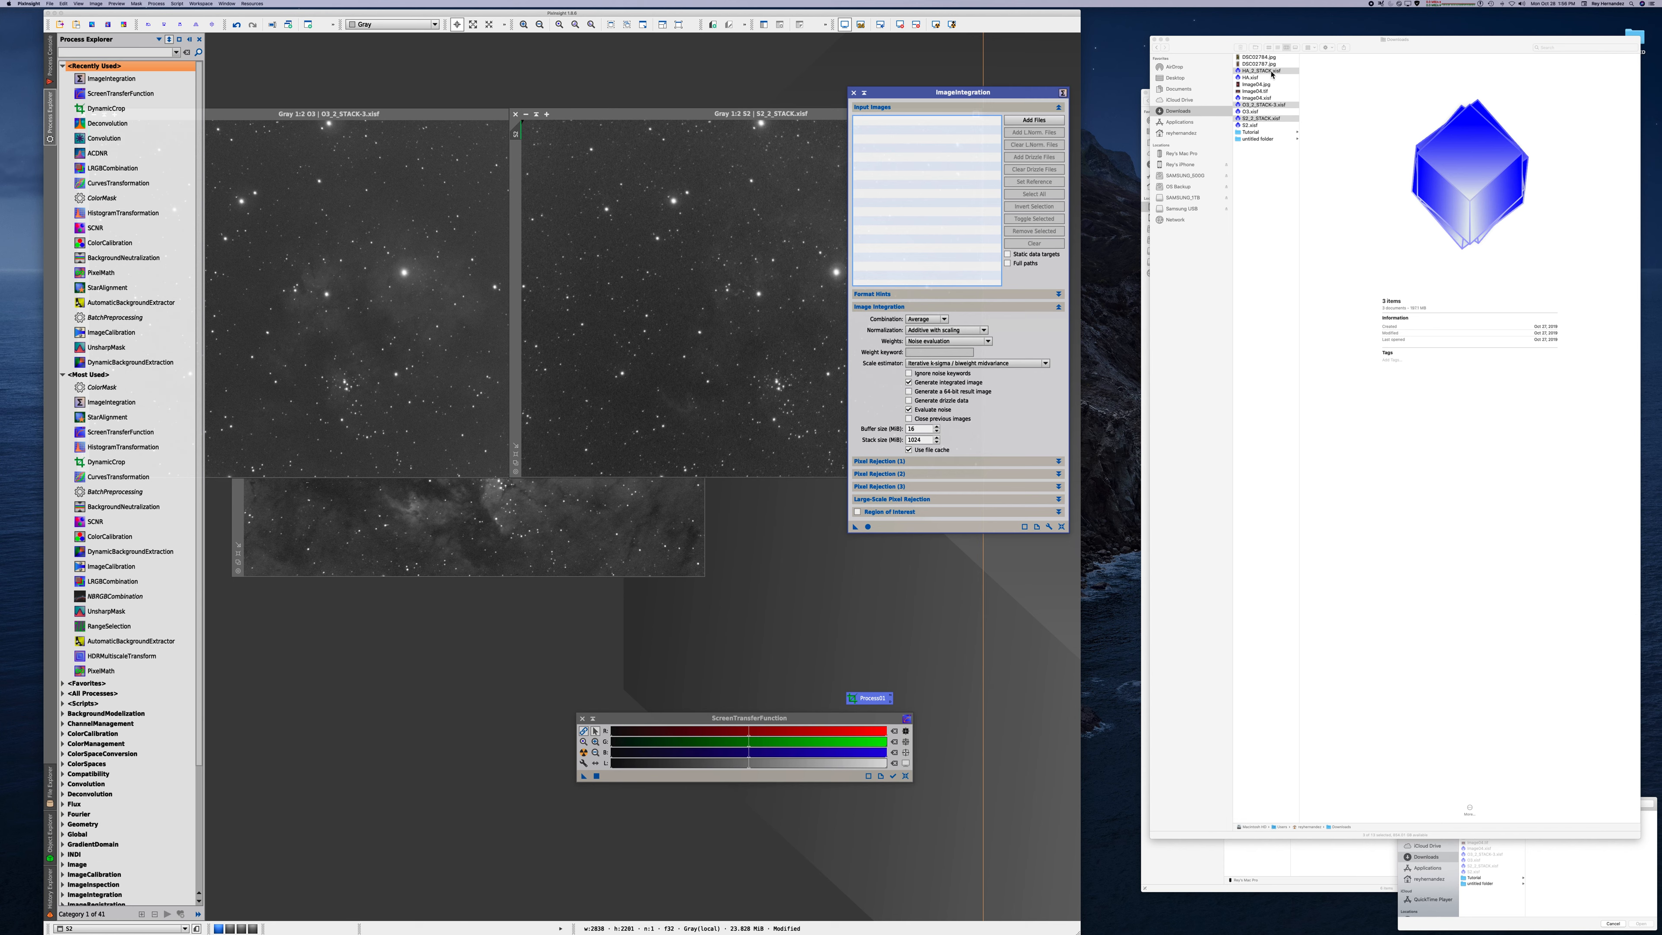
left_click_drag(1272, 74, 927, 188)
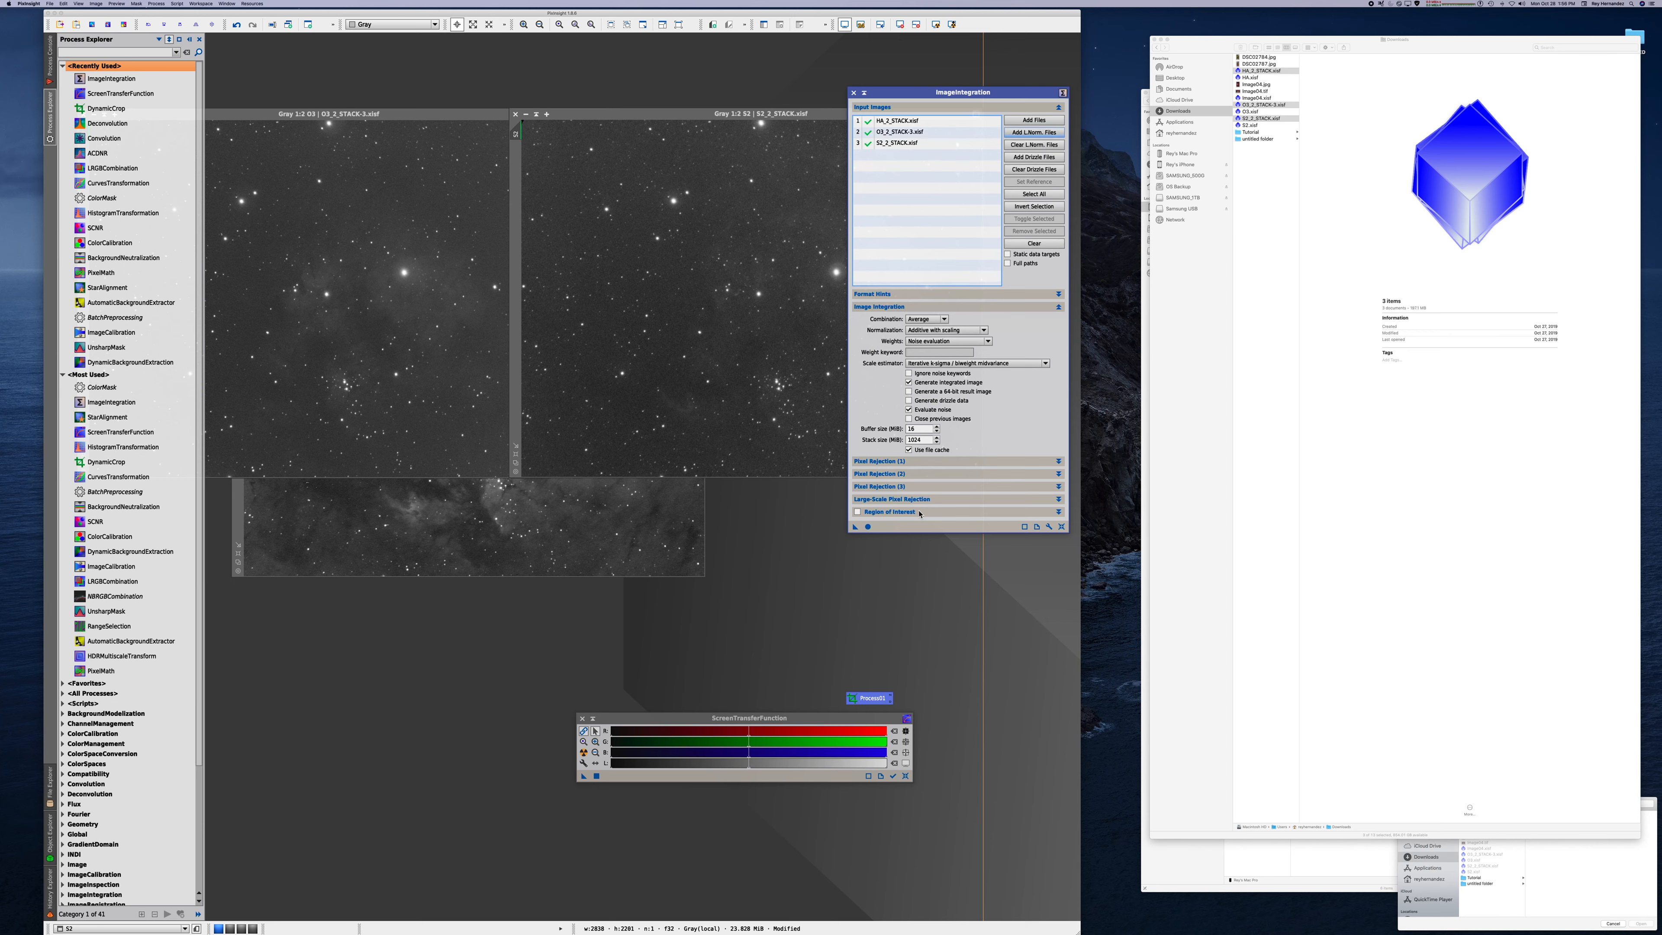
left_click(868, 527)
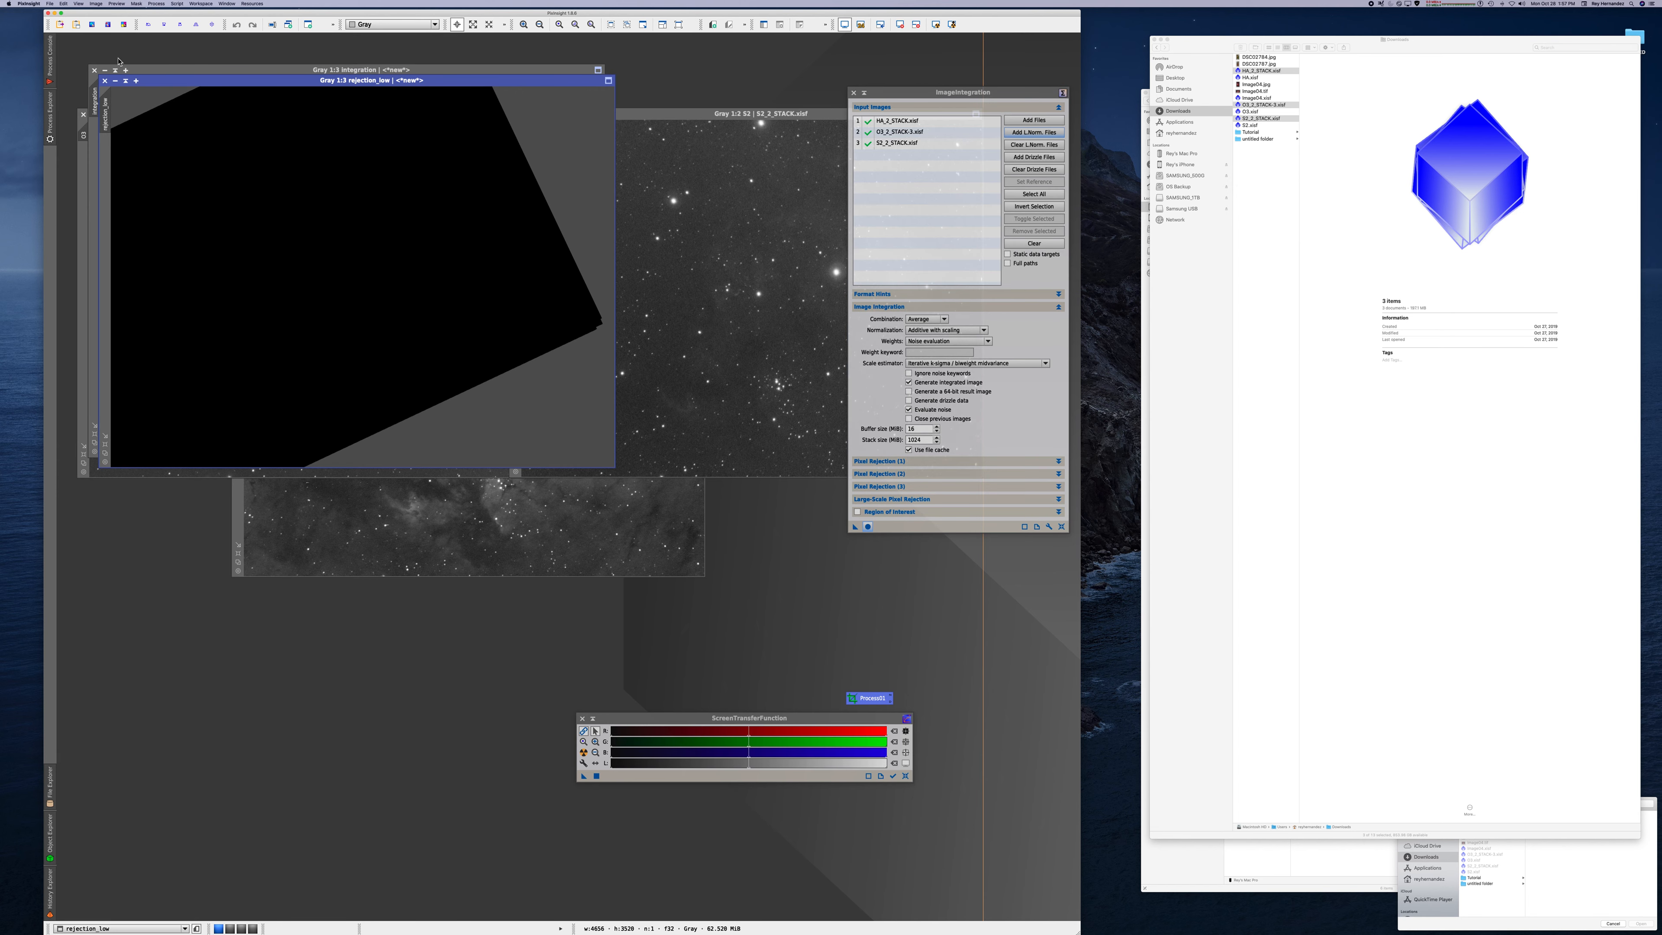
- Close the integration result images, then clear the ImageIntegration input list and move its window clear of the images
left_click(105, 81)
left_click(94, 69)
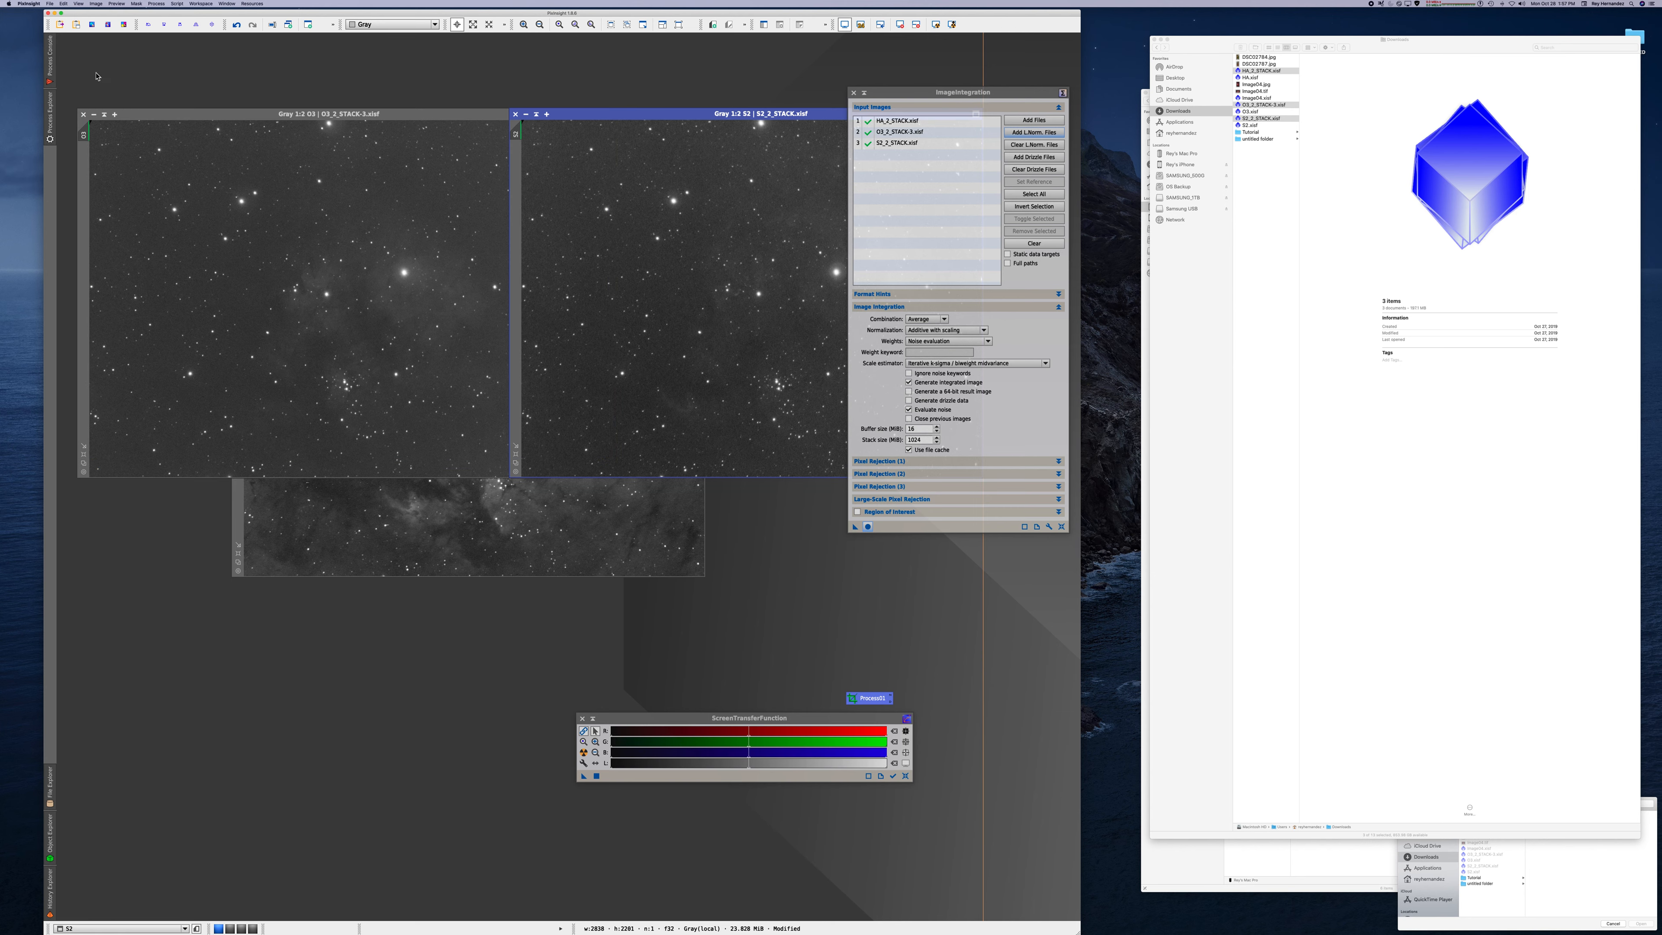
left_click(1031, 244)
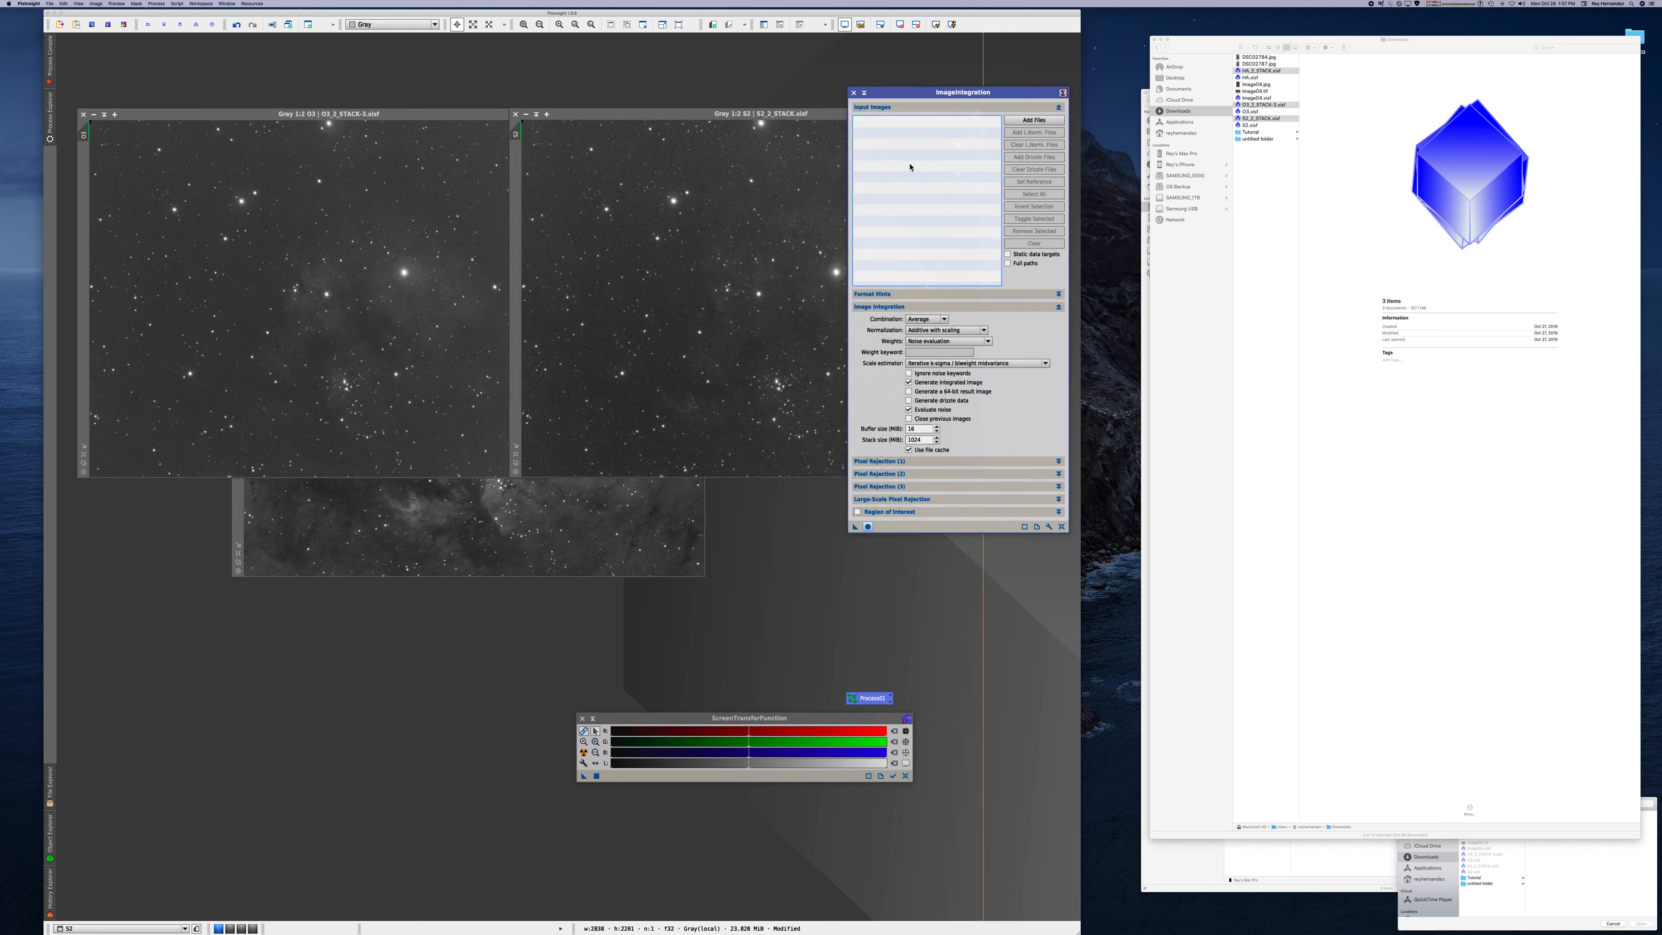
left_click_drag(955, 93, 1207, 157)
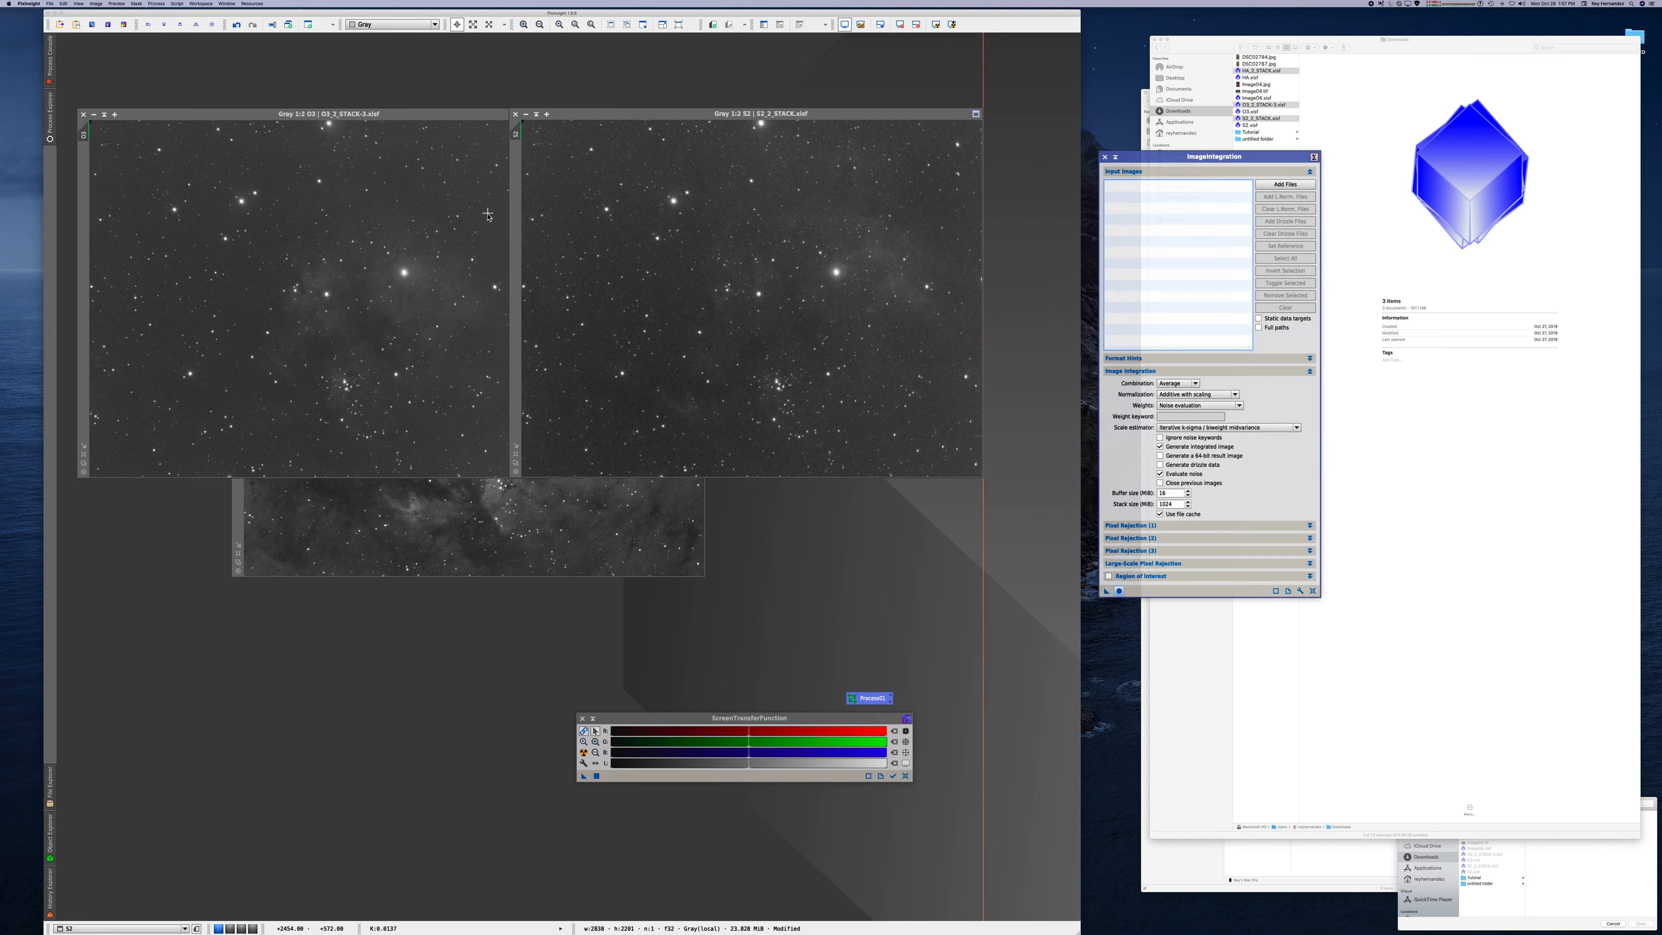
- Save the HA_2_STACK image as HA.xisf in Downloads, overwriting the existing file and keeping the 32-bit floating point format options
left_click(248, 495)
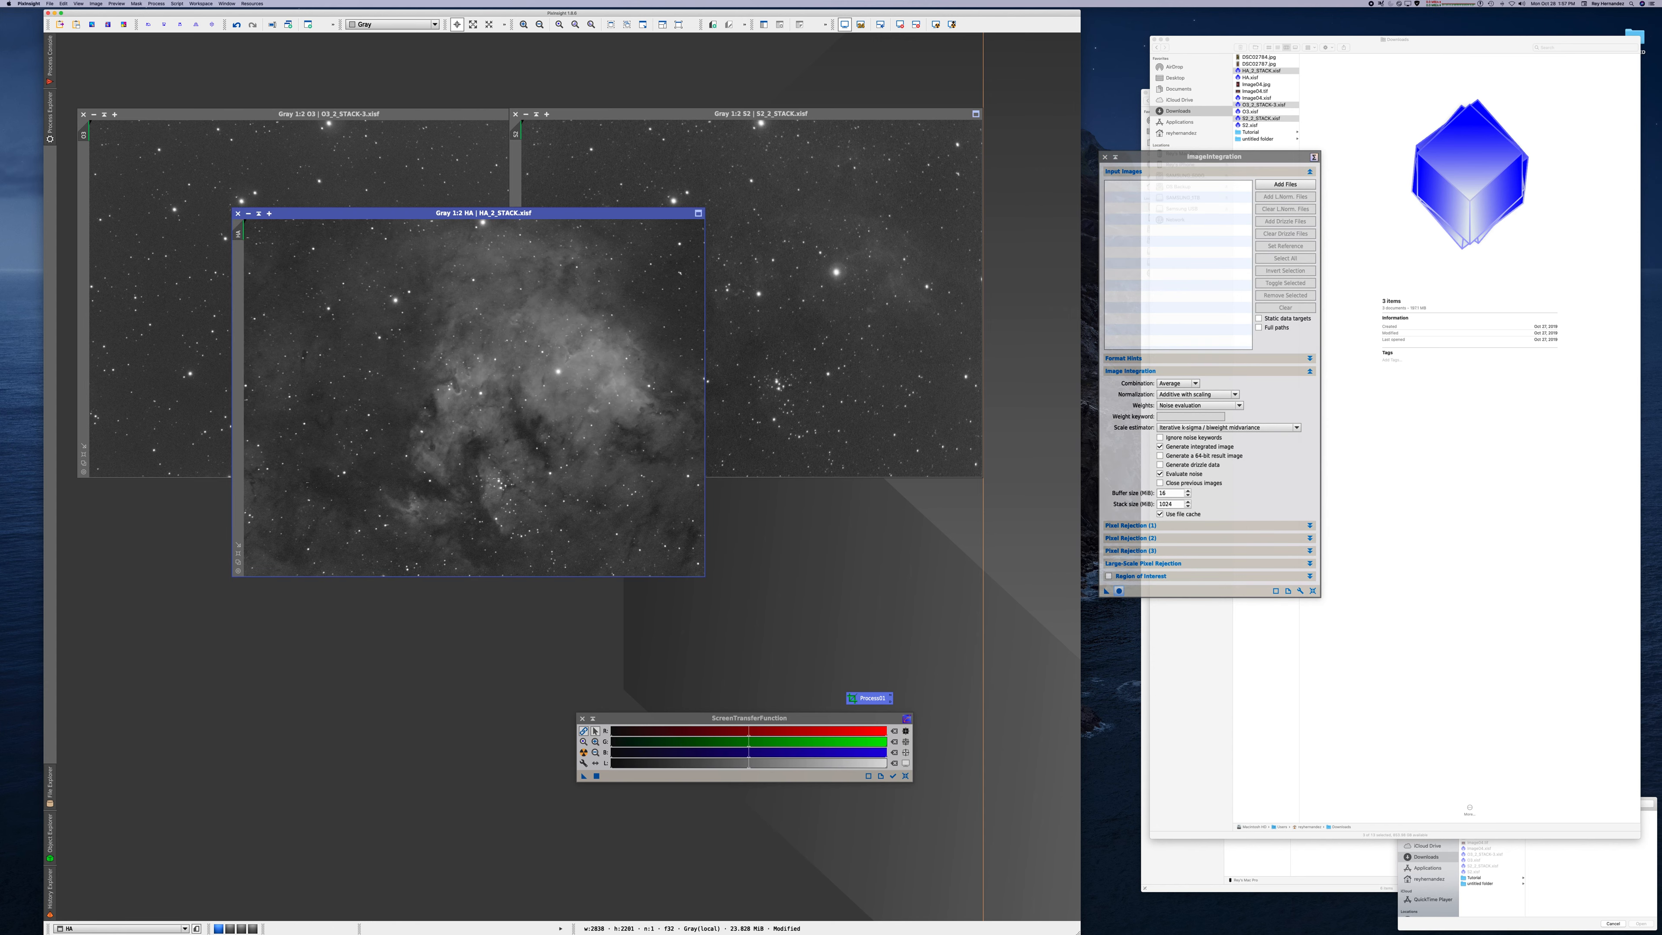
left_click_drag(567, 214, 672, 171)
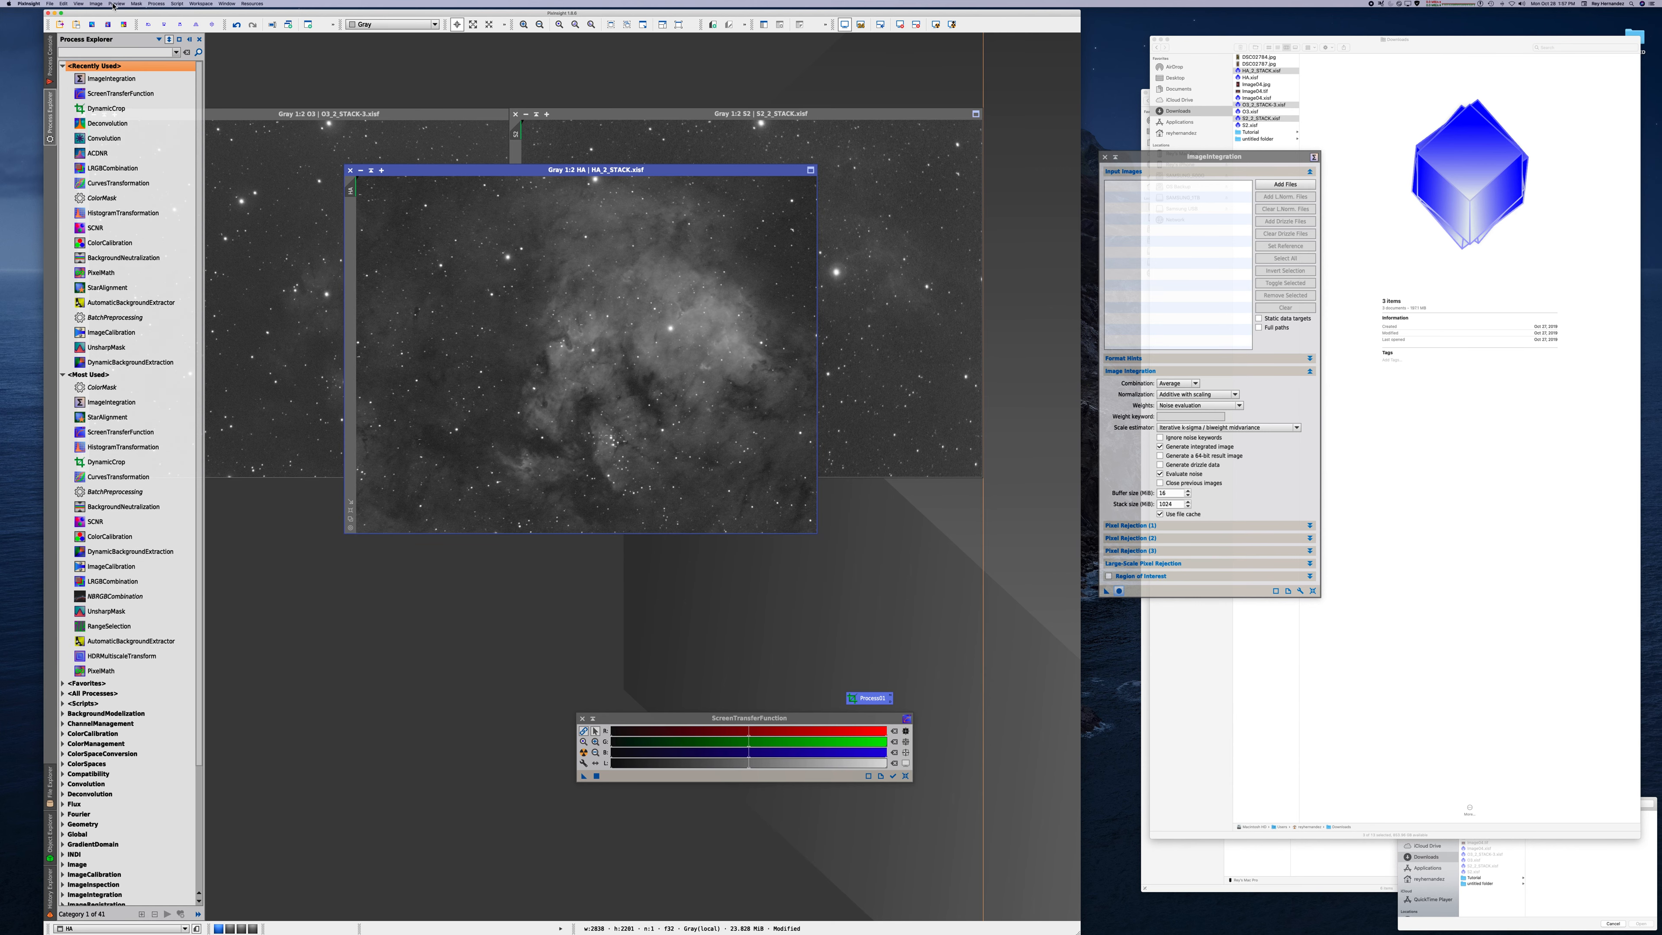
left_click(51, 4)
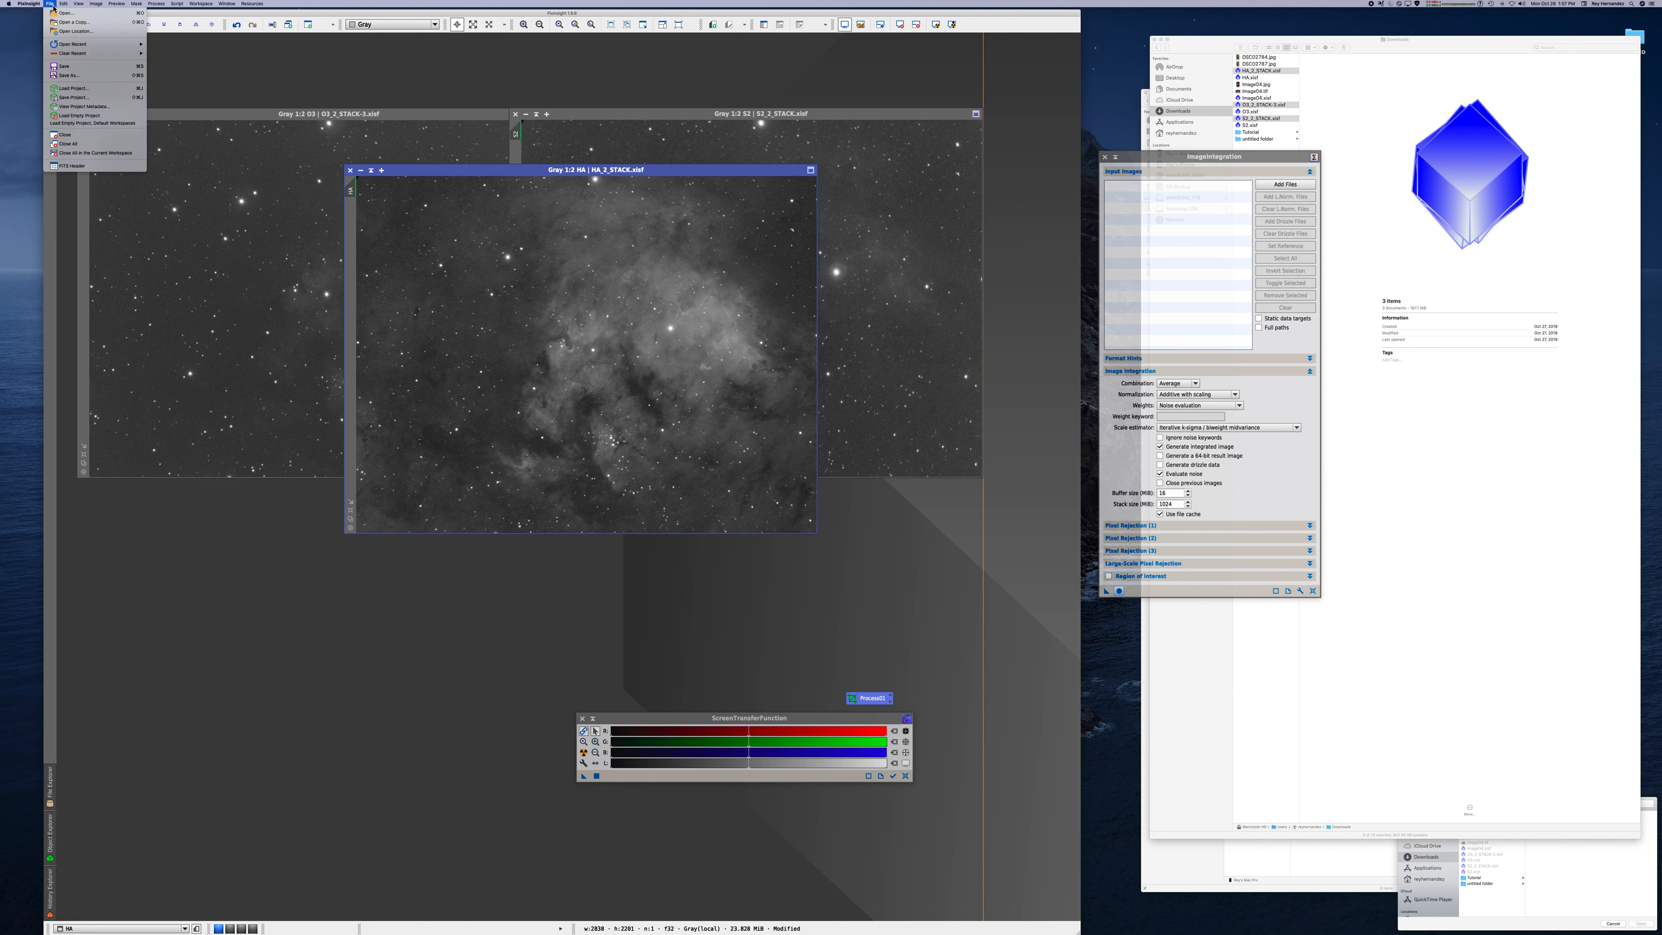
left_click(73, 80)
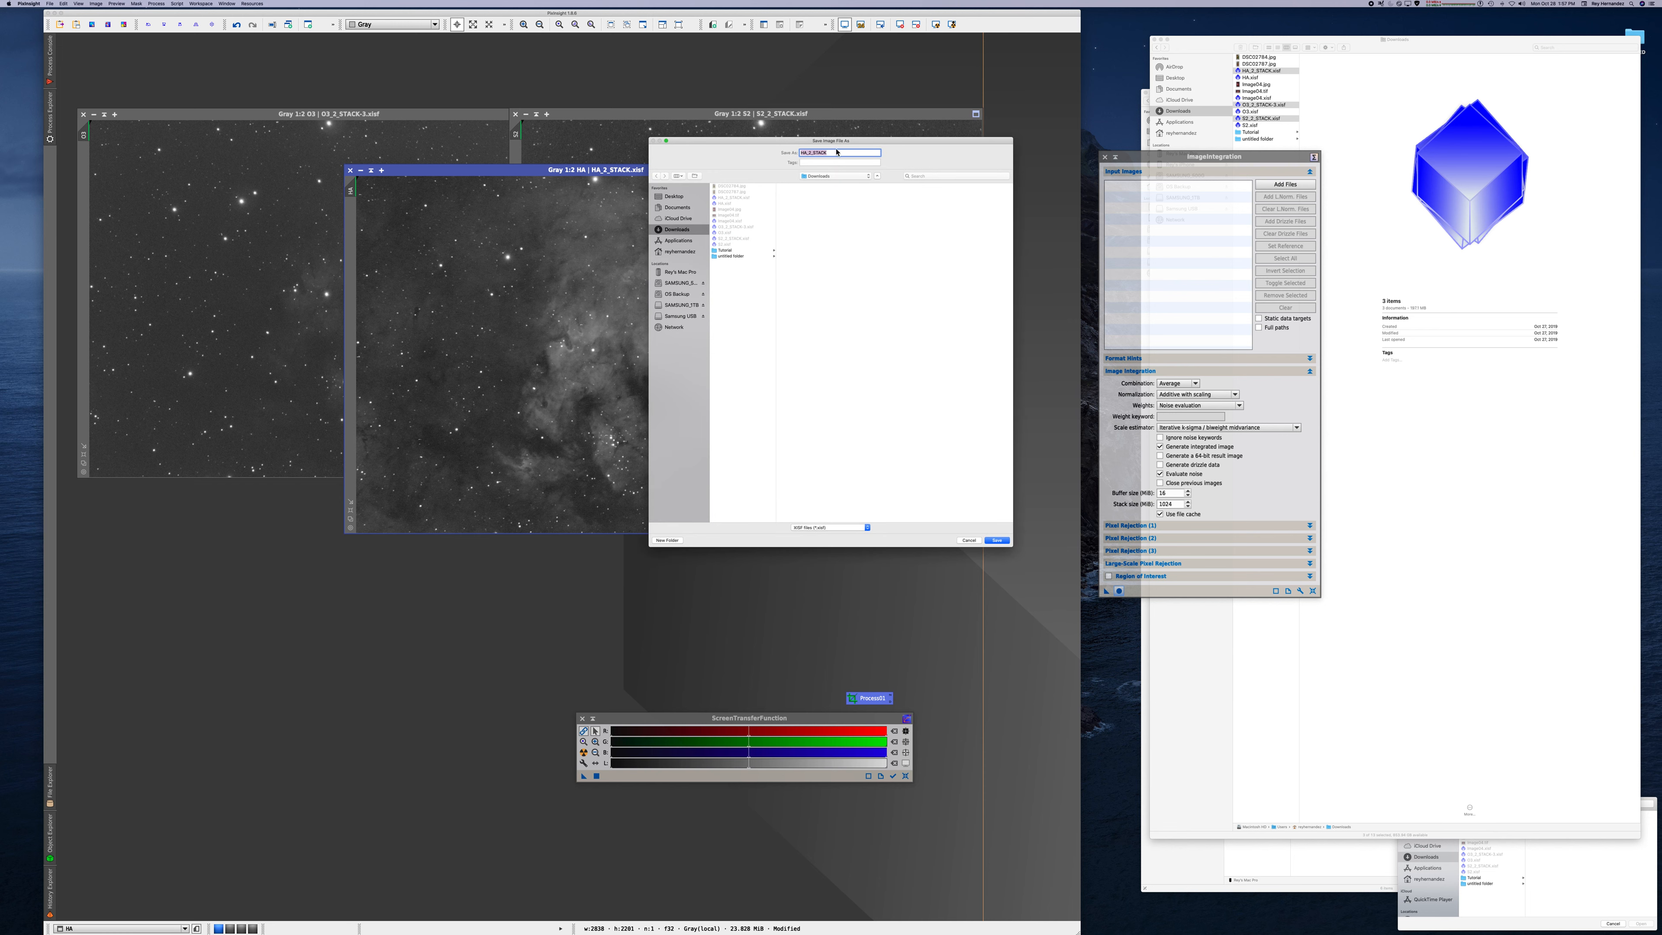
type("HA")
left_click(994, 540)
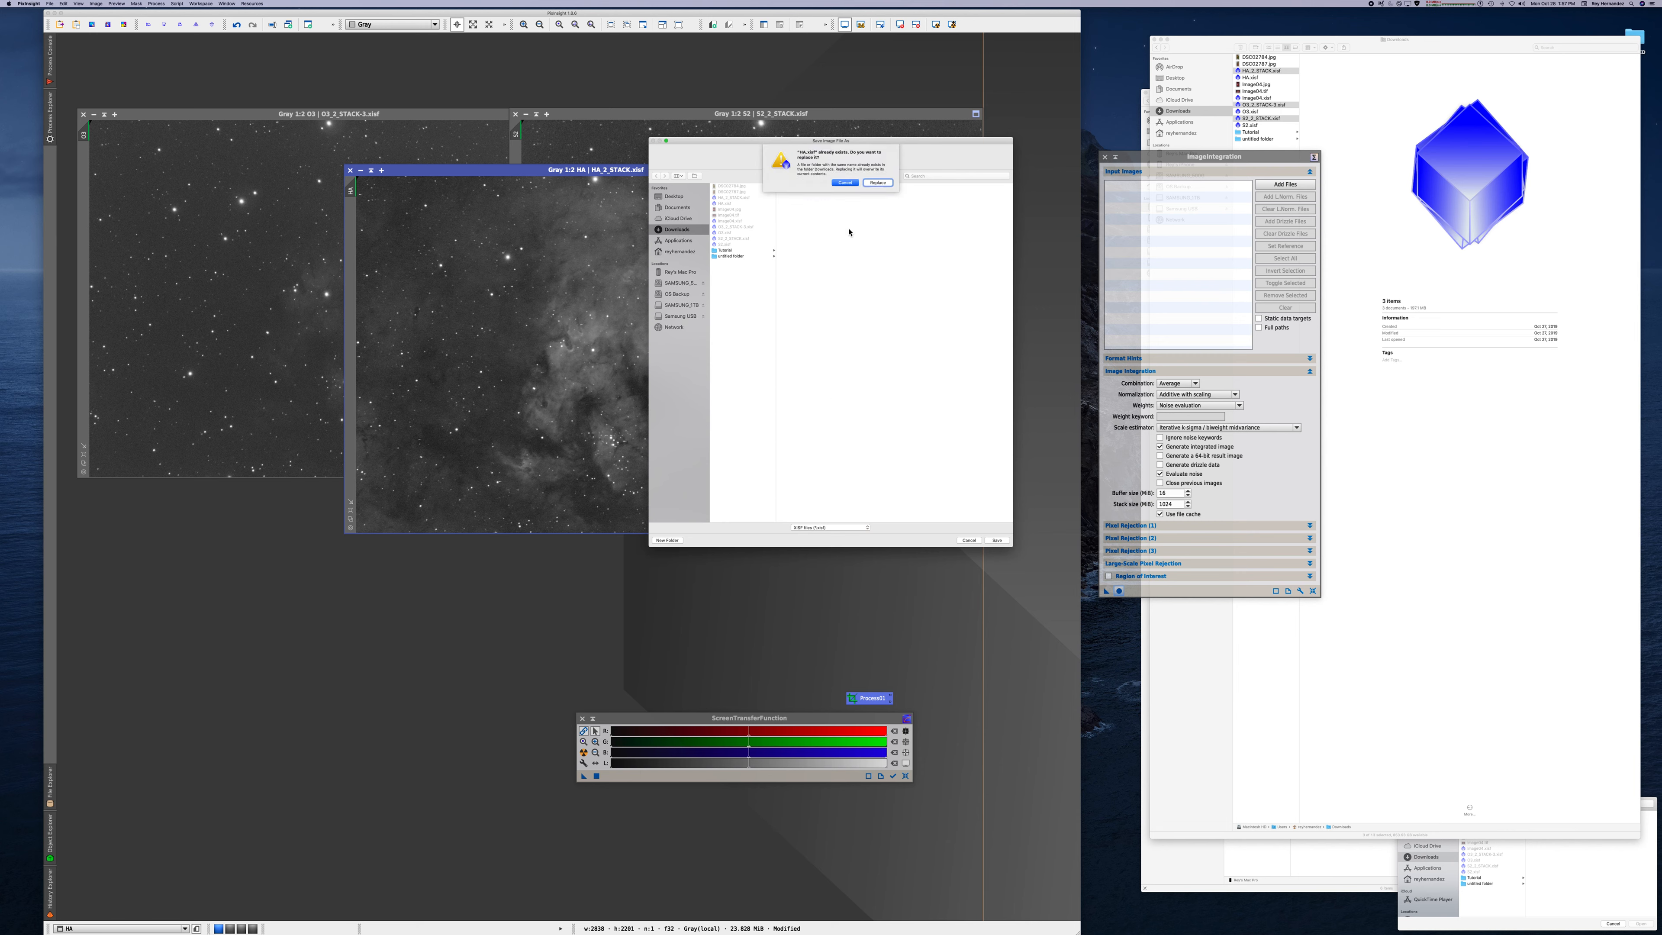
left_click(876, 184)
left_click(580, 483)
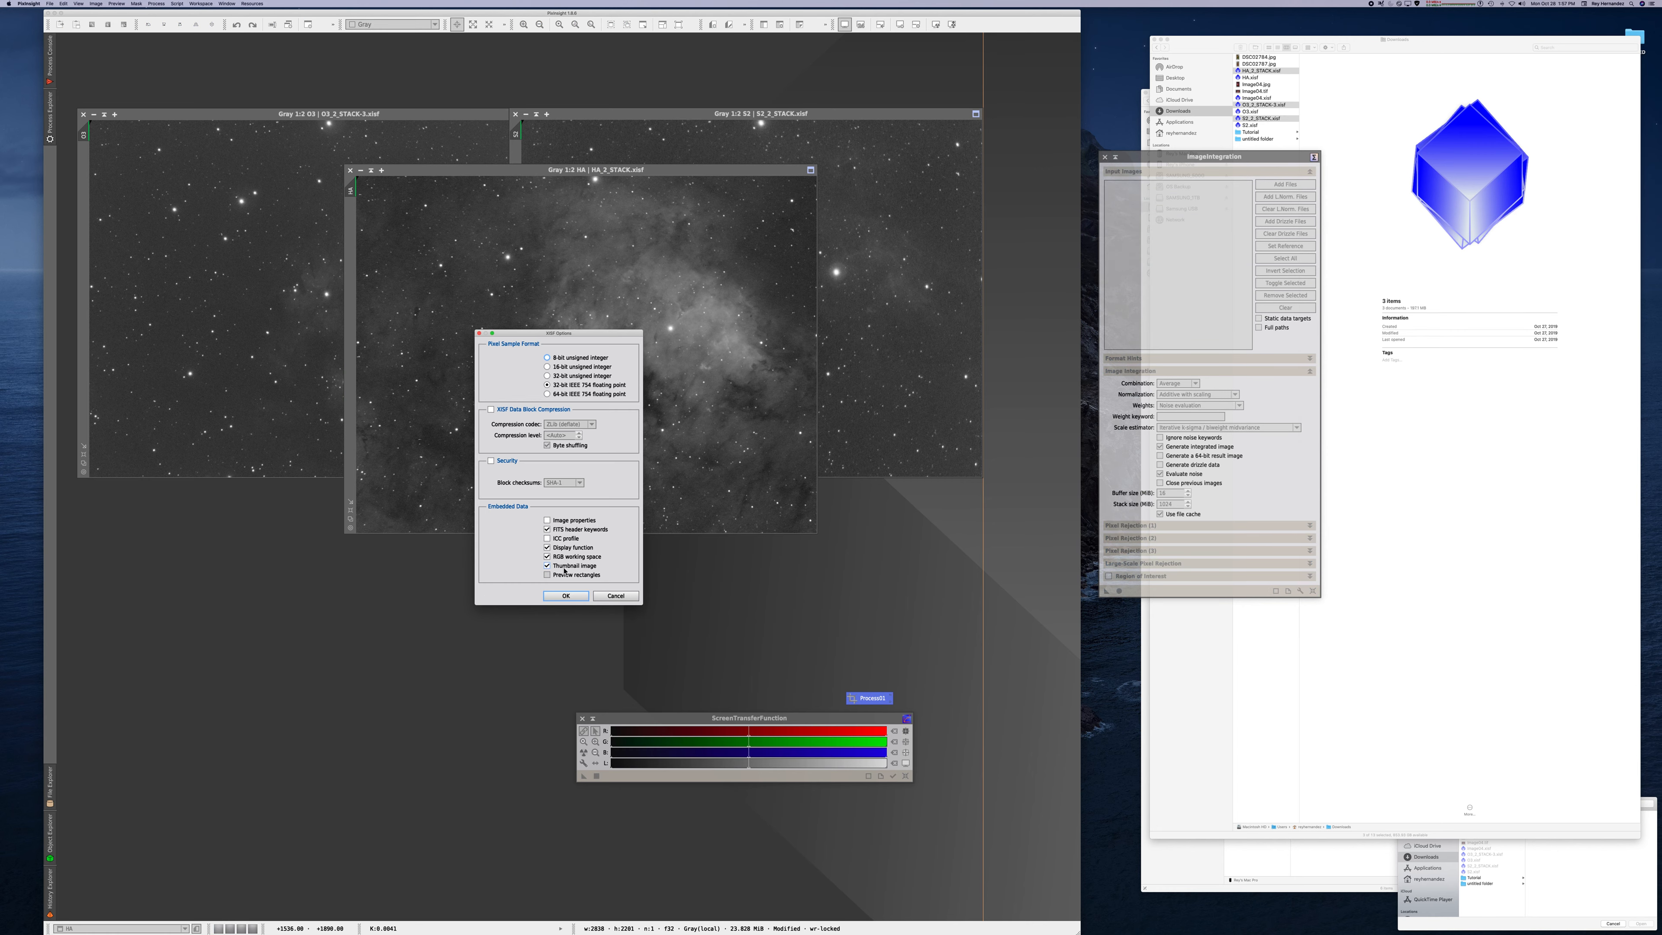
left_click(565, 597)
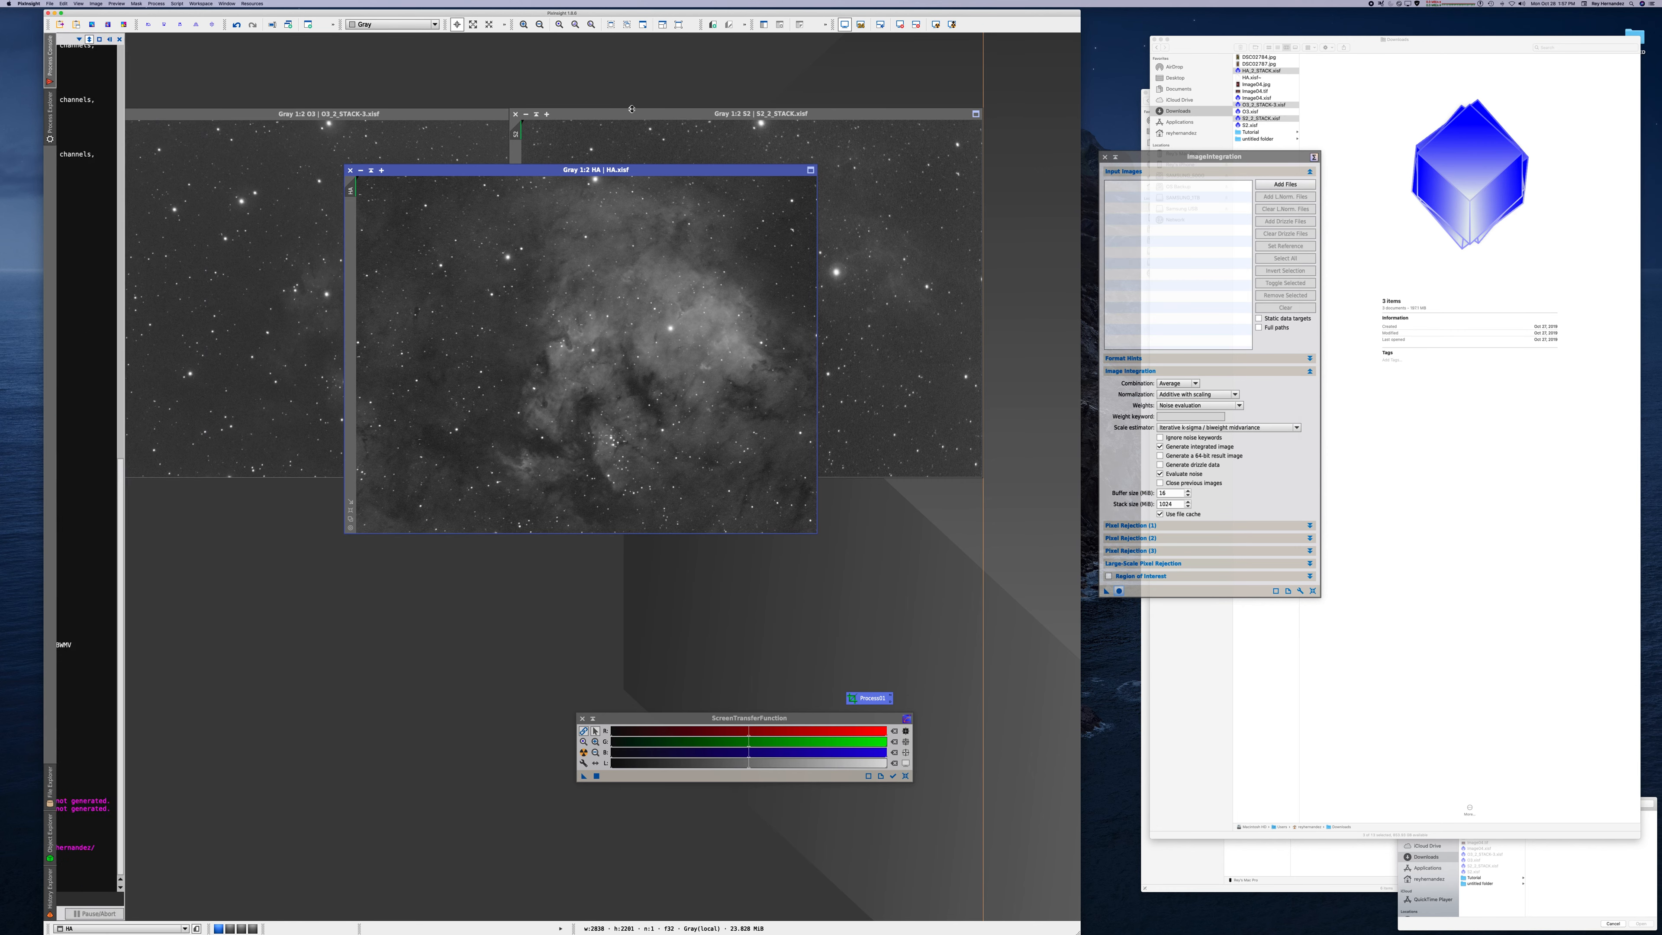
- Save the S2_2_STACK image as S2.xisf in Downloads, replacing the existing file and accepting the current XISF options
left_click(627, 113)
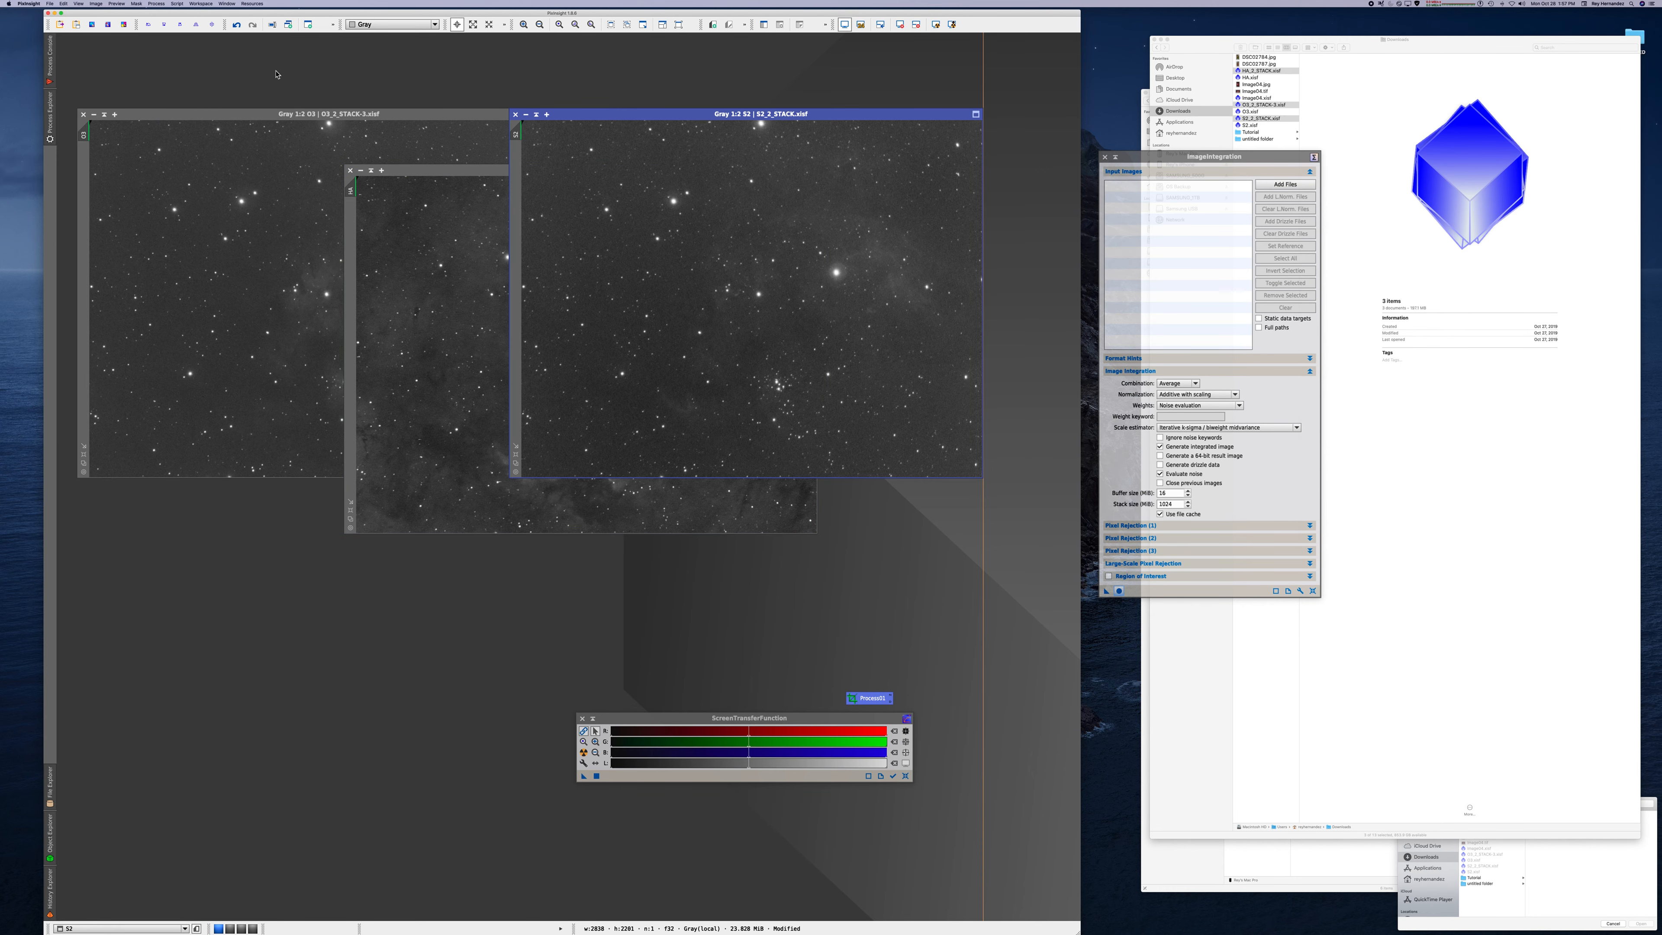
left_click(50, 4)
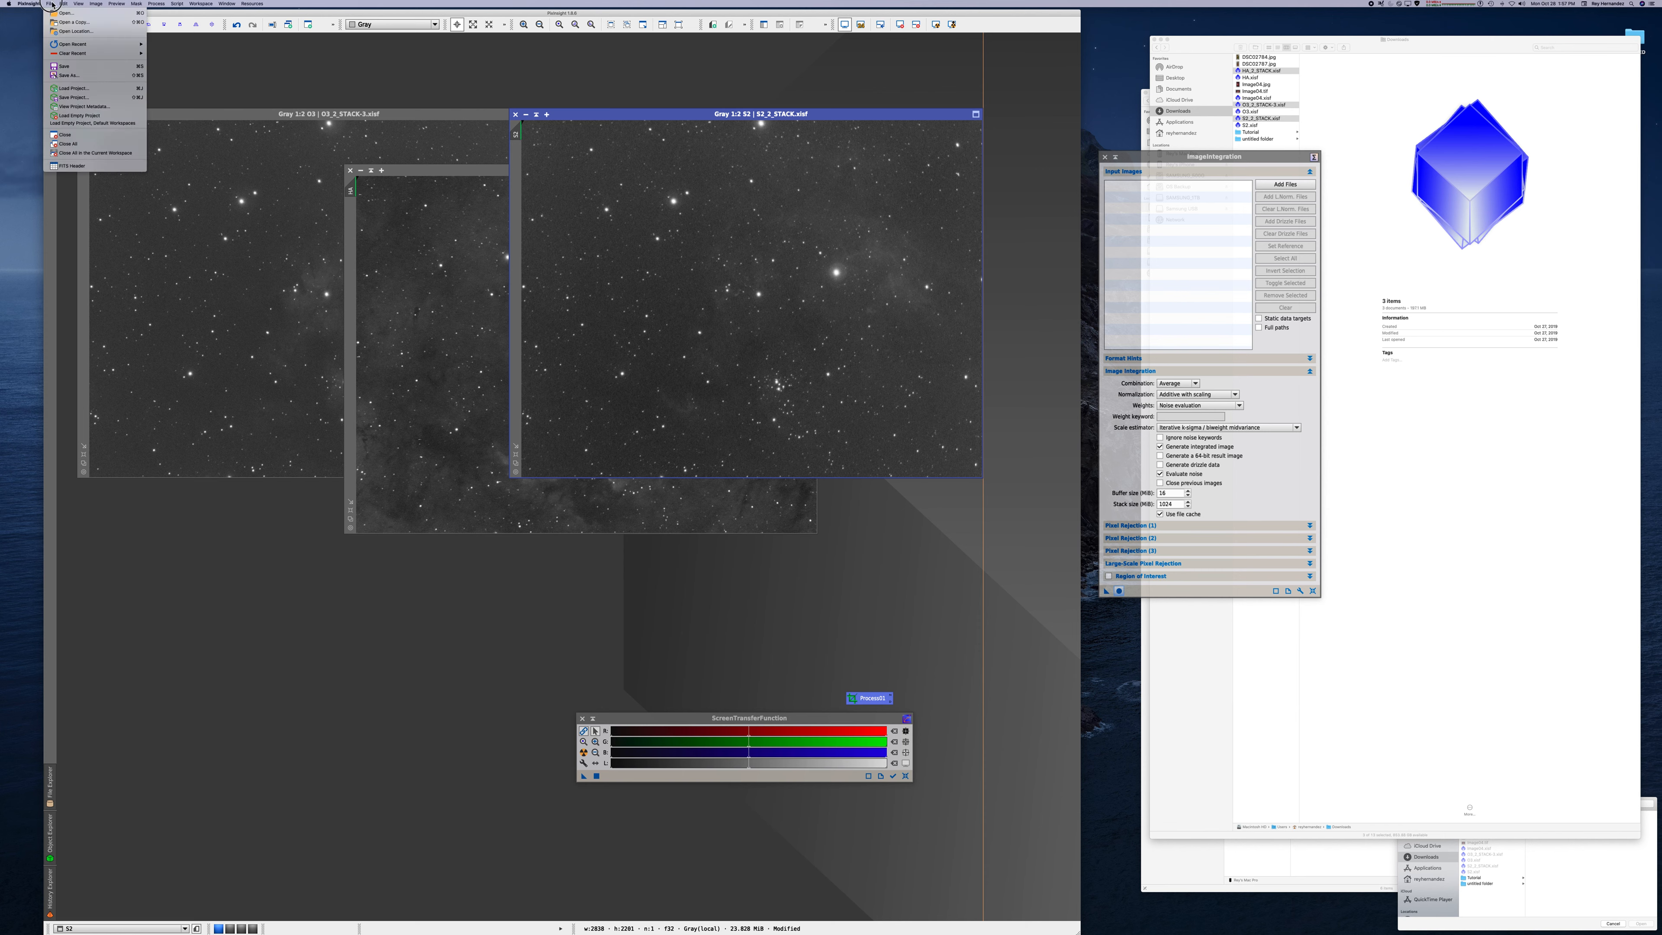
left_click(115, 75)
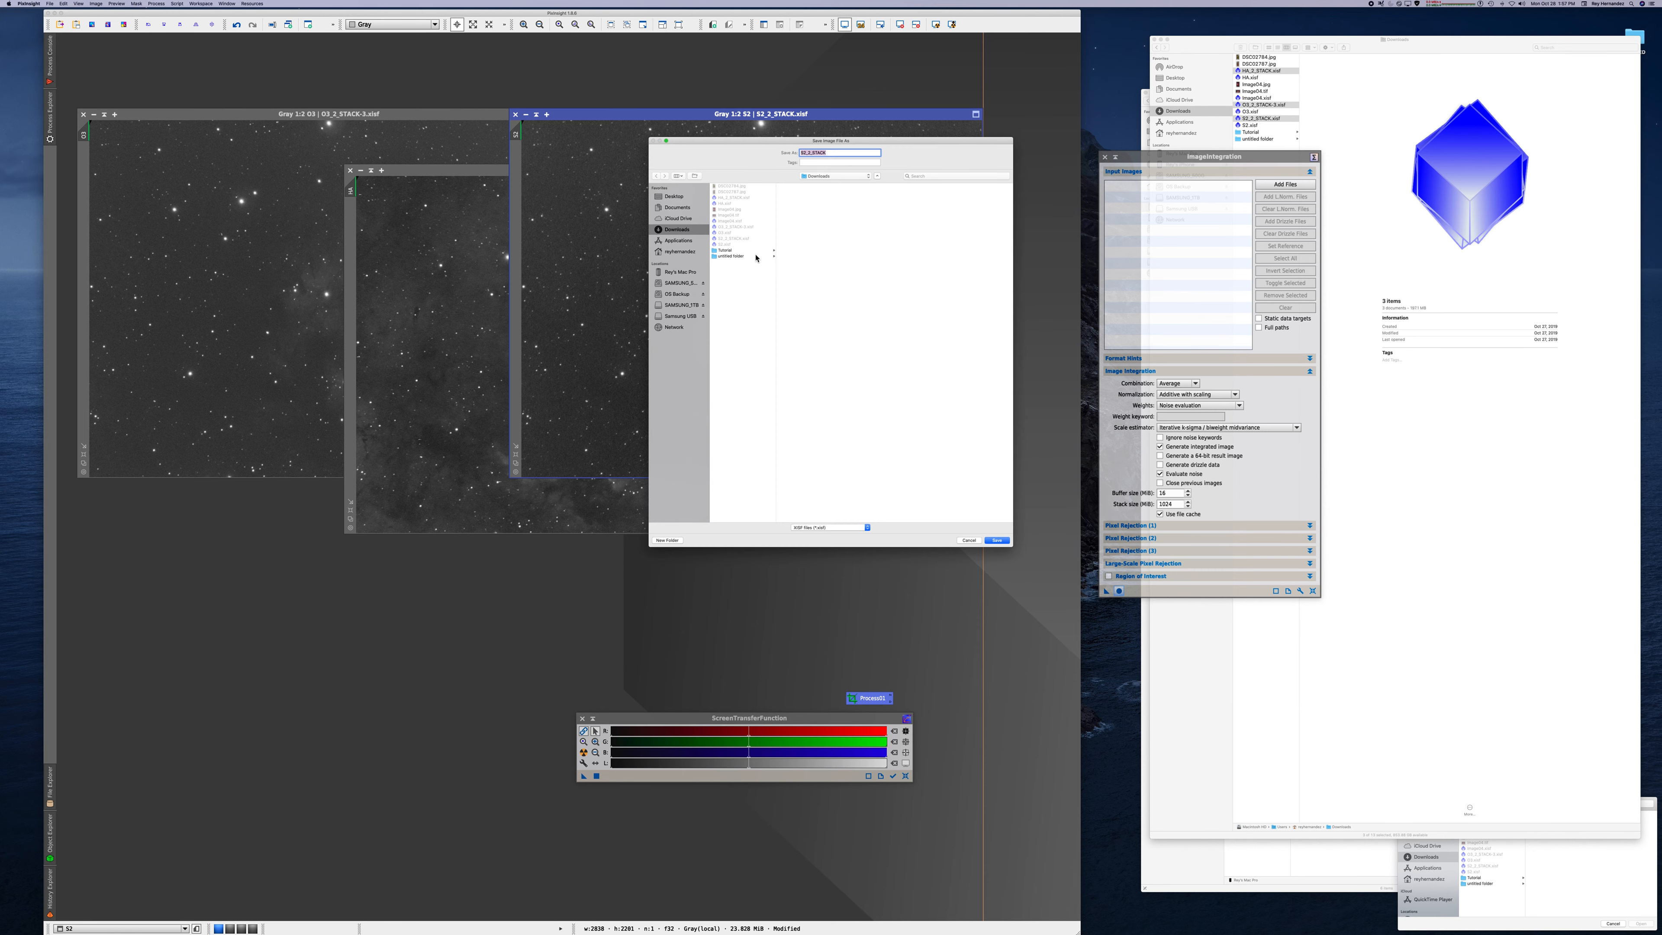
type("S2")
left_click(995, 540)
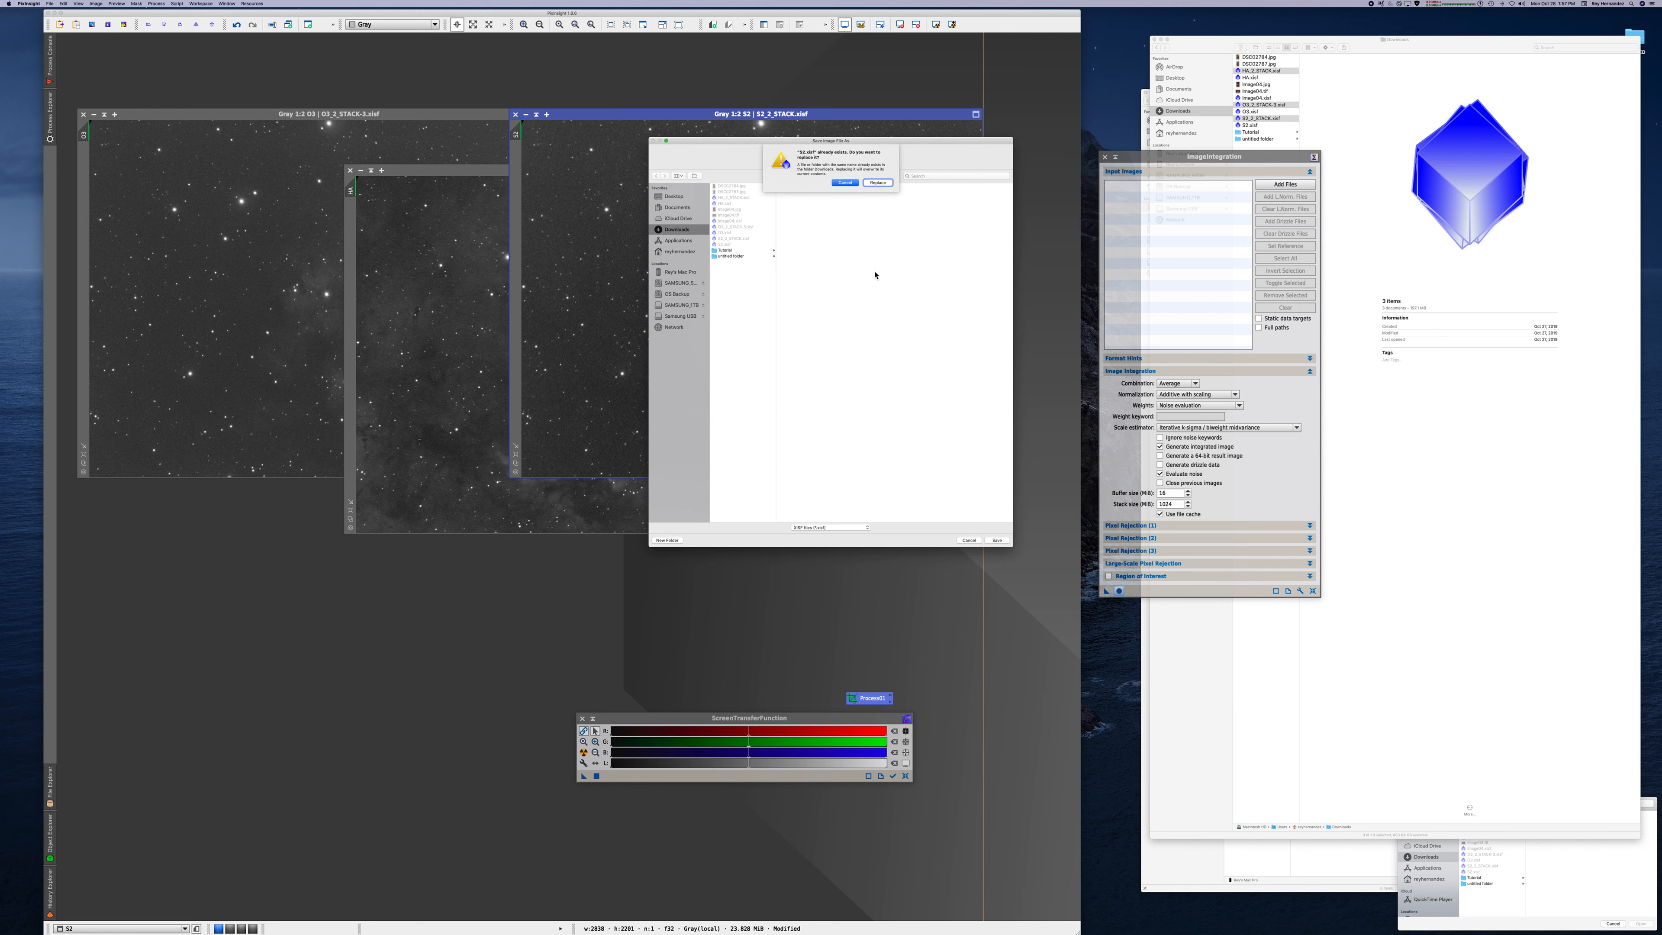
left_click(878, 184)
left_click(576, 483)
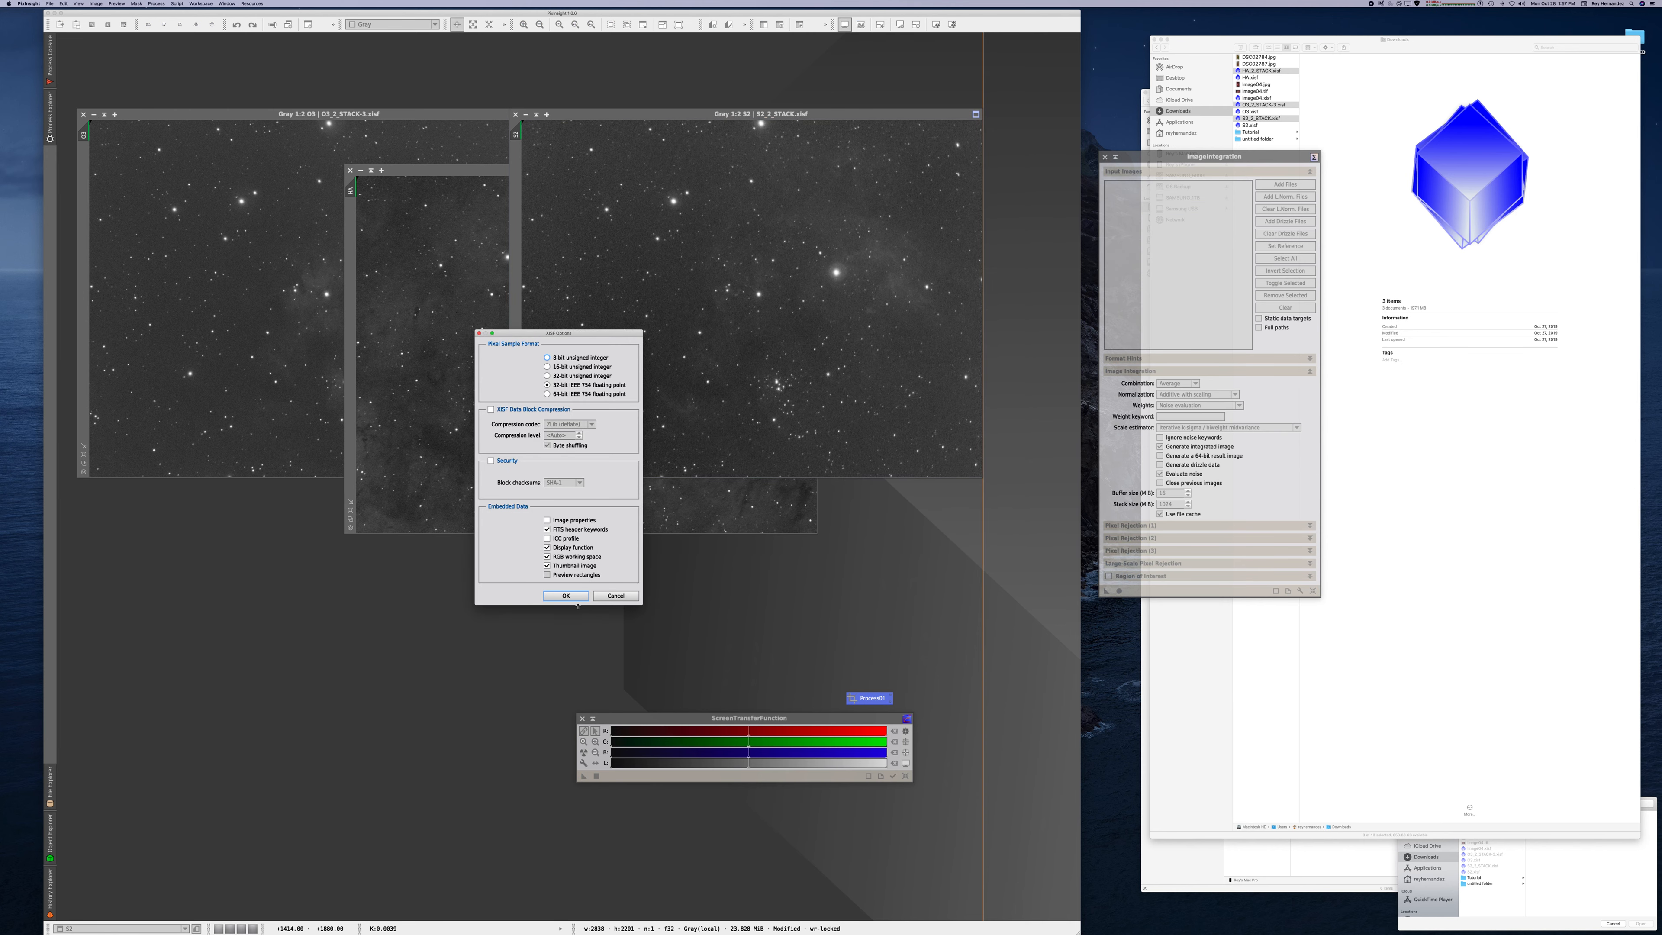
left_click(576, 599)
- Save the O3_2_STACK-3 image as O3.xisf in Downloads, replacing the existing file and accepting the XISF options
left_click(433, 115)
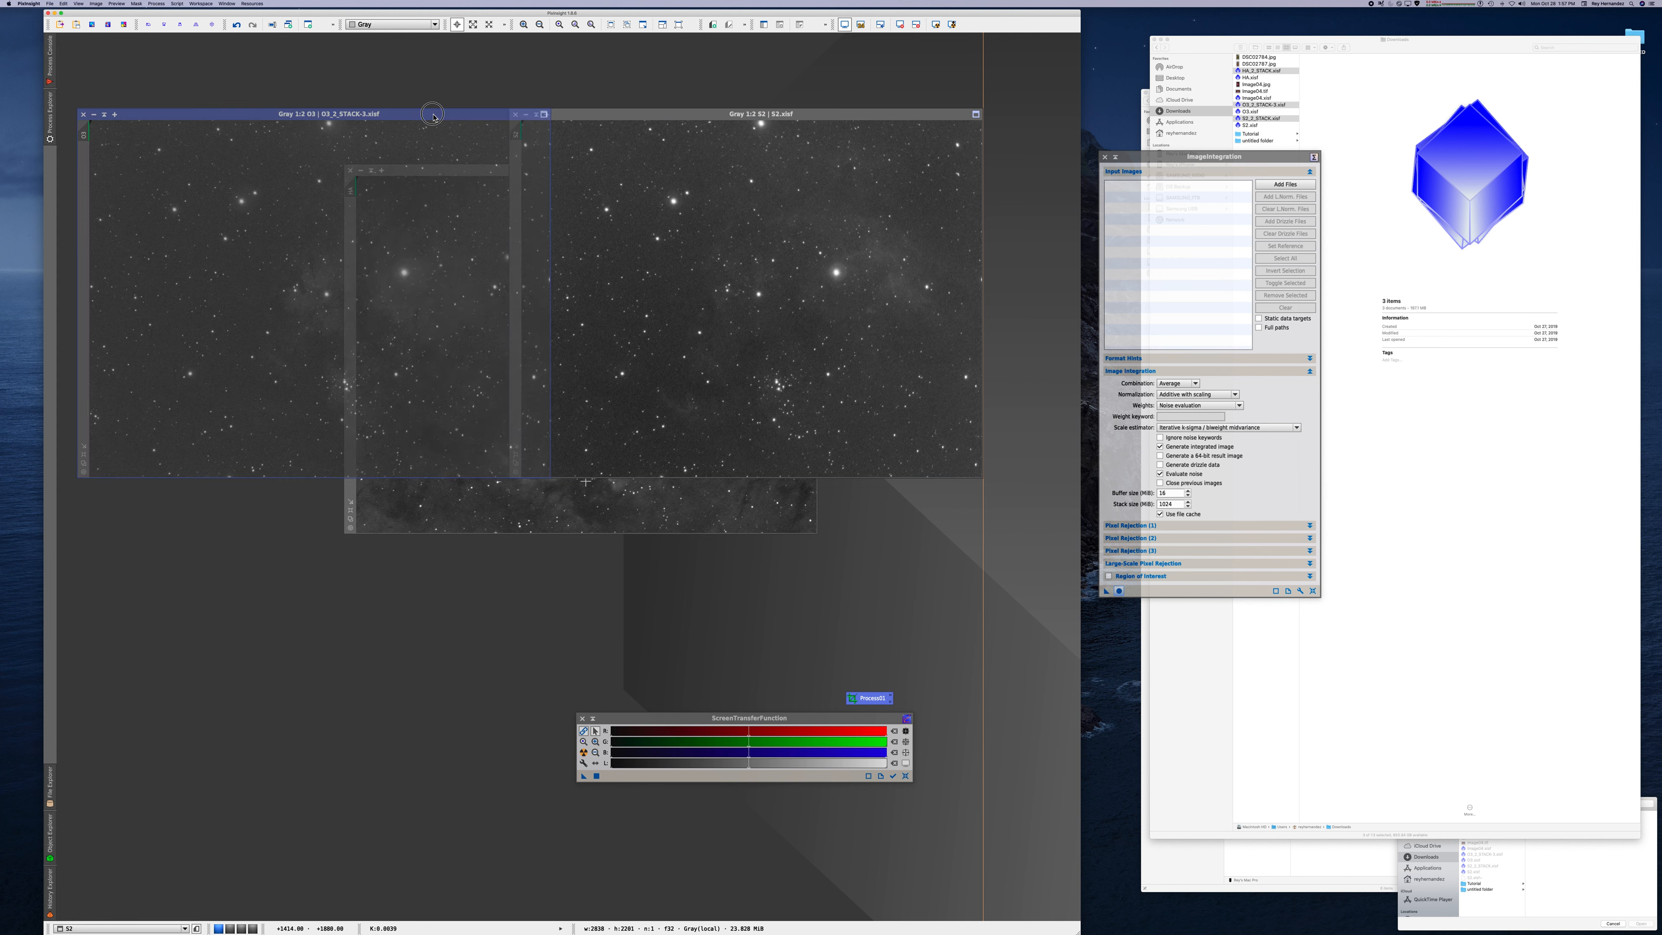
left_click(50, 4)
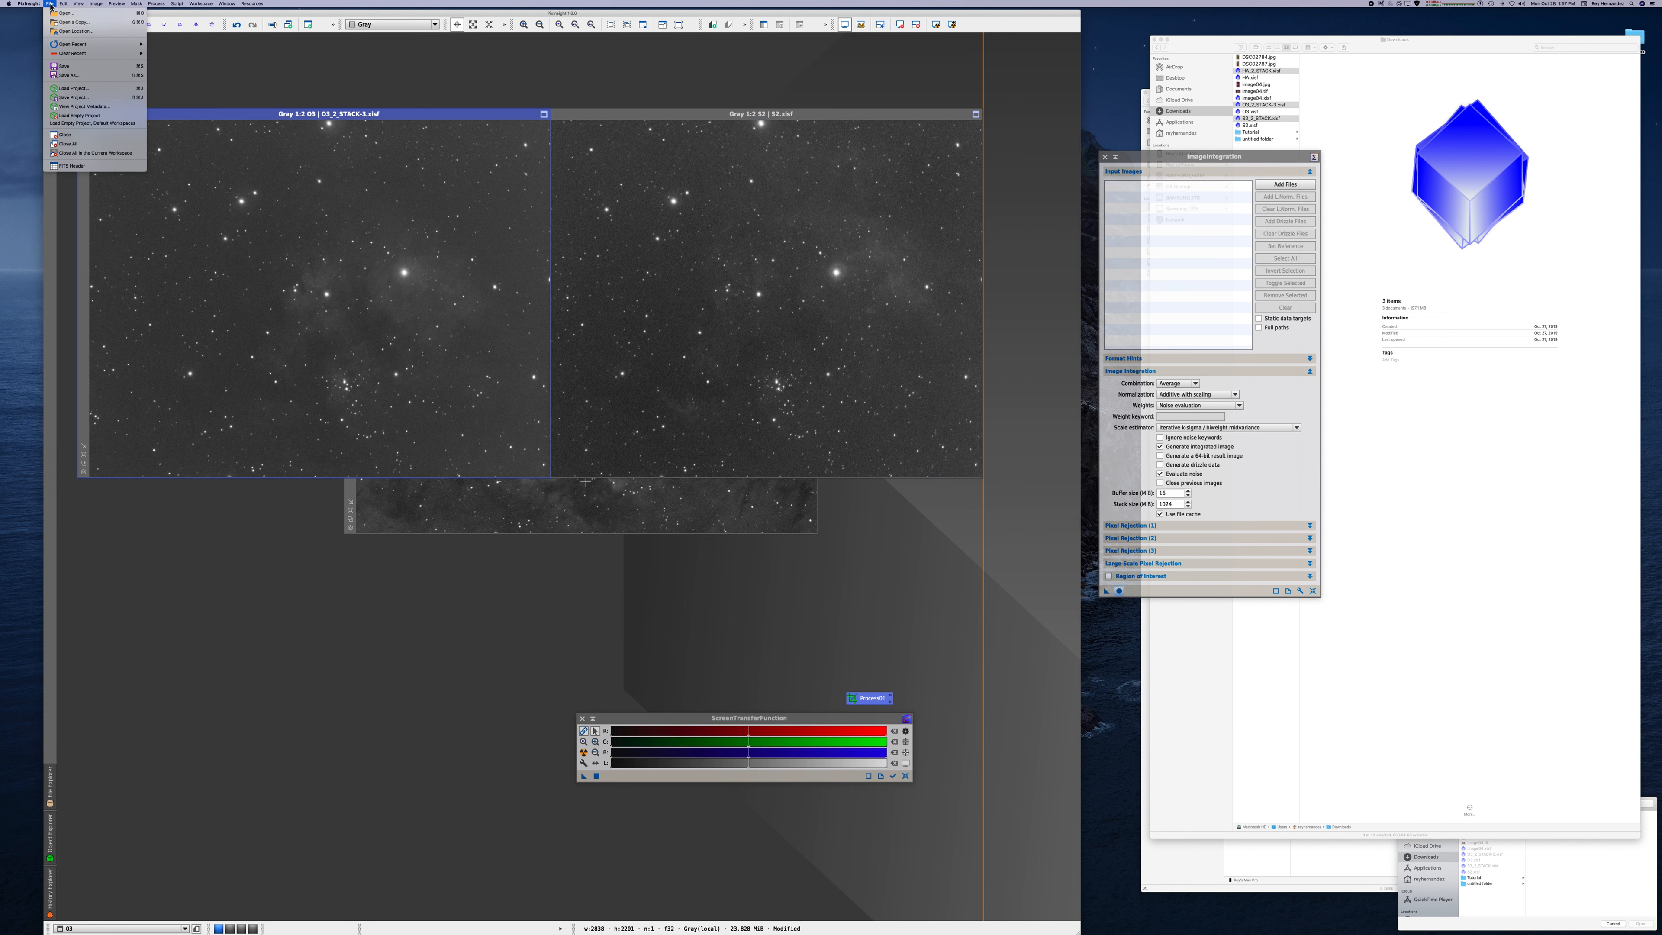
left_click(79, 80)
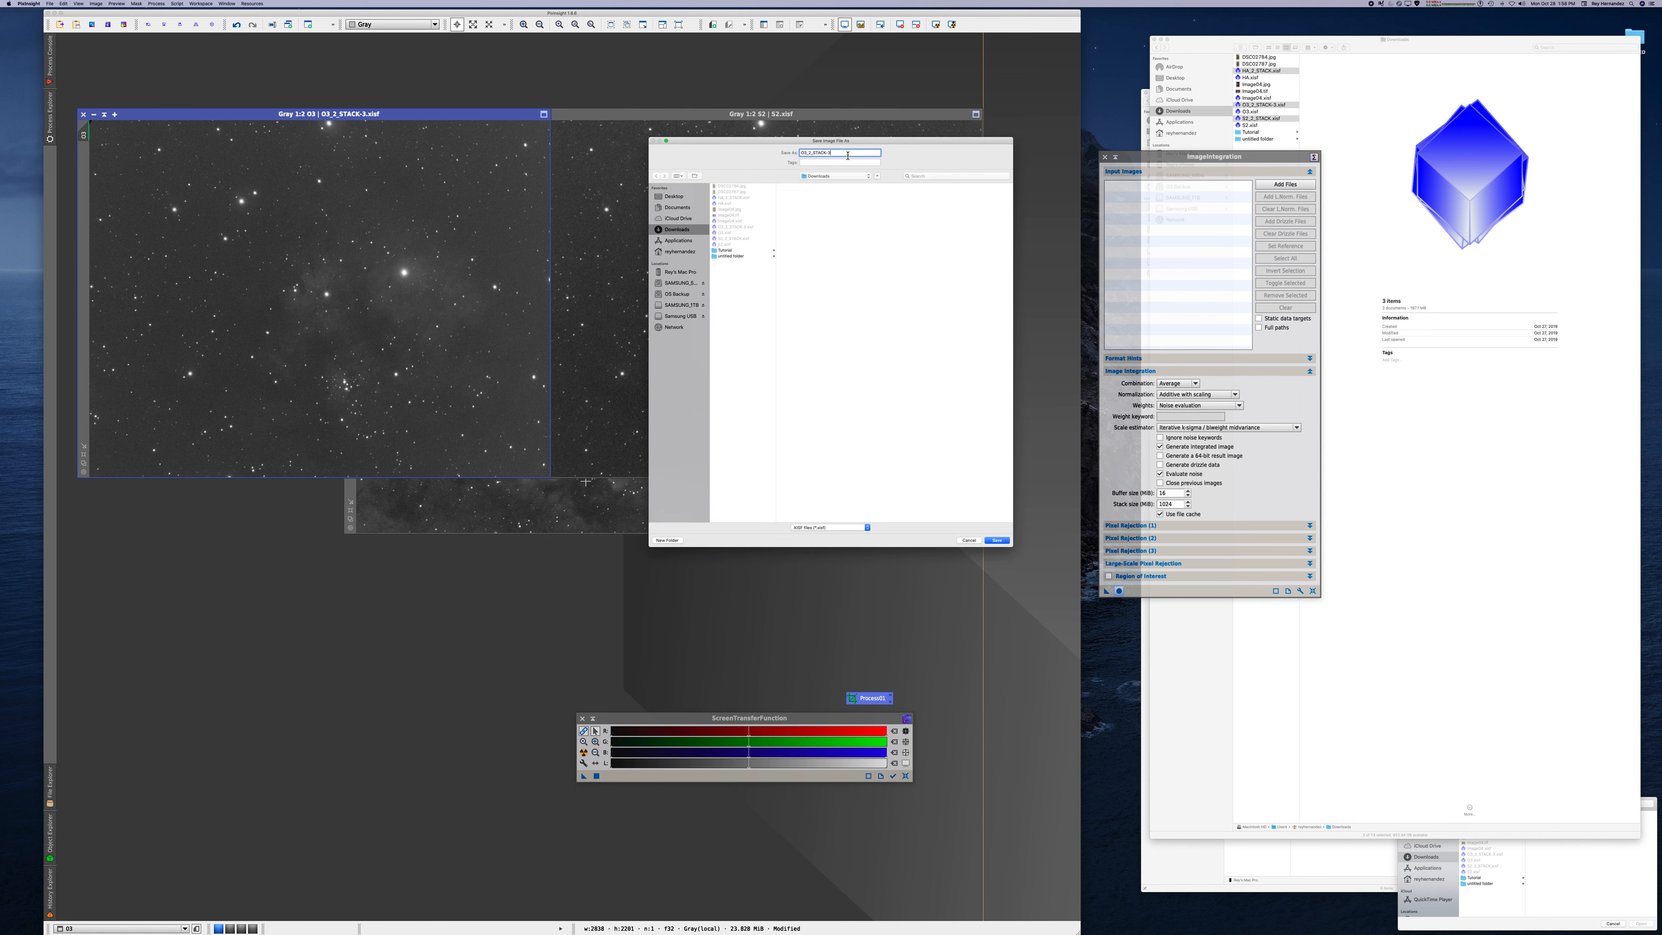
type("O3")
left_click(995, 542)
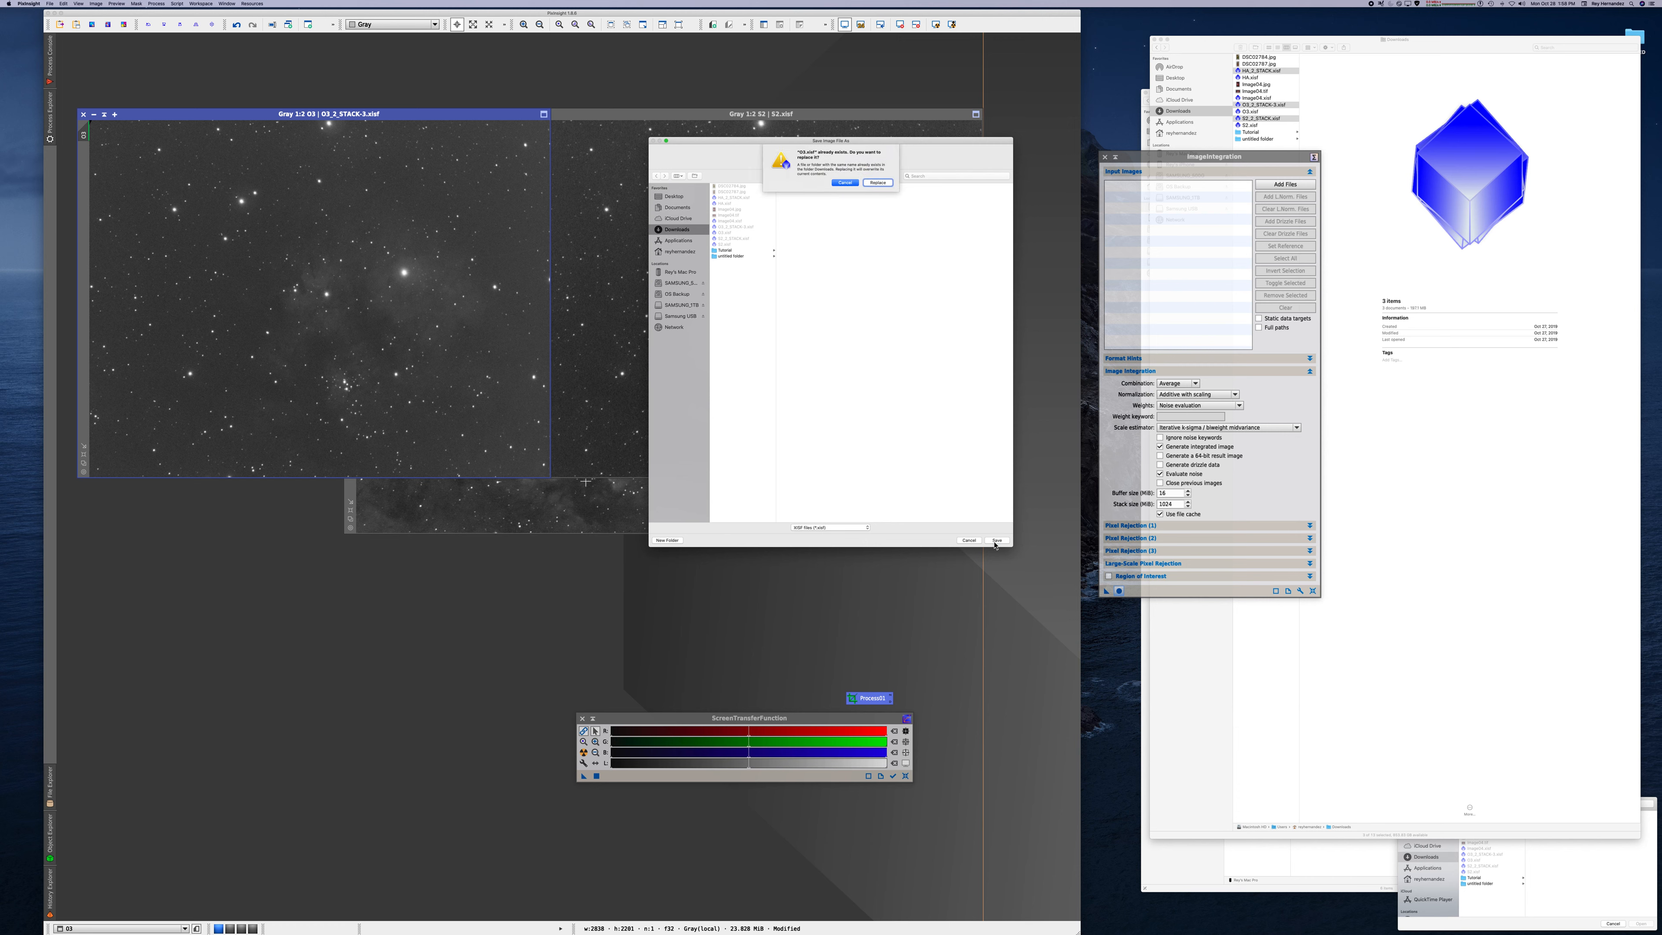
left_click(877, 182)
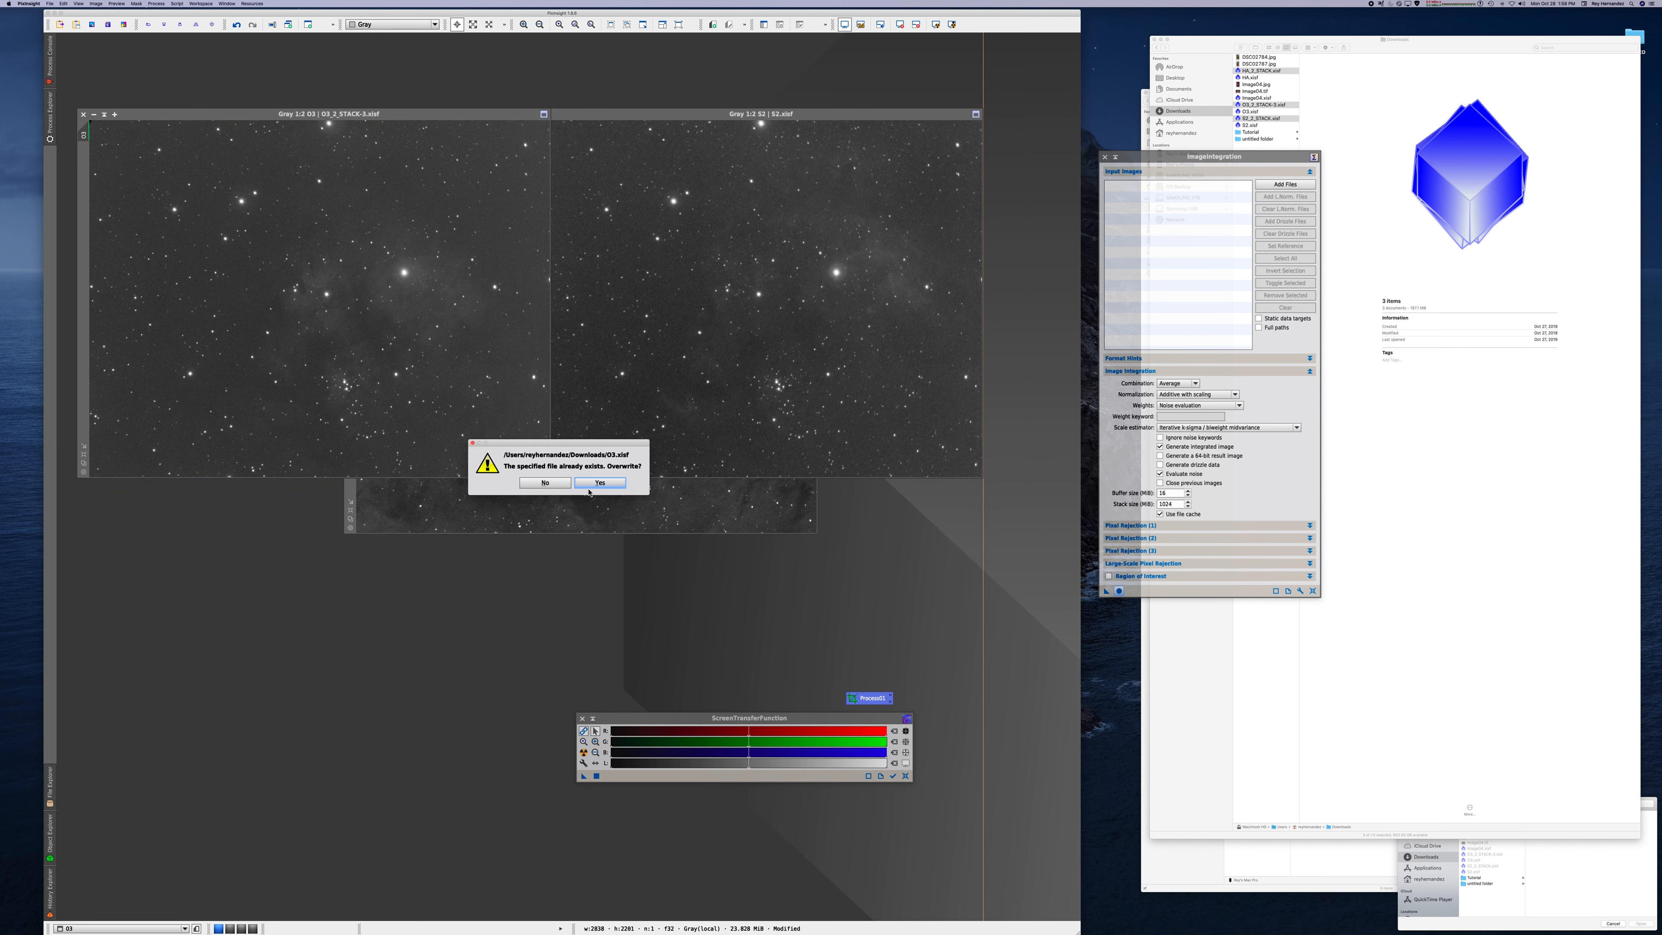
left_click(599, 483)
left_click(566, 595)
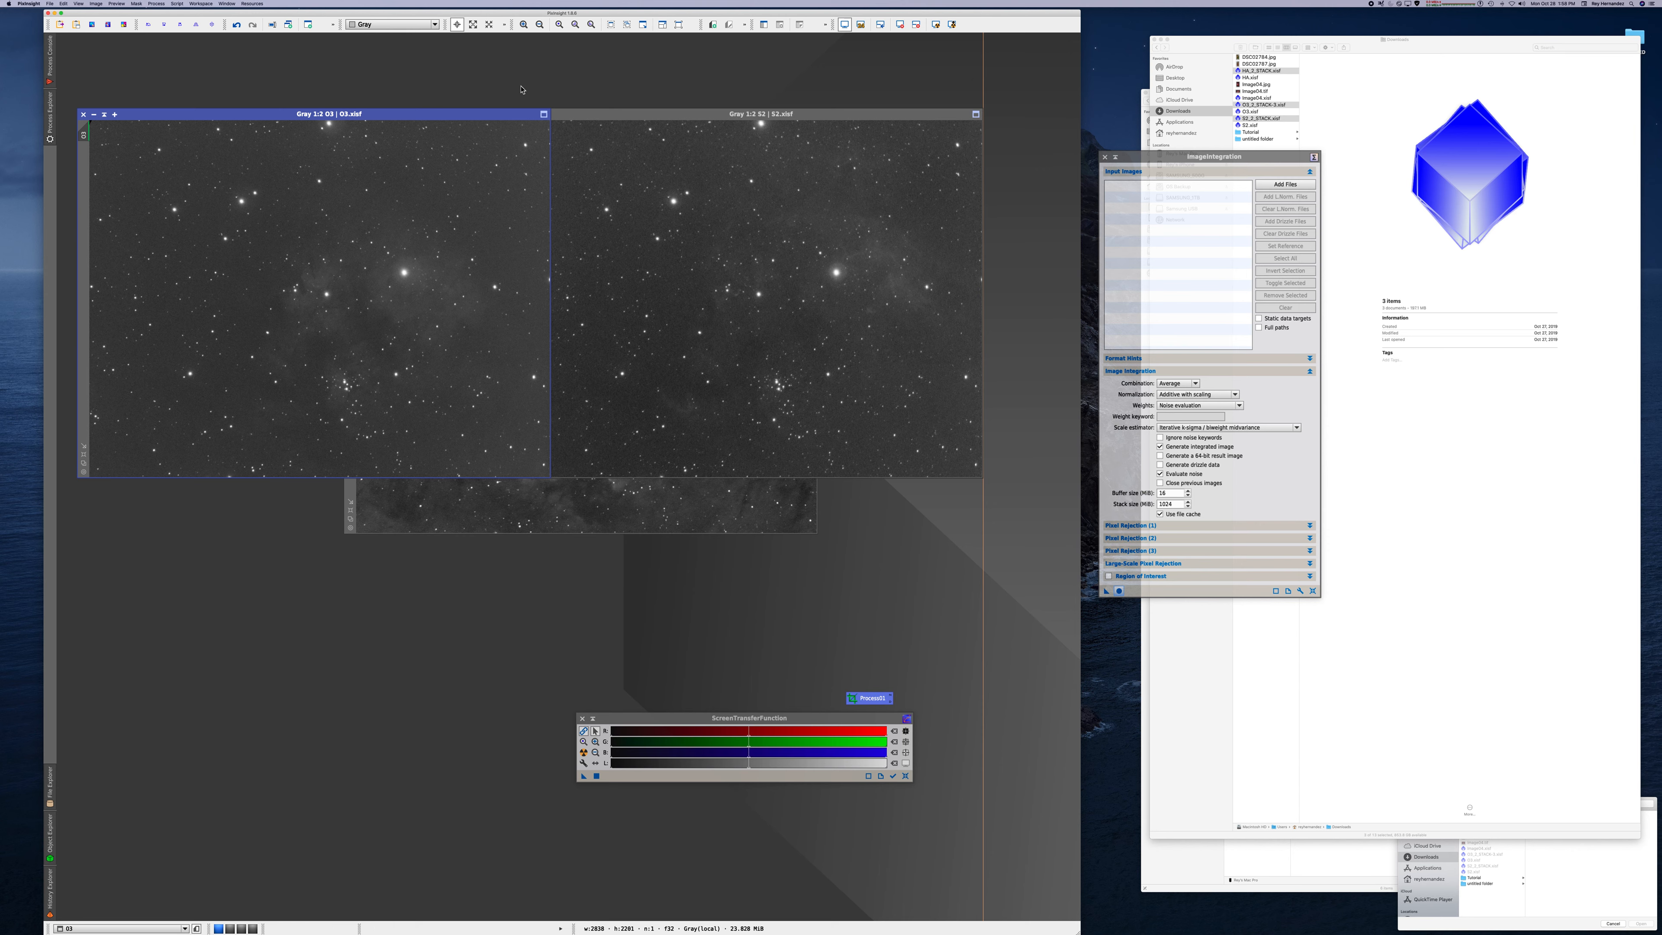
- Add HA.xisf, O3.xisf and S2.xisf from the Downloads folder to the ImageIntegration input list
left_click_drag(1171, 160, 854, 79)
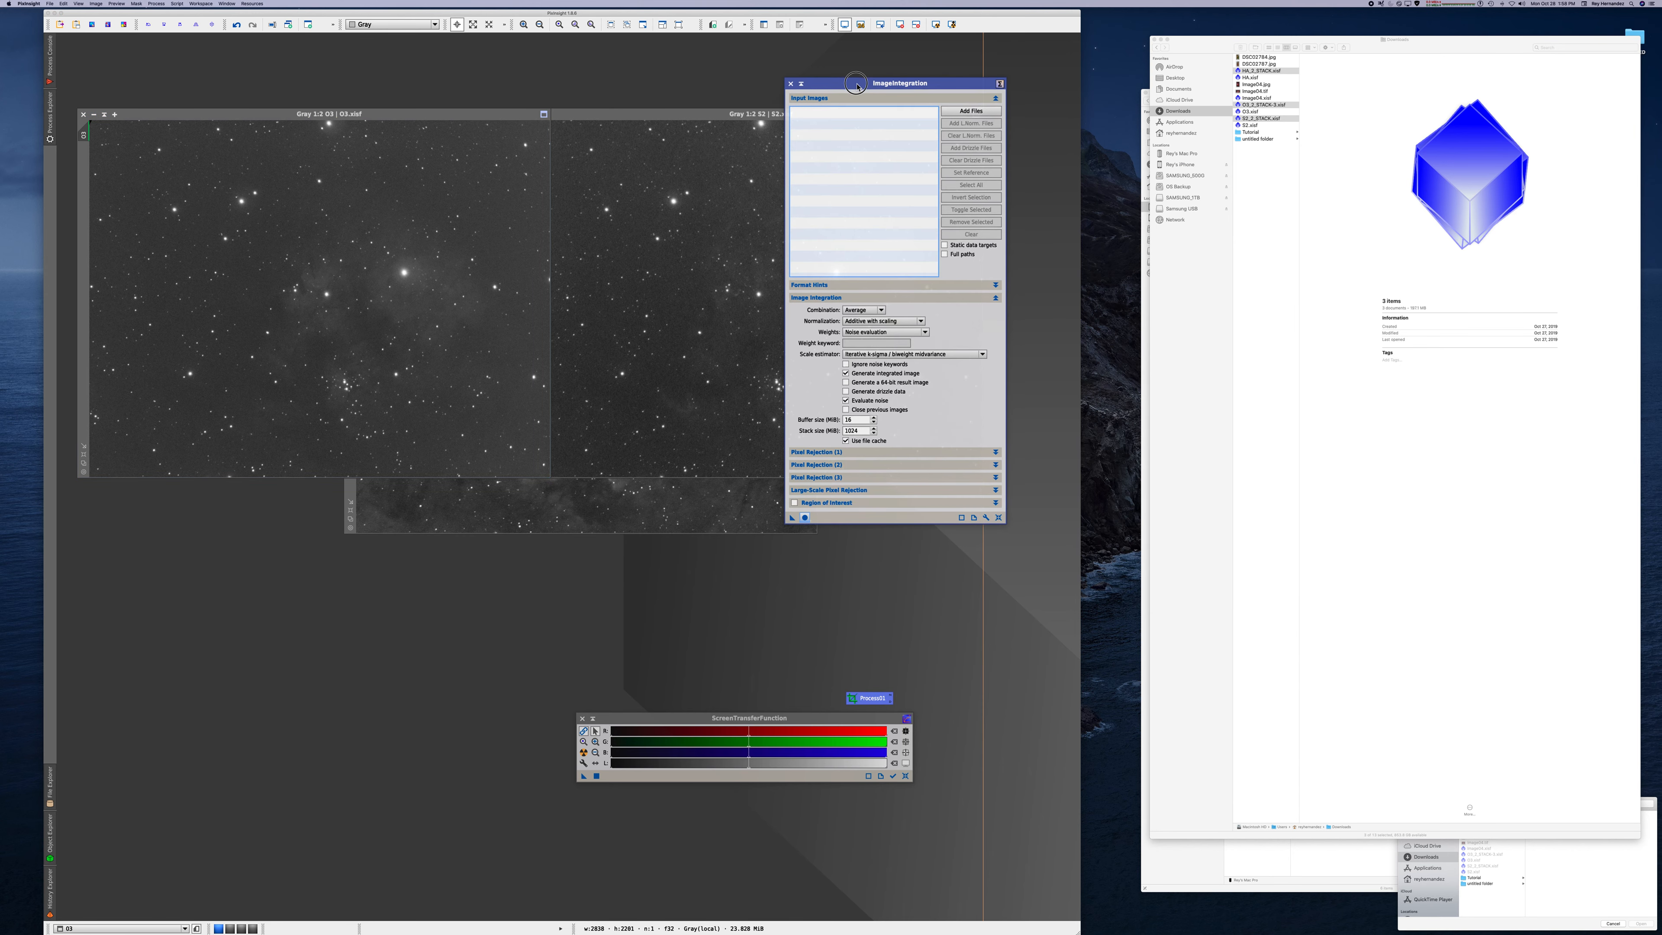
left_click(1261, 219)
left_click(1256, 186)
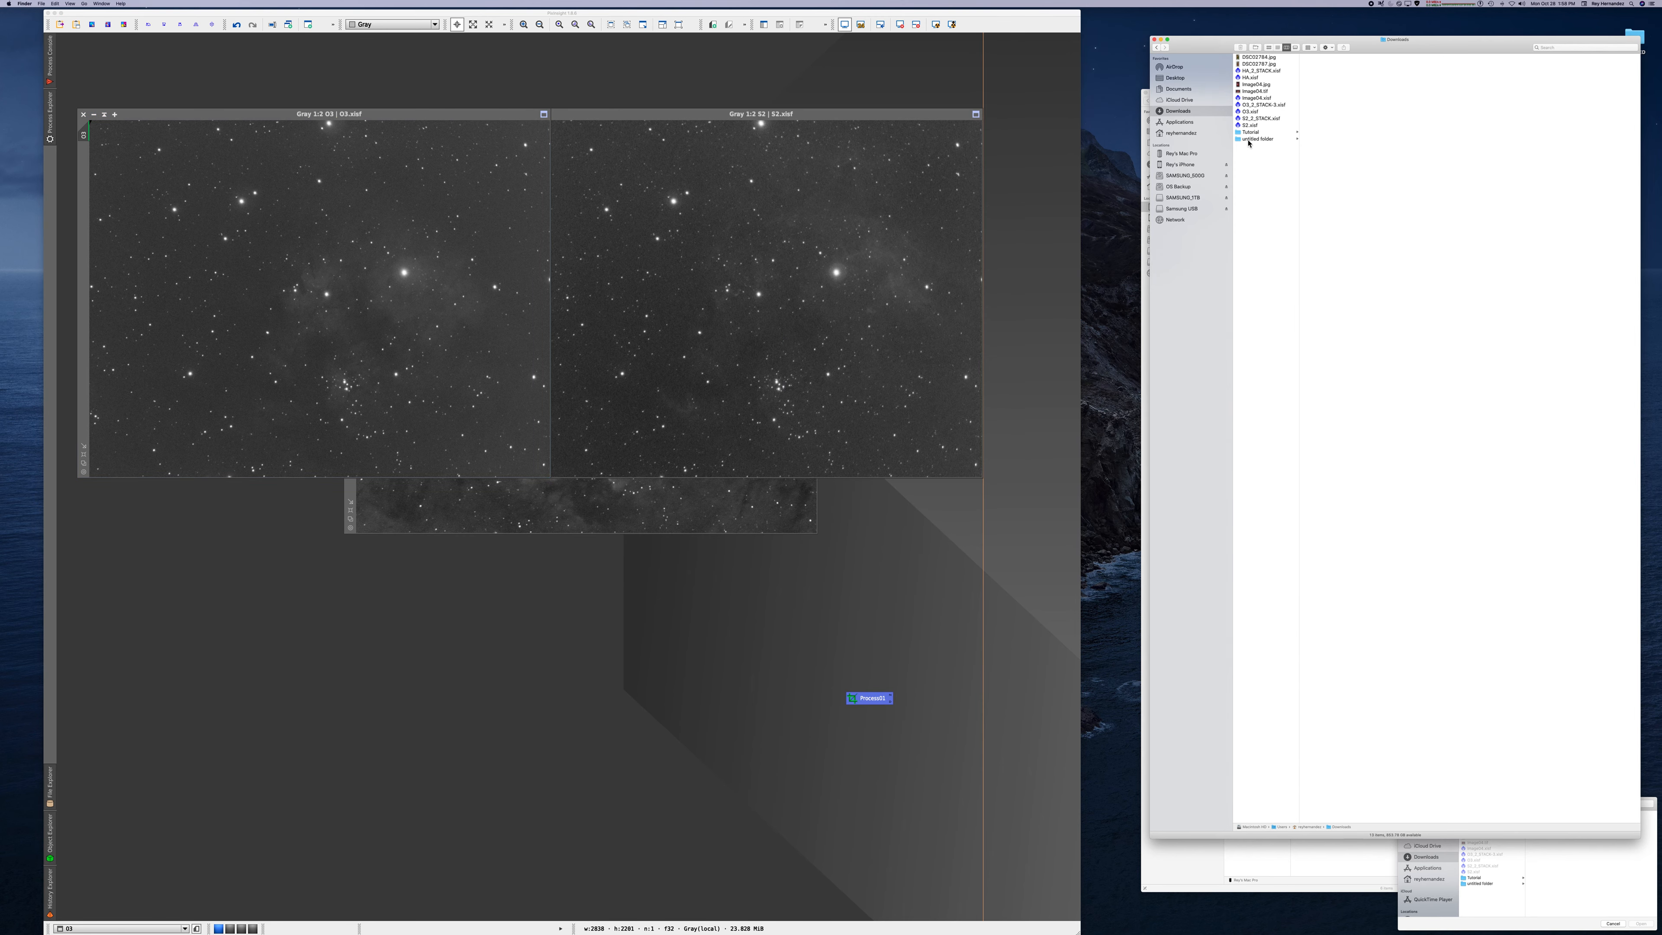
left_click(994, 95)
left_click(1243, 148)
left_click(1249, 125)
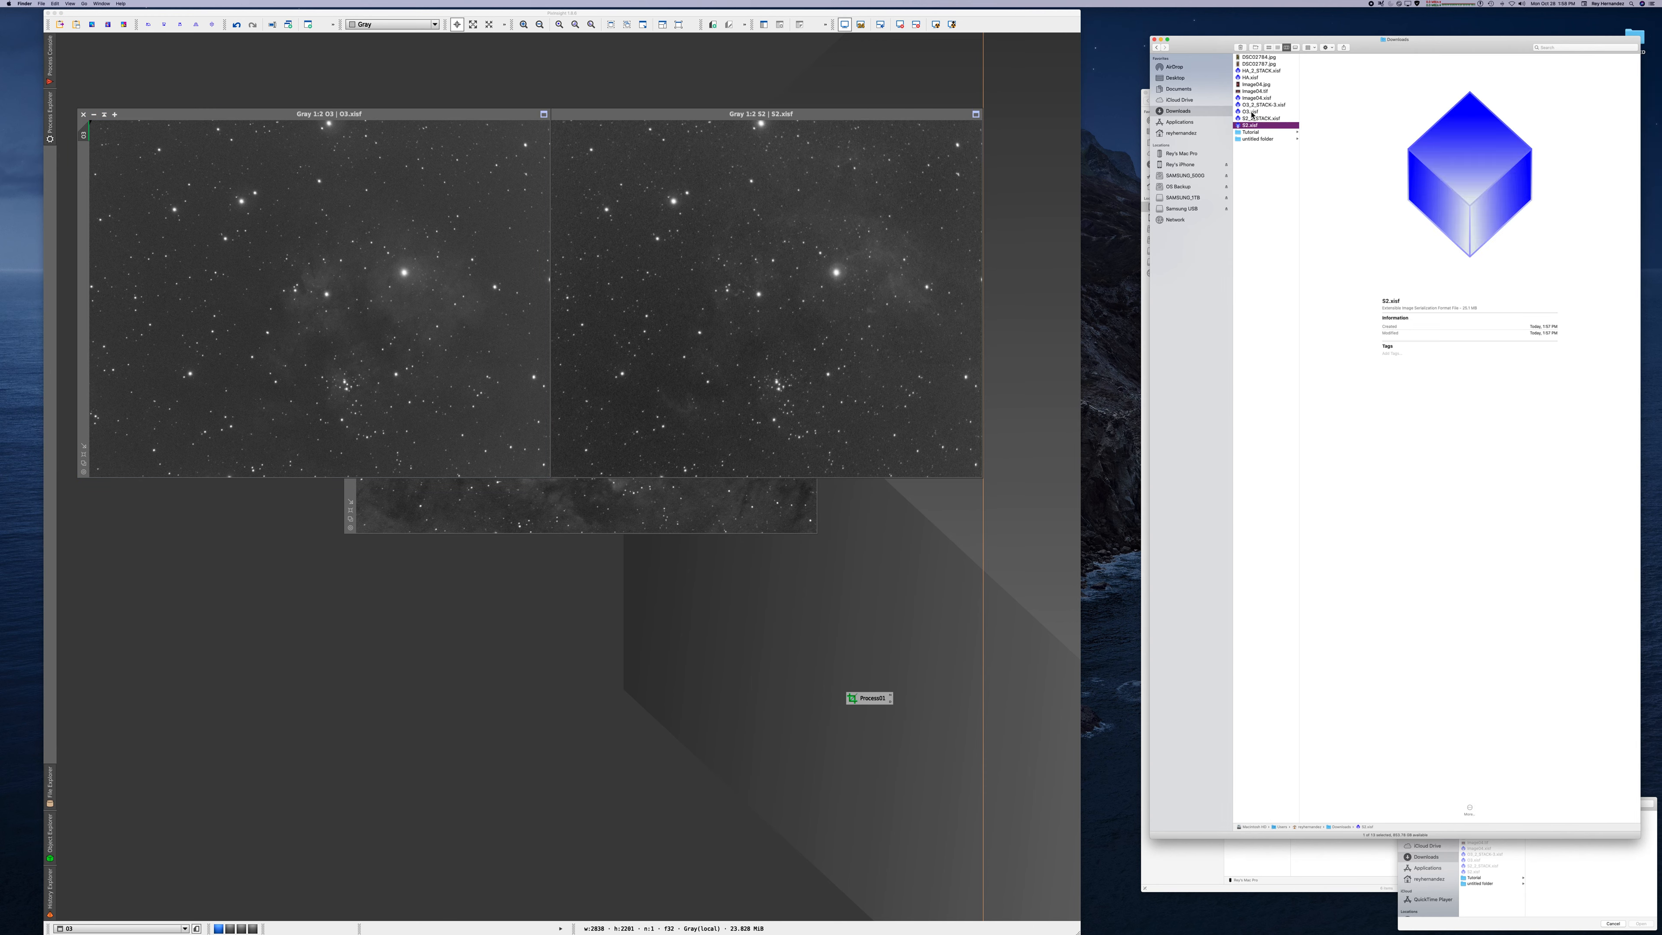
left_click(1251, 112, "super")
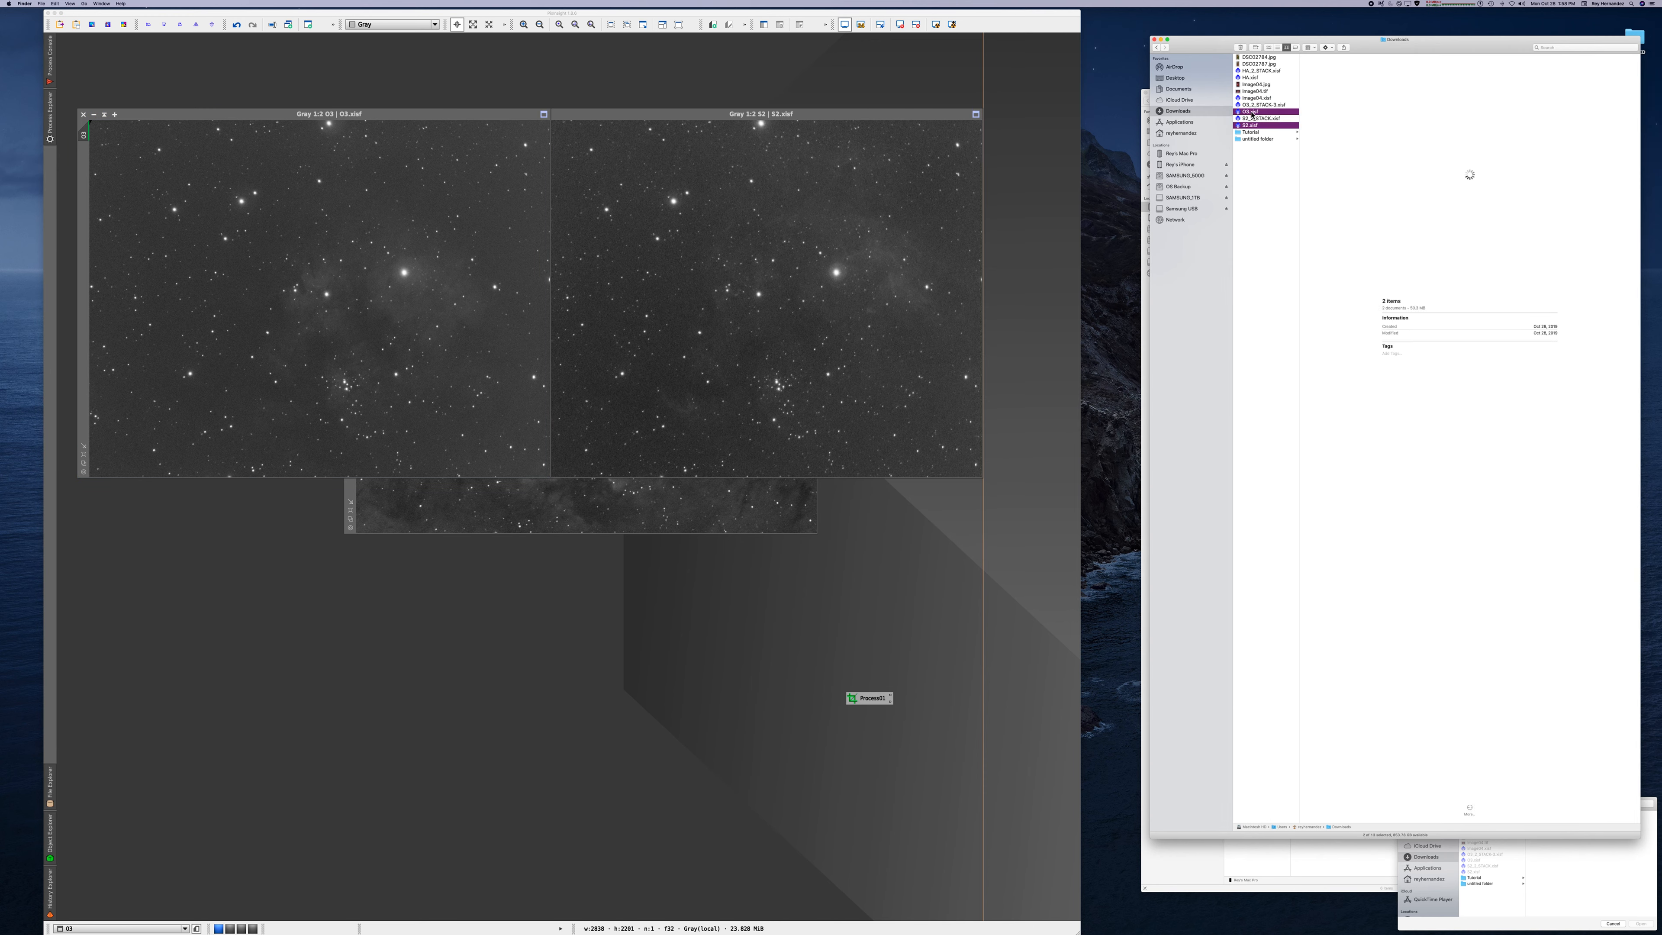
left_click(1250, 77, "super")
key("super+Tab")
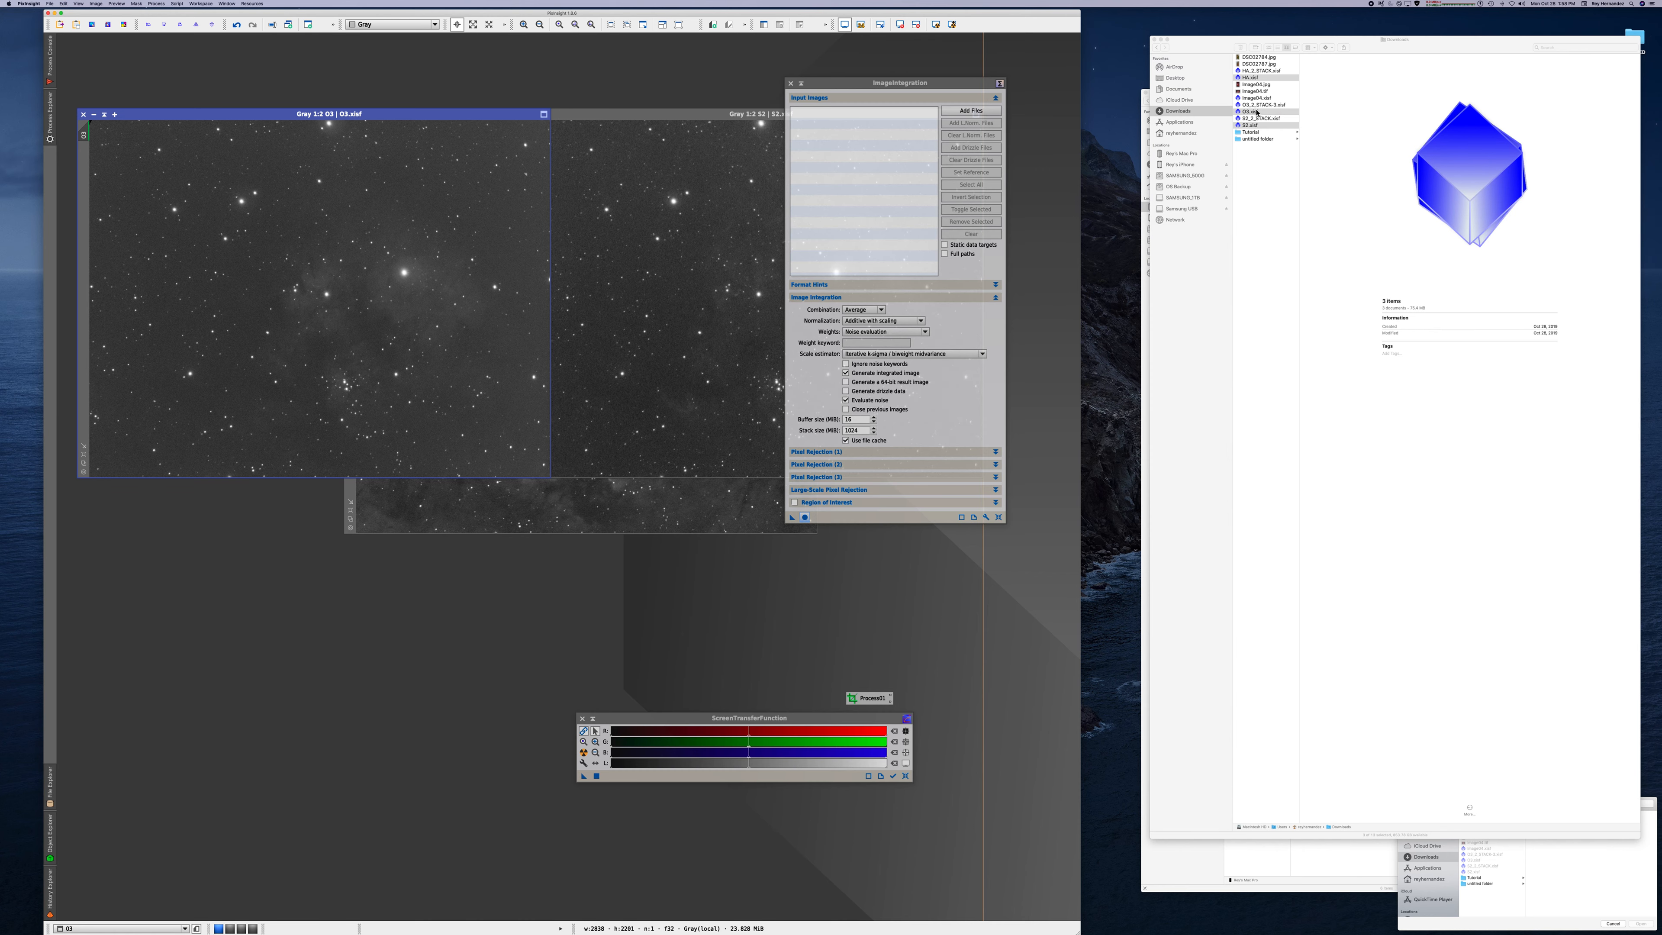
left_click_drag(1256, 113, 851, 144)
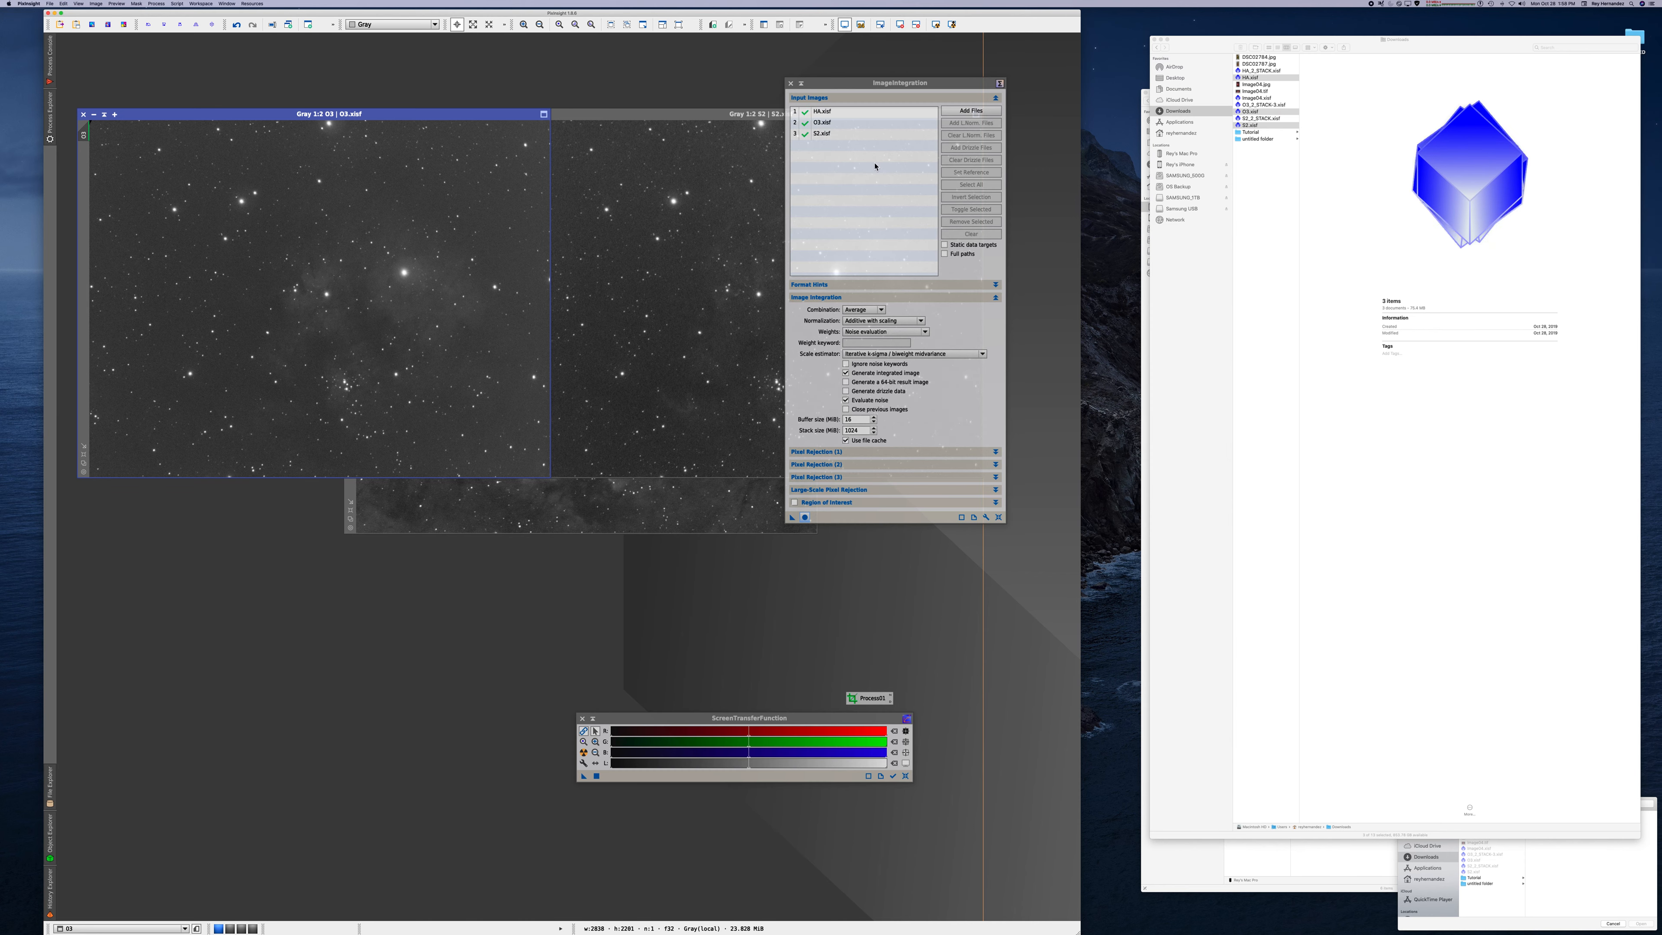
- Set the integration's normalization to No normalization and its weights to Don't care (all weights = 1)
left_click(910, 320)
left_click(874, 327)
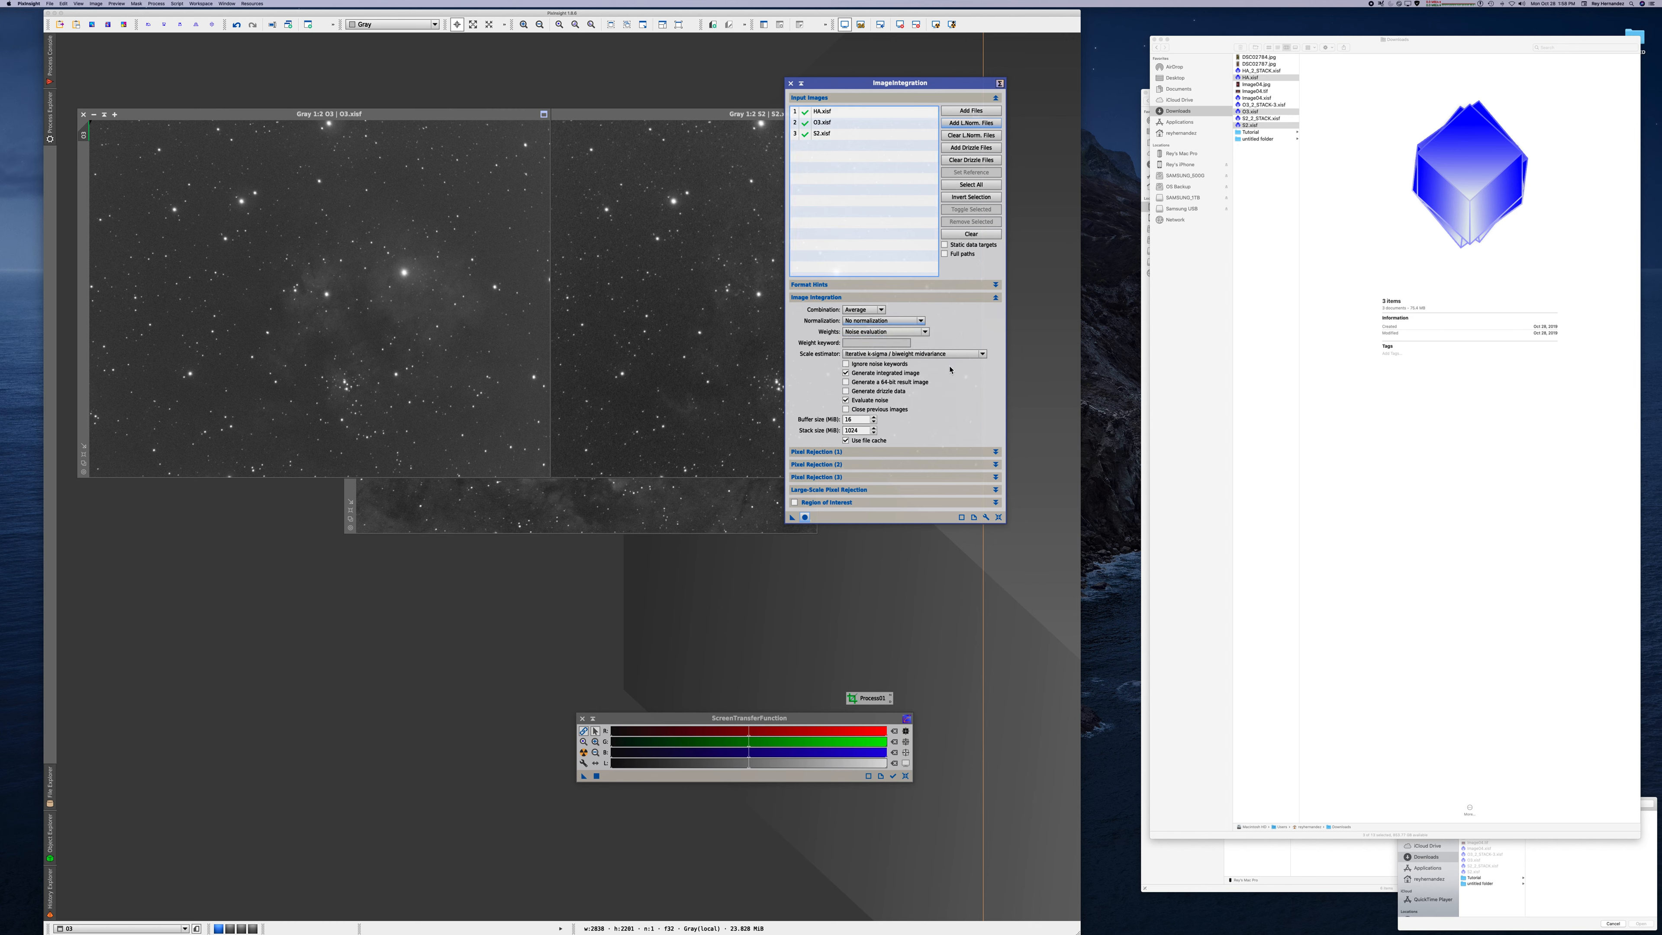
left_click(922, 332)
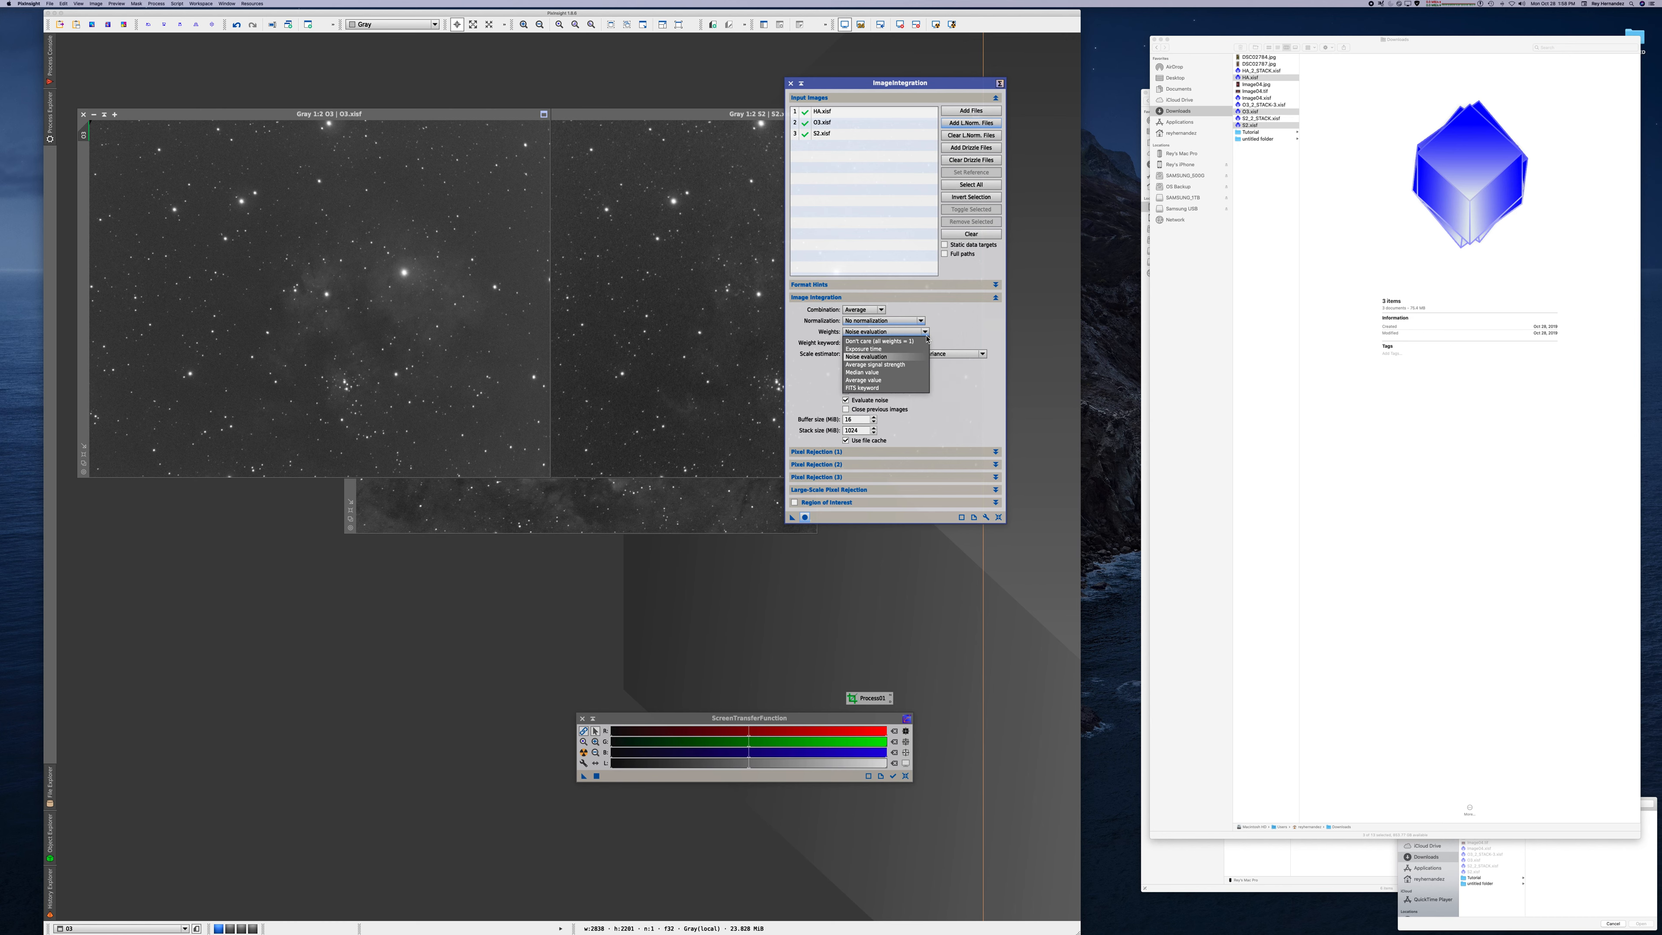
left_click(907, 342)
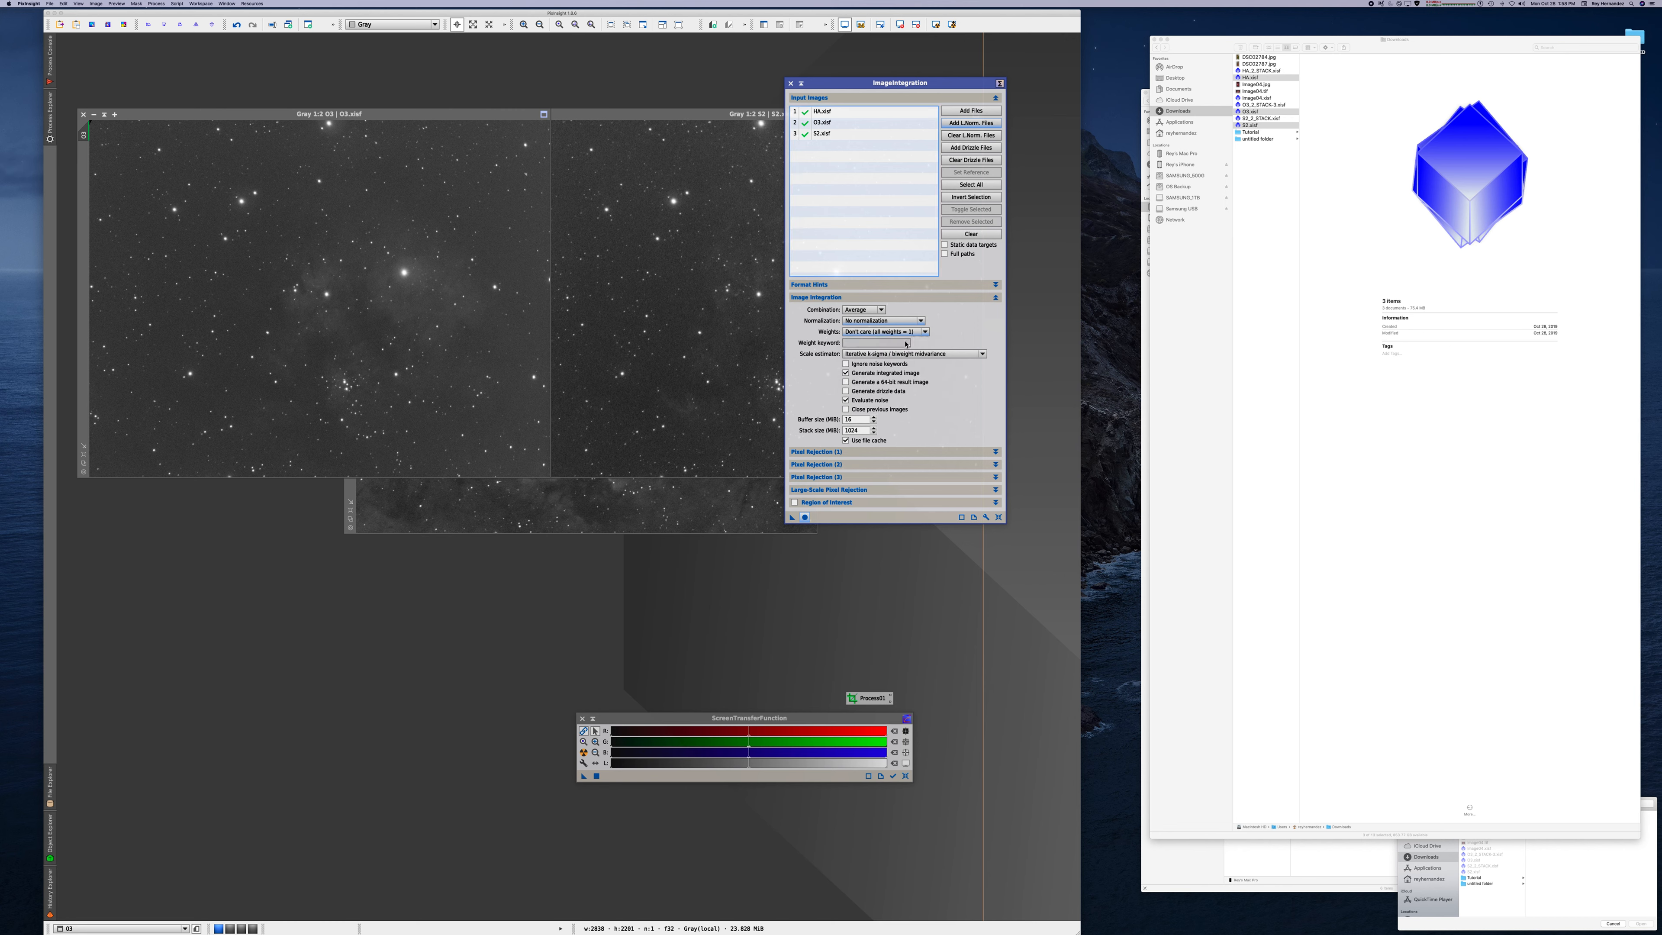
- Turn off Clip low range in the first pixel rejection settings and run the image integration
left_click(996, 452)
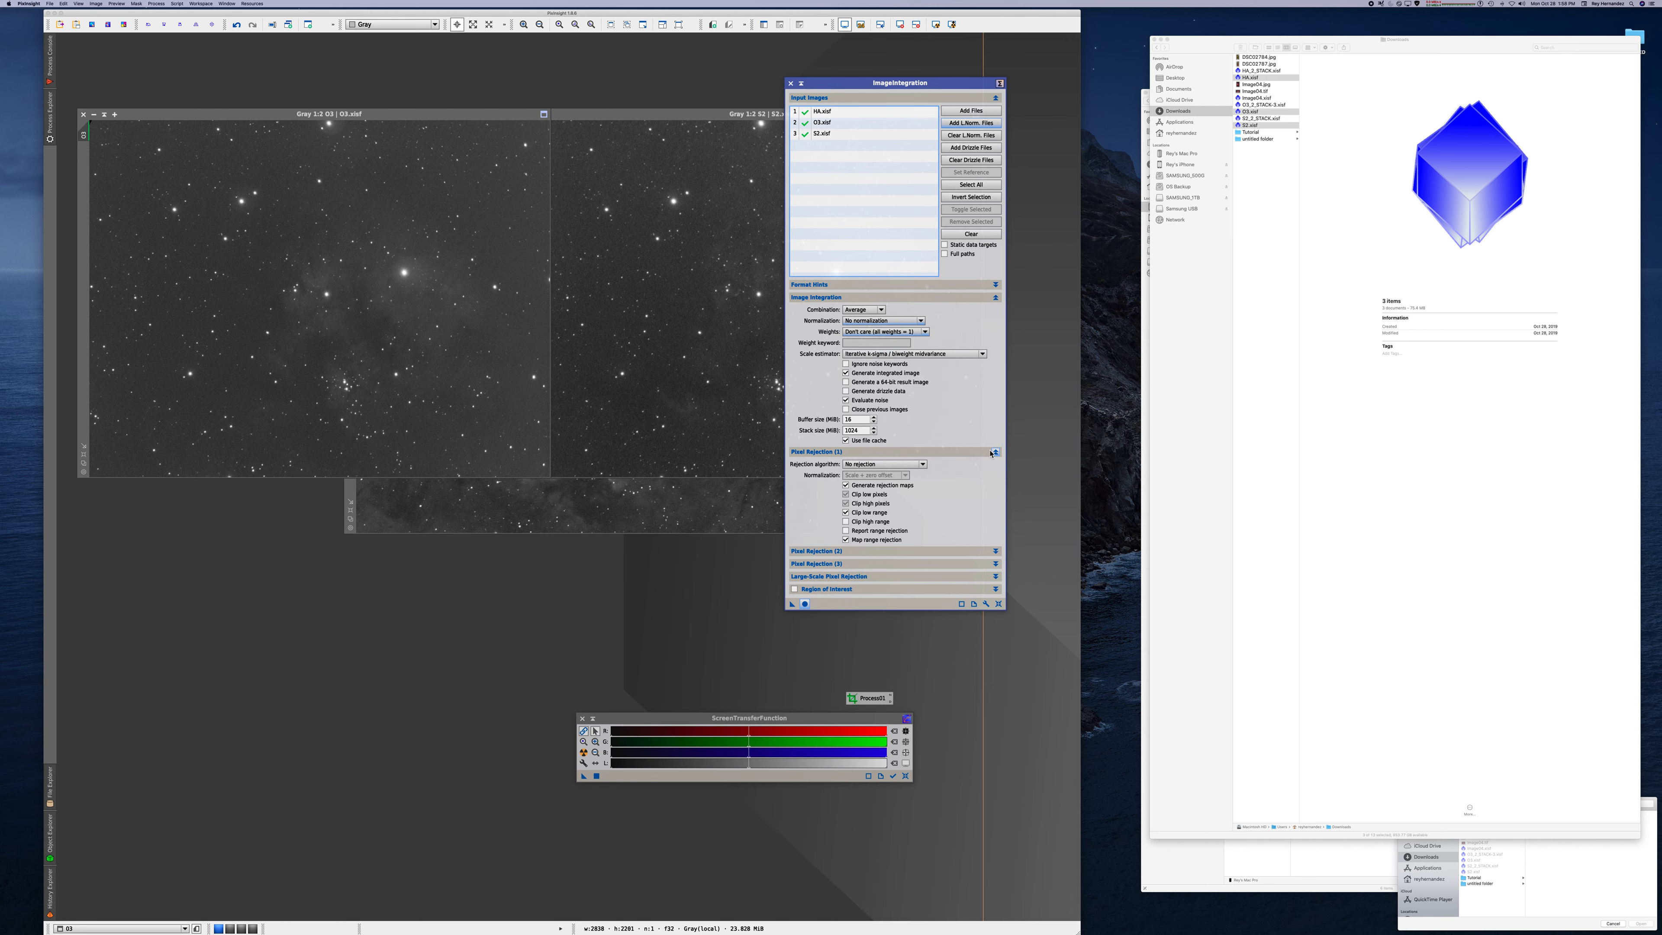
left_click(854, 514)
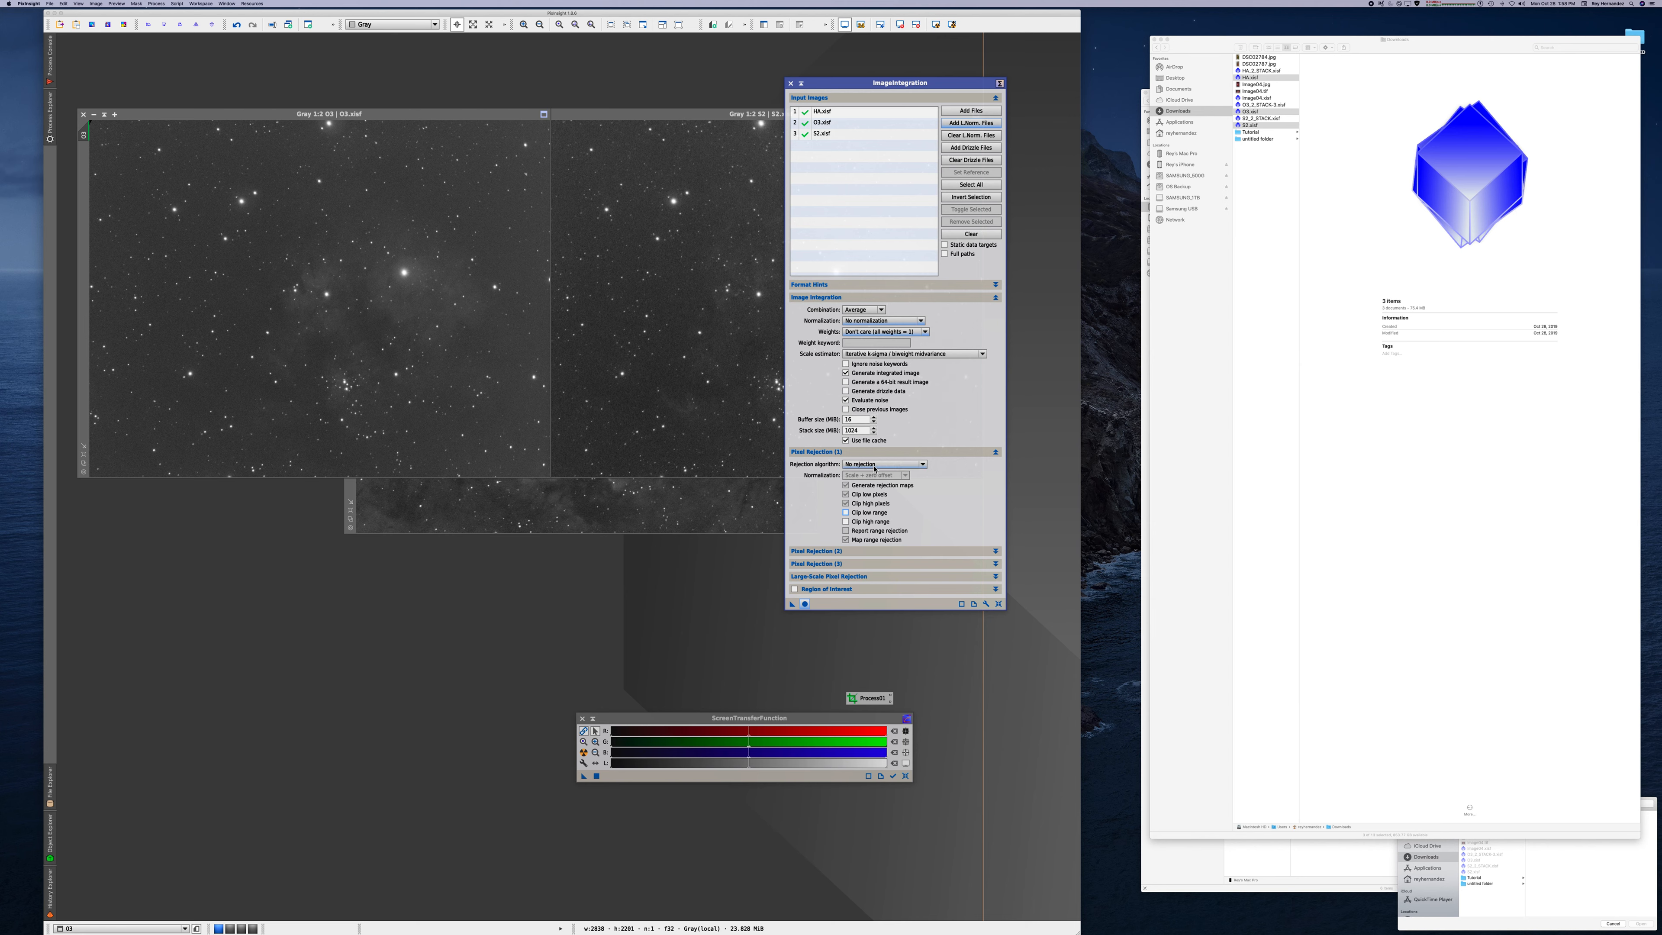
left_click(805, 604)
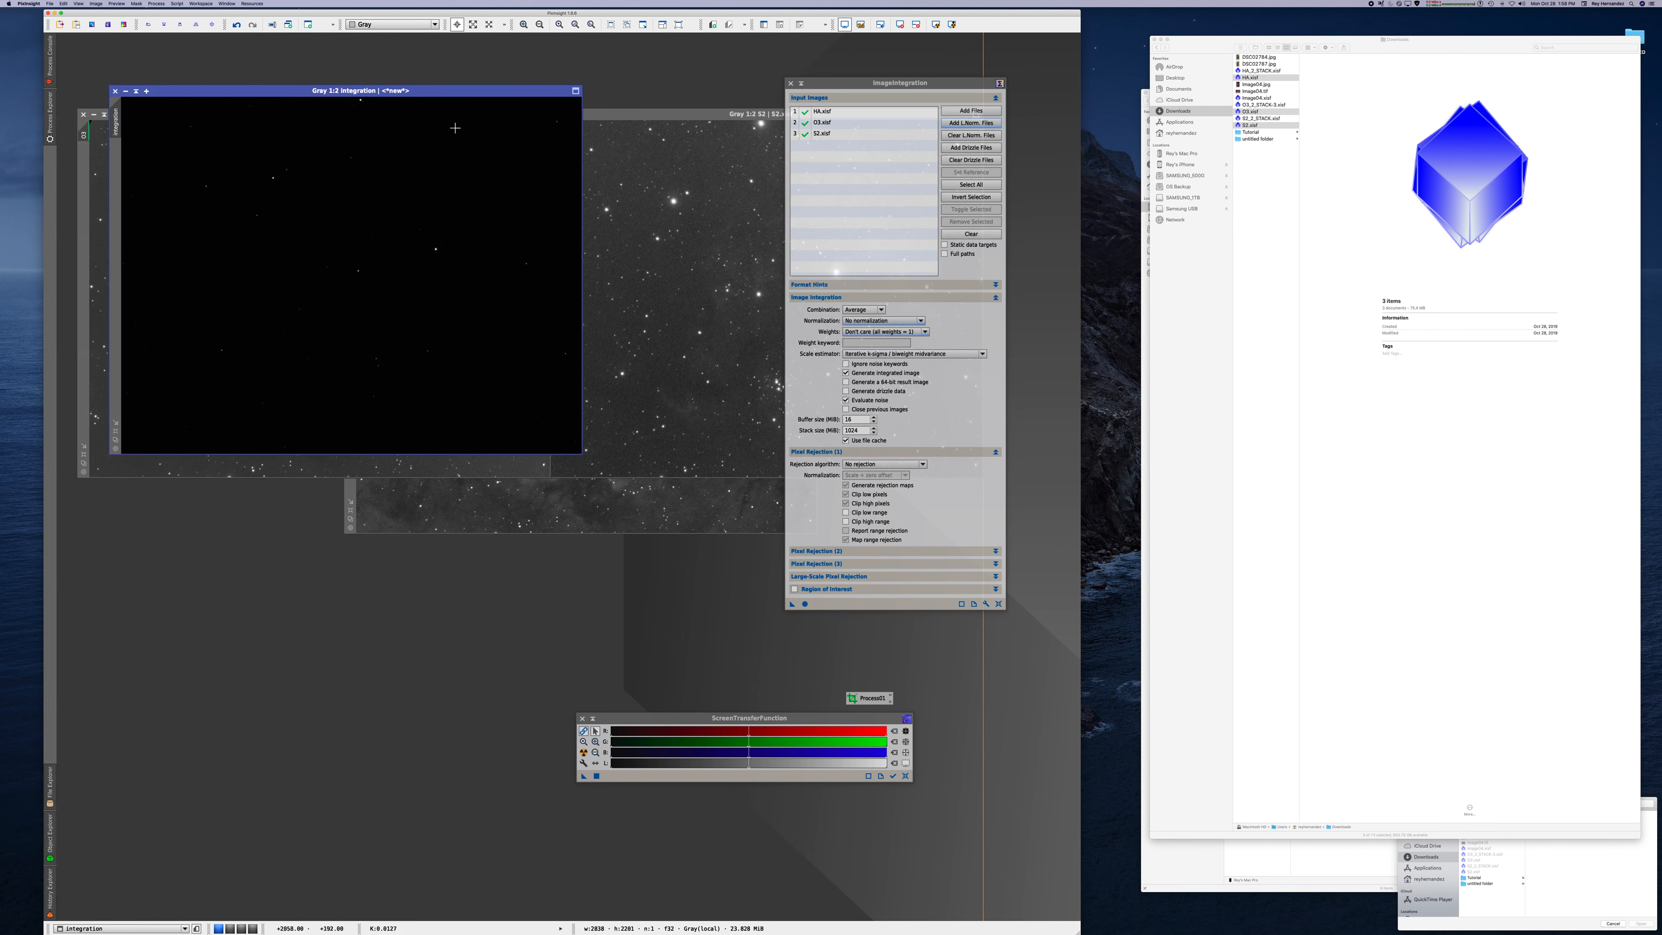
- Auto-stretch the display of the new integration image with ScreenTransferFunction and move its window off the other images
left_click(912, 782)
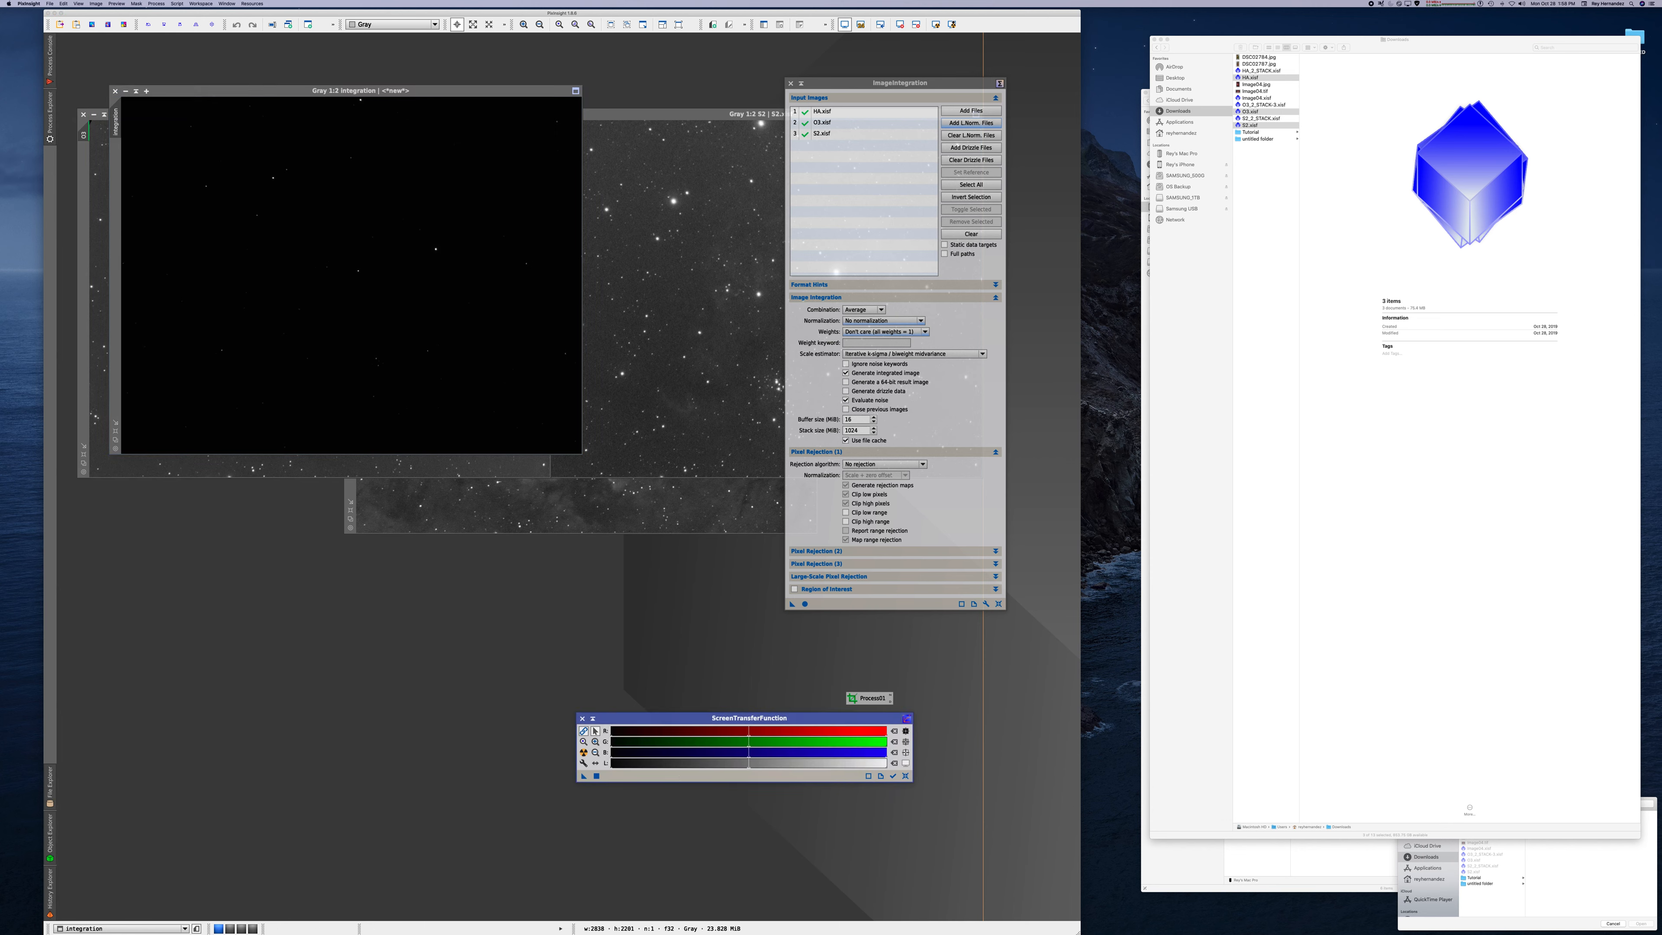
left_click(584, 753)
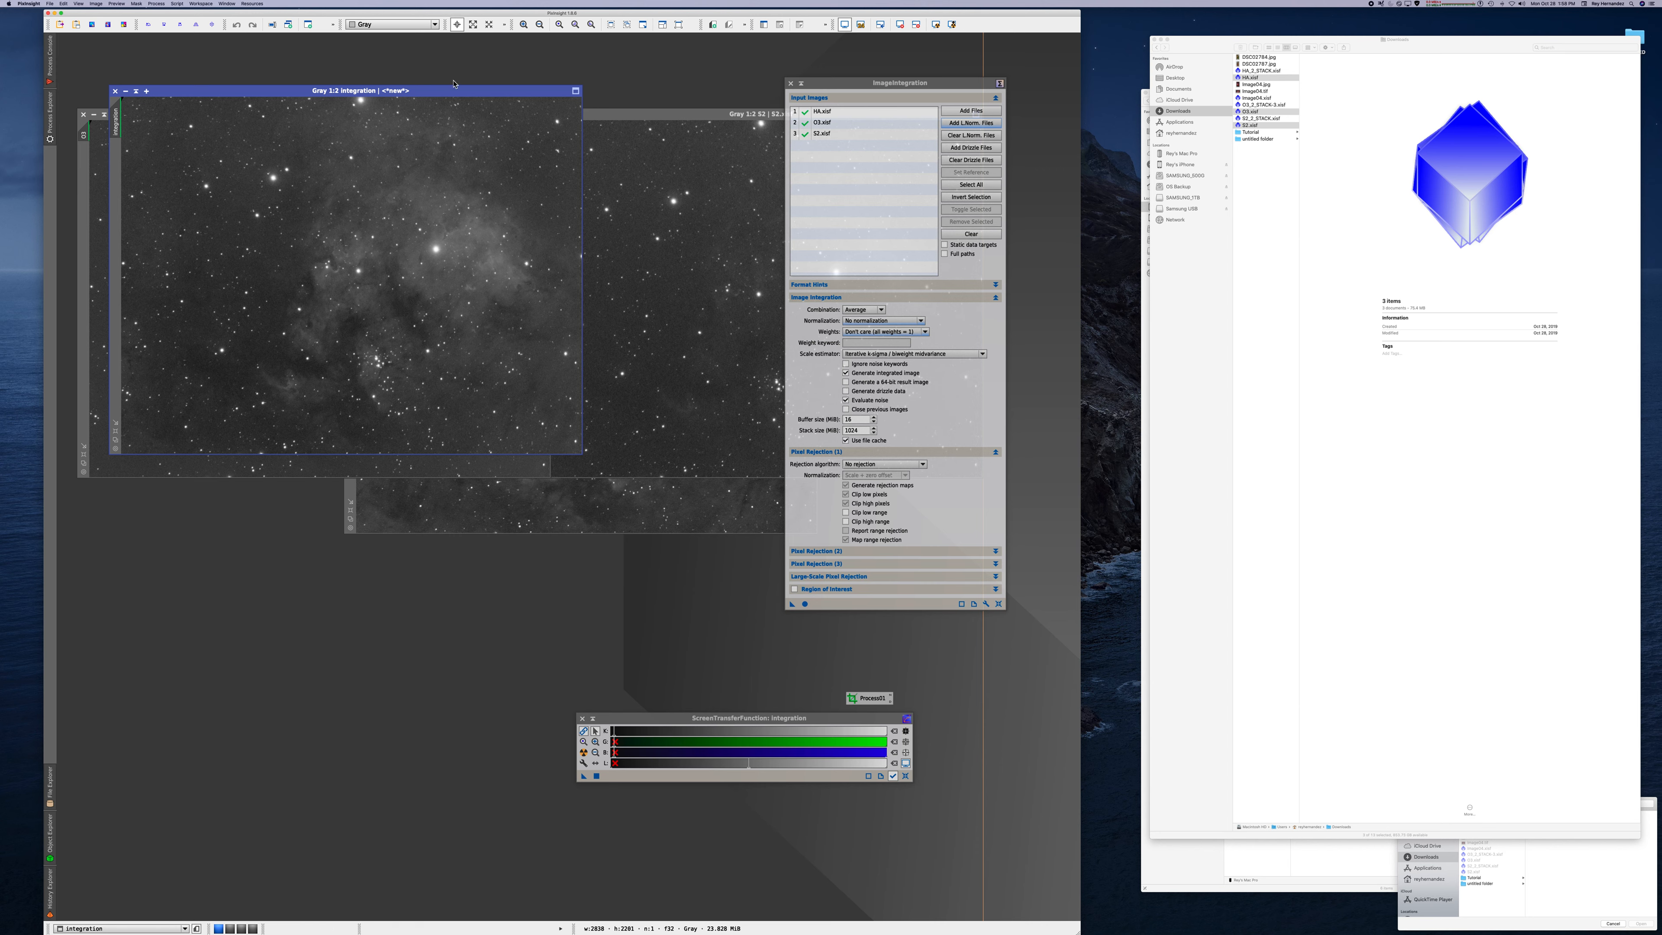
left_click_drag(451, 90, 434, 258)
- Arrange the HA image below the integration image so both can be compared
left_click(662, 515)
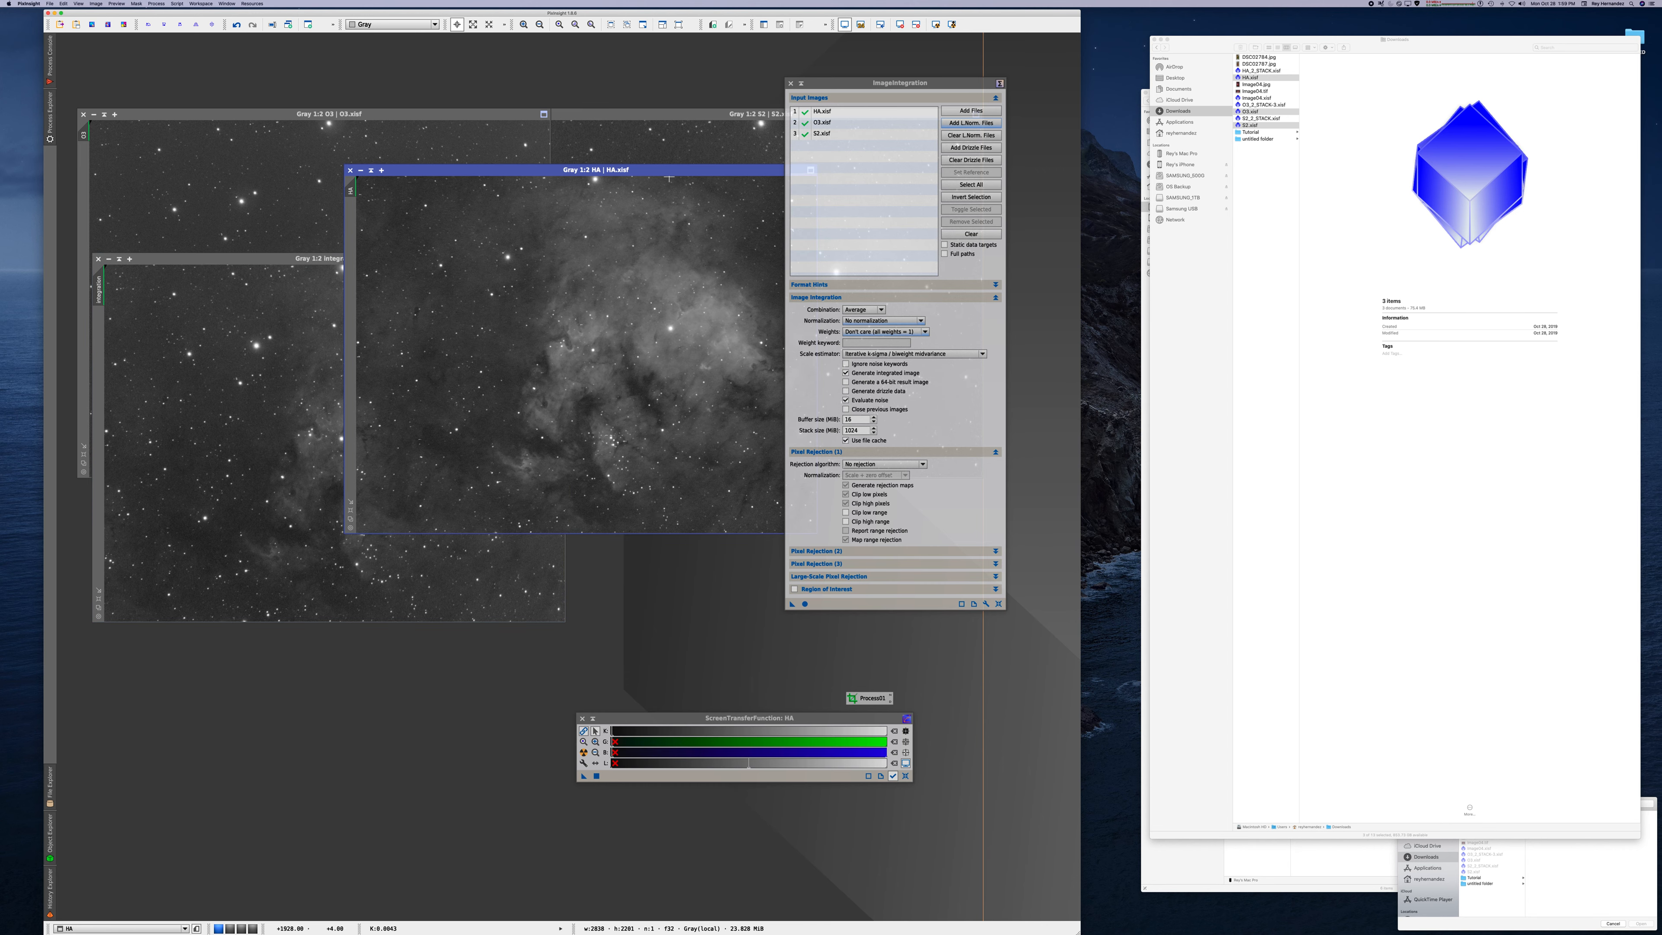
left_click_drag(655, 172, 443, 438)
left_click(485, 250)
left_click_drag(485, 251, 527, 127)
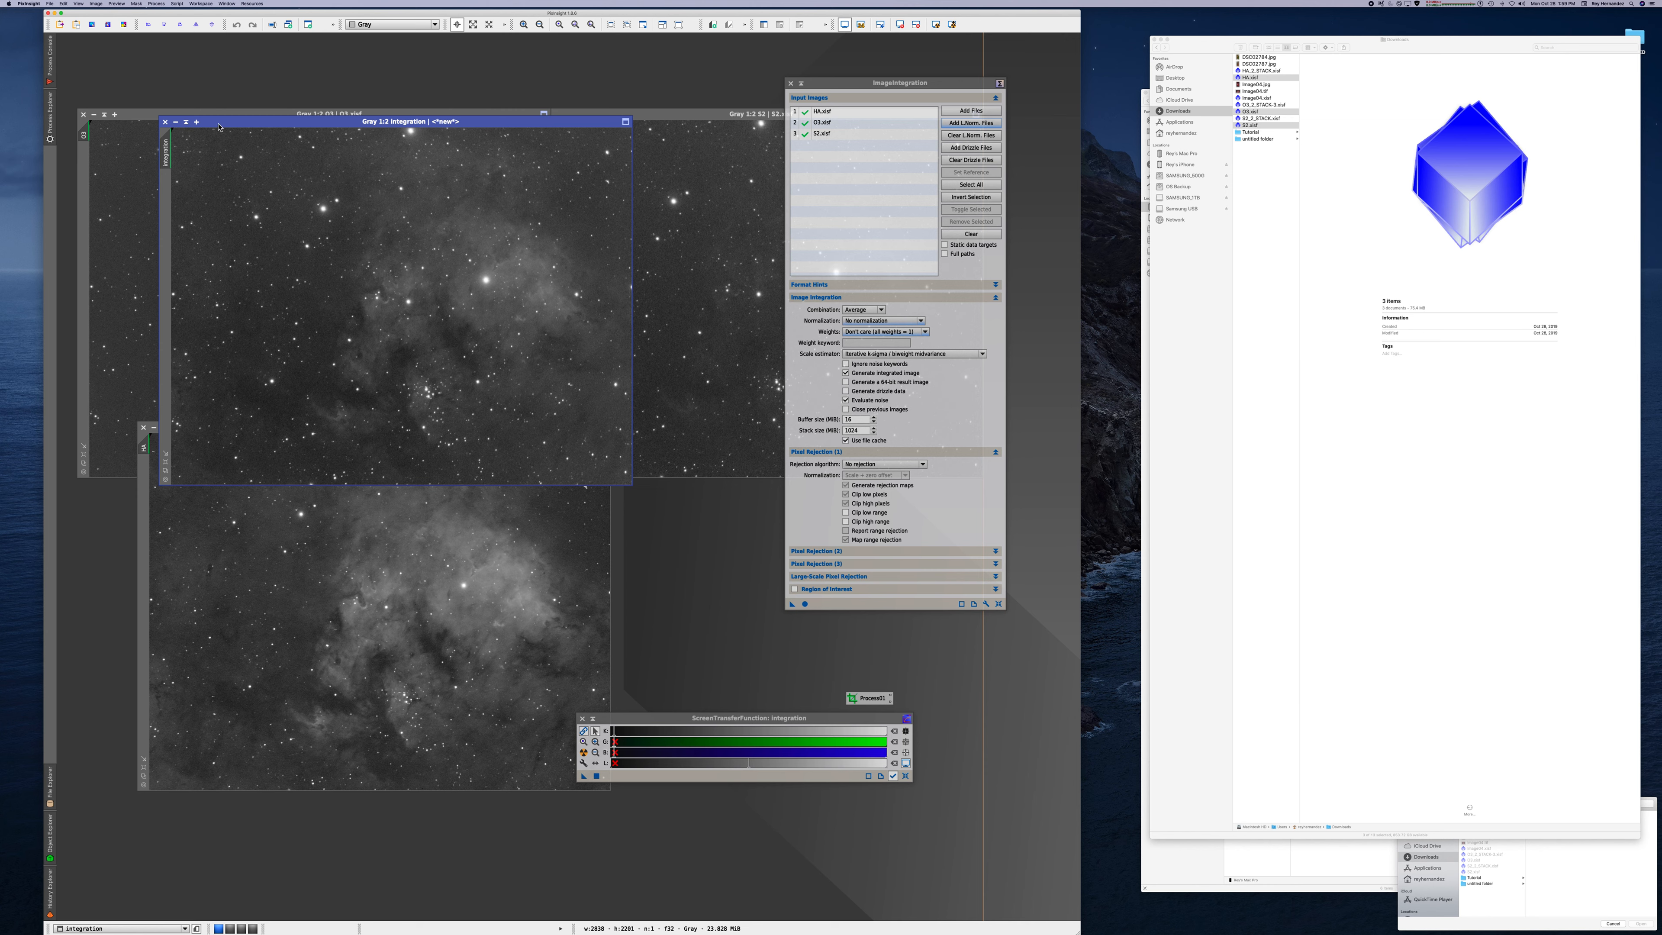
left_click_drag(254, 123, 357, 80)
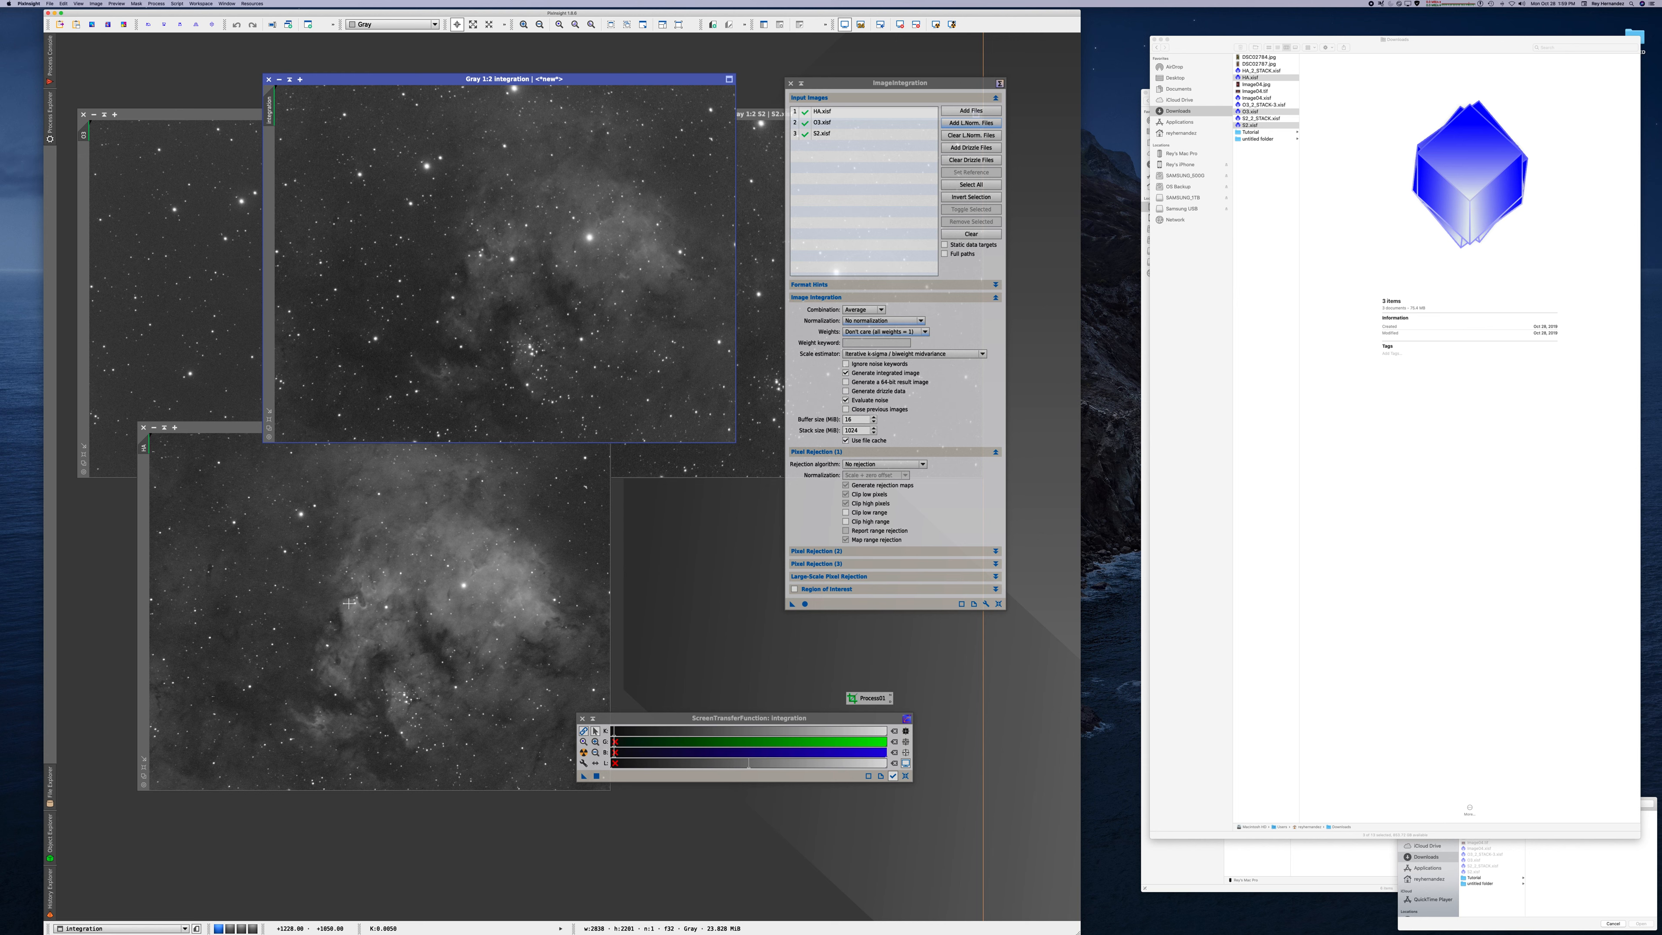
- Close the integration image and the ImageIntegration tool, and move the HA image up over the O3 and S2 images
left_click(269, 79)
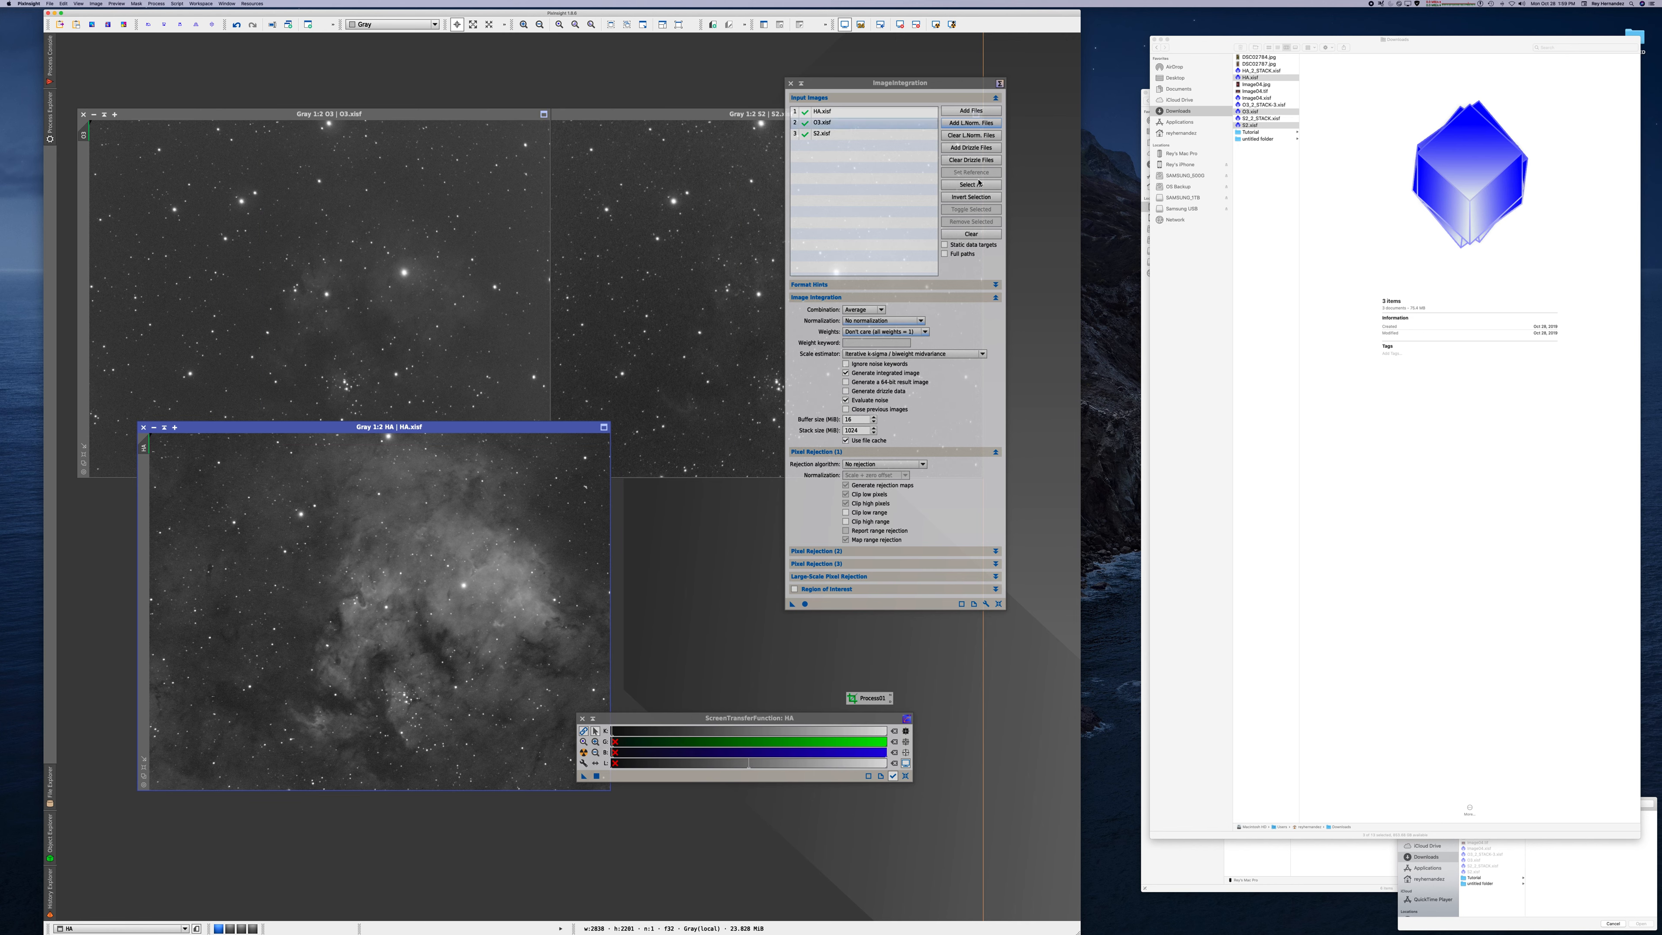
left_click(790, 84)
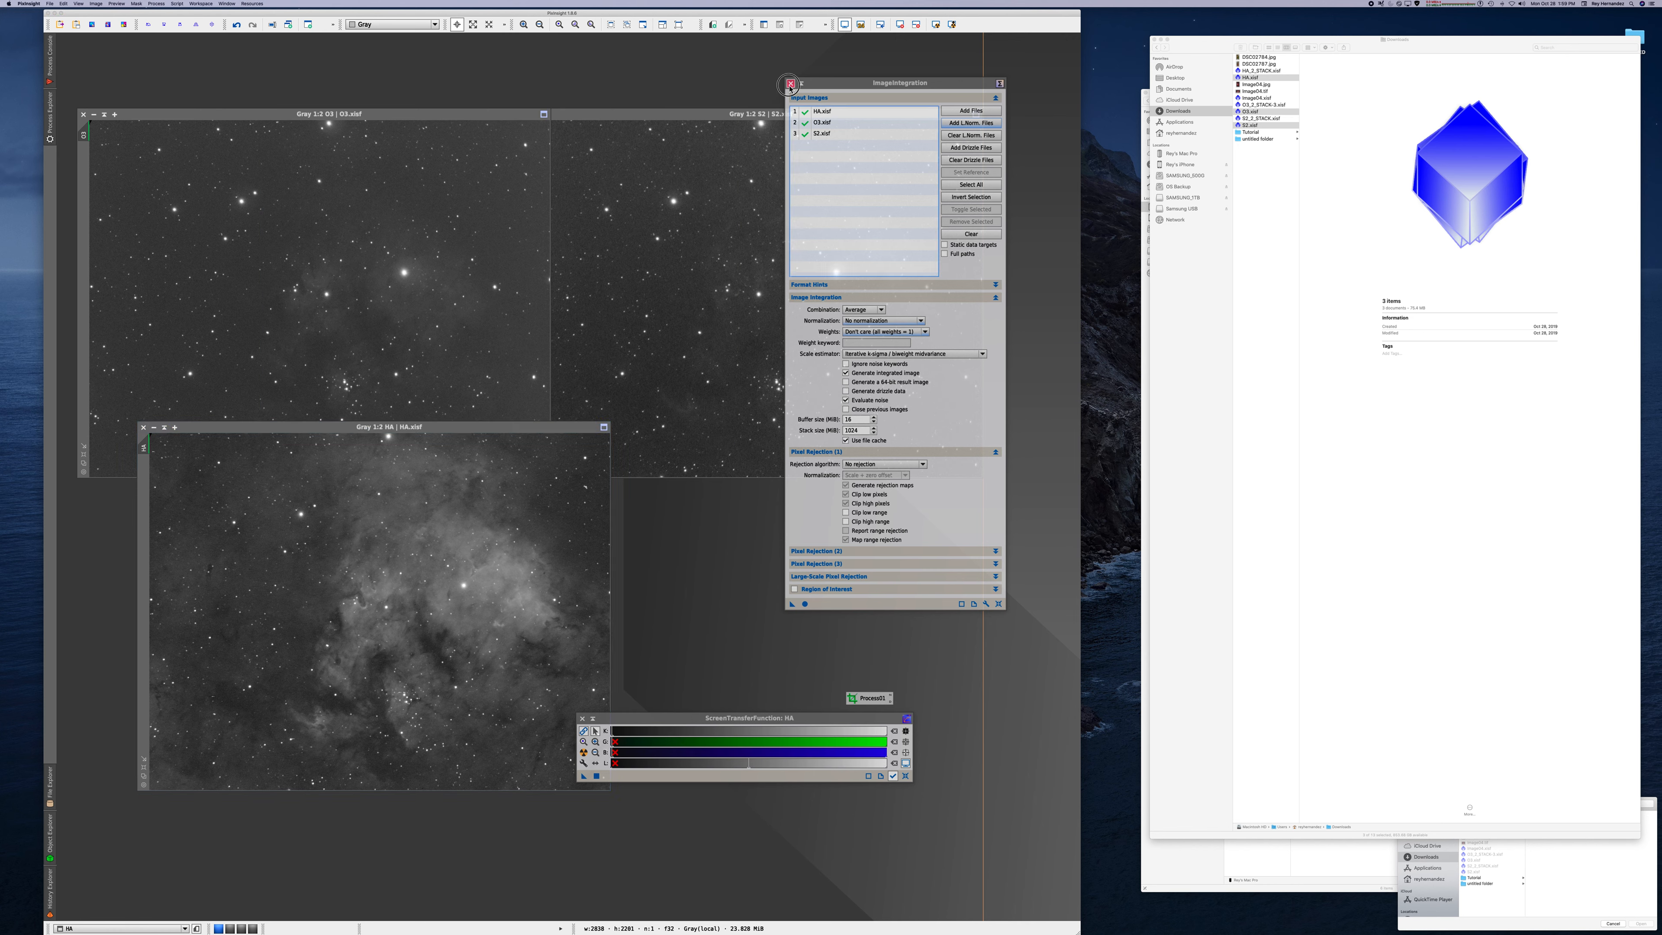
left_click_drag(497, 429, 734, 229)
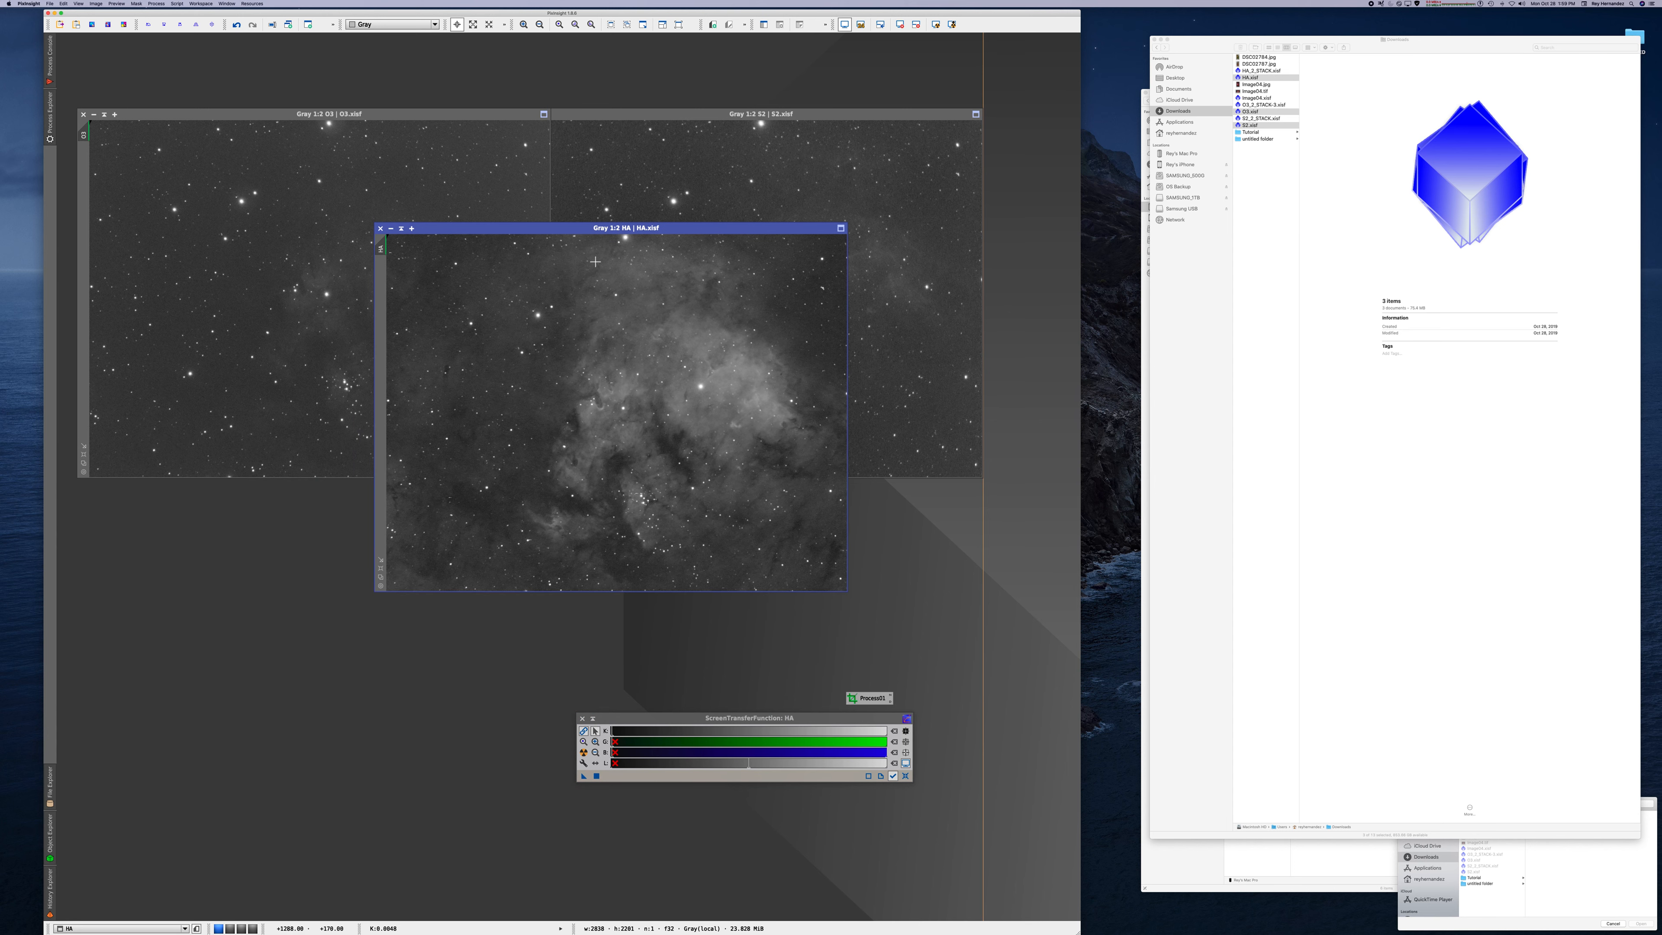
left_click_drag(598, 238, 659, 206)
- Reset and re-apply the automatic screen stretch on the HA image, and open HistogramTransformation clear of the image windows
left_click(906, 776)
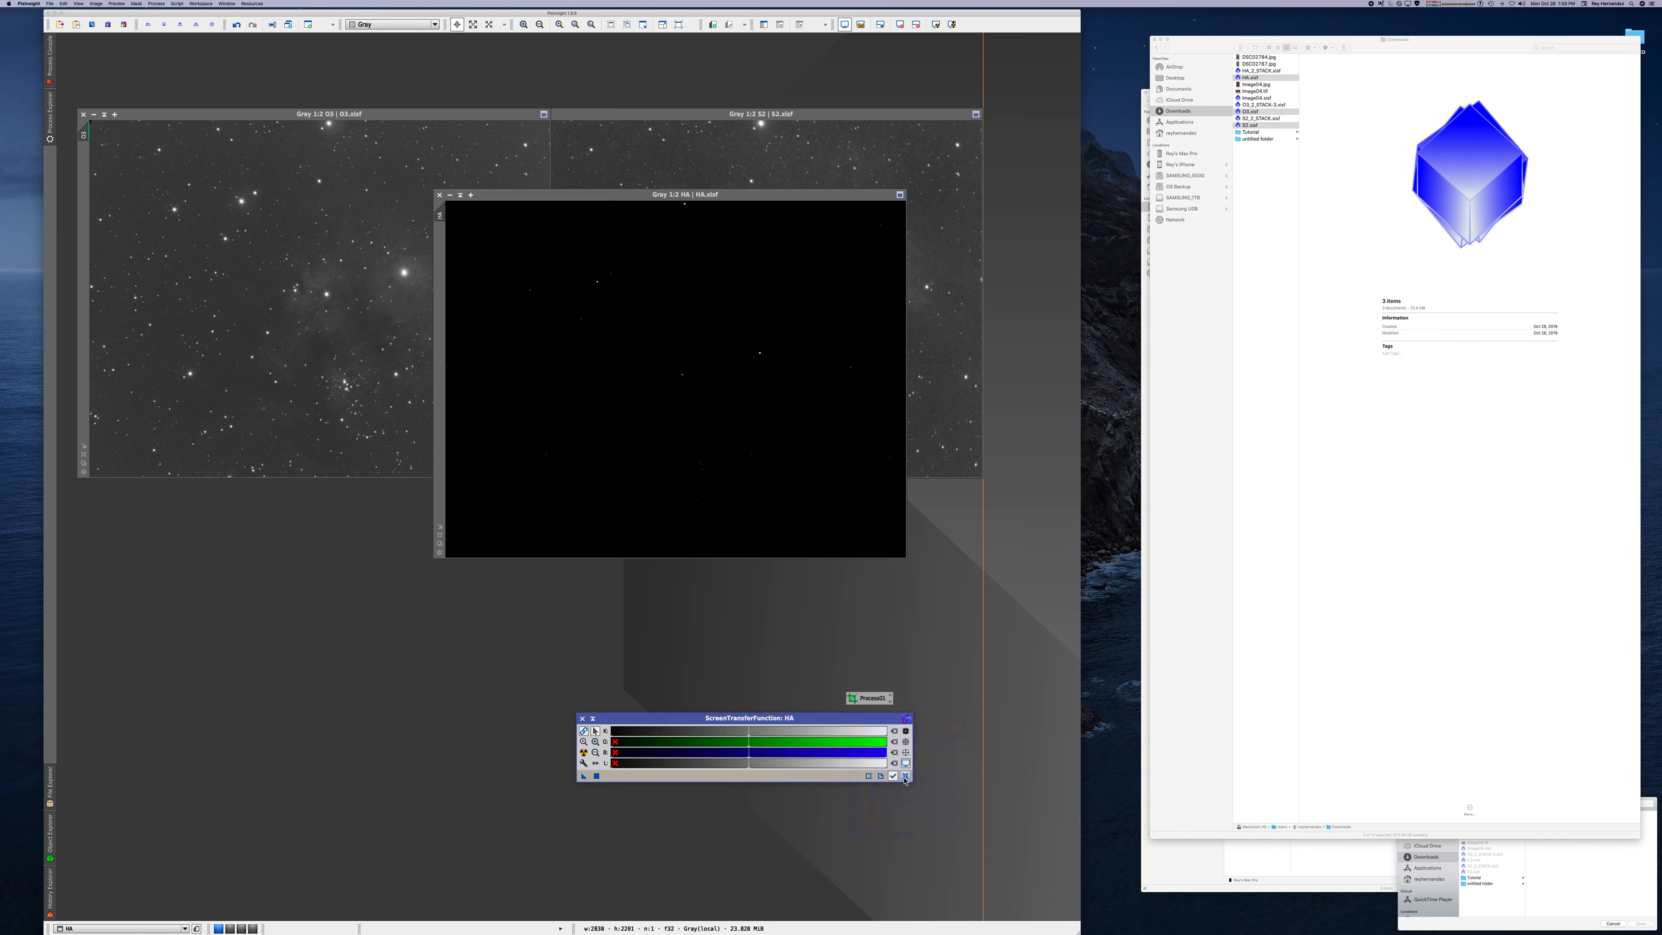
left_click(583, 752)
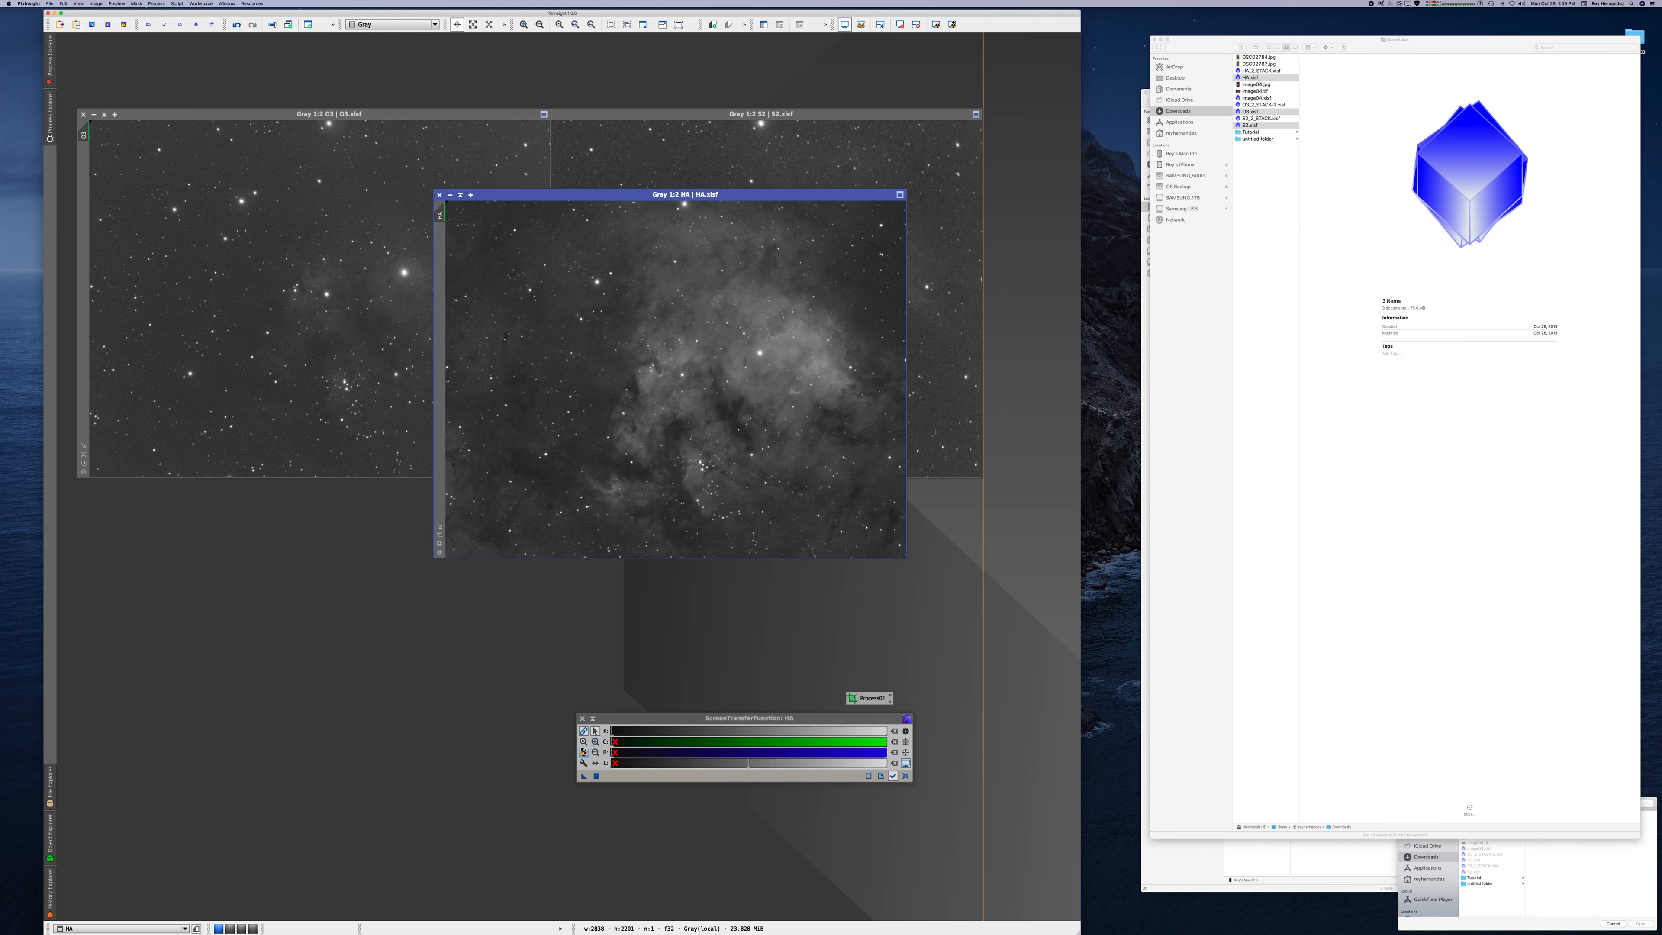
left_click(51, 114)
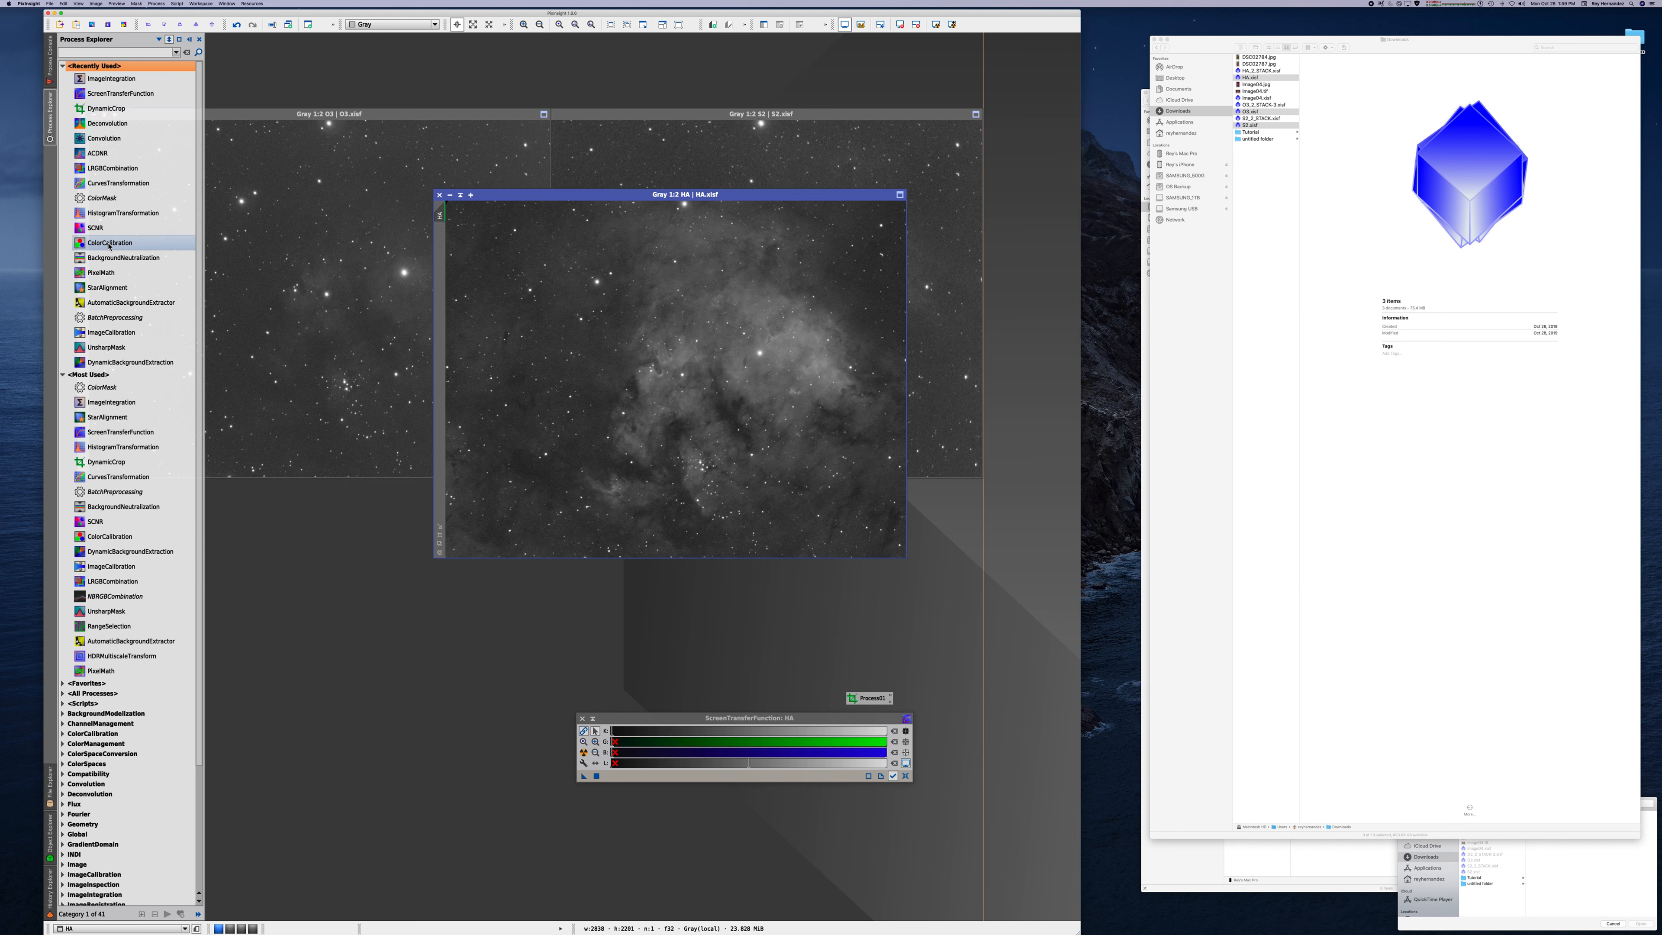
double_click(109, 212)
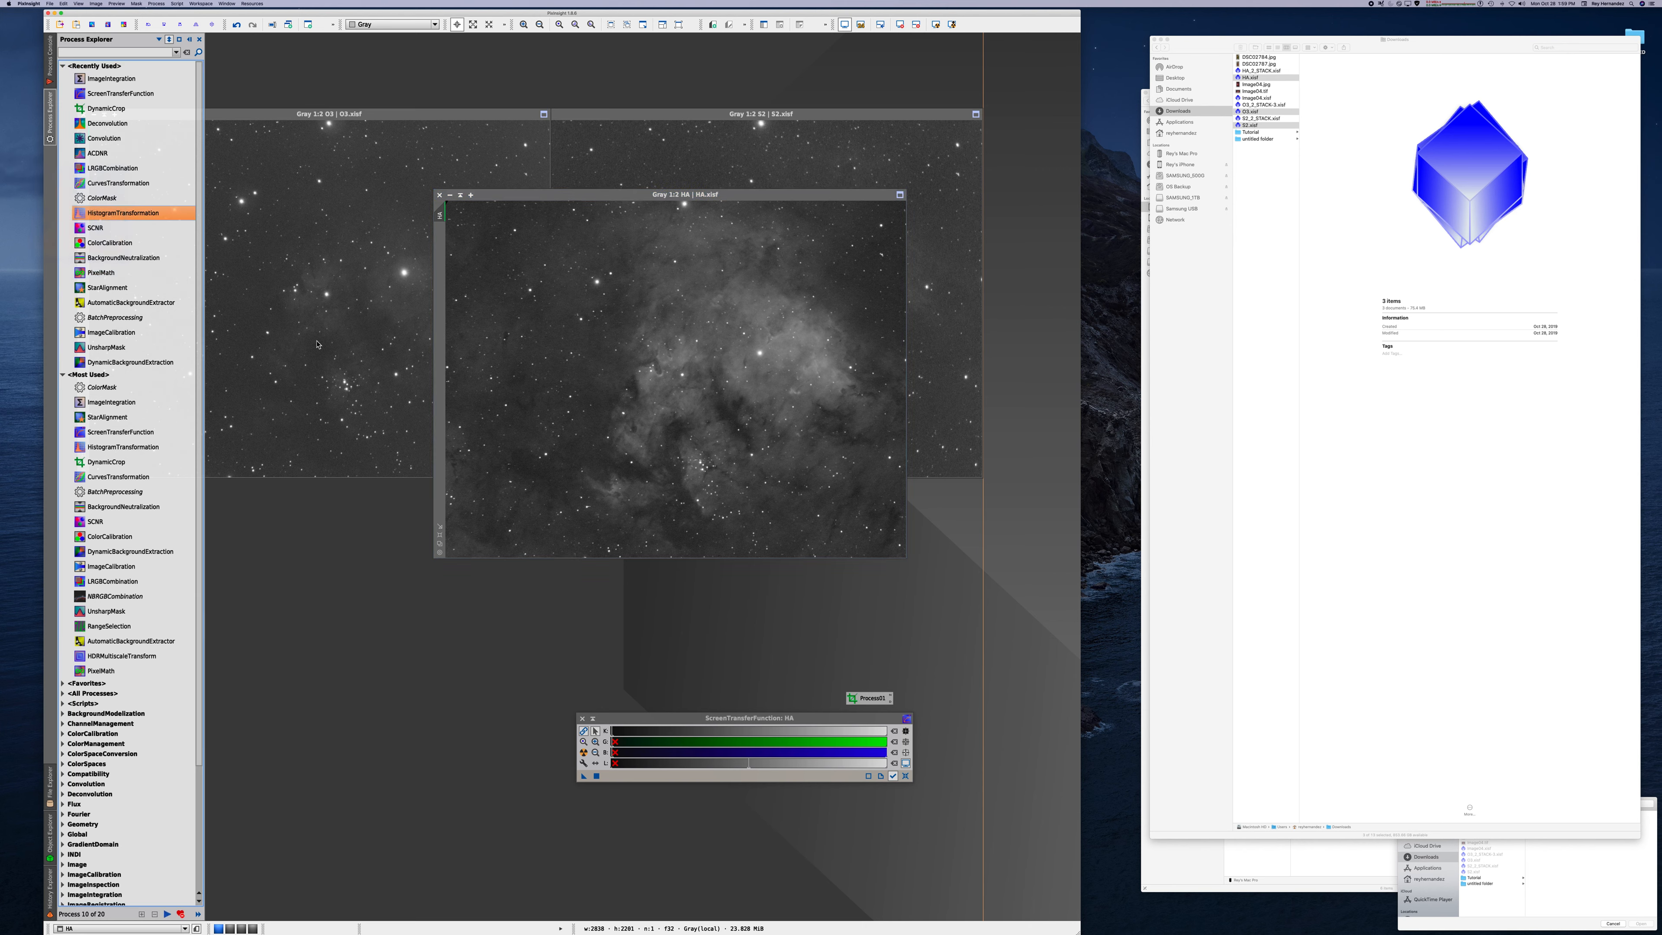
left_click_drag(897, 289, 1180, 267)
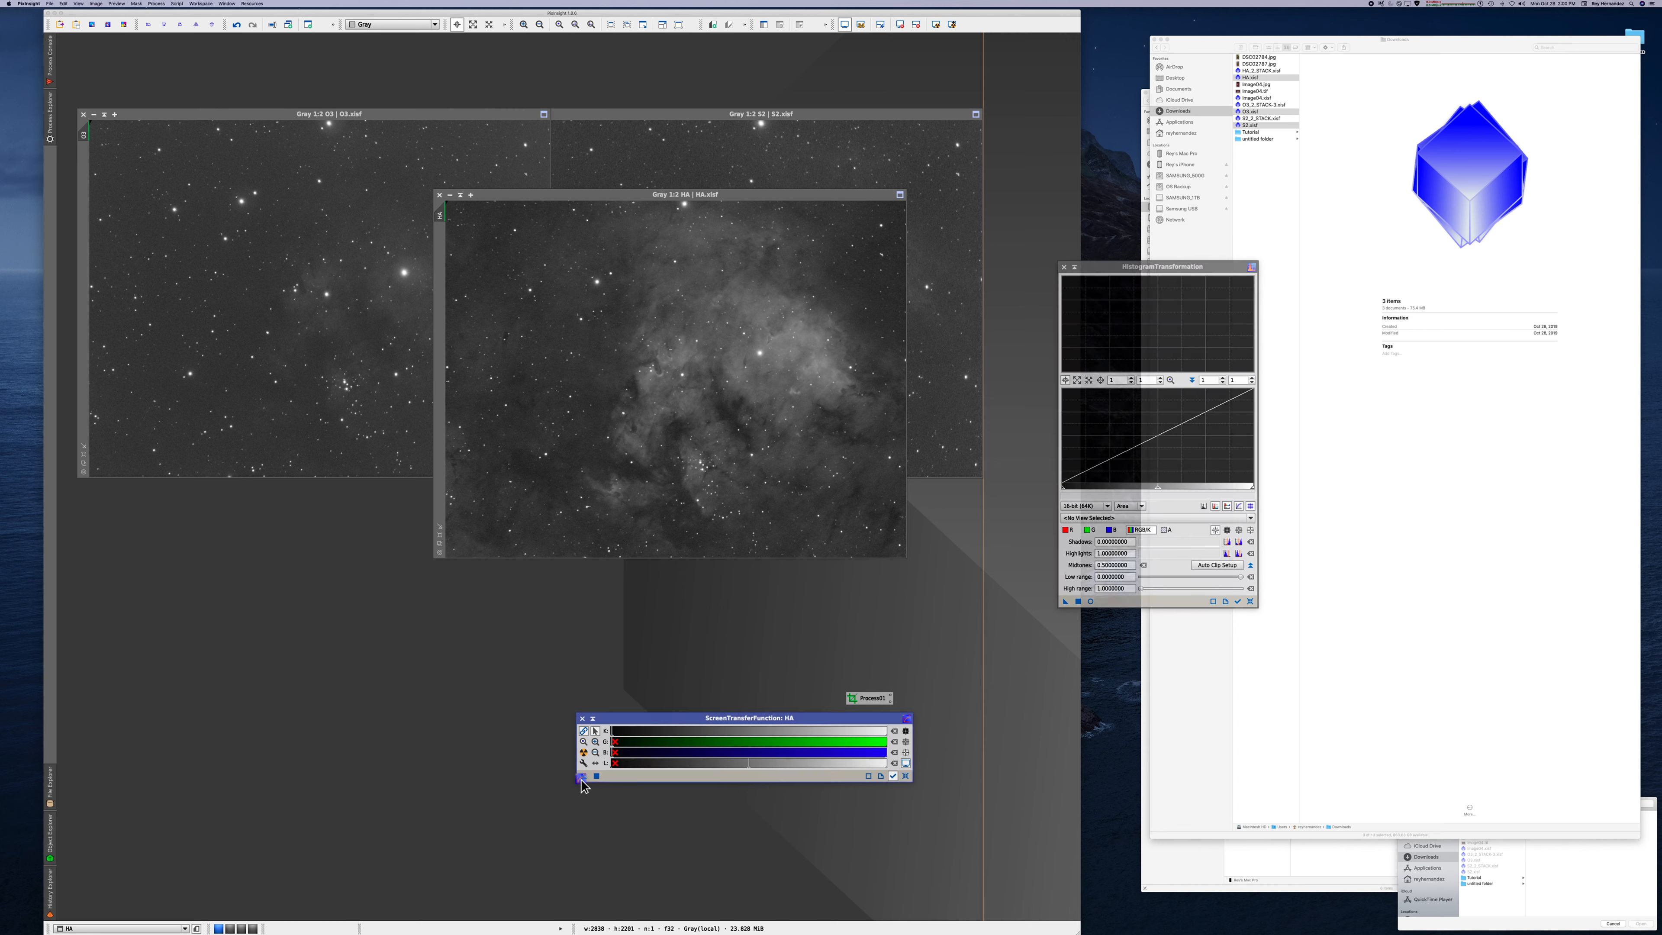
- Transfer the HA screen stretch to HistogramTransformation, apply it permanently to the HA image, and reset that image's ScreenTransferFunction
left_click(1103, 626)
left_click_drag(1103, 626, 725, 404)
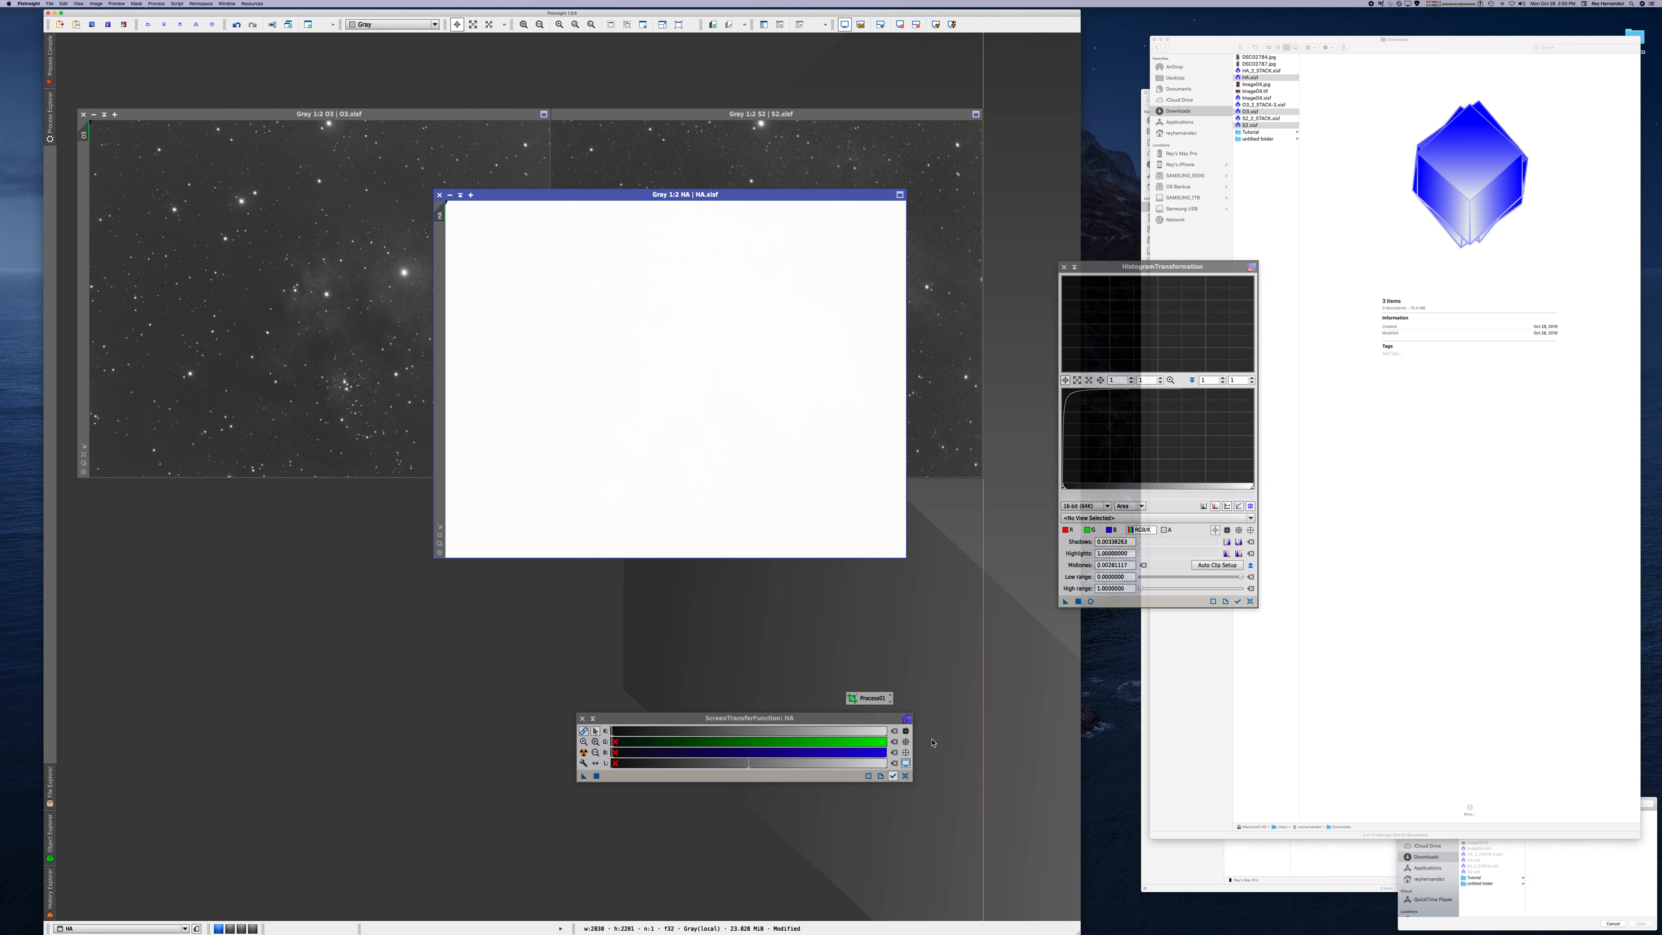
left_click(908, 764)
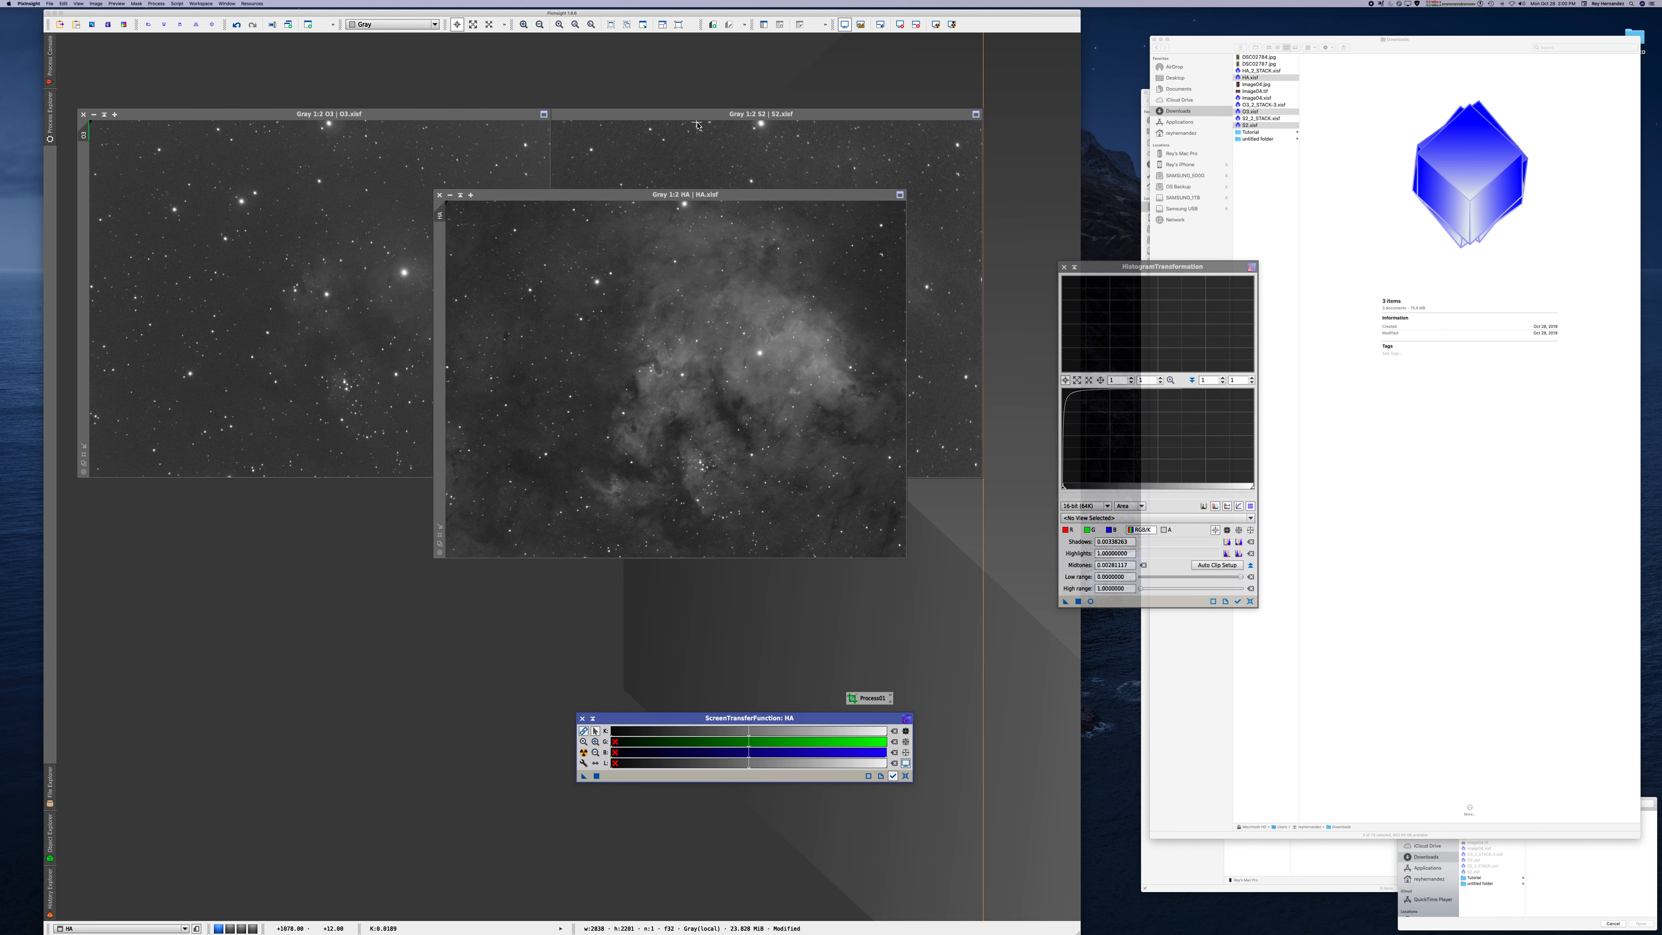
- Auto-stretch the S2 image, make the stretch permanent through HistogramTransformation, and reset its screen stretch
left_click(698, 125)
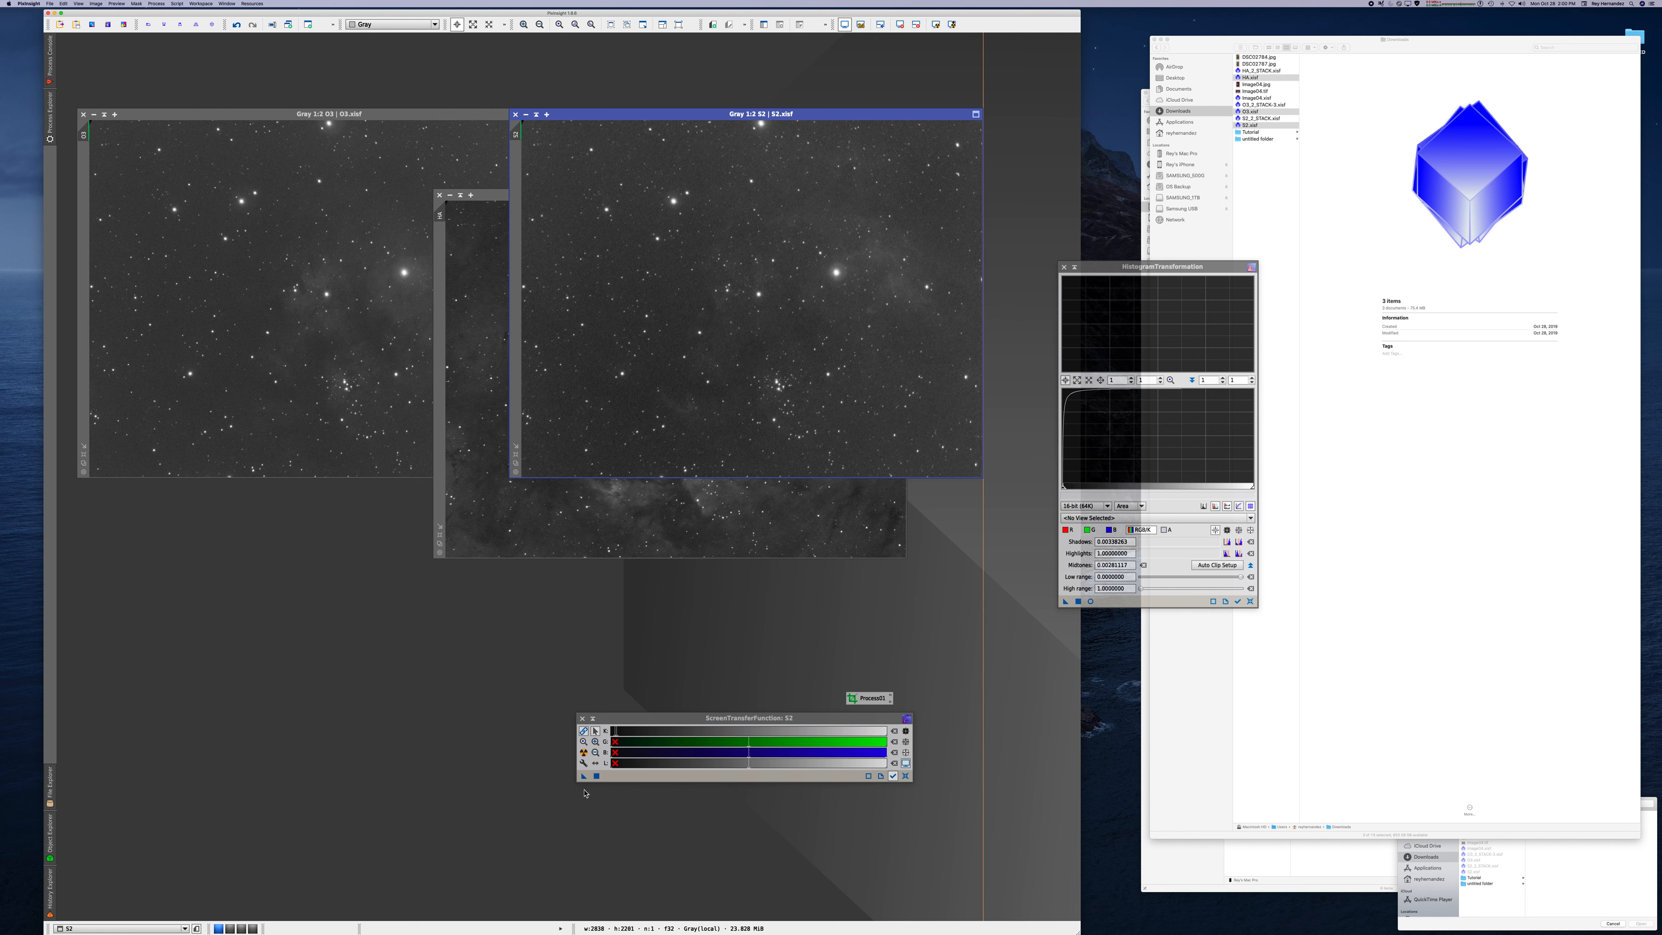
left_click(906, 776)
left_click(583, 752)
left_click(617, 751)
left_click_drag(616, 751, 614, 752)
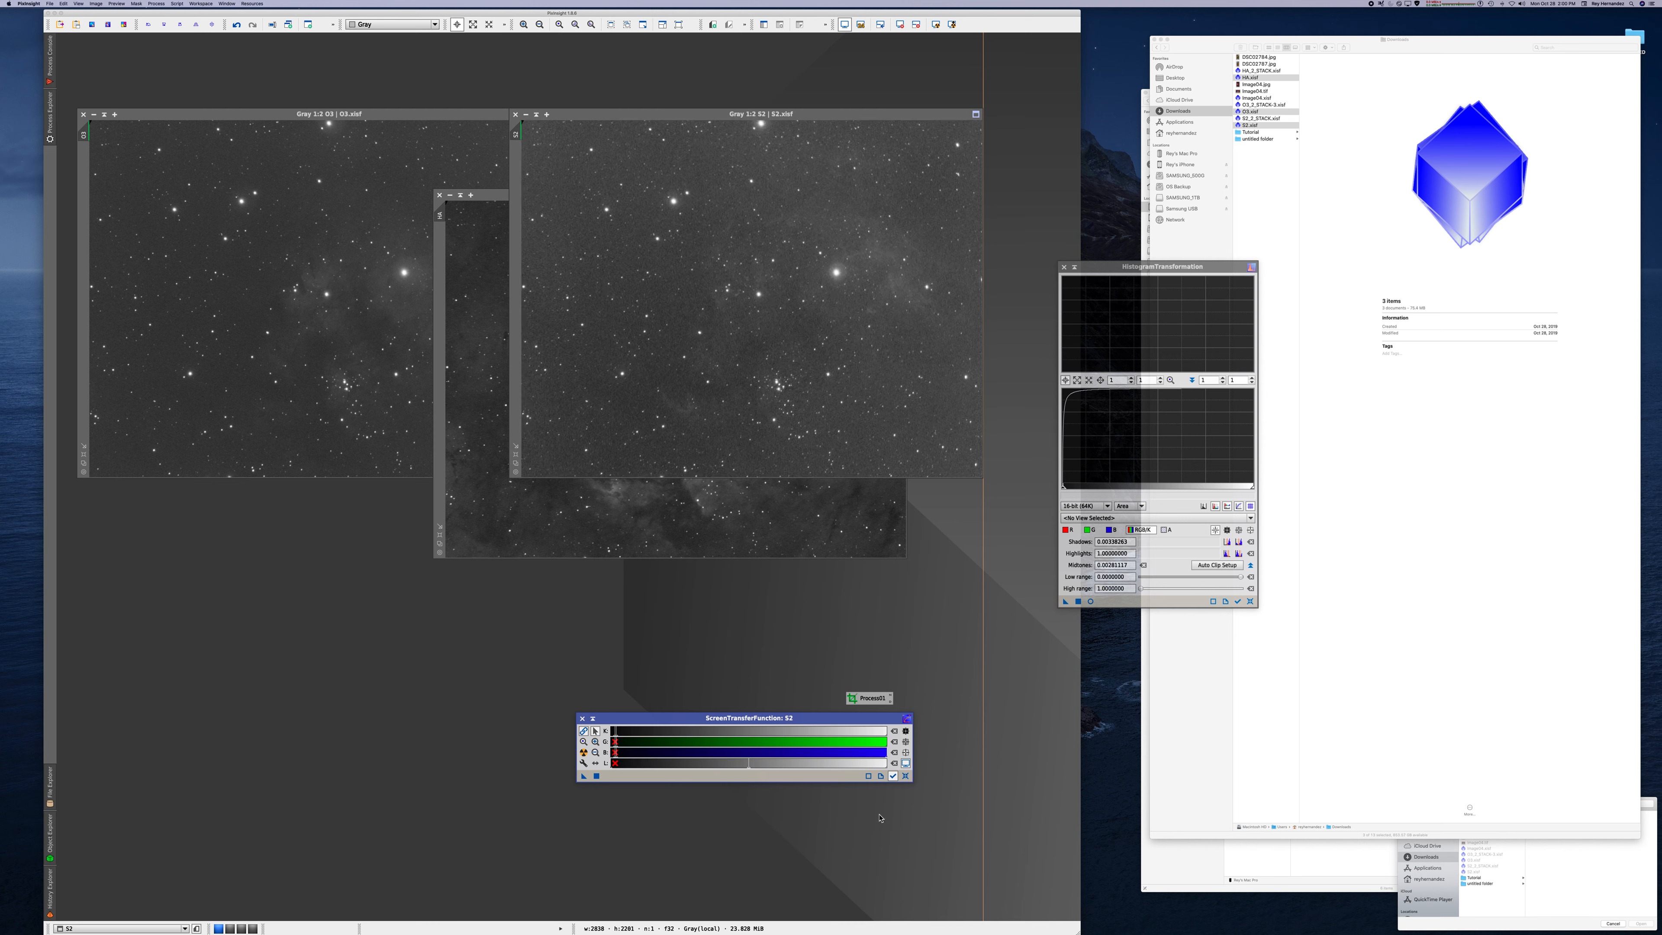
left_click(906, 776)
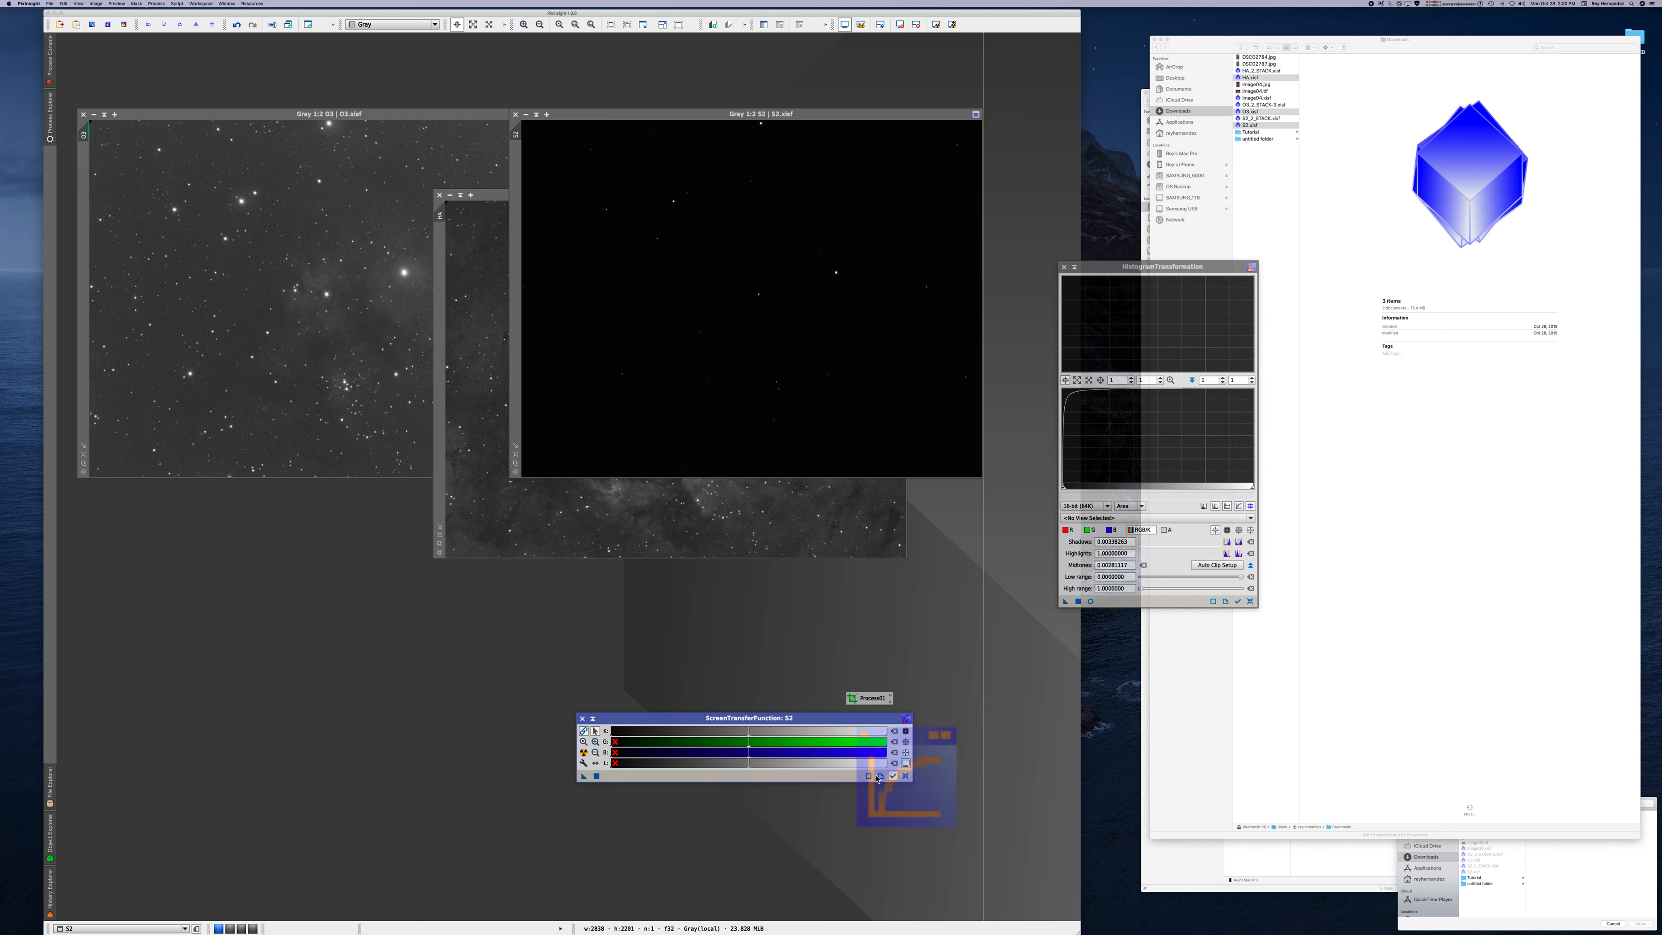
left_click(583, 752)
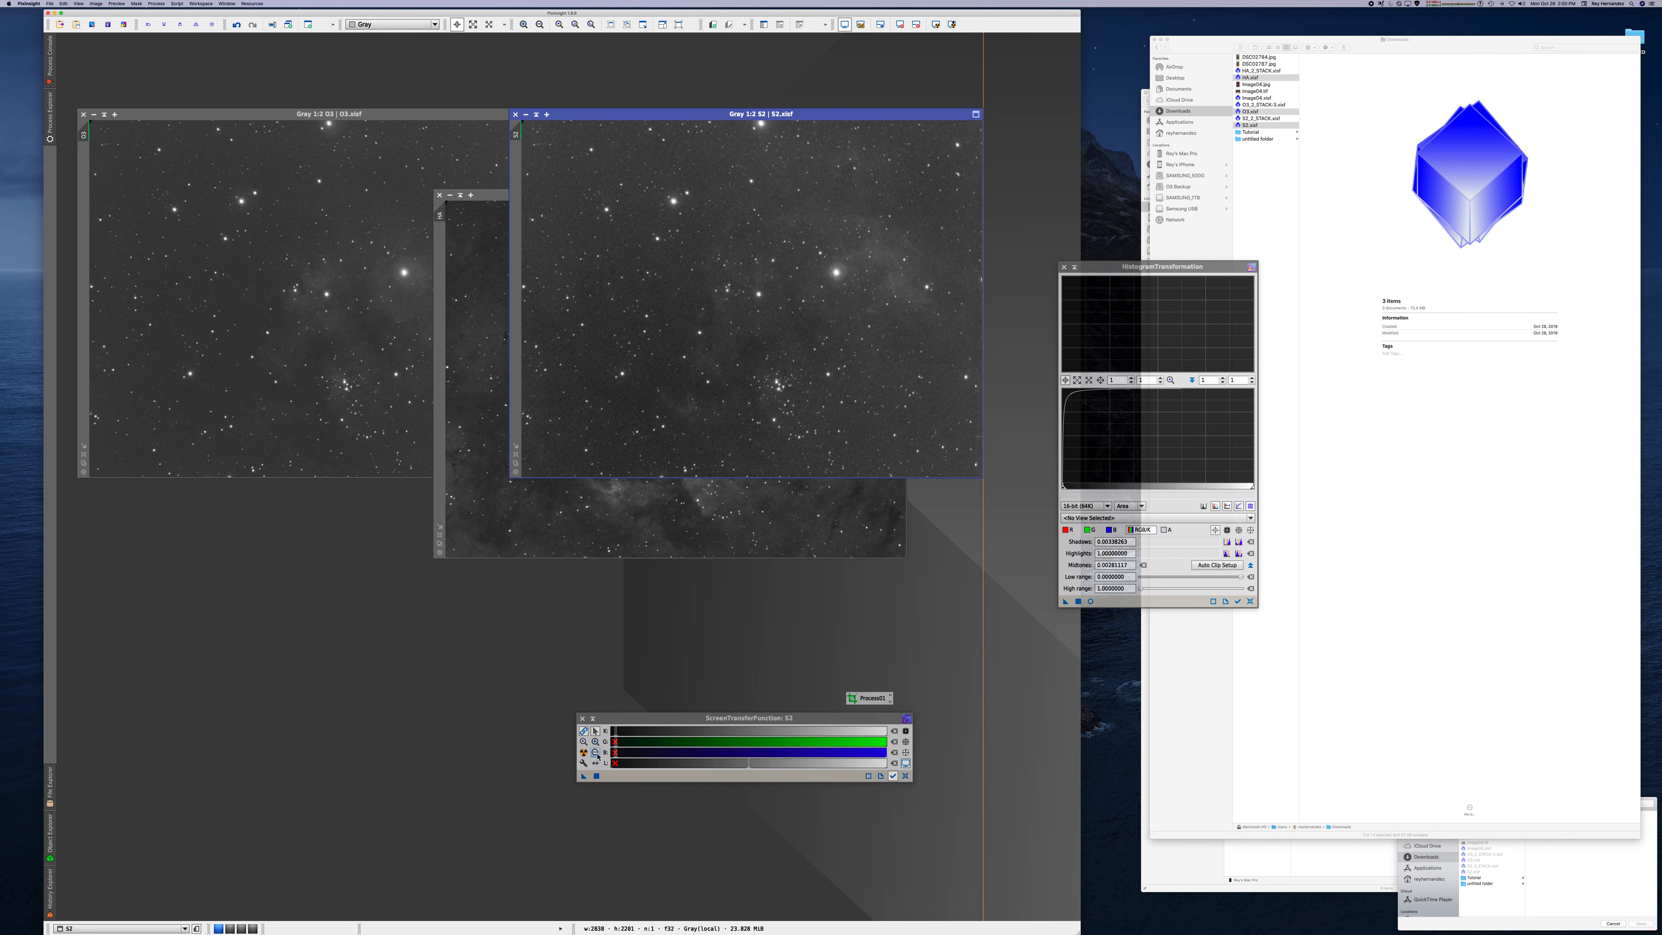
left_click_drag(583, 776, 799, 391)
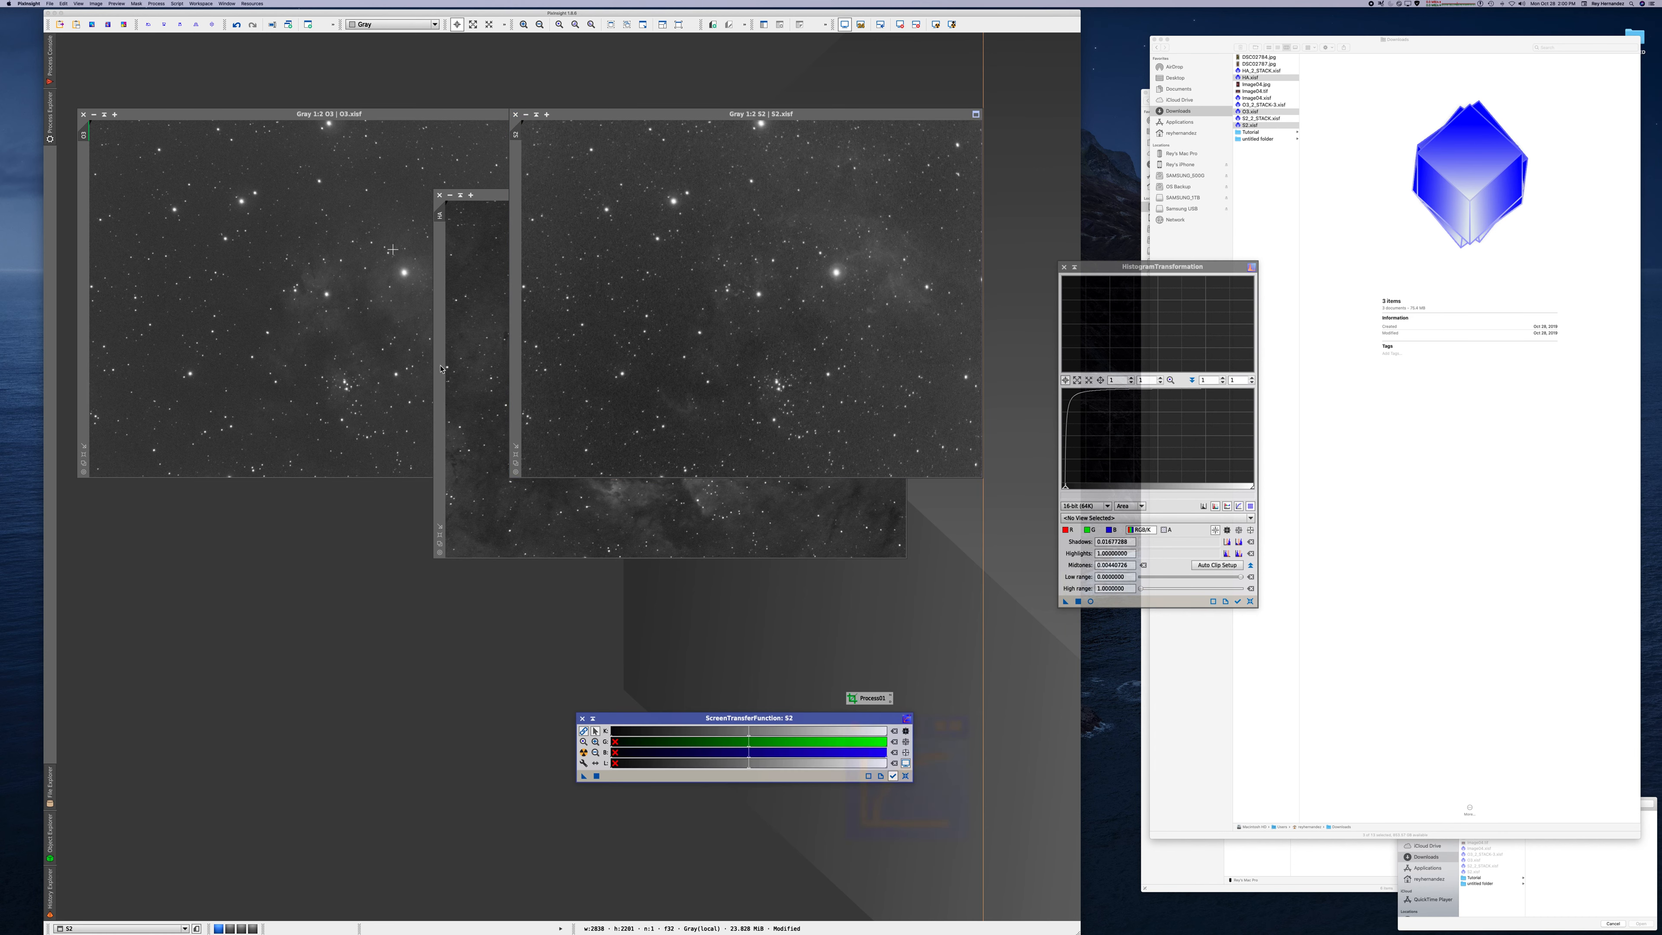
- Make the O3 image's screen stretch permanent through HistogramTransformation, reset its display stretch, and rearrange the O3 and S2 windows
left_click_drag(367, 114, 560, 237)
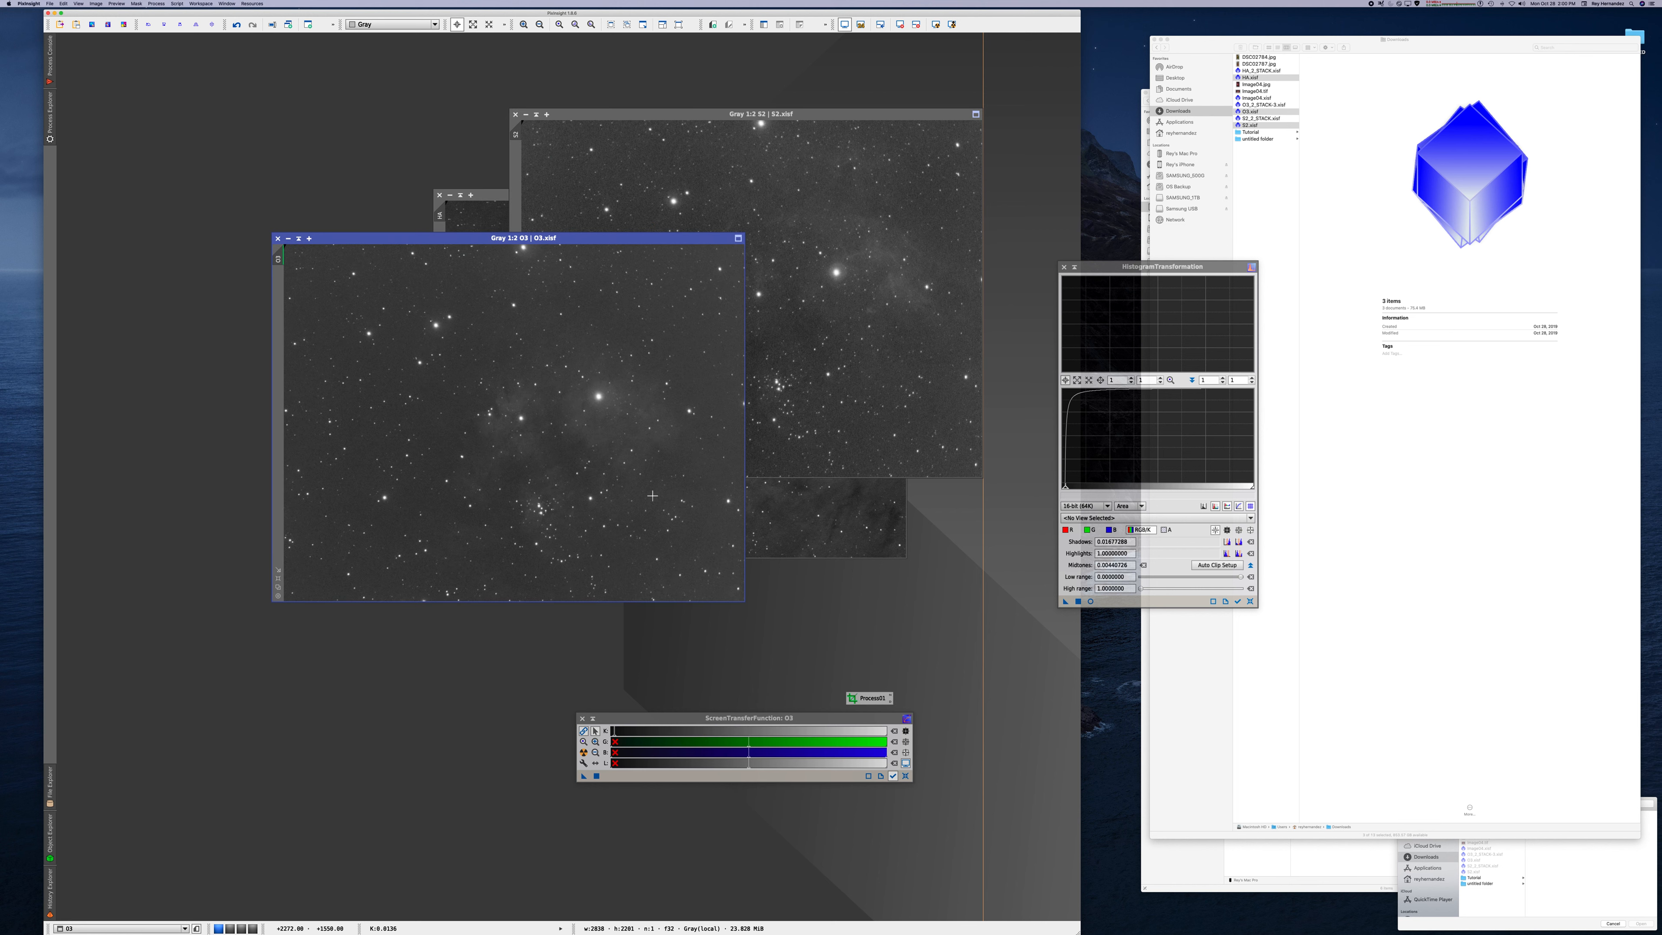
left_click_drag(583, 777, 598, 442)
left_click(905, 776)
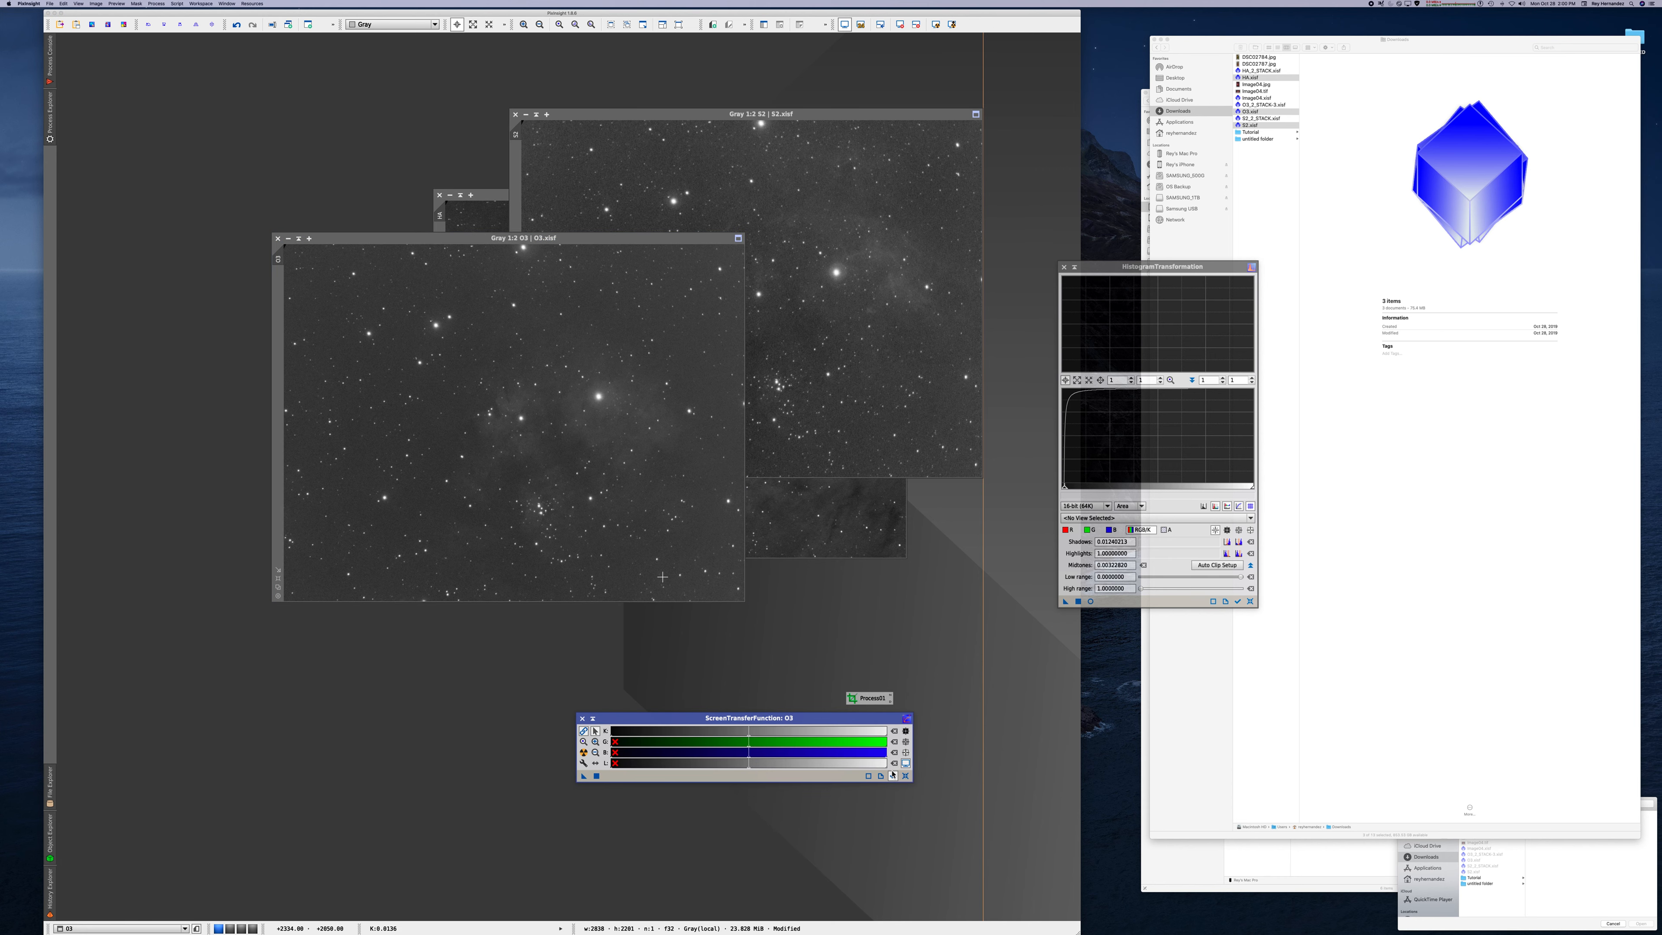
left_click_drag(603, 243, 431, 170)
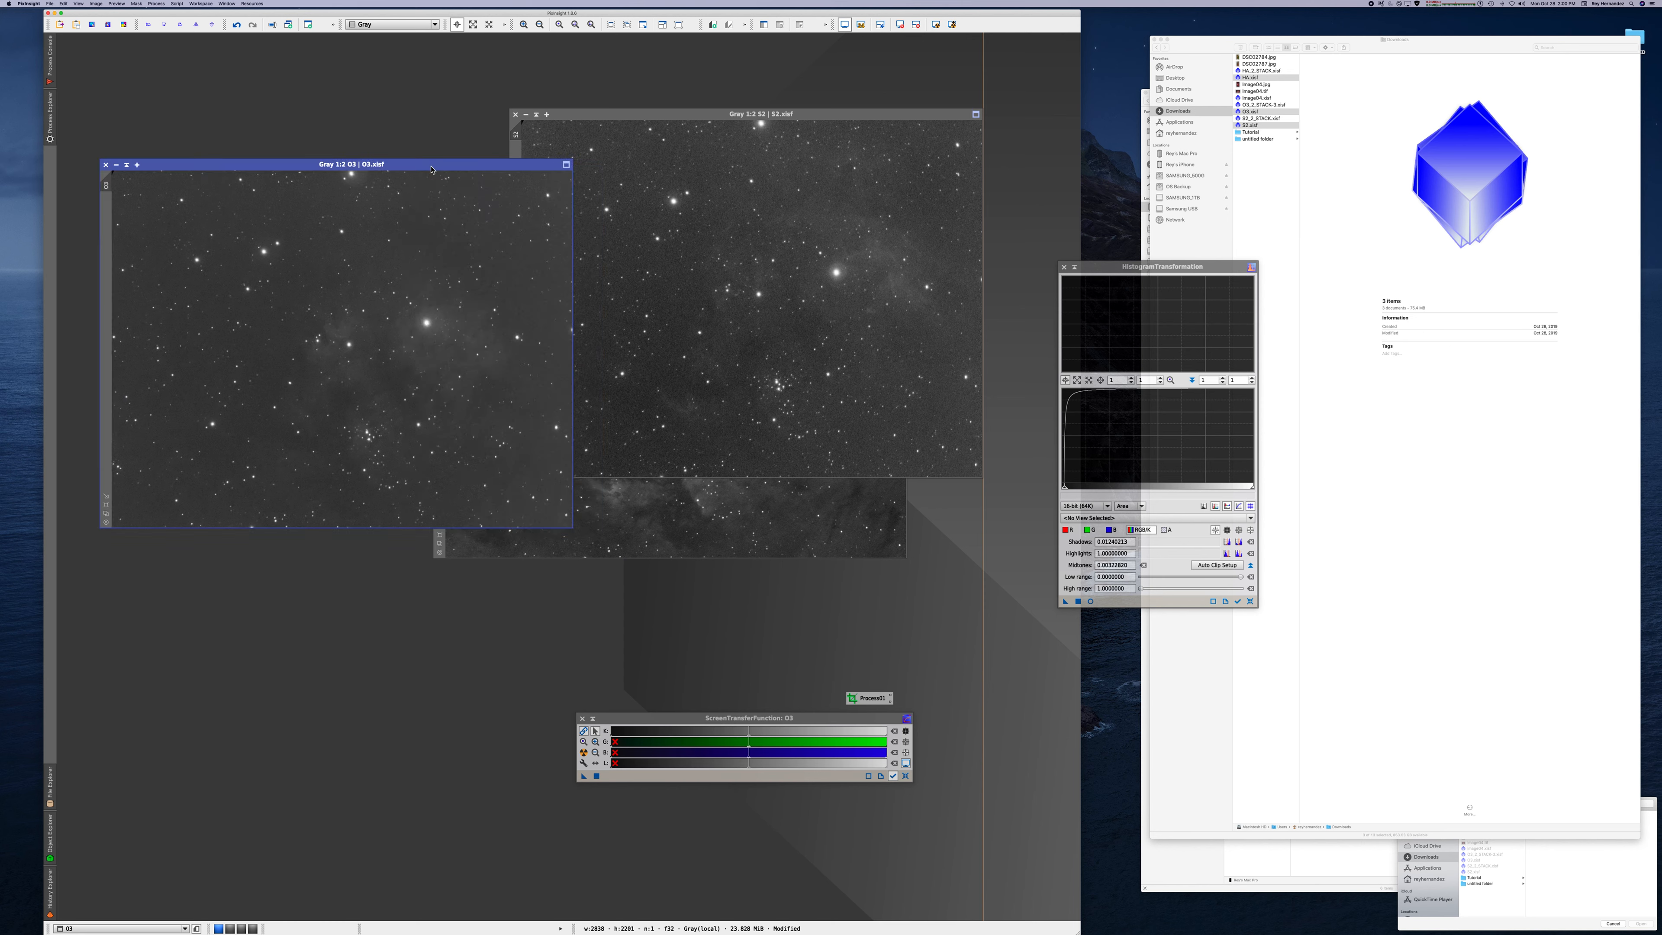
left_click_drag(753, 115, 696, 87)
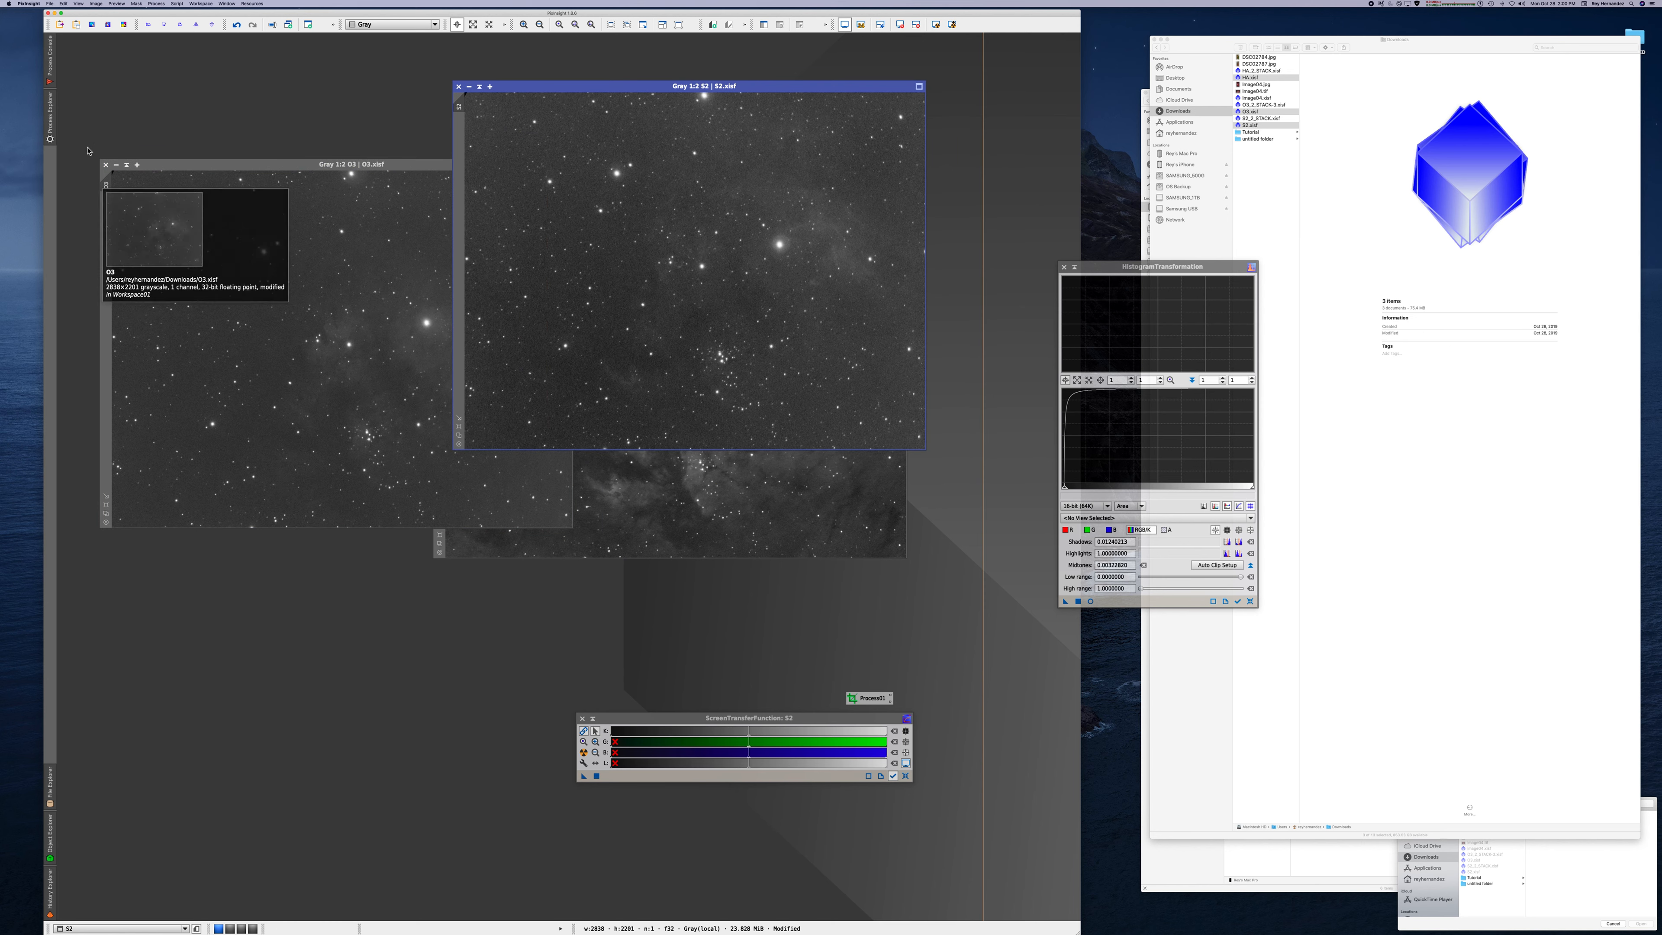
- Open PixelMath and turn off the single RGB/K expression so each channel takes its own expression
left_click(49, 122)
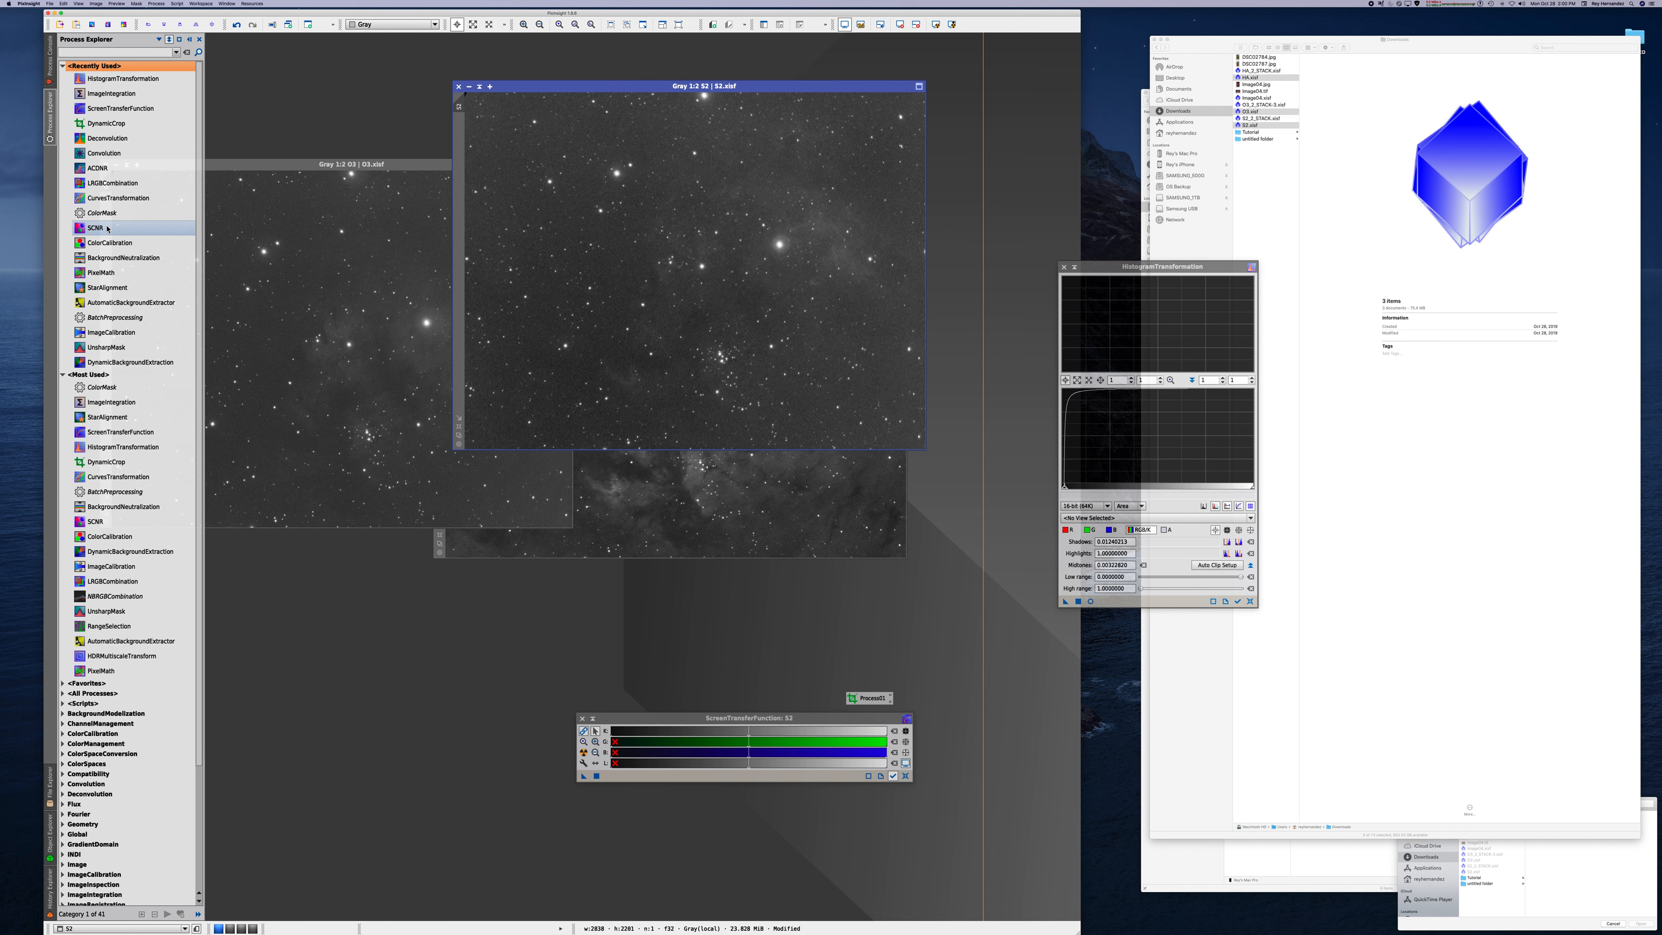
double_click(102, 273)
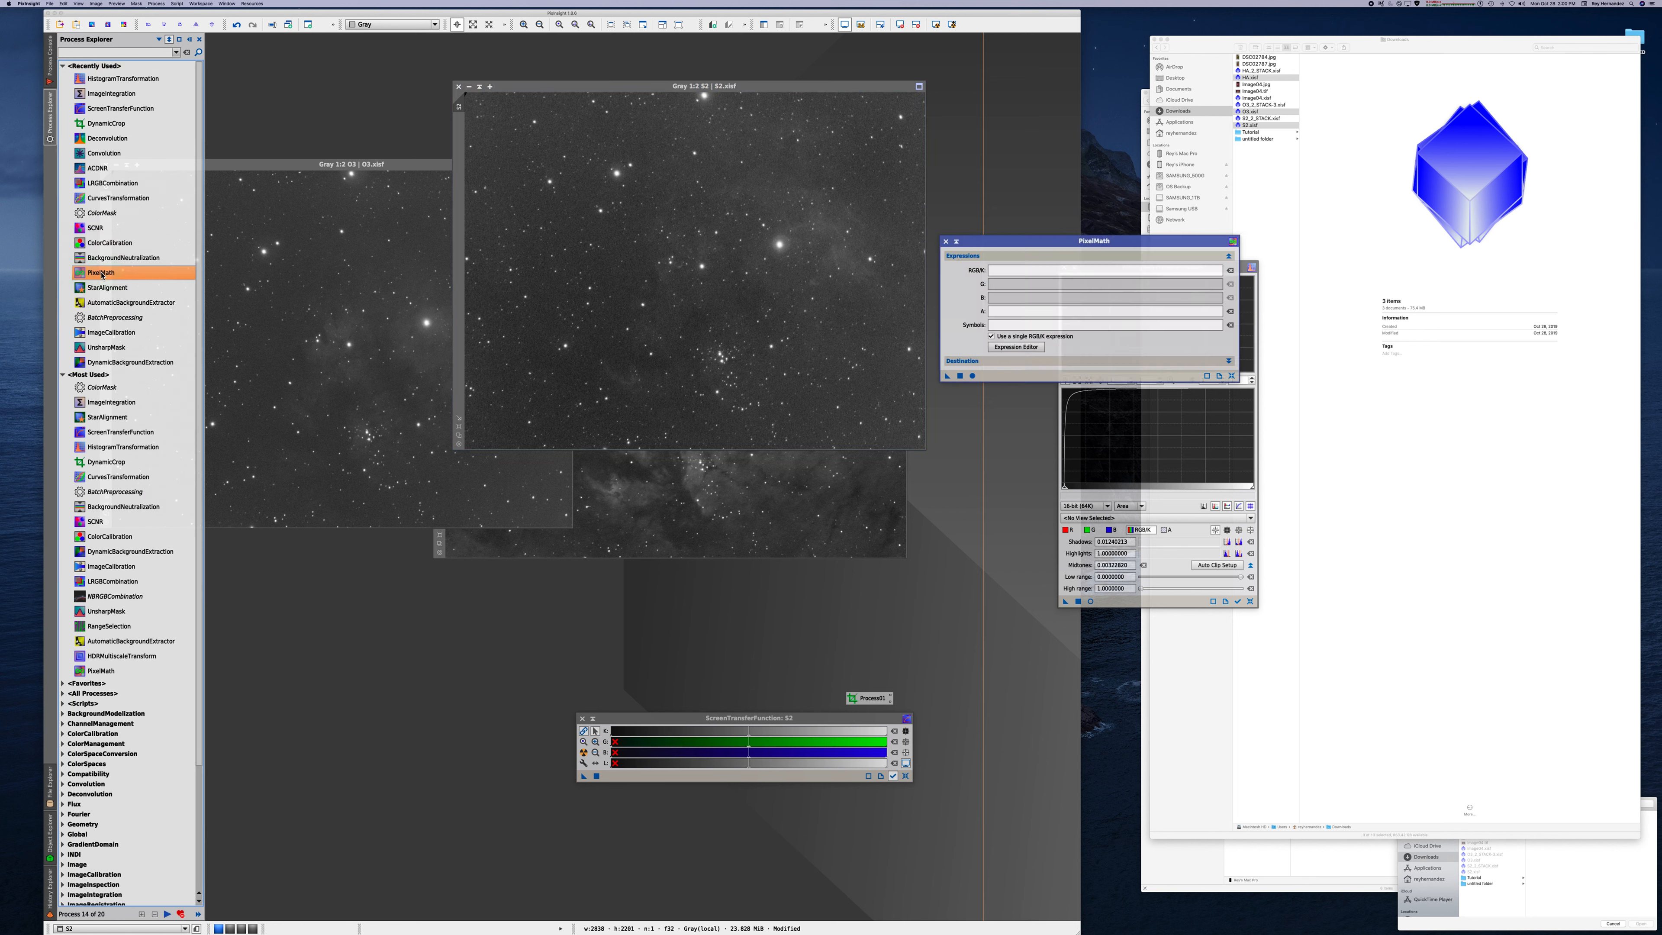
left_click_drag(1119, 246, 1016, 378)
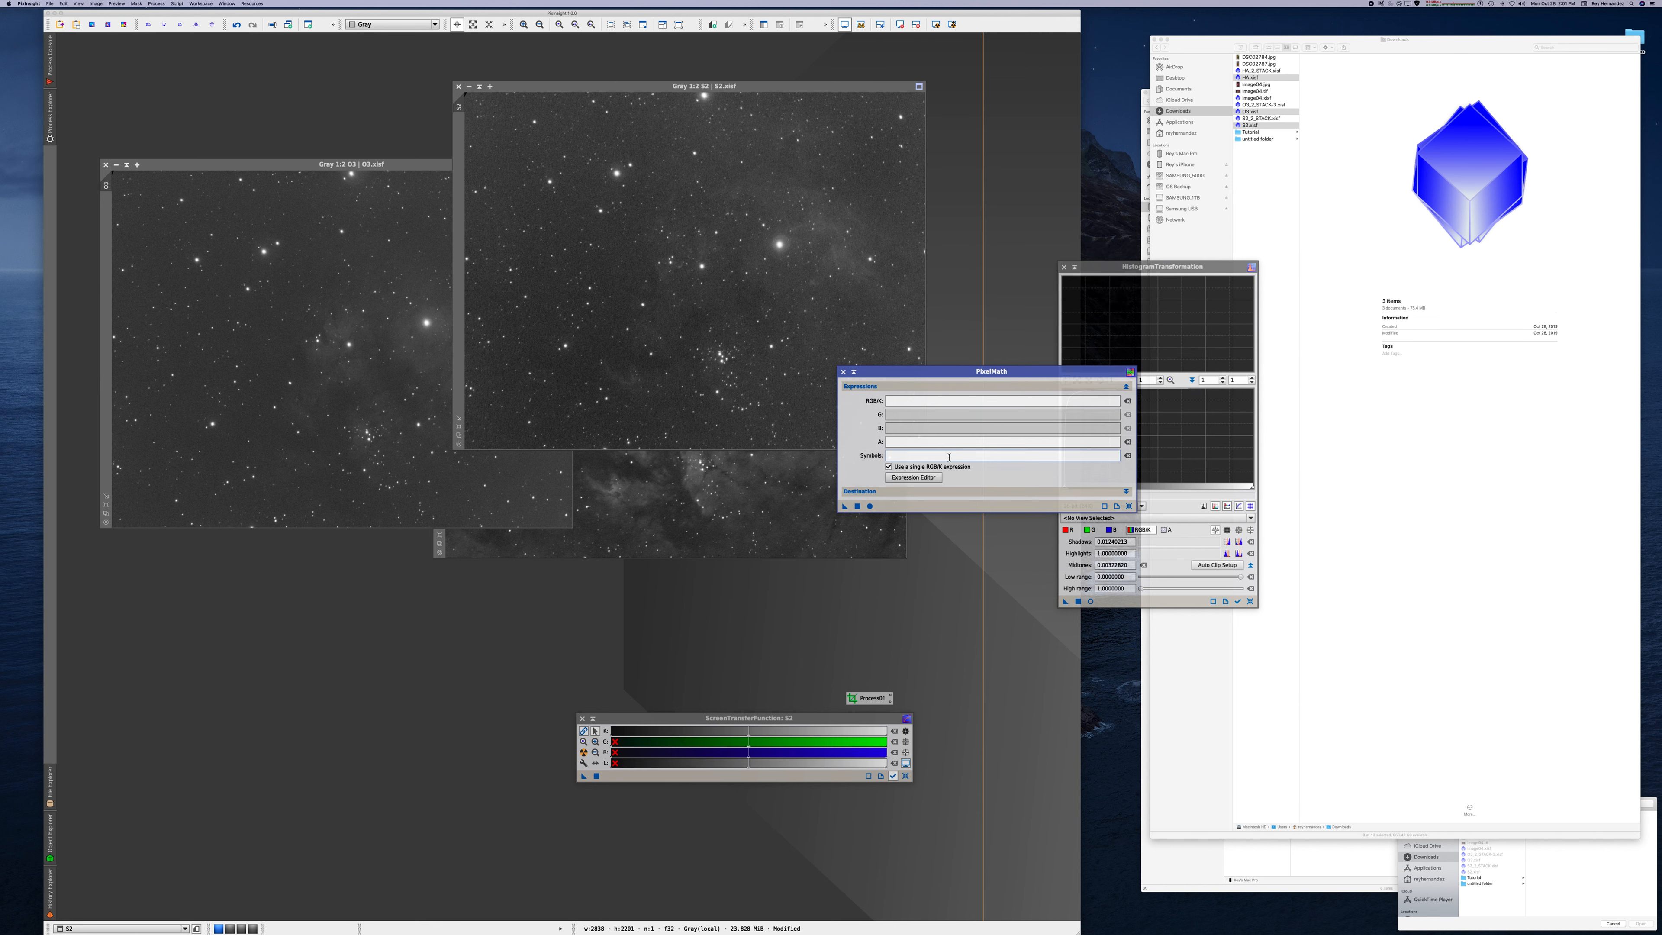
left_click(907, 468)
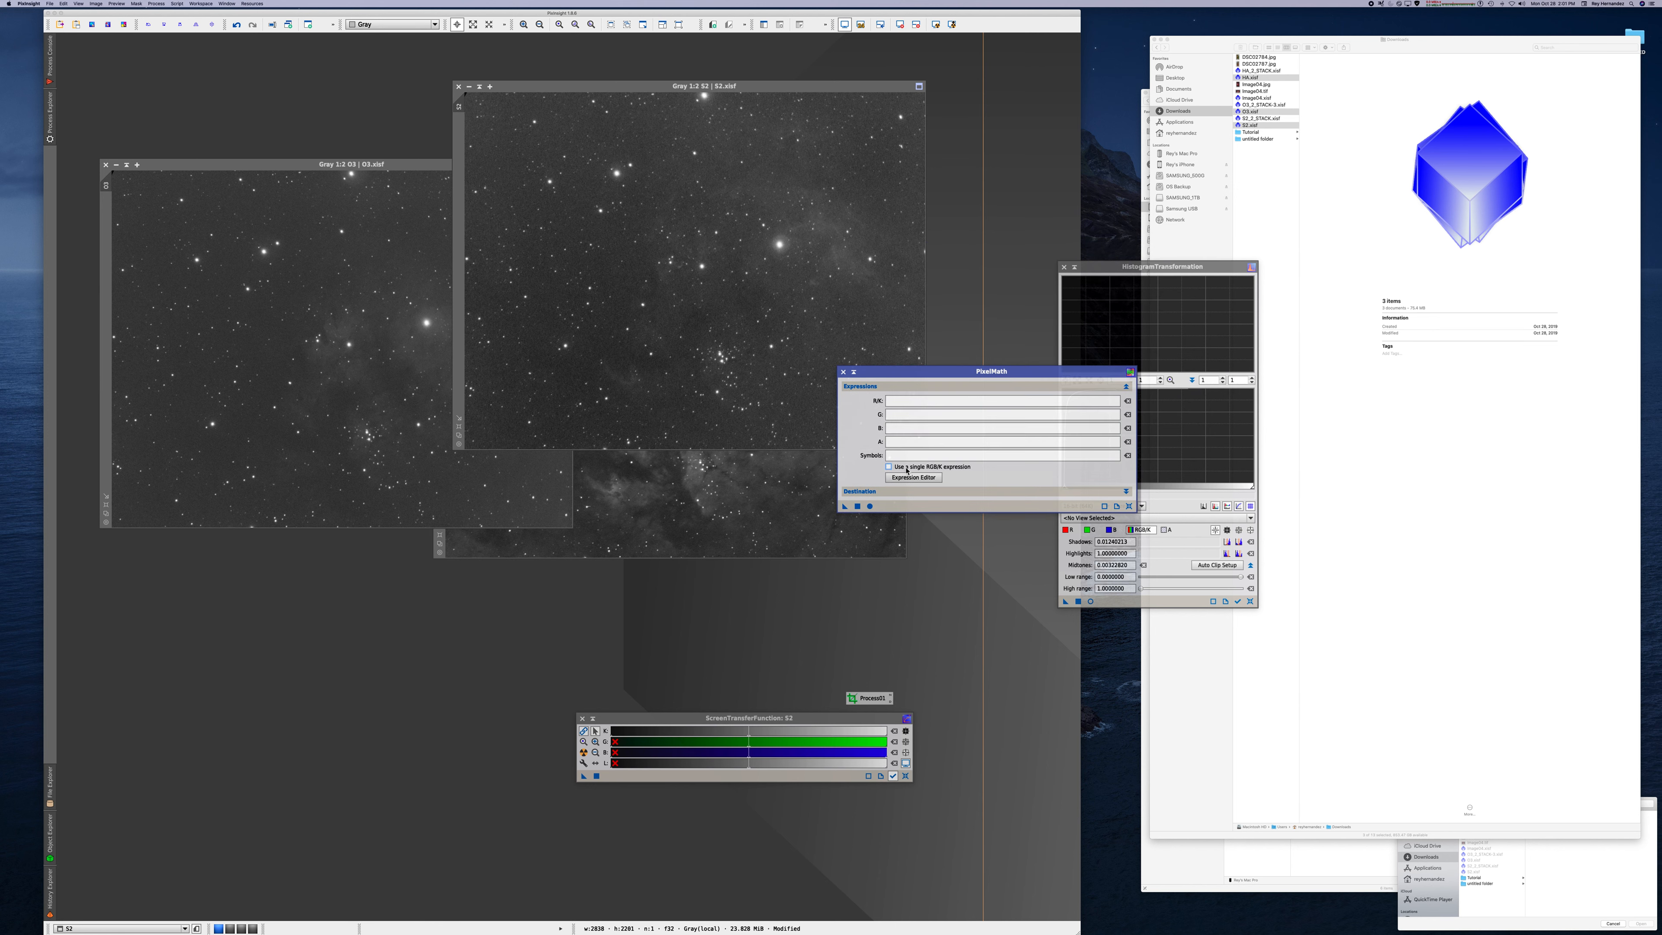
- Set the PixelMath expressions to HA for red, (S2*.8) + (HA*.2) for green and S2 for blue
left_click(906, 403)
left_click(905, 416)
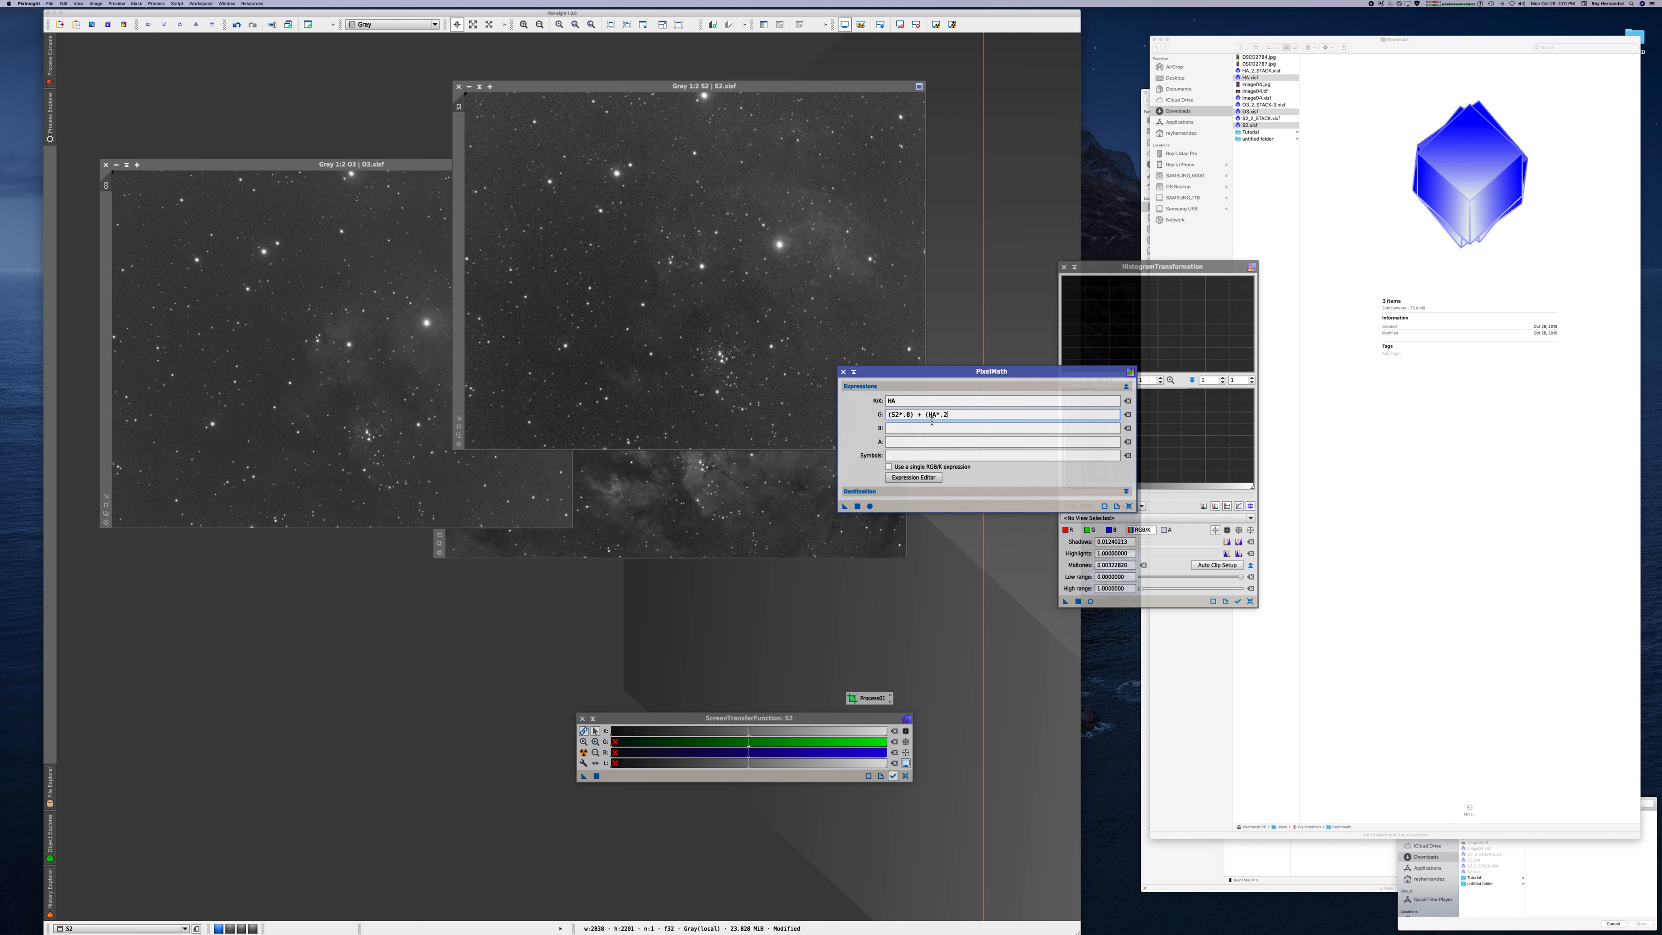
left_click(899, 428)
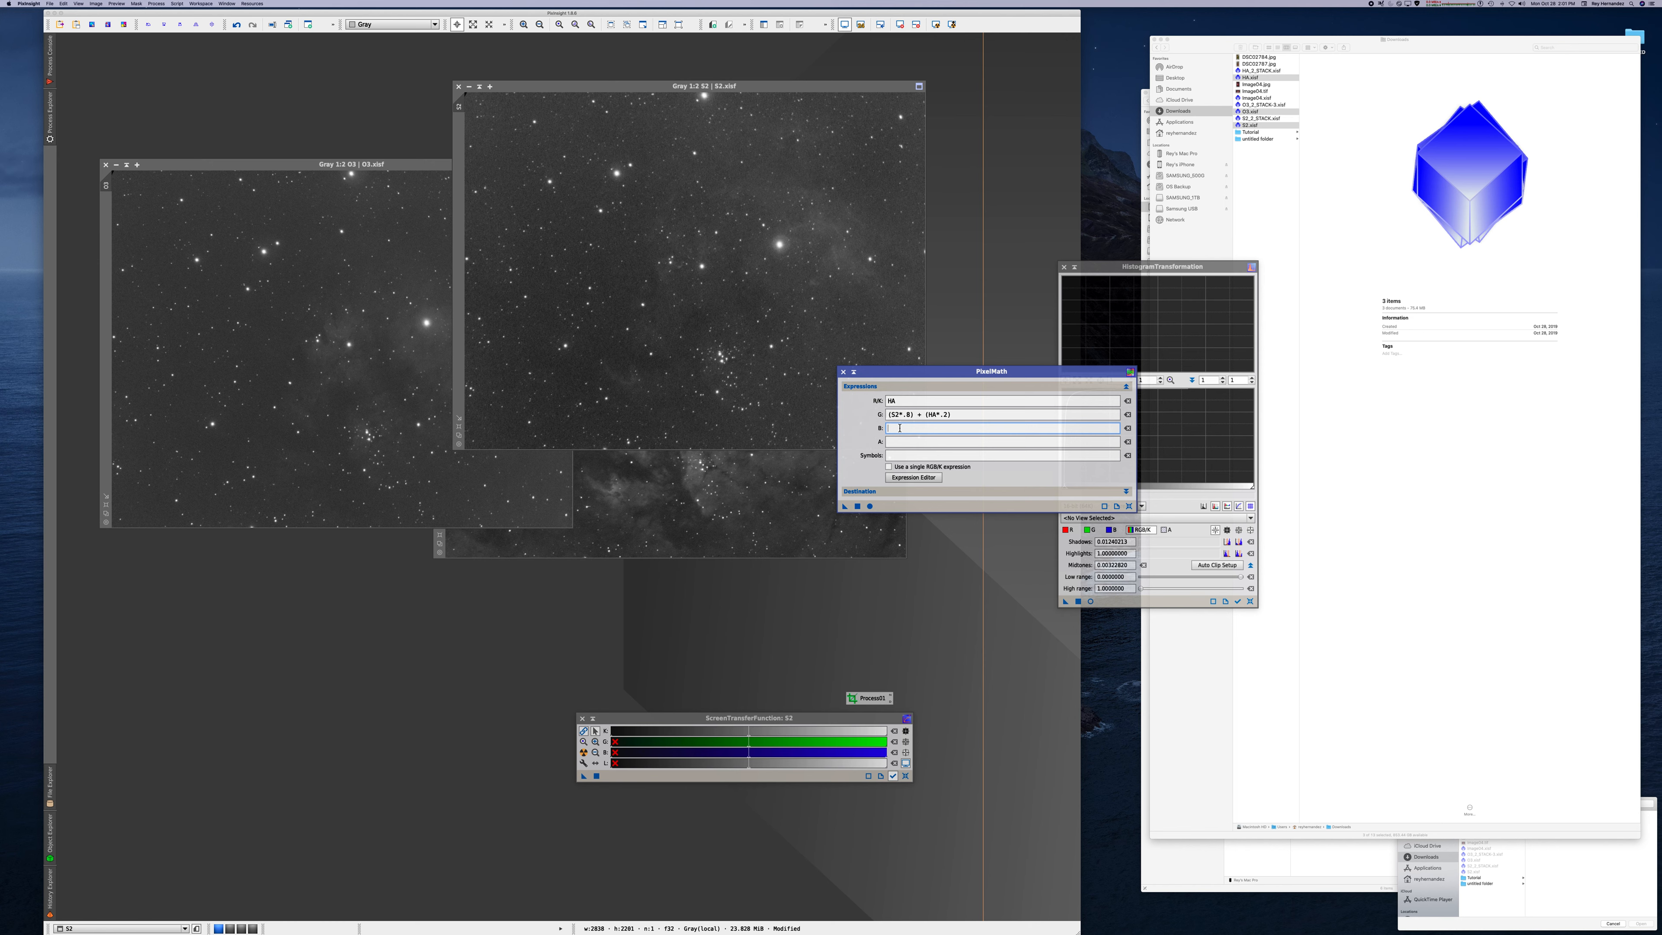
left_click(1101, 518)
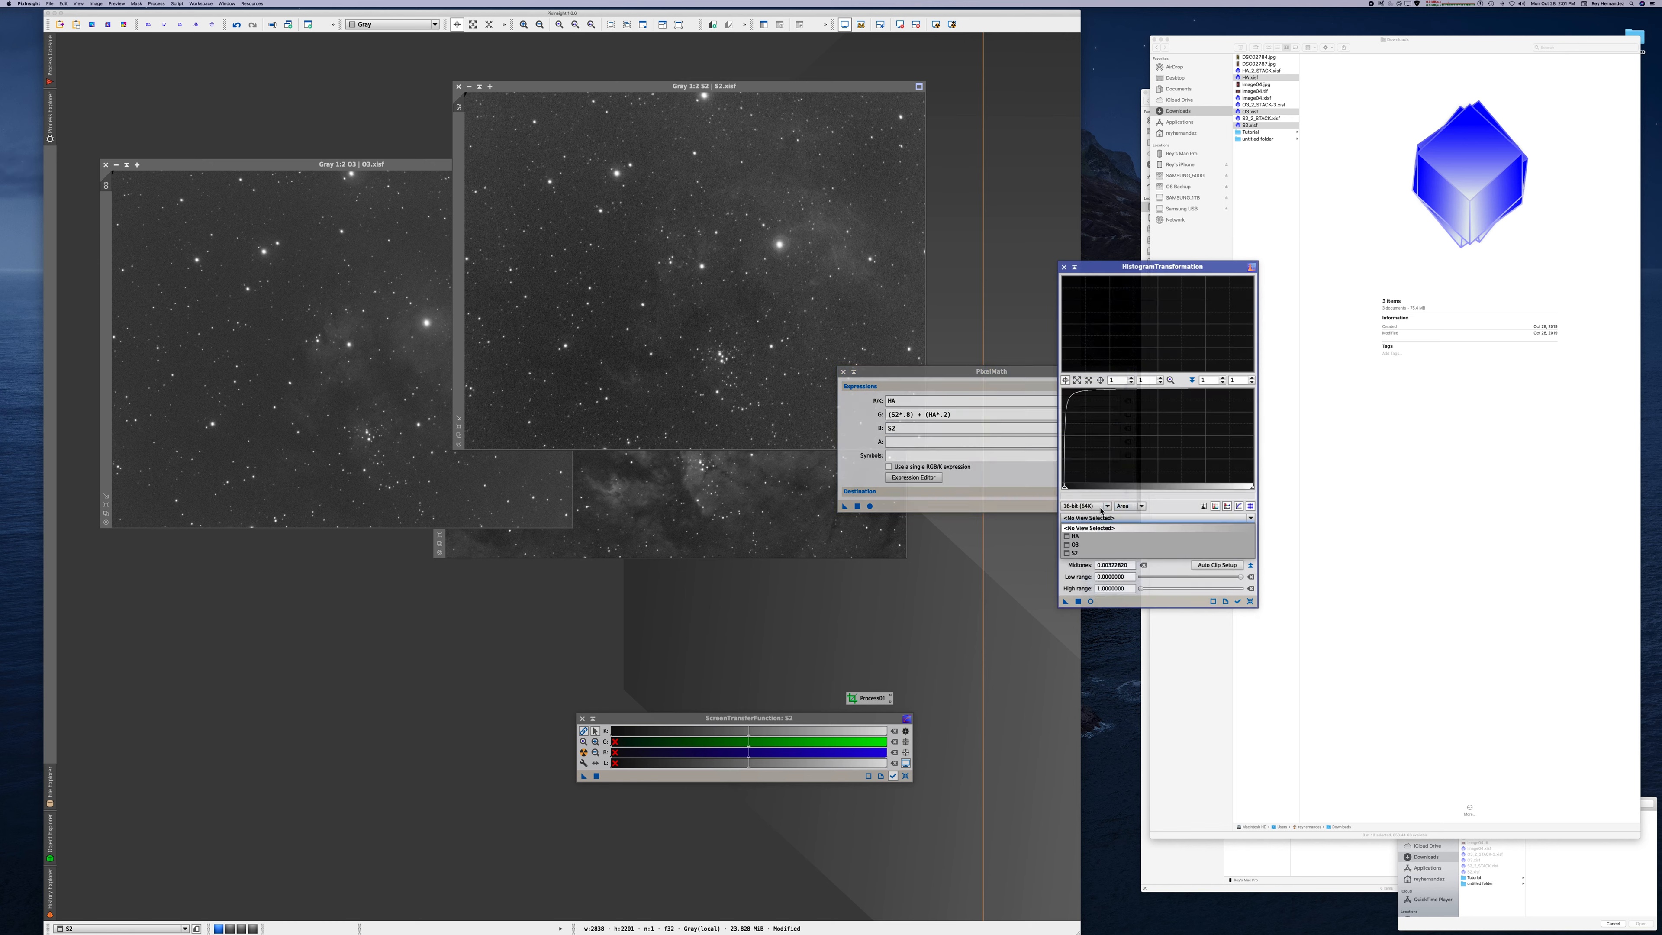
left_click(1024, 375)
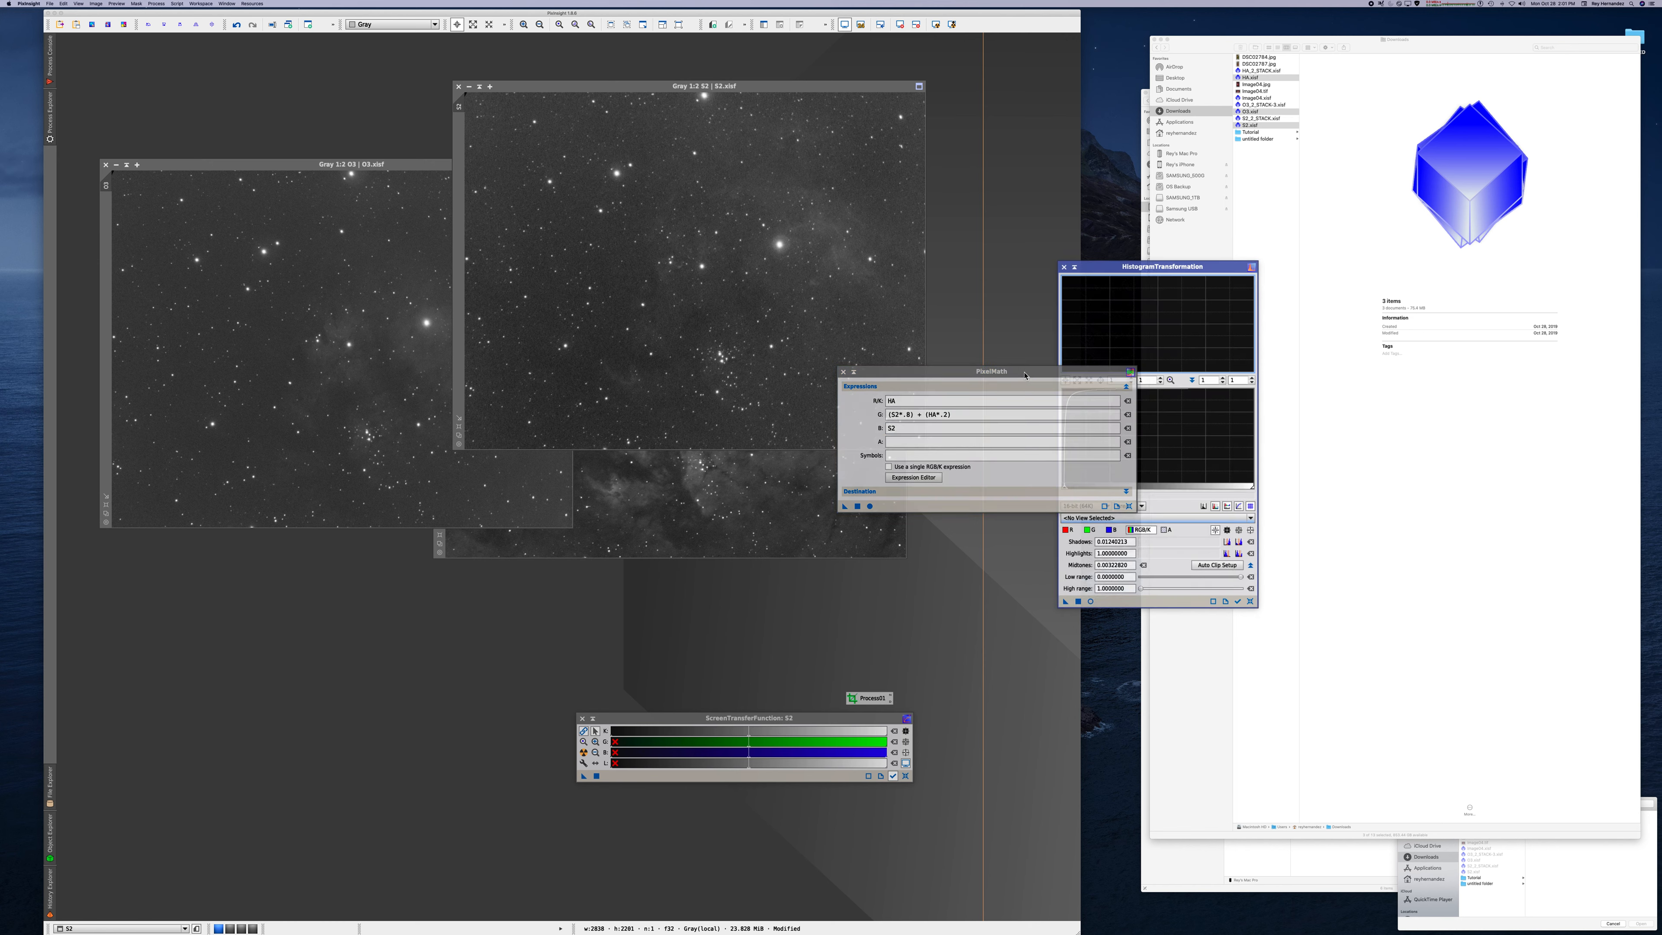
- Set the PixelMath destination to a new image in RGB Color and run the combination globally
left_click(1125, 491)
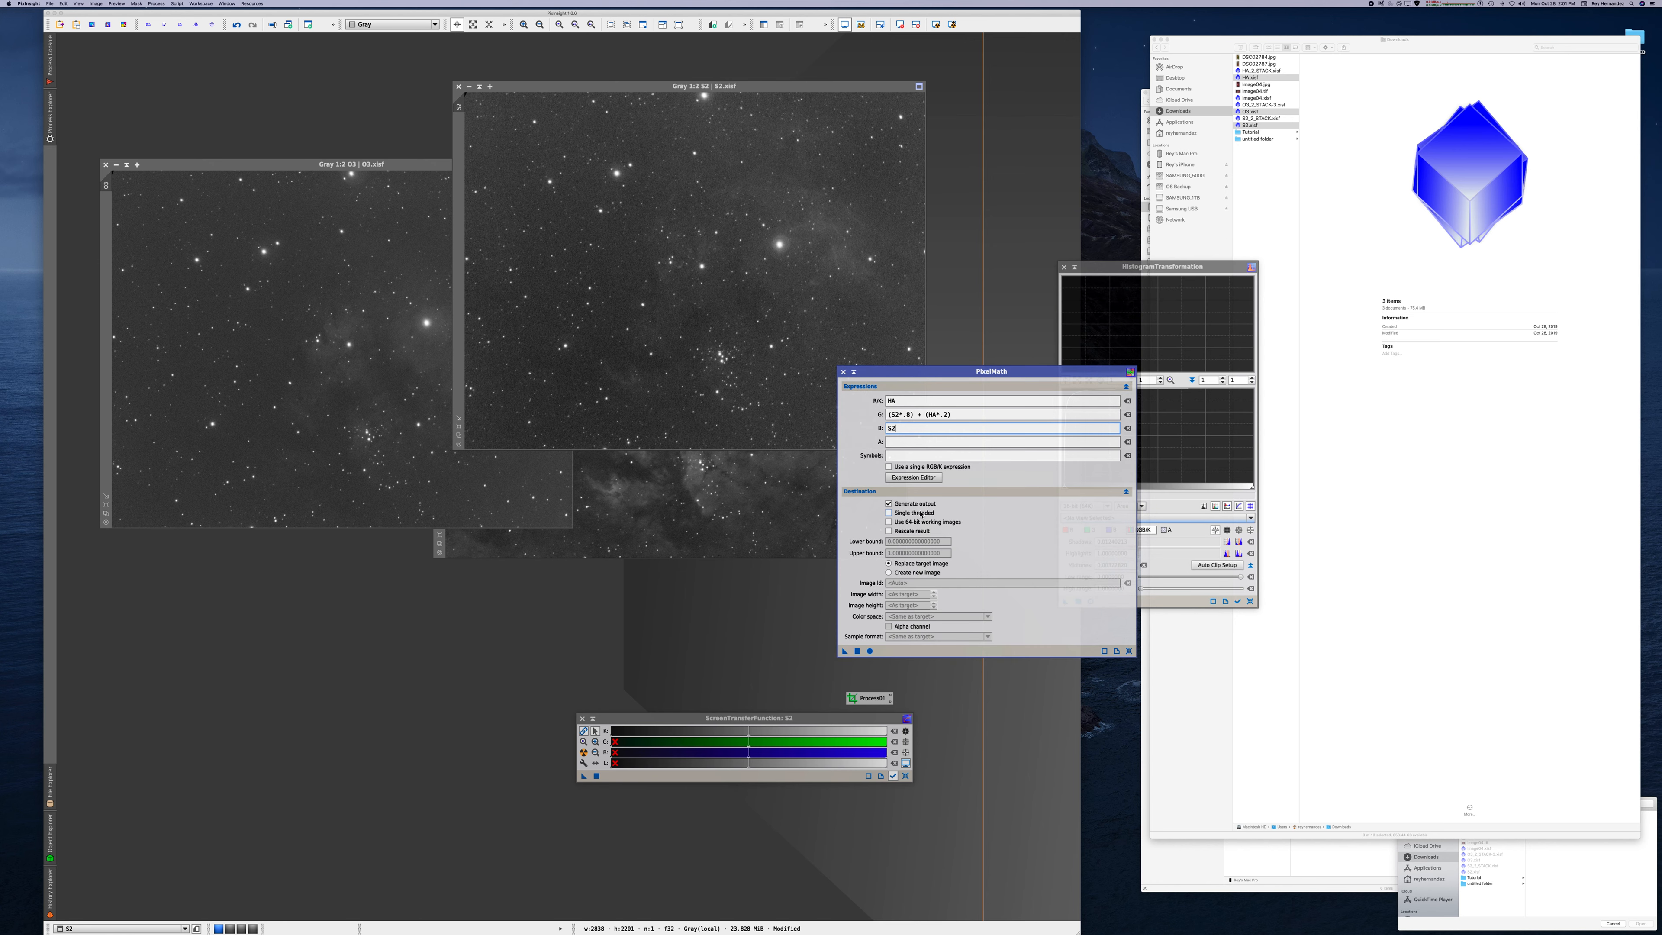
left_click(889, 573)
left_click(942, 616)
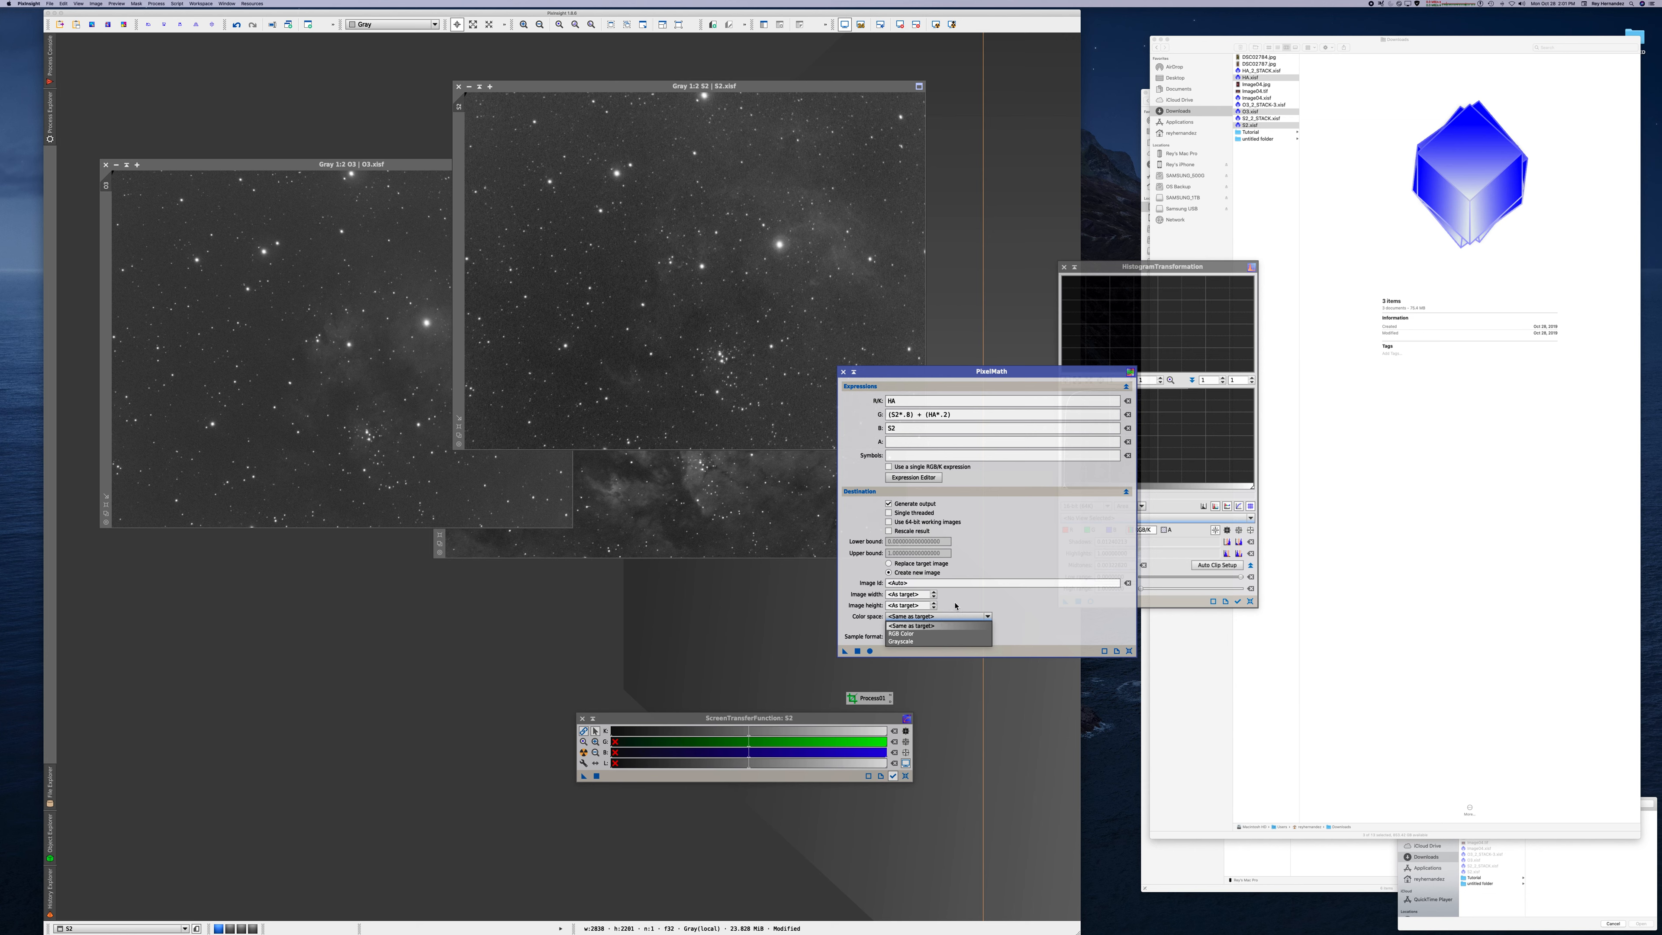
left_click(902, 633)
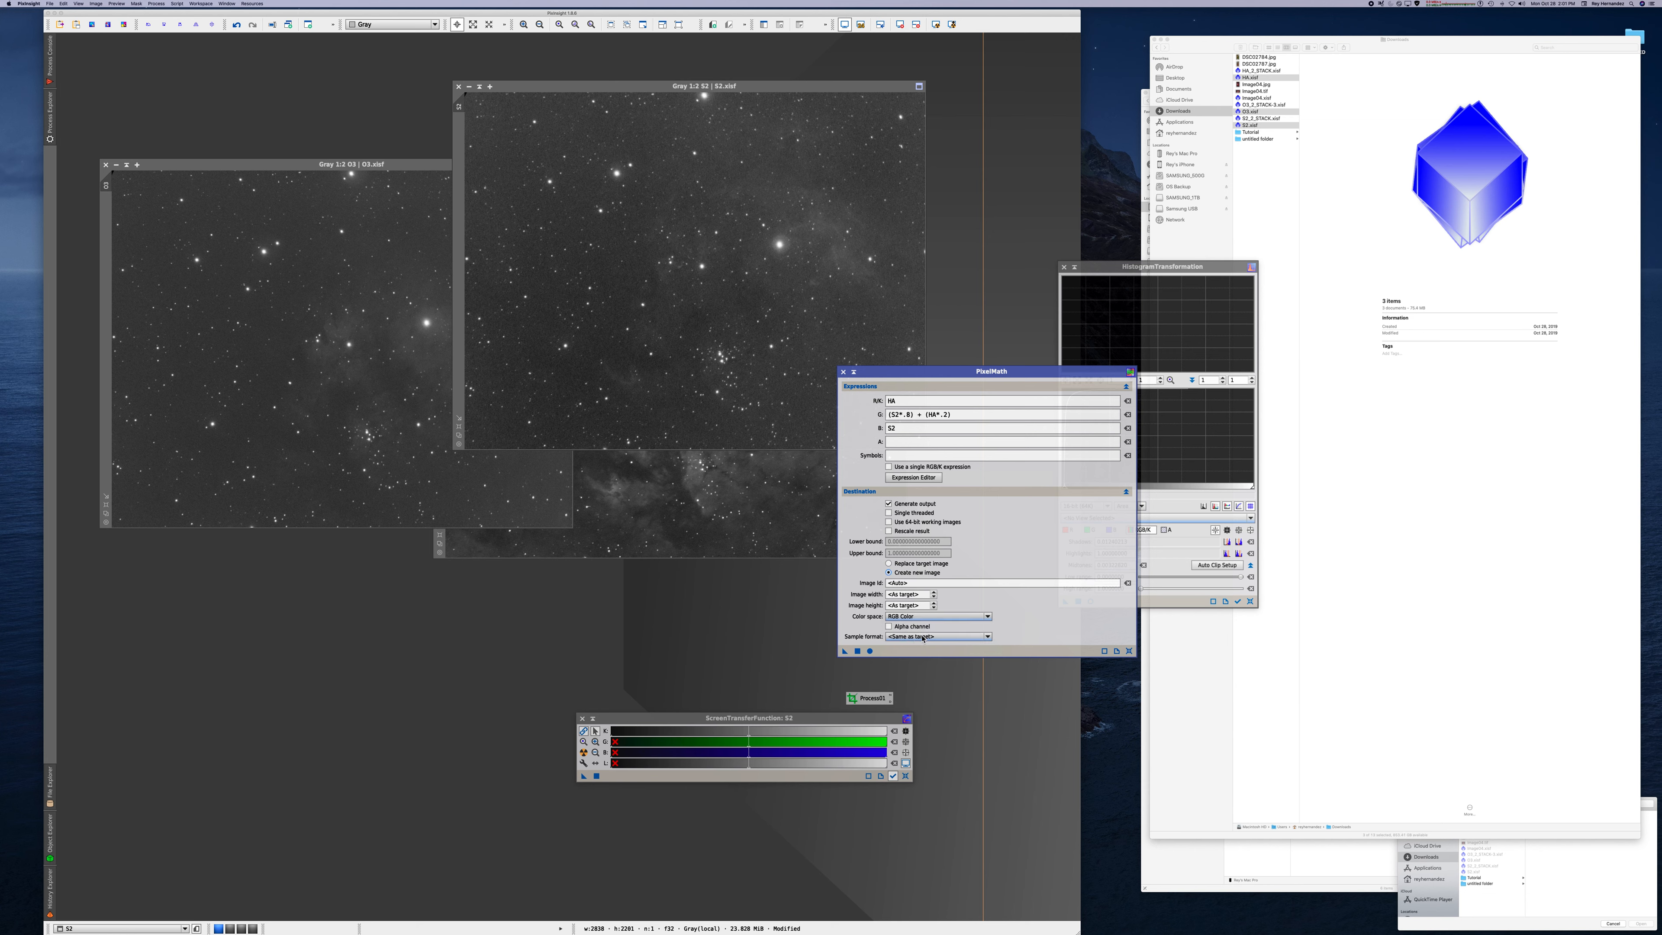
left_click(870, 651)
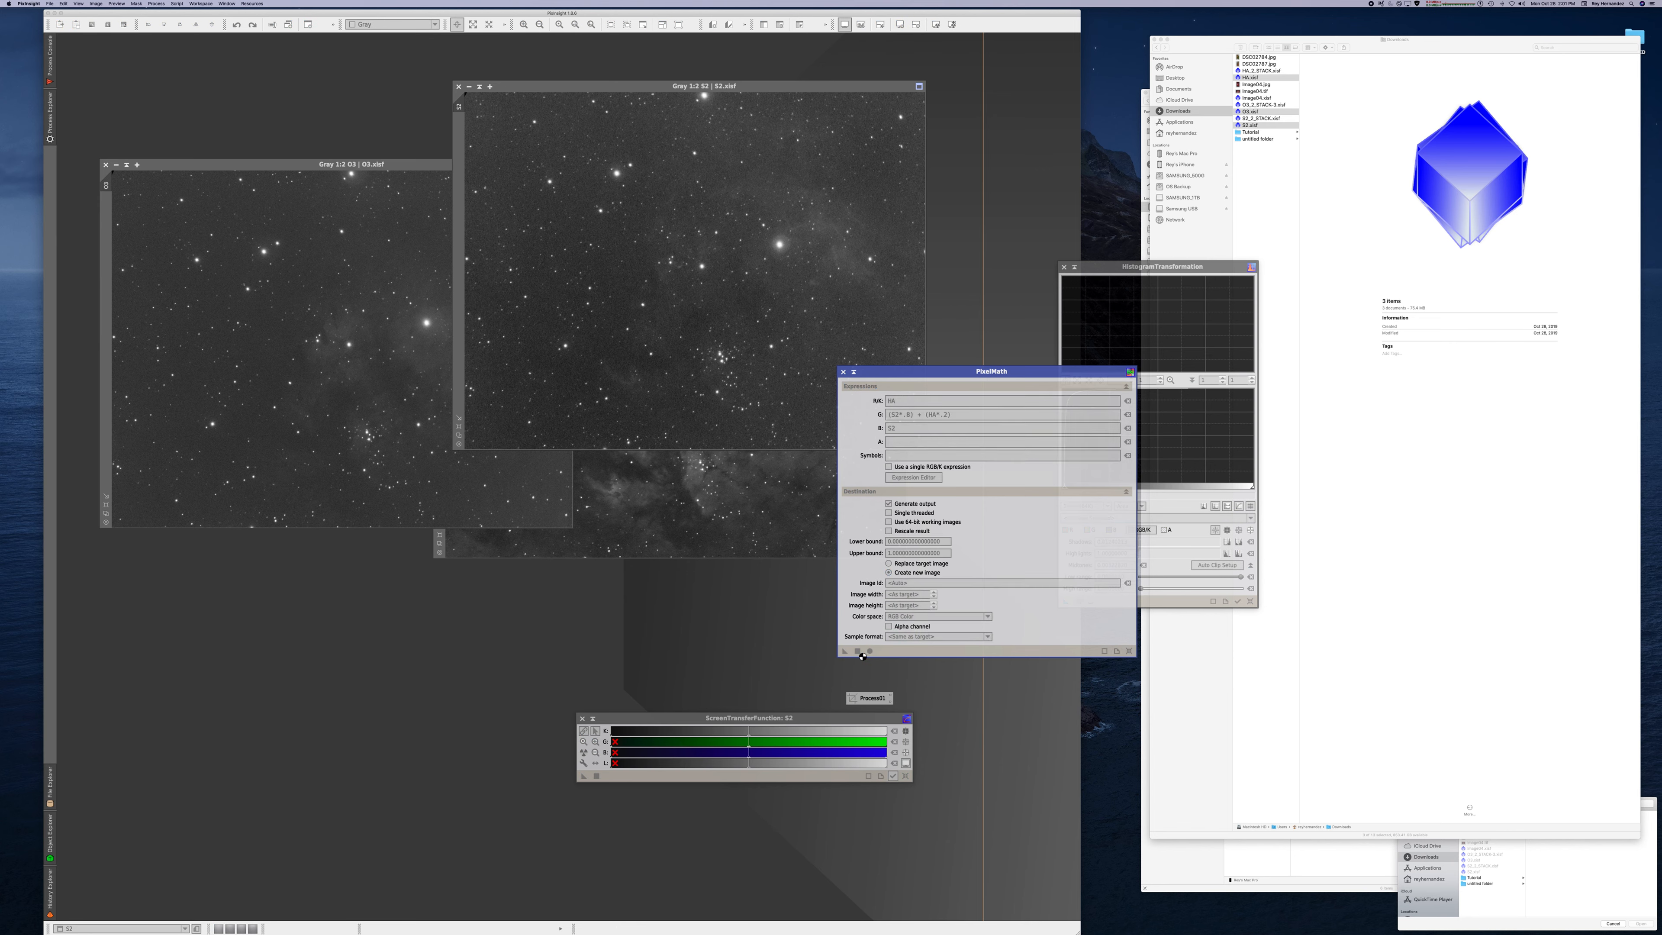
- Reposition the new RGB image over the O3 image and slightly brighten its display by lowering the linked RGB midtones in ScreenTransferFunction
left_click_drag(510, 109, 583, 209)
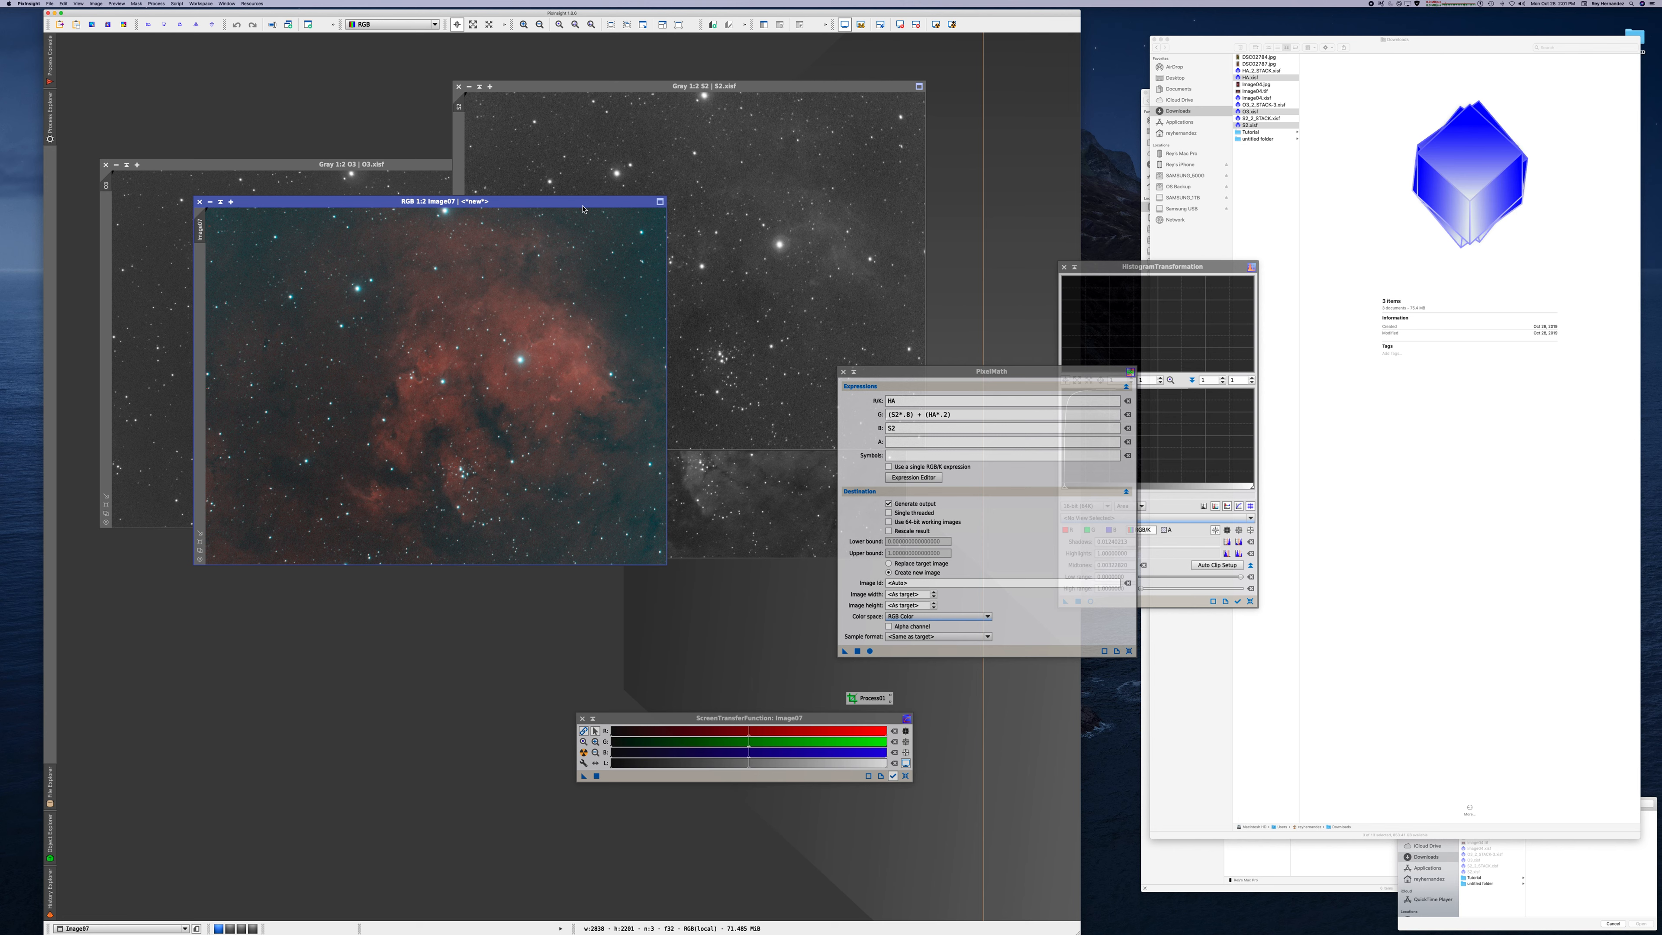
left_click(907, 777)
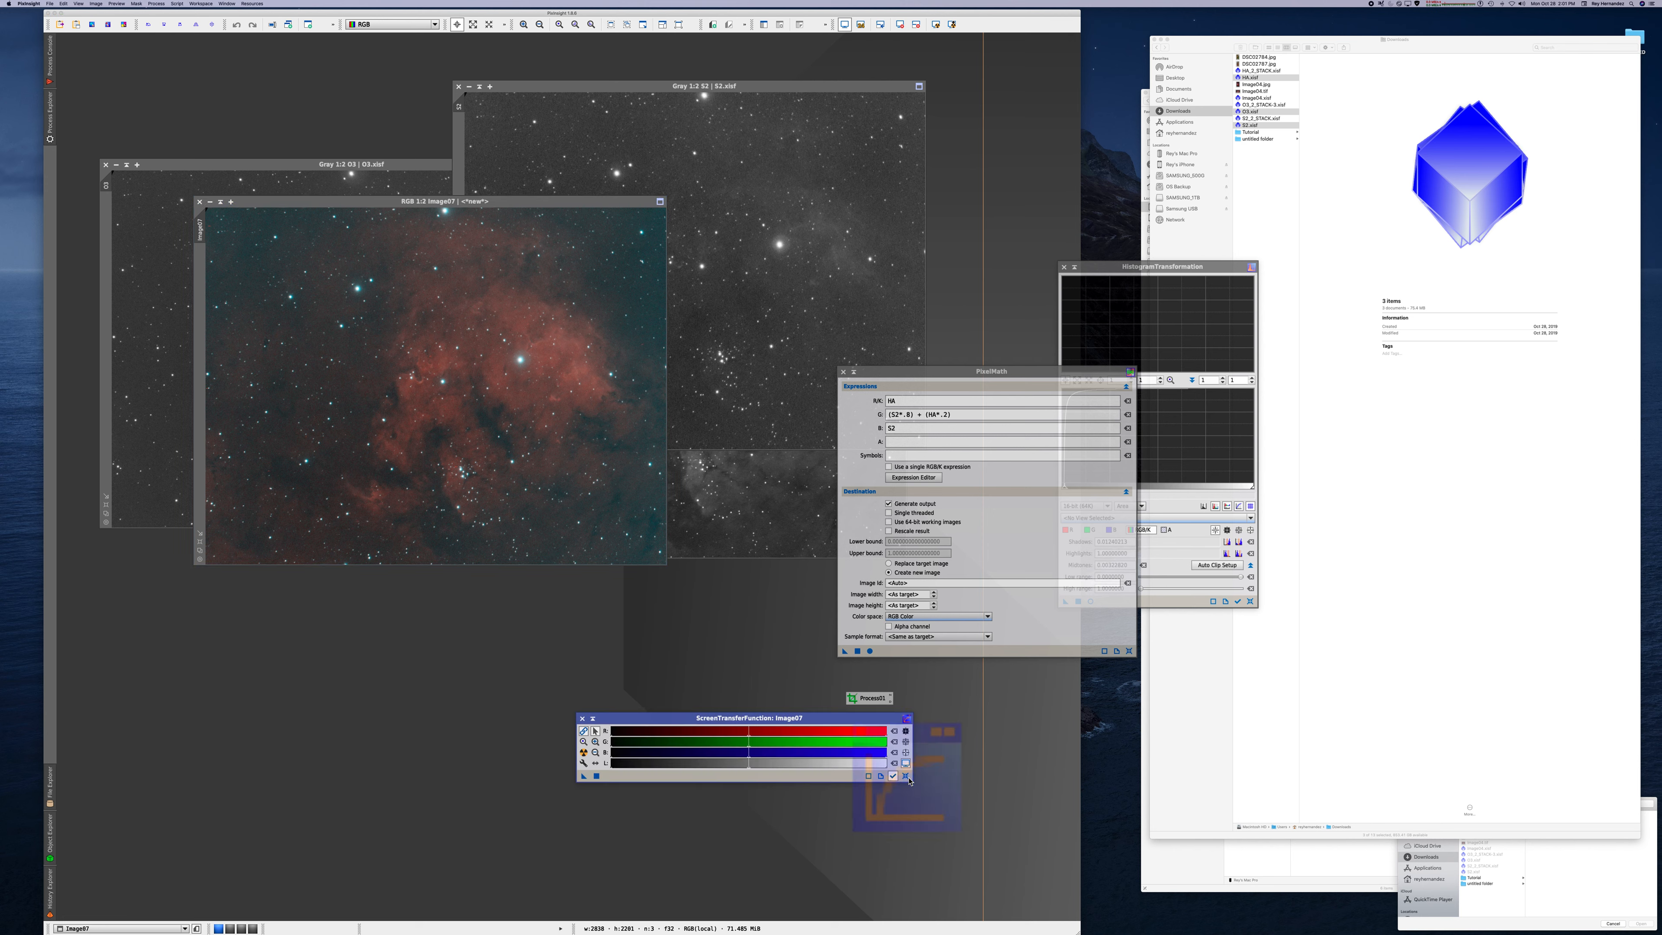
left_click(578, 203)
left_click_drag(578, 204, 537, 154)
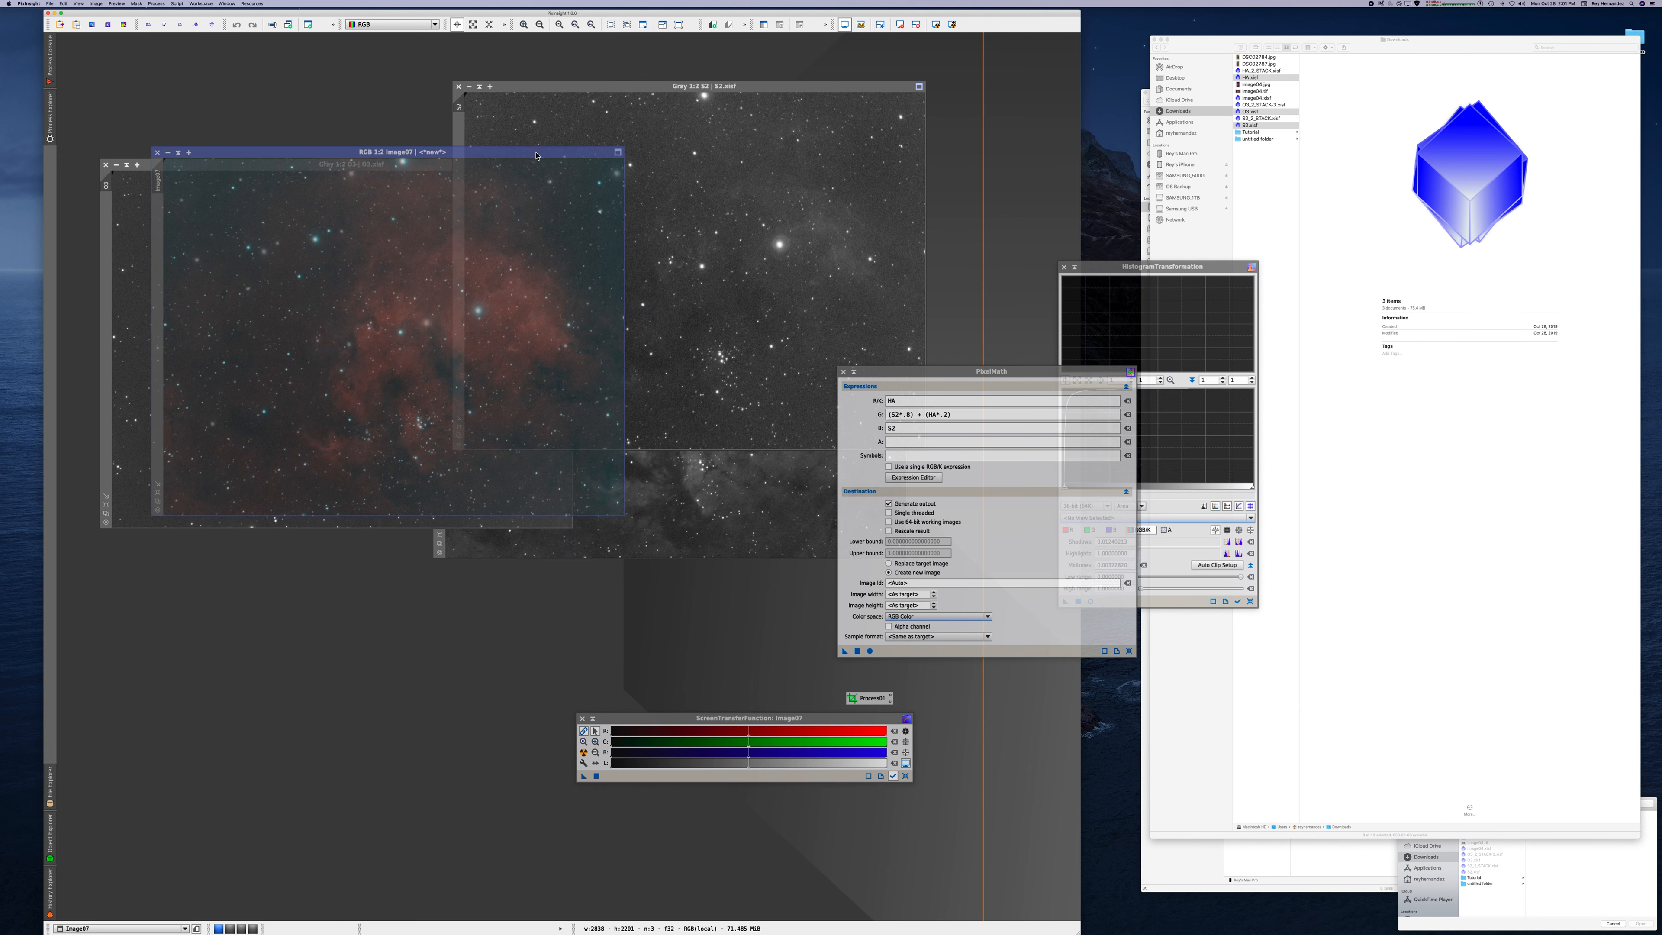
mouse_move(749, 754)
left_mouse_down()
mouse_move(724, 756)
mouse_move(796, 754)
mouse_move(716, 754)
mouse_move(764, 755)
mouse_move(736, 755)
left_mouse_up()
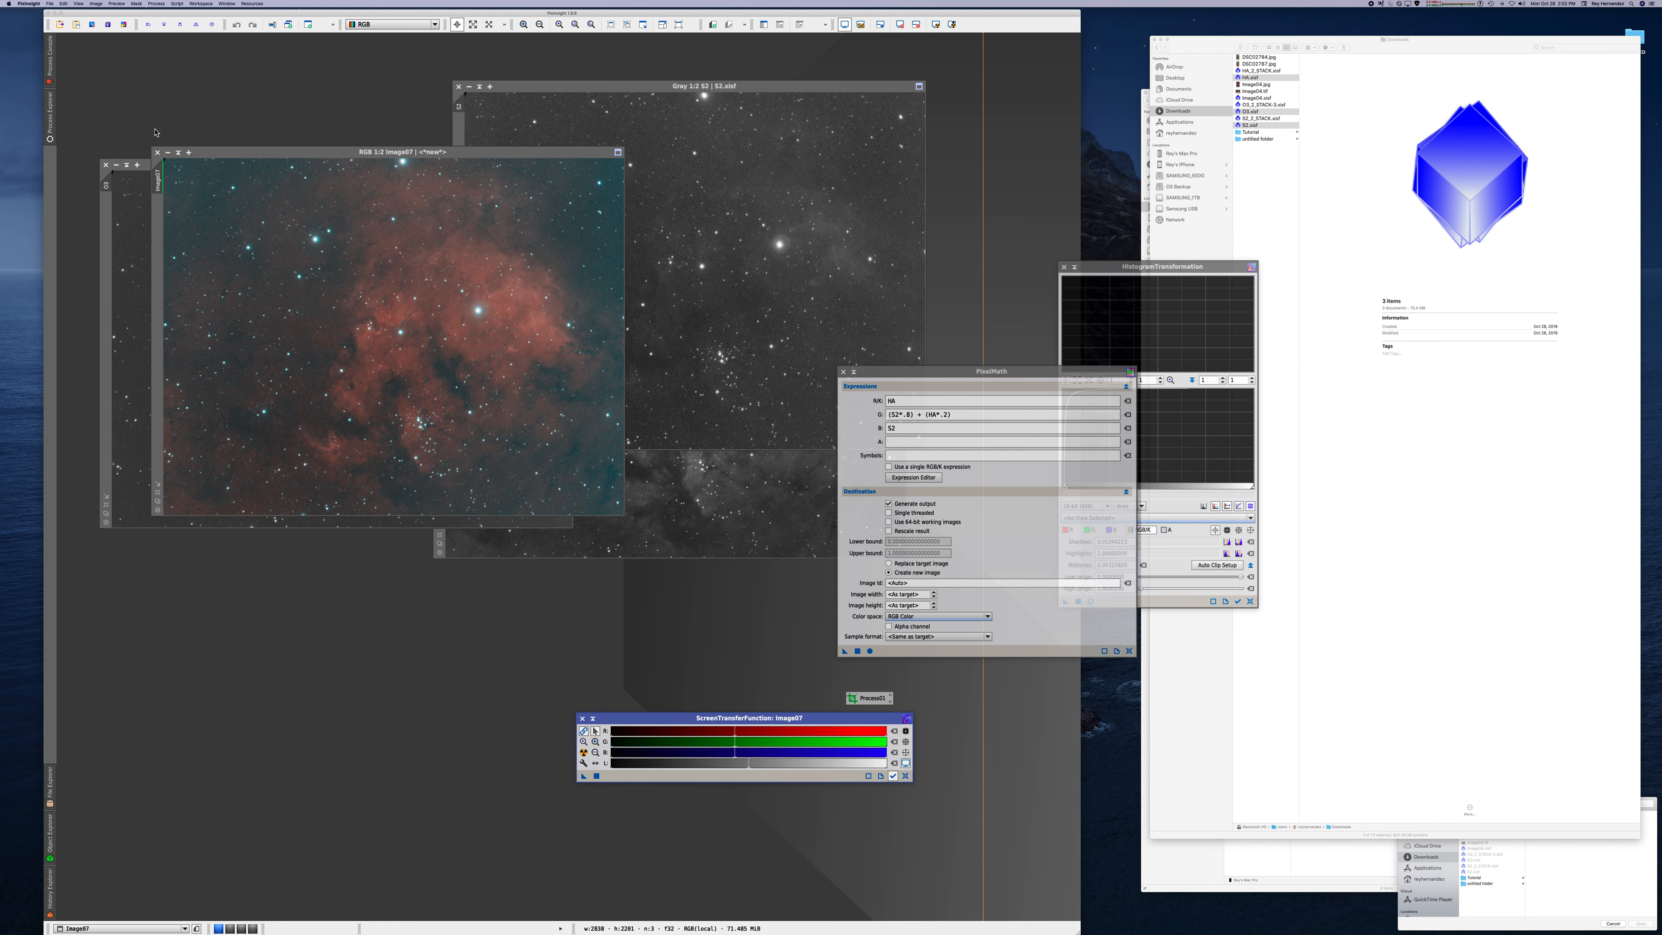
- Discard the first RGB combination and change the PixelMath blue expression to O3
left_click(158, 152)
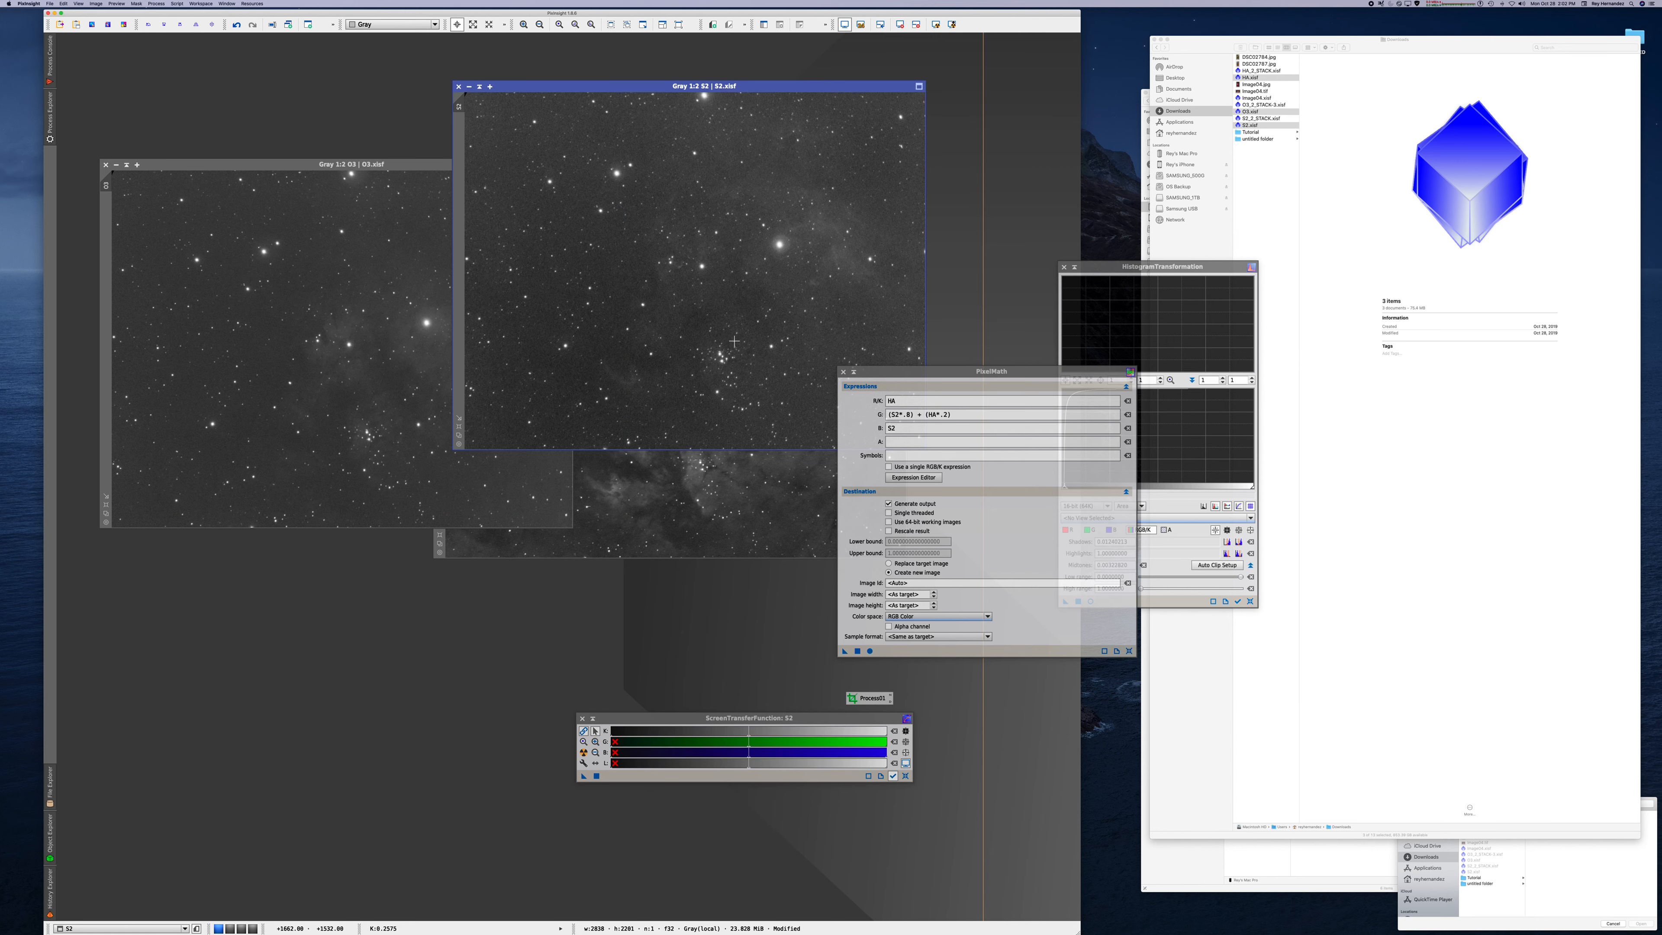
left_click(906, 427)
double_click(917, 433)
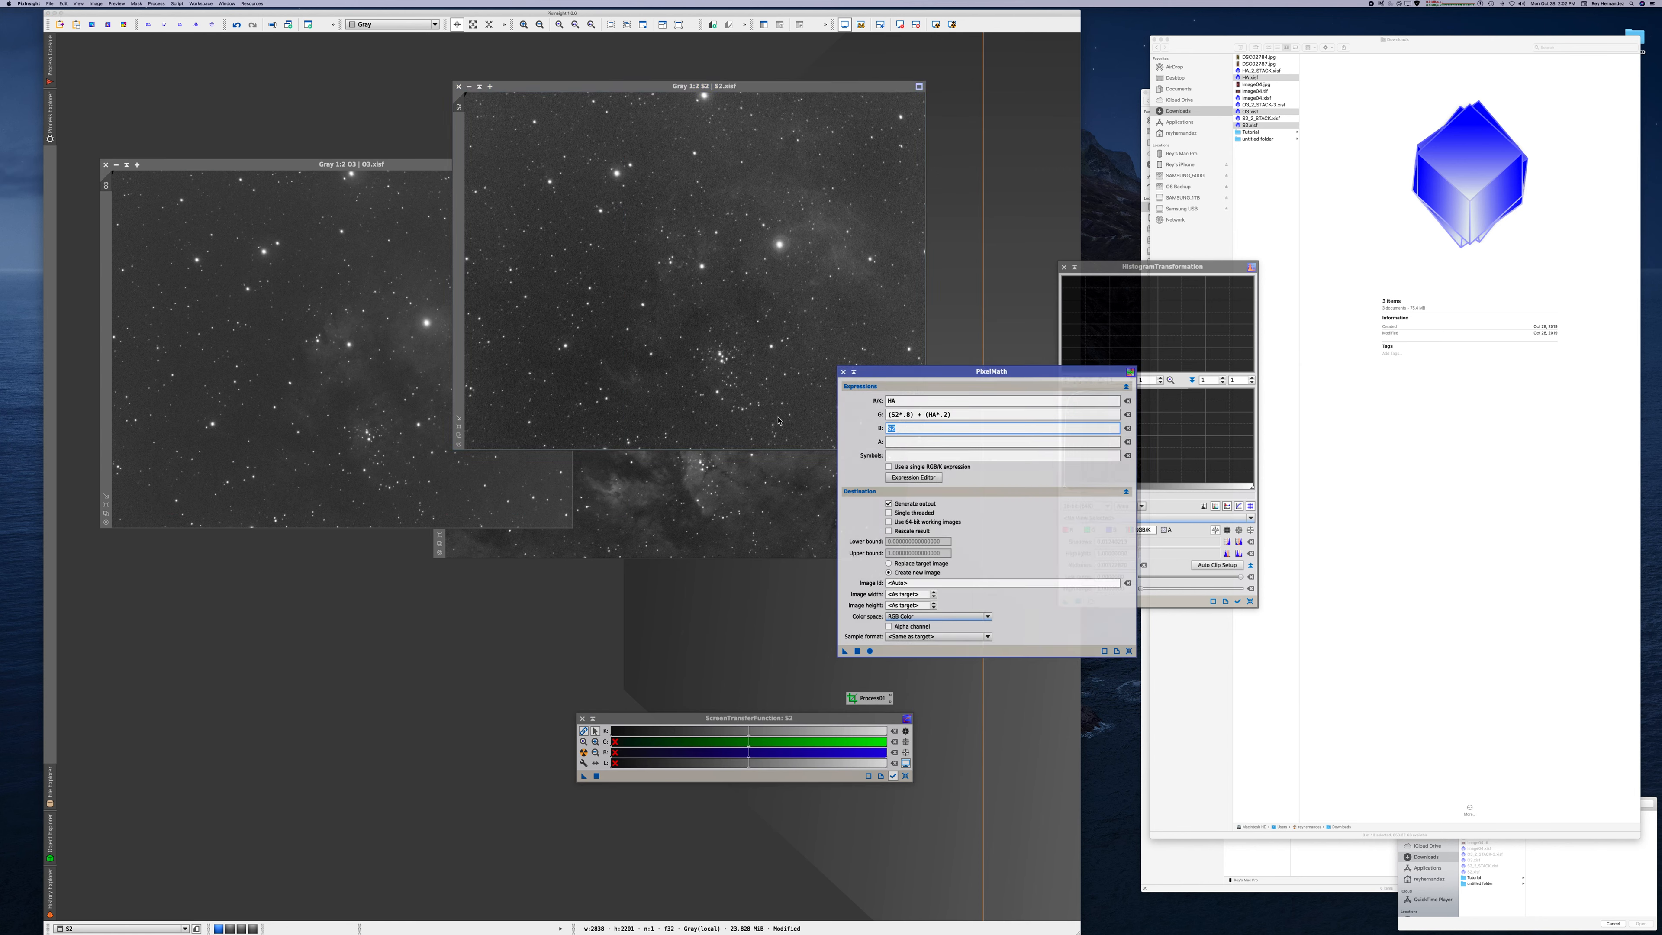
type("0")
left_click(778, 418)
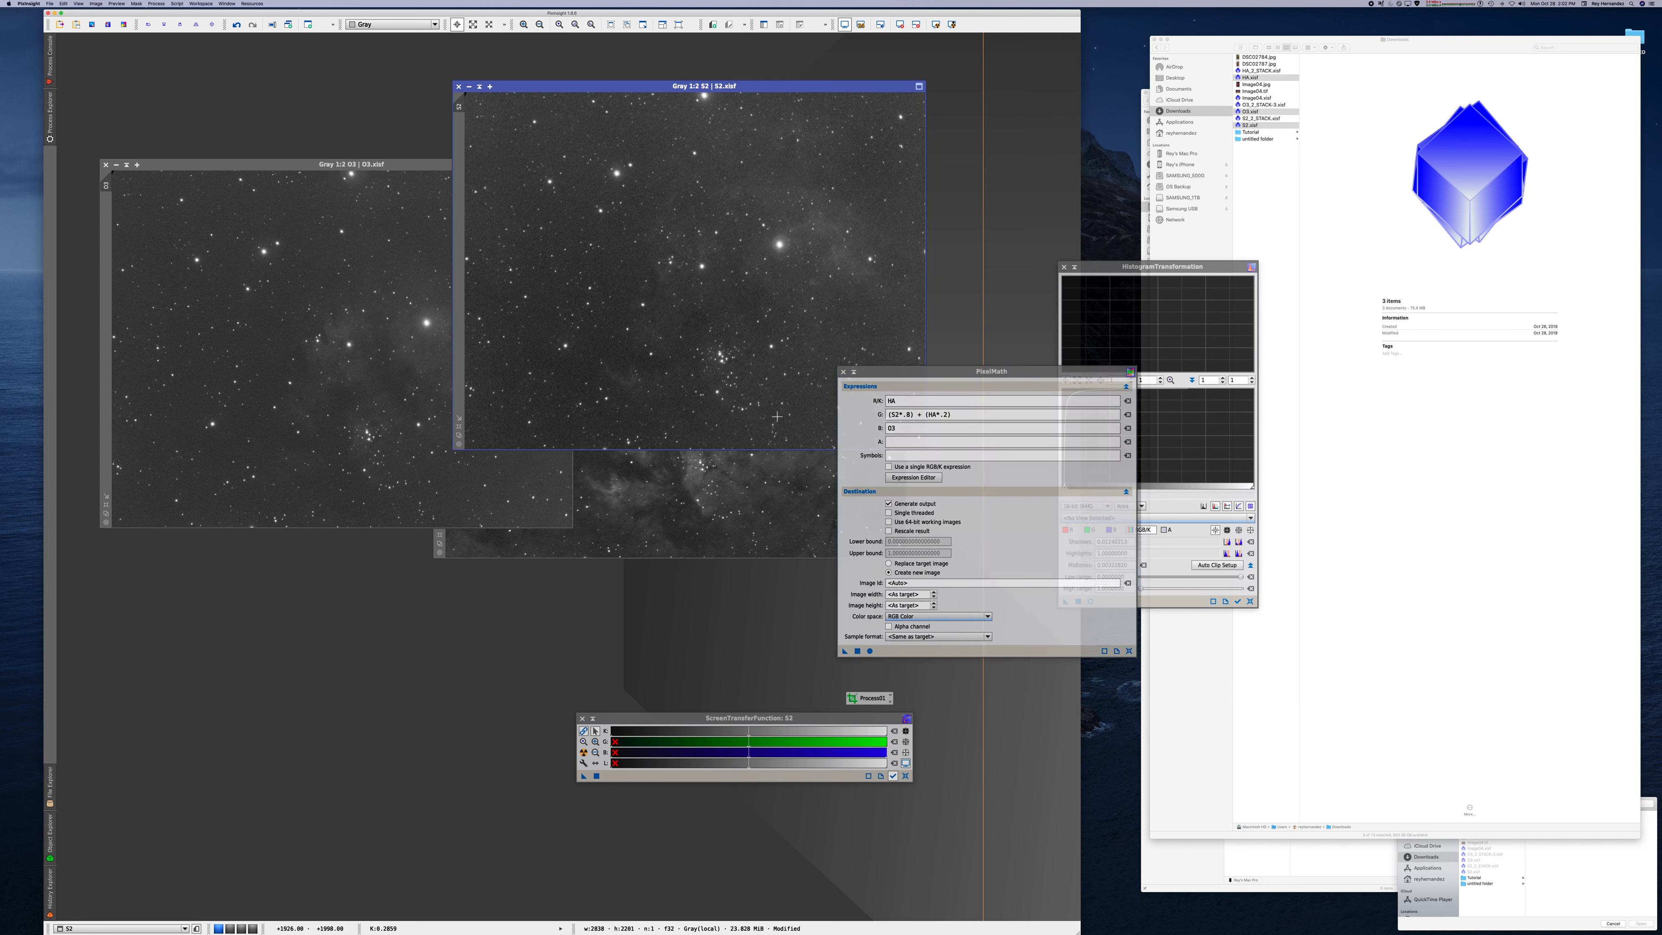
- Apply PixelMath to the S2 image to create a new RGB combination, and move it clear of the O3 image's title
left_click_drag(845, 651, 670, 453)
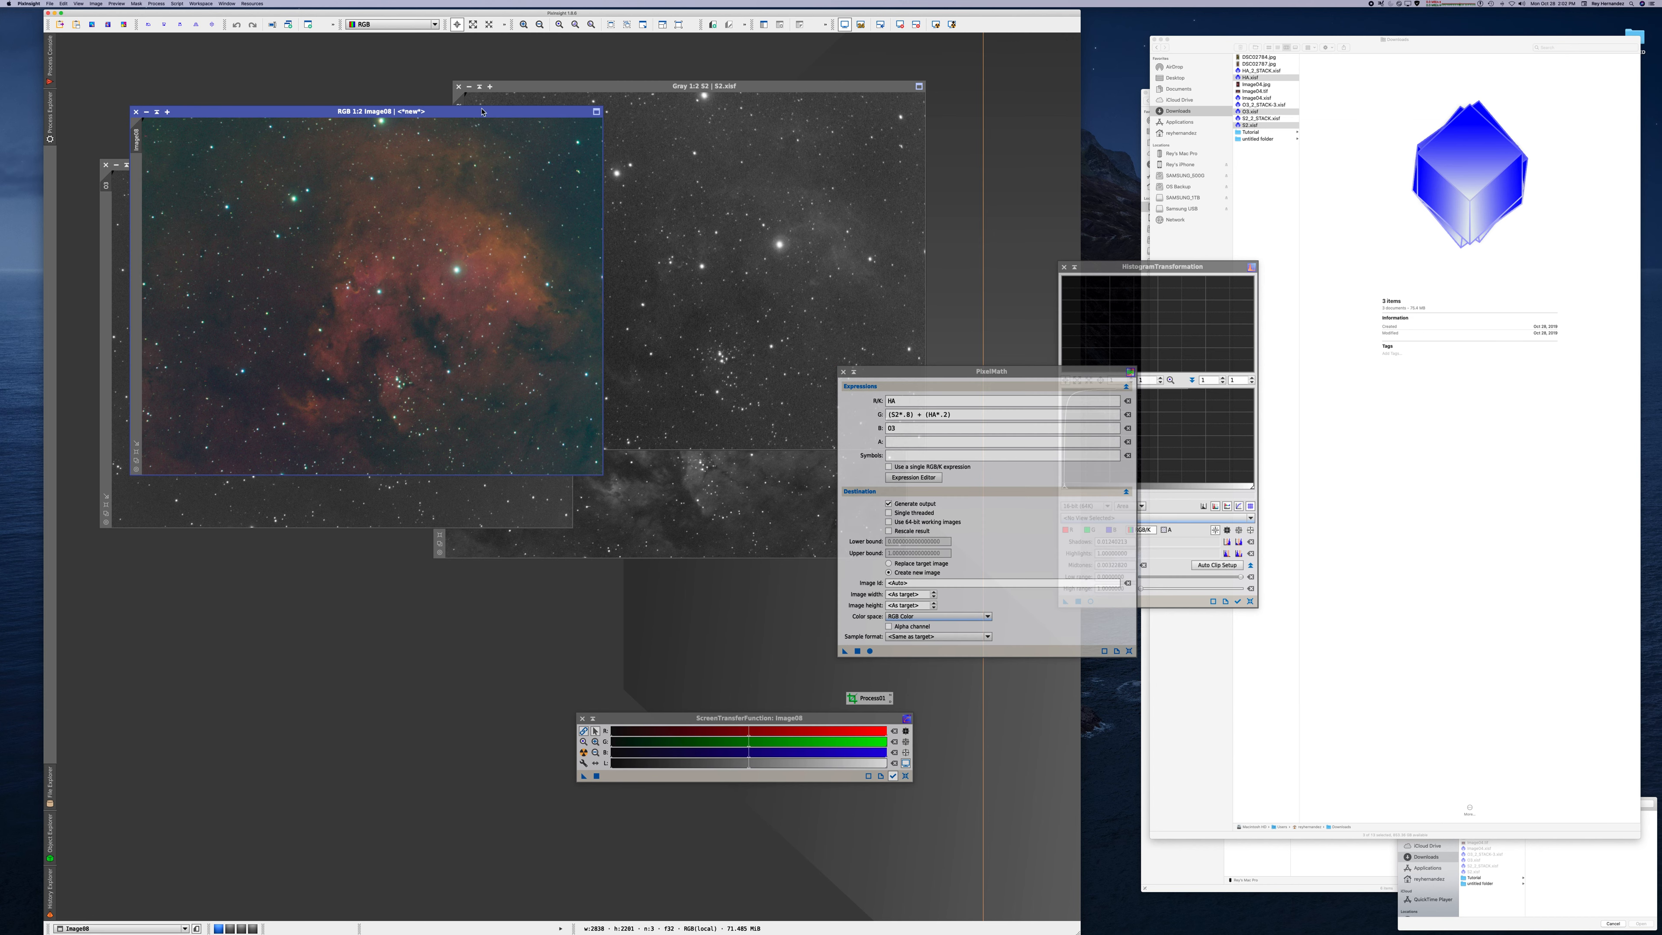
left_click_drag(484, 114, 589, 217)
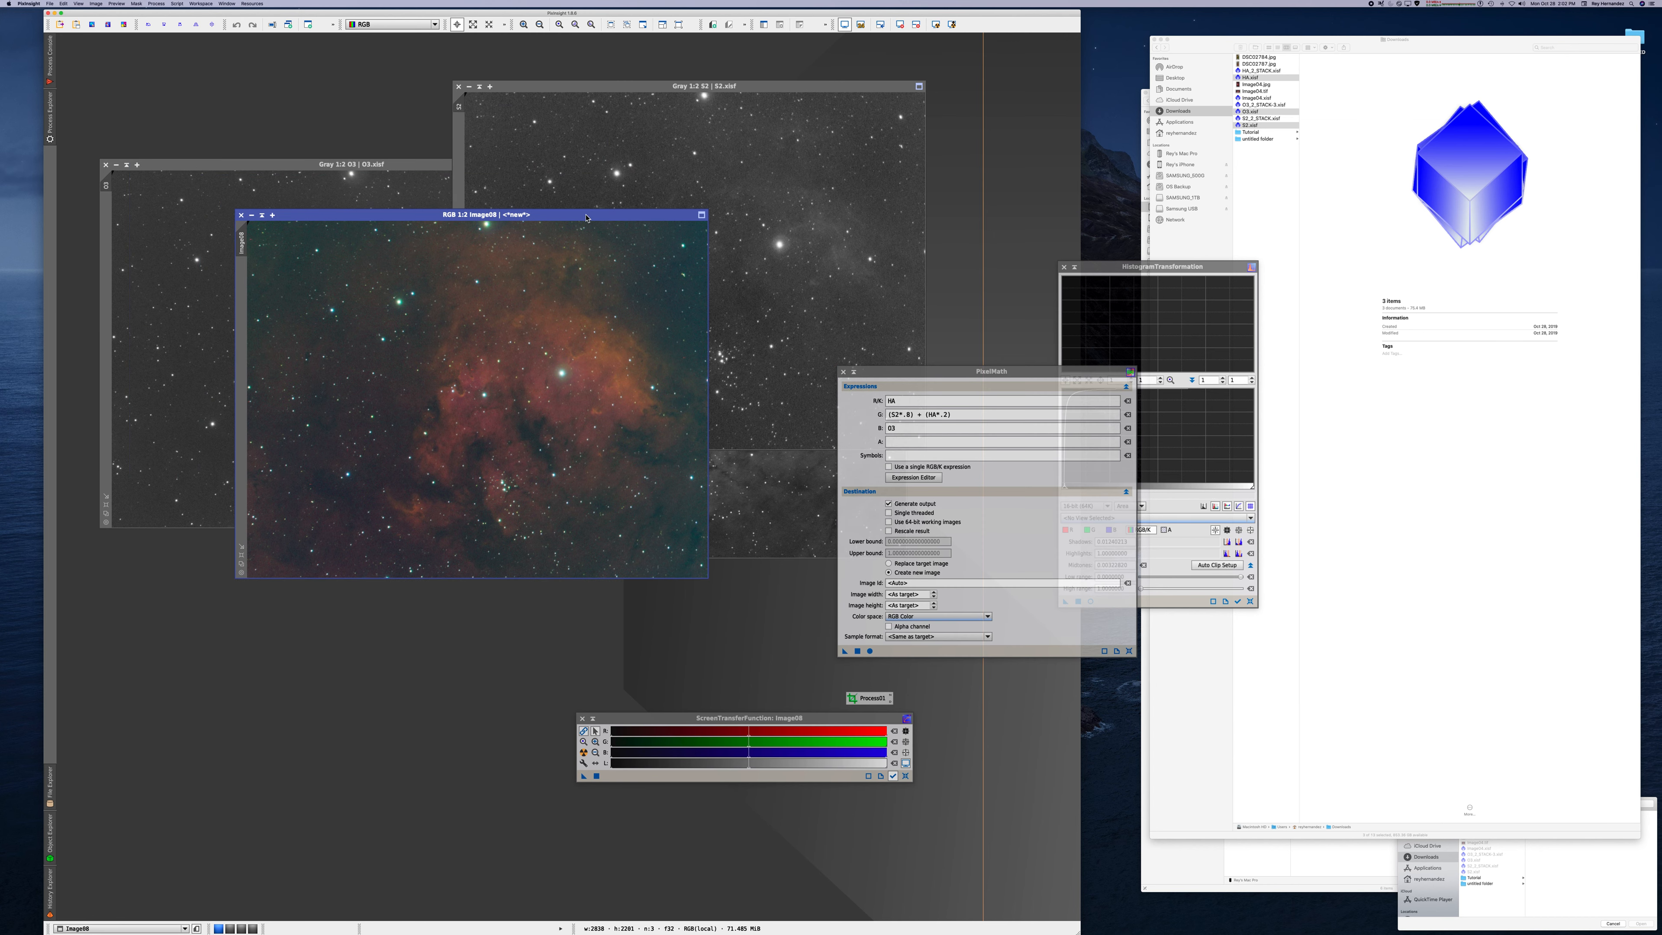
left_click(905, 783)
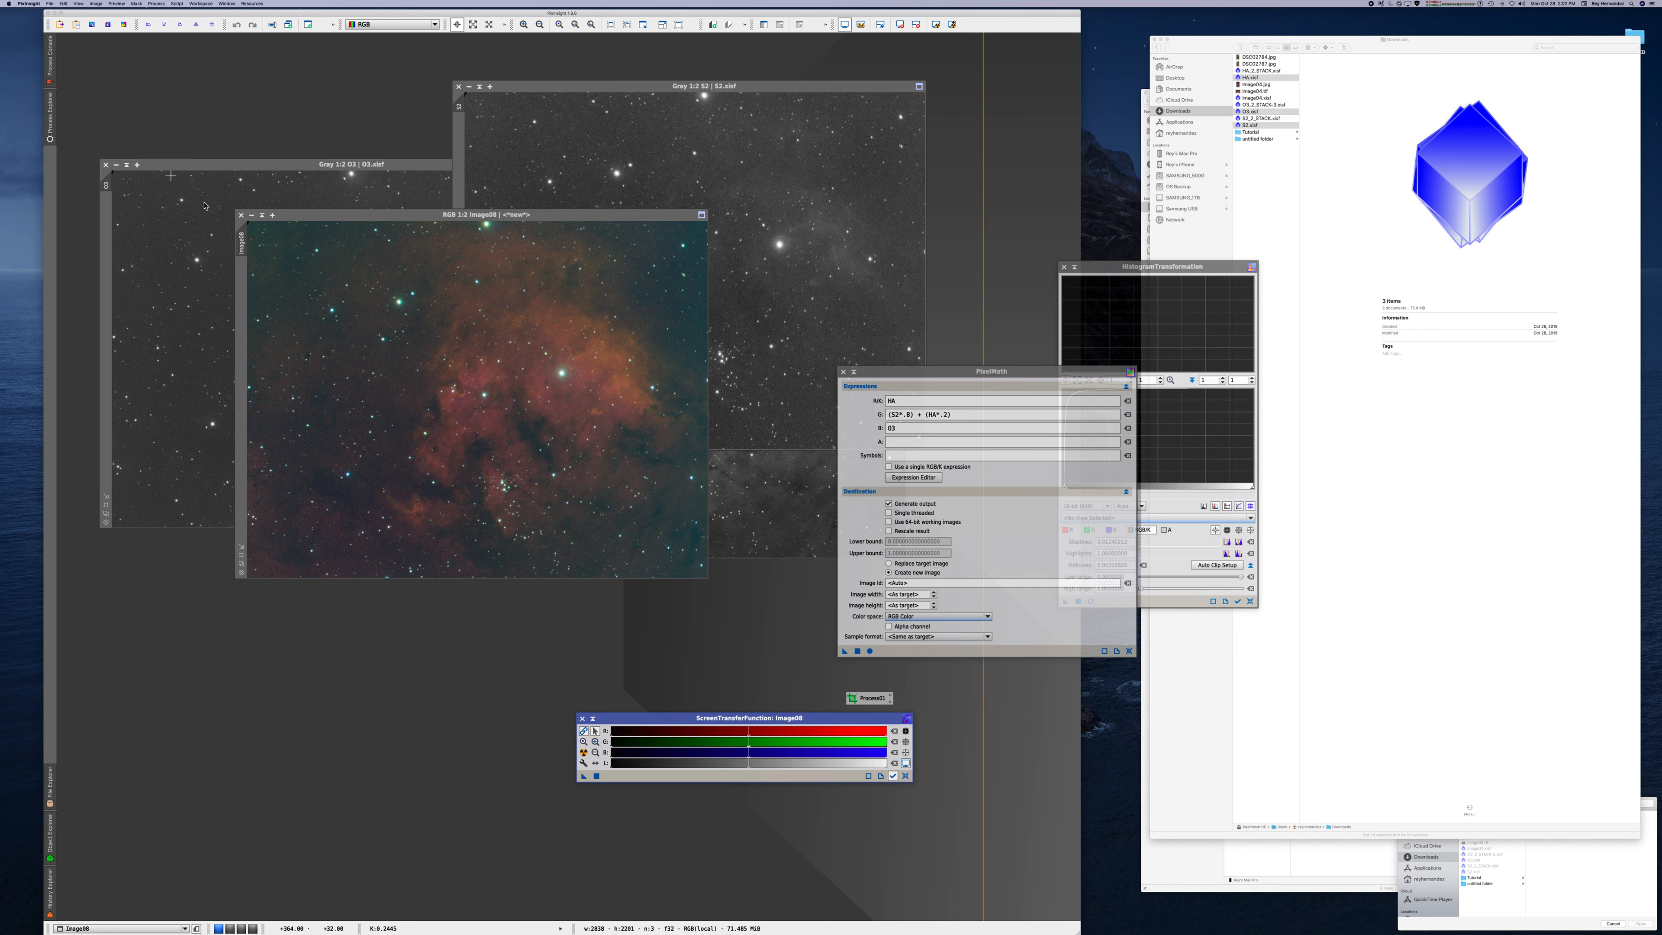
- Change the new RGB image's identifier to BASE
right_click(244, 249)
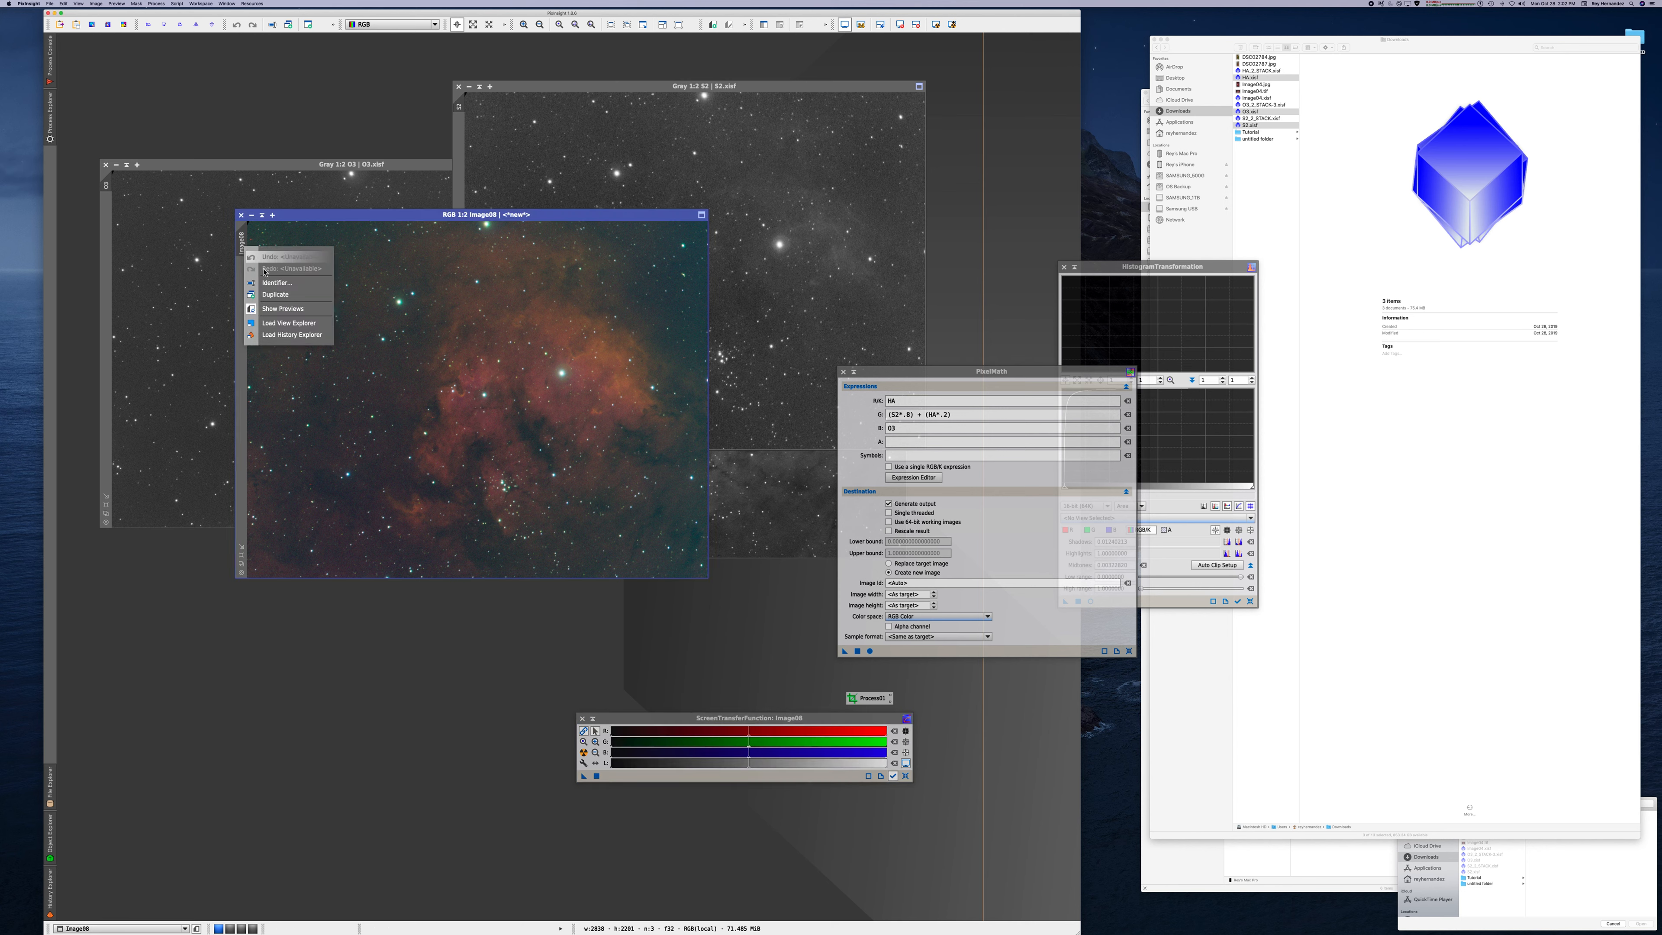
left_click(287, 293)
type("BASE")
key("Return")
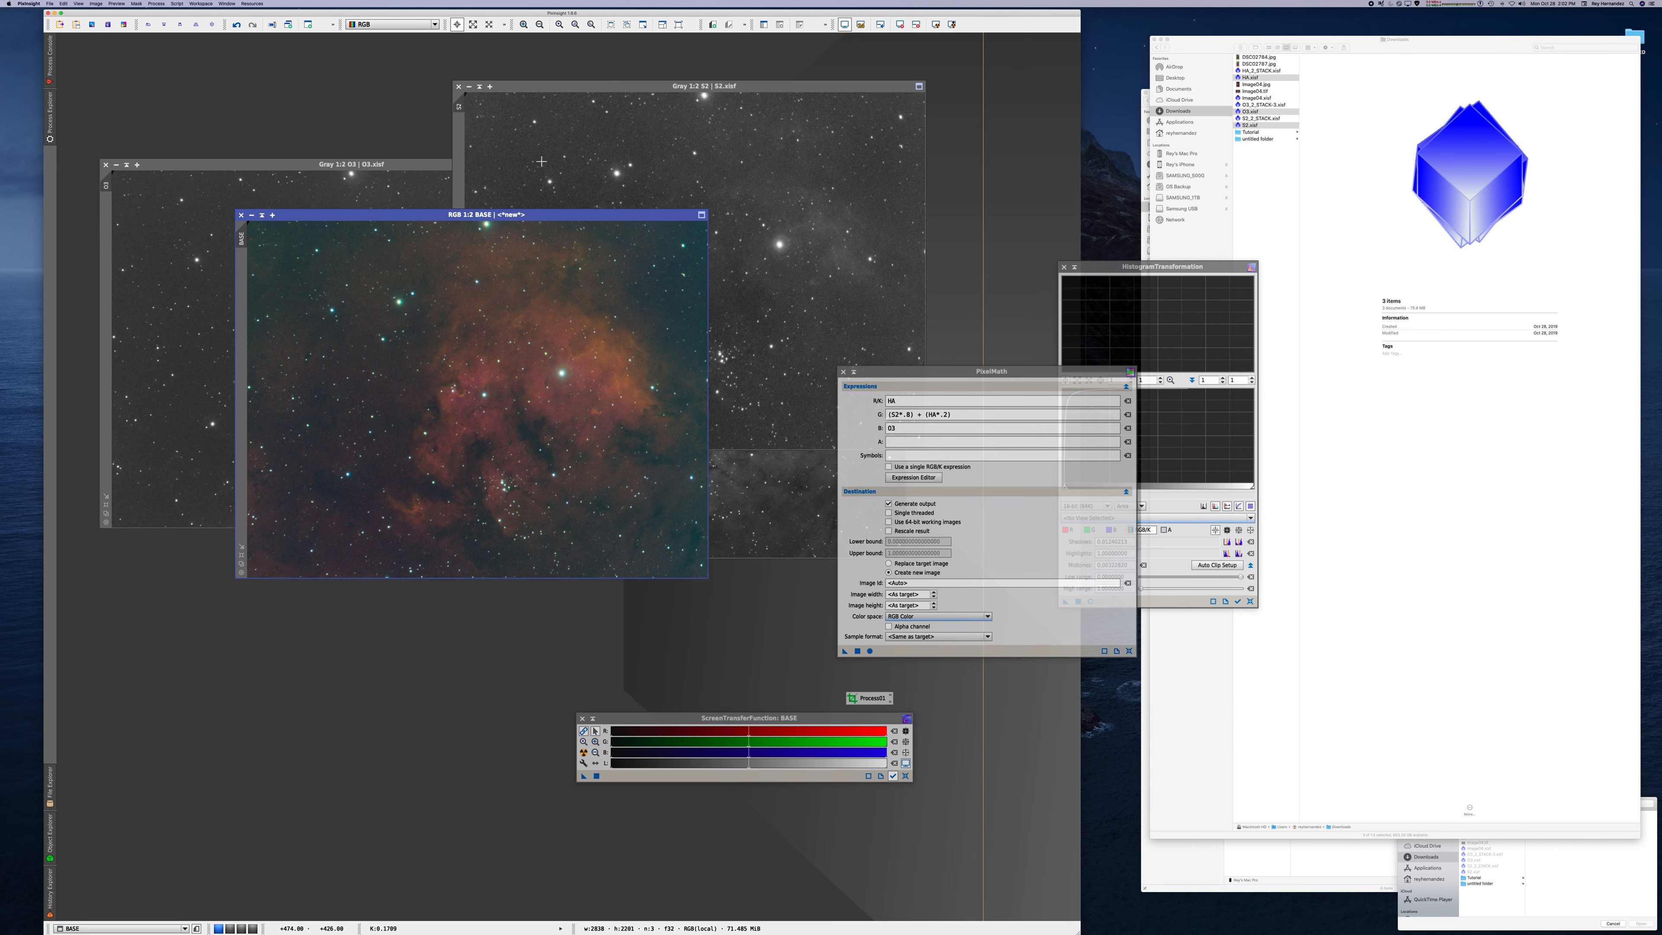
- Duplicate the BASE image, minimise the clone out of the way, and reposition BASE in the middle of the workspace
left_click_drag(362, 225, 276, 131)
left_click(289, 24)
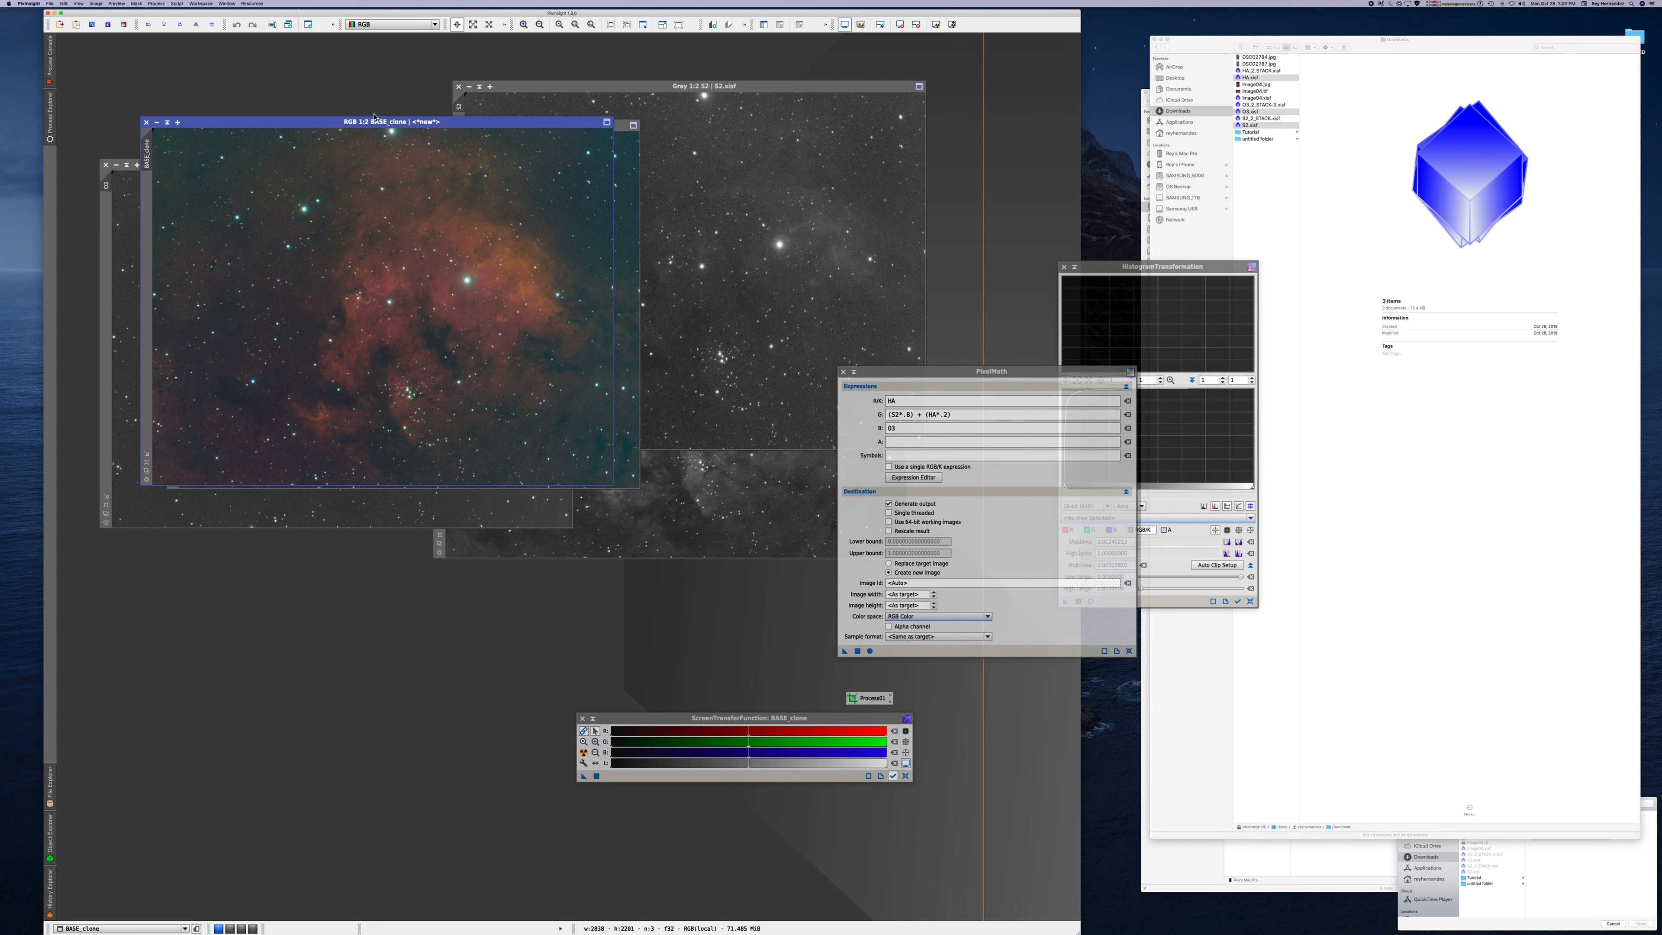
left_click_drag(380, 129, 329, 63)
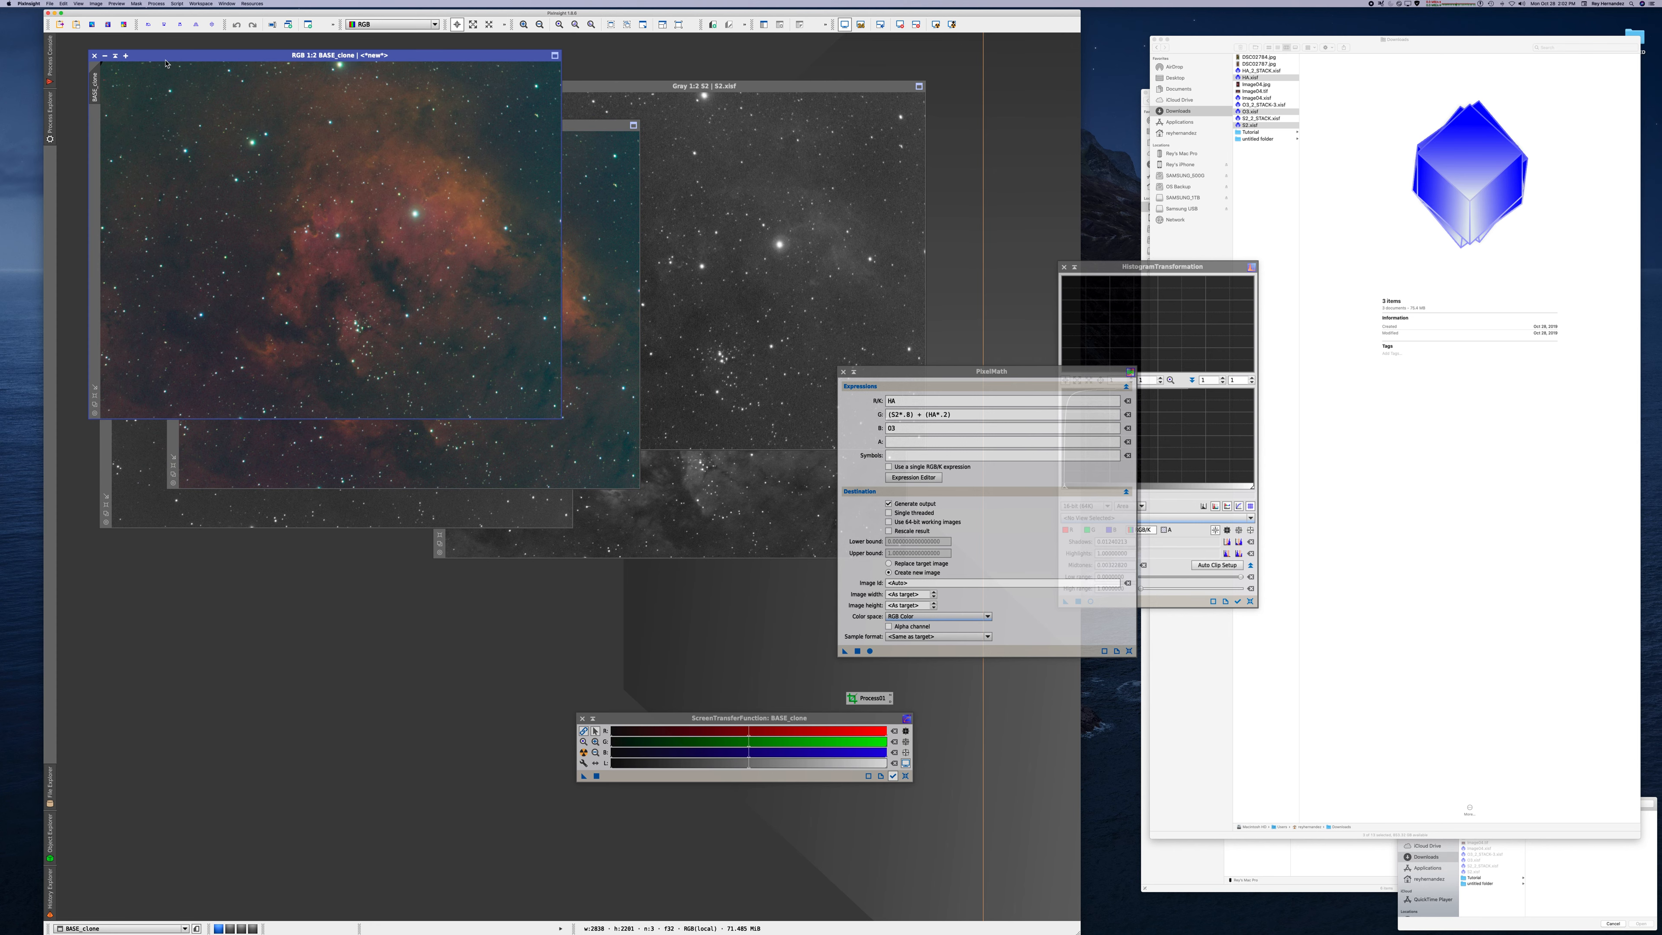
left_click(117, 56)
mouse_move(171, 56)
left_mouse_down()
mouse_move(329, 235)
mouse_move(220, 66)
mouse_move(161, 65)
left_mouse_up()
left_click(329, 235)
left_click(369, 126)
left_click_drag(368, 126, 493, 253)
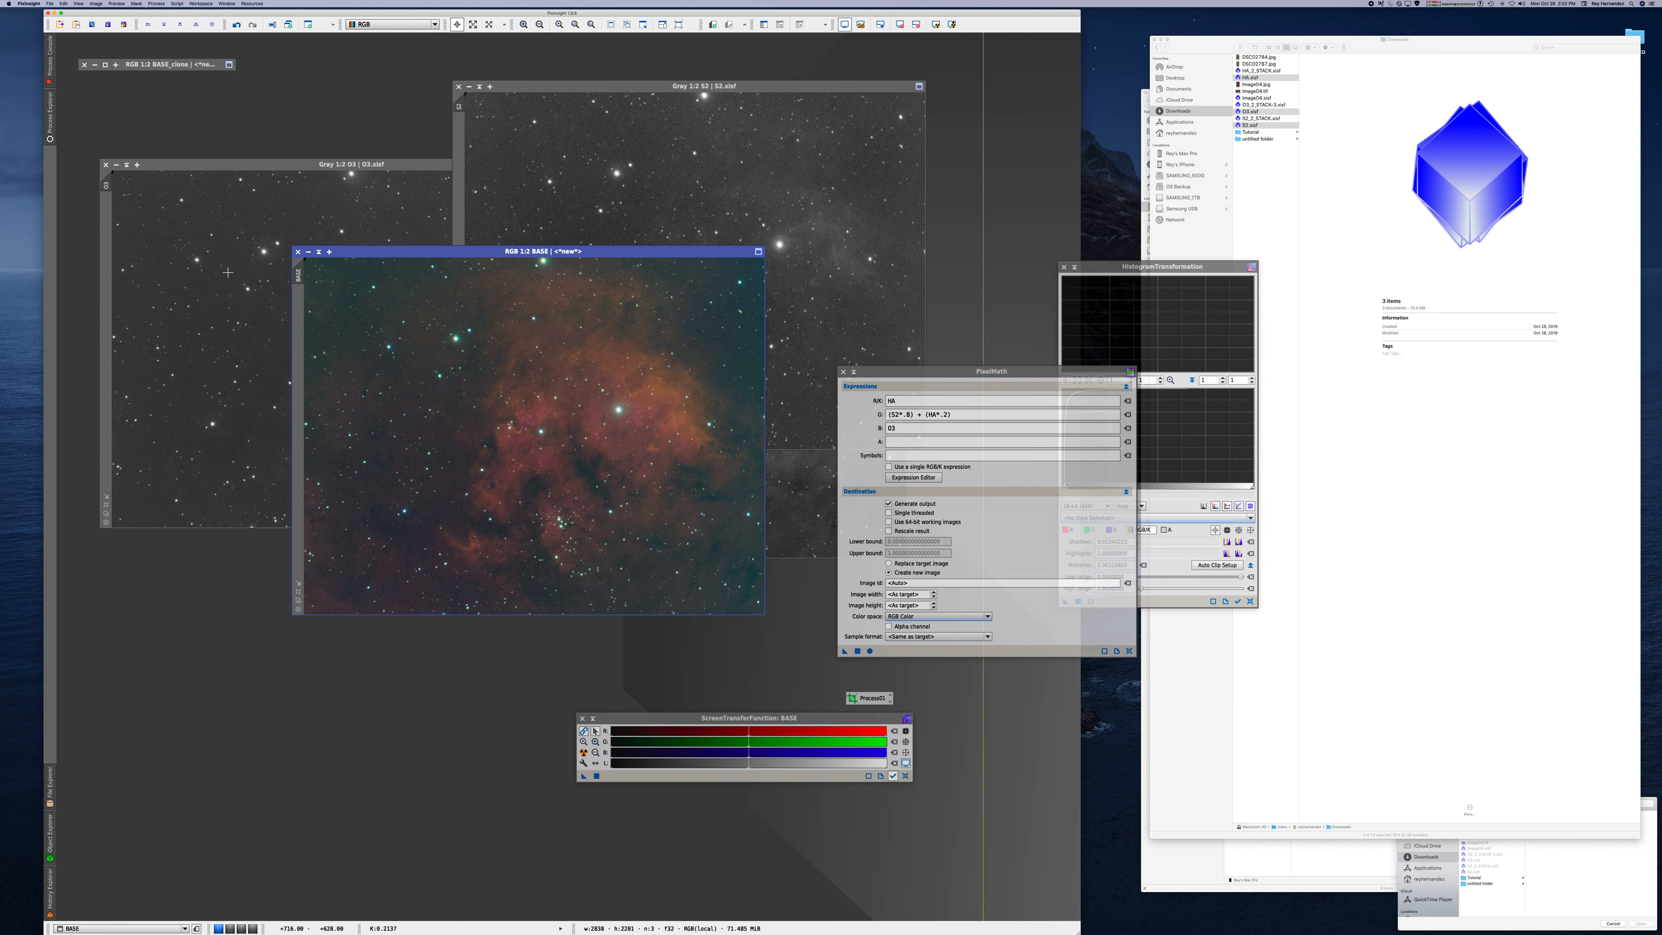
- Generate a red chrominance mask from BASE with the ColorMask script, increasing the mask blur layers to remove
left_click(49, 115)
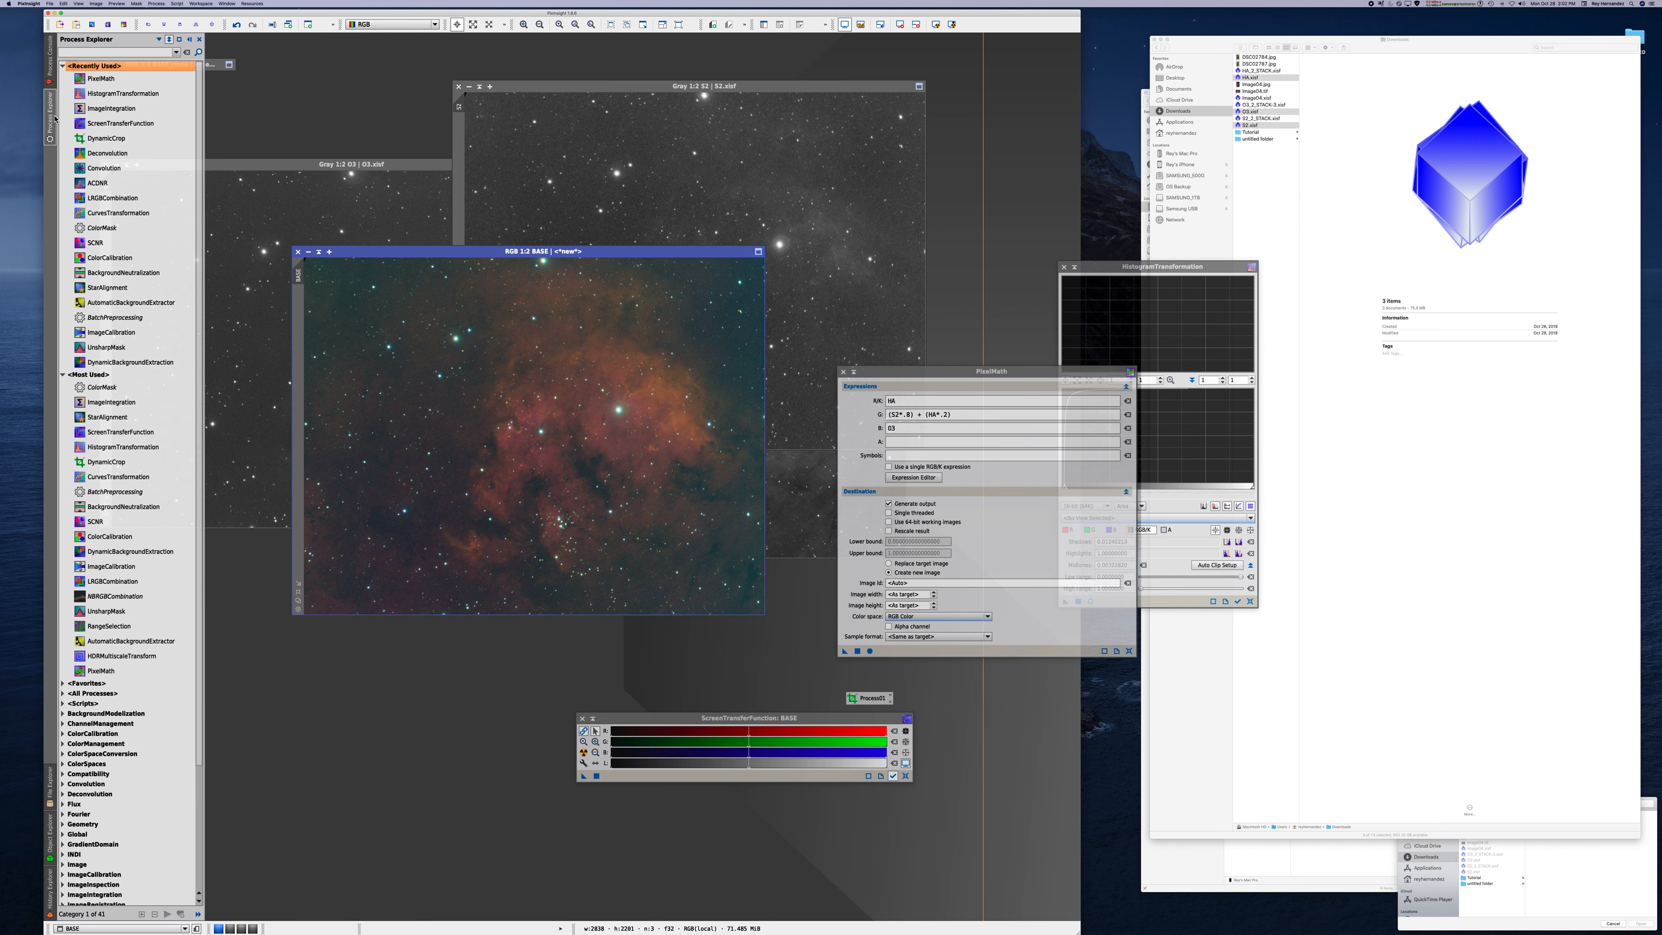
double_click(96, 228)
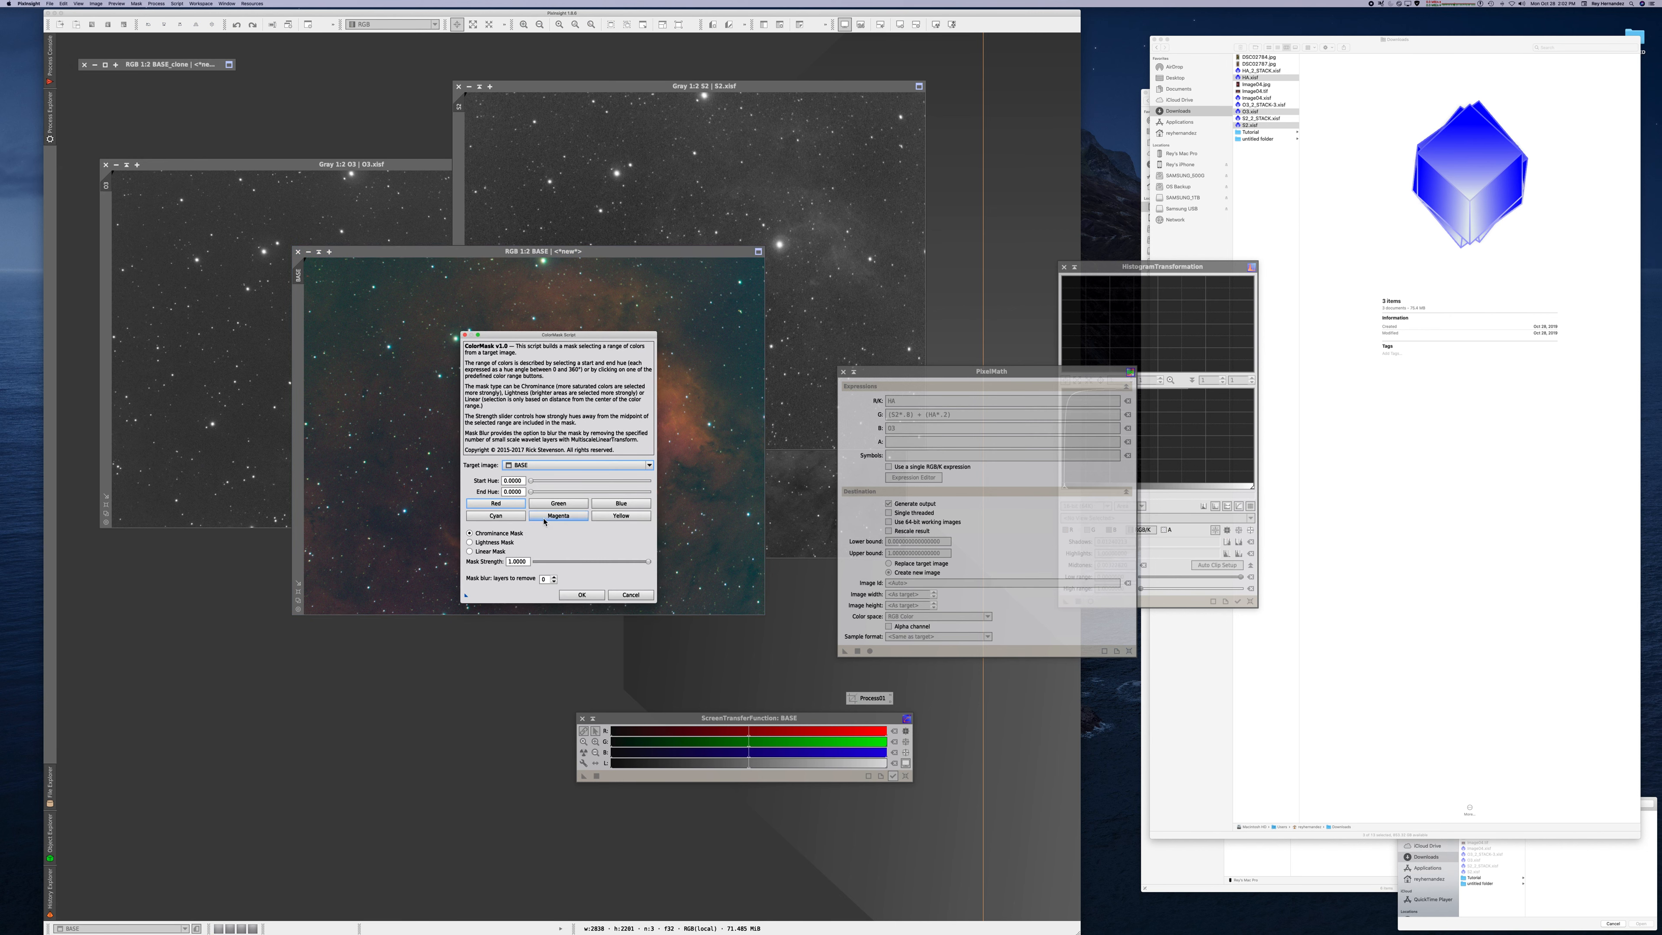
left_click(496, 504)
left_click(556, 581)
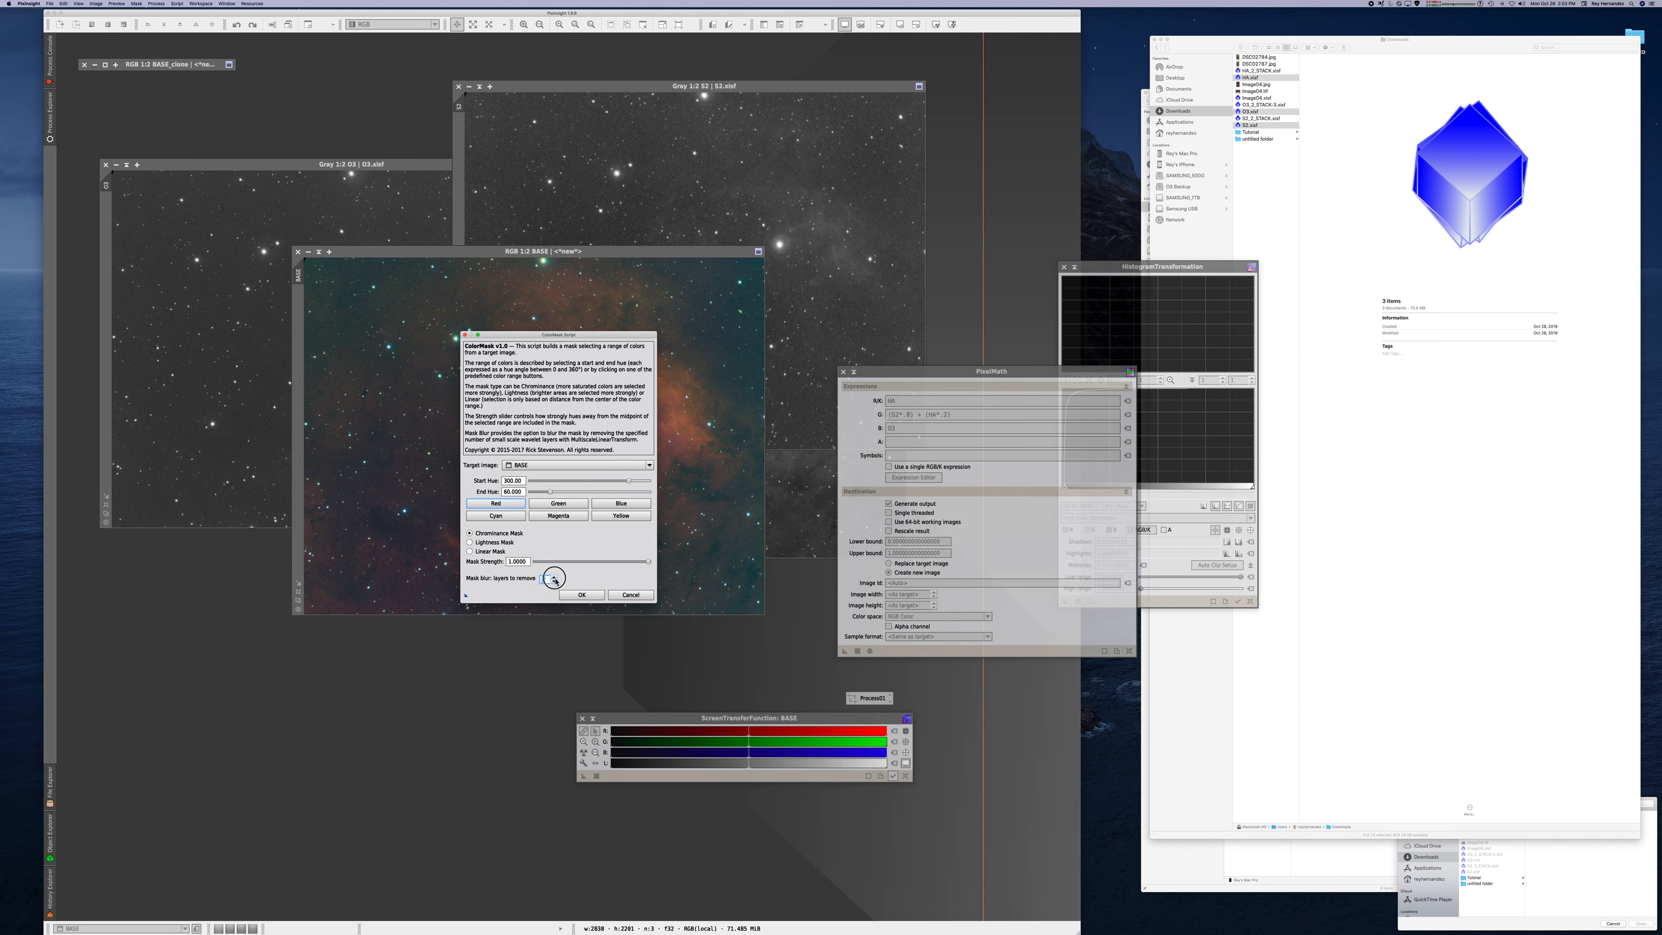
left_click(581, 597)
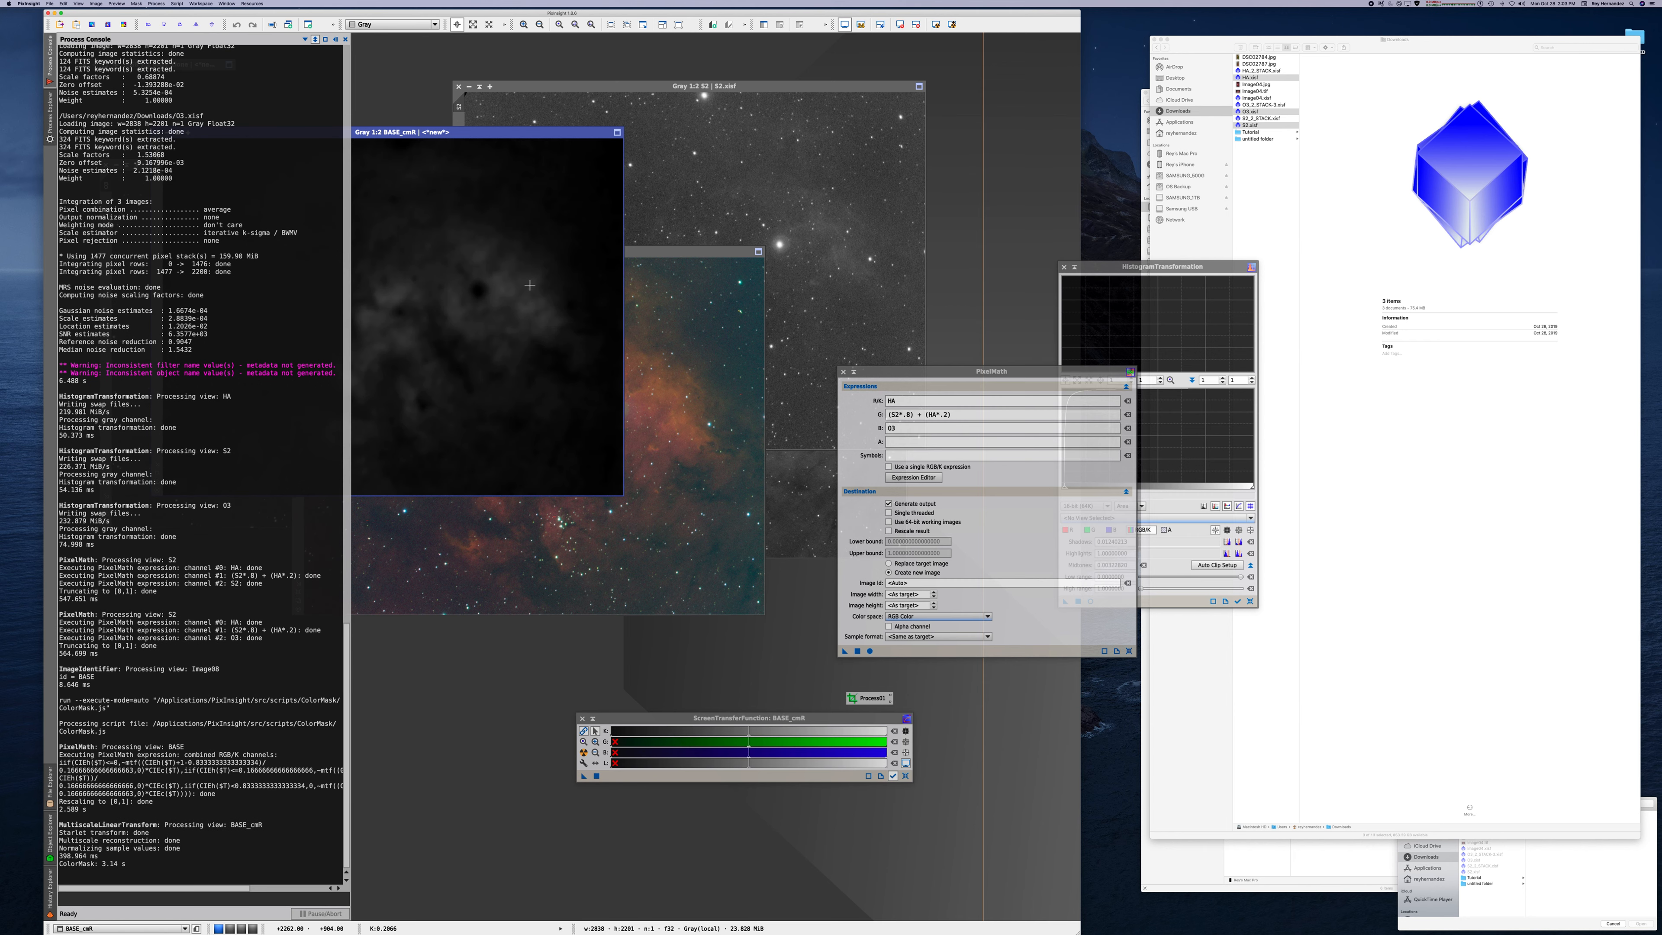
- Move the new red color mask below BASE's title and change its identifier to redmask
left_click_drag(495, 139, 532, 325)
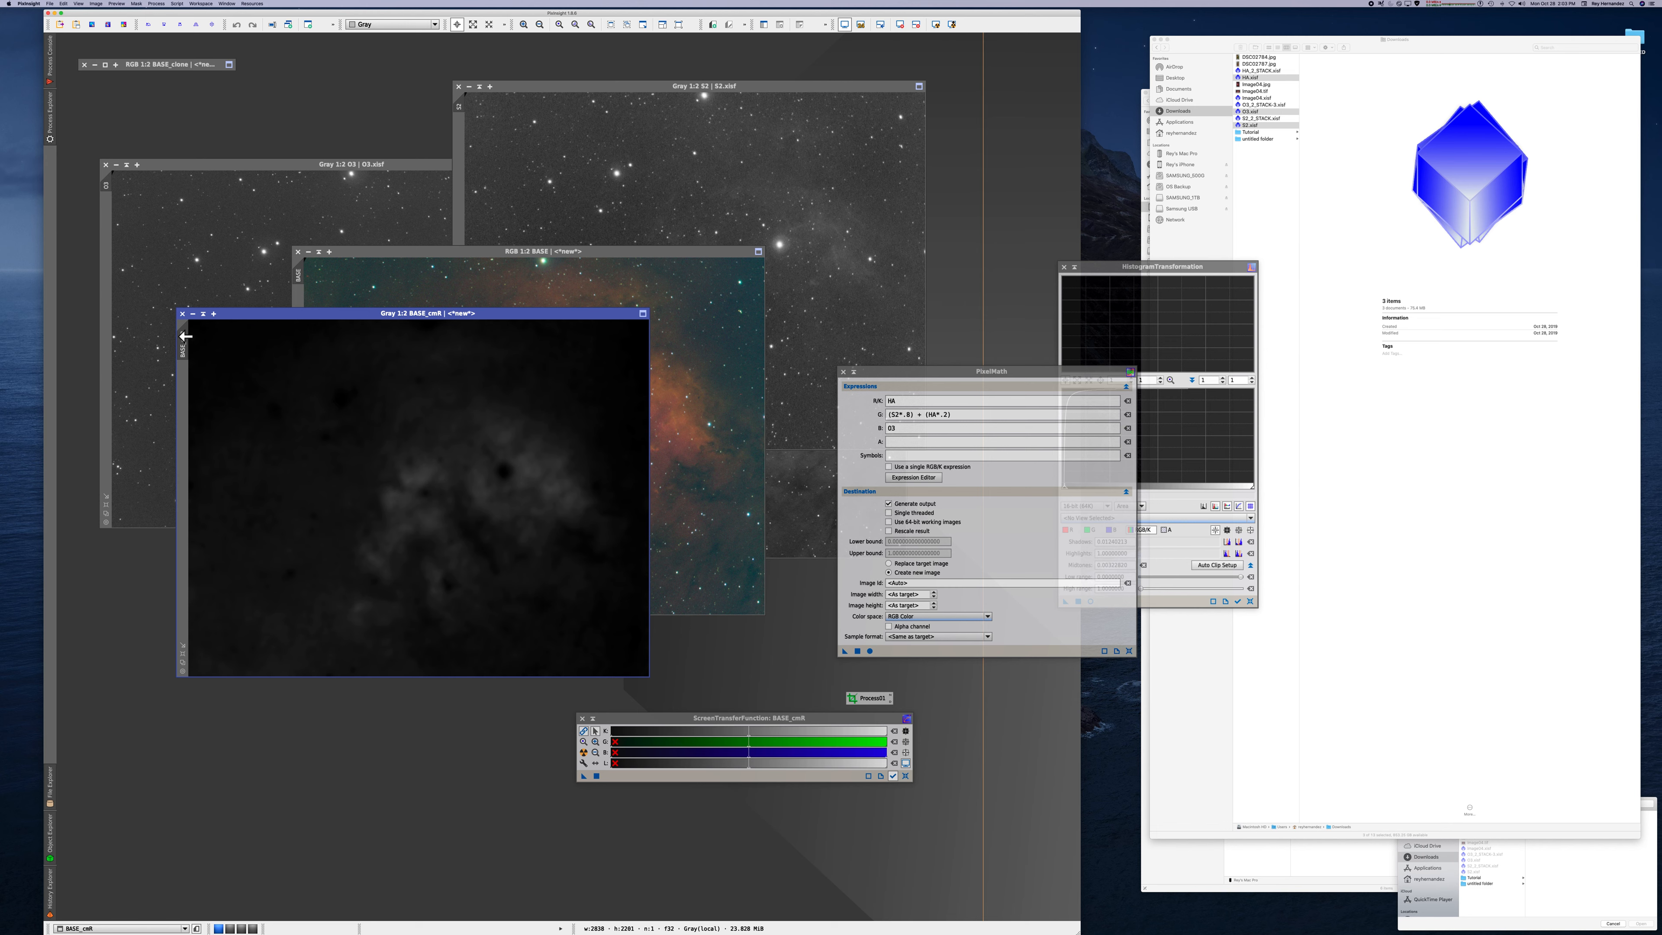
right_click(179, 342)
left_click(209, 377)
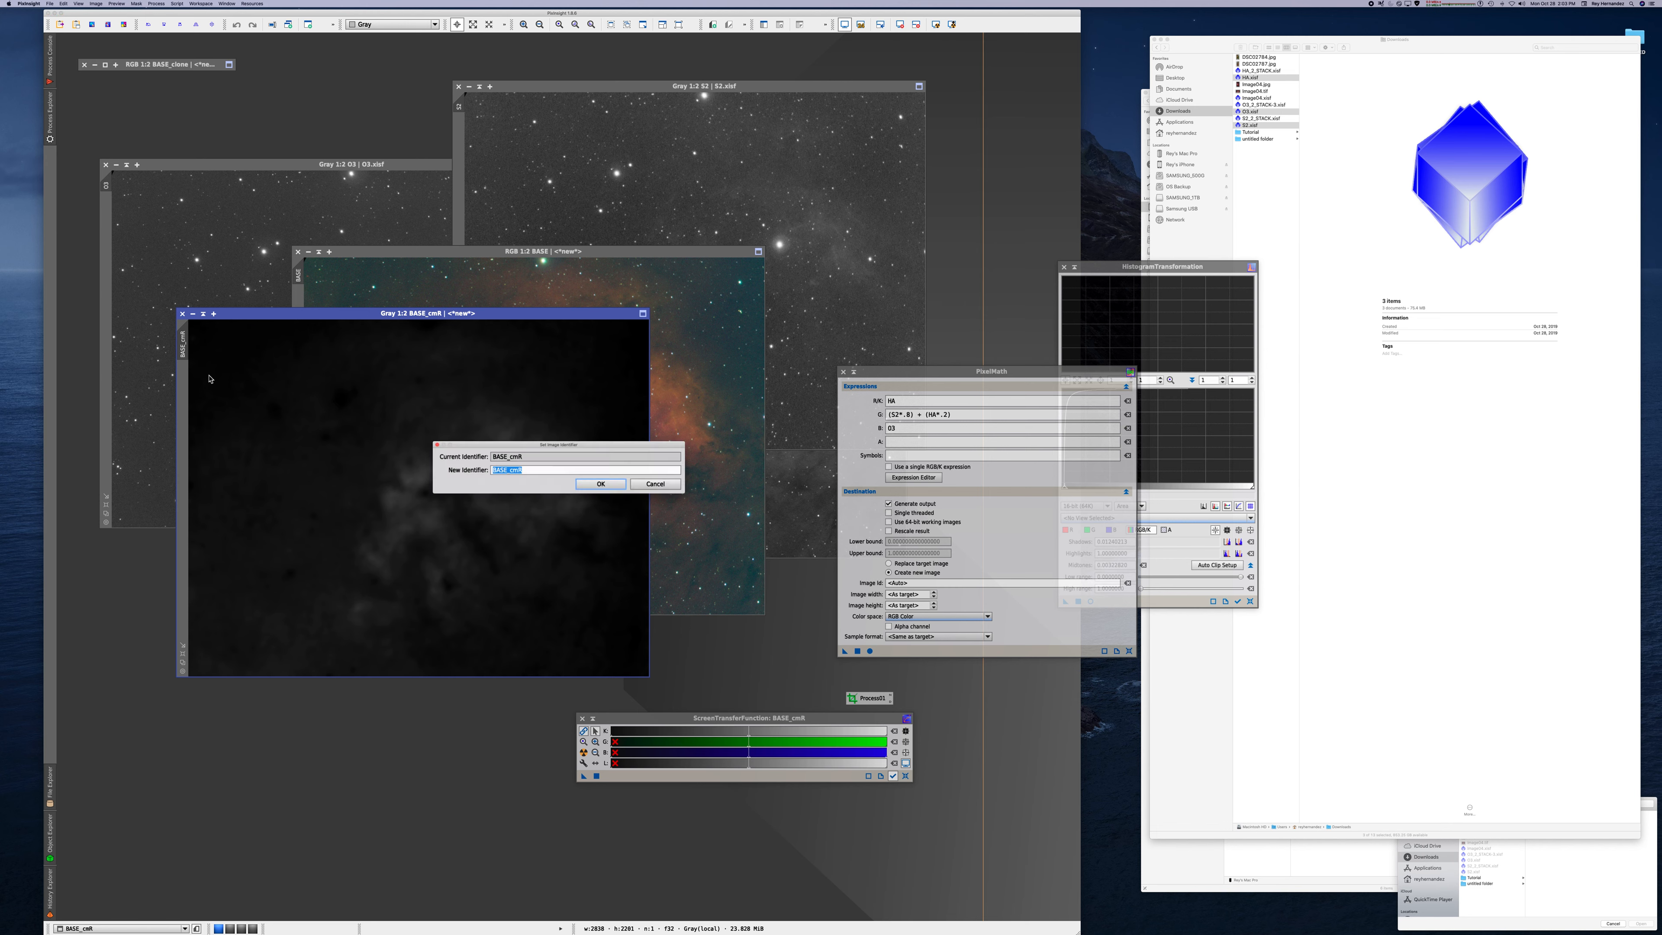
type("redmask")
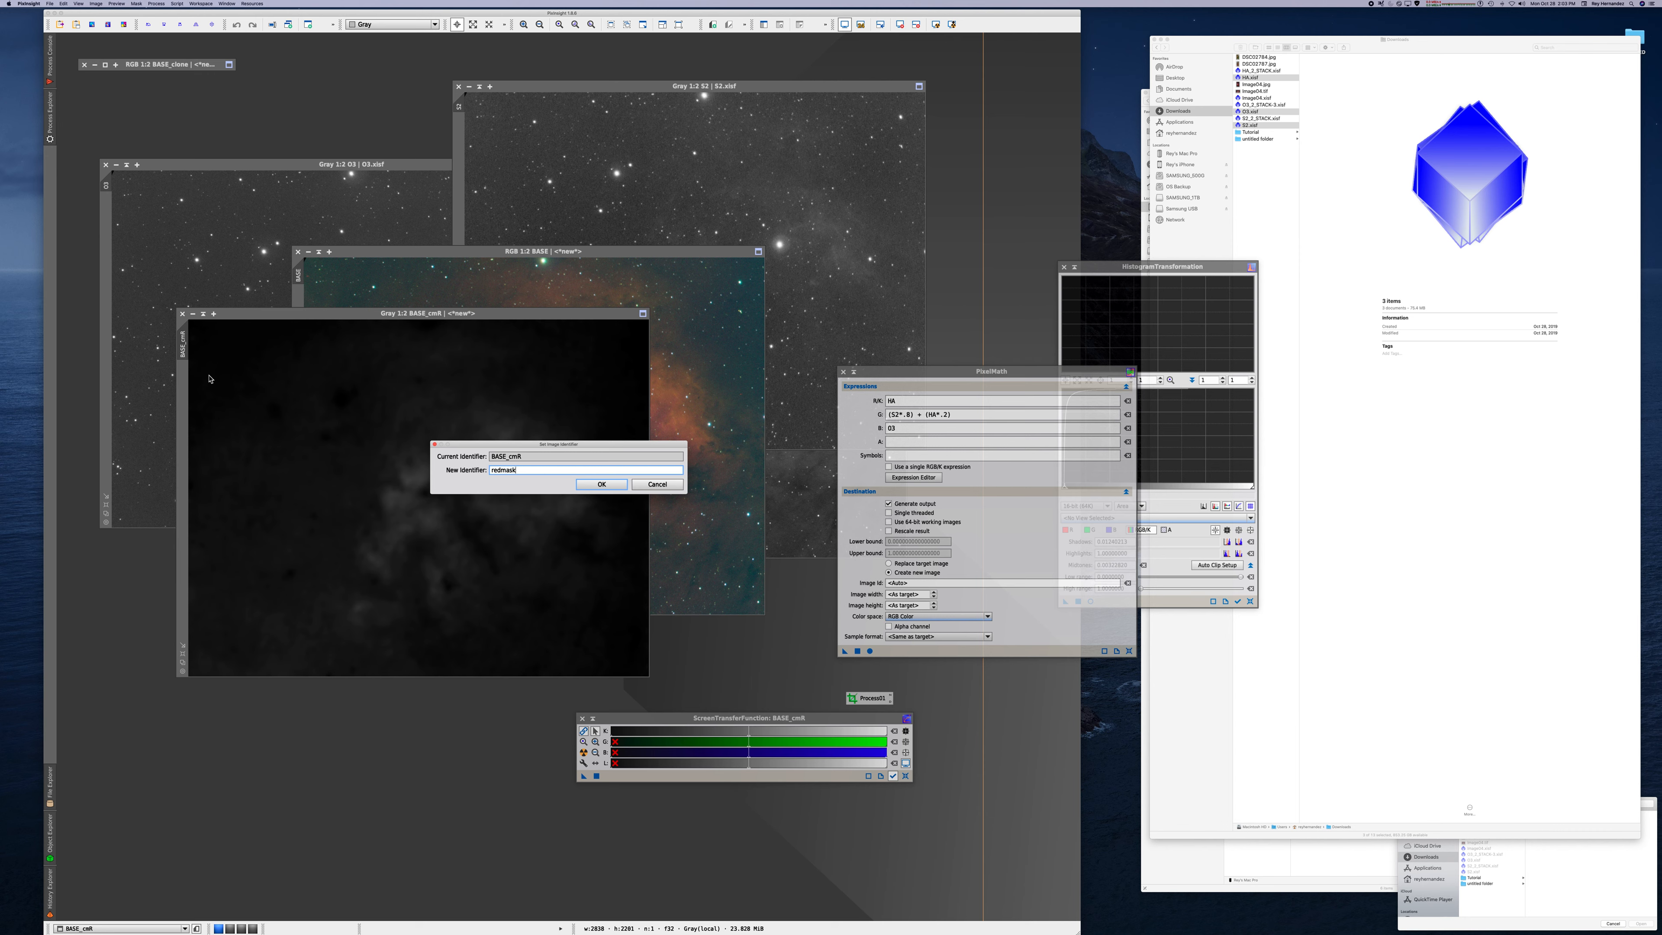
key("Return")
- Generate a green chrominance mask from BASE with the ColorMask script, increasing the mask blur layers to remove
left_click(226, 262)
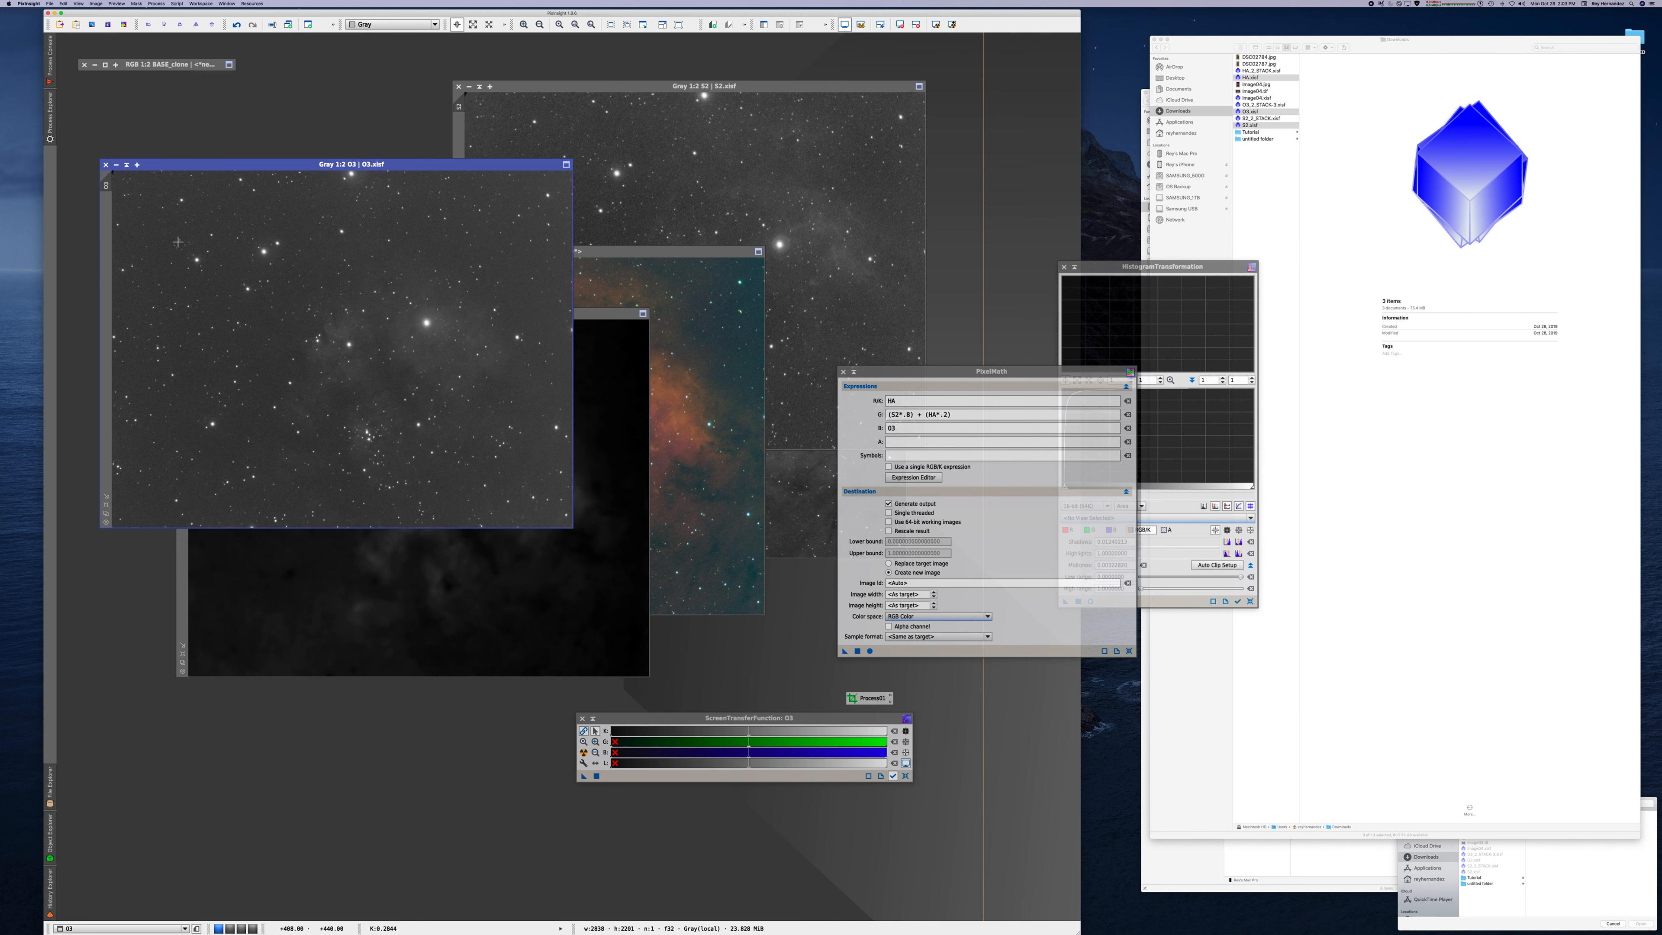
left_click(626, 251)
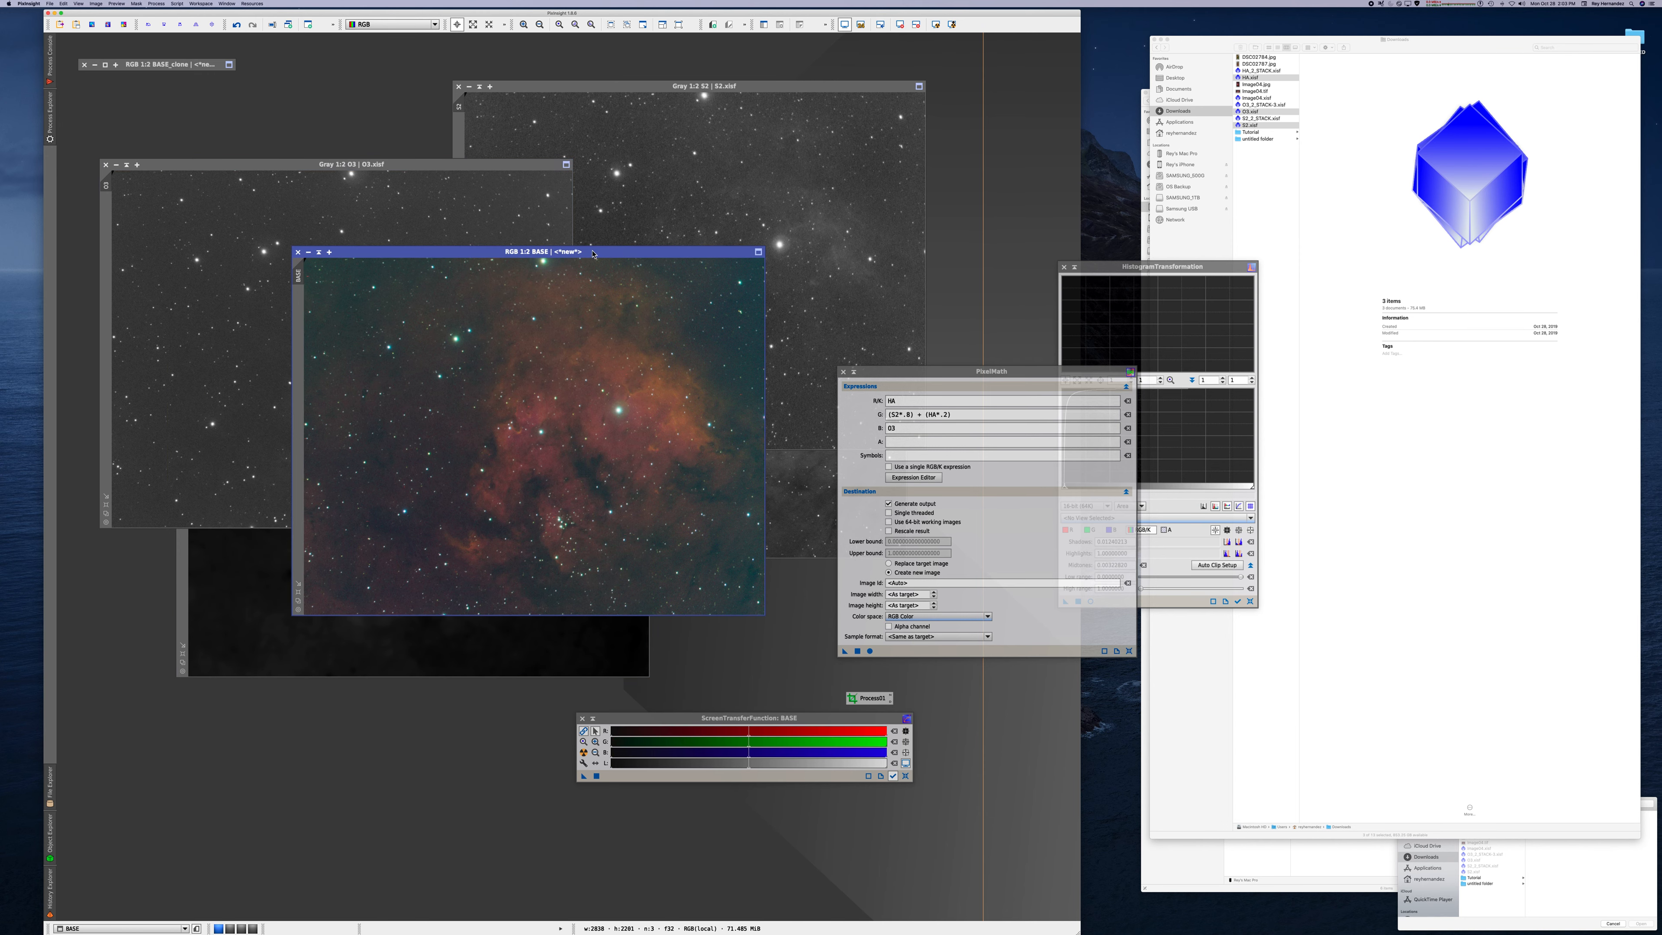
left_click(50, 112)
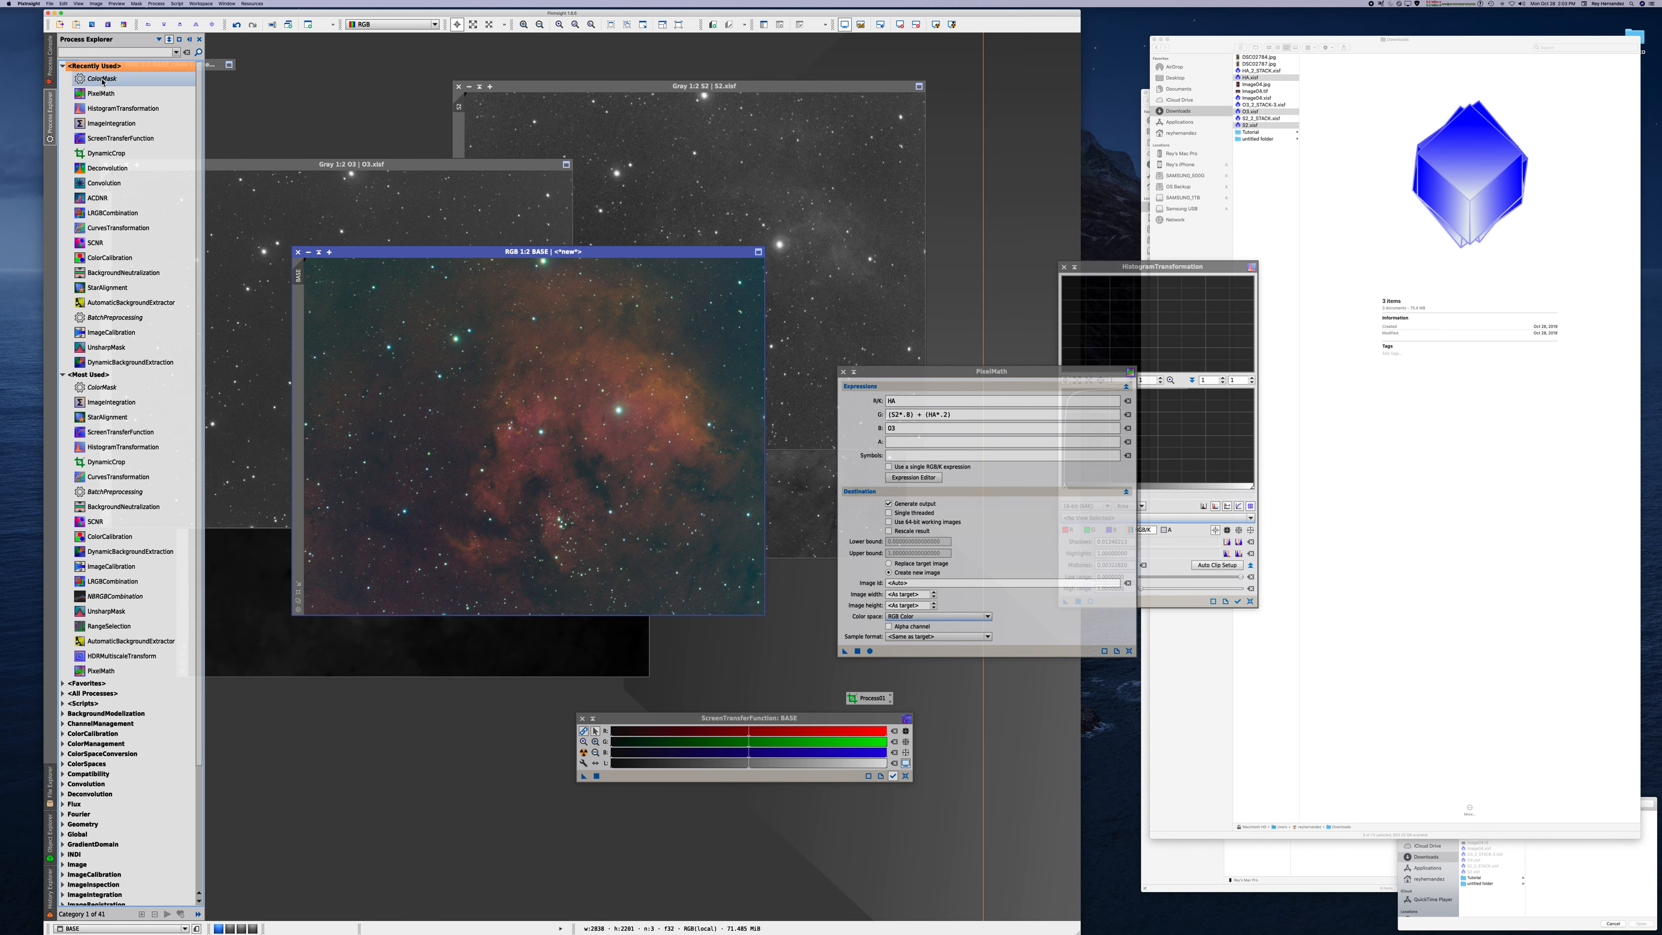
double_click(102, 79)
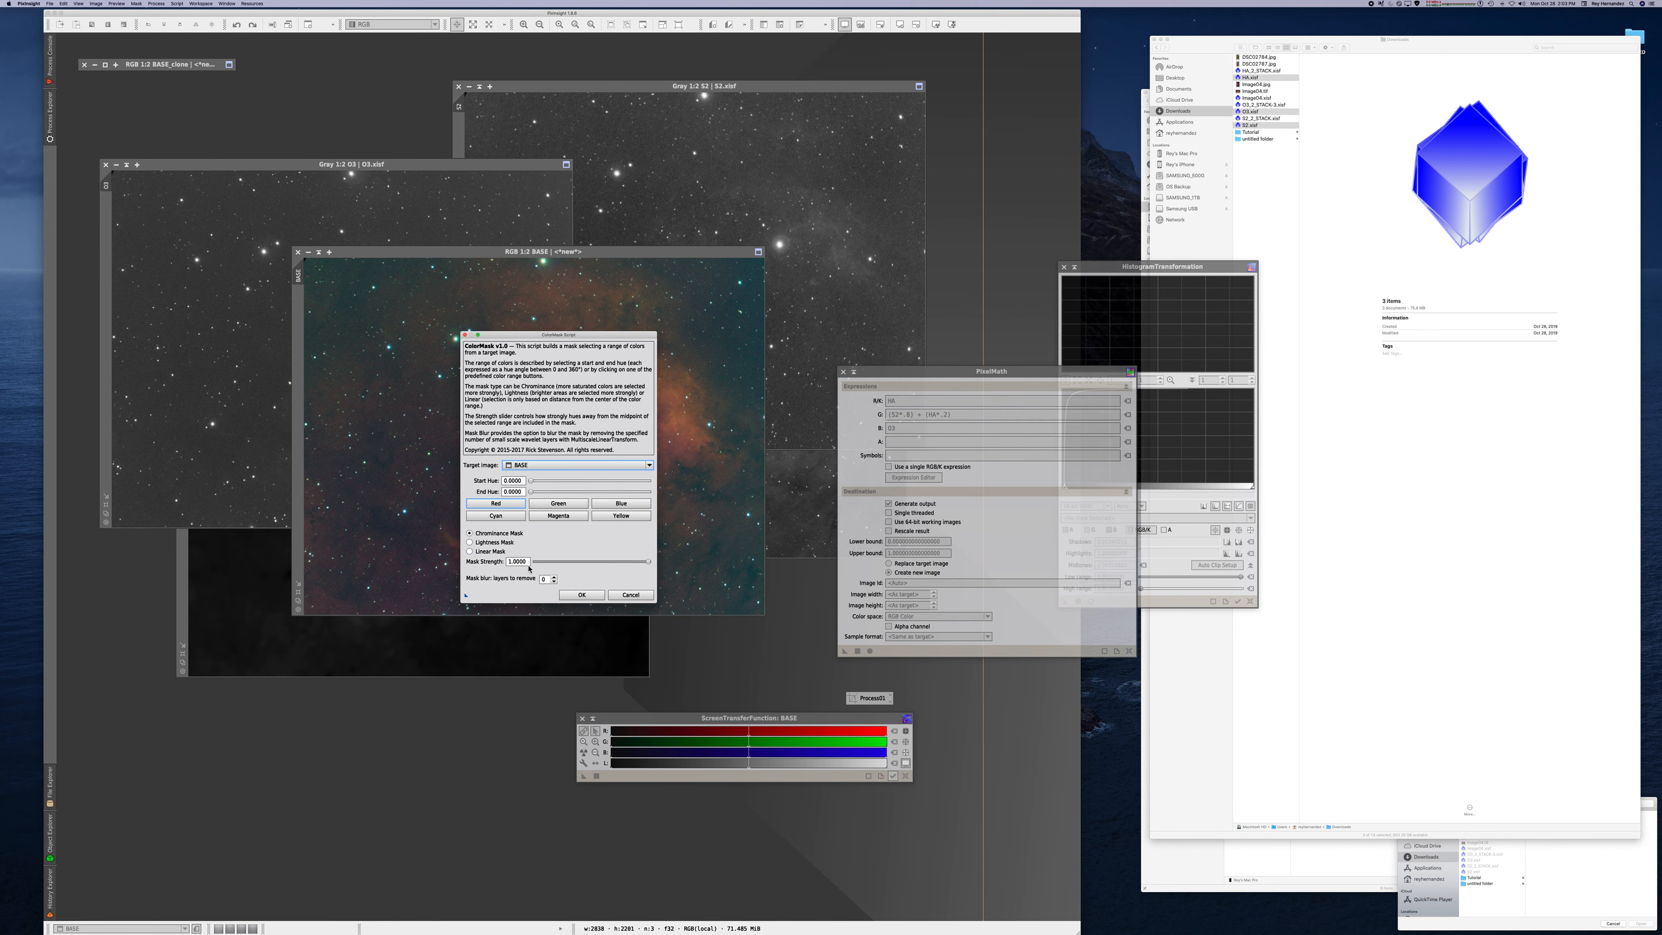
left_click(559, 504)
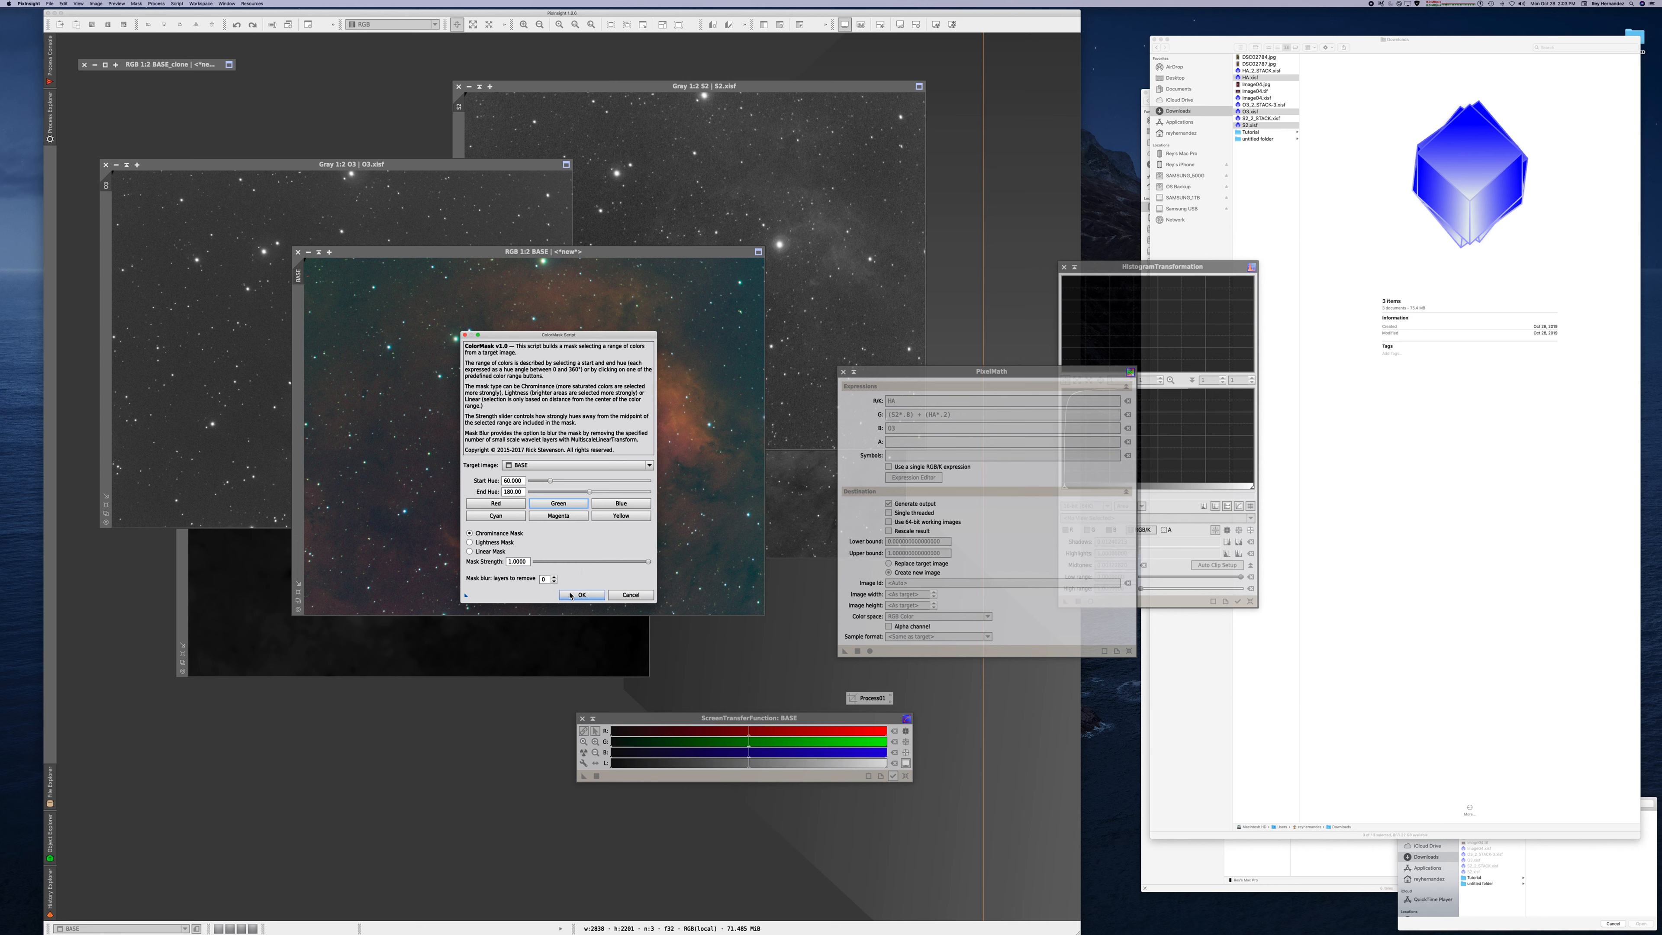
left_click(553, 576)
left_click(554, 576)
left_click(554, 576)
left_click(554, 577)
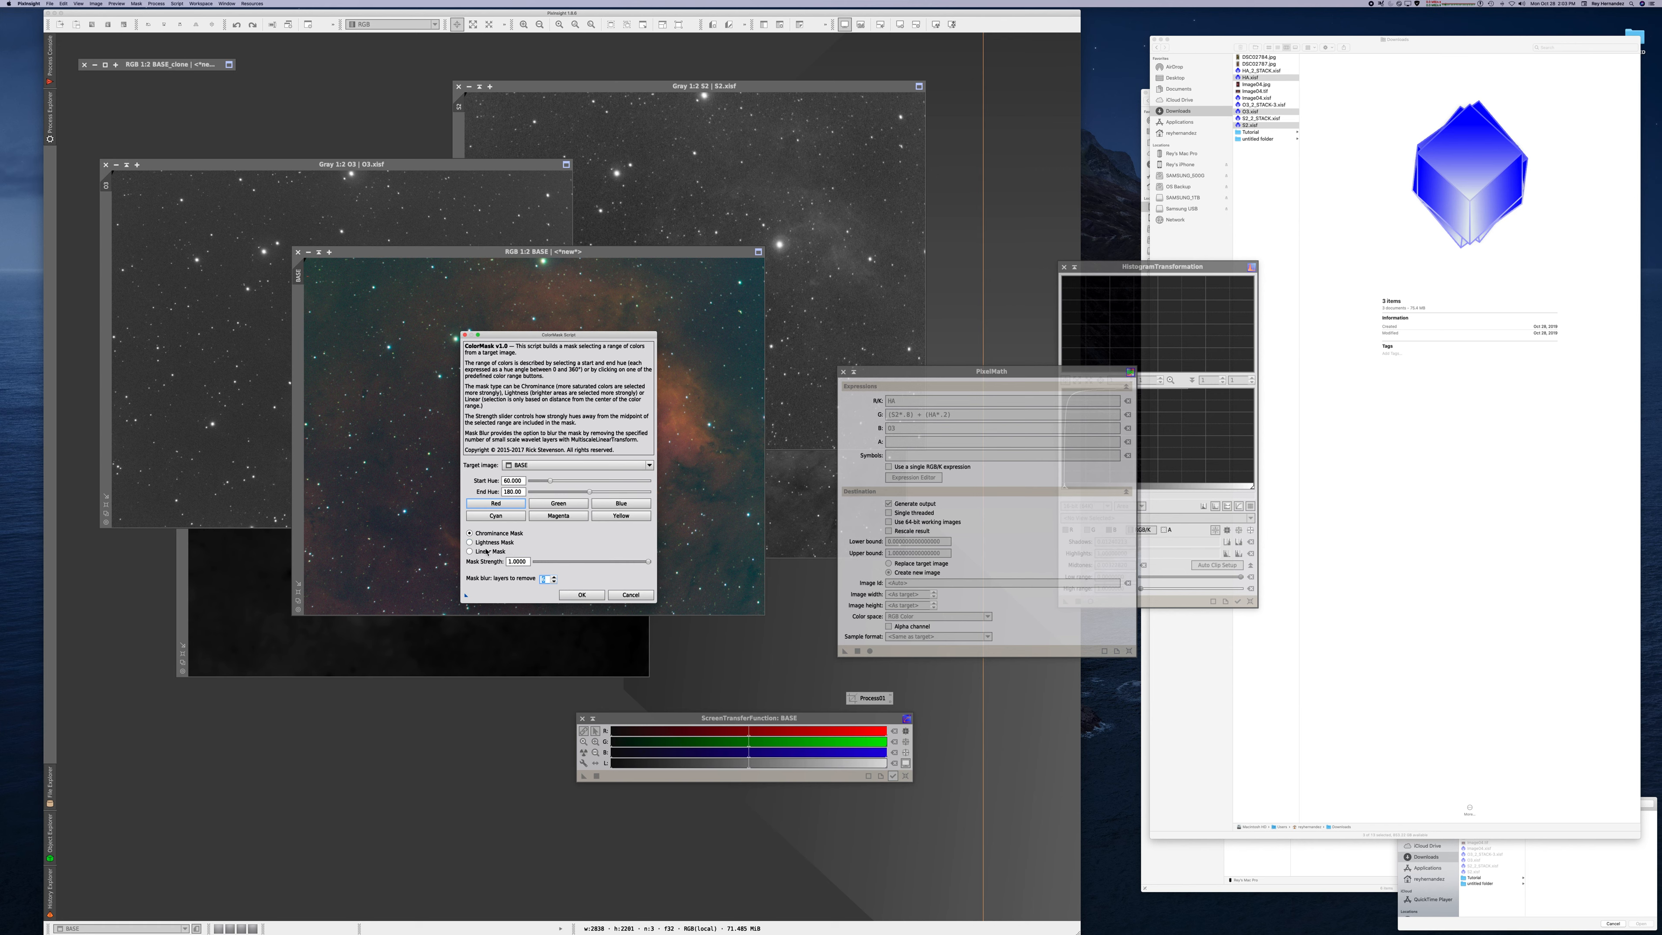
left_click(564, 592)
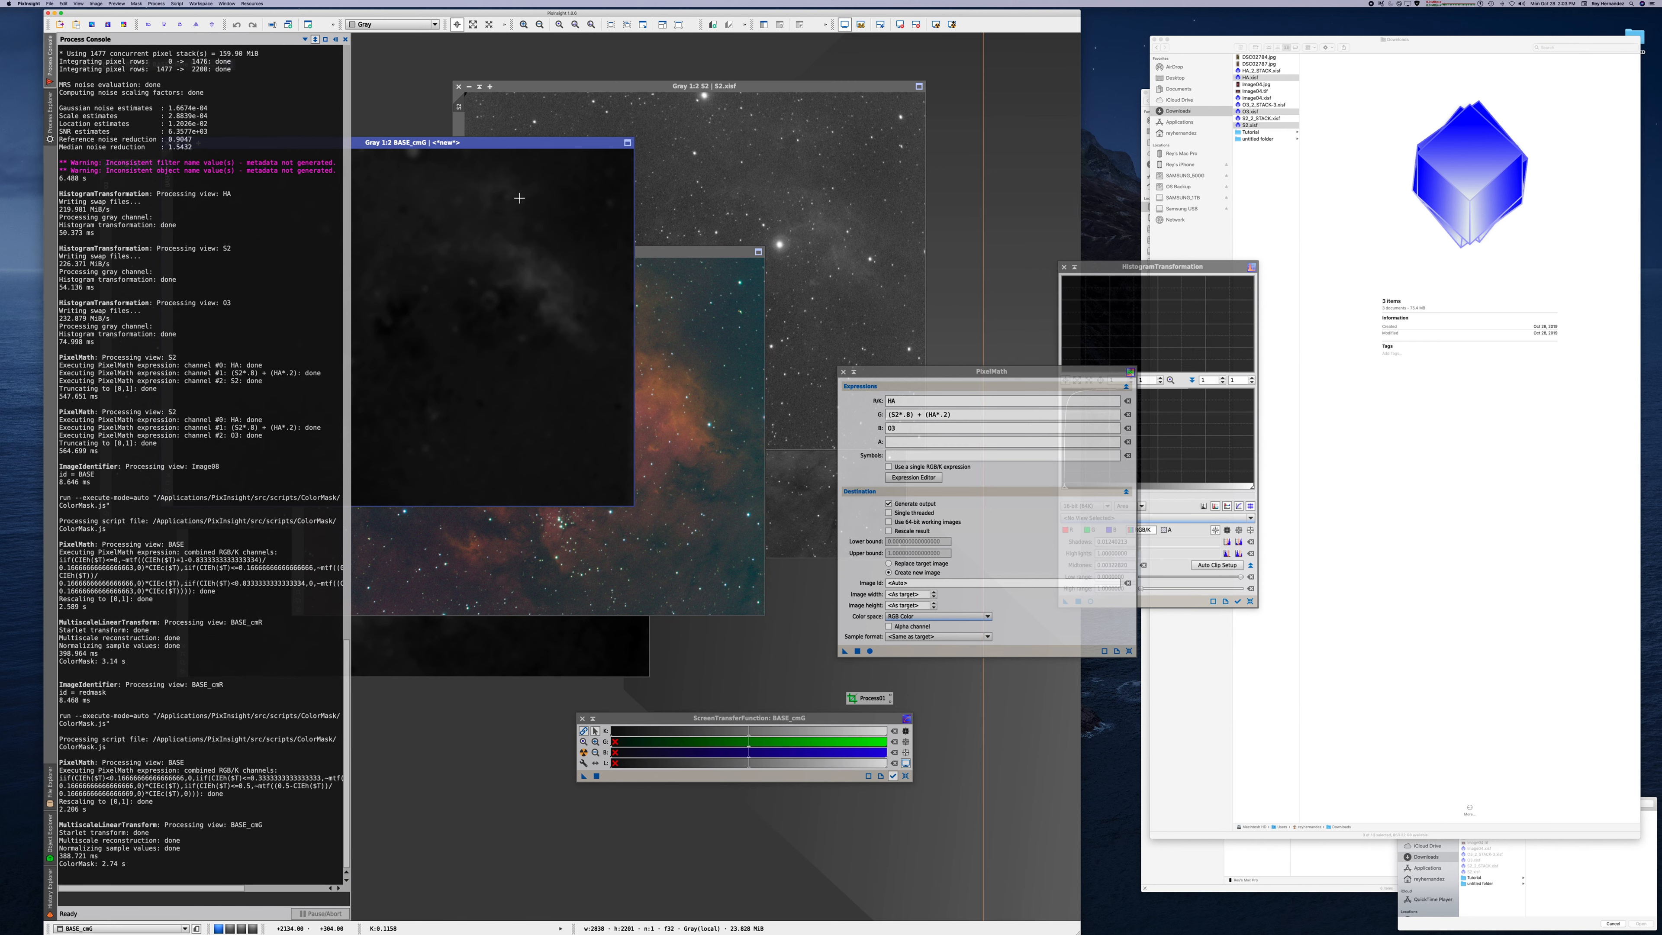
- Change the new green color mask's identifier to greenmask
left_click_drag(527, 142, 626, 180)
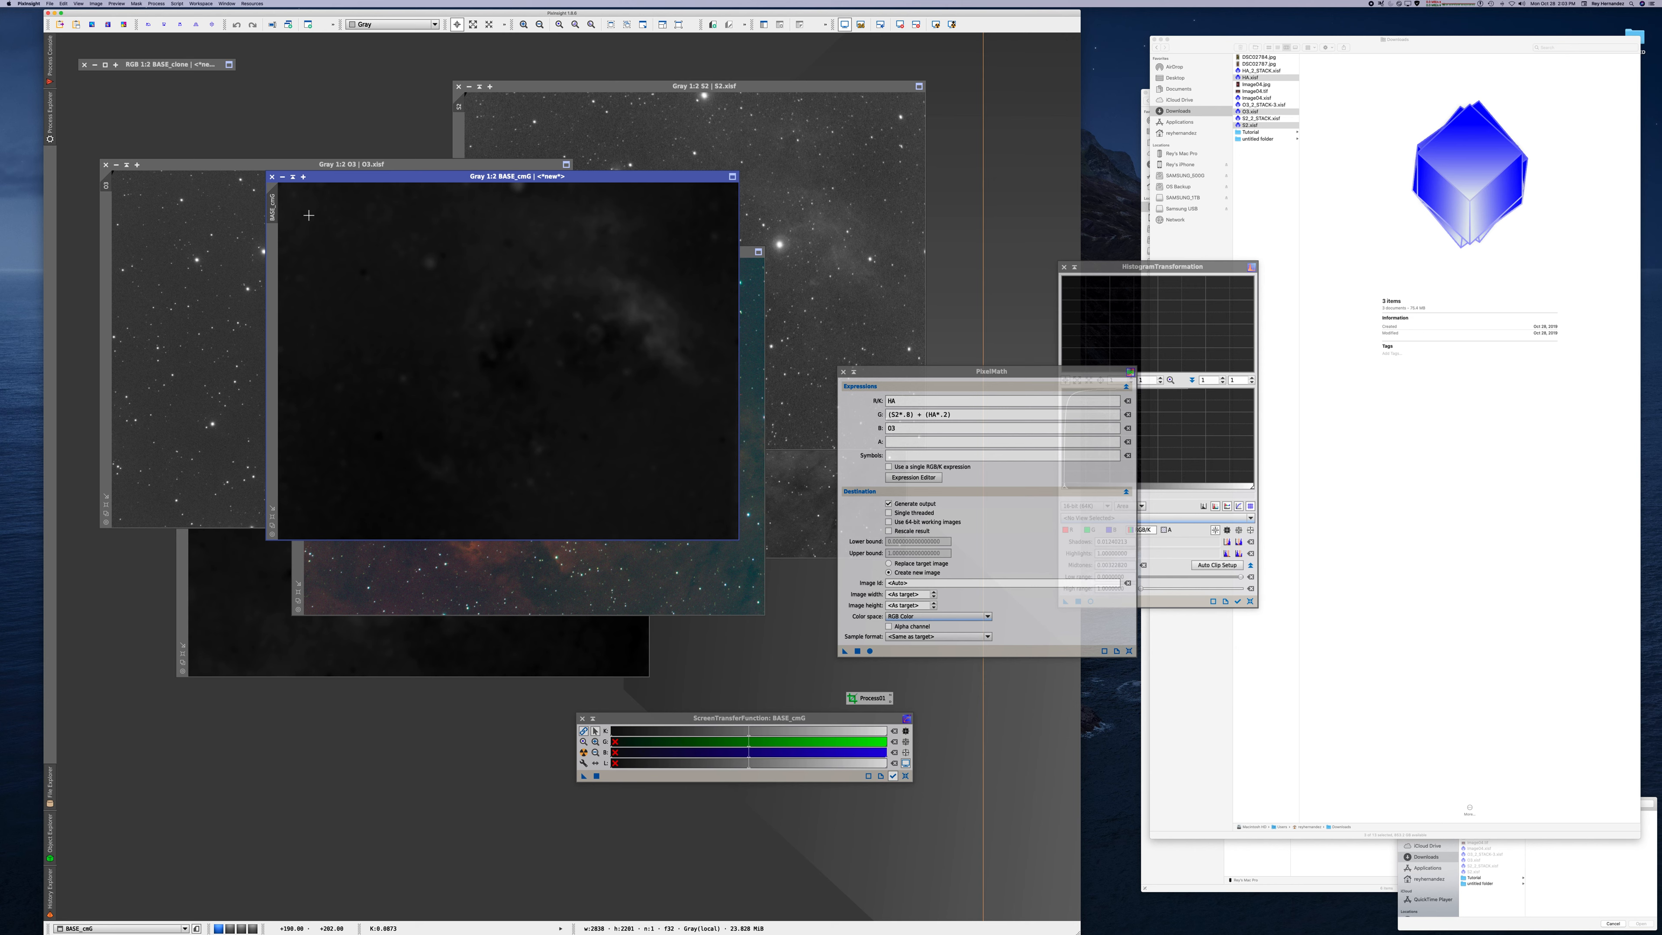
right_click(274, 207)
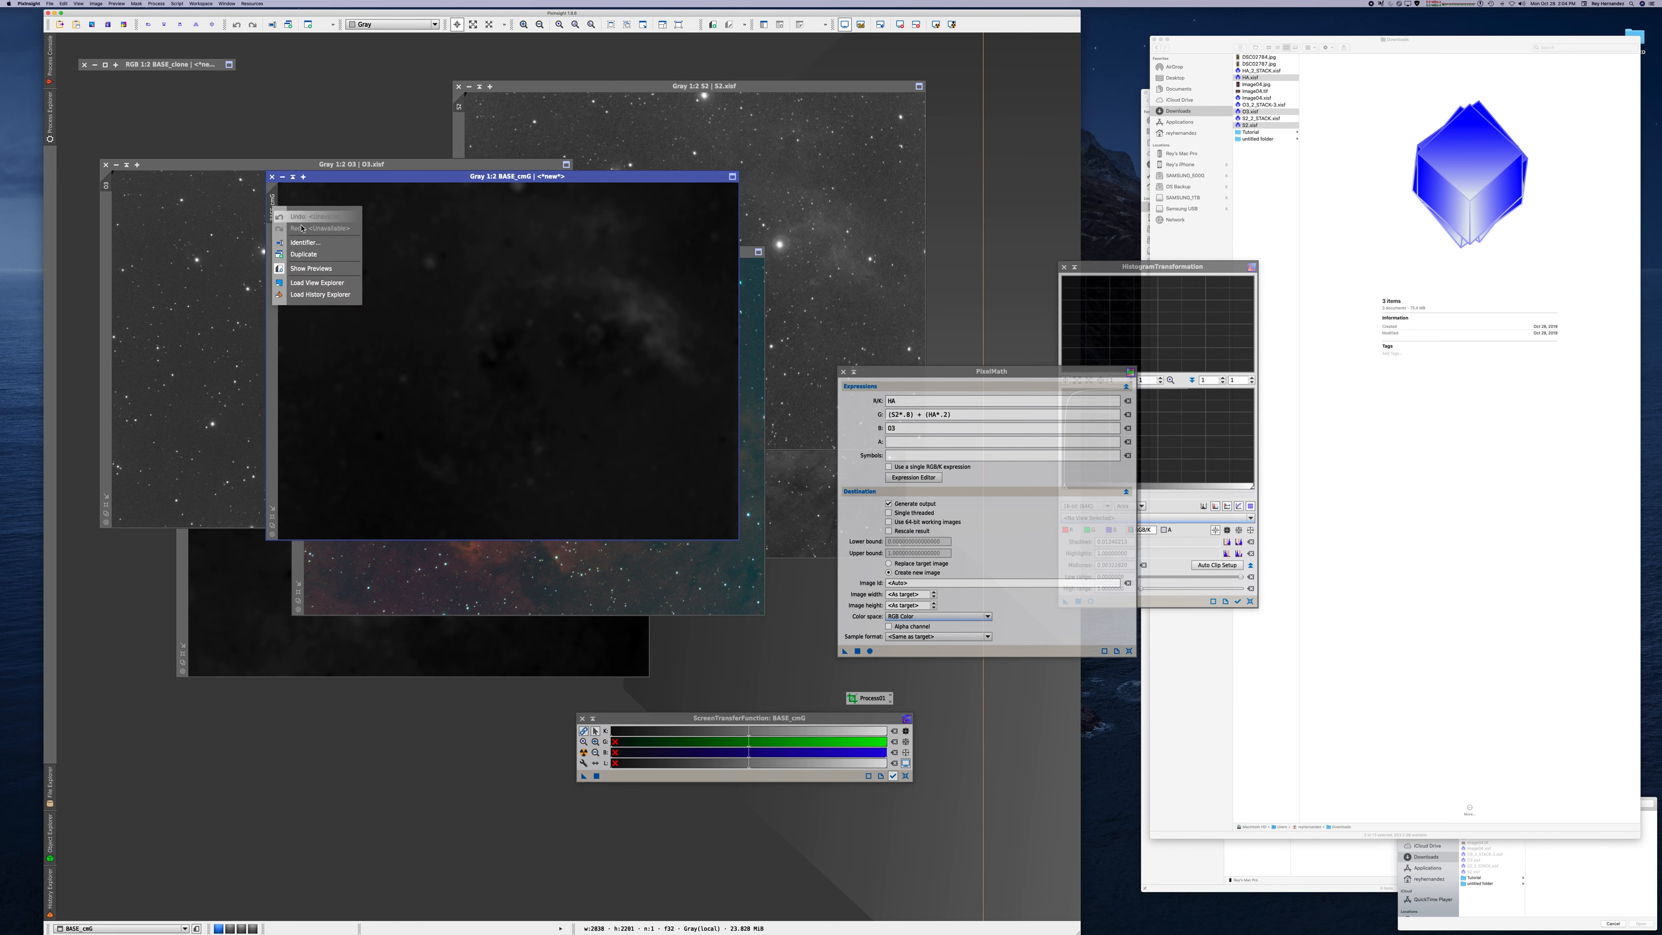
left_click(305, 242)
type("greenmask")
key("Return")
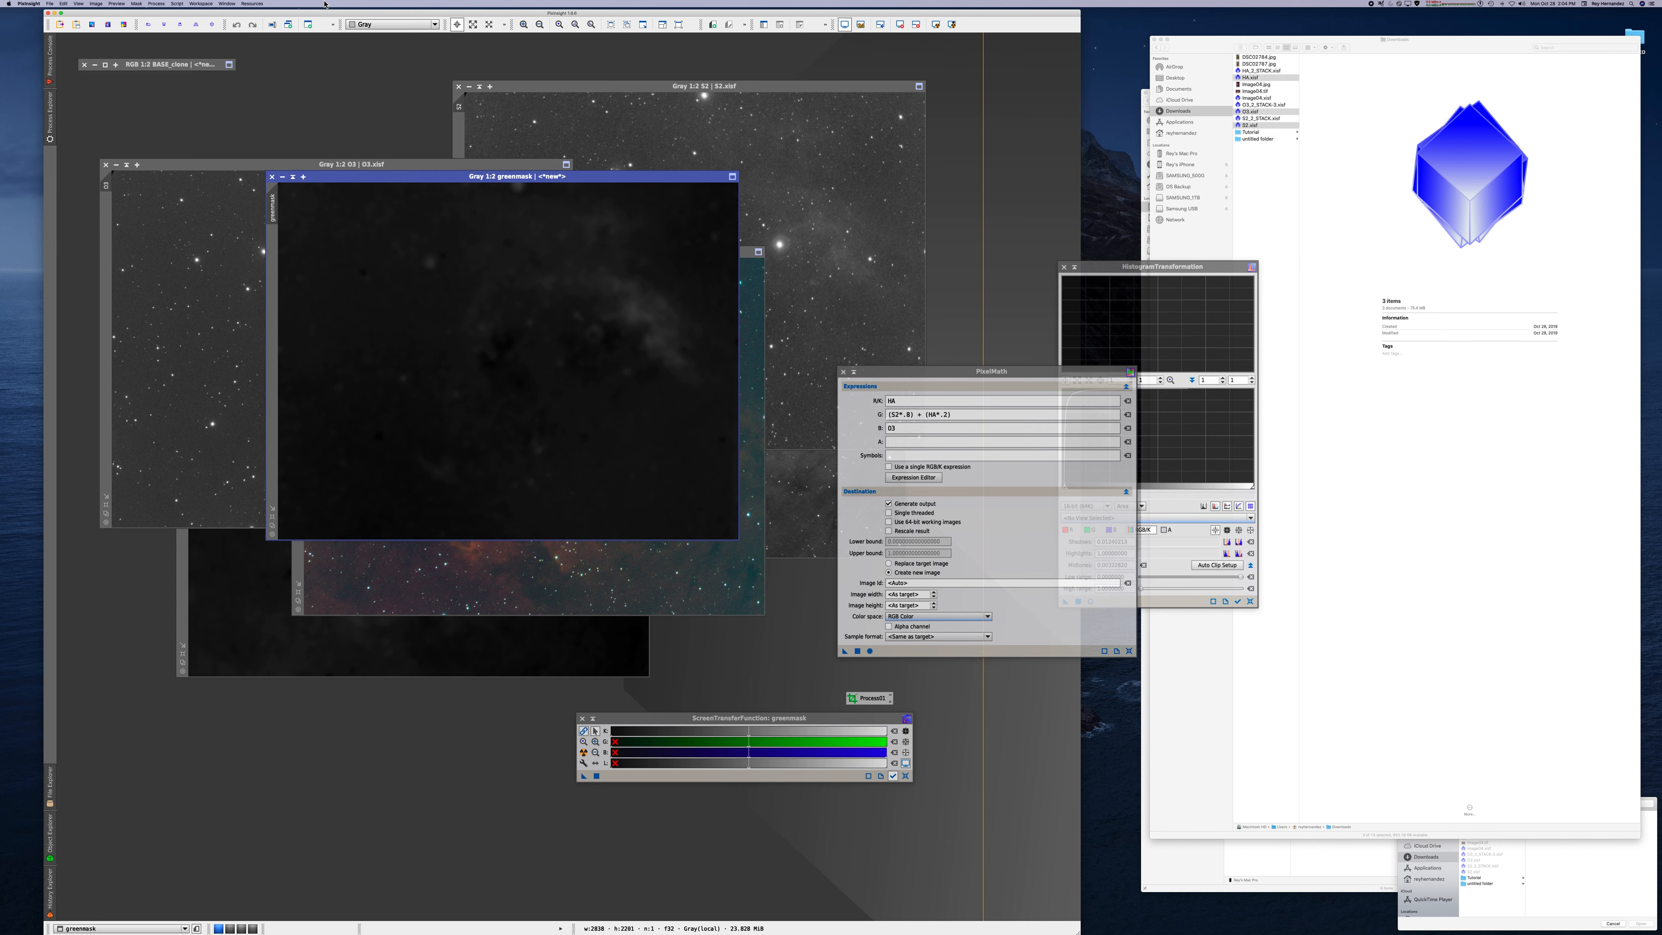
- Move greenmask off BASE and generate a blue chrominance mask with ColorMask, targeting BASE and increasing the mask blur layers to remove
left_click_drag(437, 174, 317, 395)
mouse_move(50, 118)
double_click(104, 79)
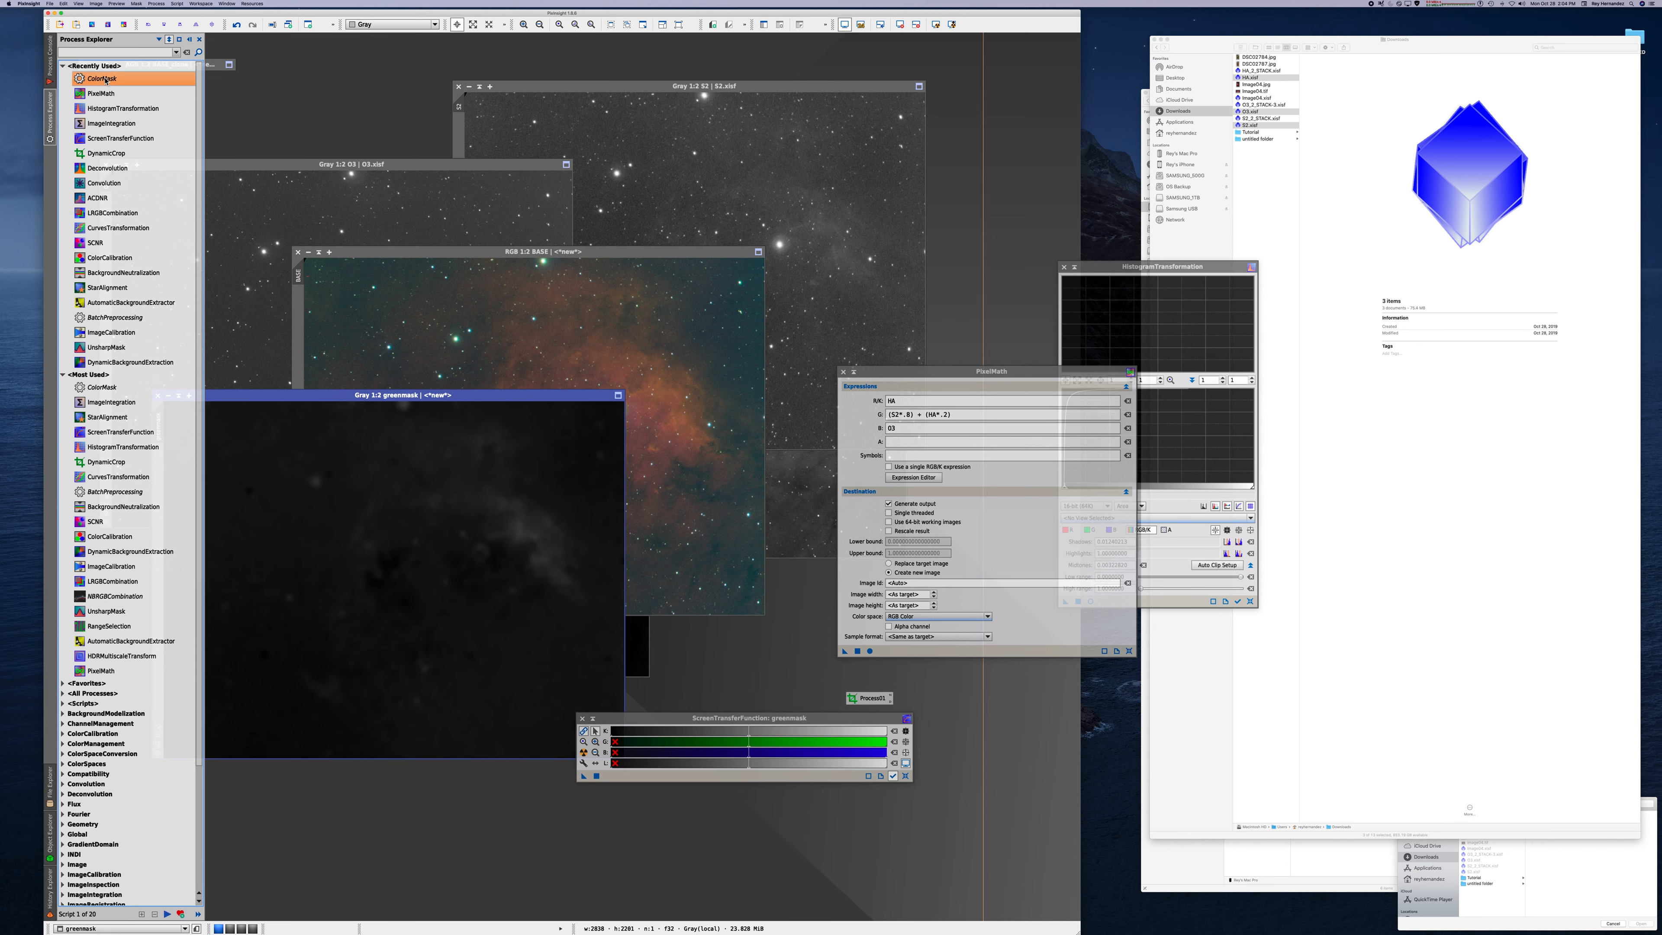
left_click(622, 504)
left_click(563, 466)
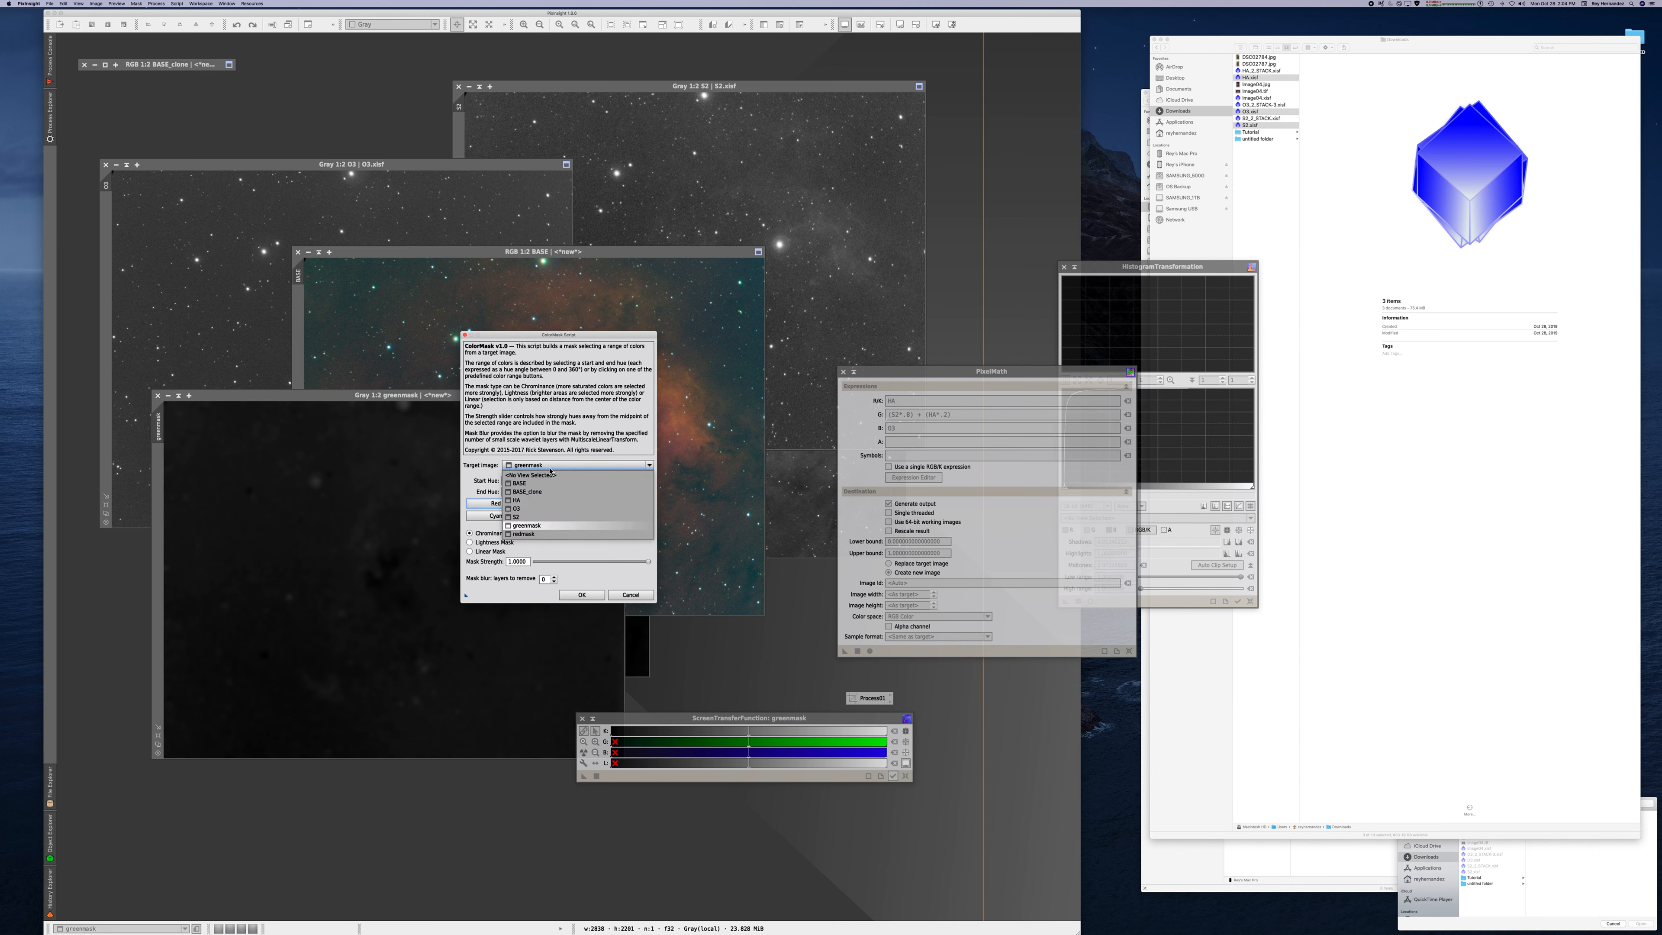
left_click(590, 525)
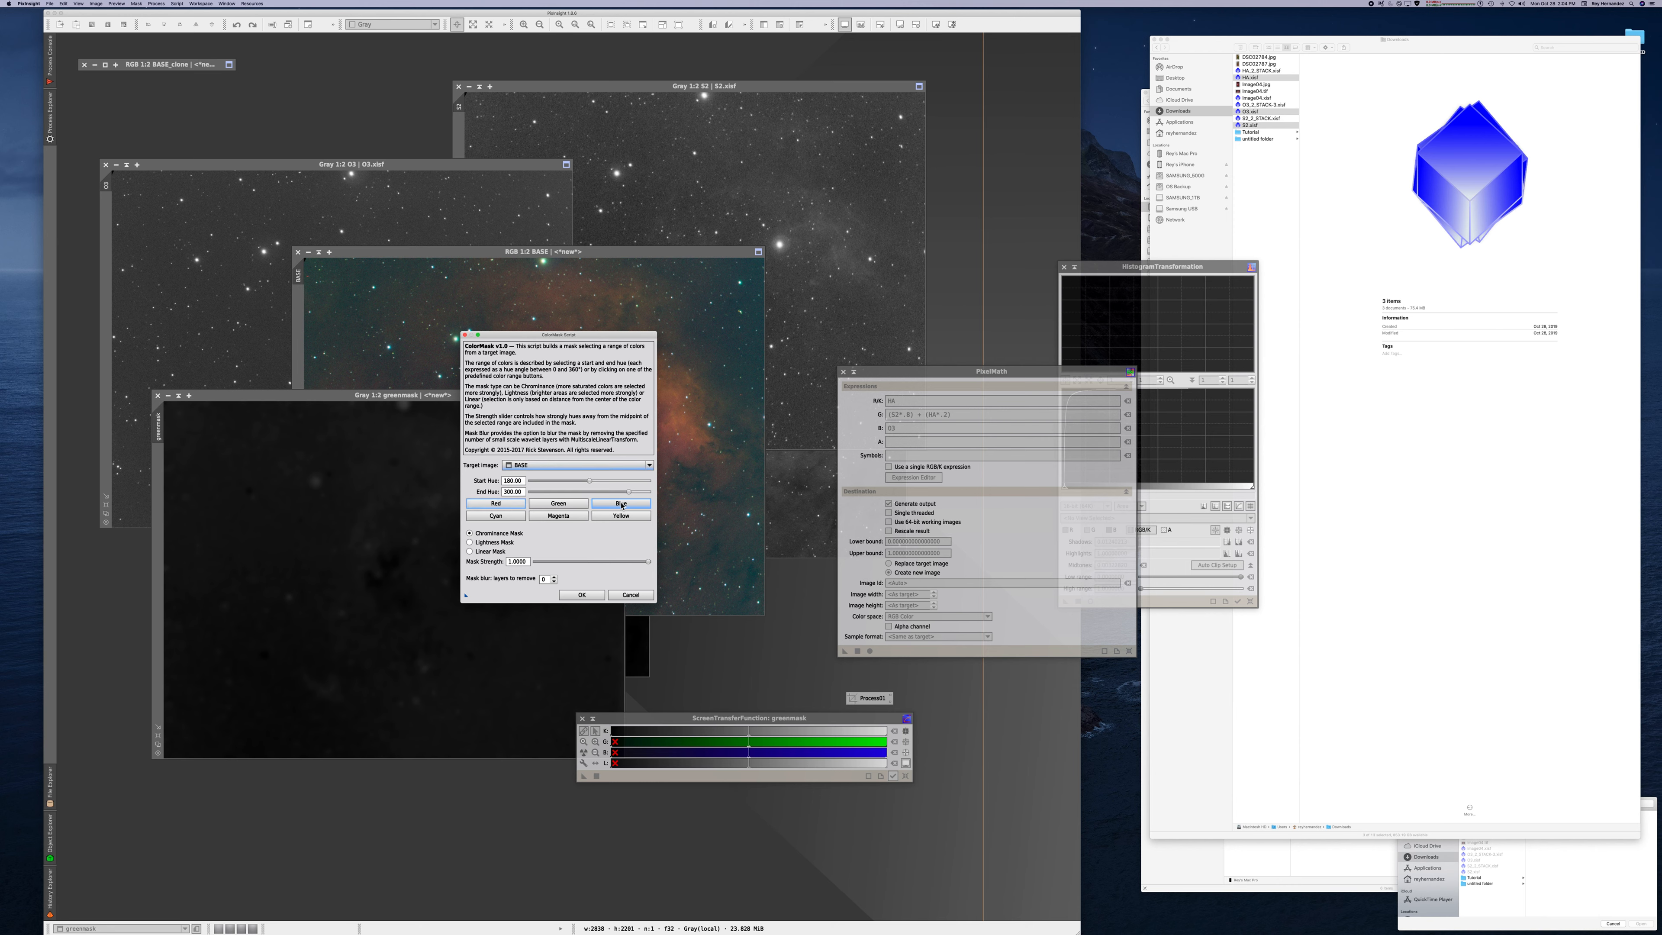
left_click(555, 578)
left_click(555, 579)
left_click(555, 578)
left_click(555, 578)
left_click(576, 595)
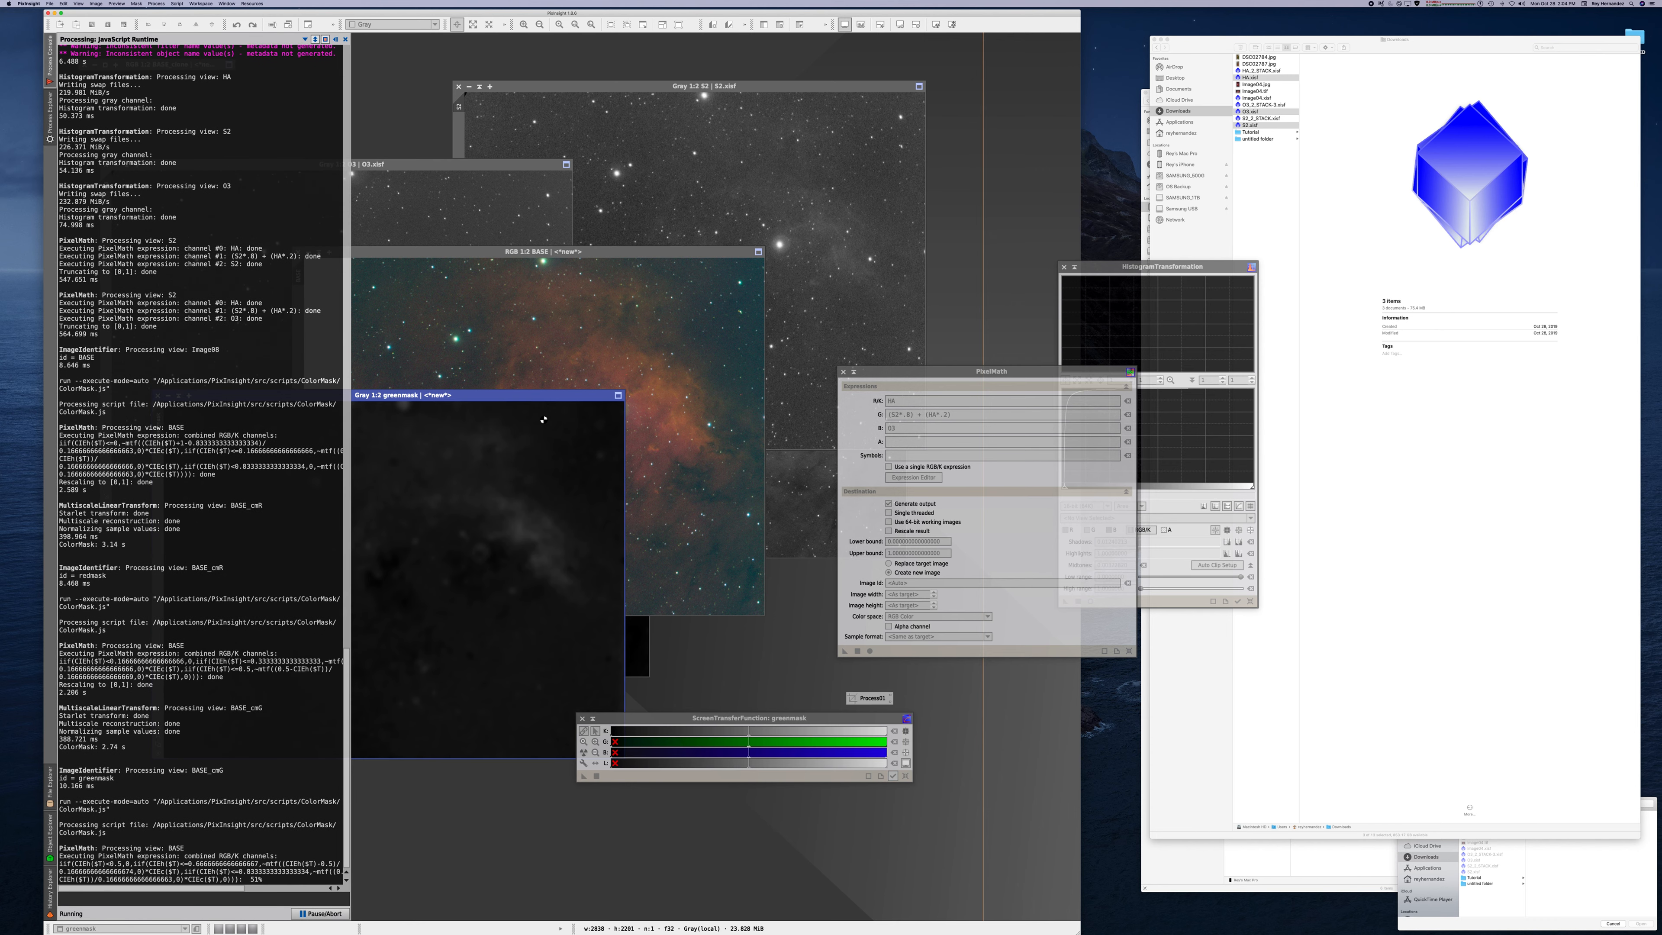
- Move the new blue color mask clear of the console and change its identifier to bluemask
left_click_drag(501, 155, 649, 139)
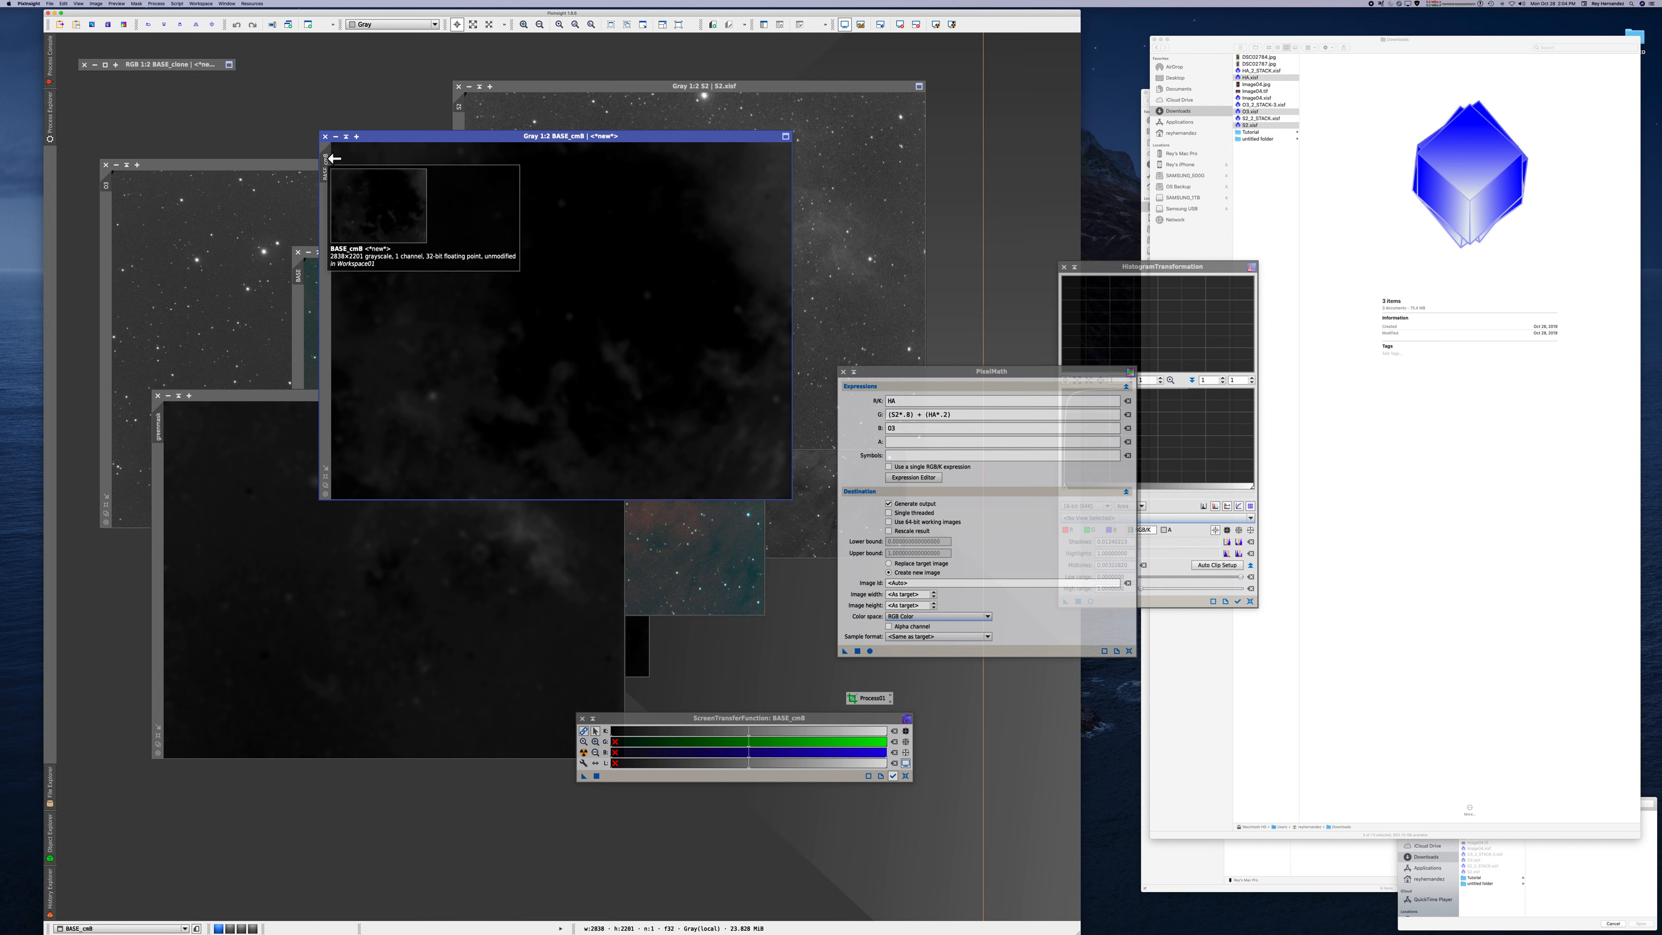
right_click(329, 163)
left_click(360, 195)
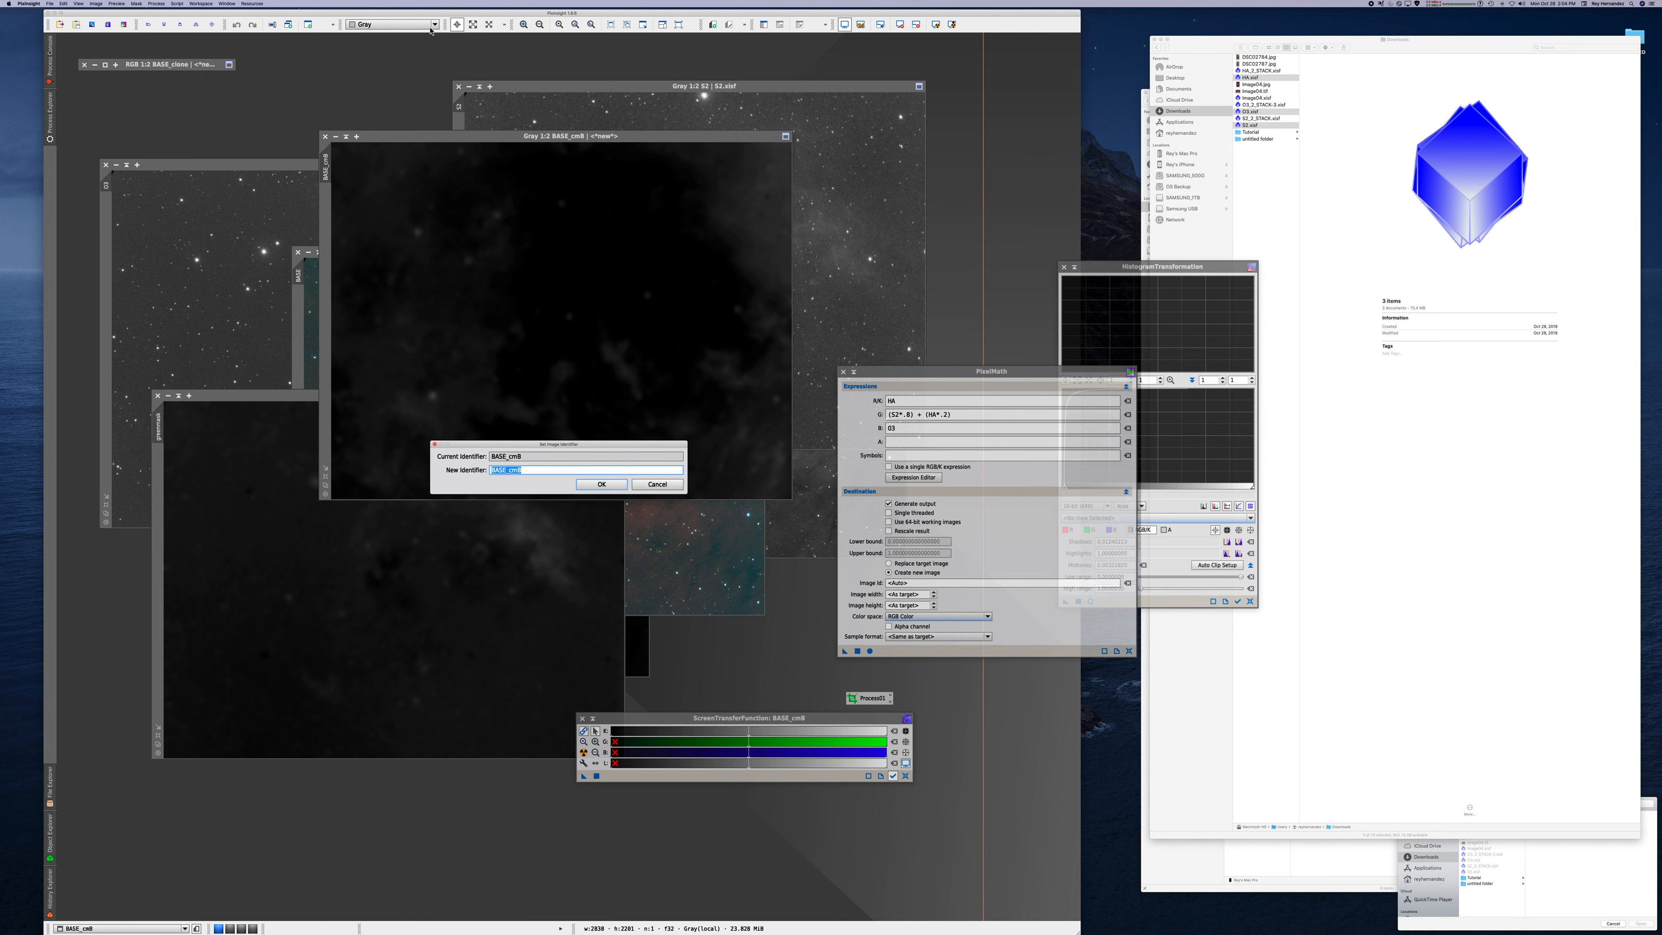
type("bluemask")
key("Return")
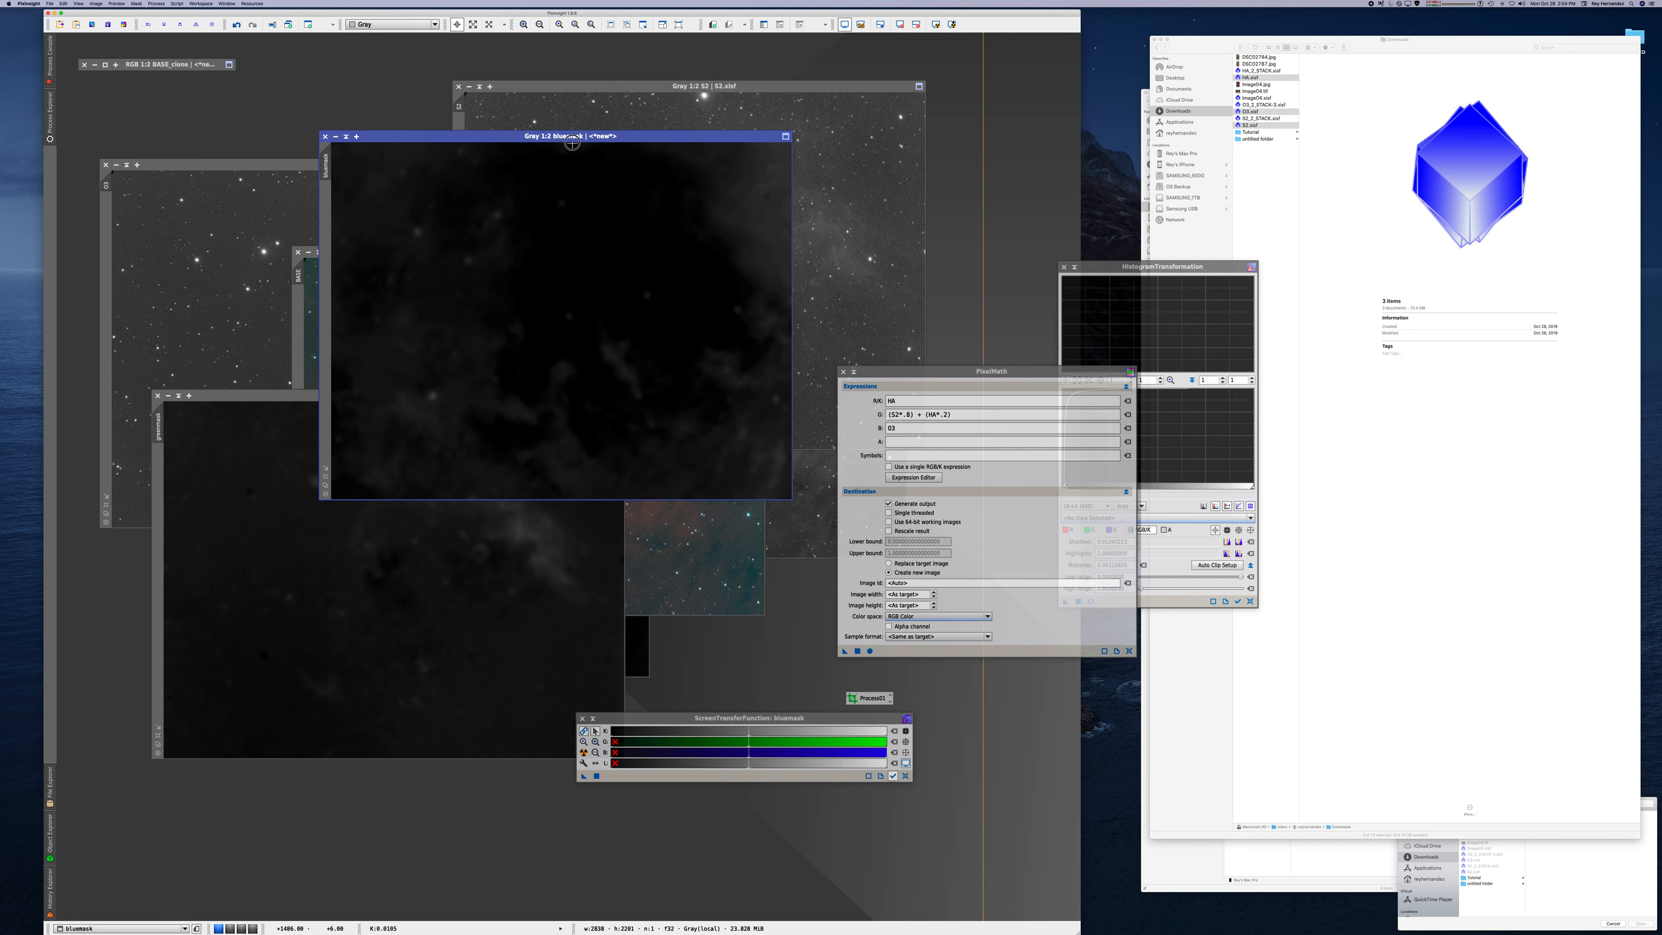
- Spread out the bluemask, greenmask and redmask windows and bring each mask forward in turn
left_click_drag(640, 140, 677, 59)
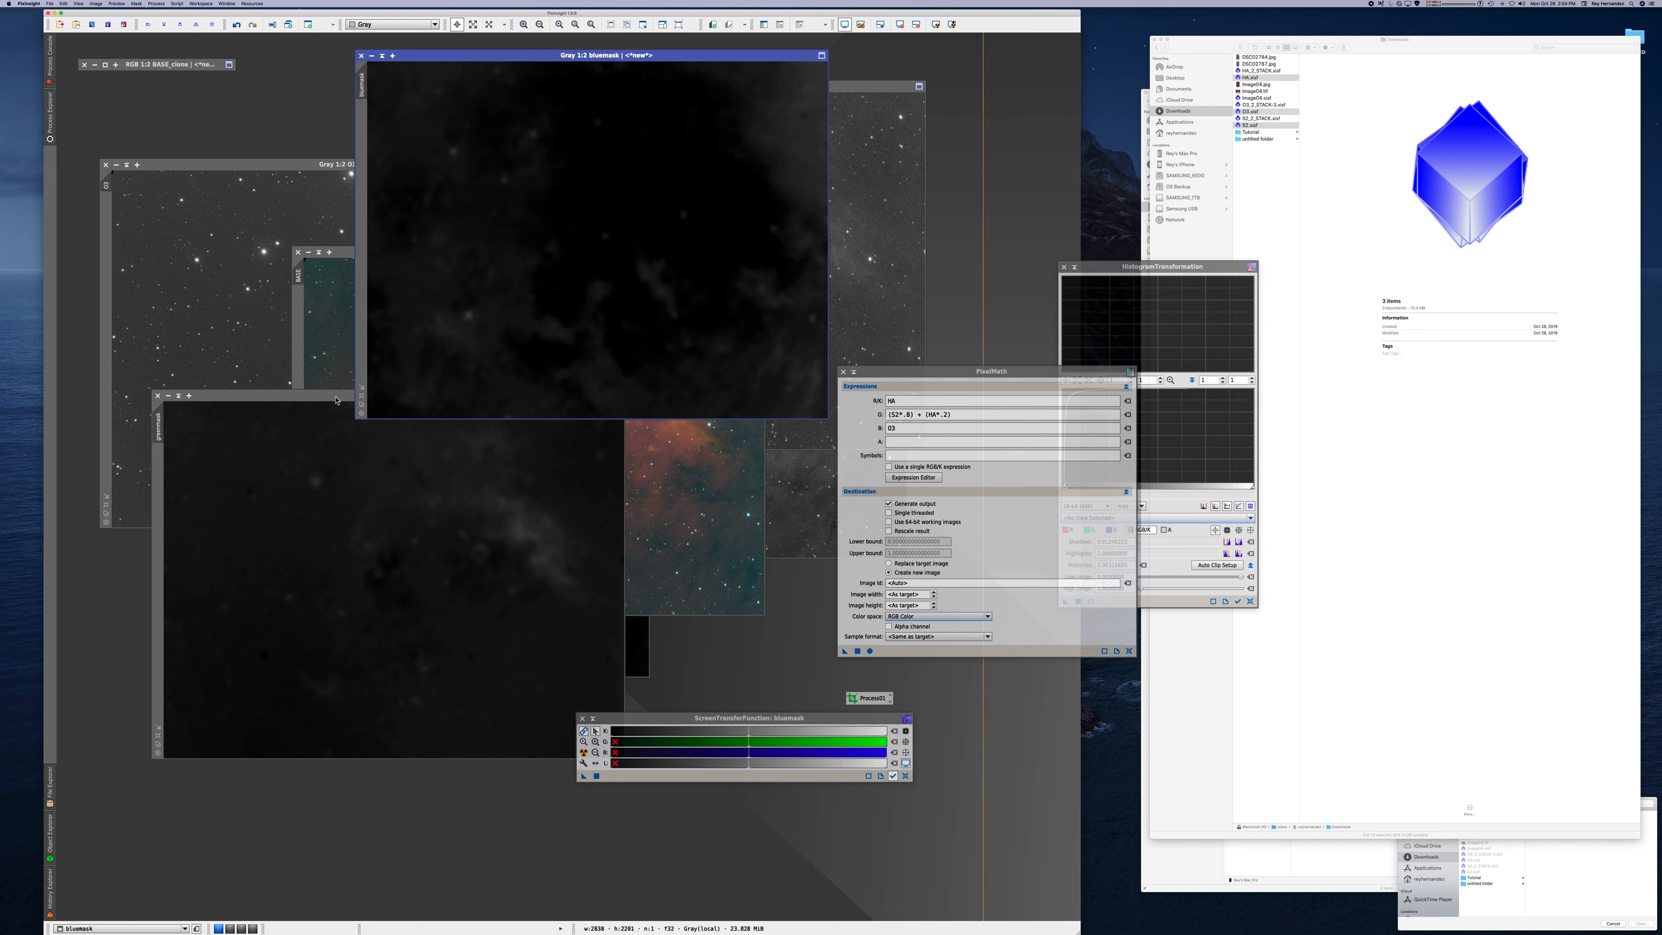
left_click_drag(311, 402, 246, 173)
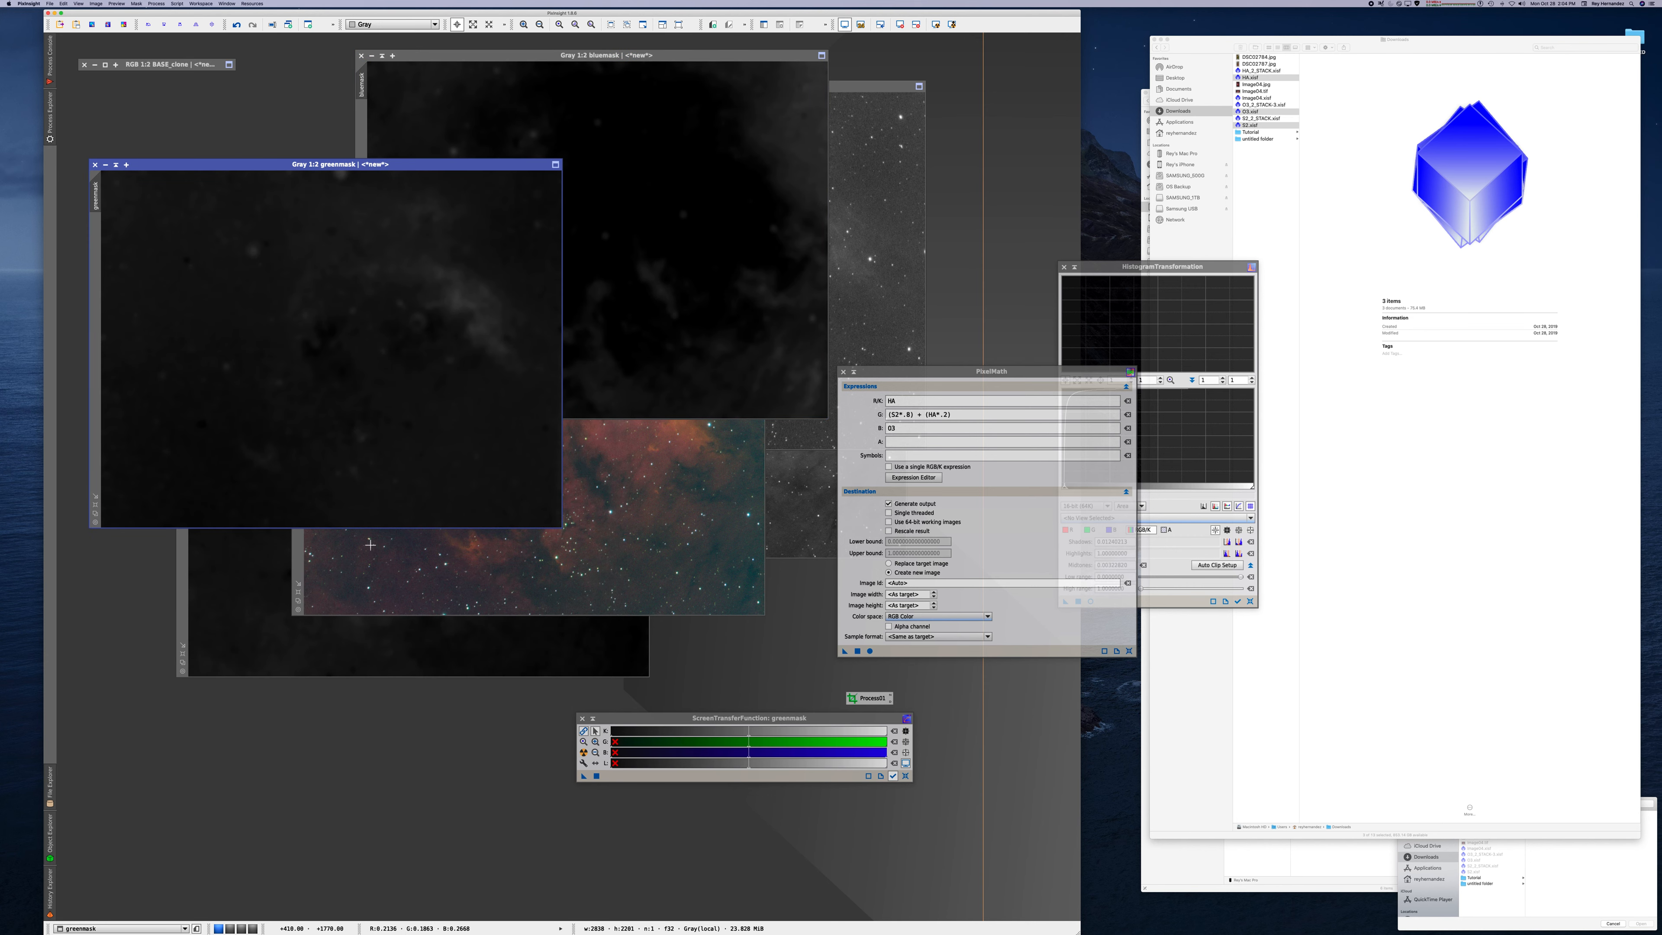
left_click(184, 596)
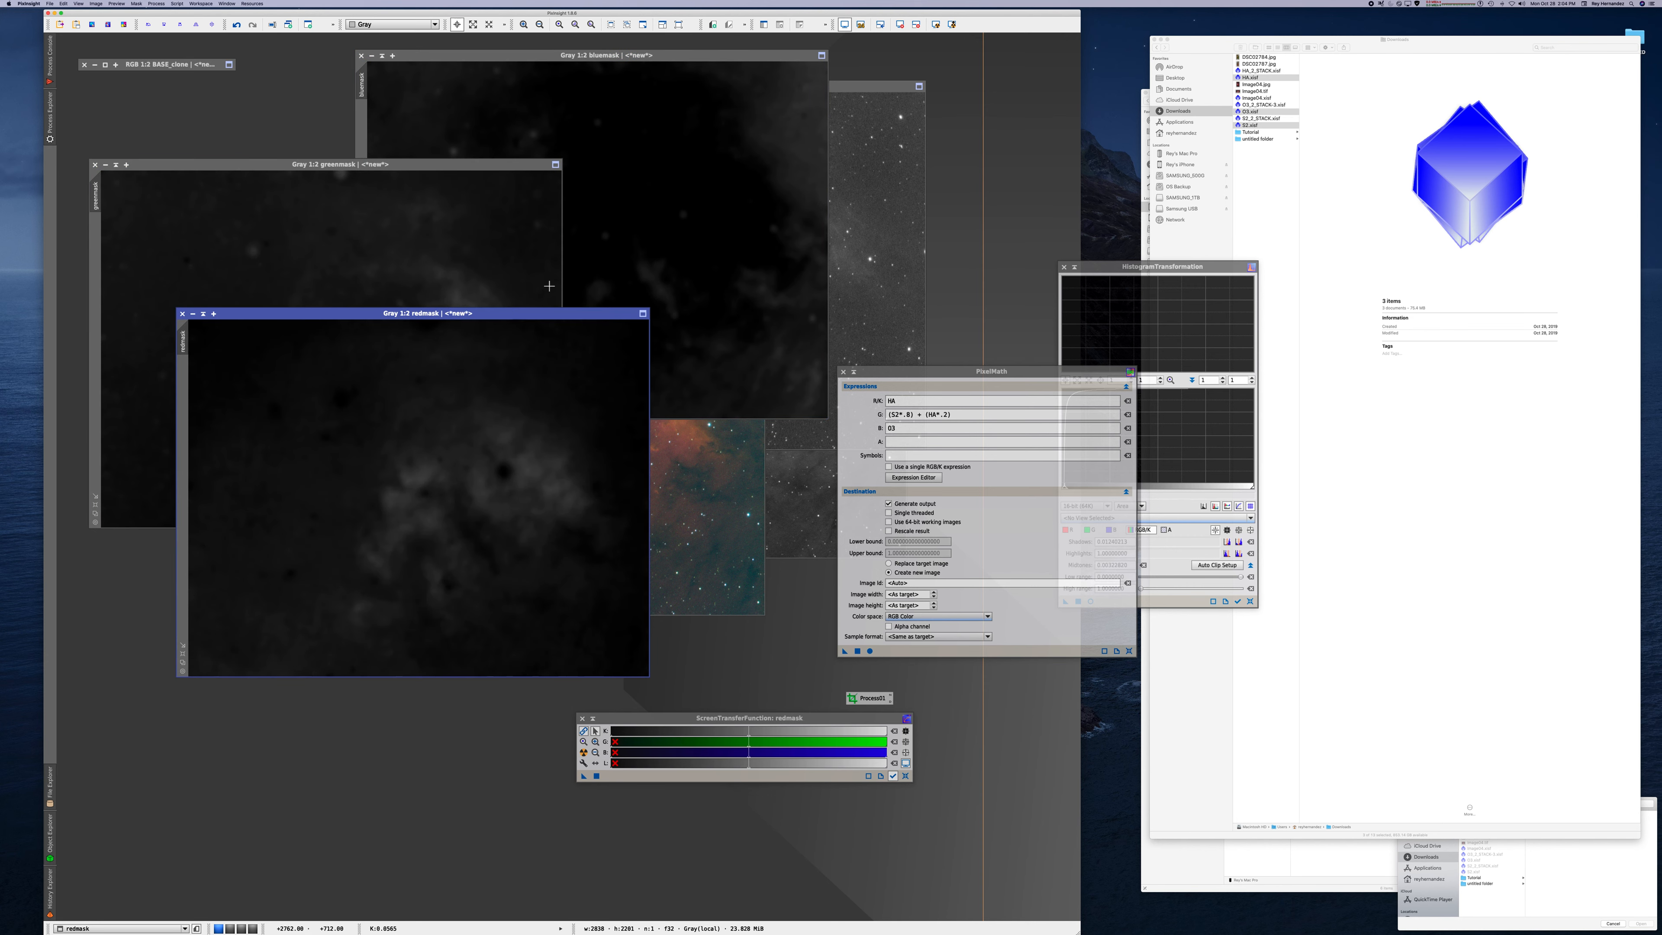
left_click_drag(528, 313, 469, 494)
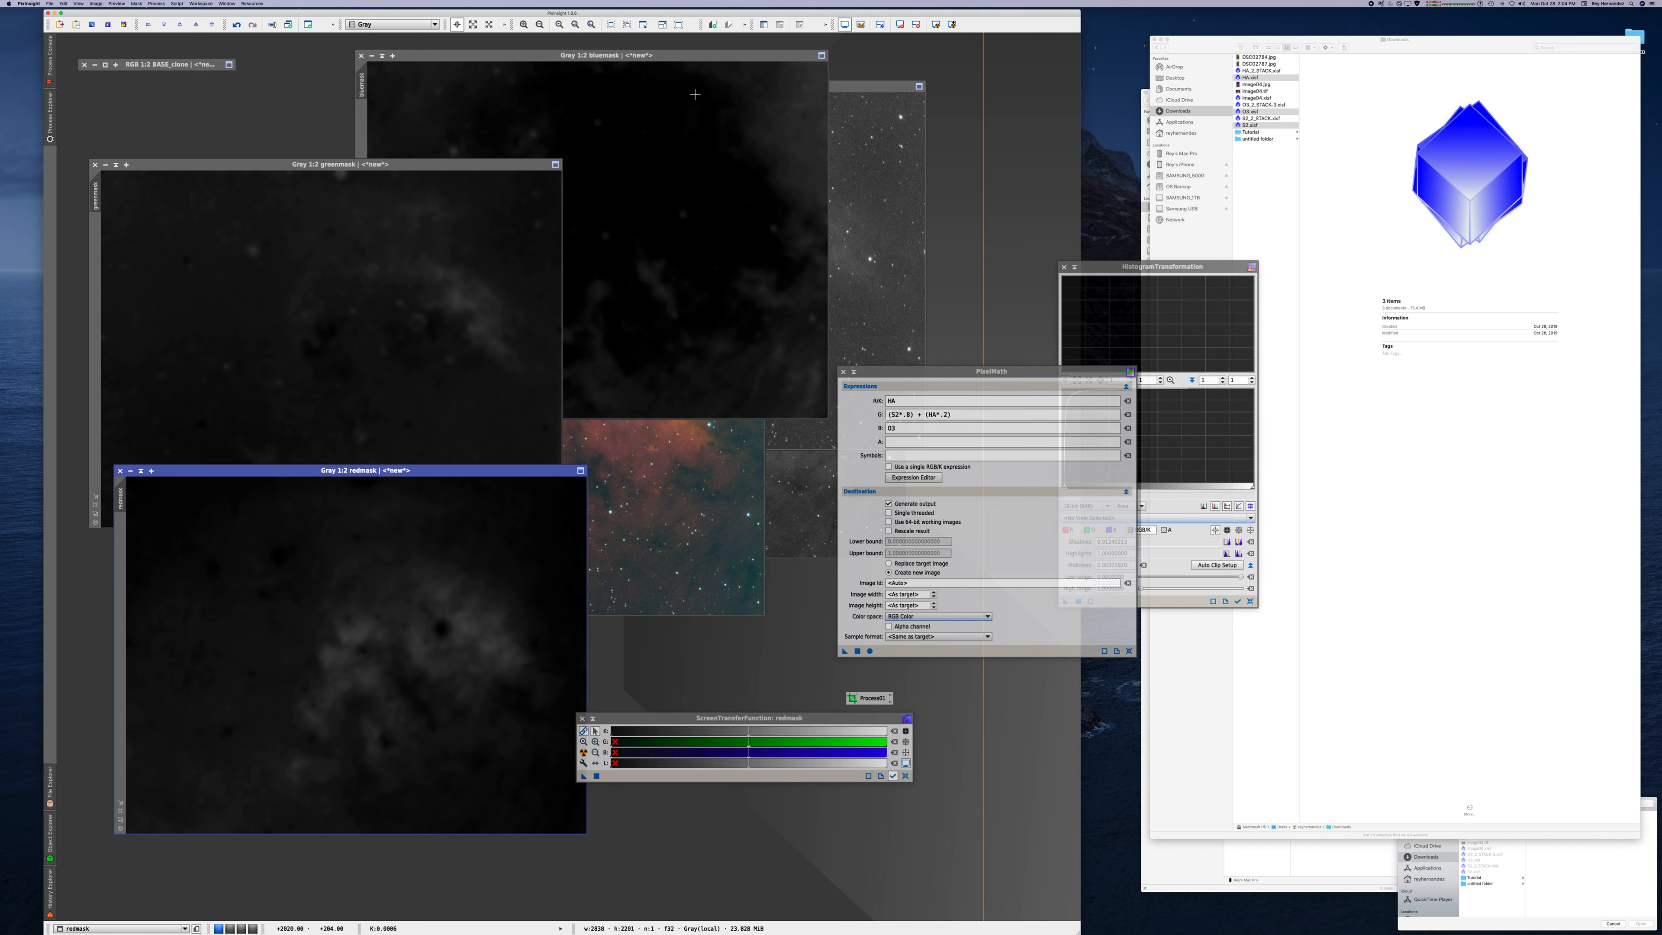
left_click(695, 58)
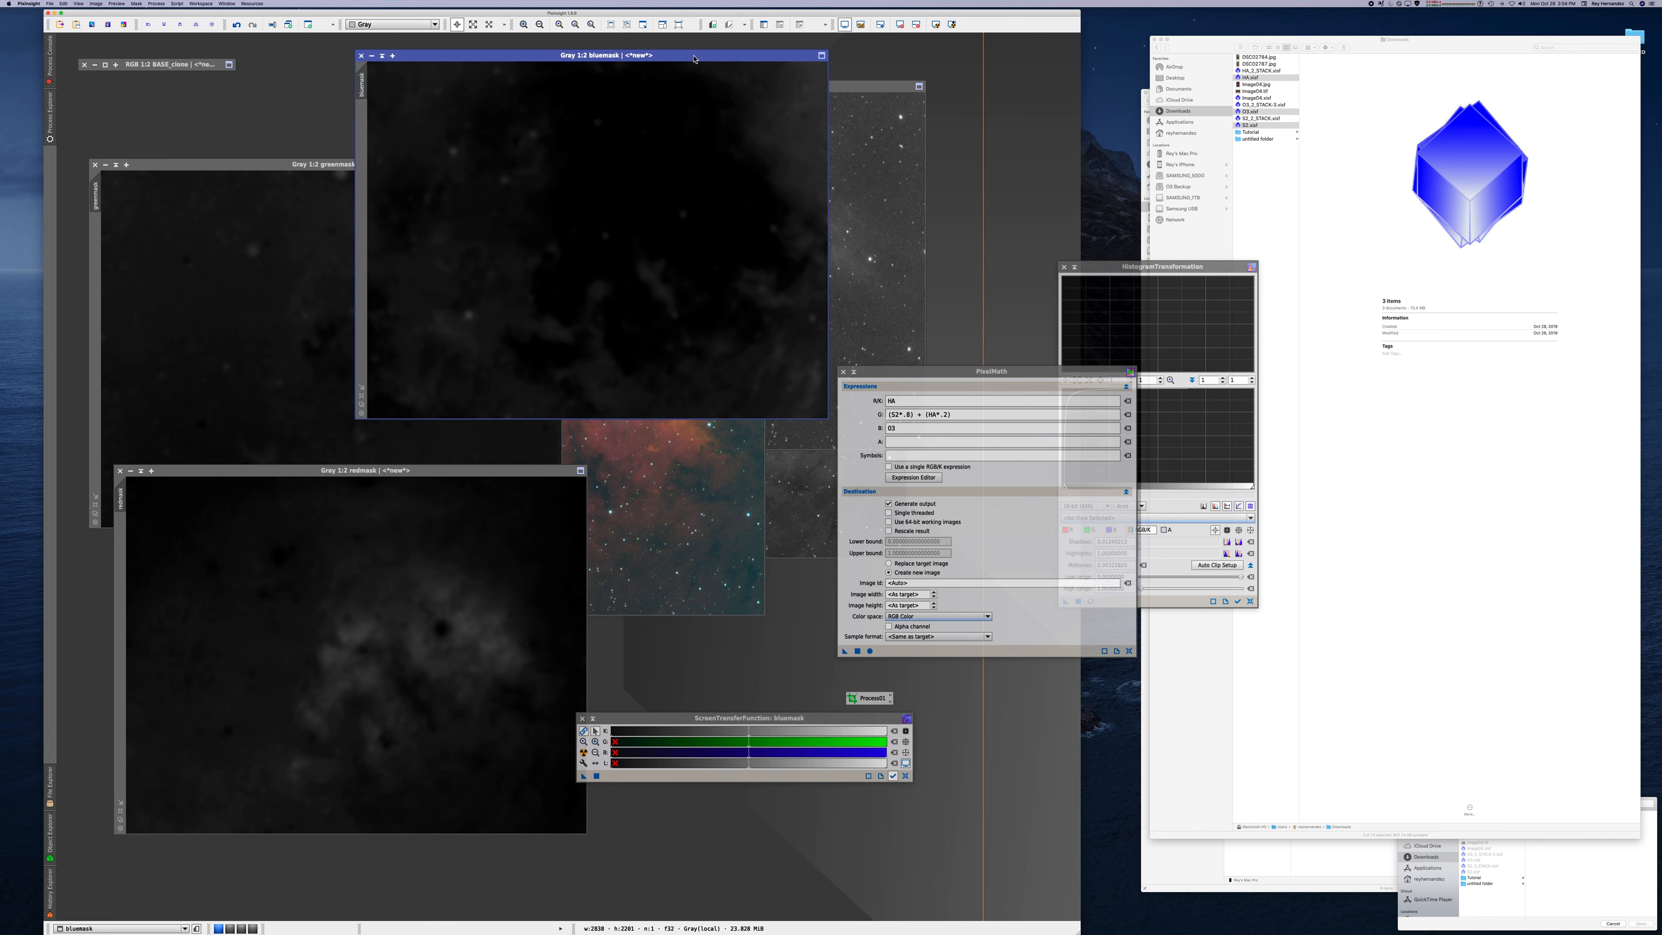
left_click(305, 166)
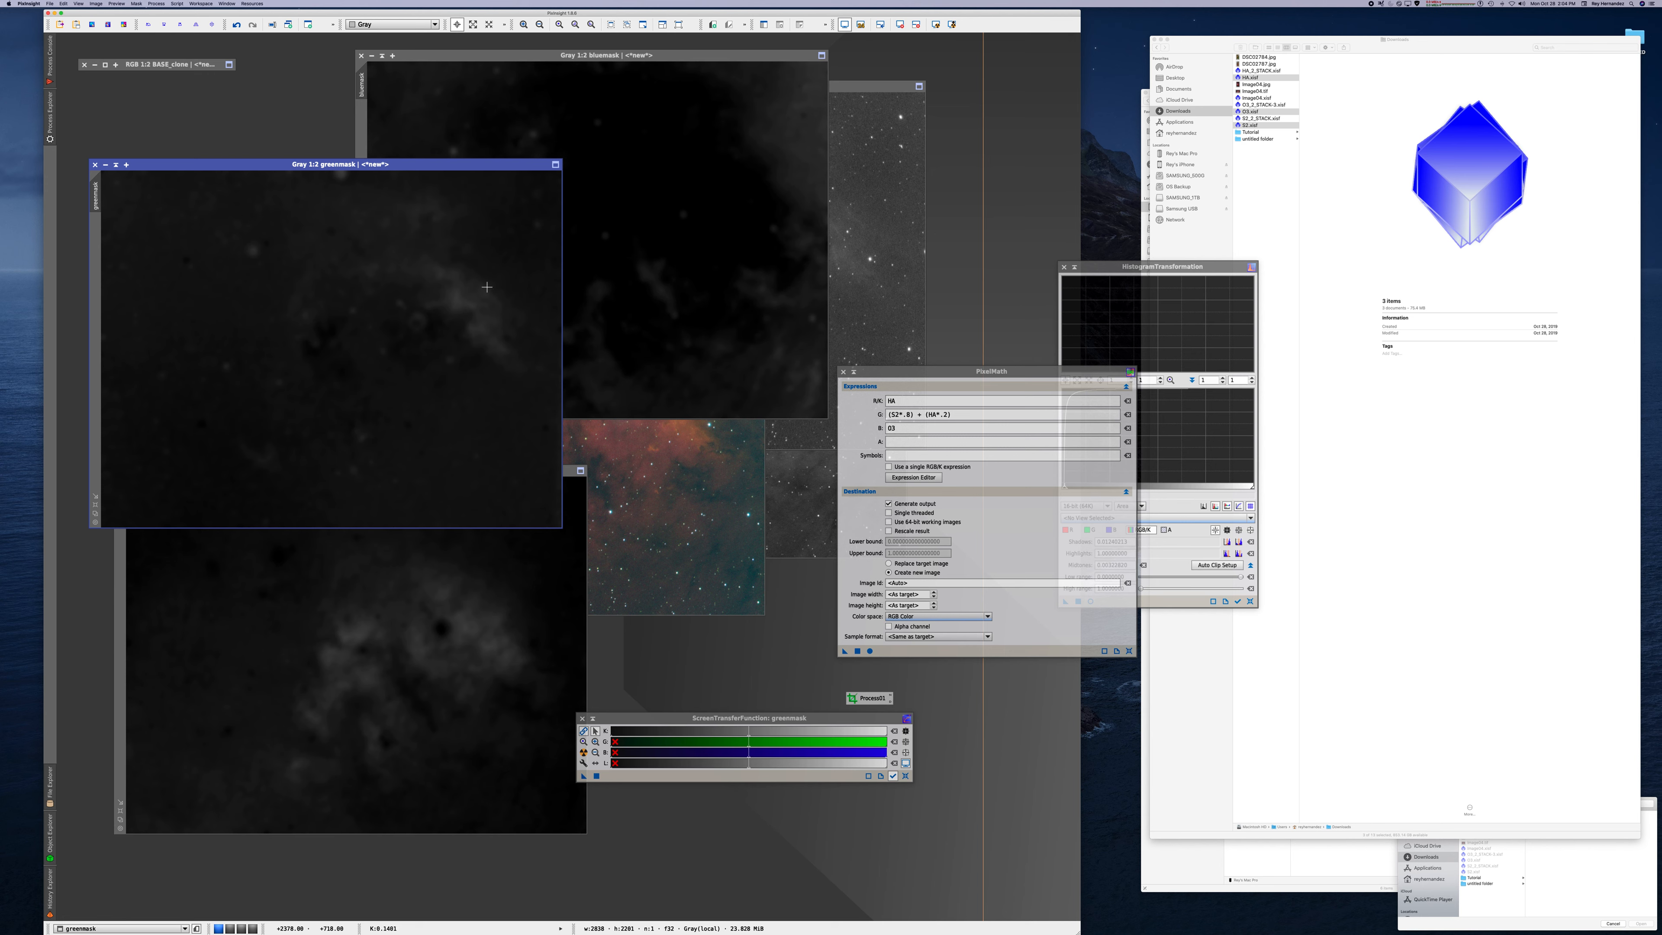
left_click(119, 680)
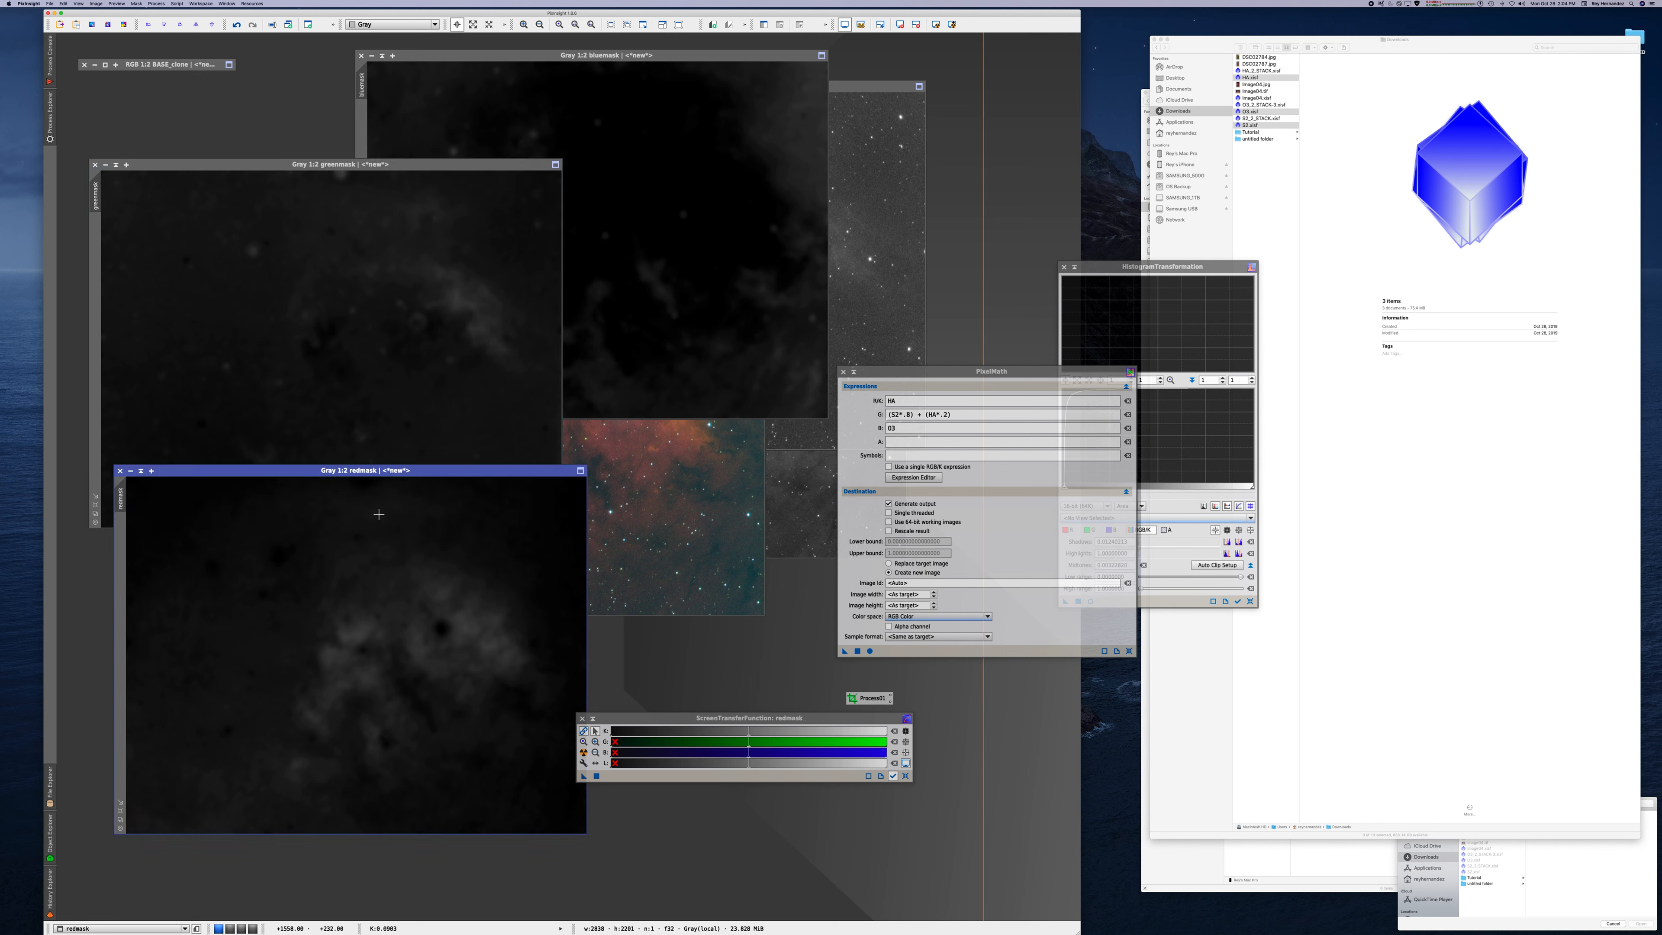
- Apply redmask as the mask on BASE and hide the red mask overlay
left_click(695, 494)
left_click_drag(120, 497, 306, 328)
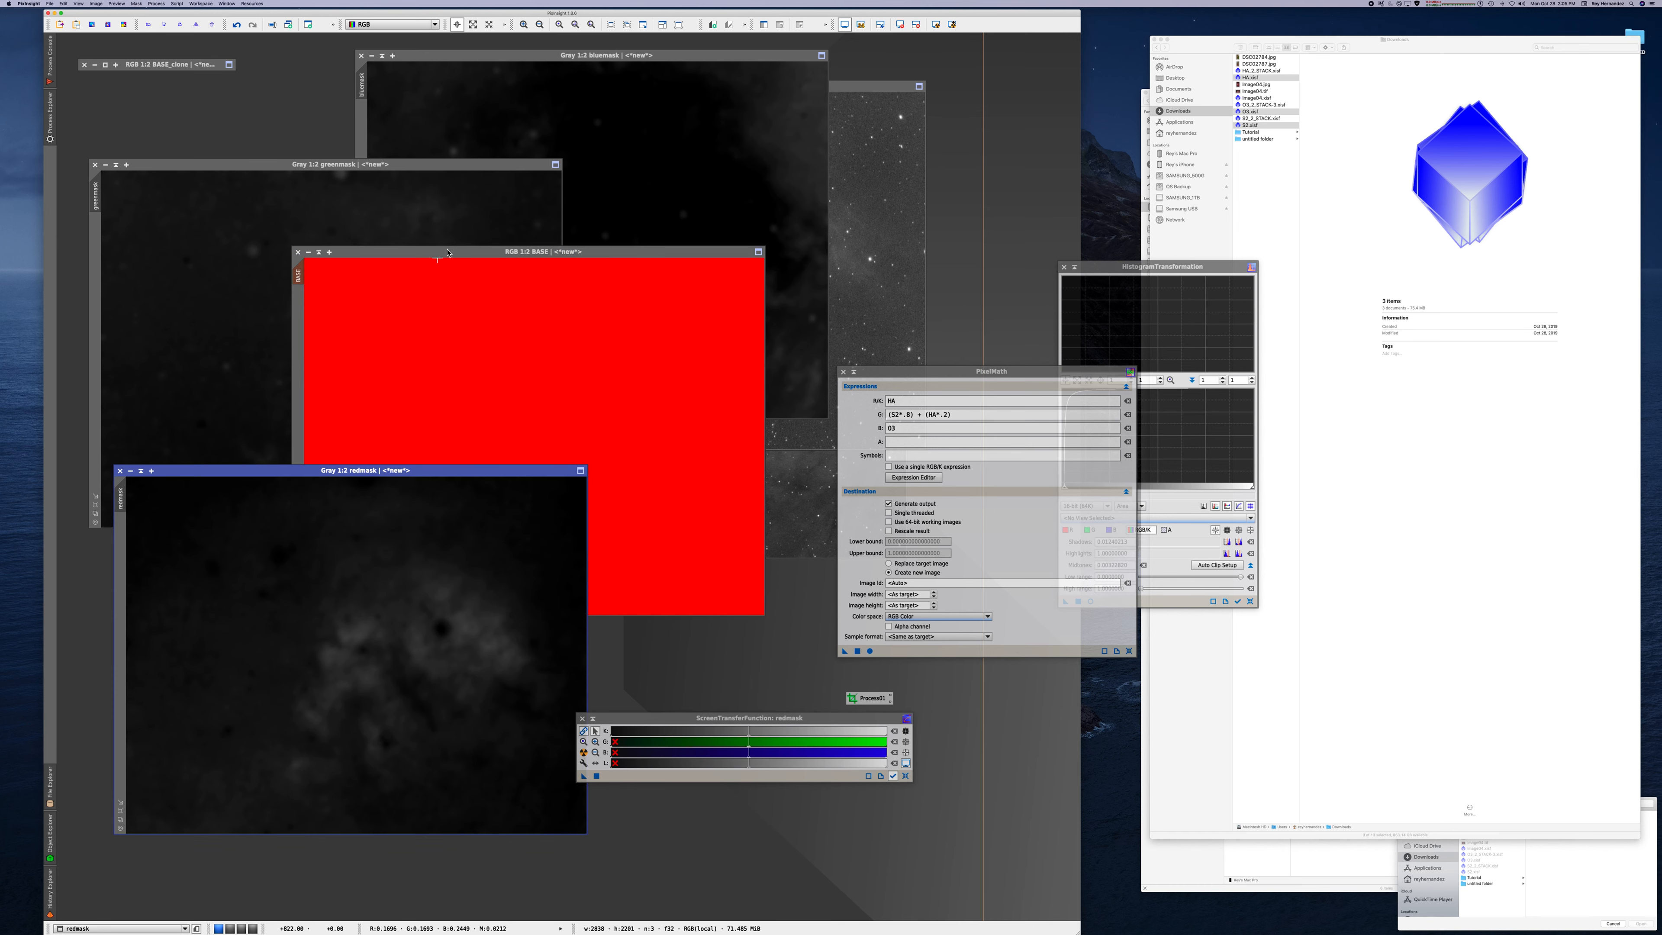
left_click(449, 252)
left_click(136, 3)
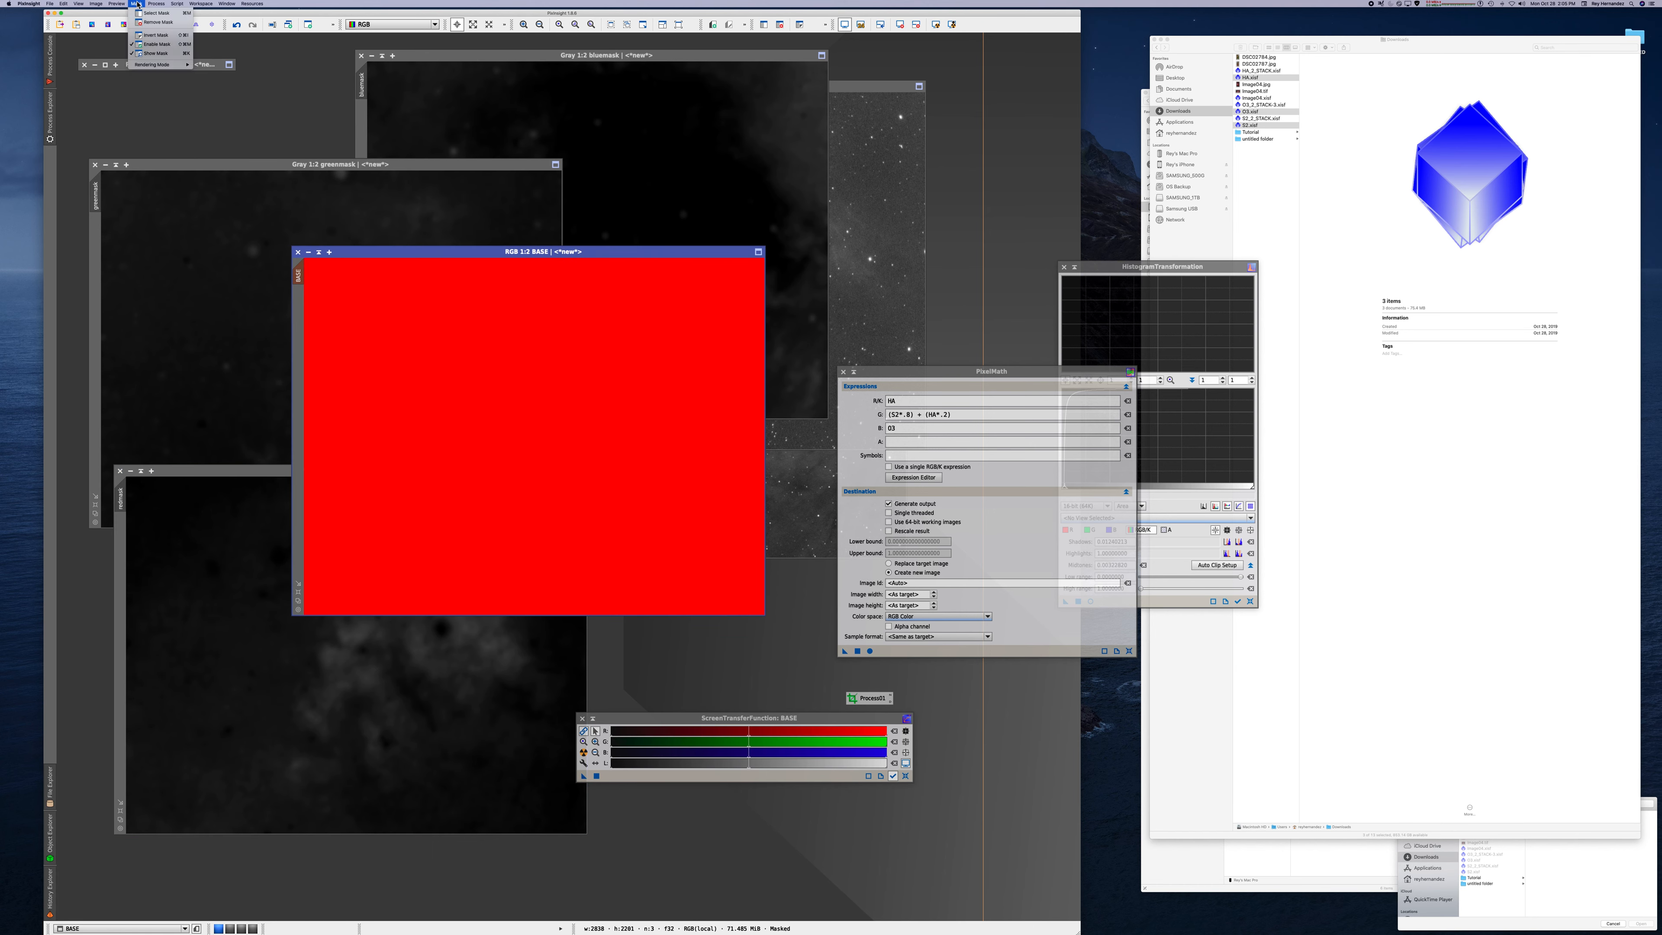
left_click(150, 55)
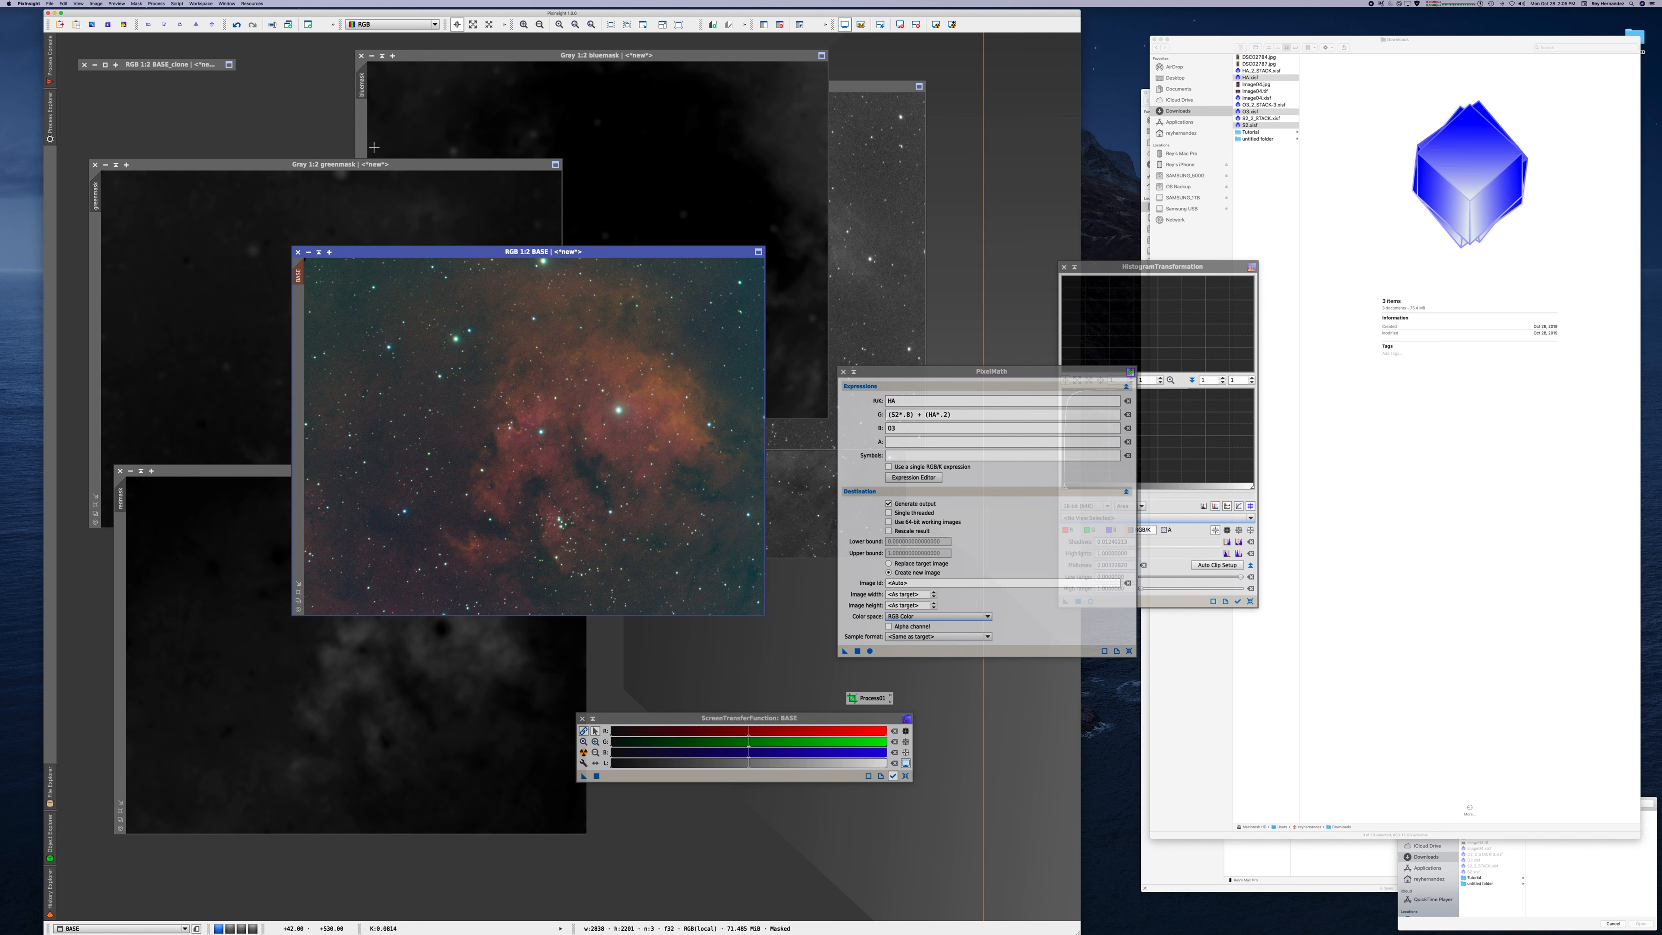
- Remove the mask from BASE, move the image clear of redmask and reset its ScreenTransferFunction
left_click(137, 4)
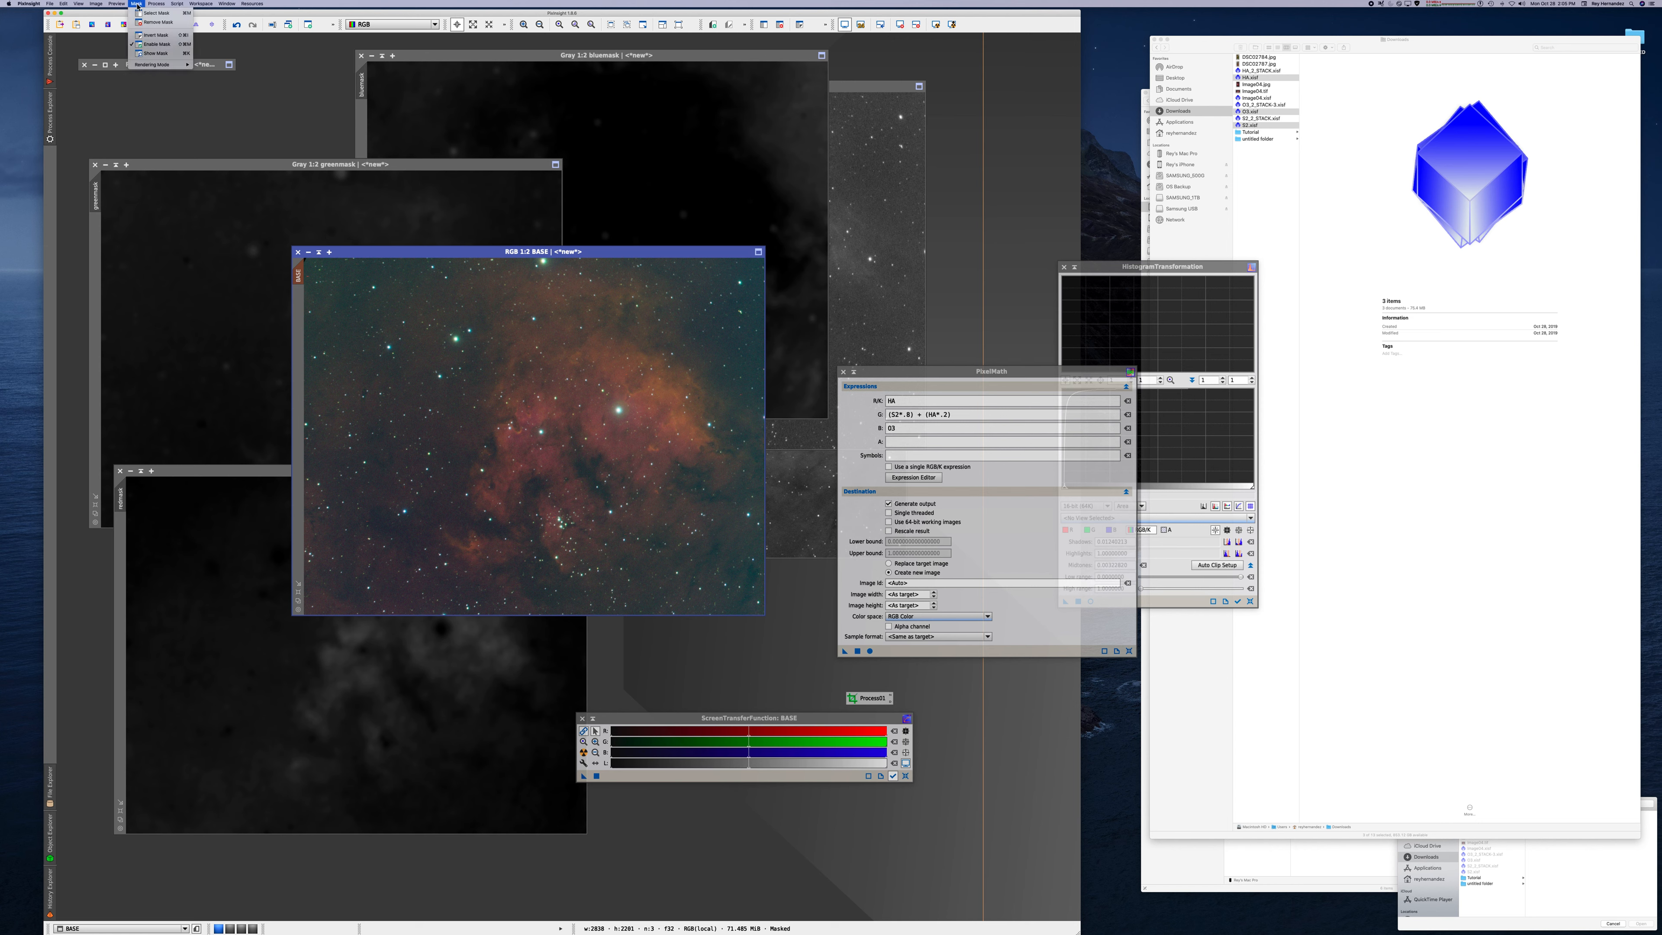
left_click(150, 25)
left_click_drag(486, 261, 456, 183)
left_click(905, 776)
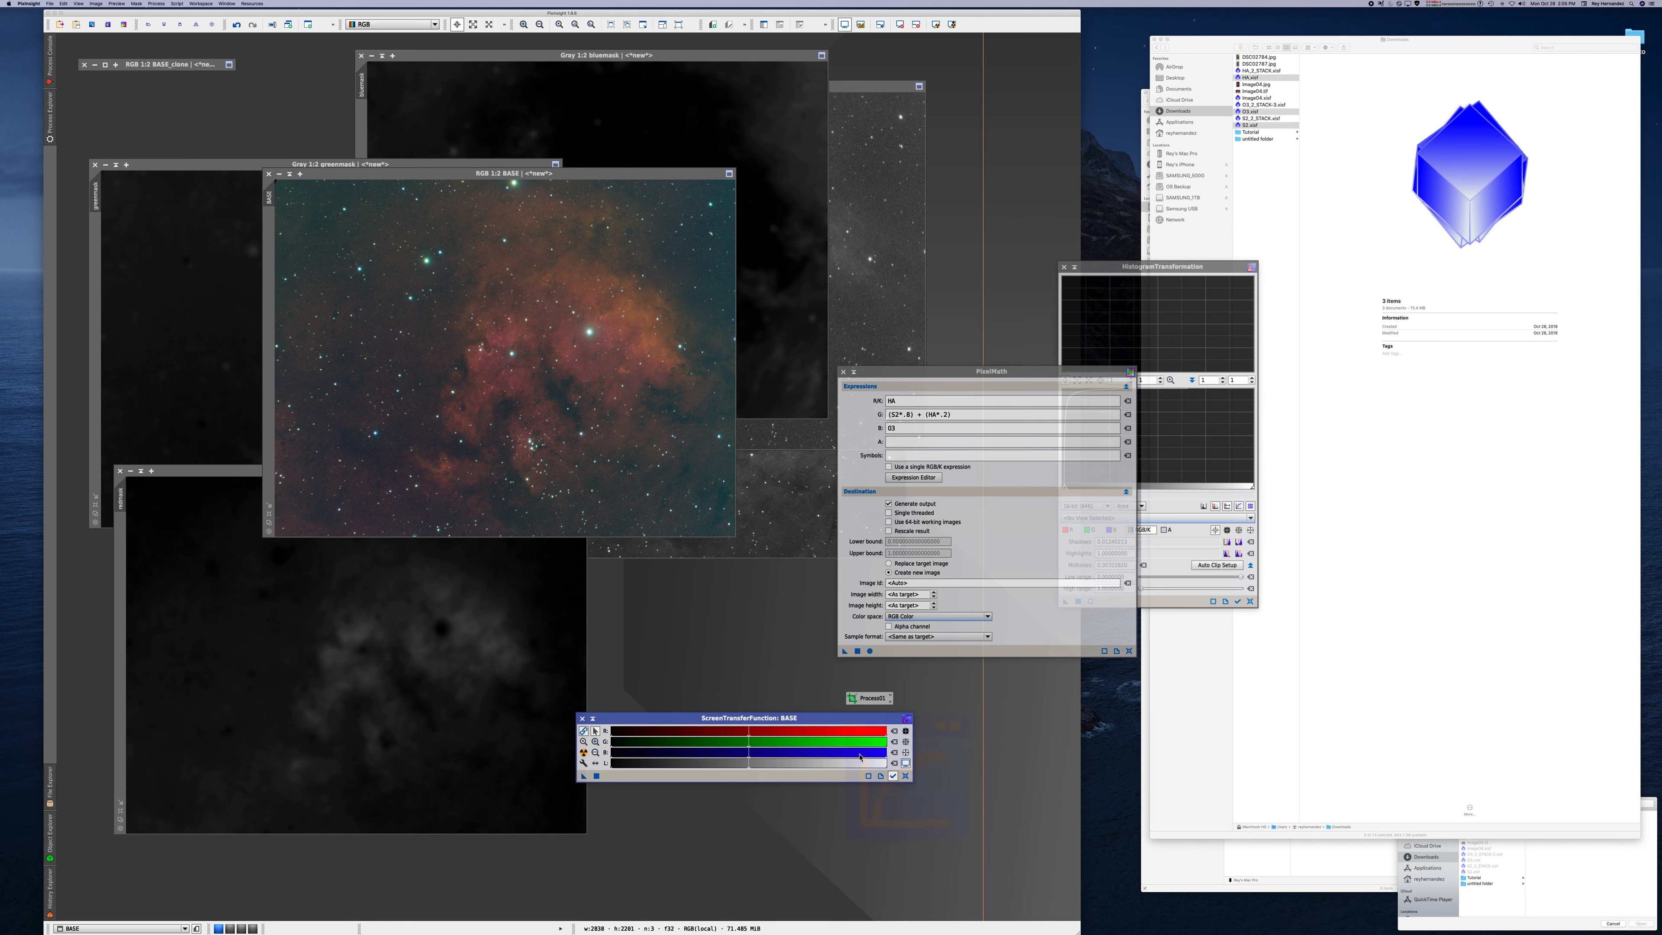
- Open BackgroundNeutralization and apply it to BASE with its existing settings
left_click(50, 126)
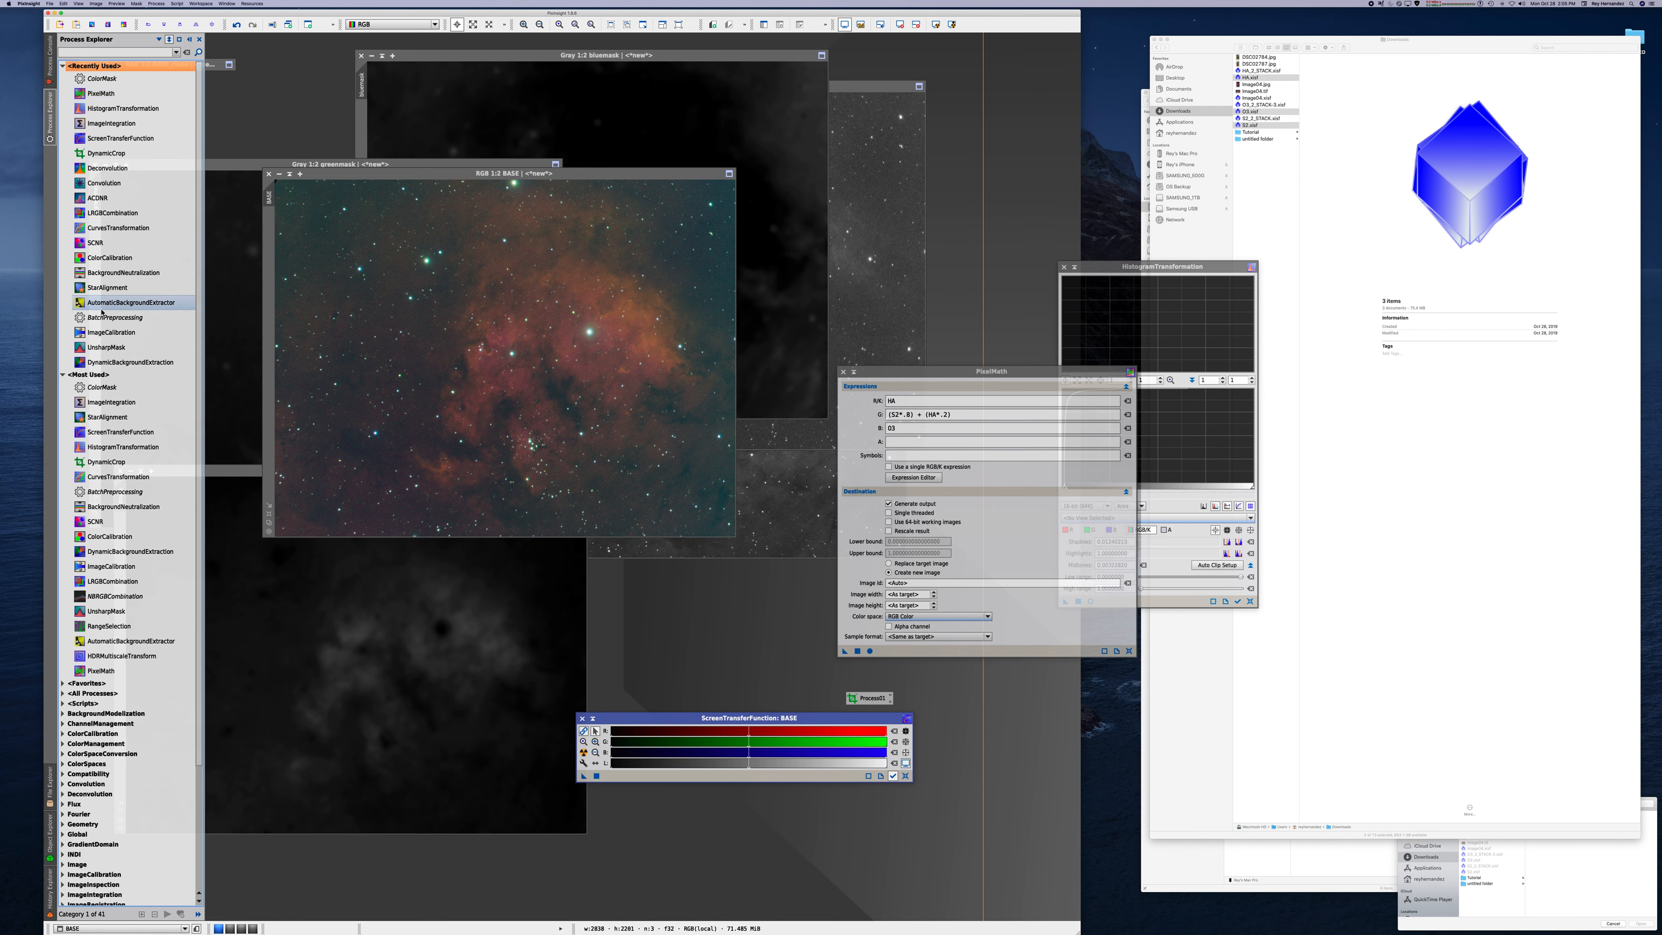
double_click(110, 278)
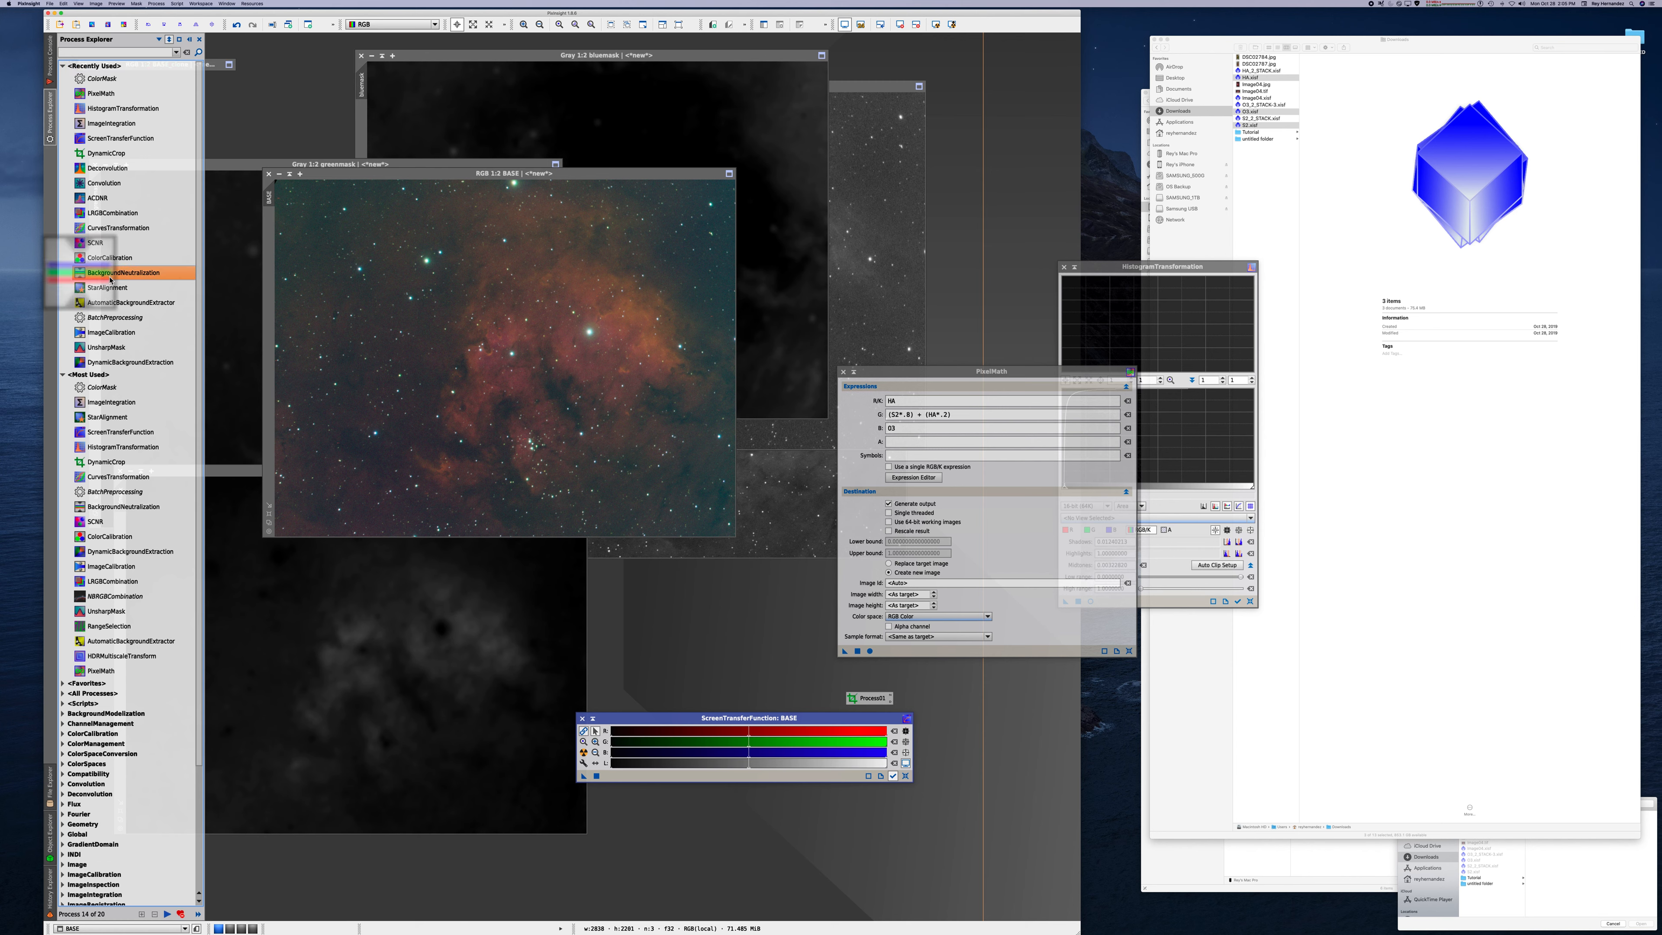
left_click(1274, 128)
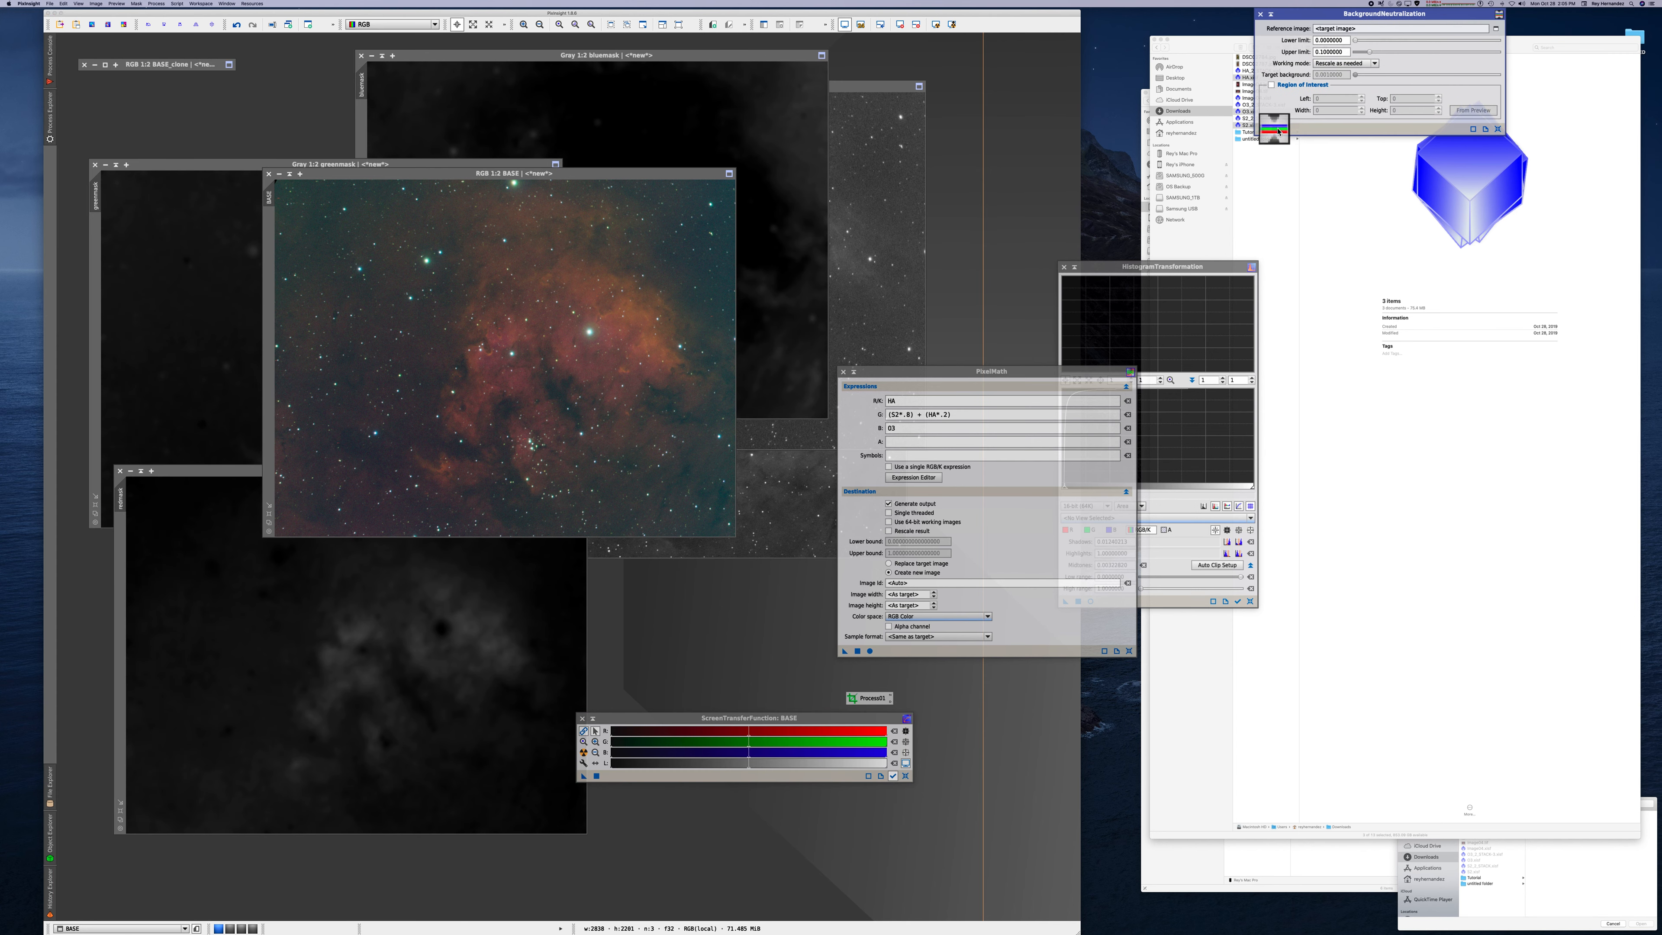
- Open ColorCalibration and apply it to BASE with structure detection enabled
mouse_move(50, 113)
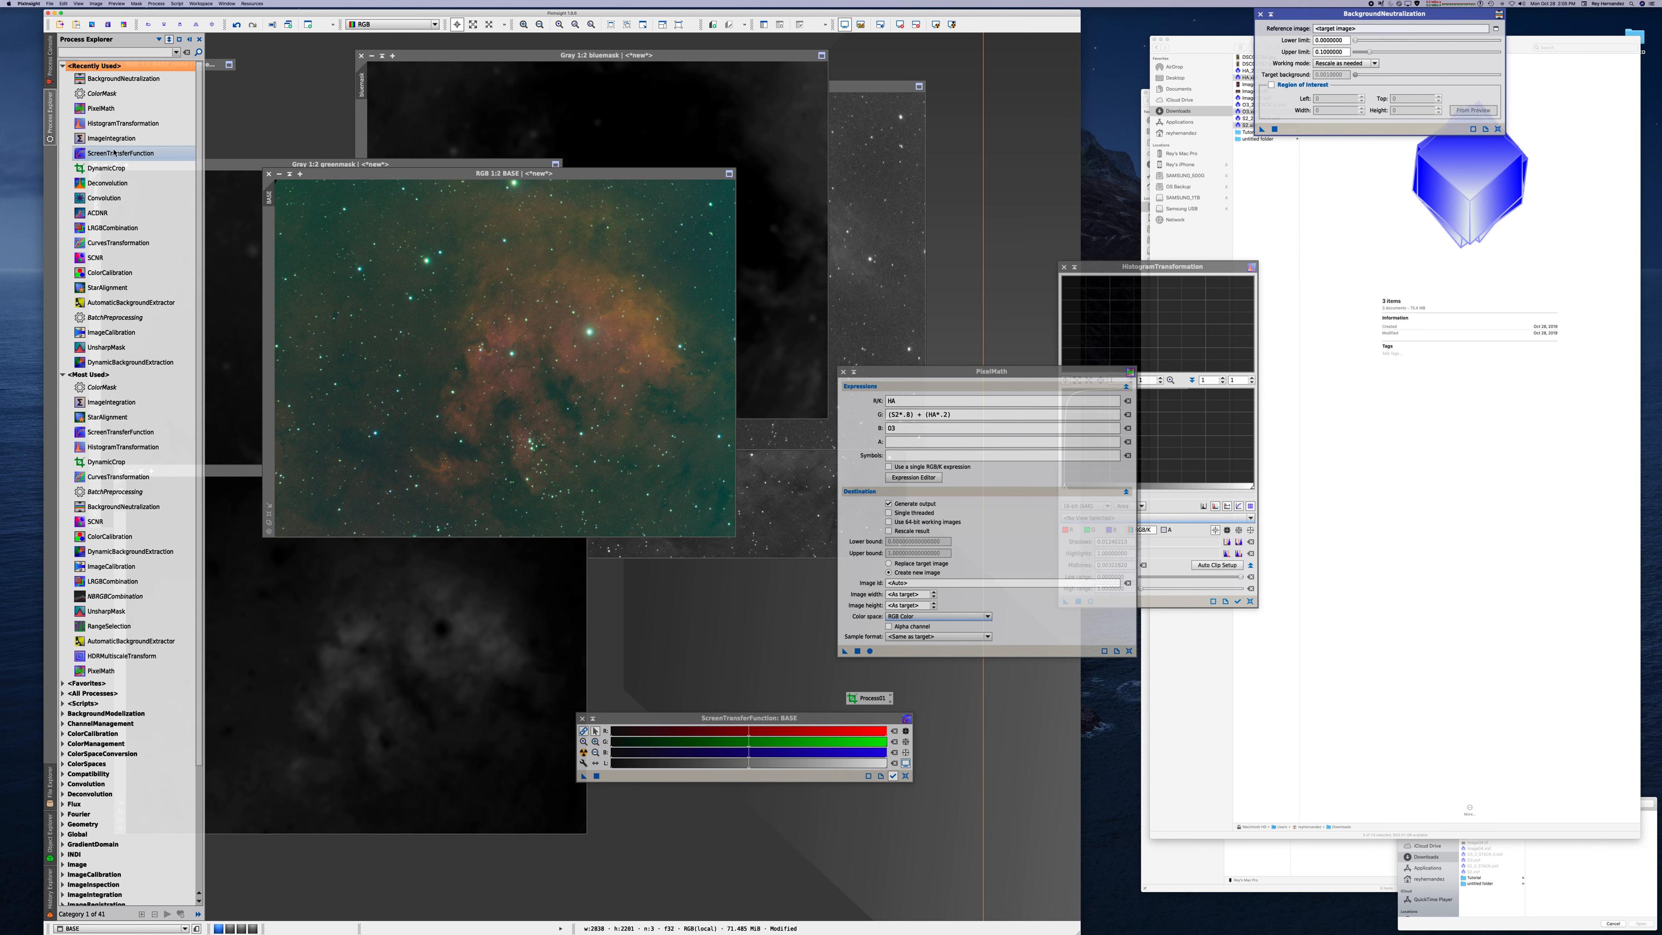
double_click(114, 272)
left_click_drag(1263, 443, 636, 372)
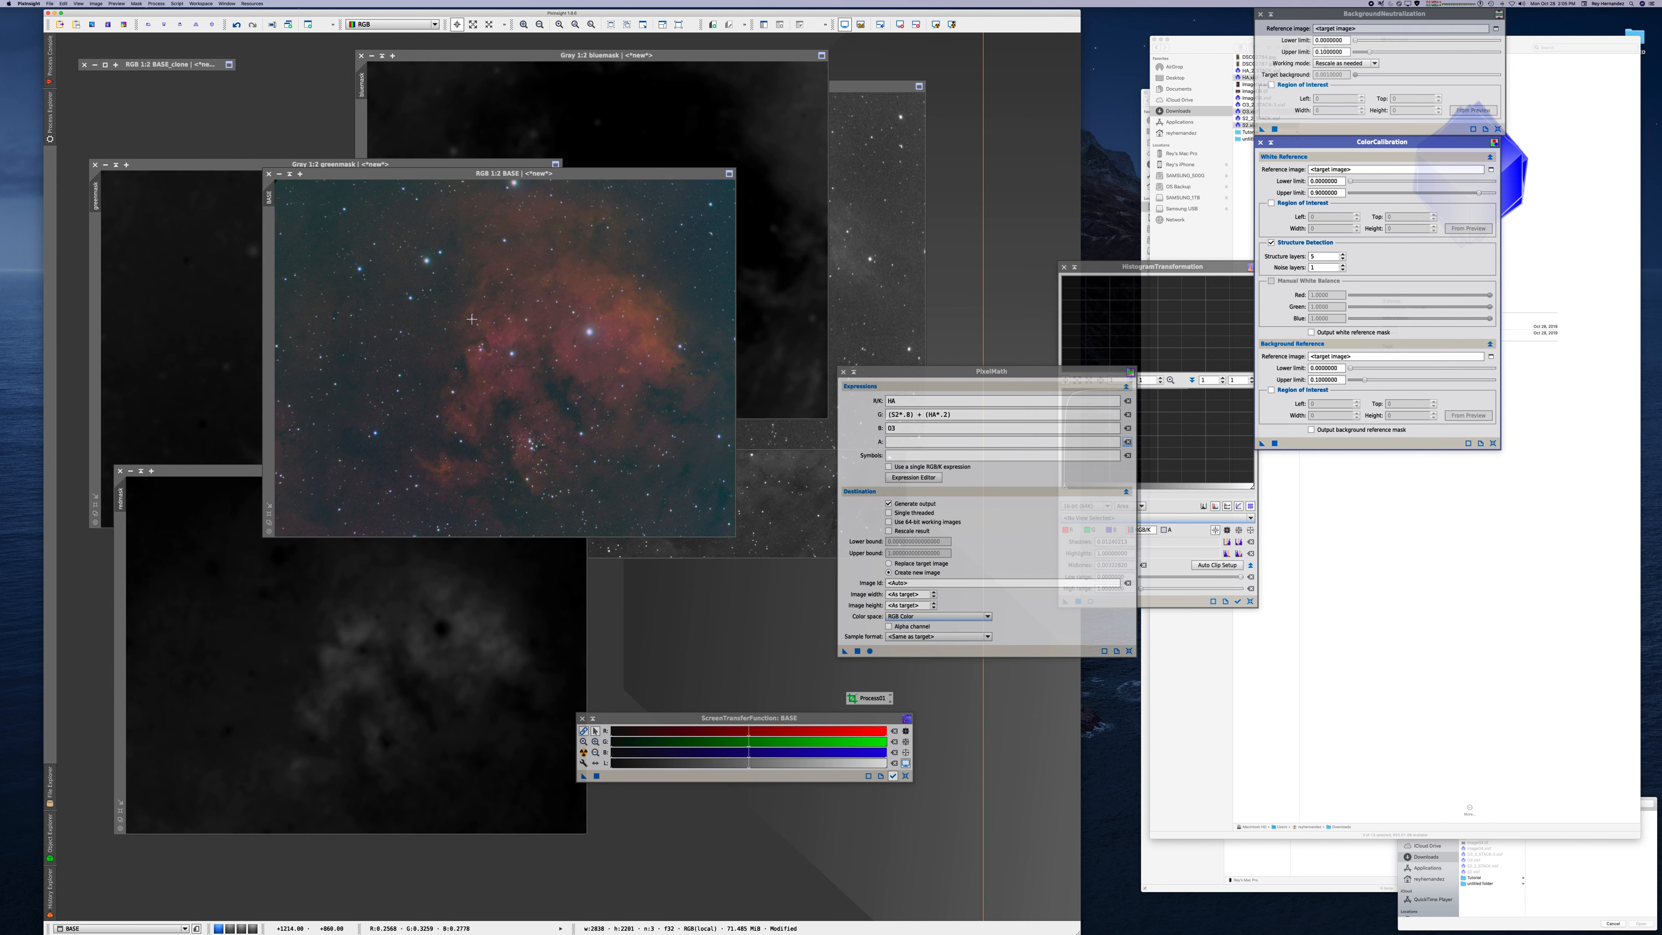
- Remove green from BASE with SCNR, using Average Neutral protection and an amount of 1.00
left_click(53, 118)
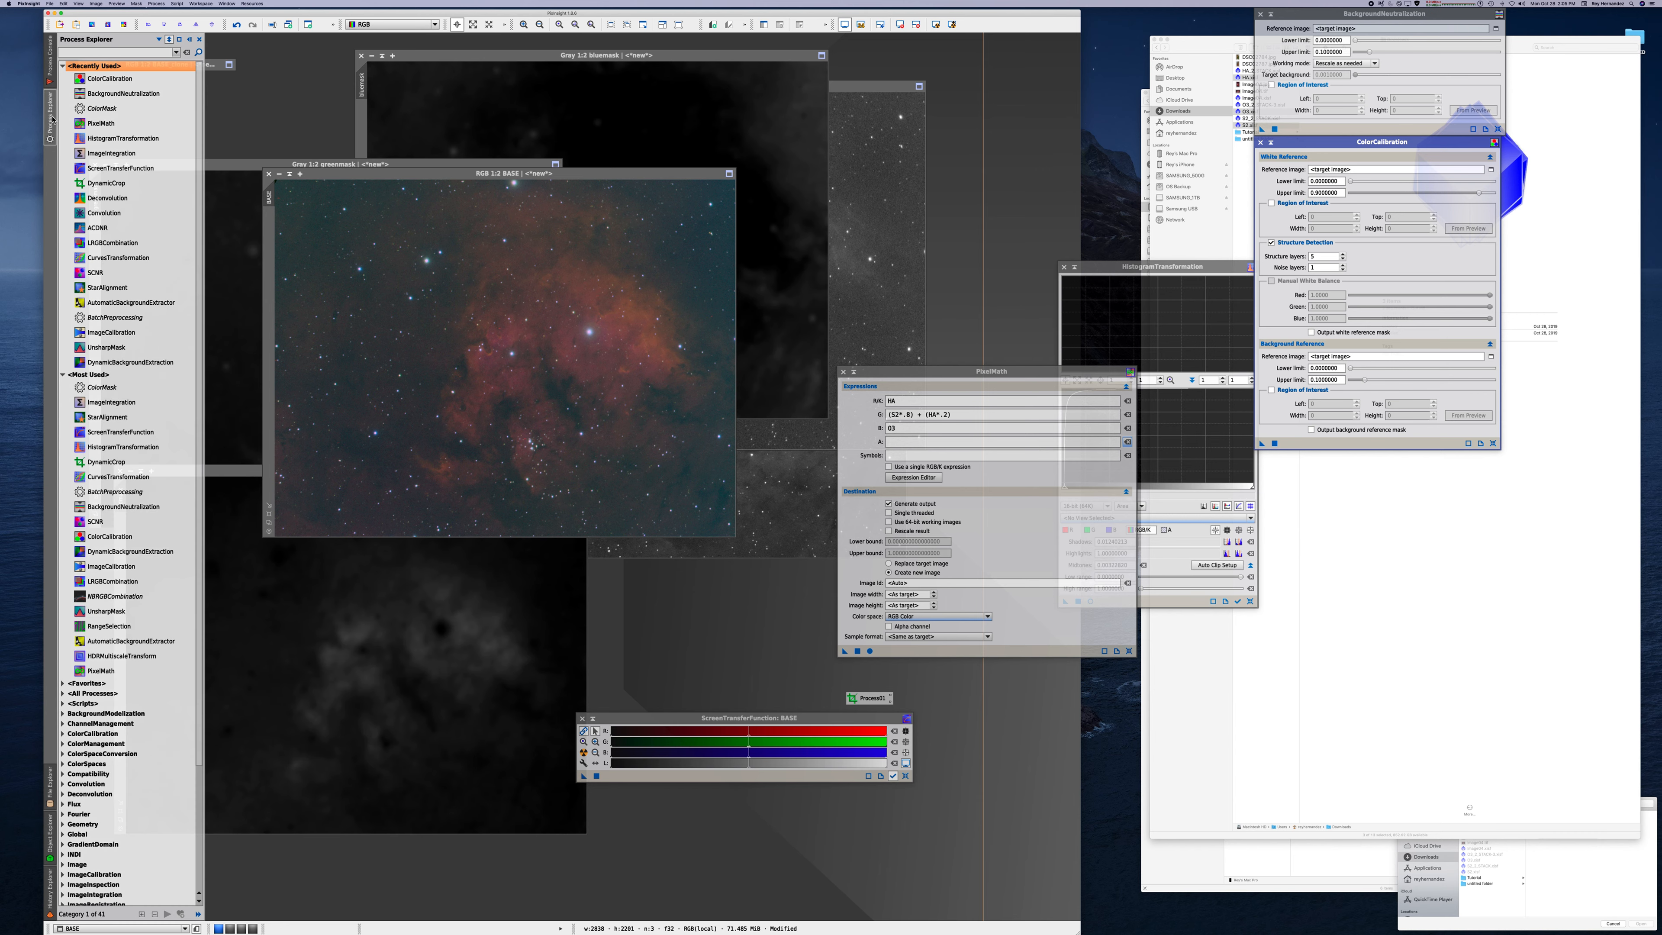
double_click(96, 274)
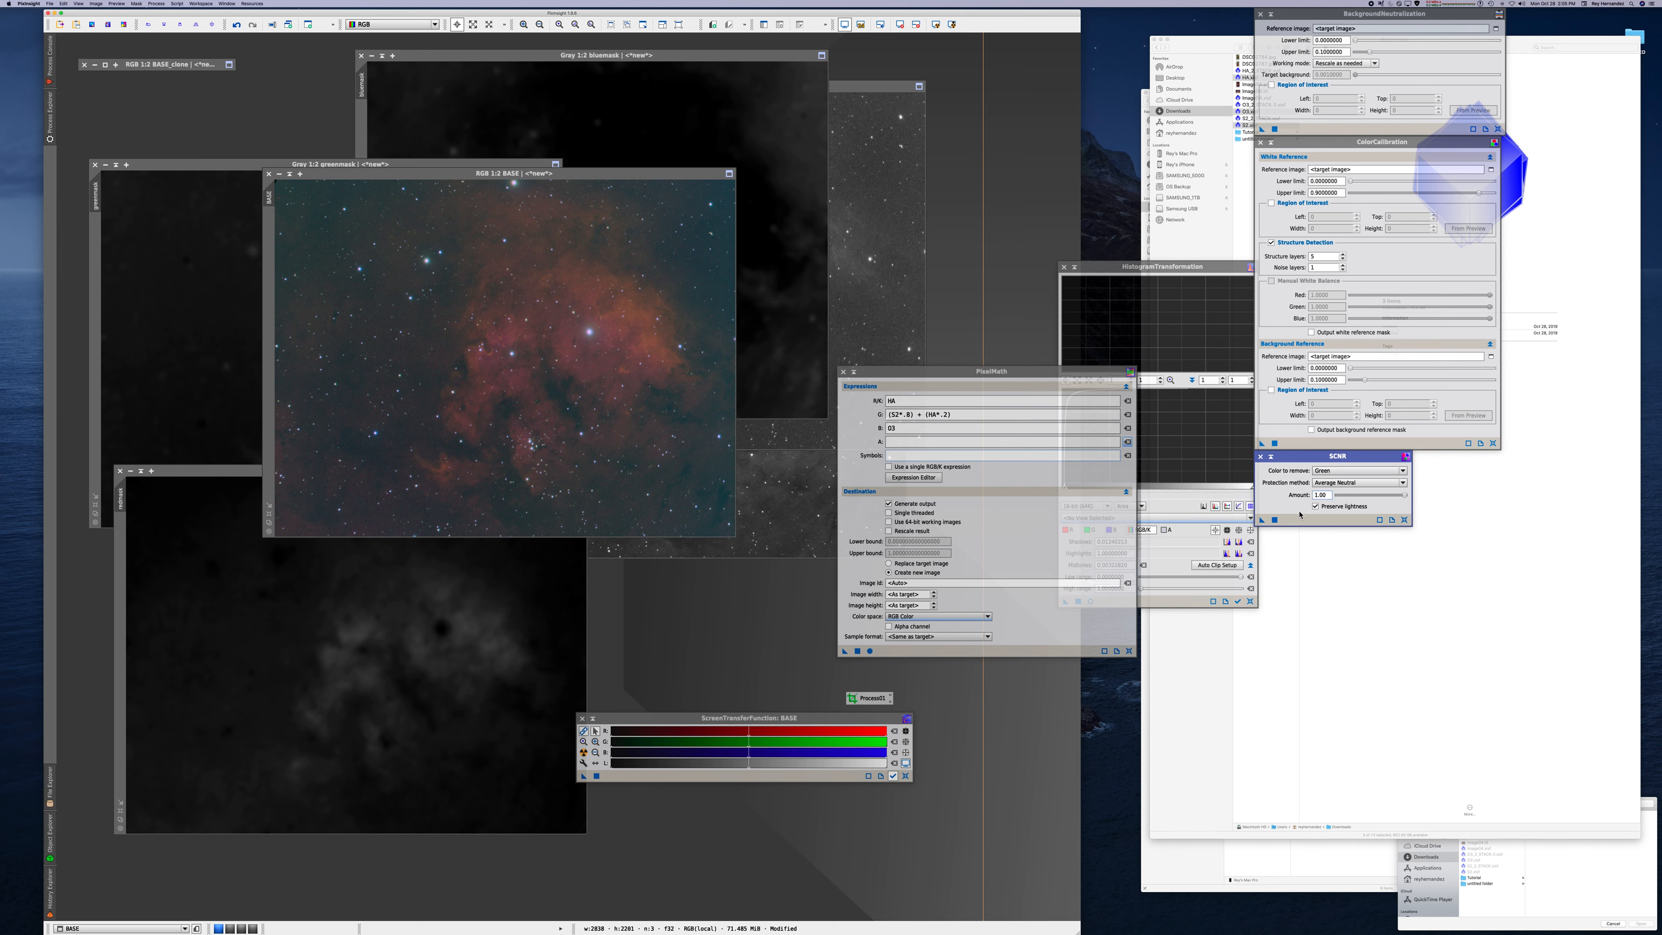
left_click_drag(1279, 523, 1277, 522)
- Rearrange the BASE and redmask windows and apply redmask as the mask on BASE
left_click_drag(552, 177, 518, 97)
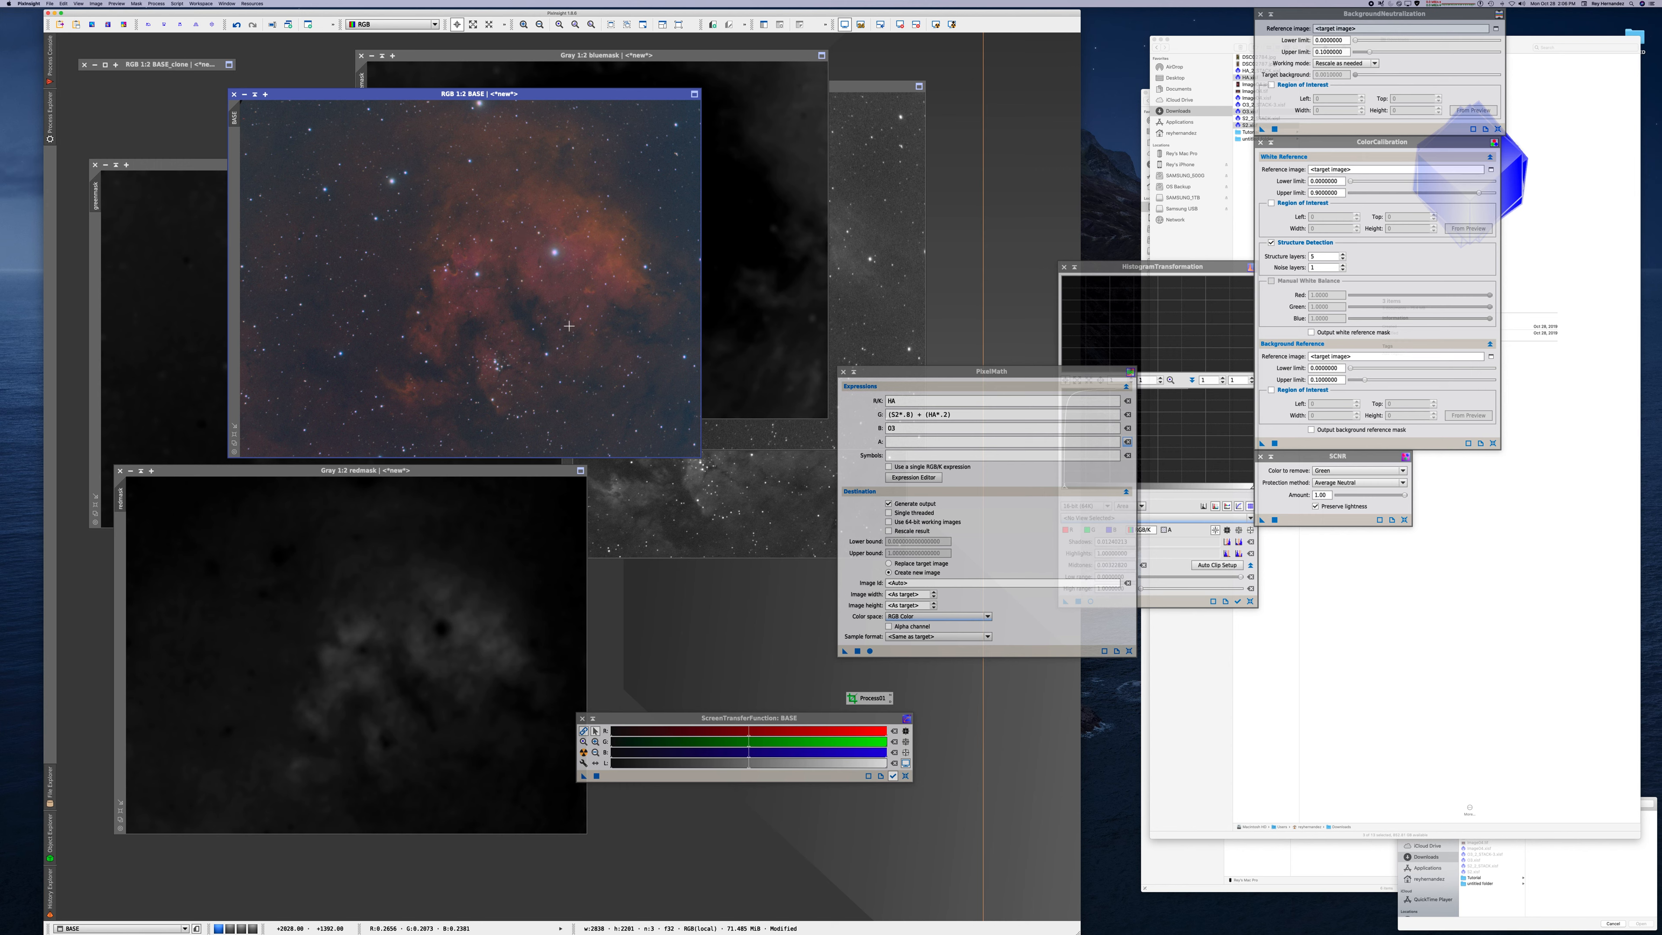
left_click_drag(460, 464, 570, 134)
left_click_drag(494, 345, 430, 464)
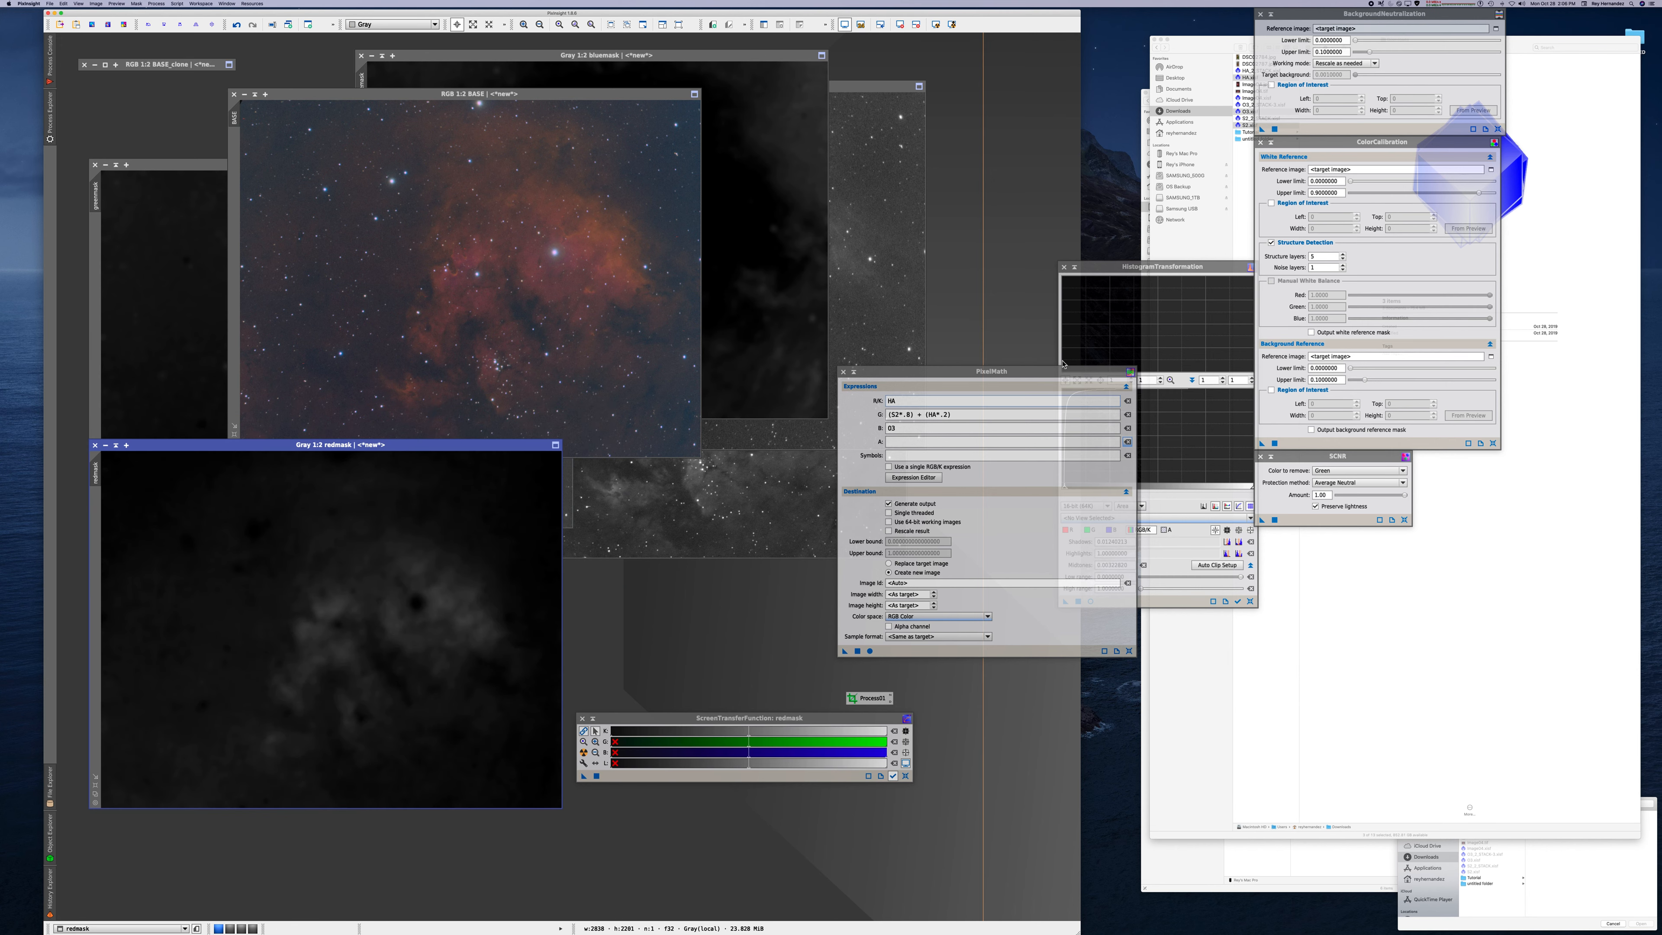
left_click_drag(96, 472, 233, 172)
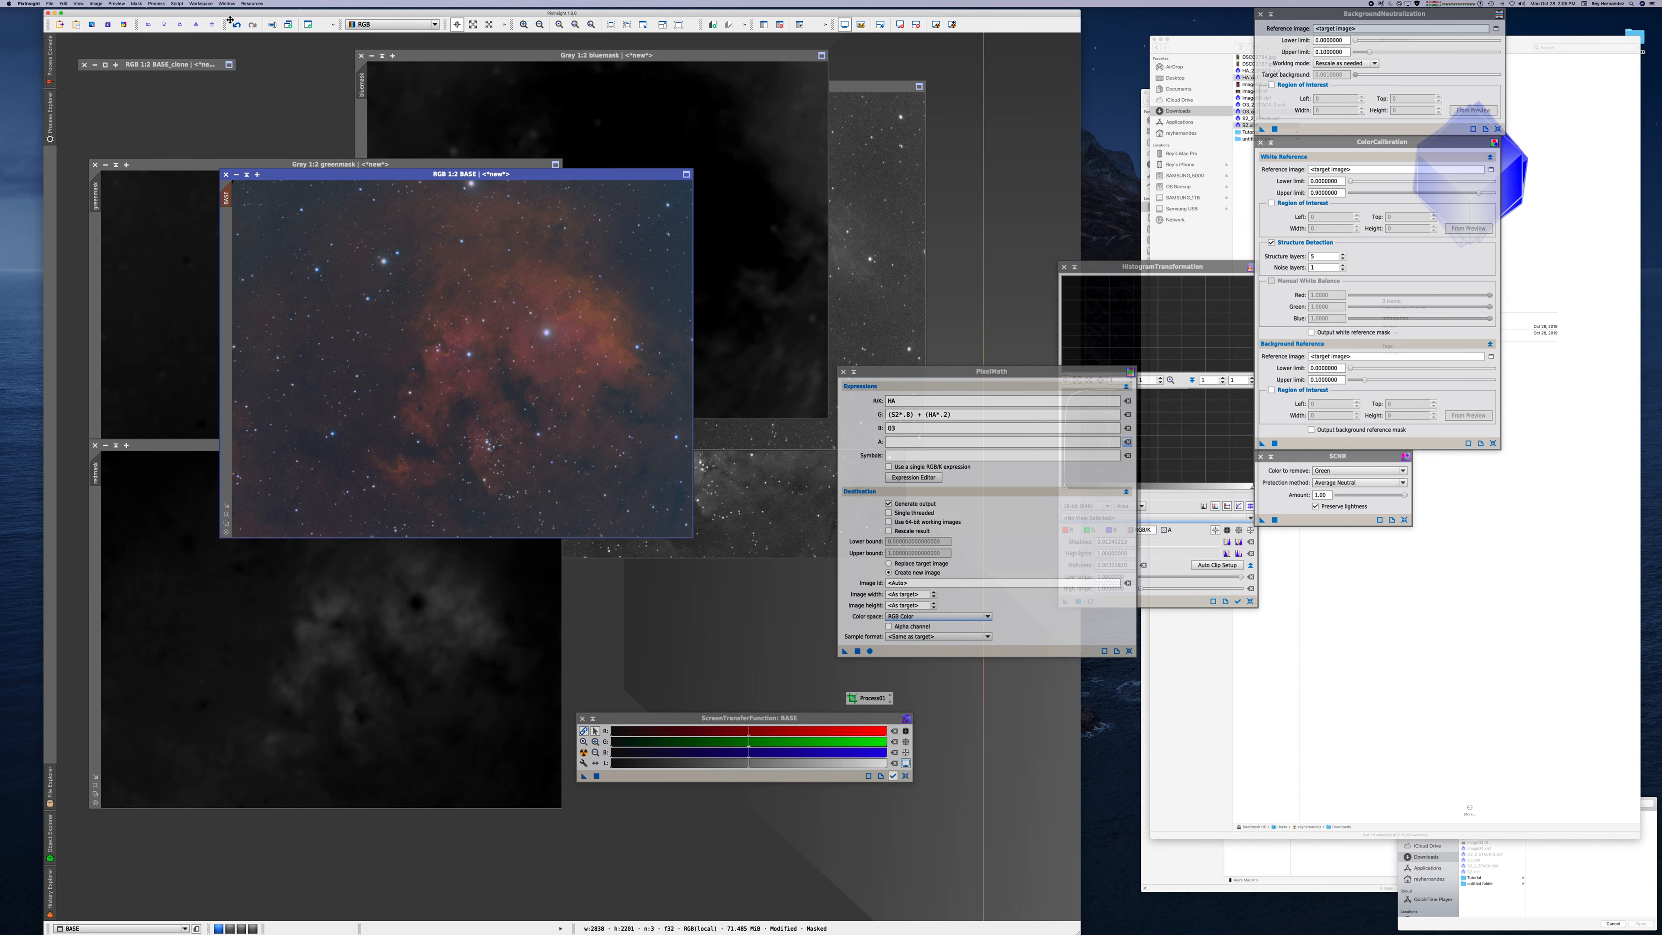
- Open CurvesTransformation beside BASE, choose the b* curve and start the real-time preview
mouse_move(49, 115)
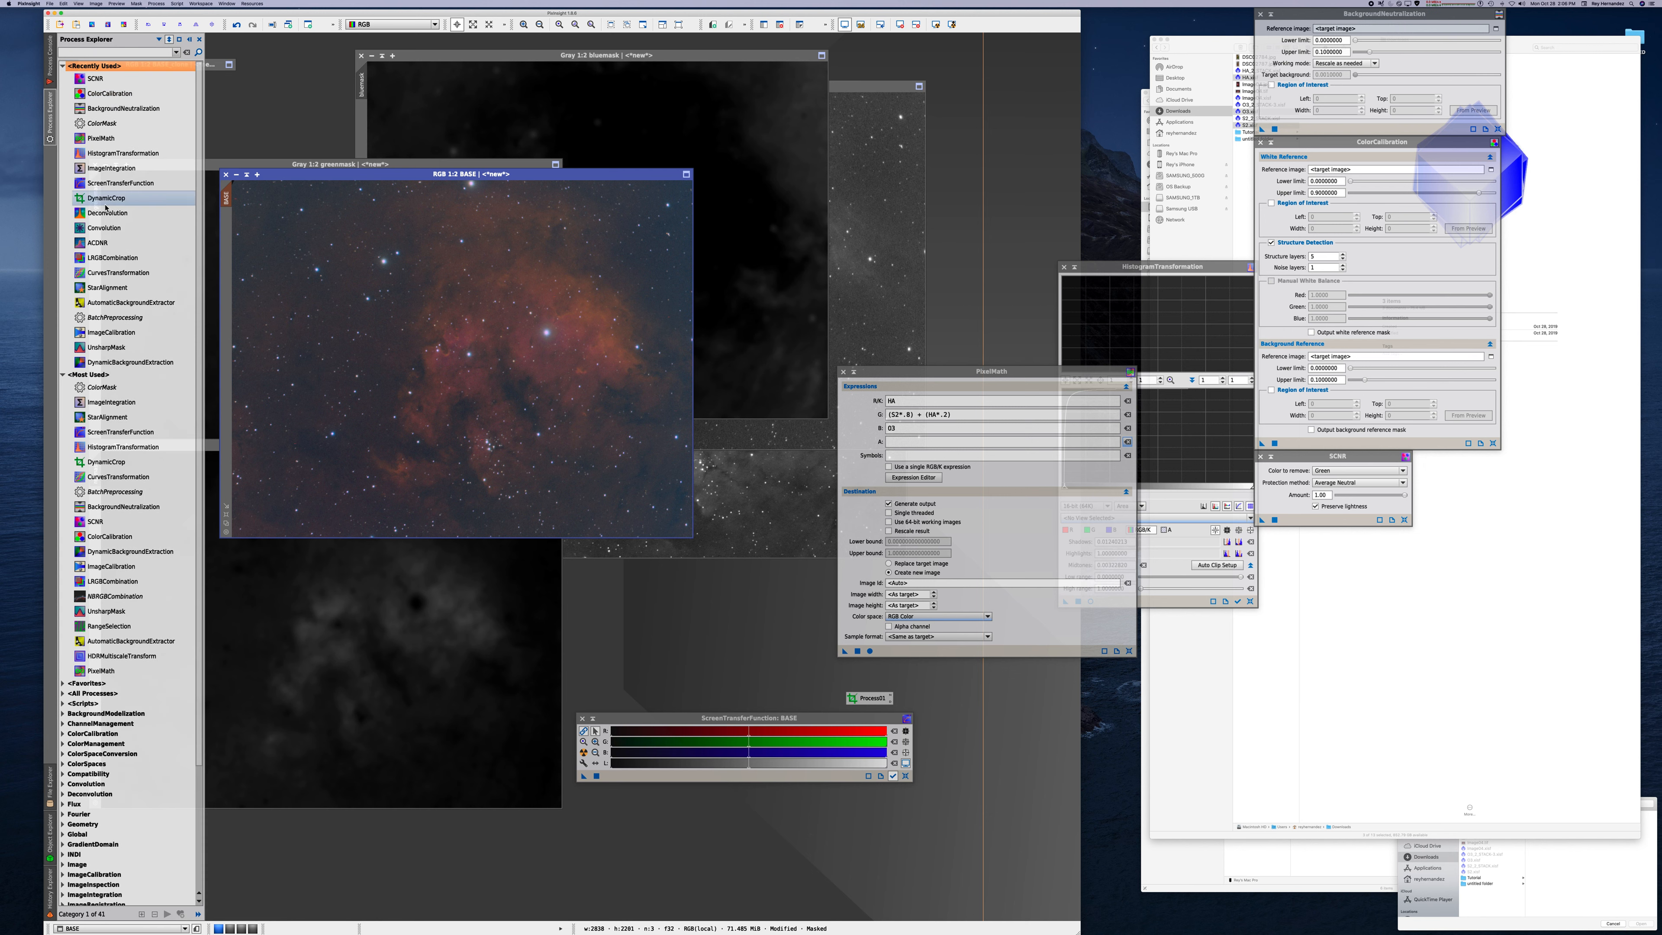
double_click(110, 273)
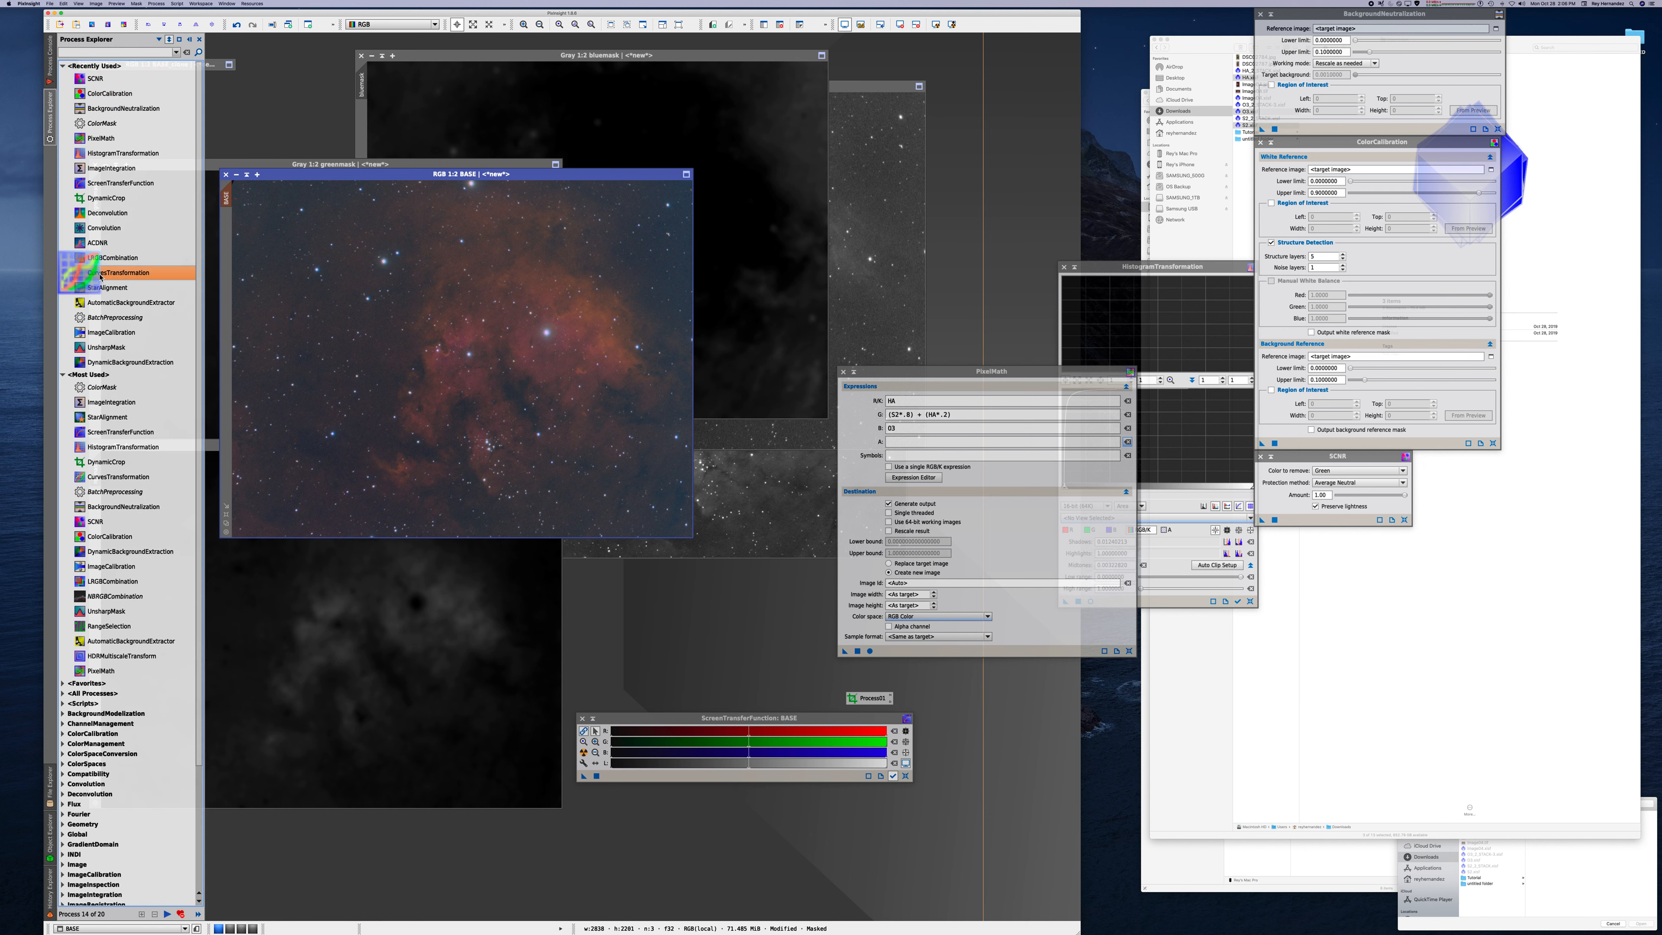
left_click_drag(1010, 561, 881, 294)
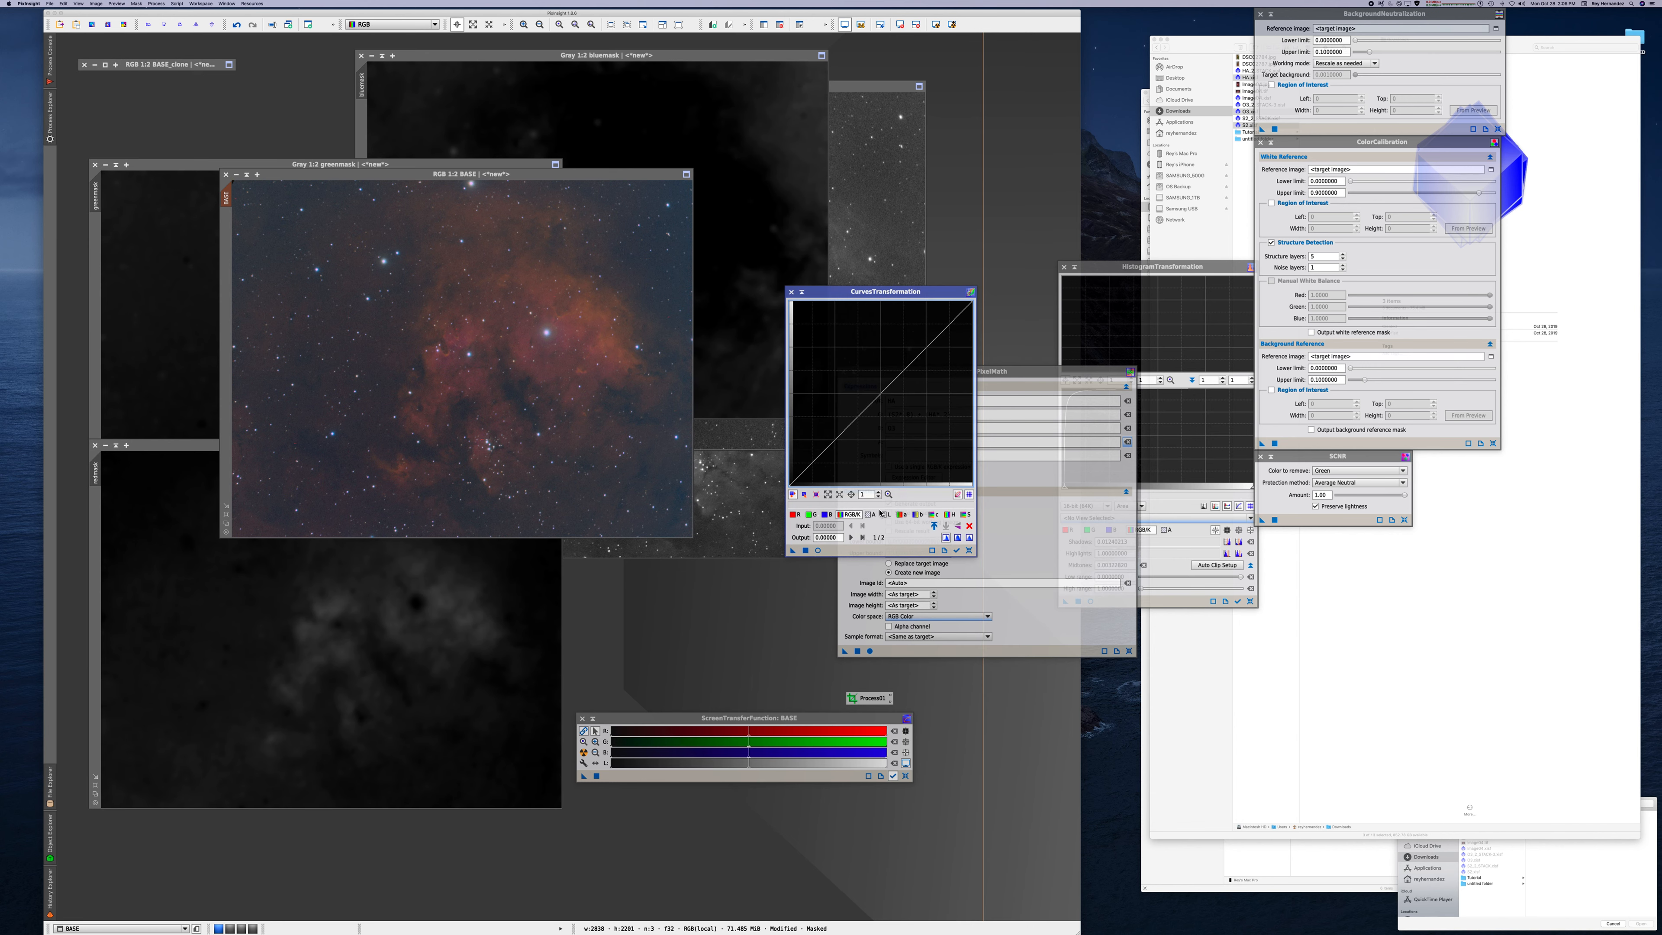
left_click(918, 515)
left_click(818, 551)
- Enlarge and reposition the real-time preview, and pull the b* curve down at about input 0.61, output 0.37
left_click(370, 147)
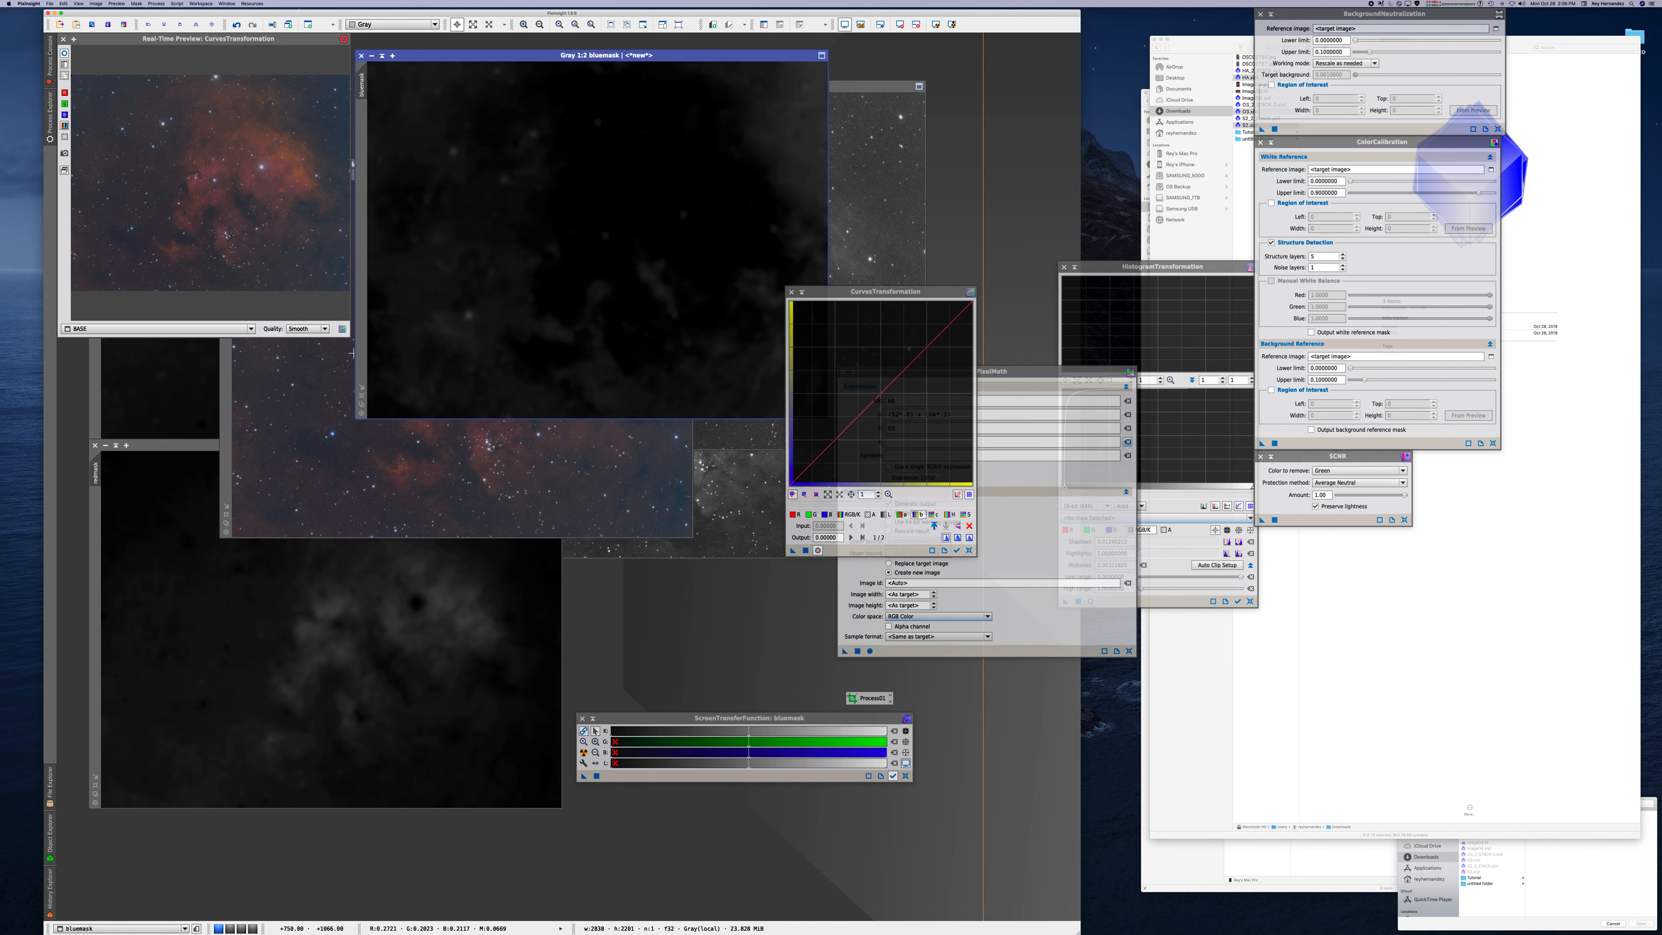
left_click_drag(351, 338, 596, 529)
left_click_drag(462, 46, 625, 121)
left_click_drag(887, 404, 900, 416)
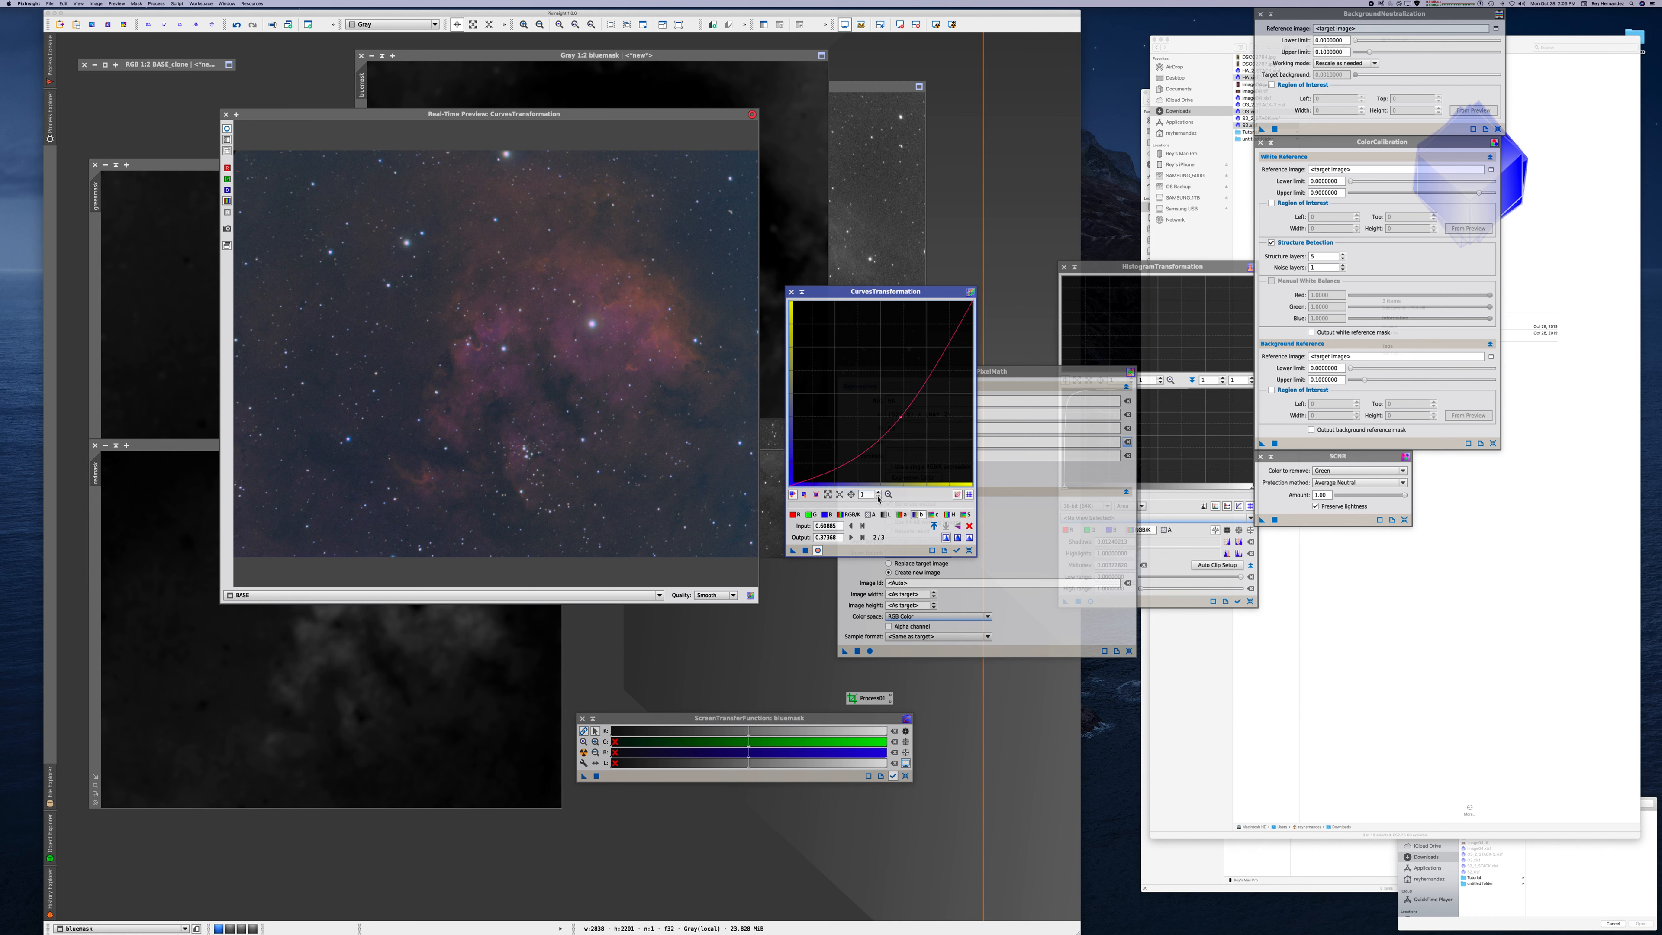
left_click(935, 516)
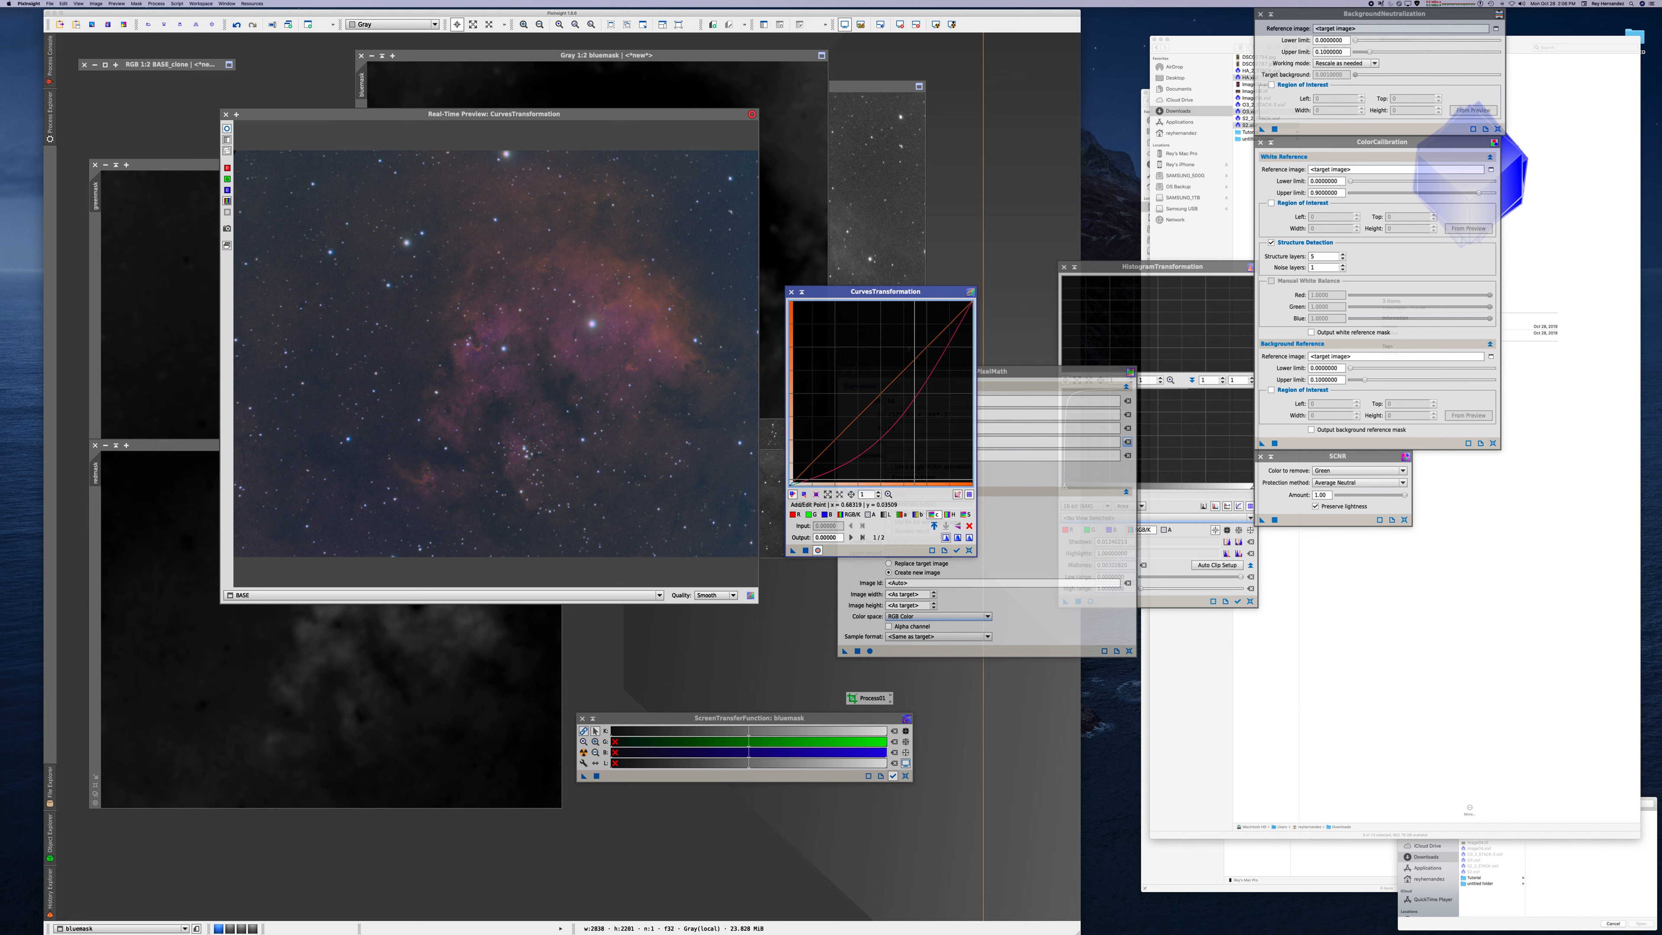
left_click(871, 401)
mouse_move(871, 401)
left_mouse_down()
mouse_move(857, 393)
mouse_move(883, 410)
left_mouse_up()
left_click(969, 527)
- Raise the blue curve at about input 0.32, output 0.45, and lift the lightness curve
left_click(828, 515)
left_click_drag(856, 417, 848, 402)
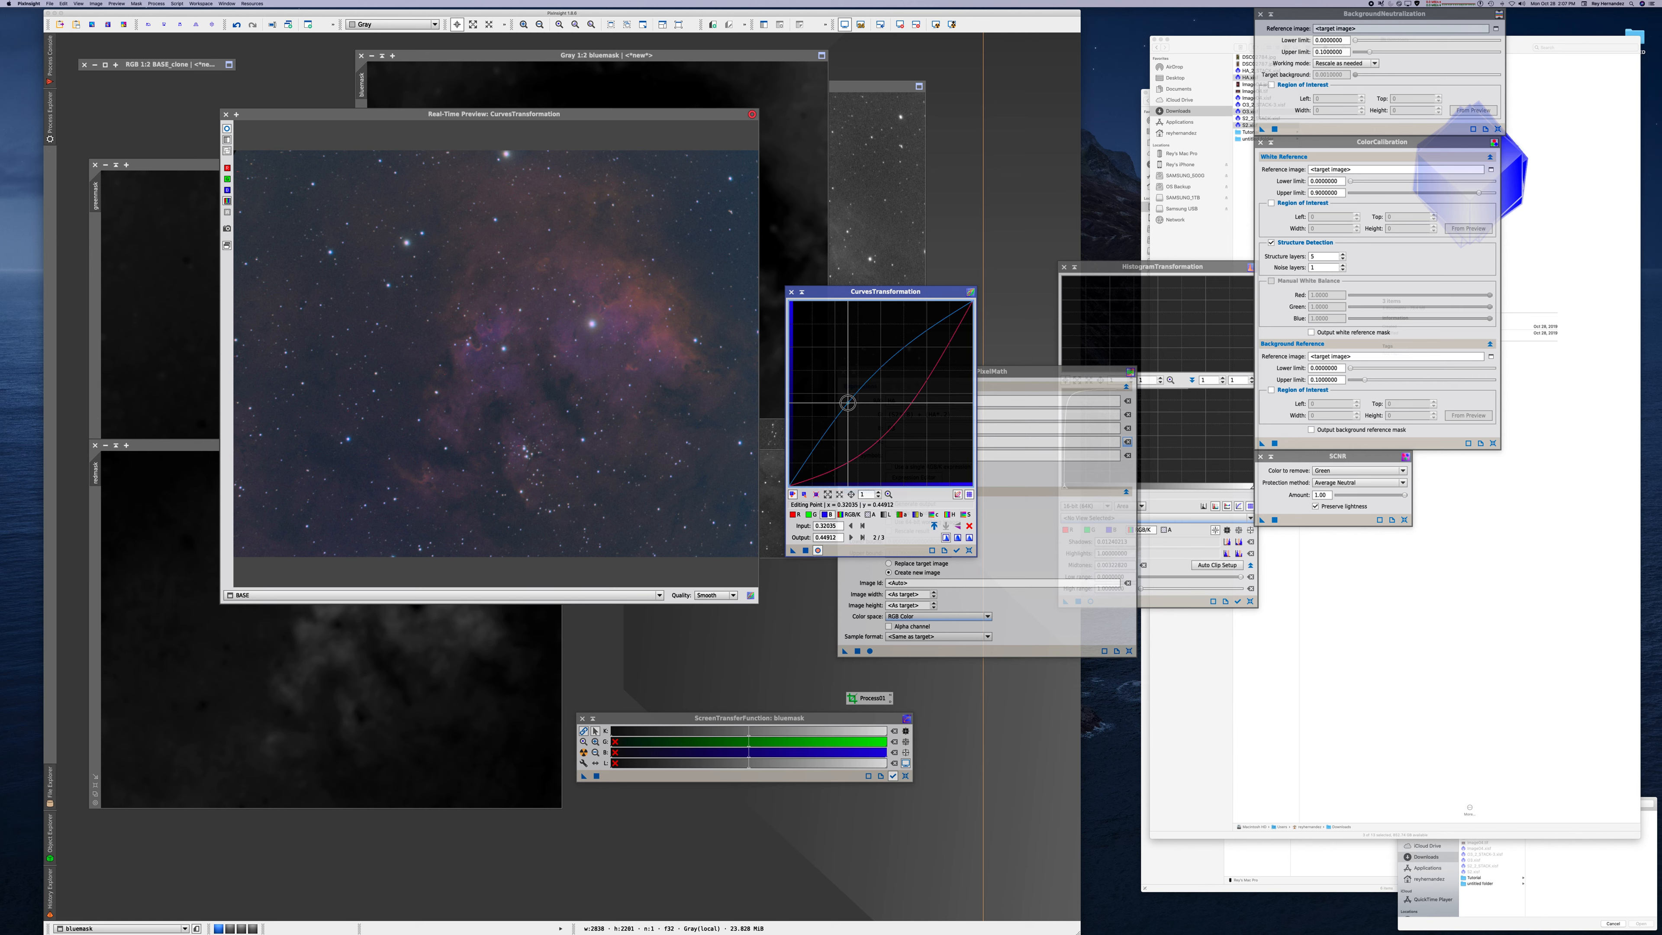
left_click(888, 515)
left_click_drag(863, 412, 857, 391)
- Raise the green curve at about input 0.28, output 0.45, and the saturation curve at about input 0.24, output 0.64
left_click(811, 515)
left_click_drag(850, 404, 841, 403)
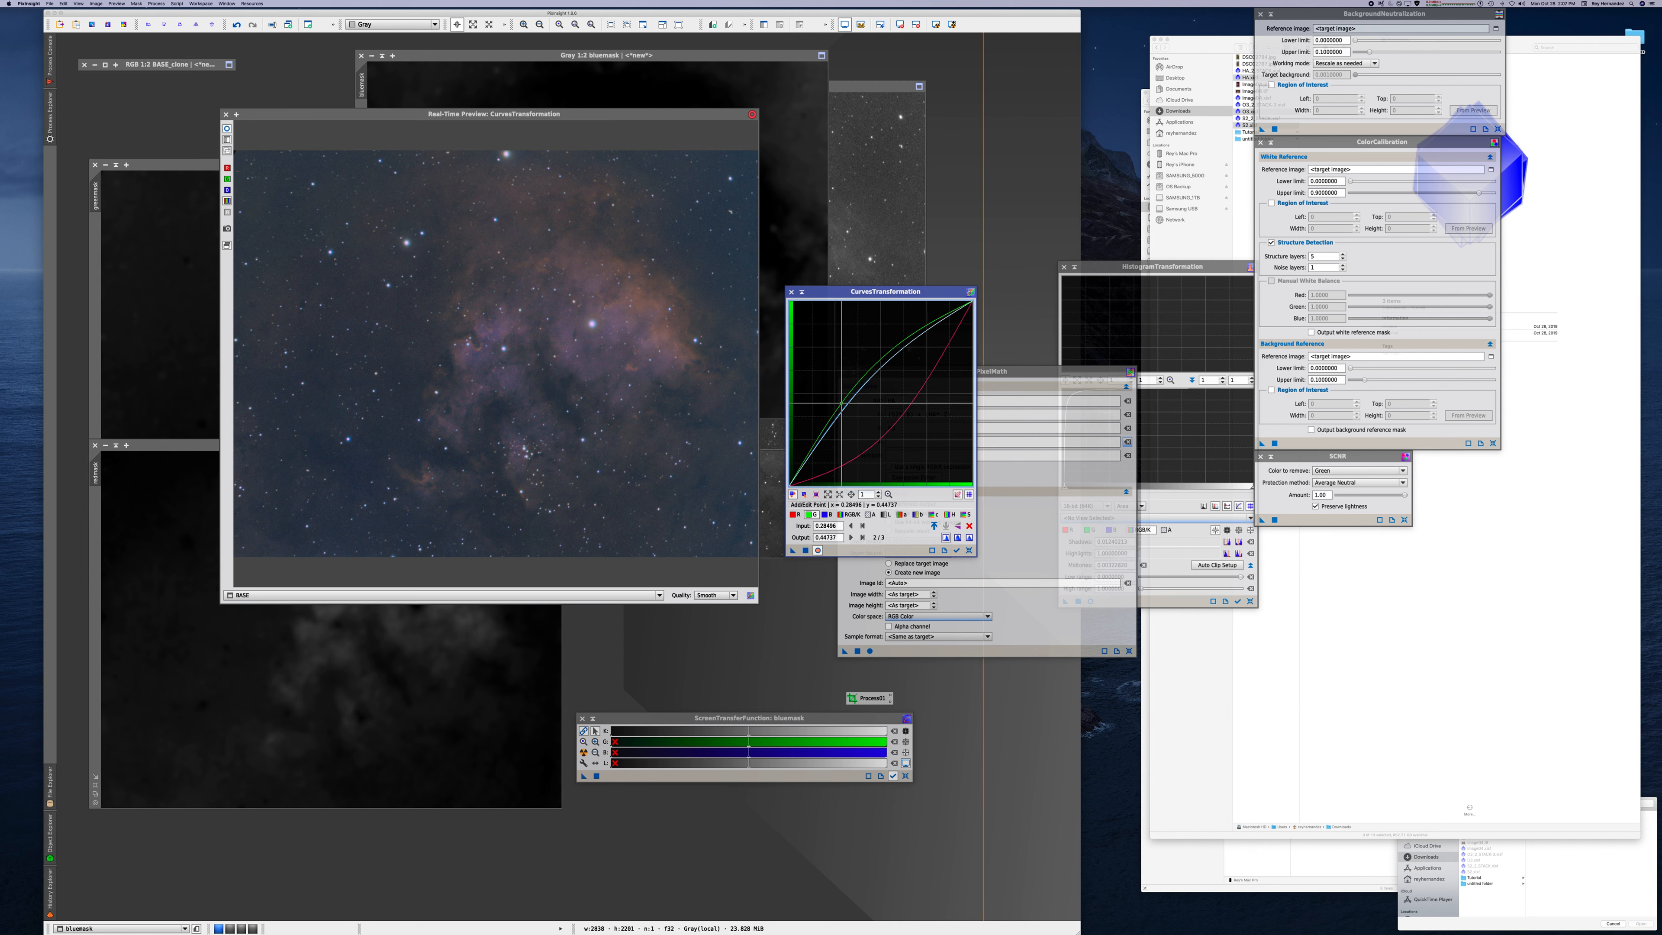
left_click(966, 514)
left_click_drag(876, 395, 835, 369)
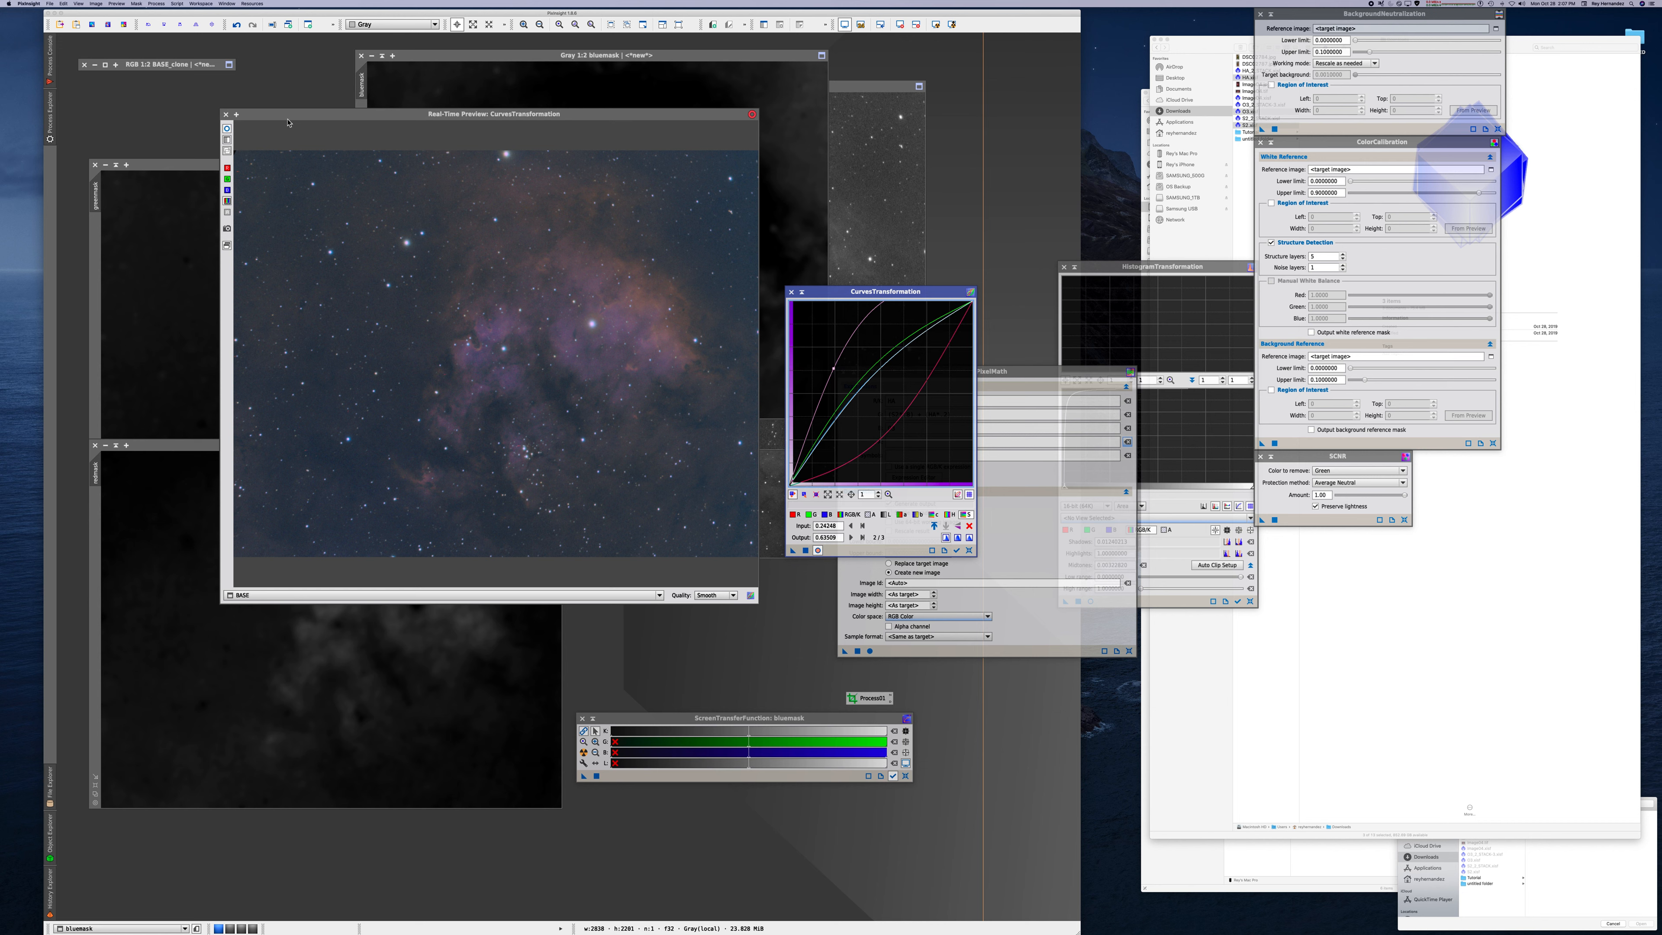
- Close the real-time preview and apply the curve adjustments to BASE through redmask
left_click(227, 115)
left_click(298, 180)
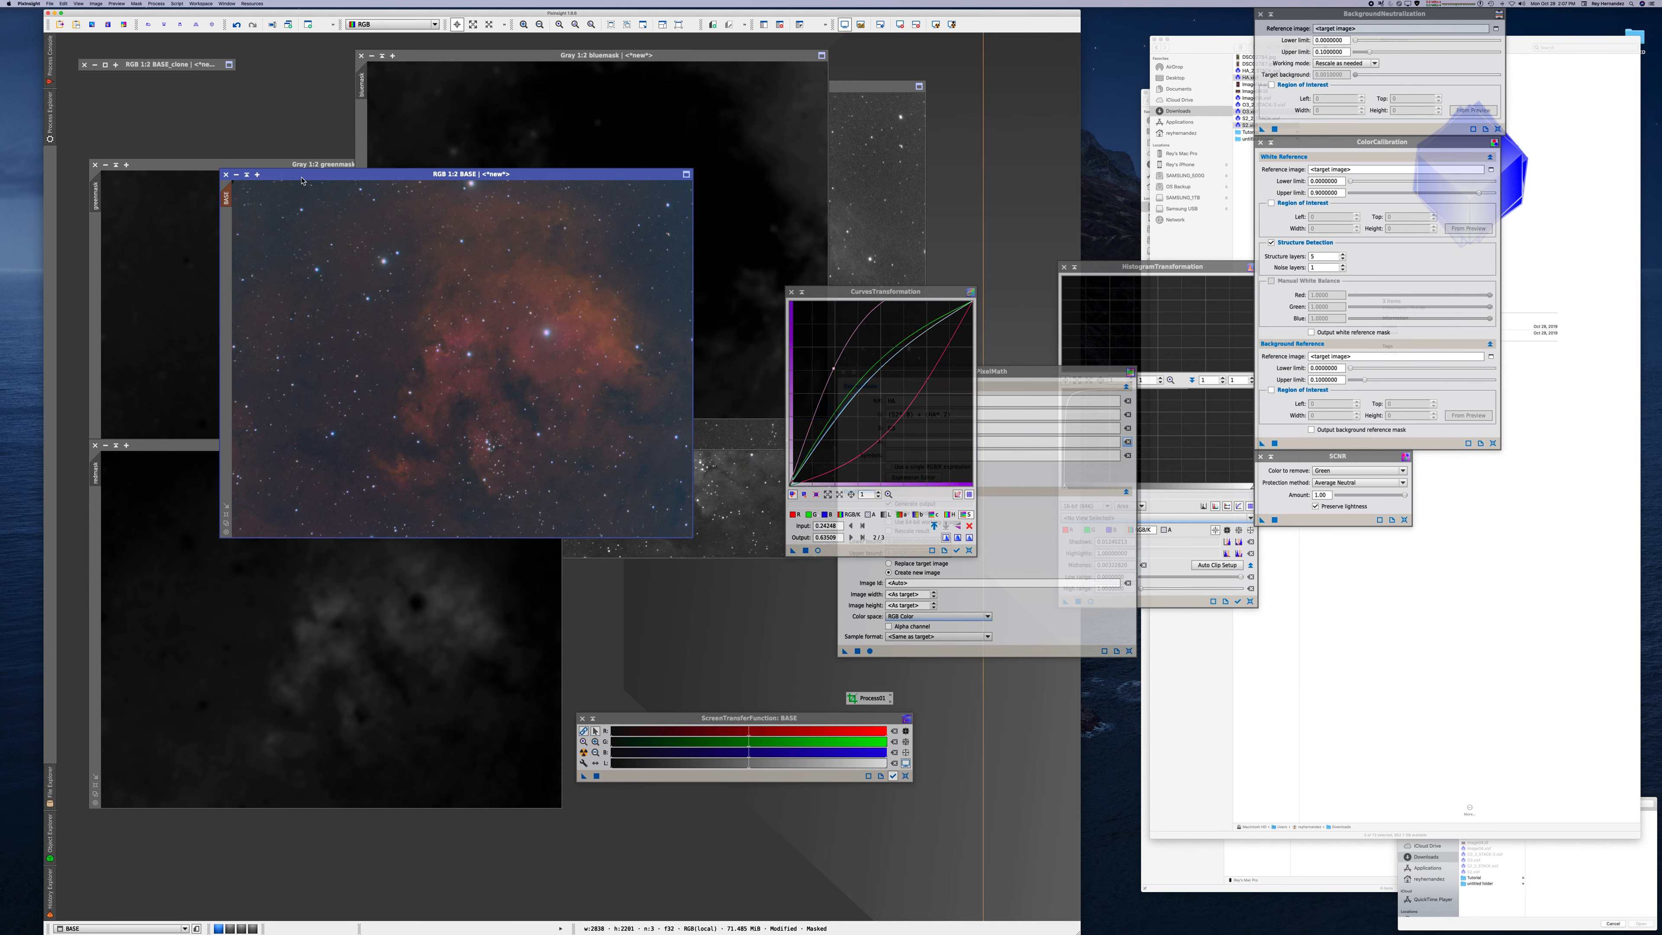
left_click(806, 551)
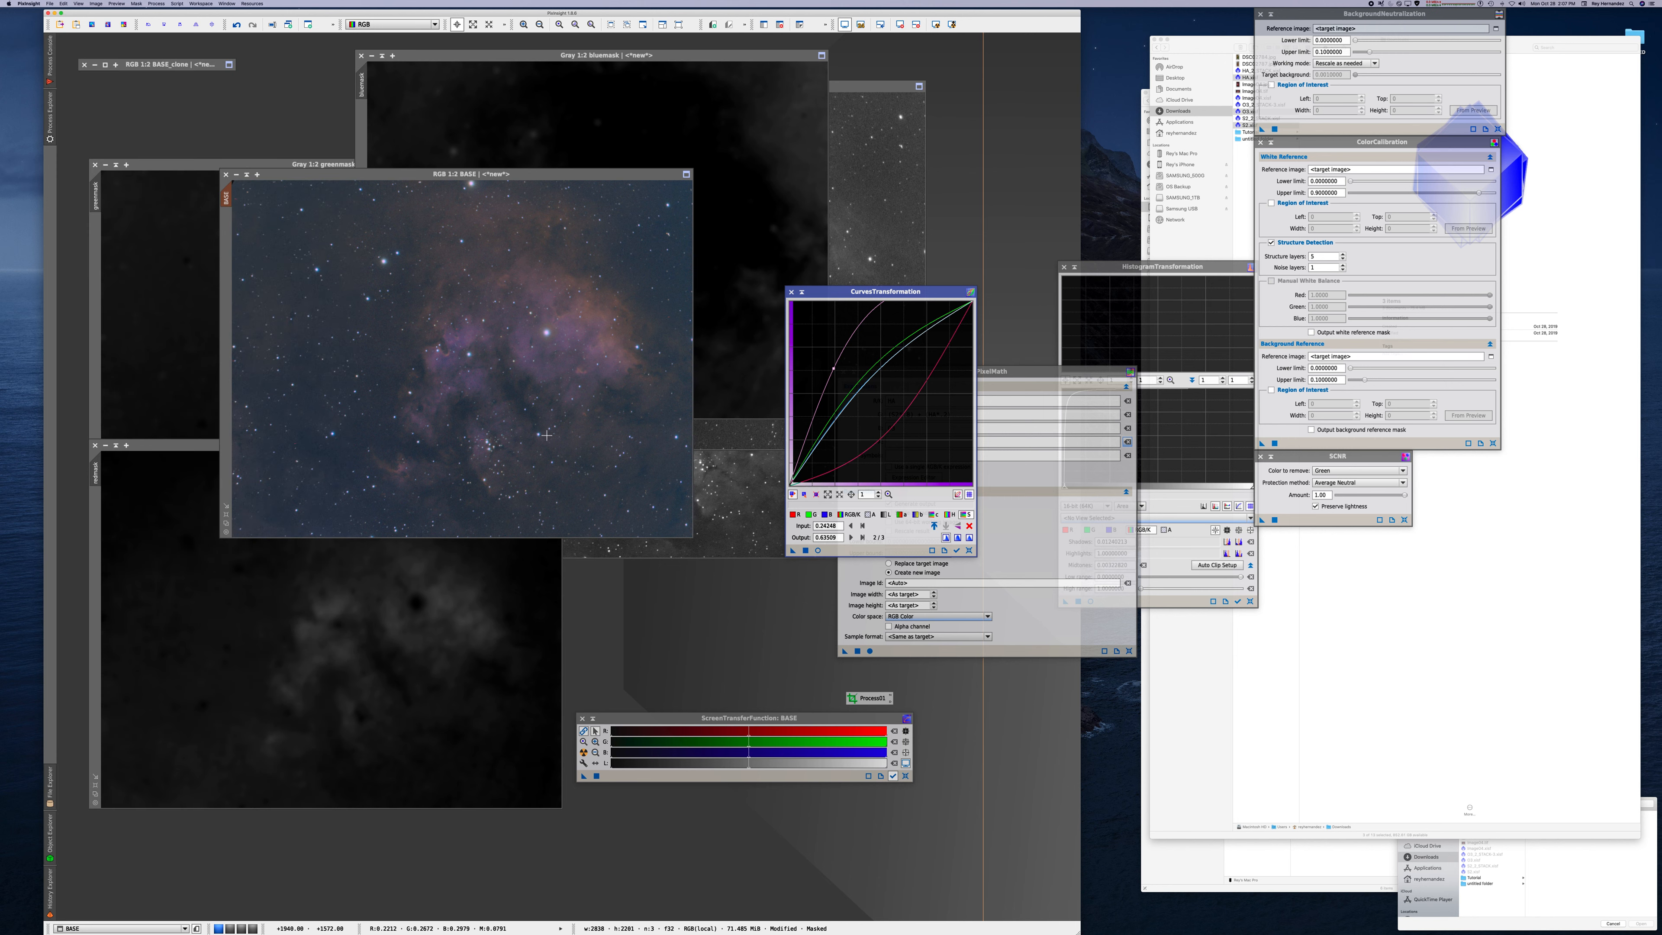
- Put greenmask on the BASE image as its mask and reposition BASE beside the curves dialog
left_click_drag(559, 178, 512, 283)
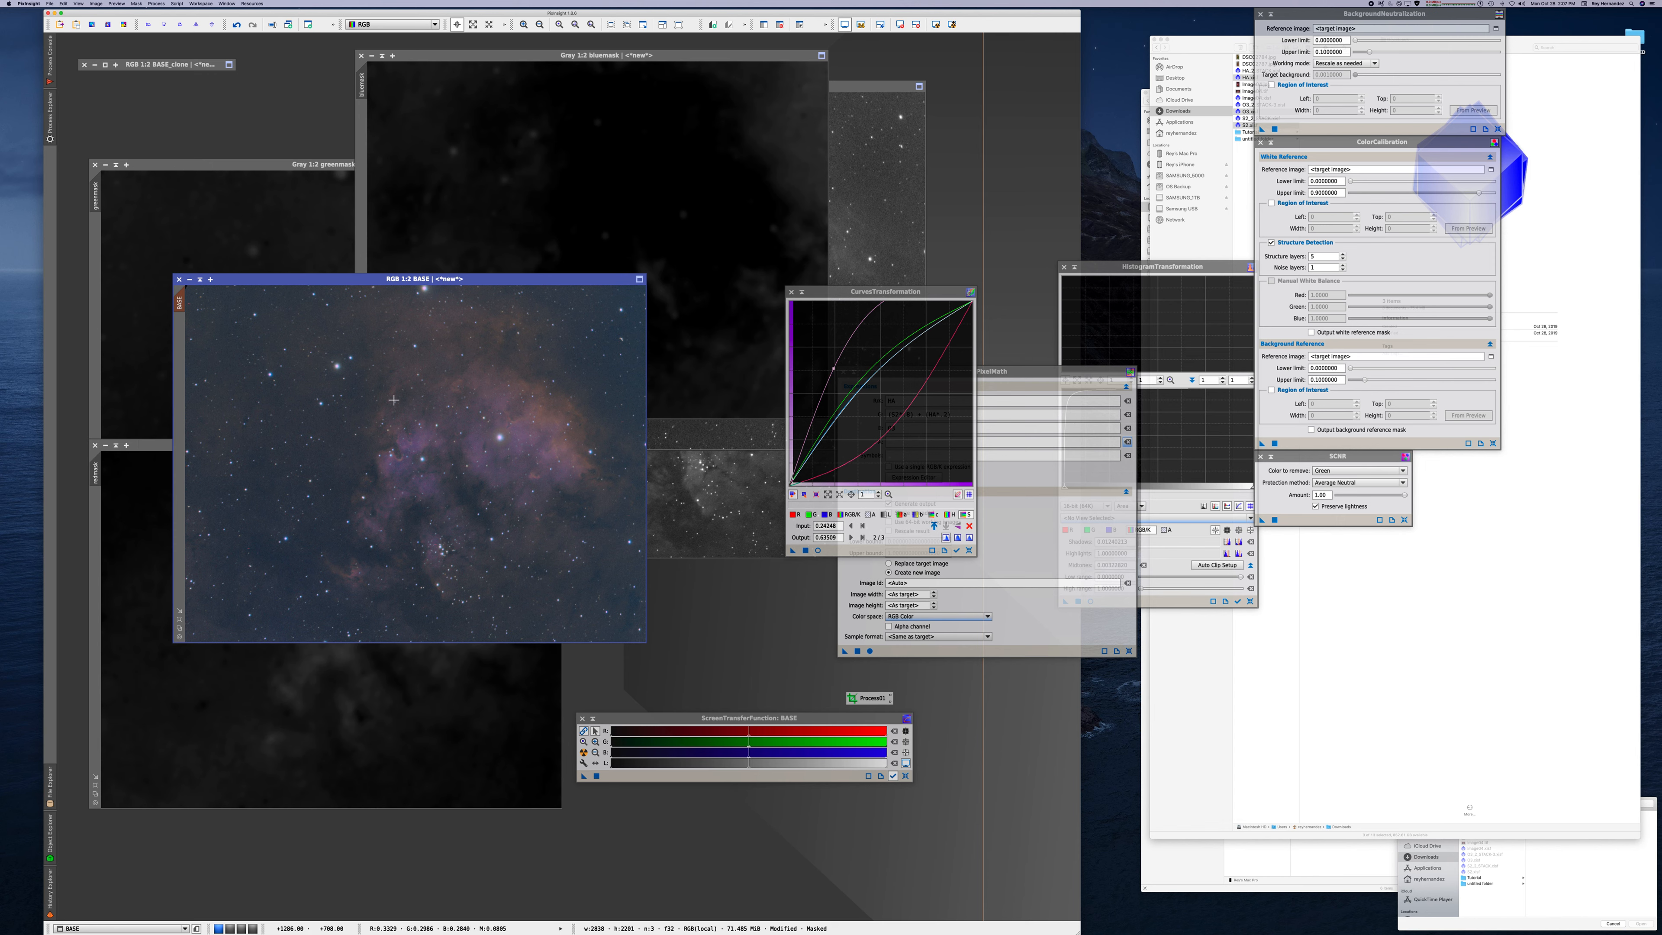
left_click(215, 172)
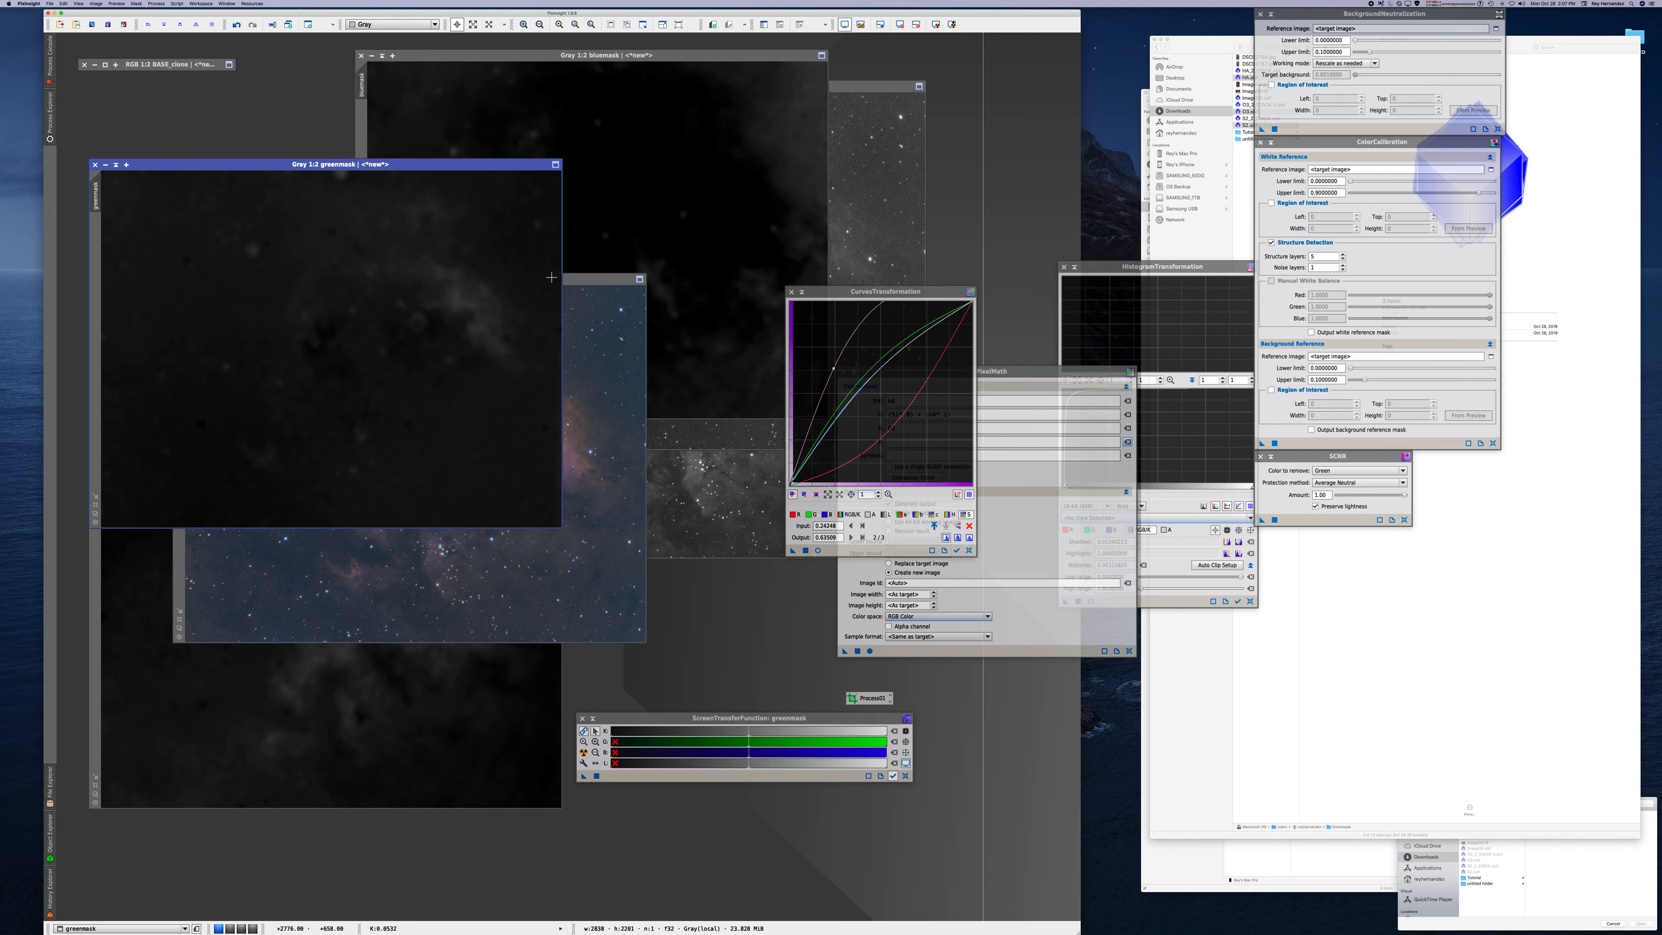
left_click_drag(579, 280, 723, 322)
left_click_drag(105, 190, 324, 567)
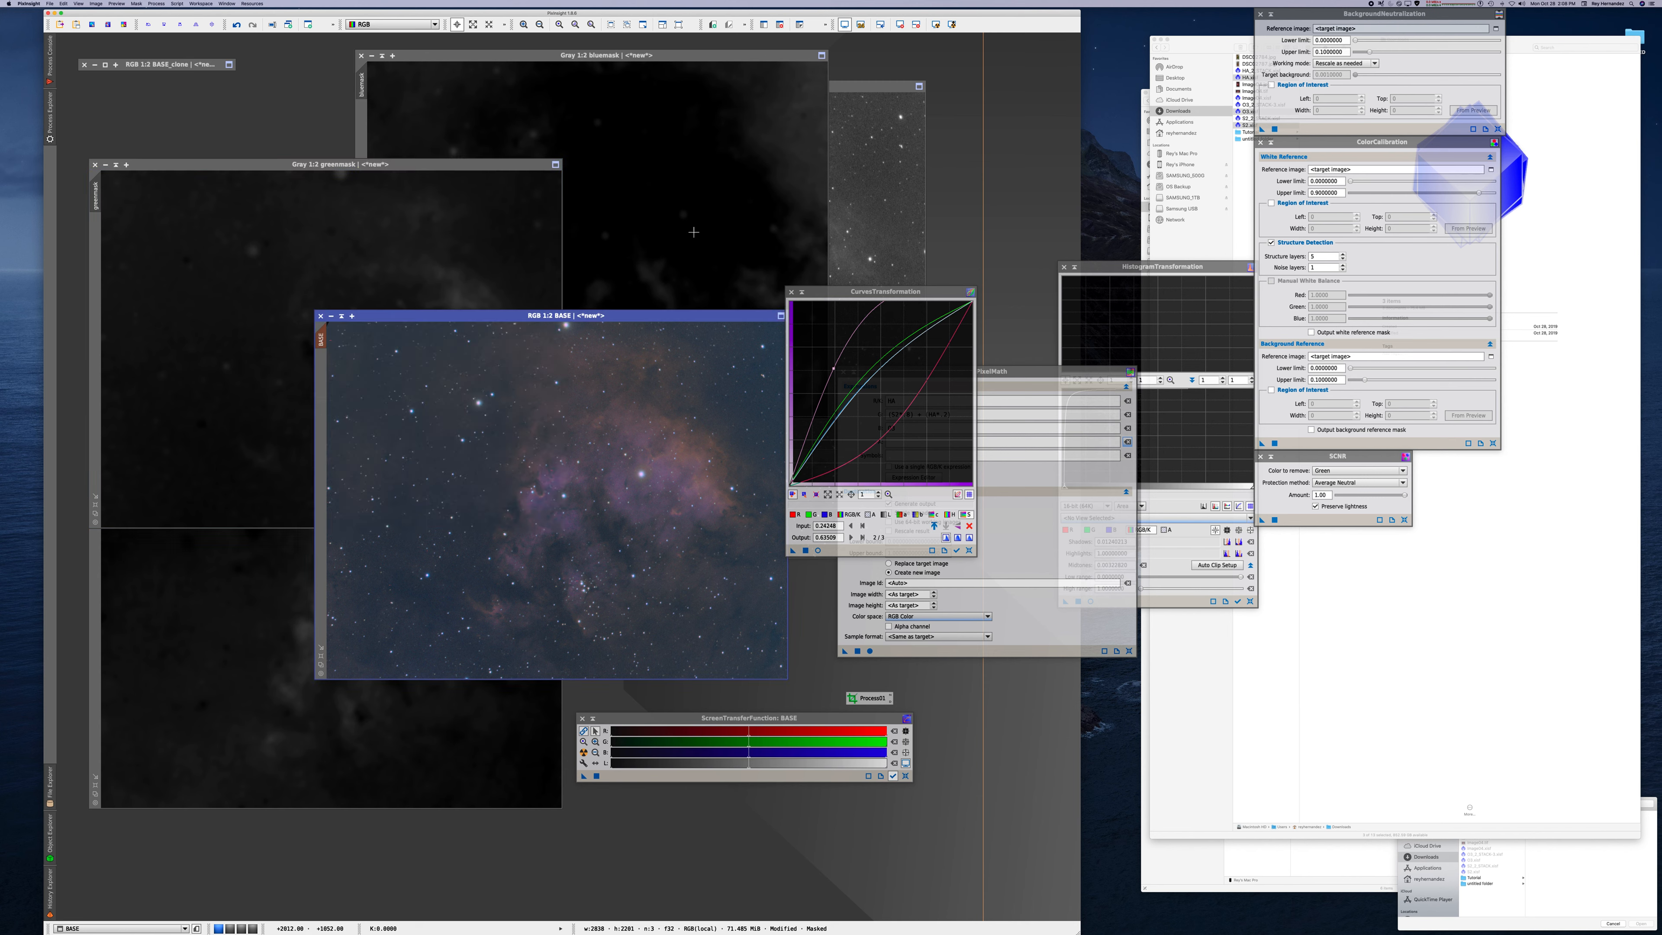
left_click_drag(655, 316, 561, 217)
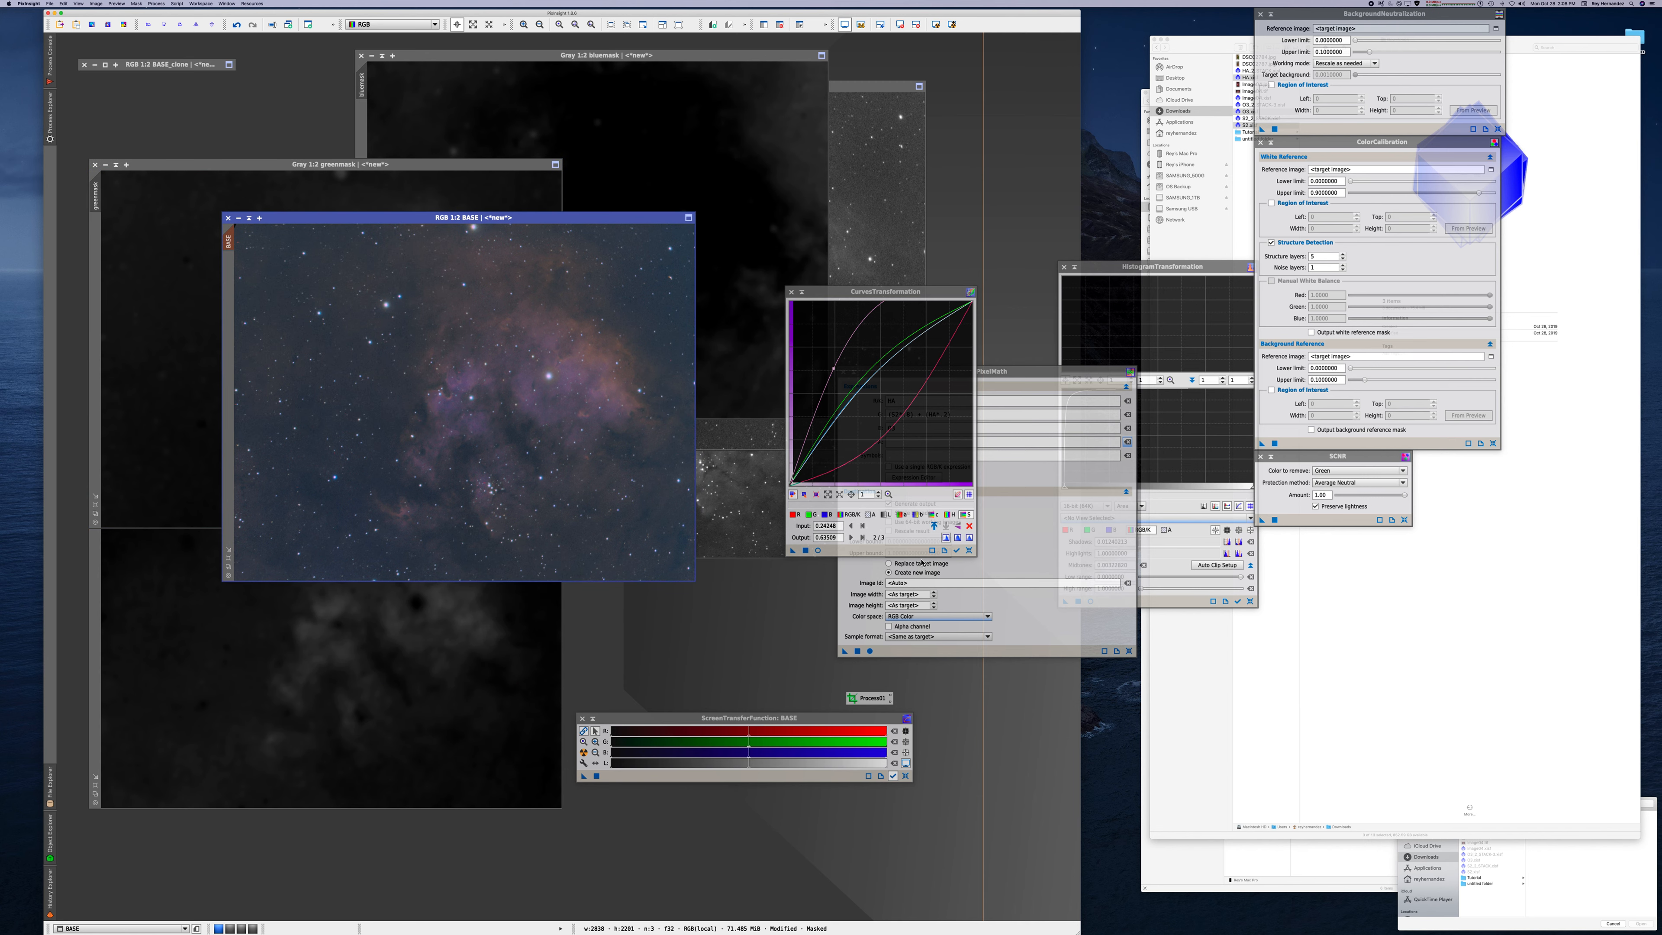
- From reset curves, raise the a* curve at about input 0.31, output 0.54, and apply it to BASE through greenmask
left_click(969, 551)
left_click(818, 551)
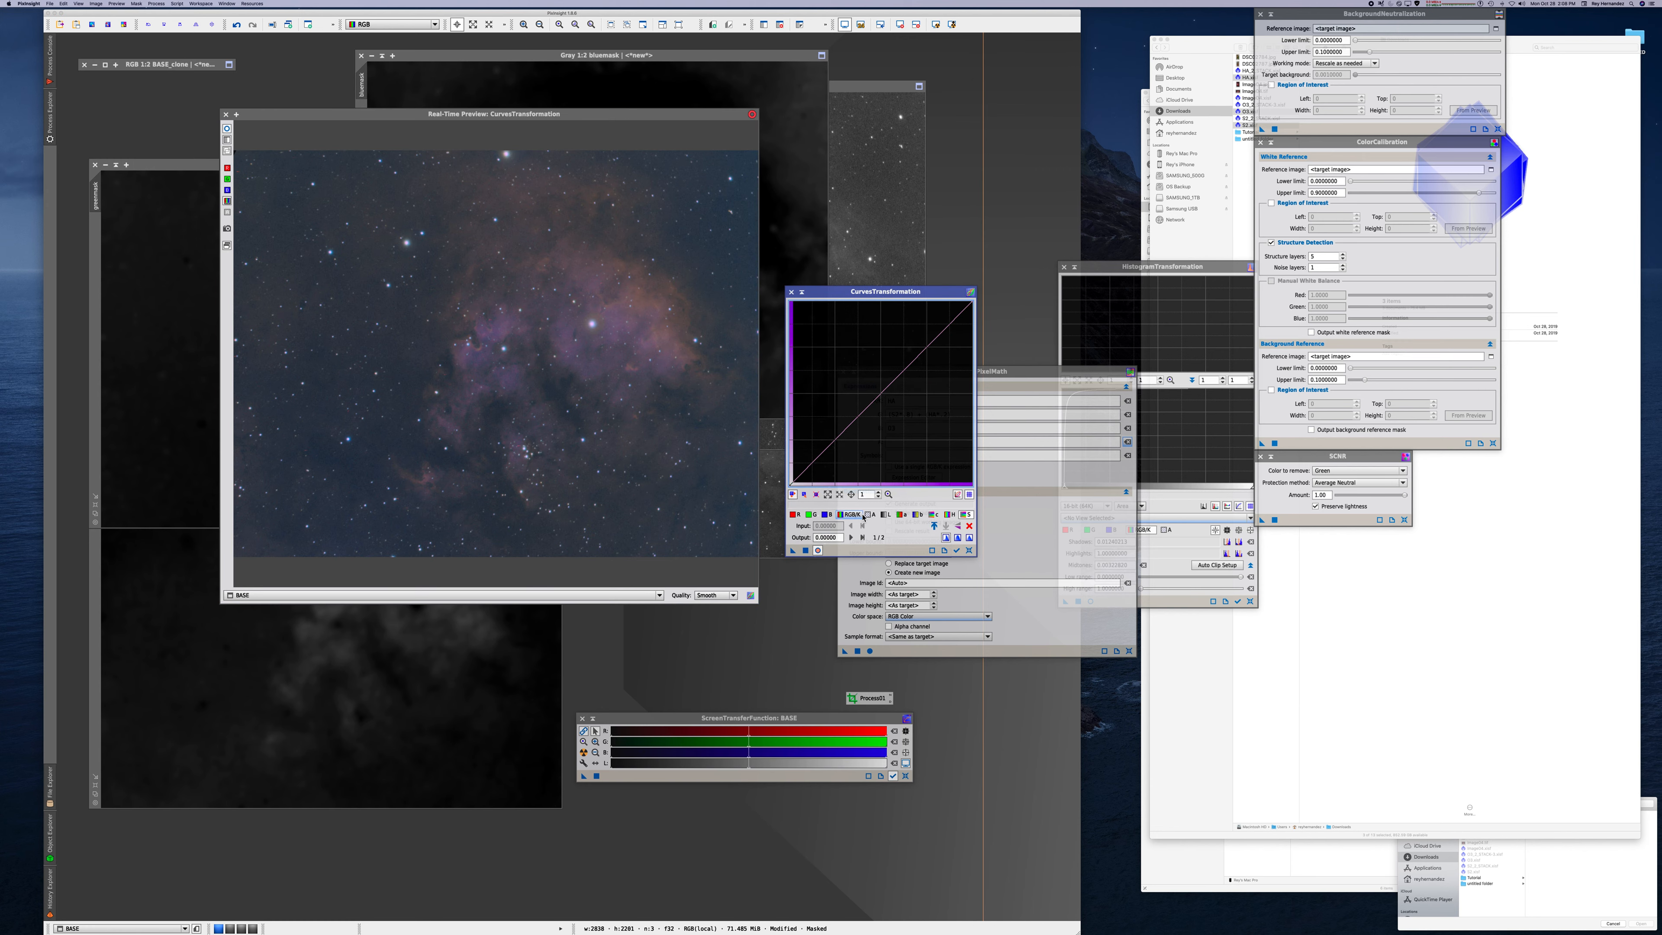
left_click(901, 514)
left_click_drag(849, 424, 846, 386)
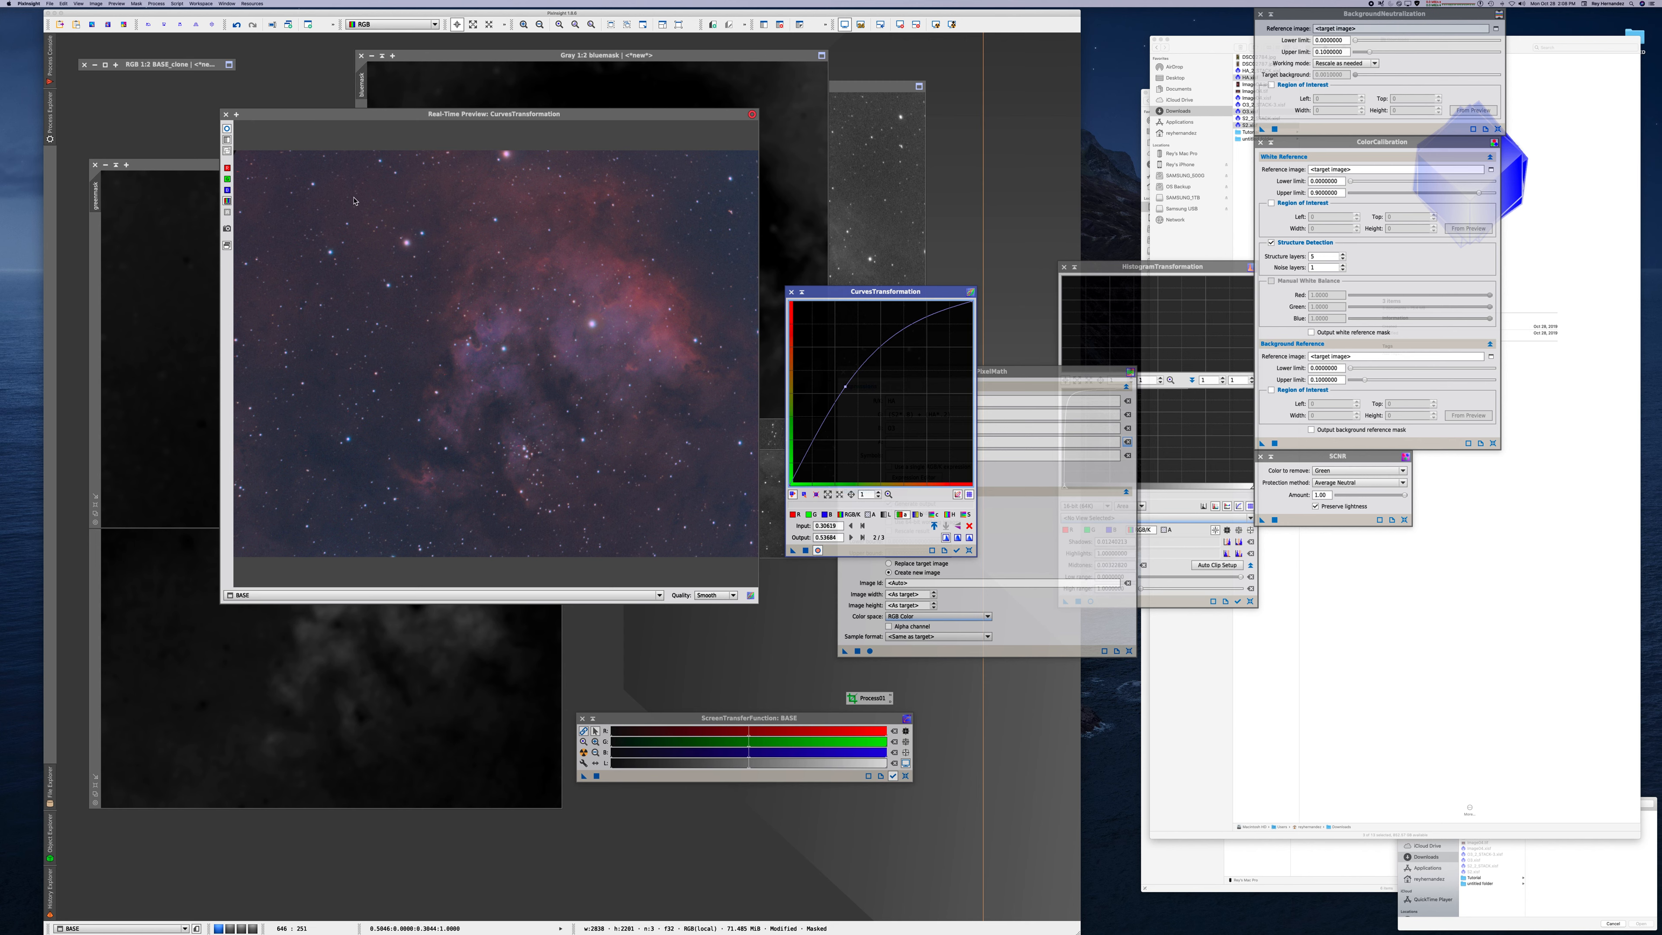
left_click(226, 115)
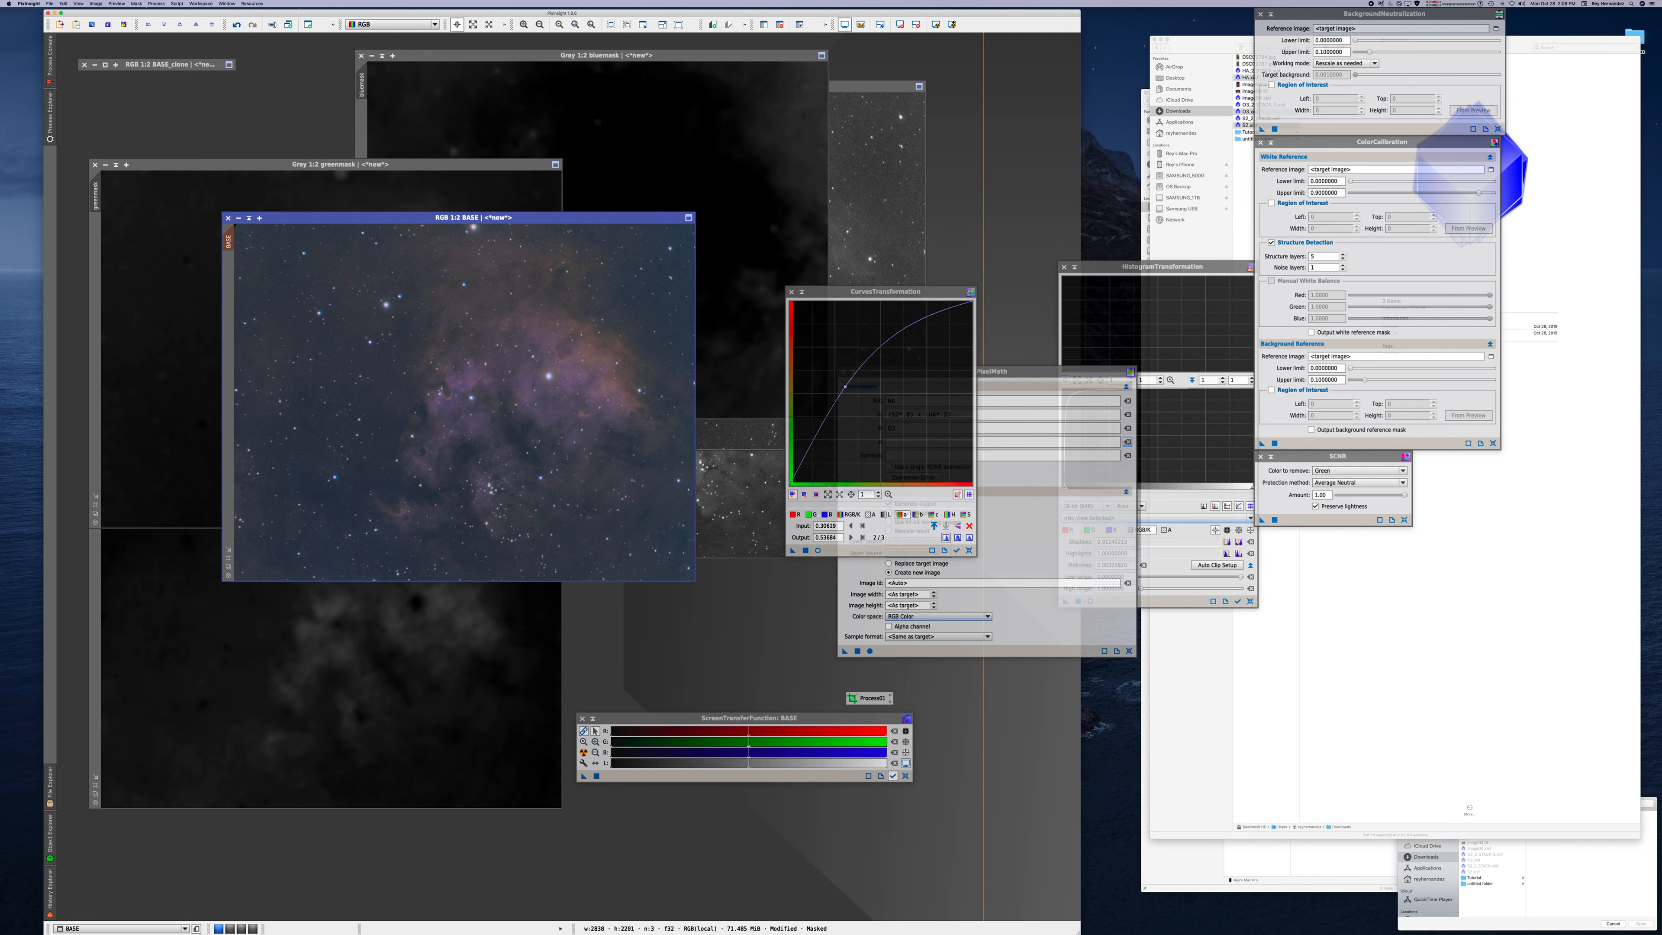
left_click(805, 550)
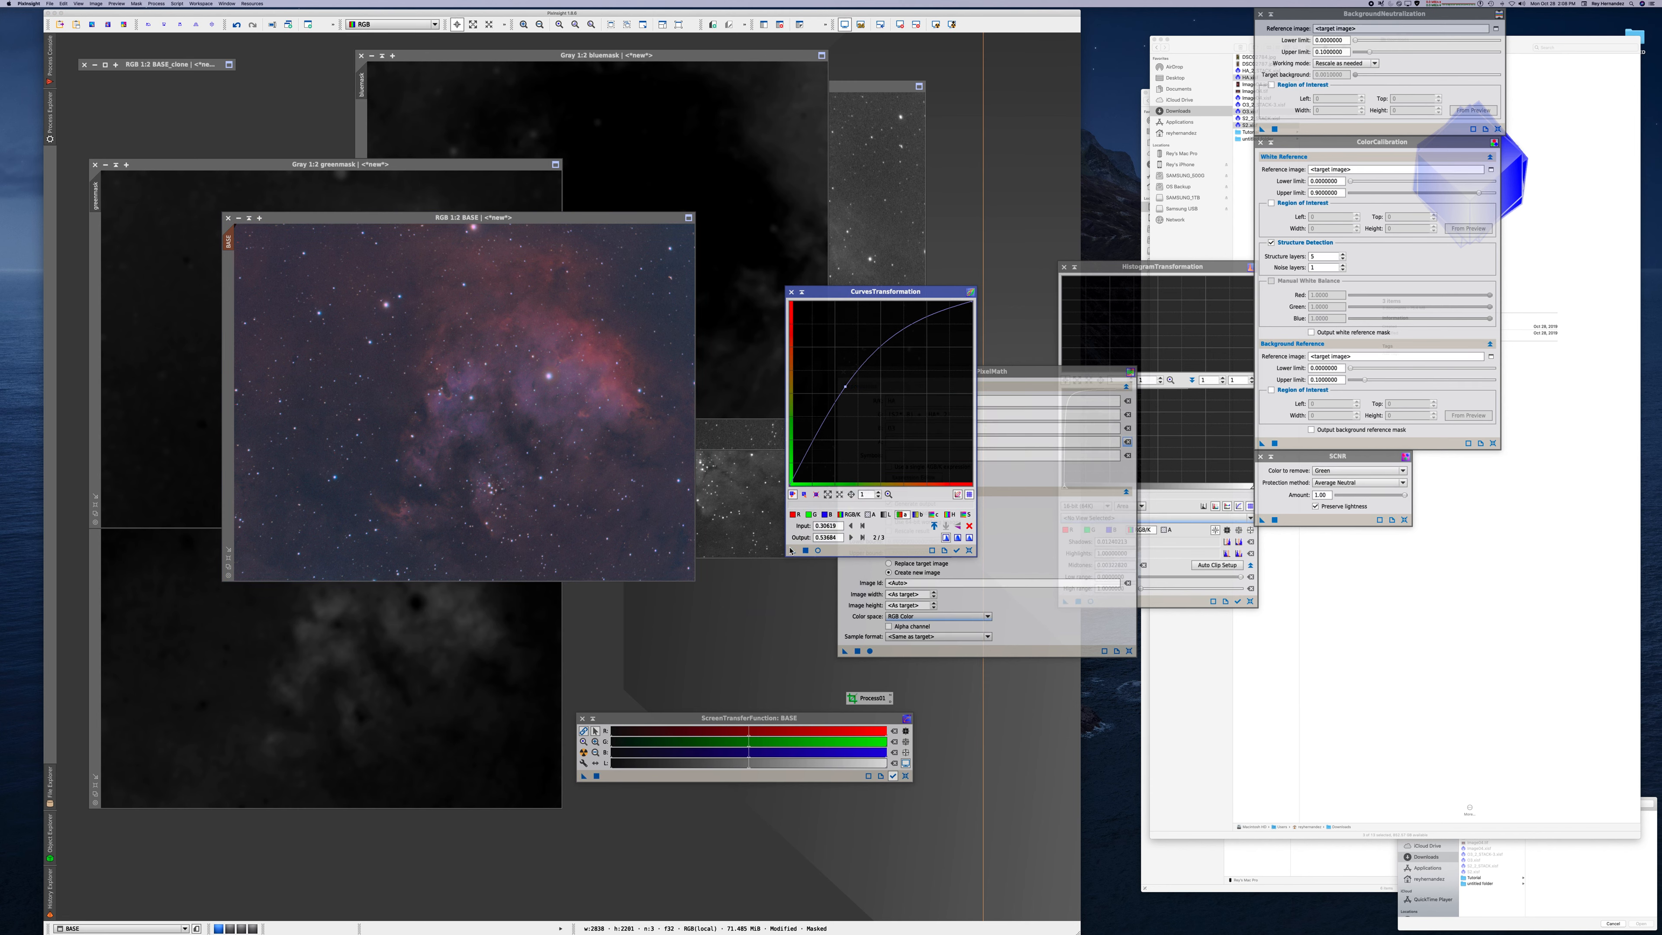
- Put bluemask on BASE as its mask, then reset the curves with the real-time preview open
left_click_drag(540, 218, 530, 116)
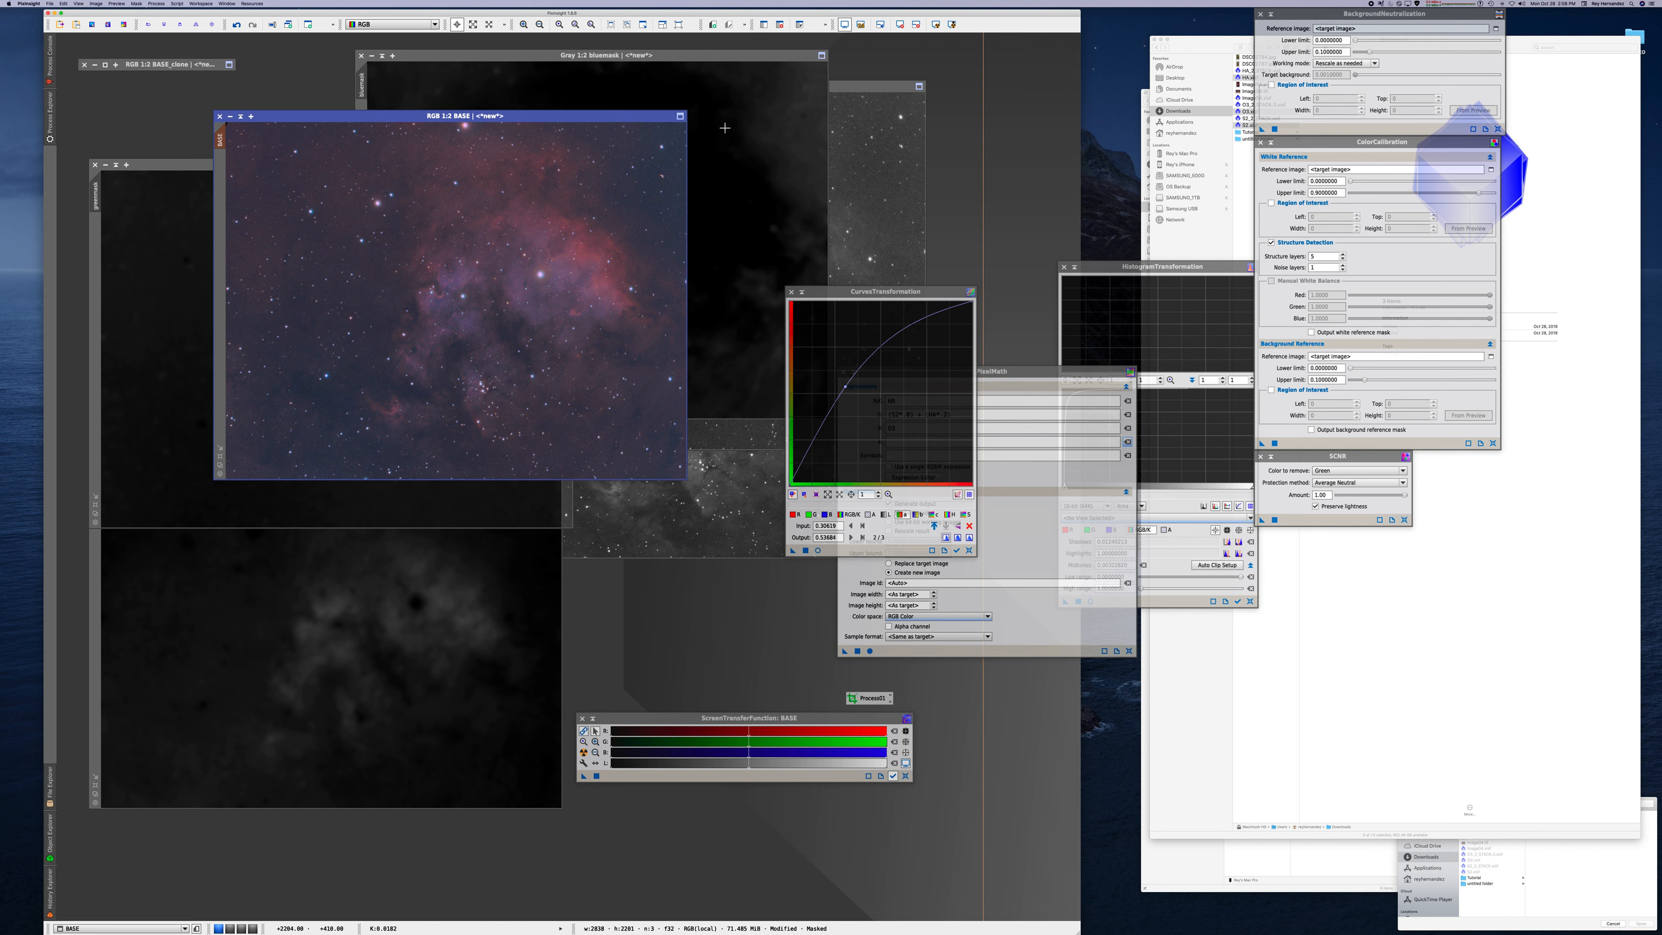
left_click(766, 74)
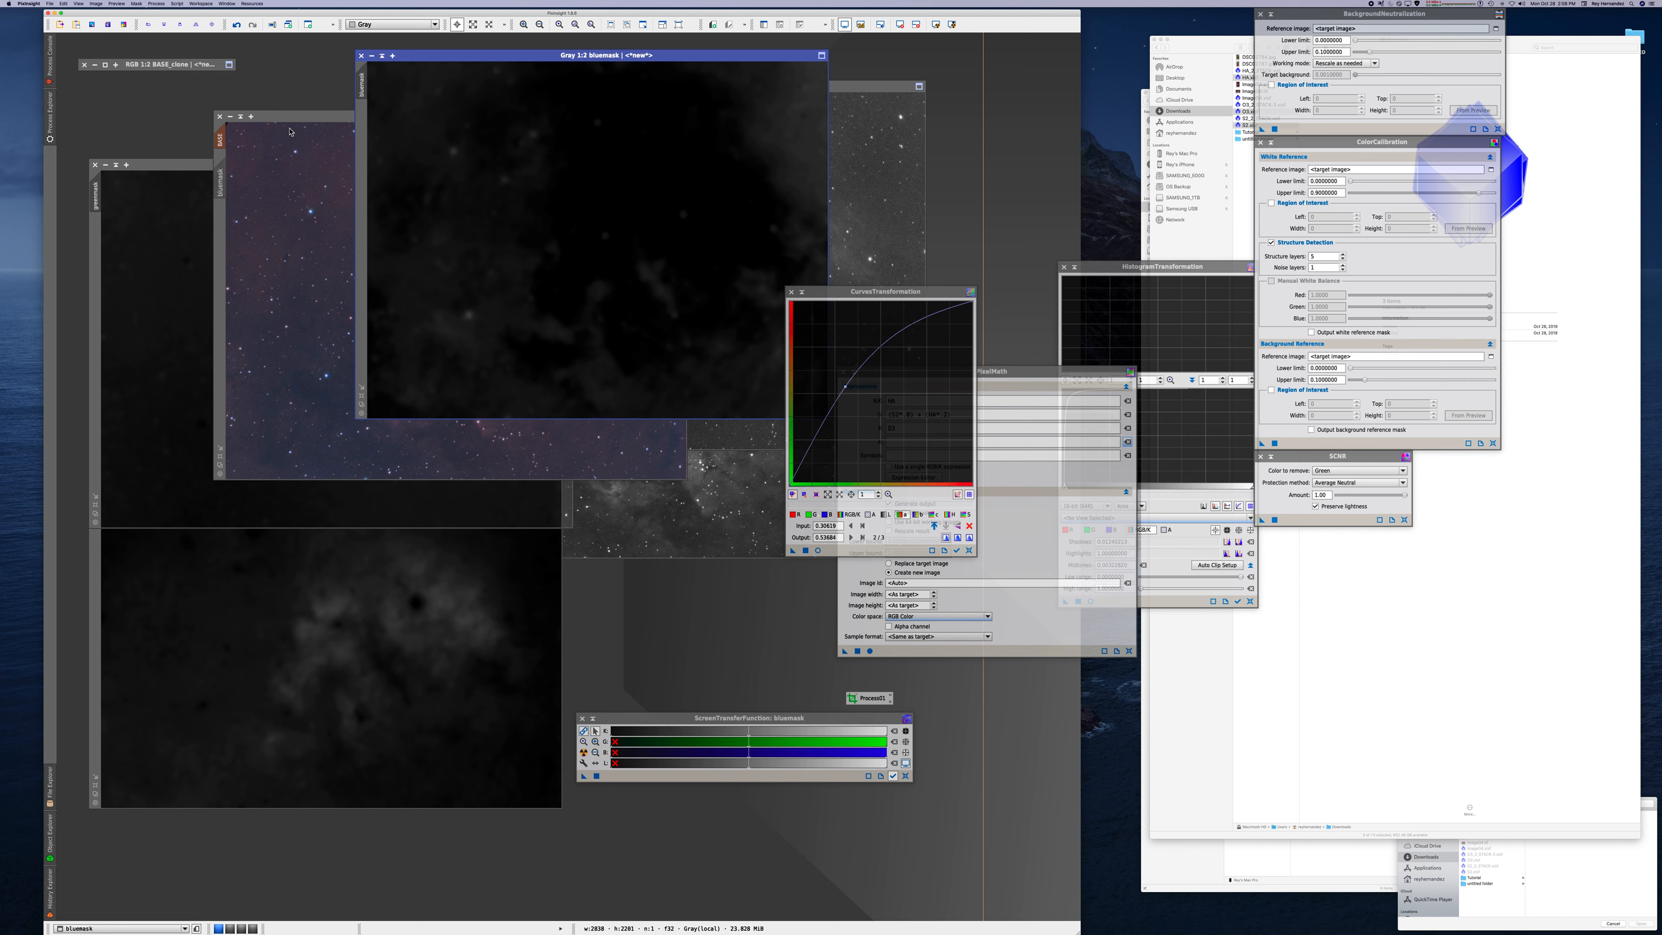
left_click(299, 118)
left_click(969, 550)
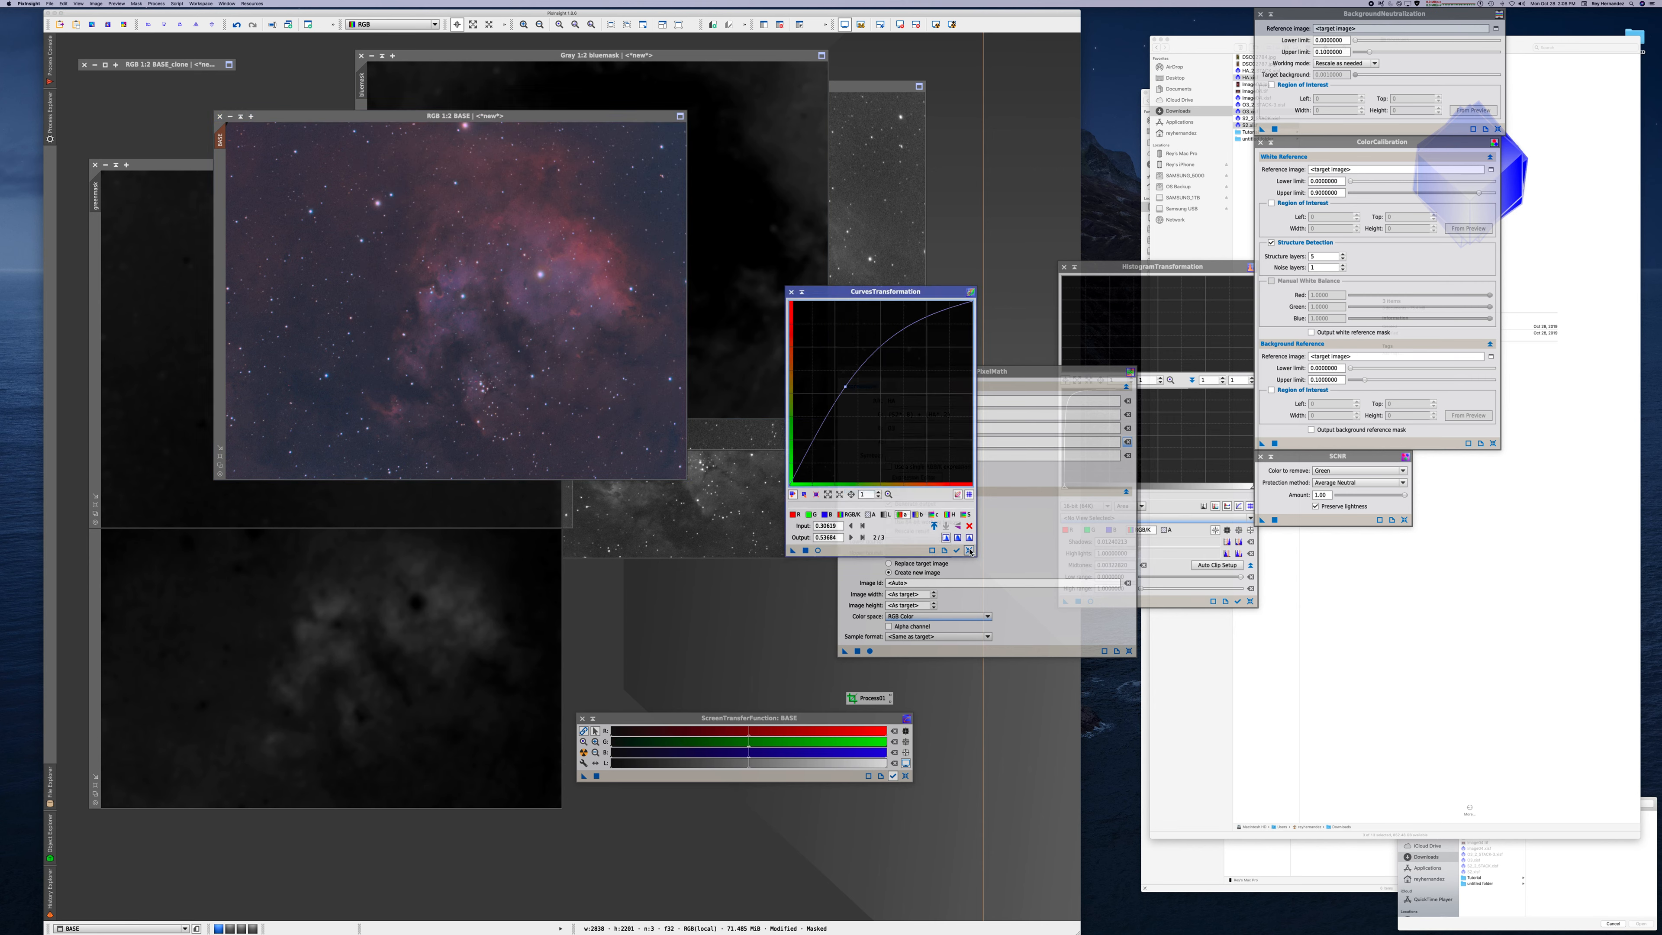
left_click(818, 552)
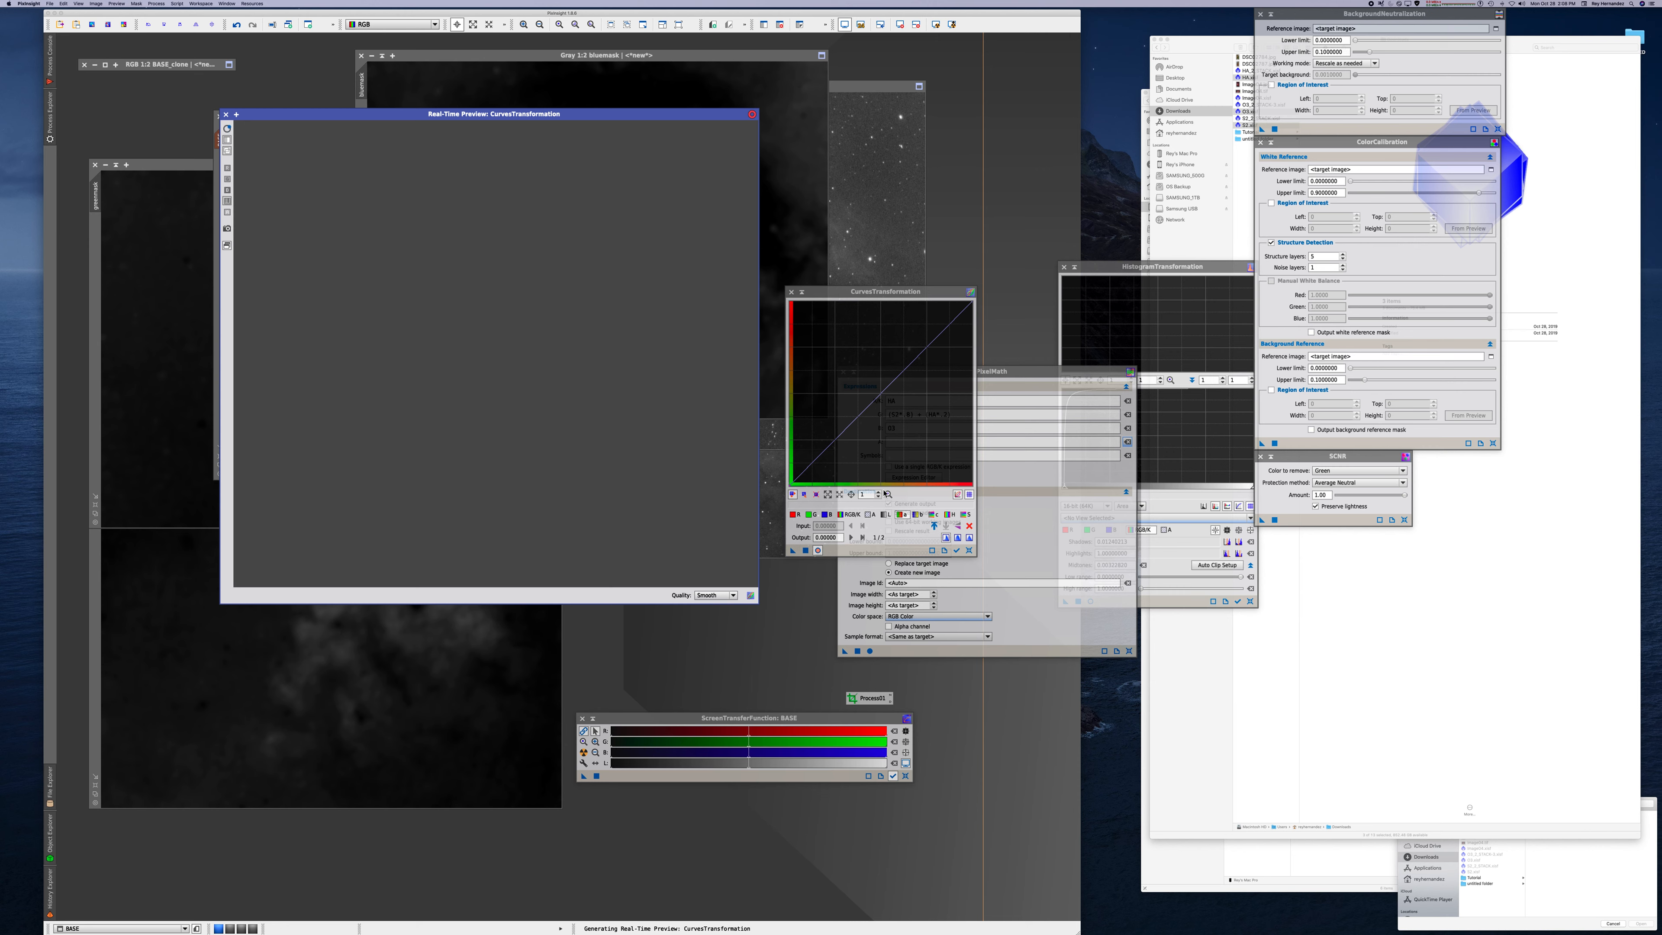
- Try pulling the a* curve down in the preview, and reset that curve
left_click(884, 516)
left_click(902, 515)
mouse_move(890, 446)
left_mouse_down()
mouse_move(851, 384)
mouse_move(852, 406)
mouse_move(850, 364)
mouse_move(928, 435)
mouse_move(832, 364)
mouse_move(909, 430)
mouse_move(883, 475)
mouse_move(865, 425)
left_mouse_up()
left_click(970, 526)
- Lower the c* curve slightly and pull the lightness curve down at about input 0.51, output 0.27
left_click(933, 514)
left_click(887, 515)
left_click(876, 429)
left_click_drag(876, 429, 882, 435)
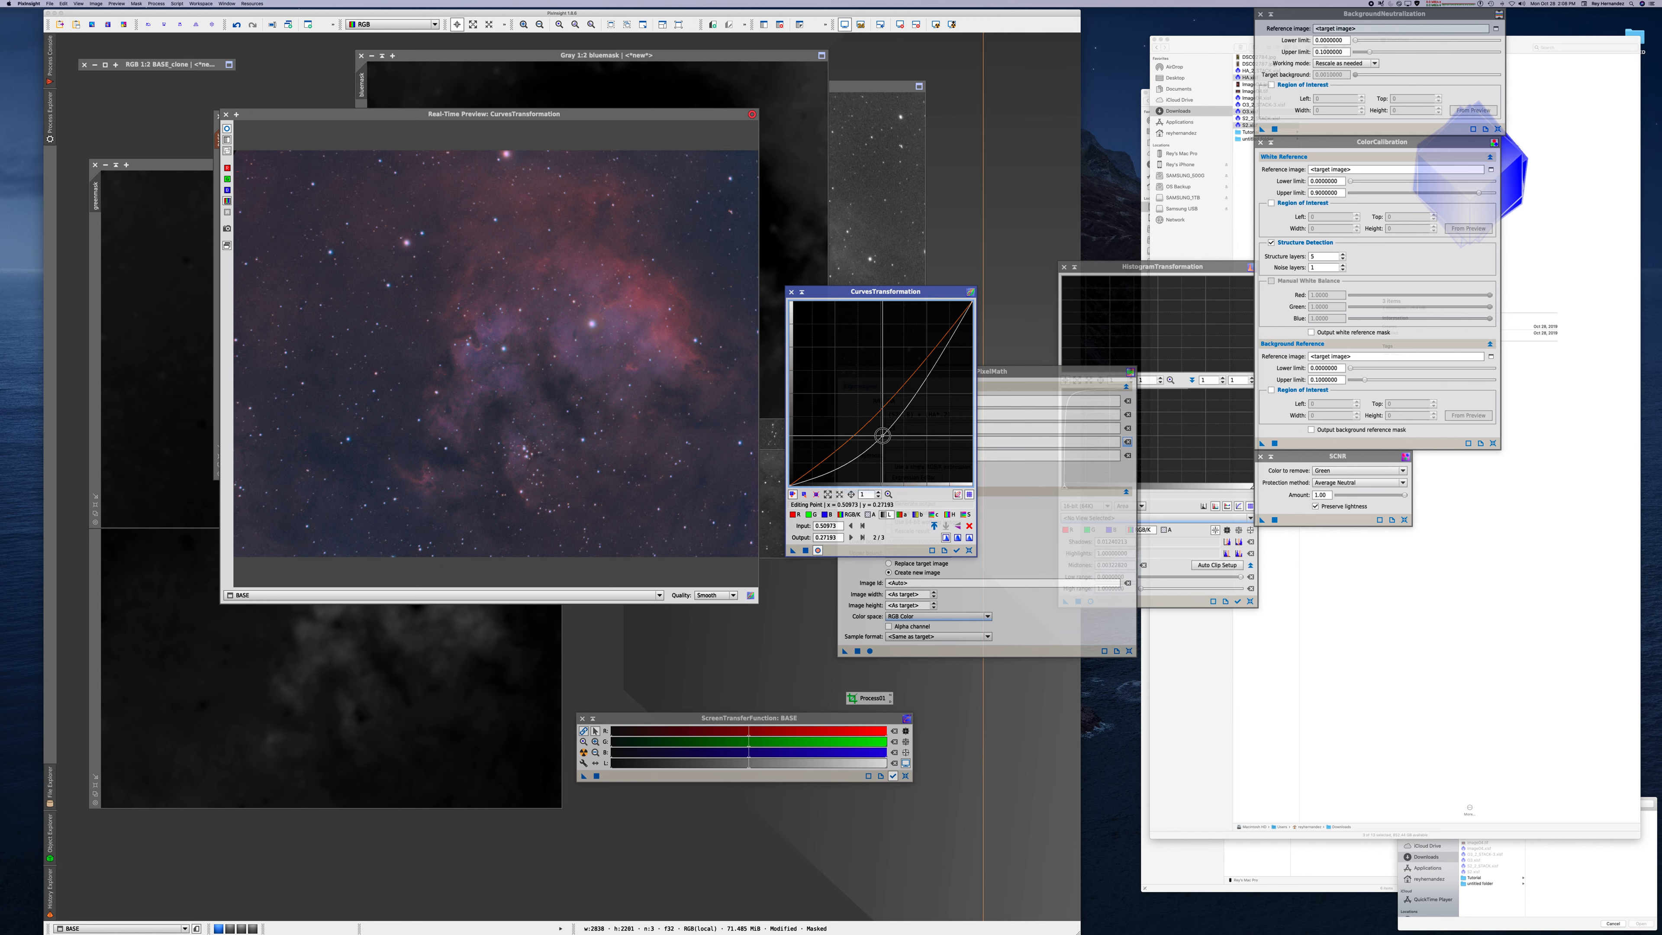
- Bend the hue curve slightly downward at about input 0.40, output 0.38
left_click(823, 516)
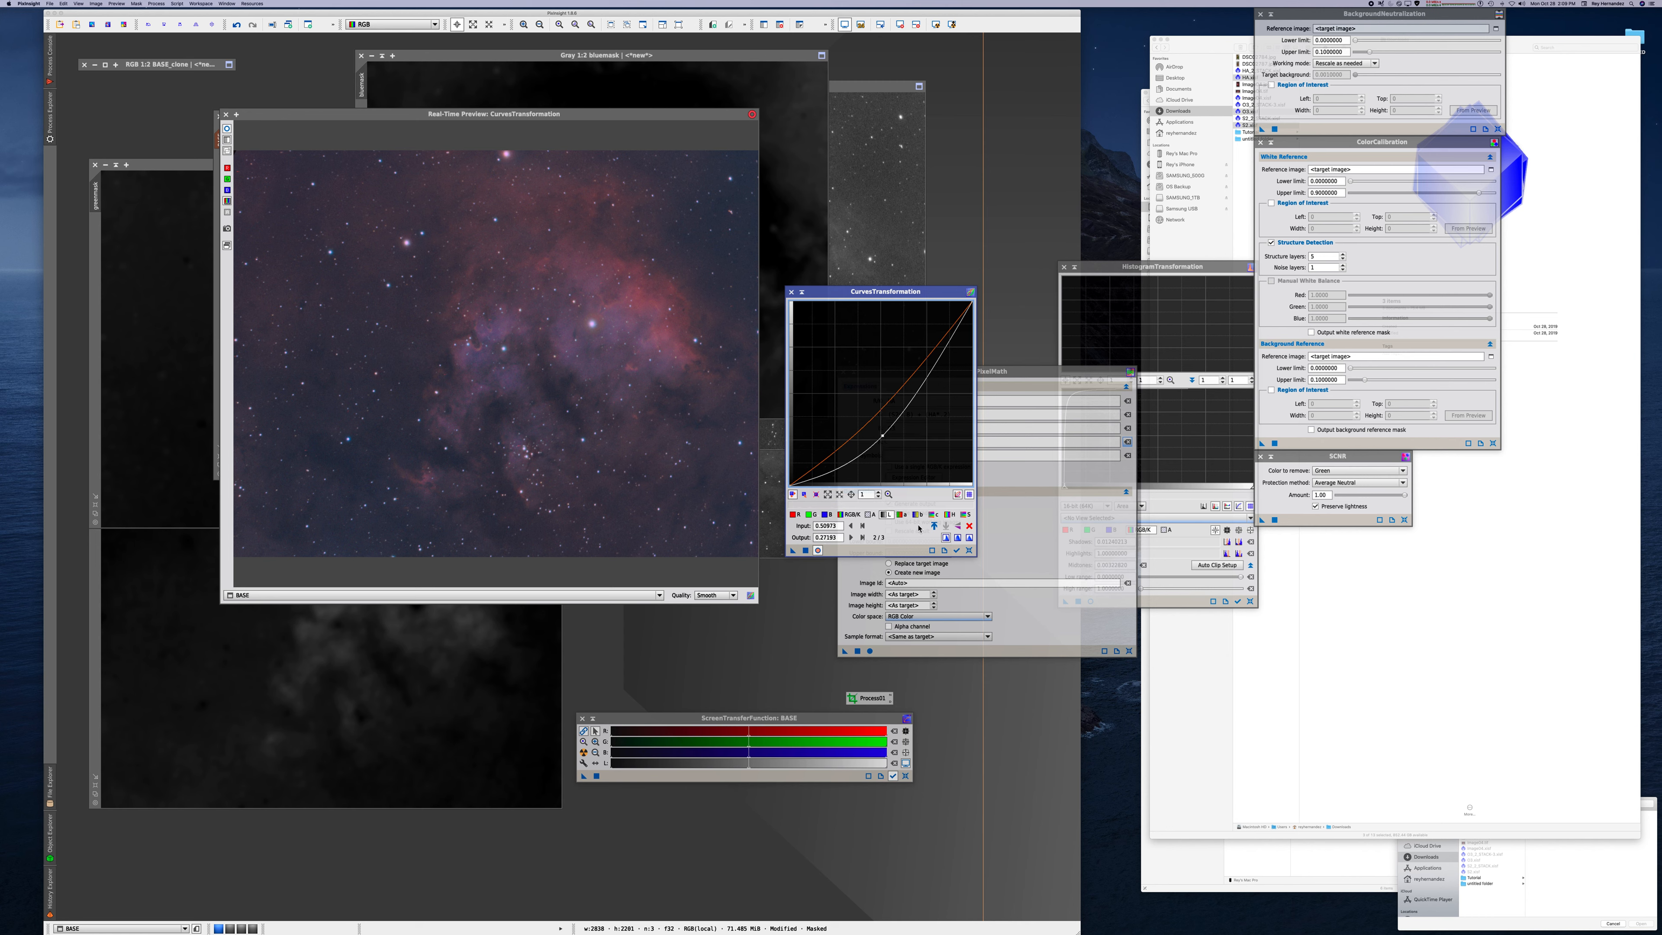
left_click(948, 515)
left_click(884, 424)
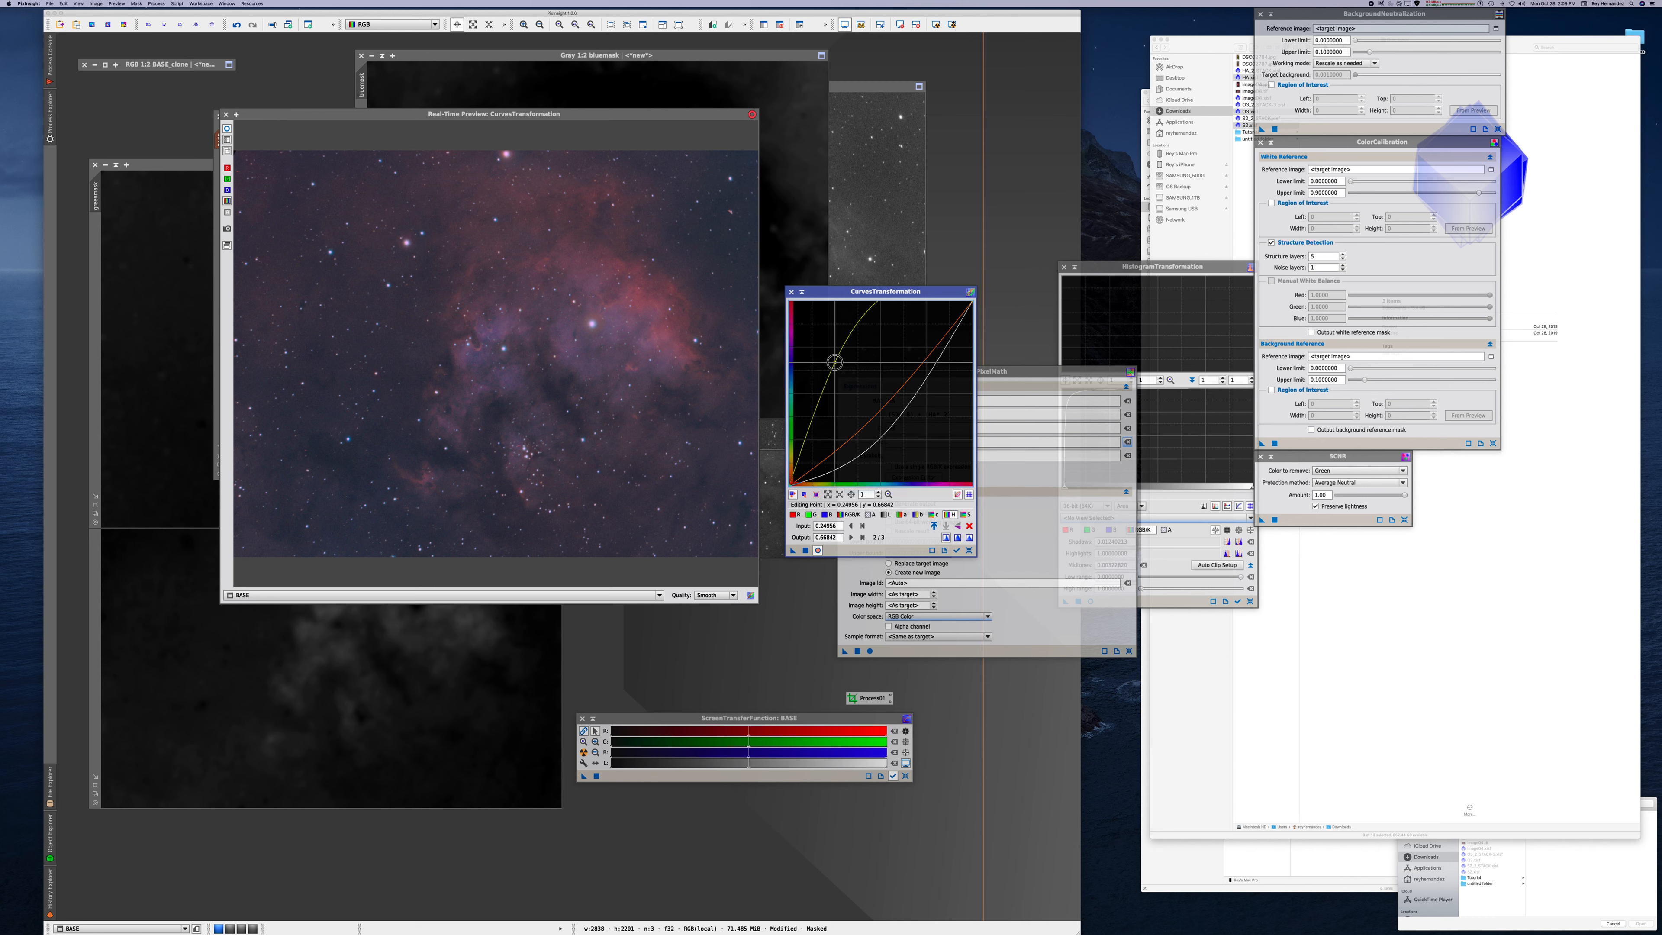
left_click_drag(884, 425, 863, 417)
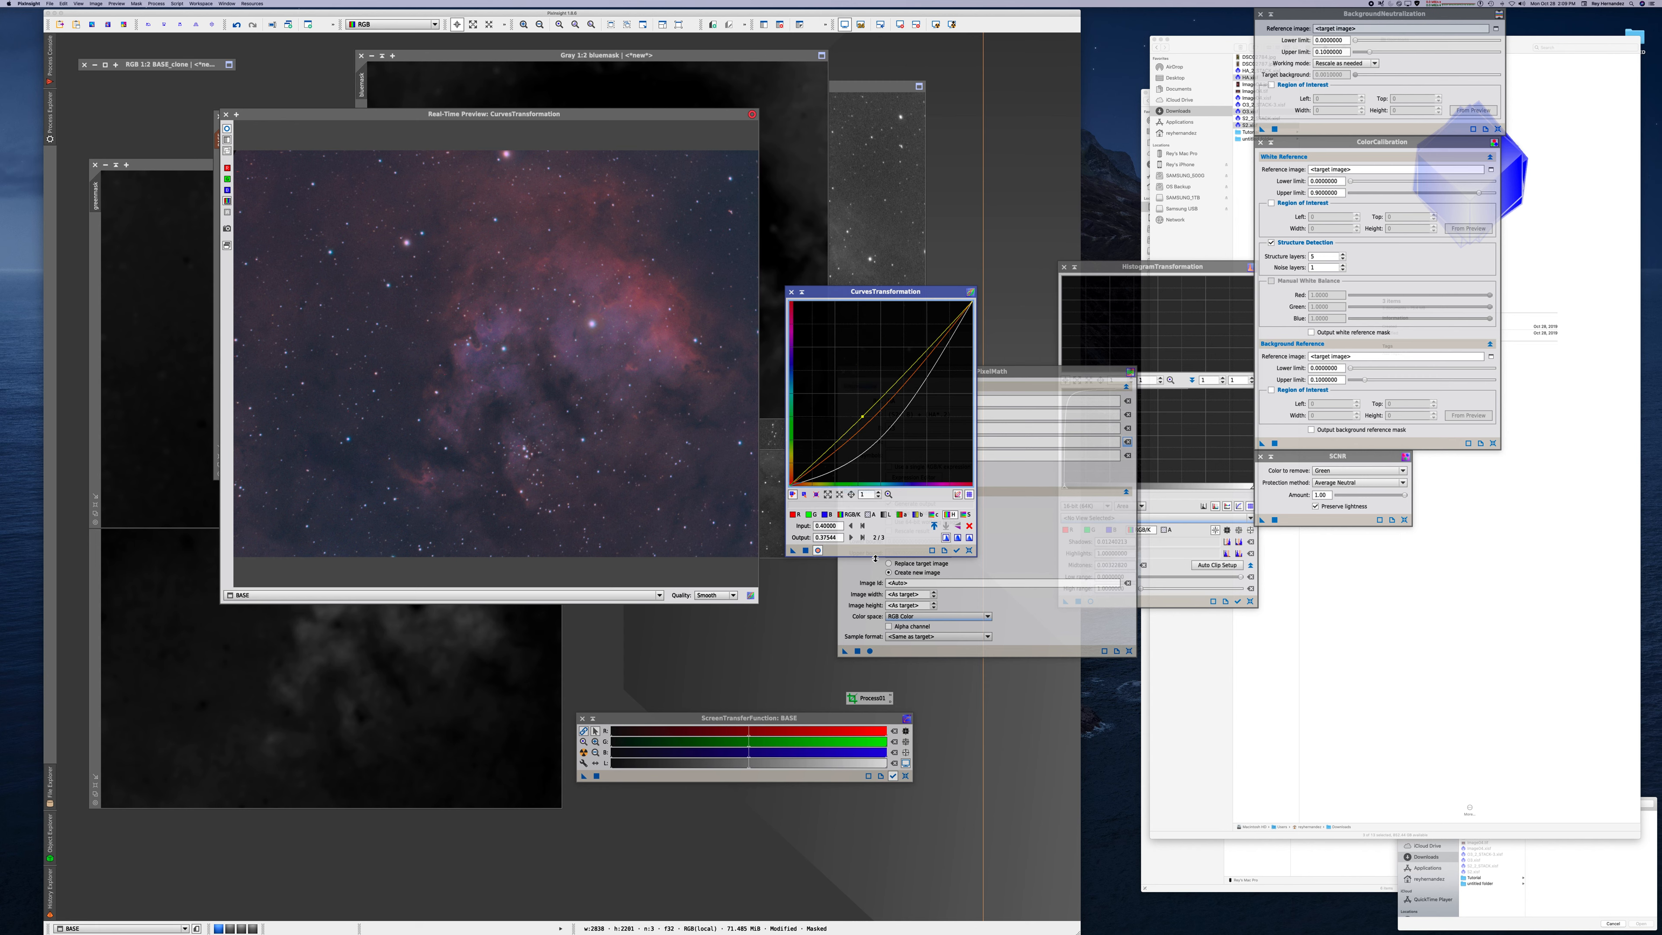
- Close the real-time preview and apply the curve adjustments to BASE through bluemask
left_click(227, 114)
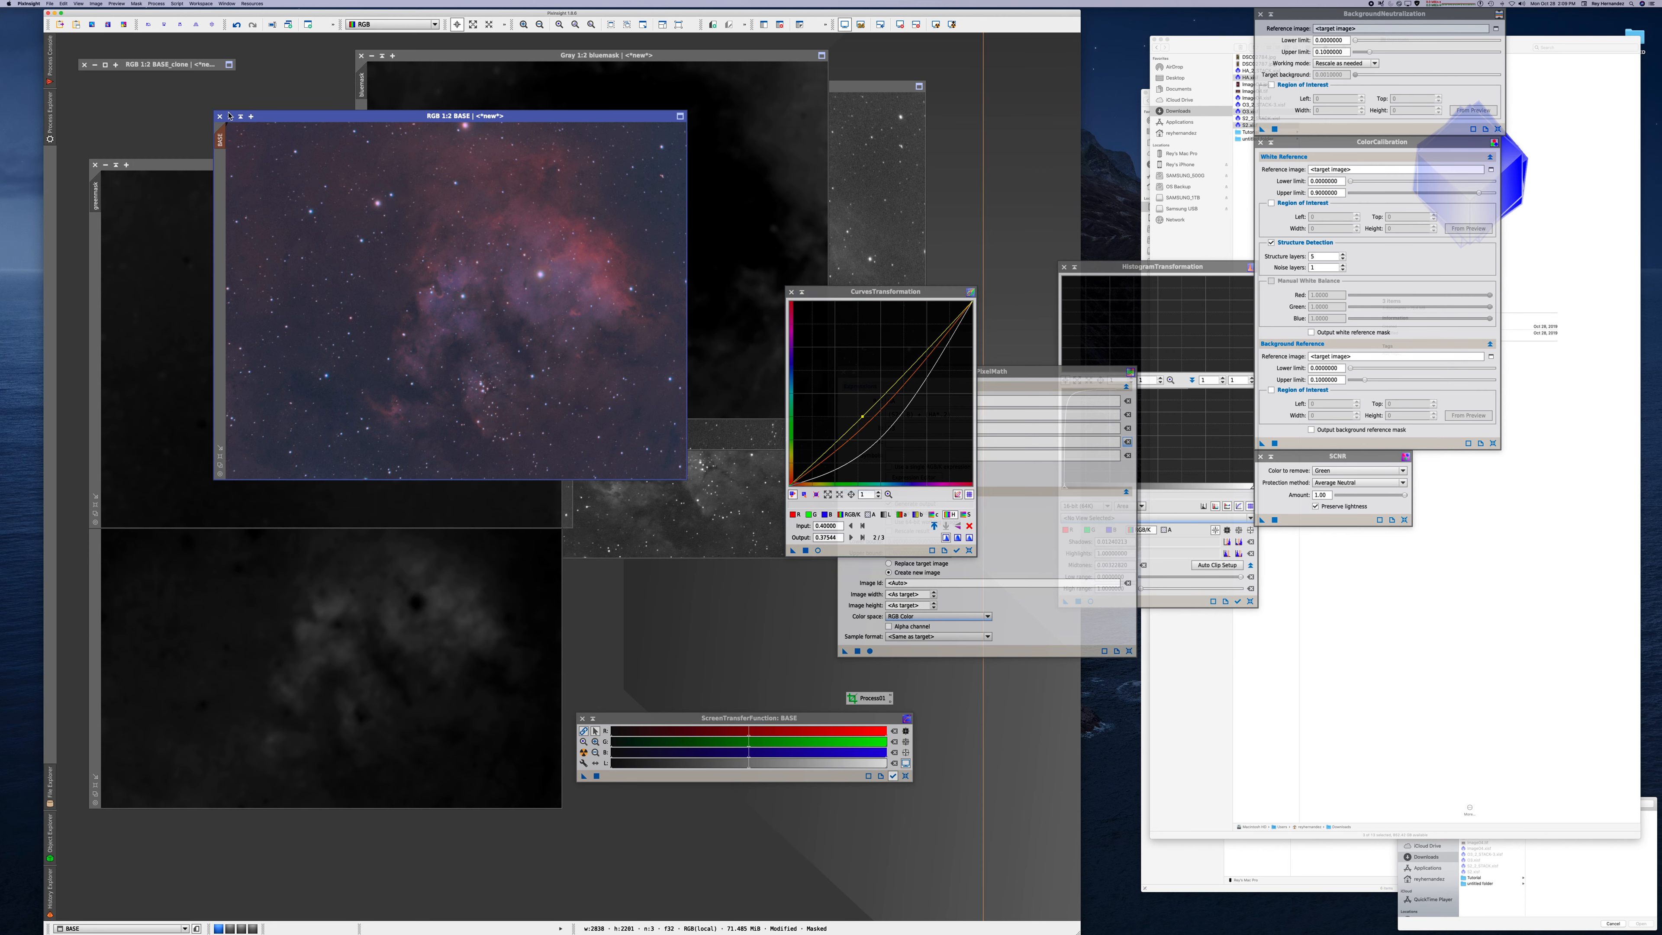
left_click(807, 550)
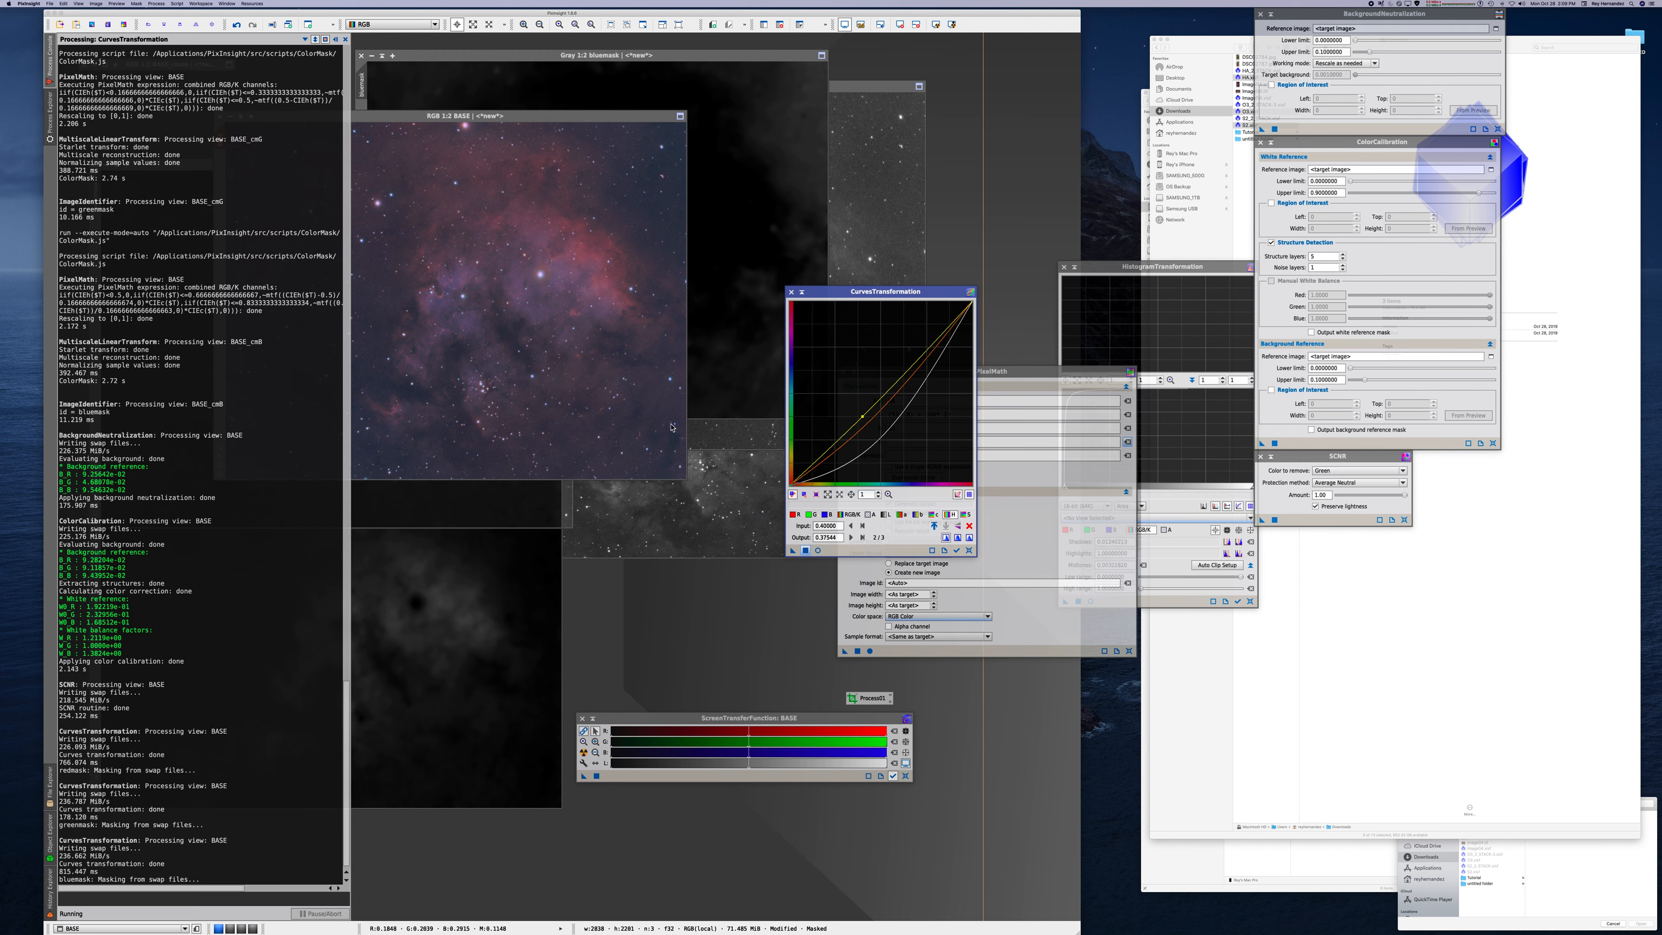
mouse_move(541, 119)
left_mouse_down()
mouse_move(575, 133)
mouse_move(534, 129)
left_mouse_up()
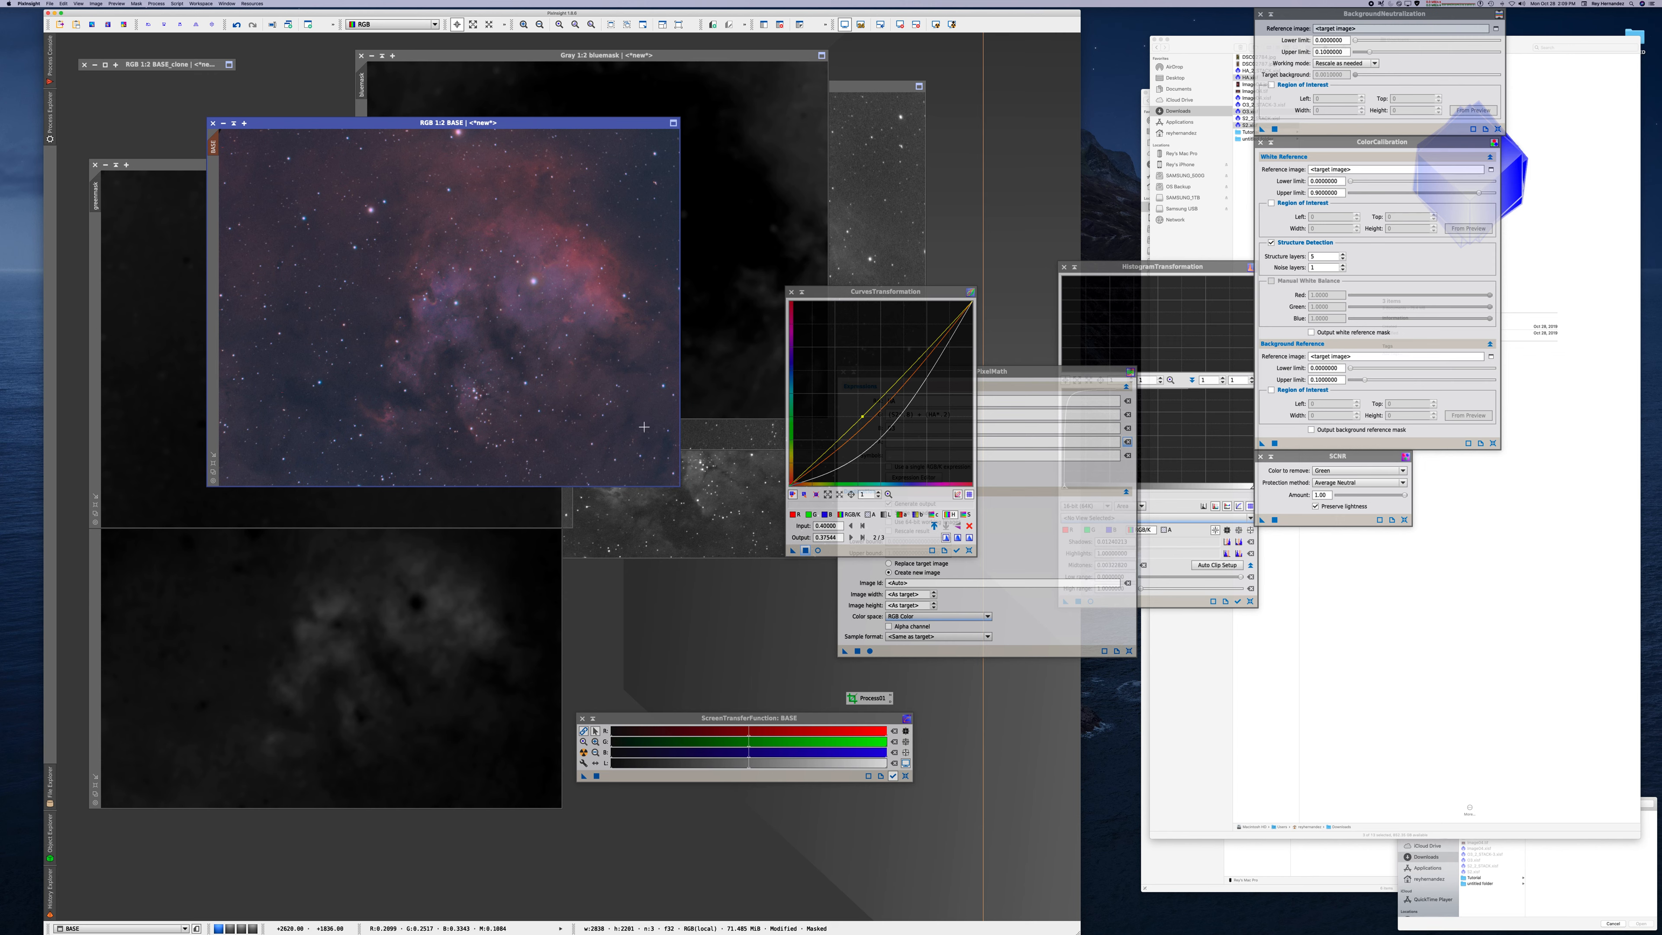
- Adjust the screen stretch of BASE slightly and arrange its window over the mask images
mouse_move(749, 753)
left_mouse_down()
mouse_move(818, 751)
mouse_move(707, 740)
mouse_move(753, 742)
mouse_move(722, 738)
left_mouse_up()
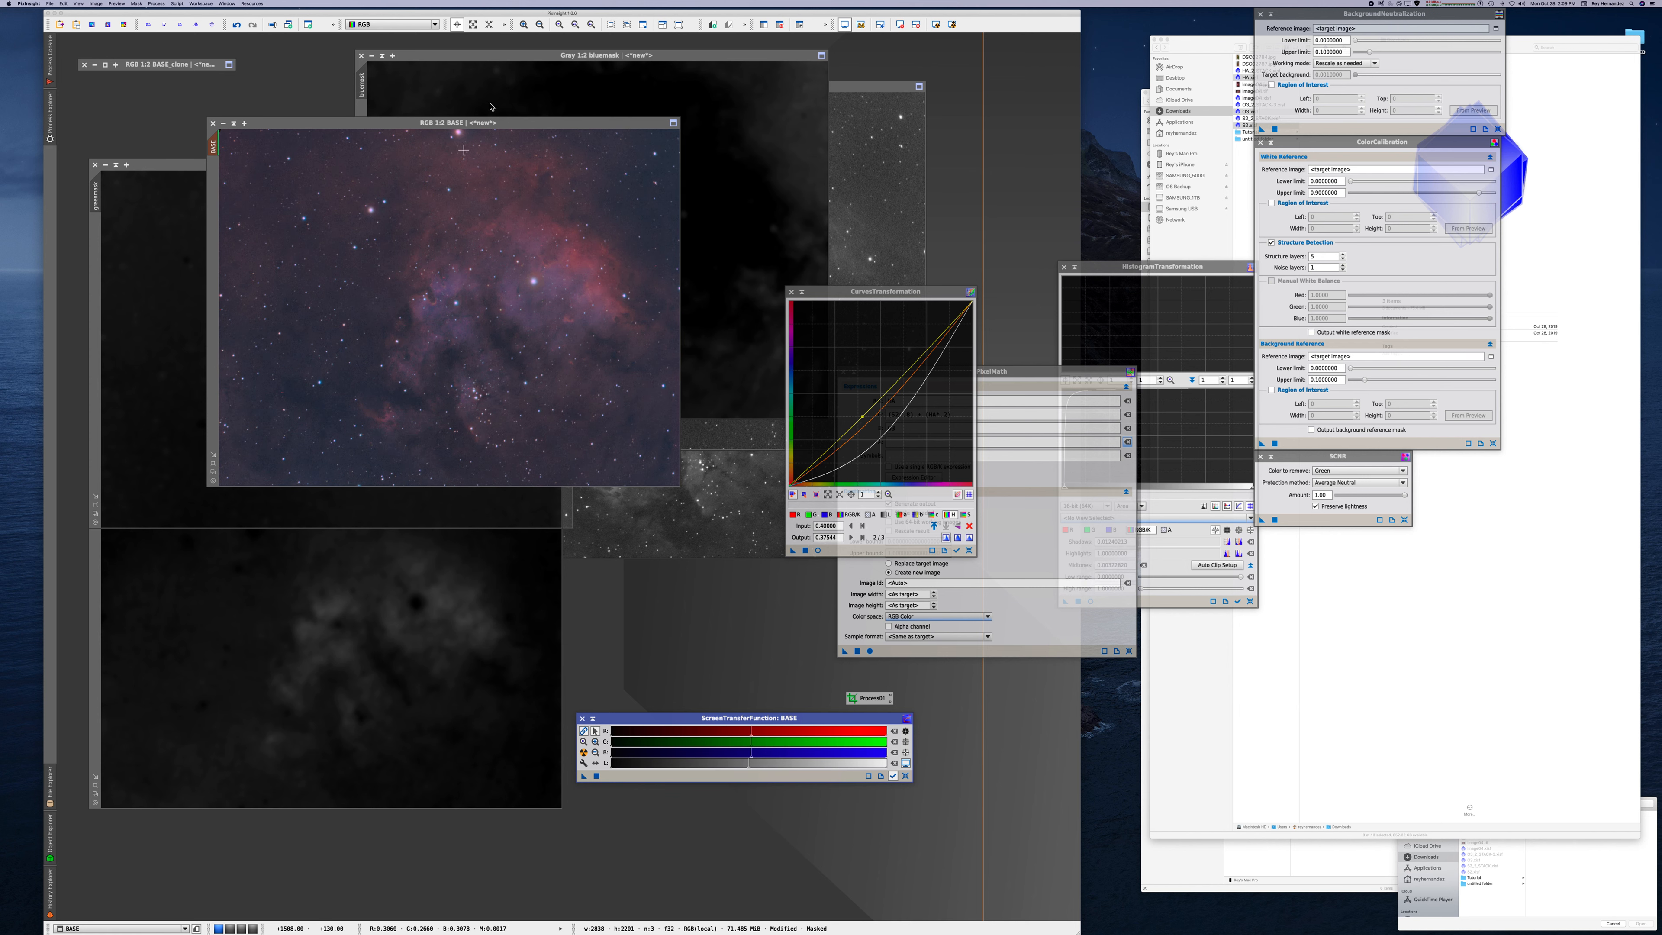
left_click_drag(487, 127, 447, 90)
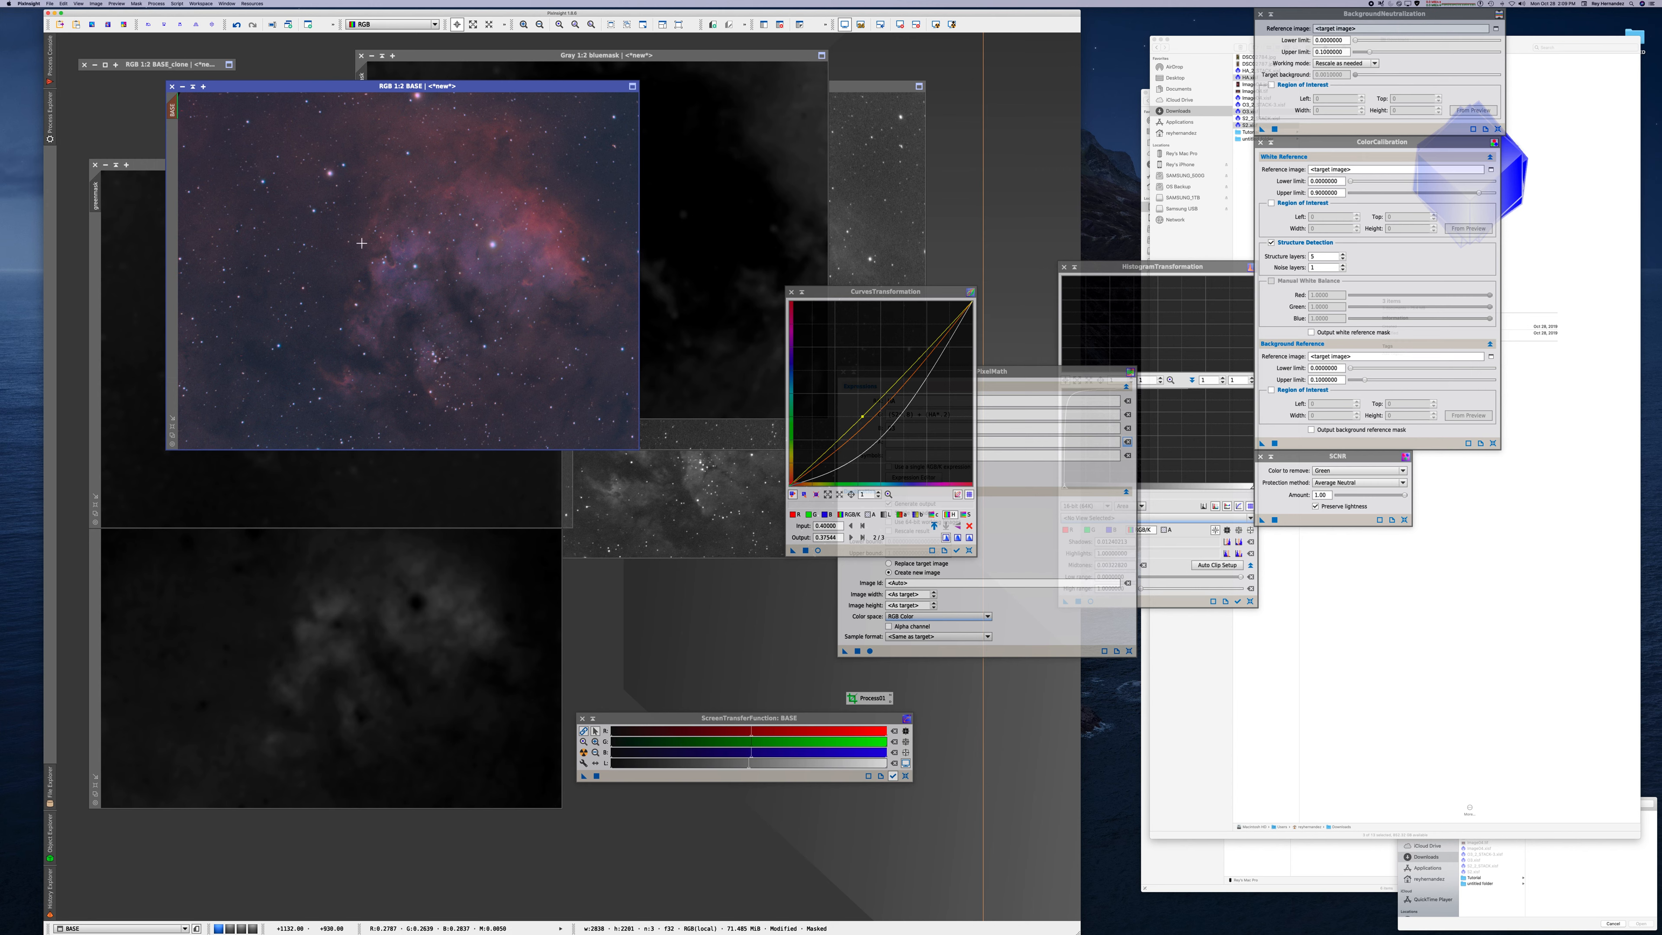
left_click_drag(367, 88, 654, 147)
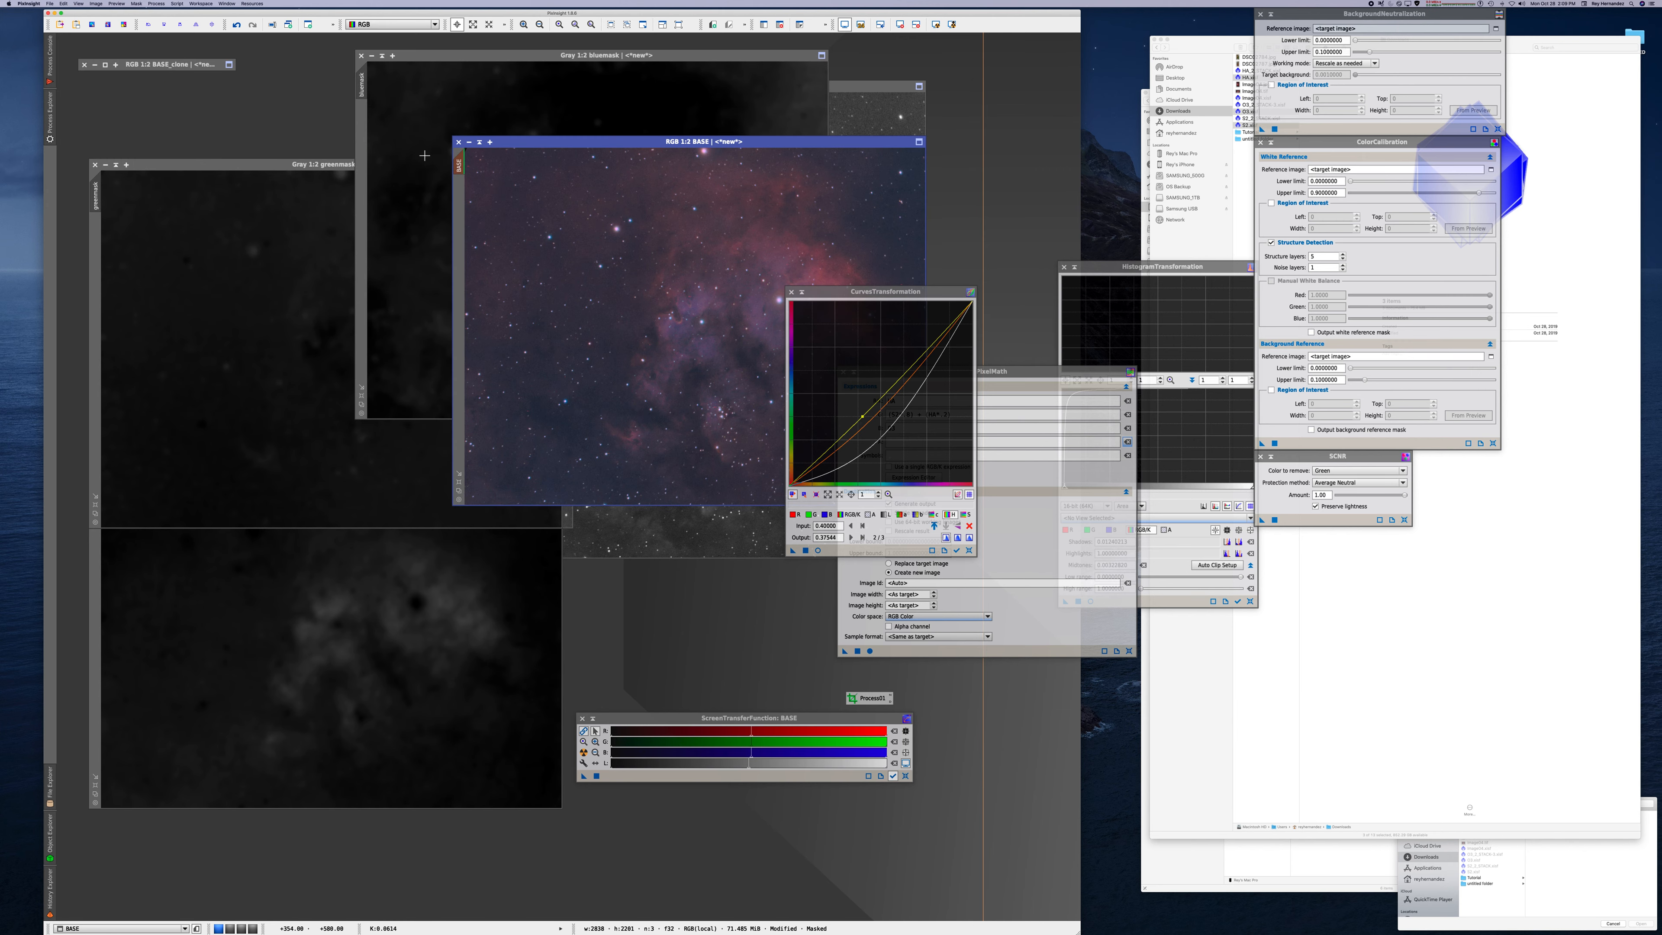
left_click(721, 144)
left_click_drag(721, 144, 486, 108)
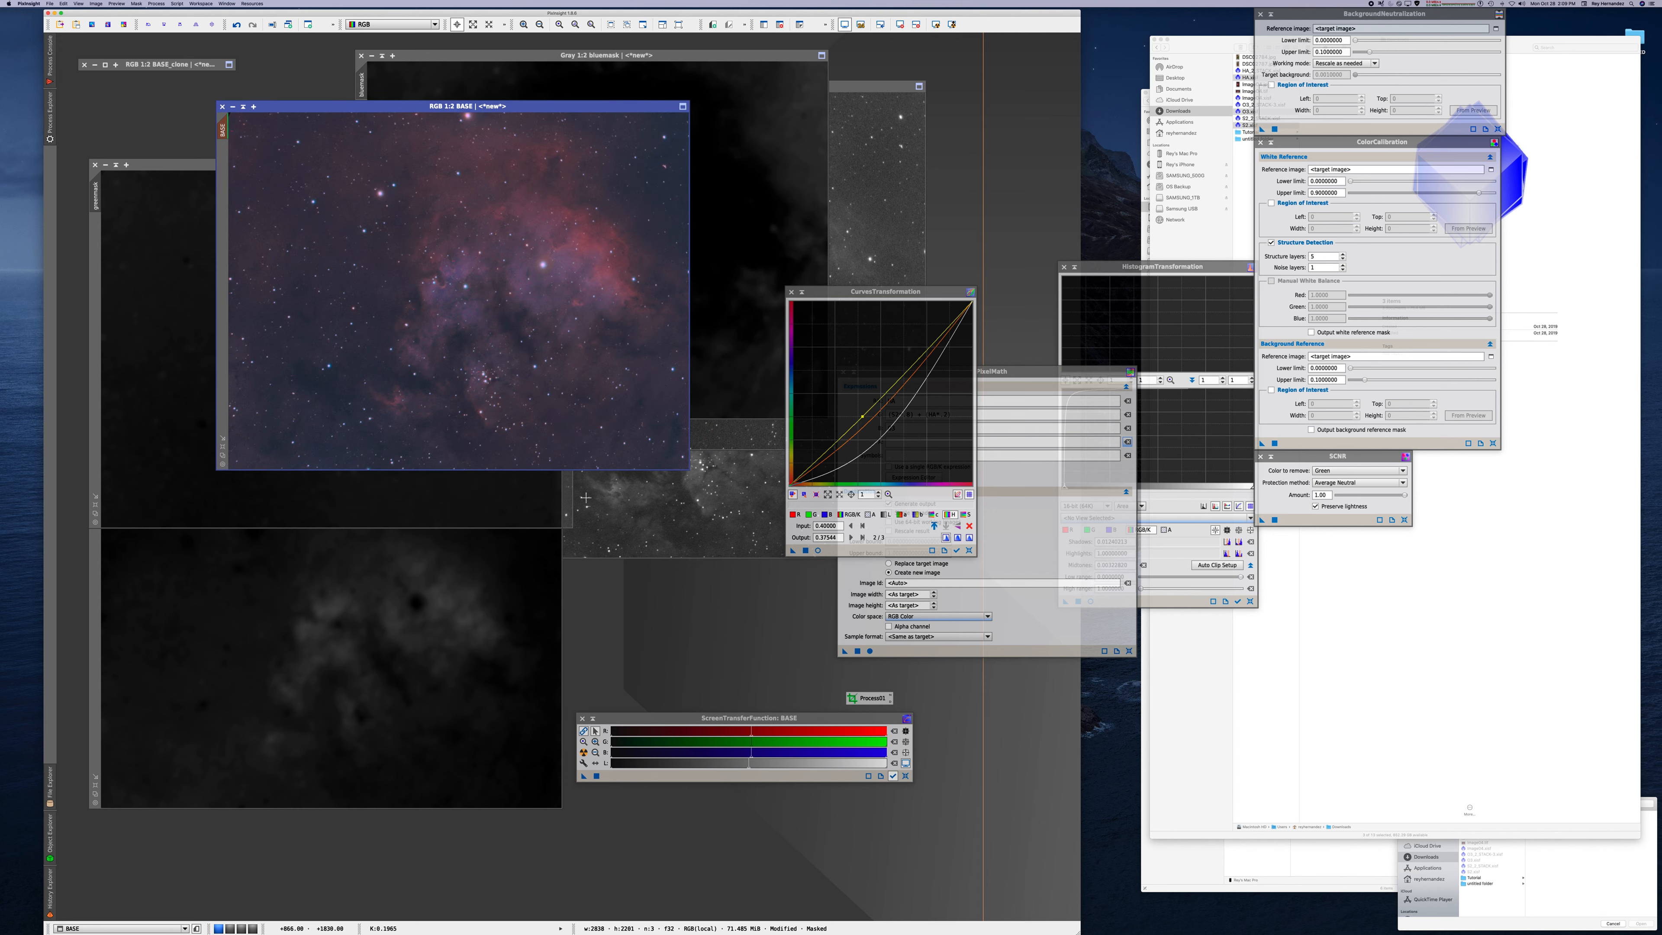
- Bring the HA image in front of BASE and open the ACDNR noise reduction process beside it
left_click(613, 516)
left_click_drag(692, 195, 378, 477)
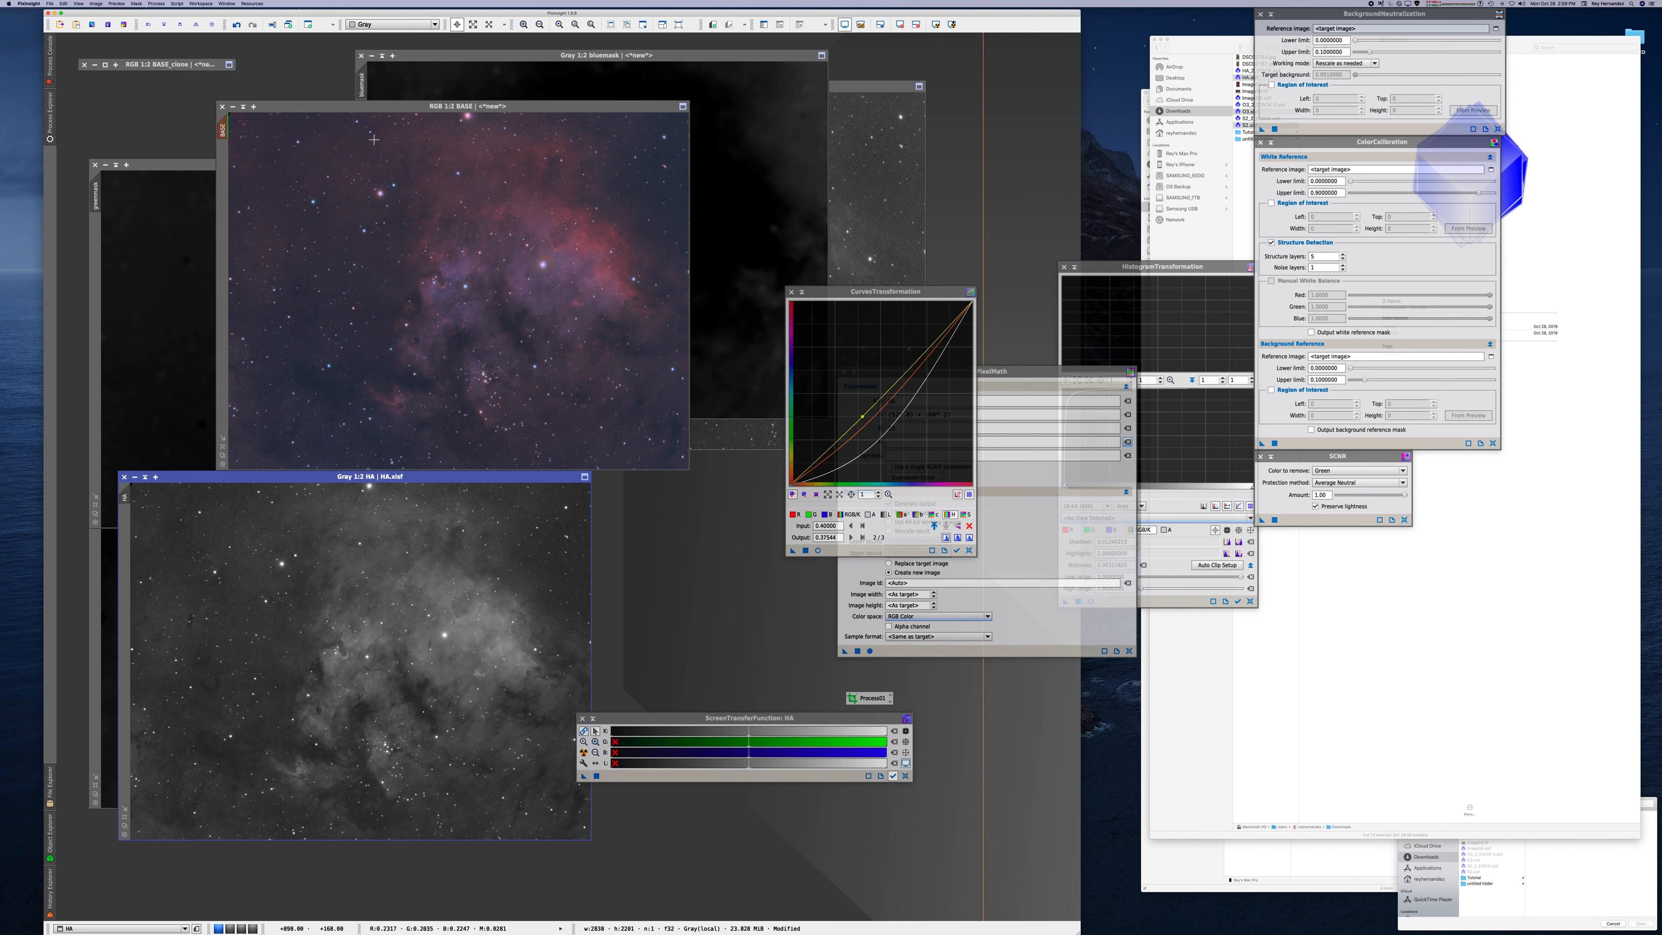
left_click_drag(343, 476, 494, 236)
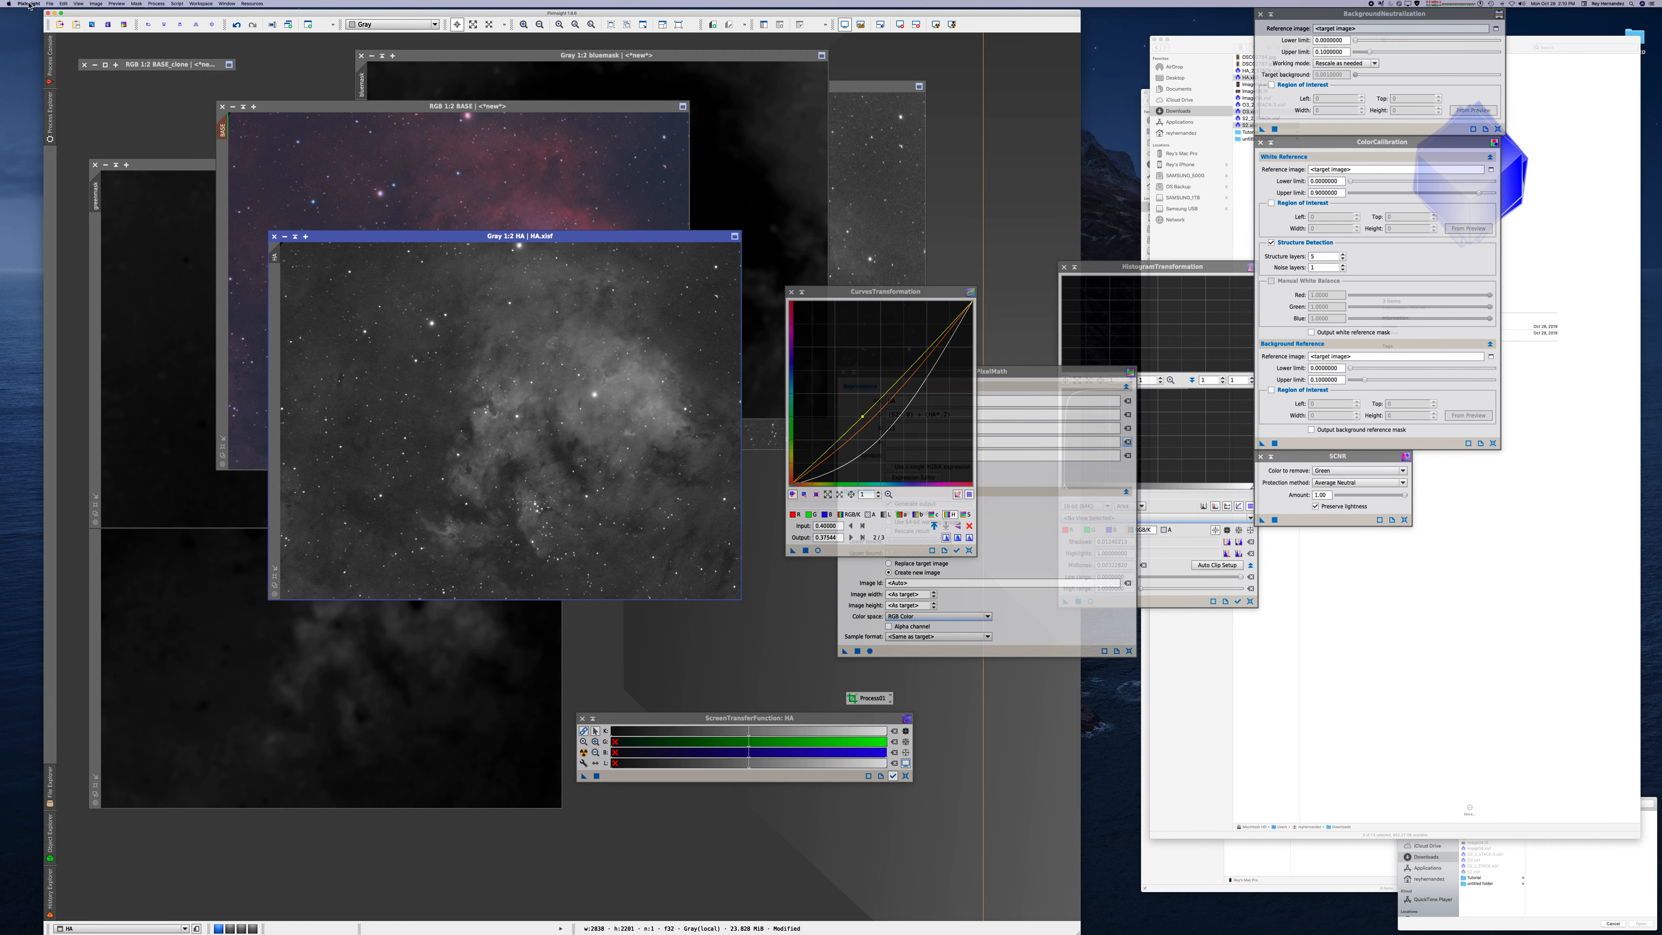
left_click(50, 113)
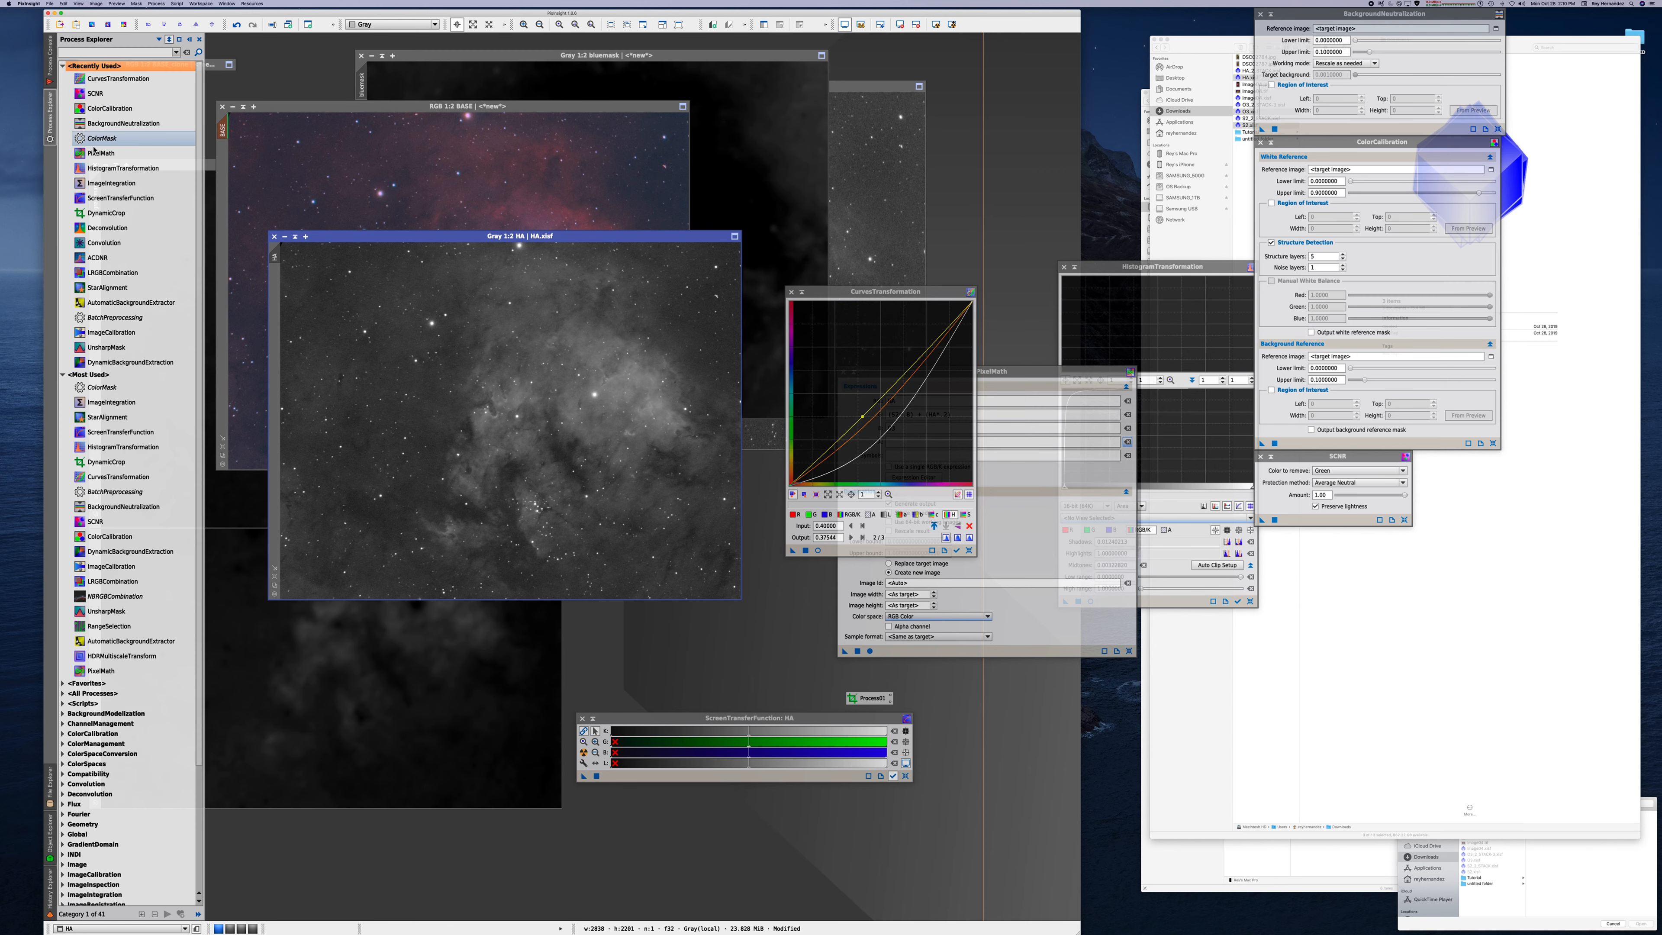
left_click(91, 258)
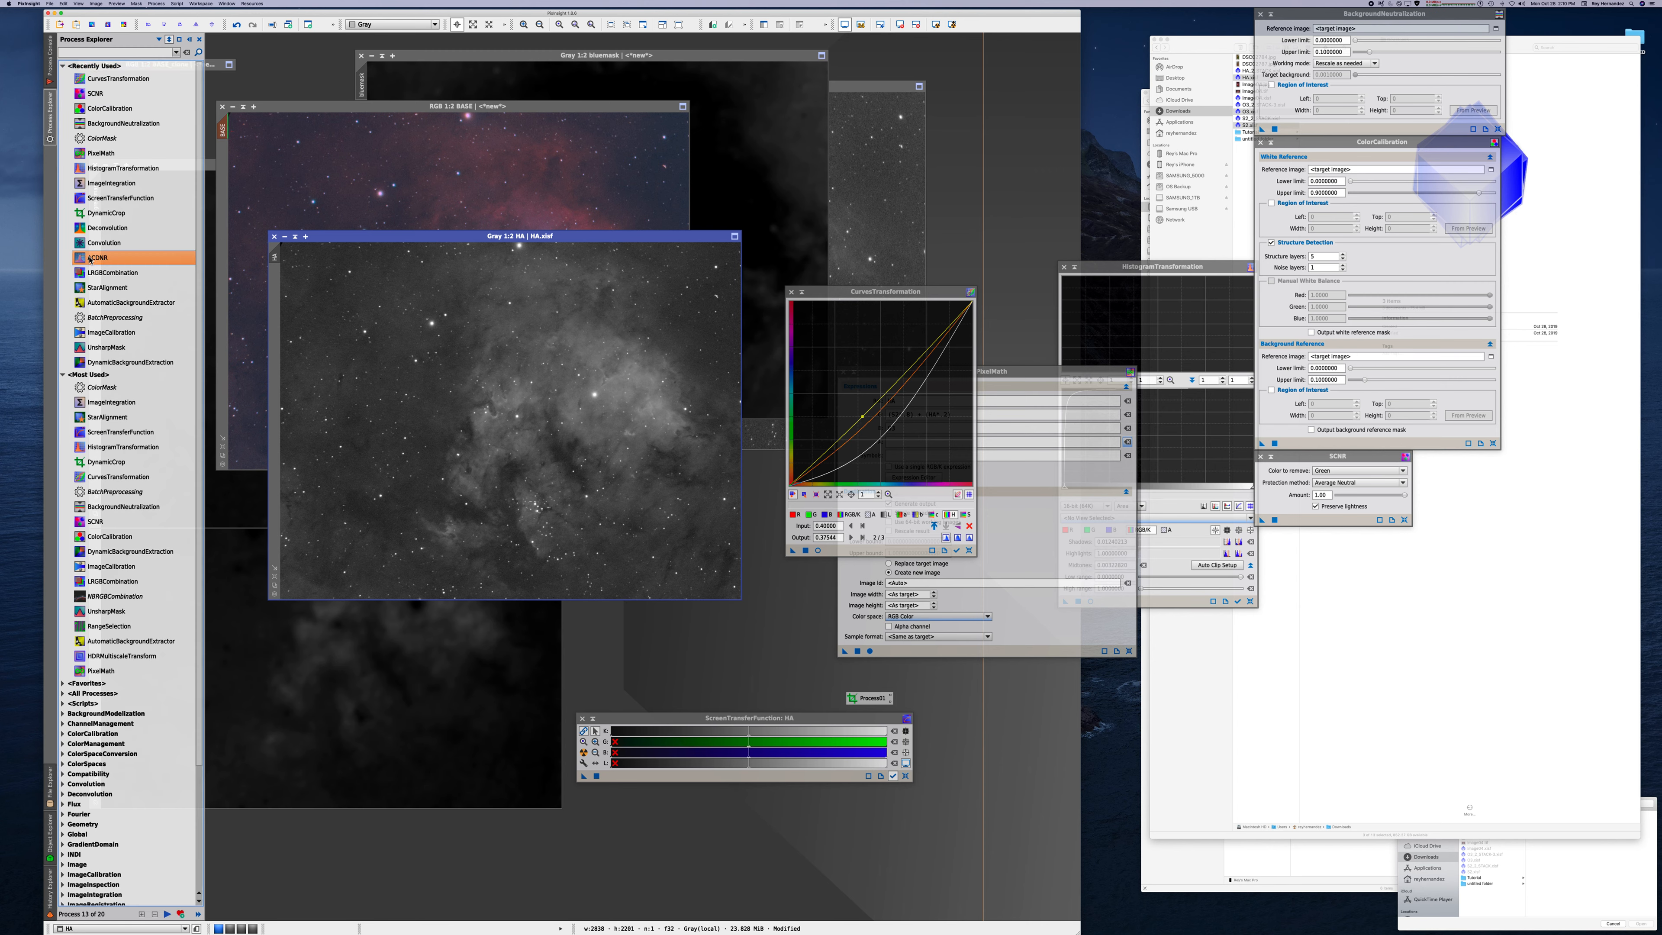
double_click(91, 259)
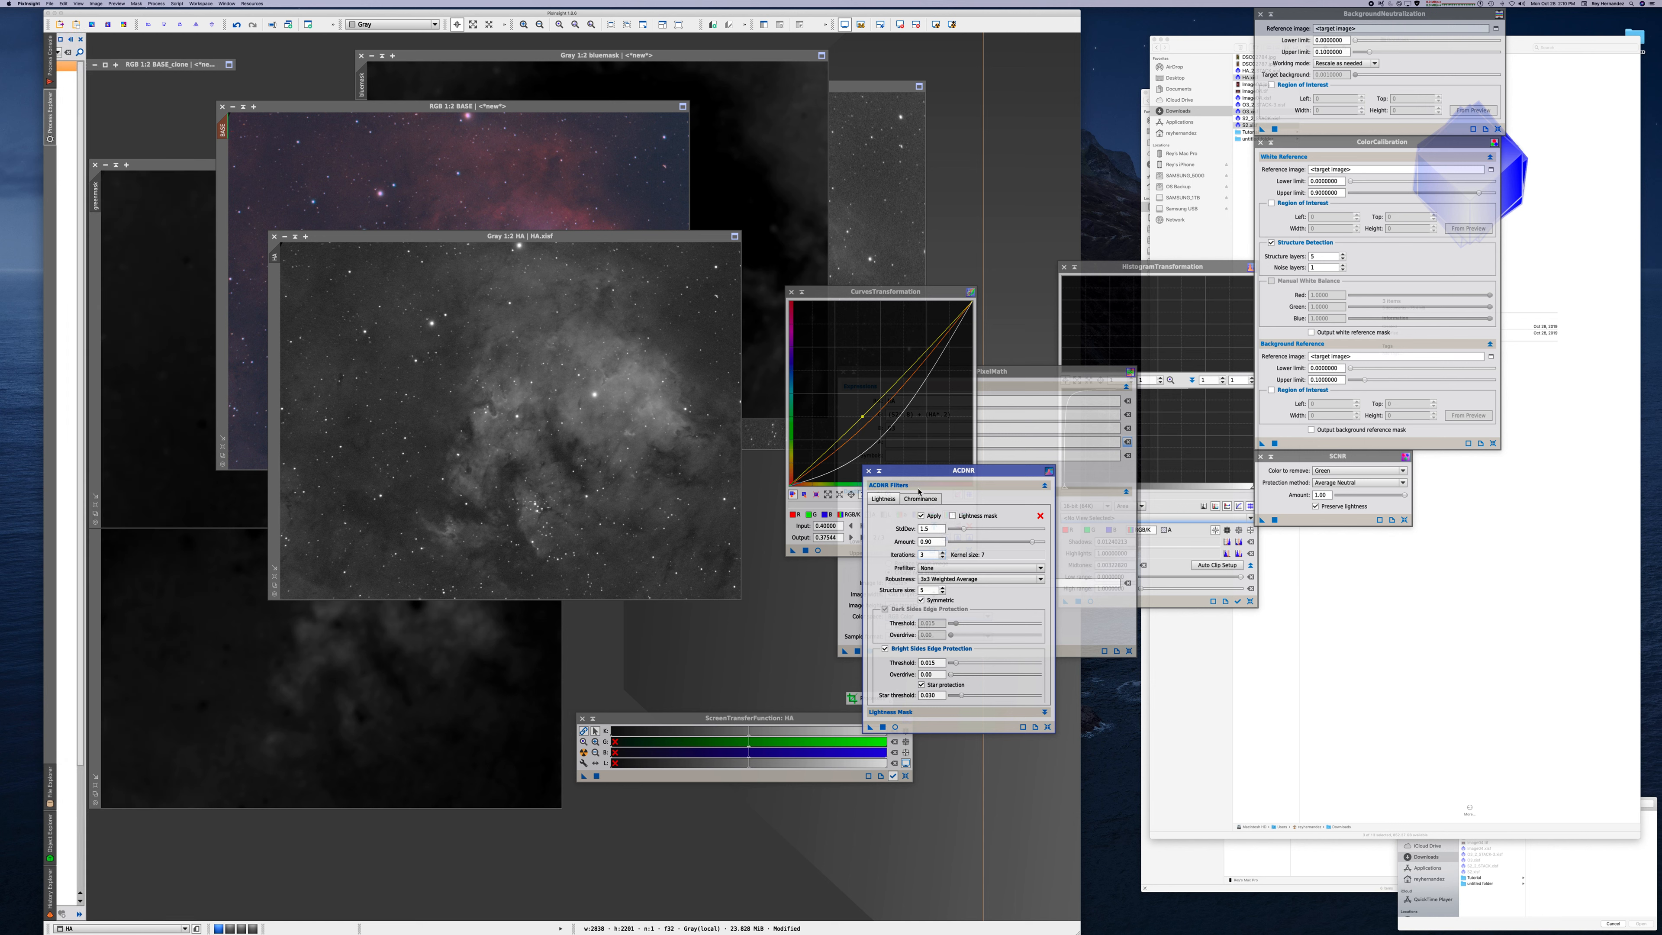
left_click_drag(943, 470, 776, 263)
- Preview ACDNR on the HA image in real time, and apply it with a lightness StdDev of 1.5
left_click_drag(797, 323, 808, 324)
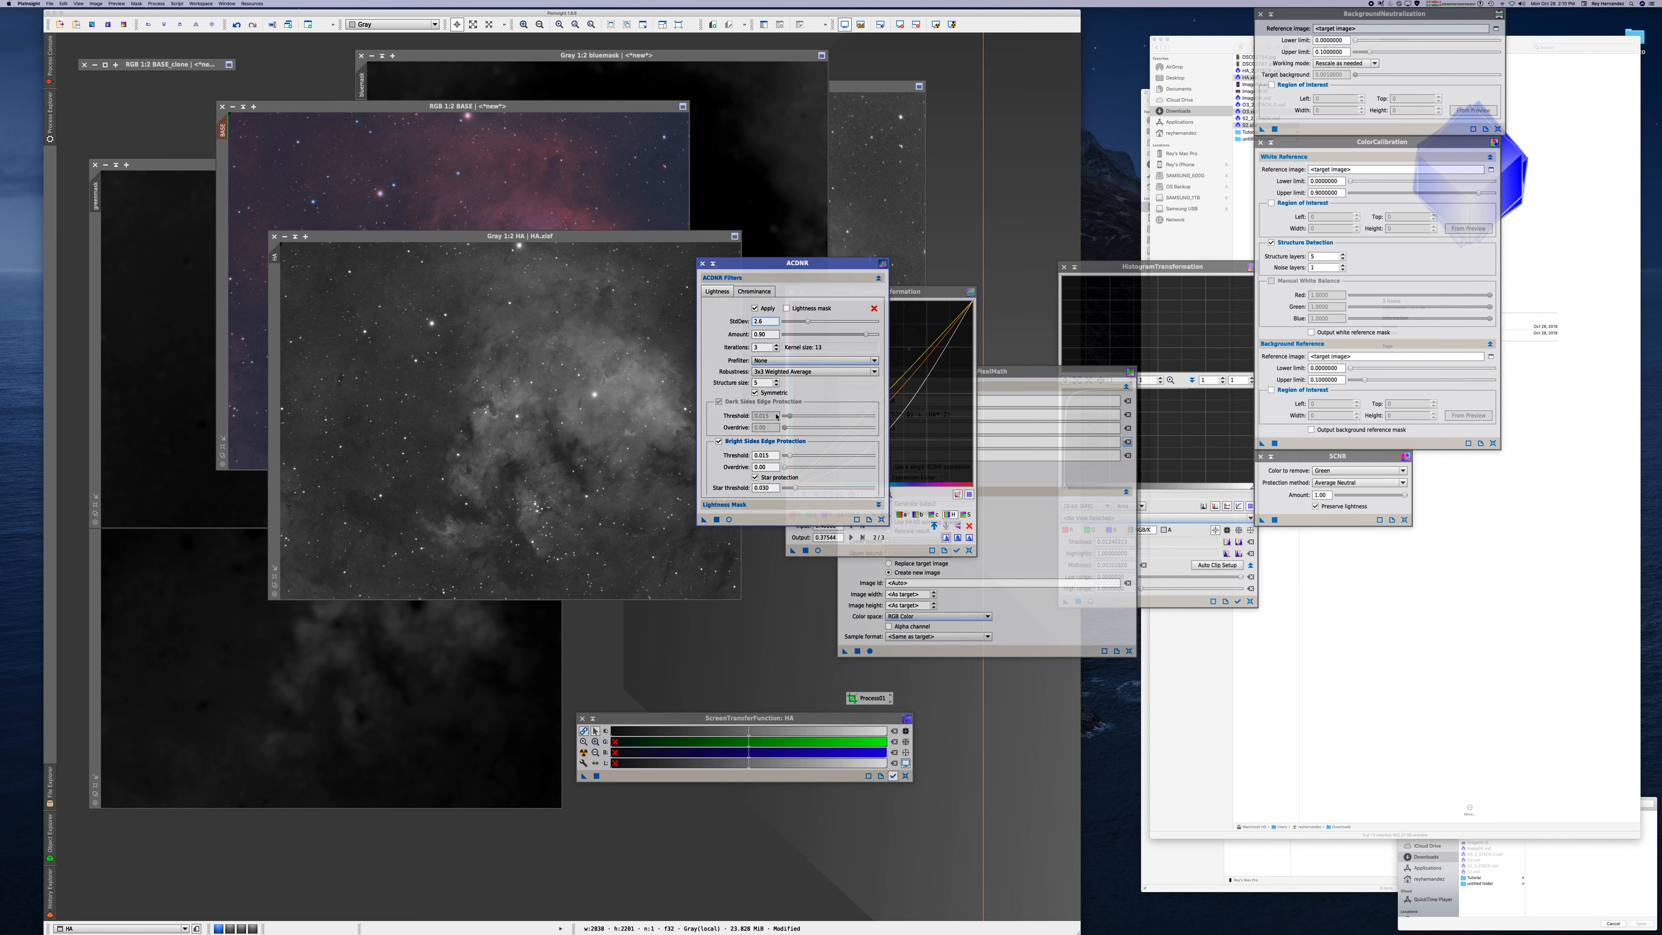
left_click(730, 519)
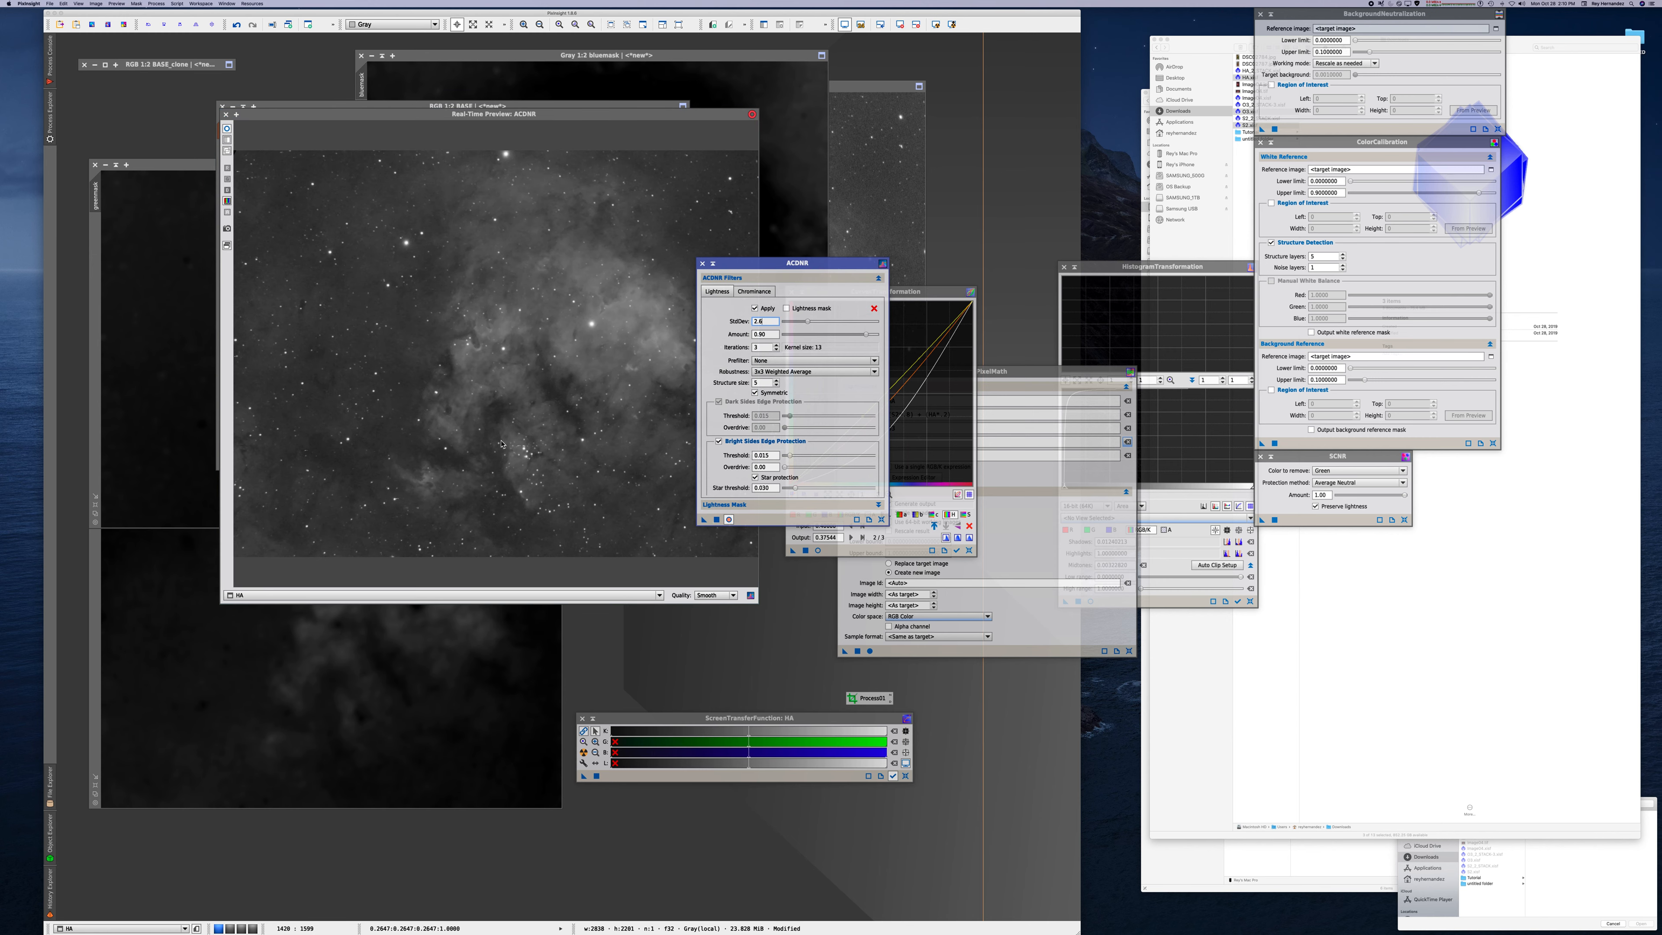
left_click_drag(807, 322, 797, 327)
left_click_drag(774, 265, 897, 277)
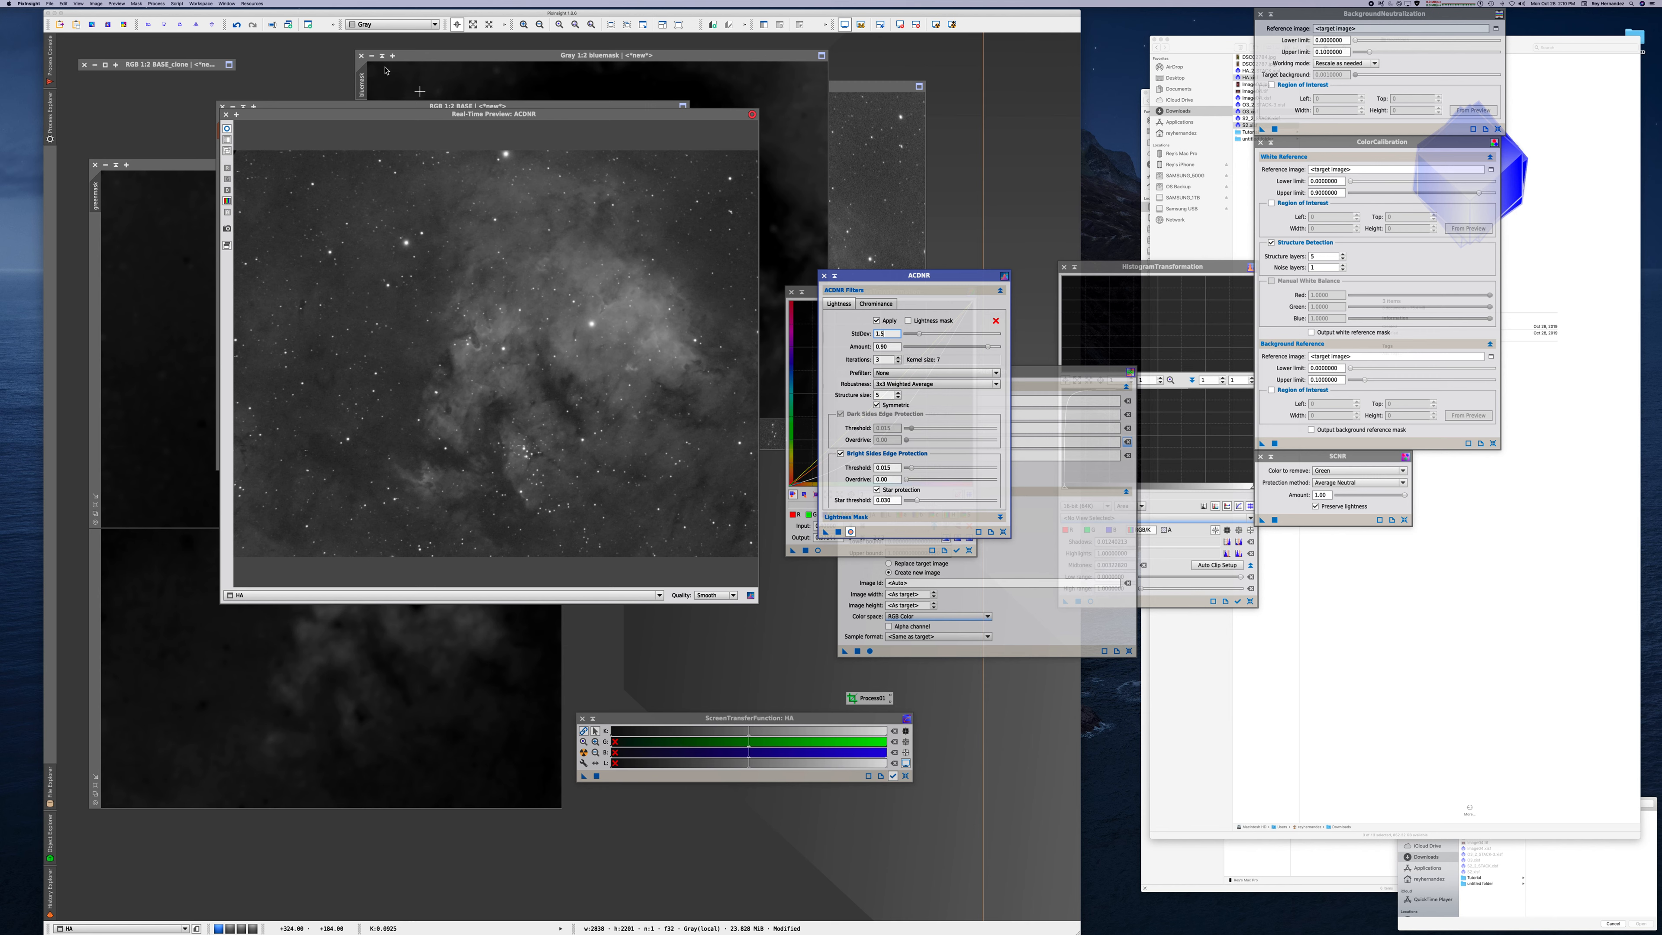
left_click(226, 115)
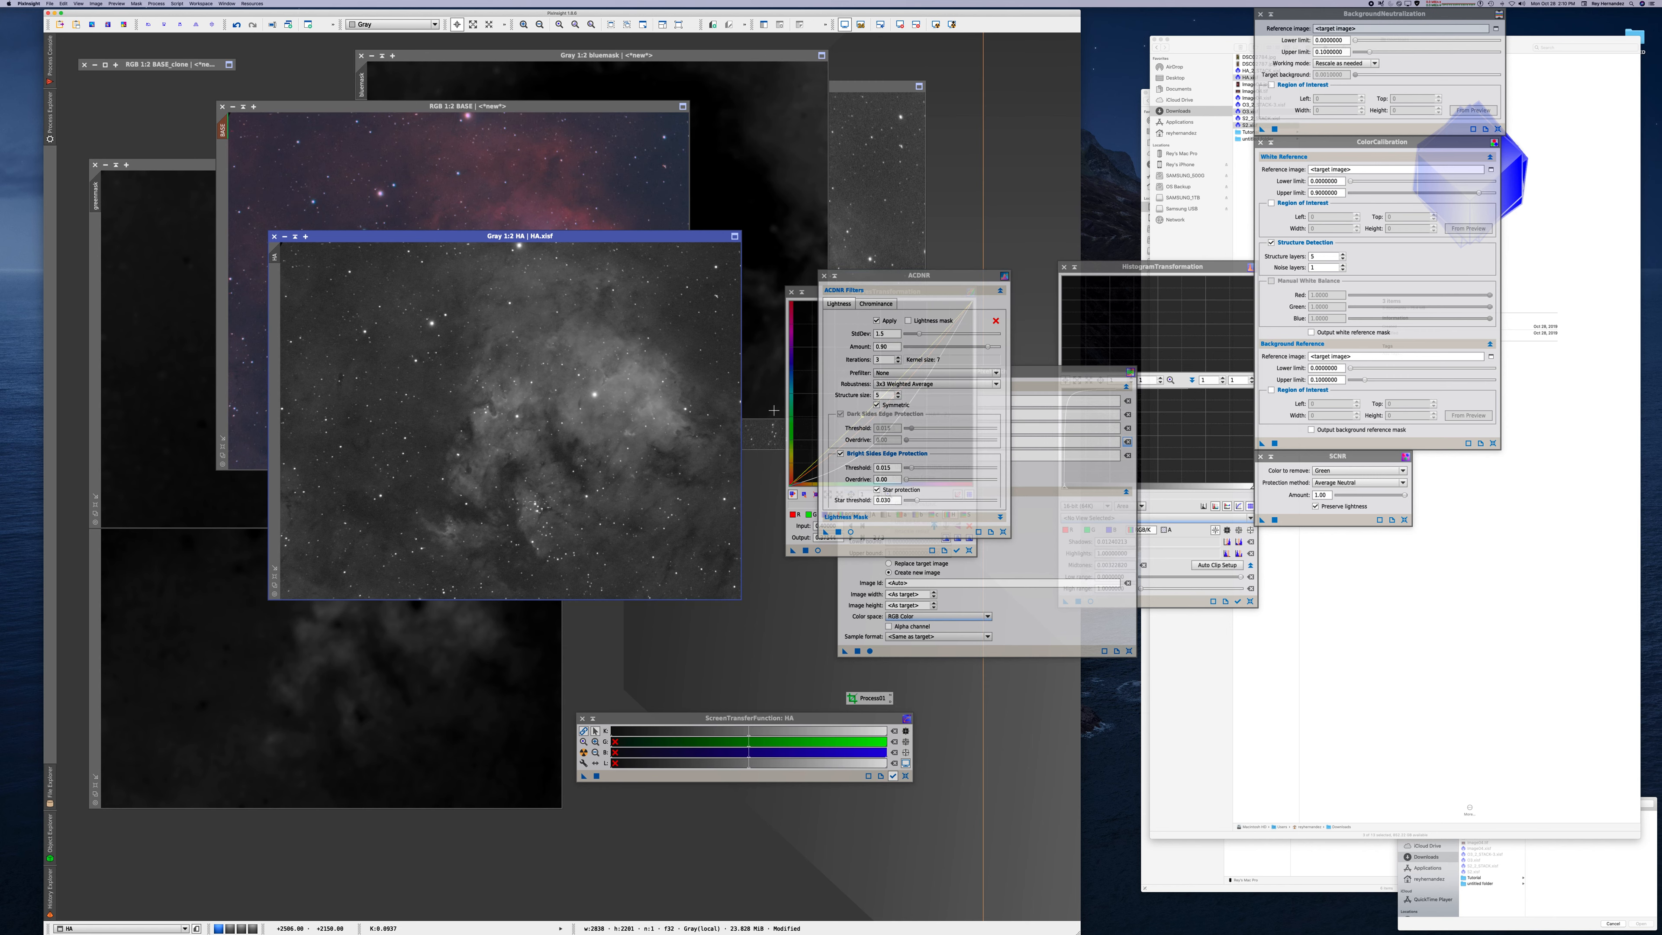
left_click(838, 533)
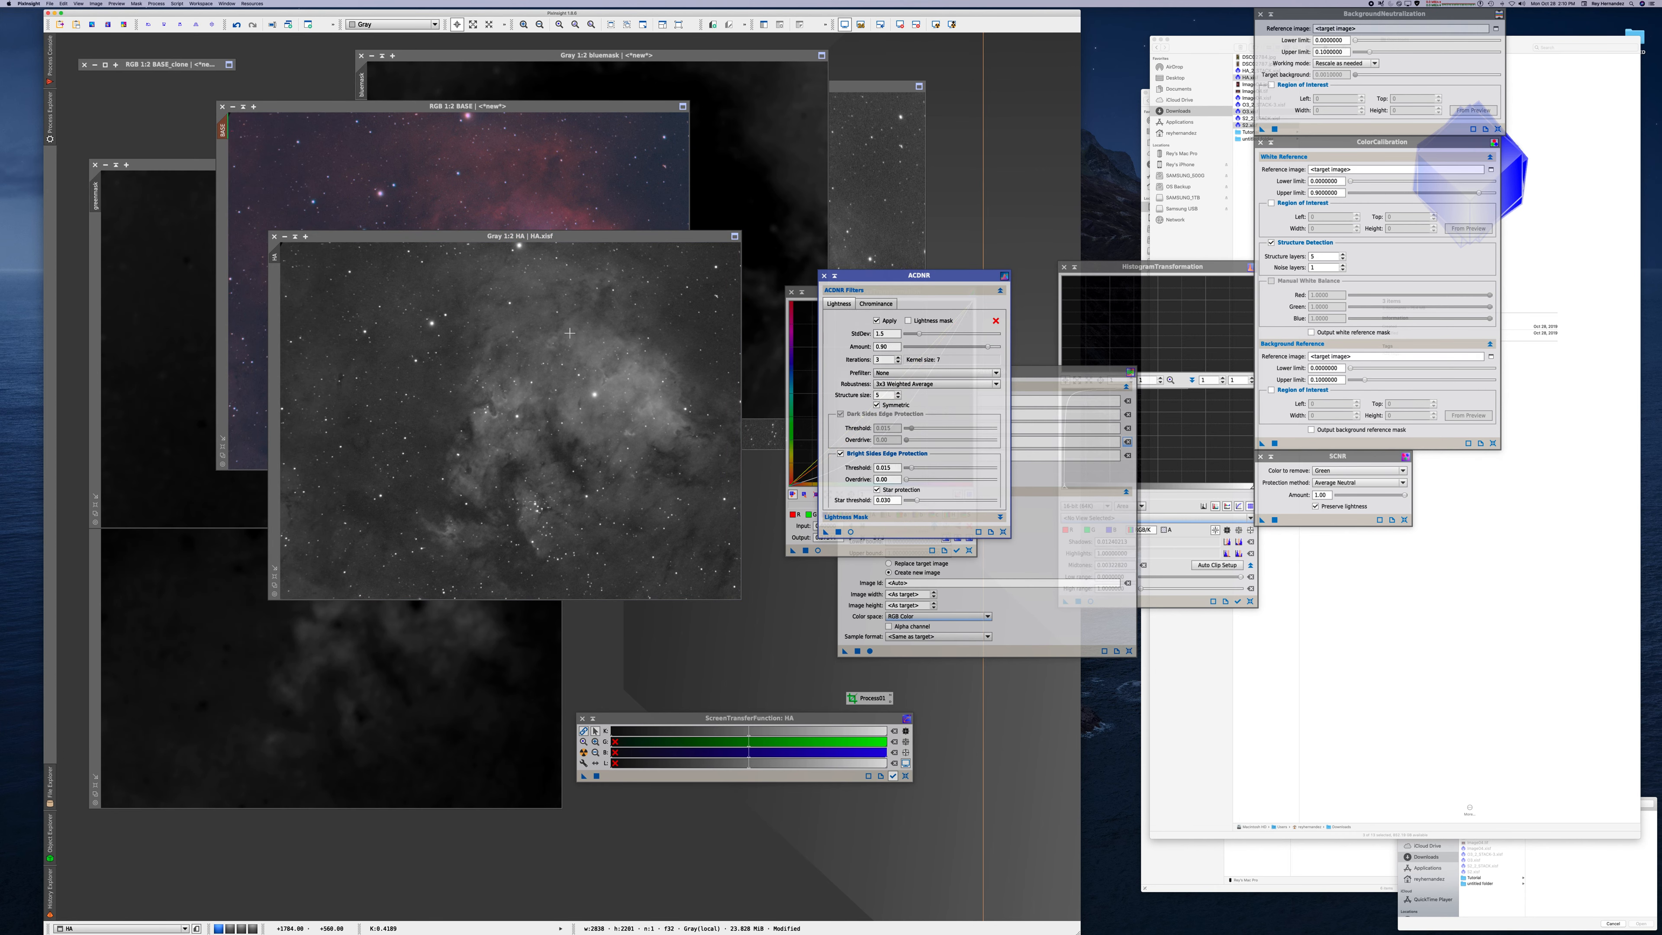
- Reposition the HA image window and open the Deconvolution process beside it
left_click(532, 234)
left_click_drag(531, 234, 602, 168)
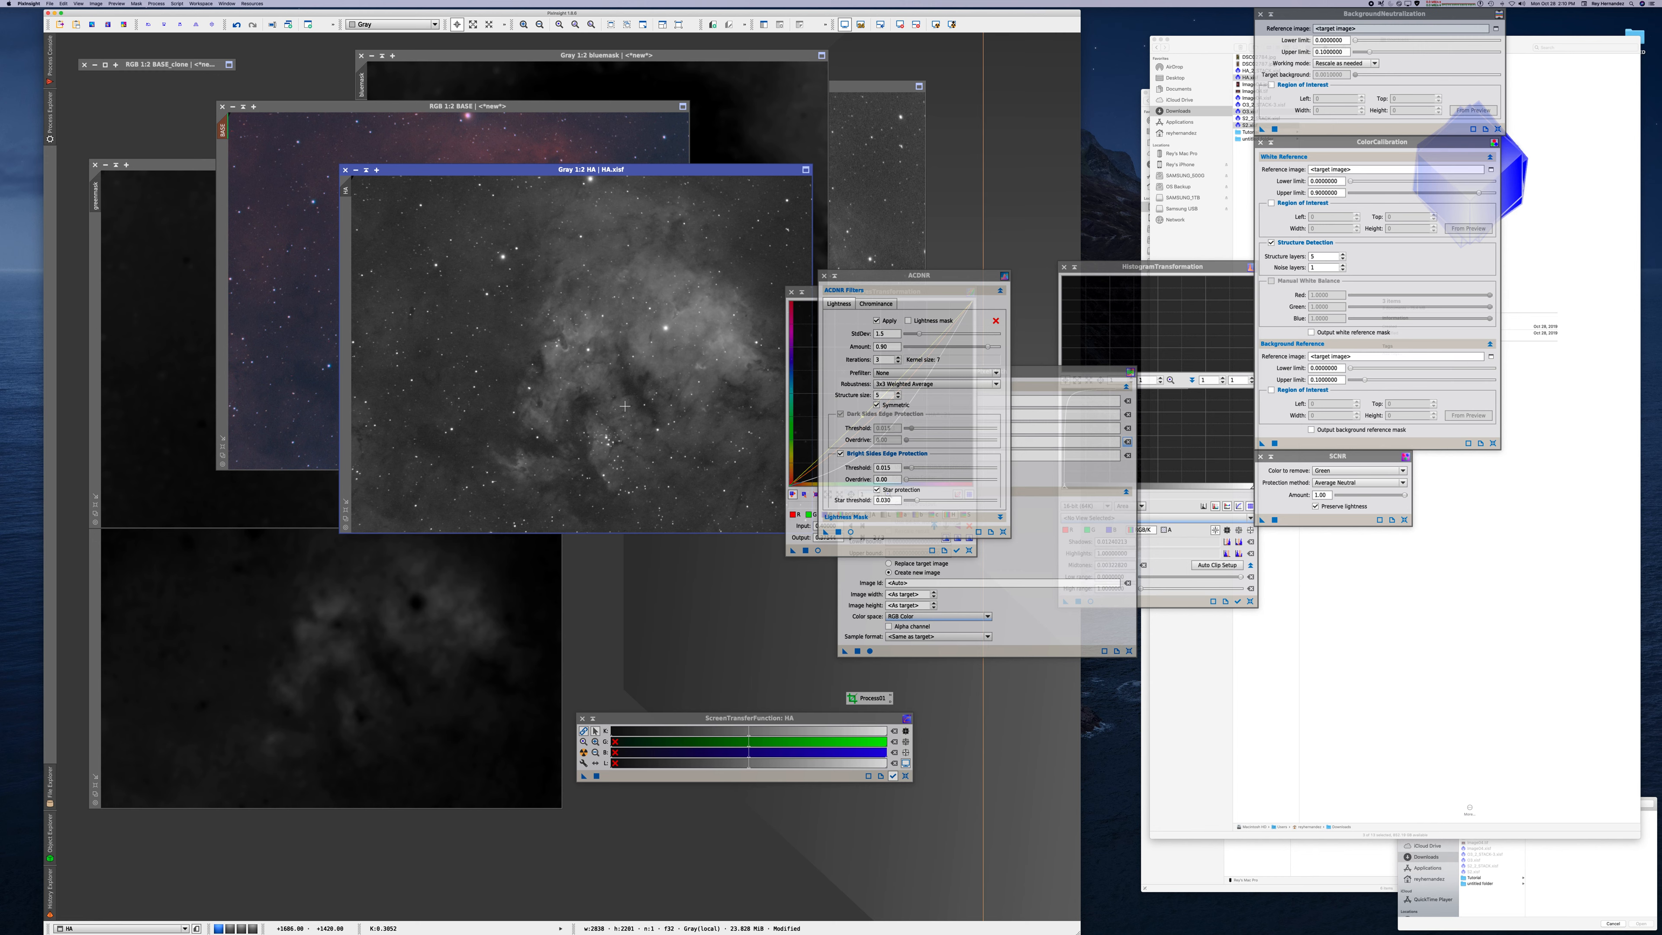
left_click_drag(540, 169, 468, 164)
left_click(50, 118)
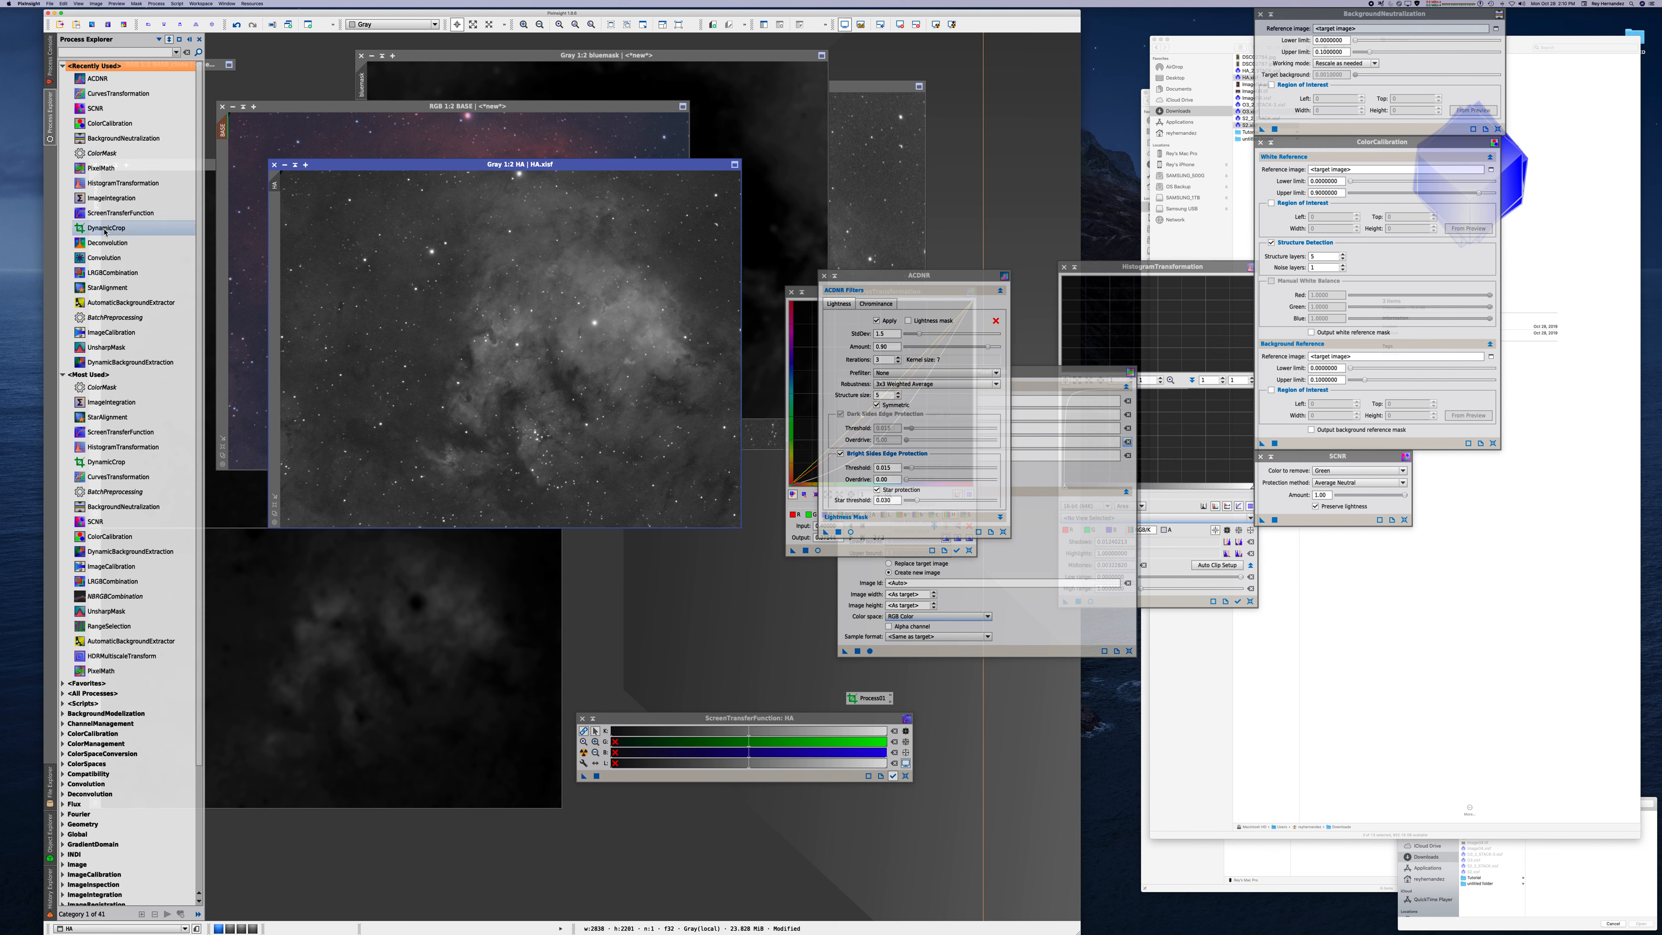
double_click(102, 243)
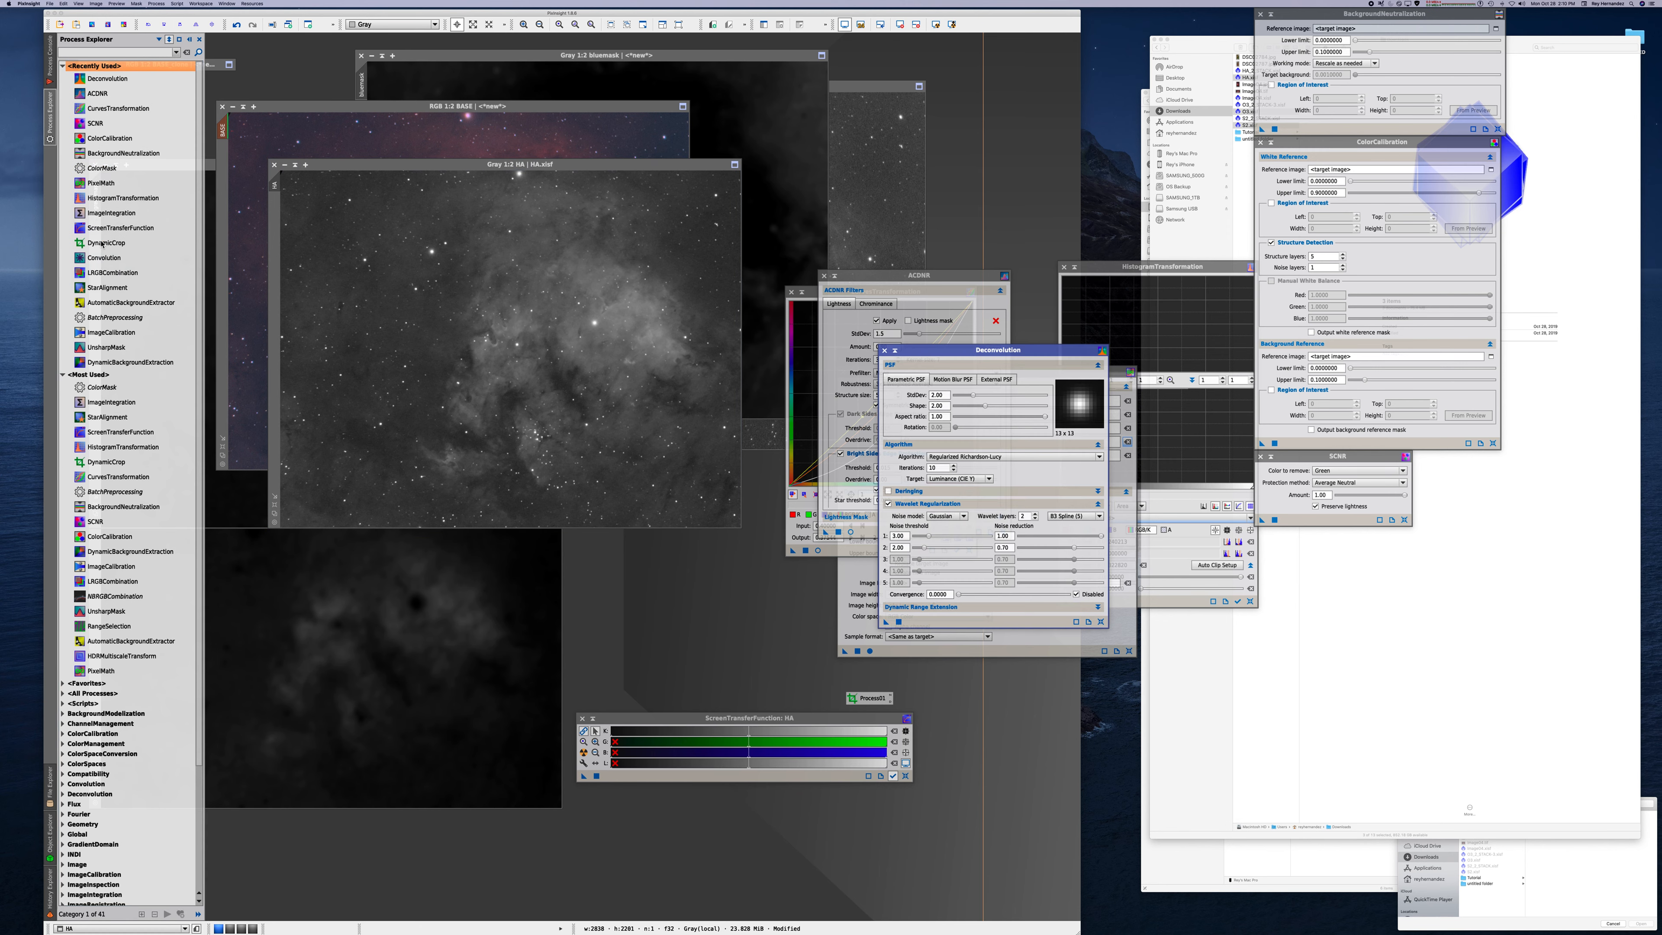
left_click_drag(936, 350, 836, 170)
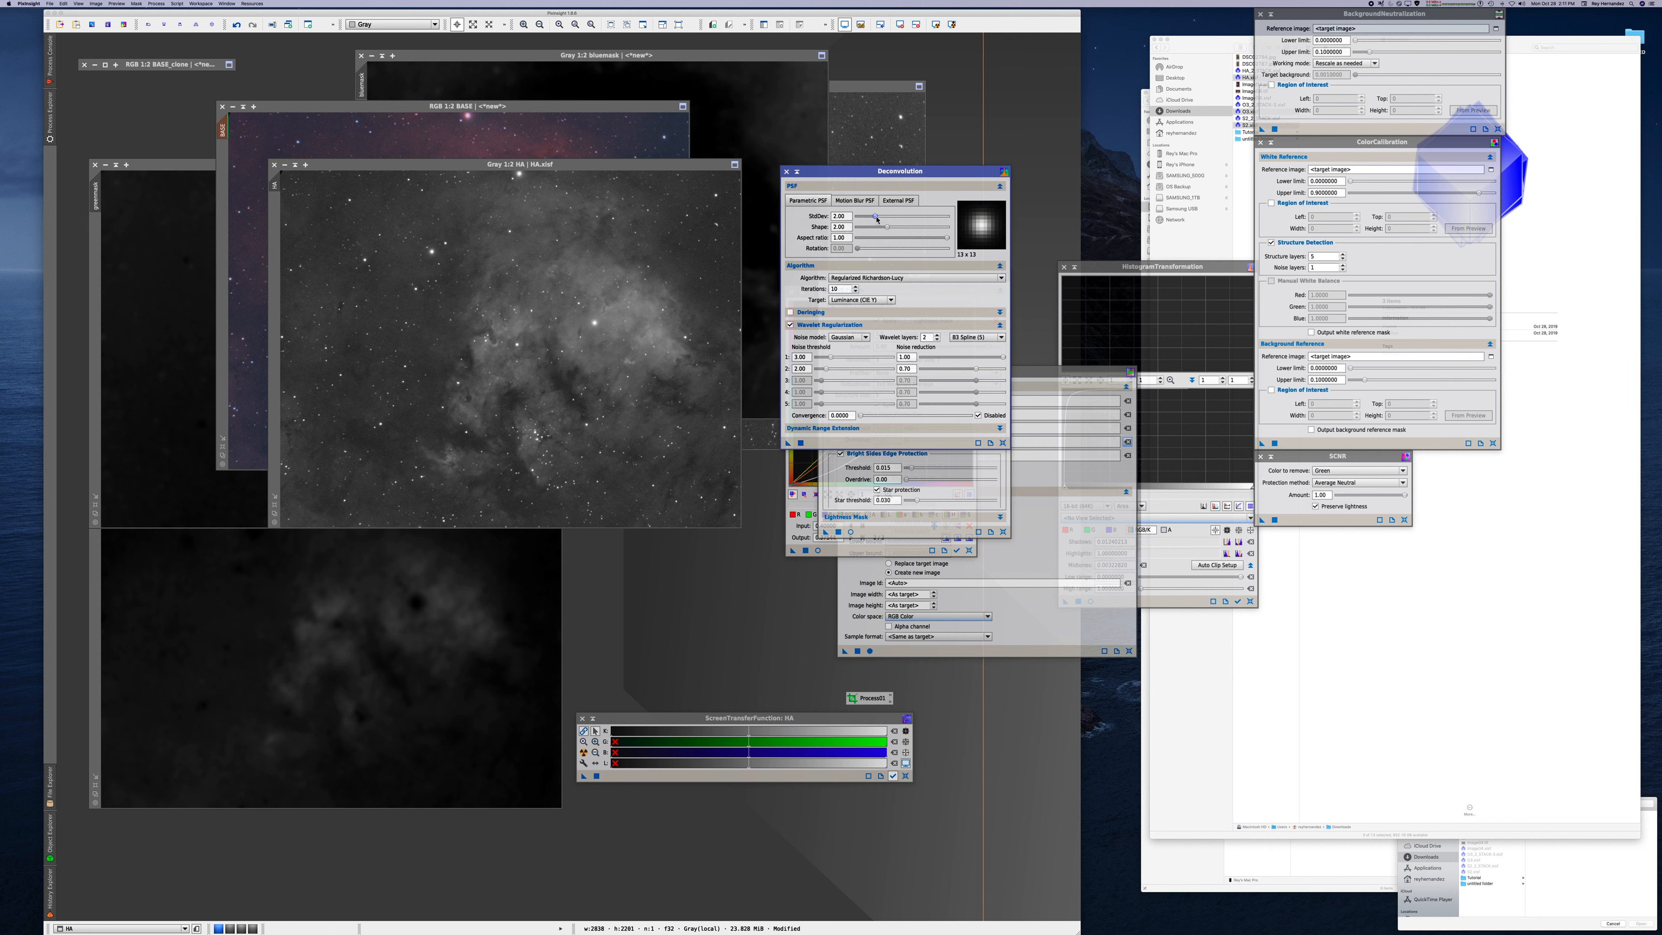
- Try Deconvolution on the HA image with a PSF StdDev of 1.70, inspect the stars up close, and undo it
left_click_drag(876, 219, 875, 219)
left_click(800, 443)
left_click(523, 25)
left_click(523, 24)
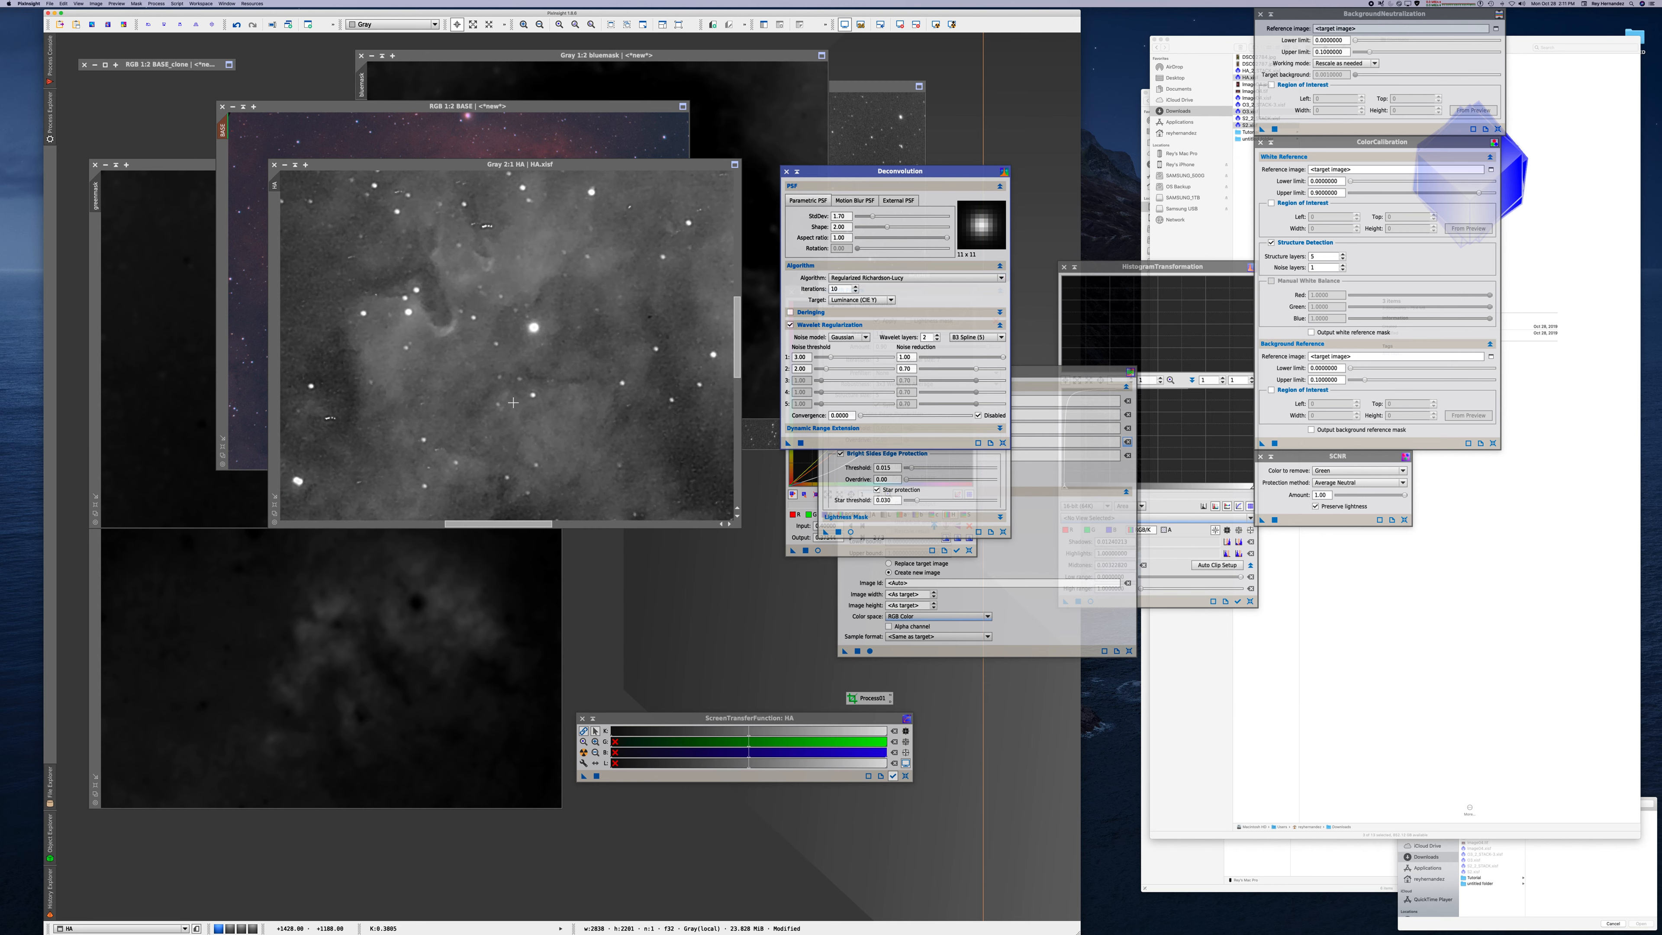
left_click(540, 25)
left_click(540, 26)
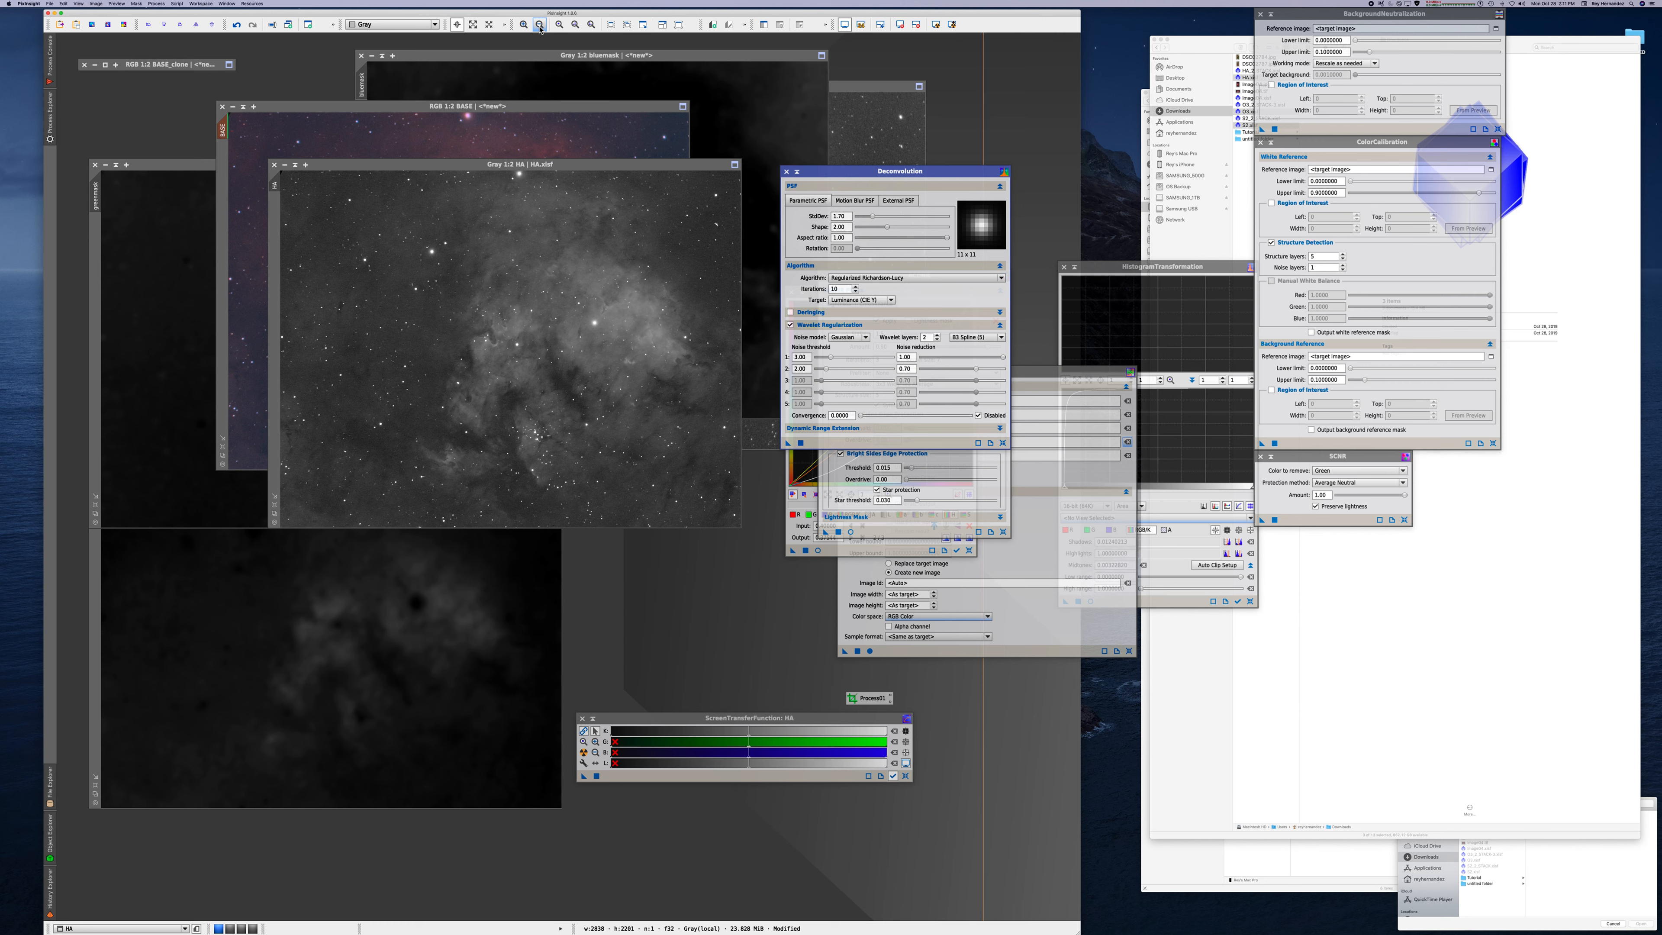
left_click(237, 24)
- Try Deconvolution on HA again with the PSF StdDev reduced to 1.10, check the detail, and undo it
left_click_drag(872, 216, 868, 219)
left_click(801, 444)
left_click(523, 24)
left_click(524, 29)
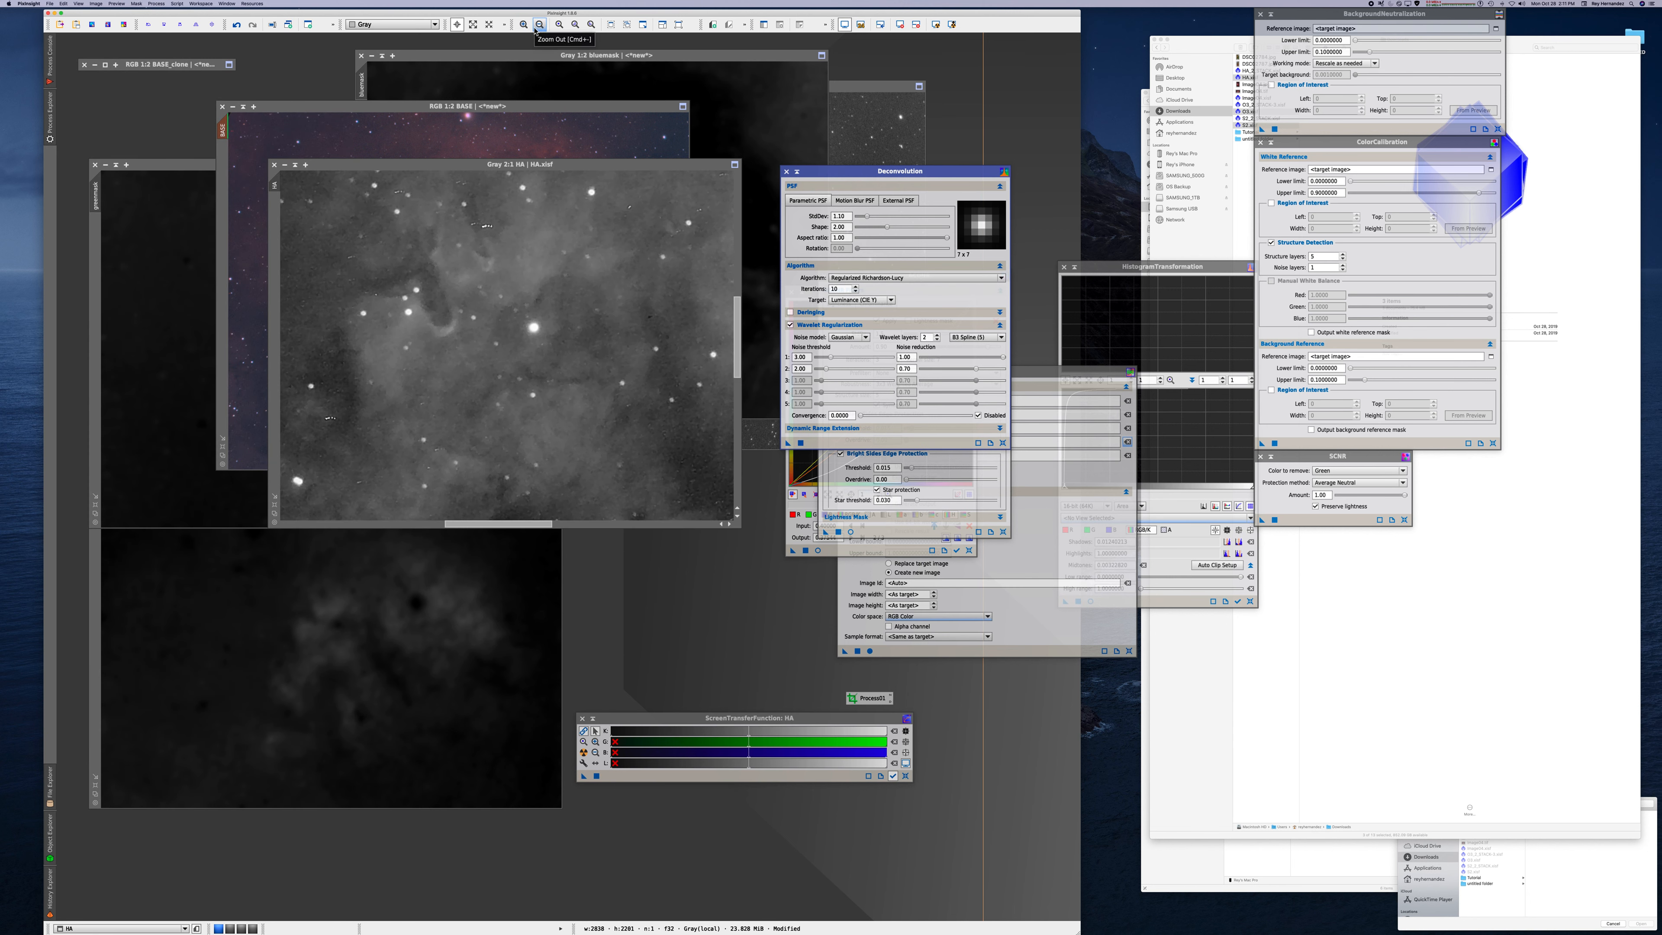
left_click(544, 29)
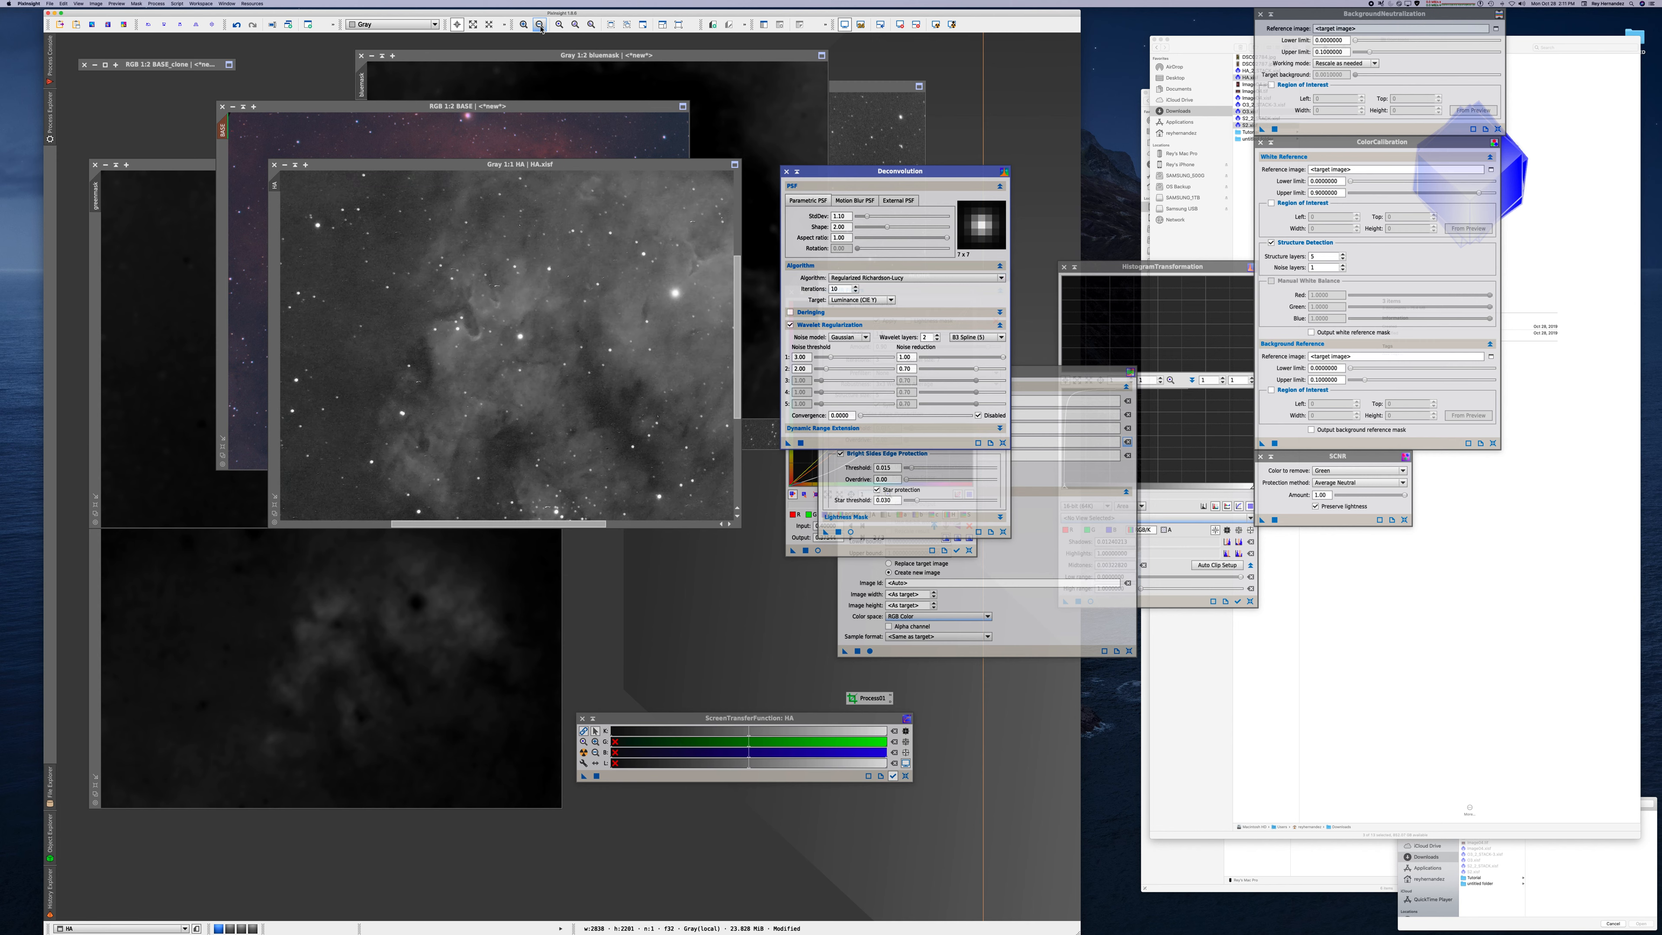
left_click(541, 29)
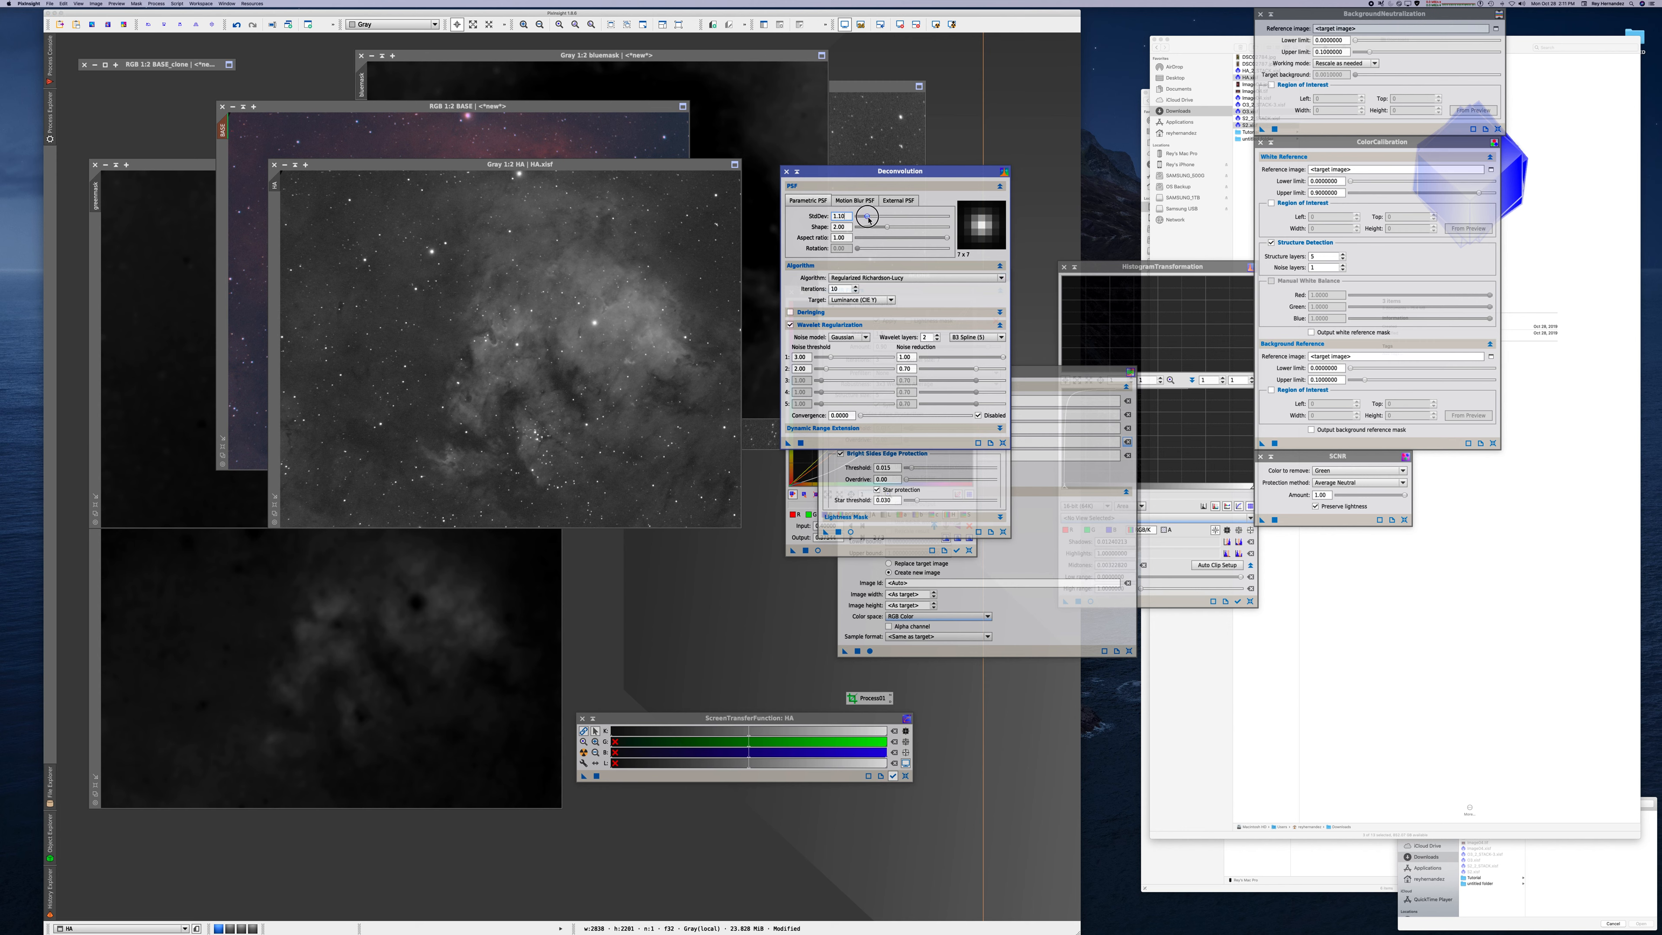
left_click(237, 27)
- Examine the stars and nebula detail of the HA image up close with the deconvolution undone
double_click(525, 27)
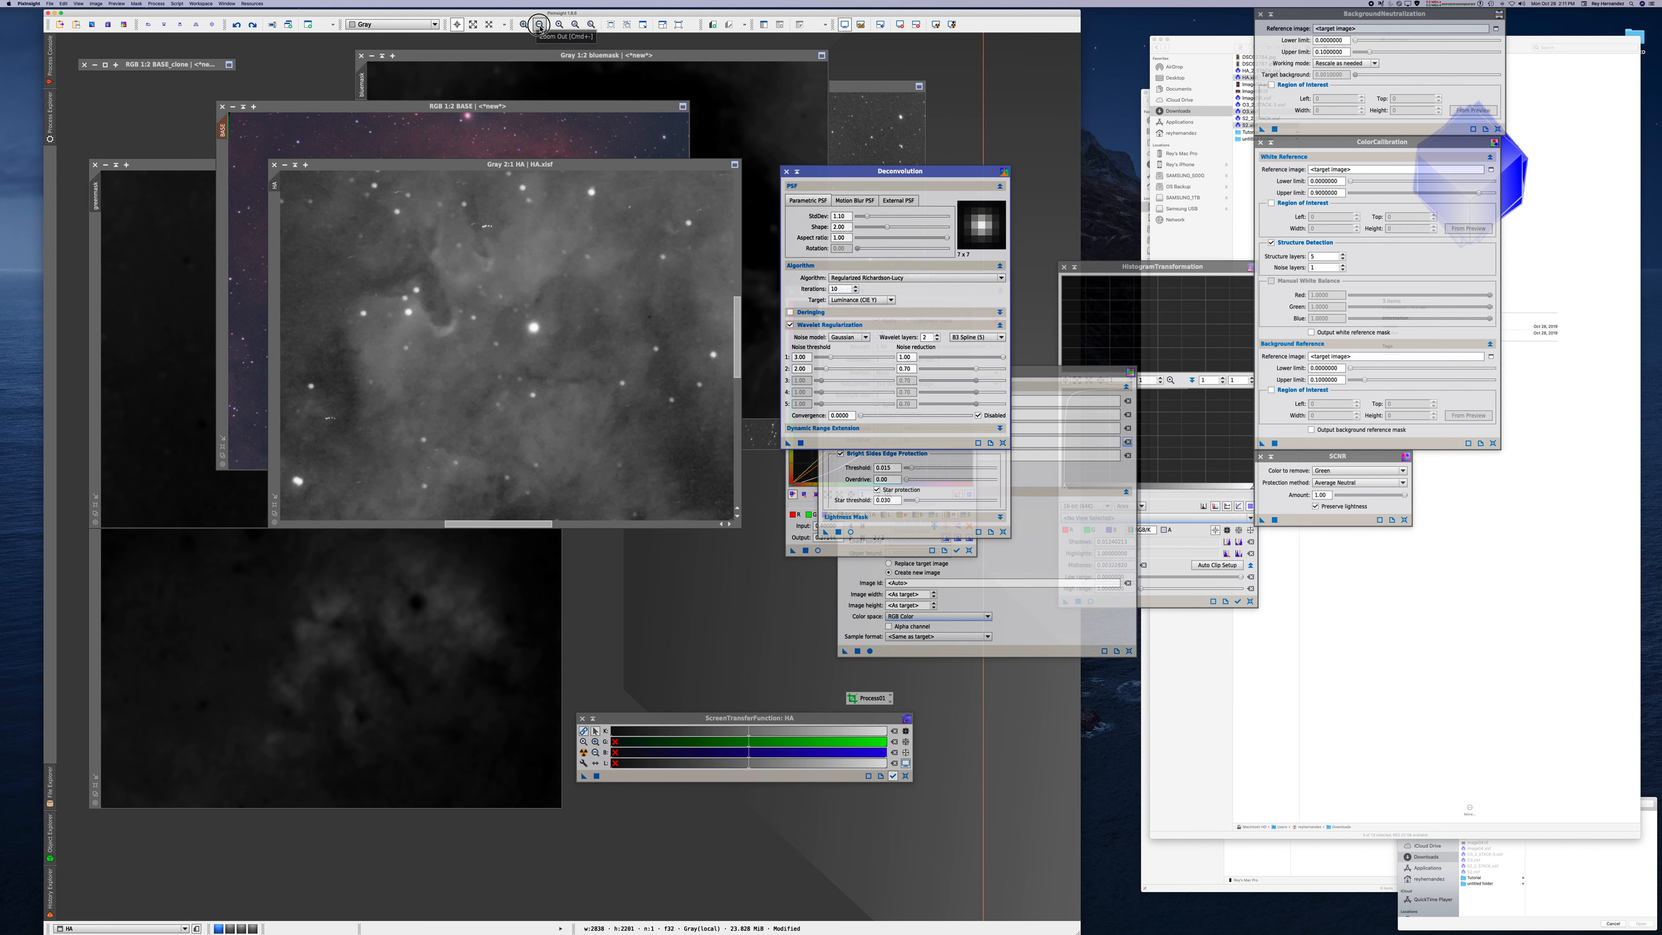
left_click(541, 29)
left_click(525, 26)
left_click(526, 27)
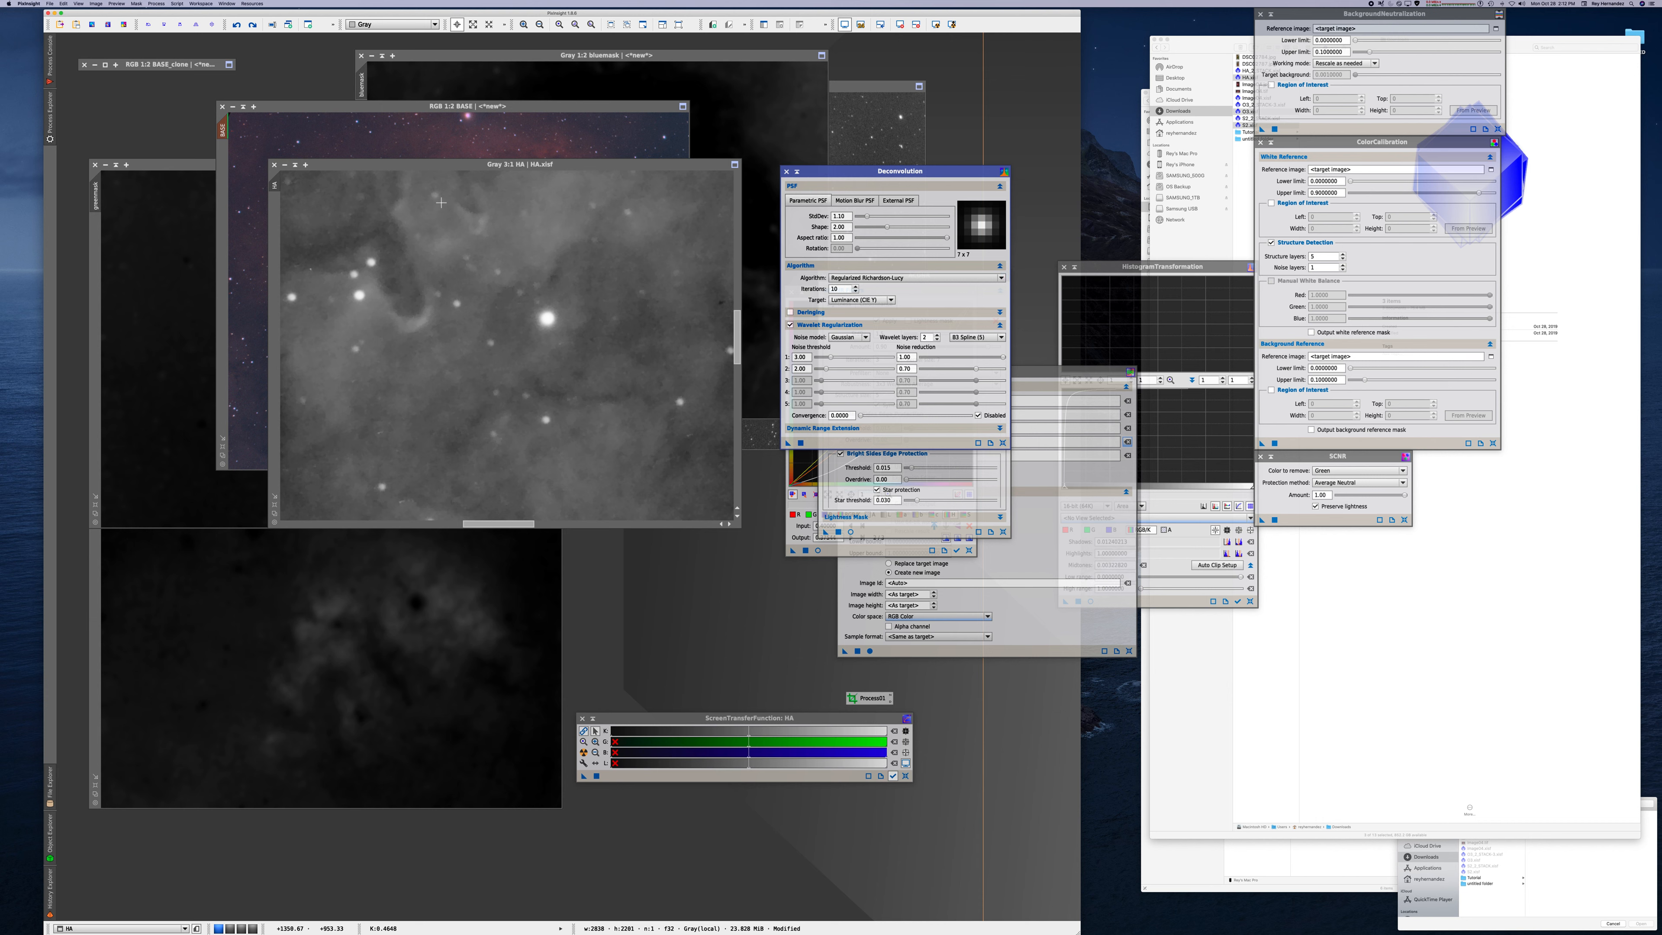
left_click(541, 25)
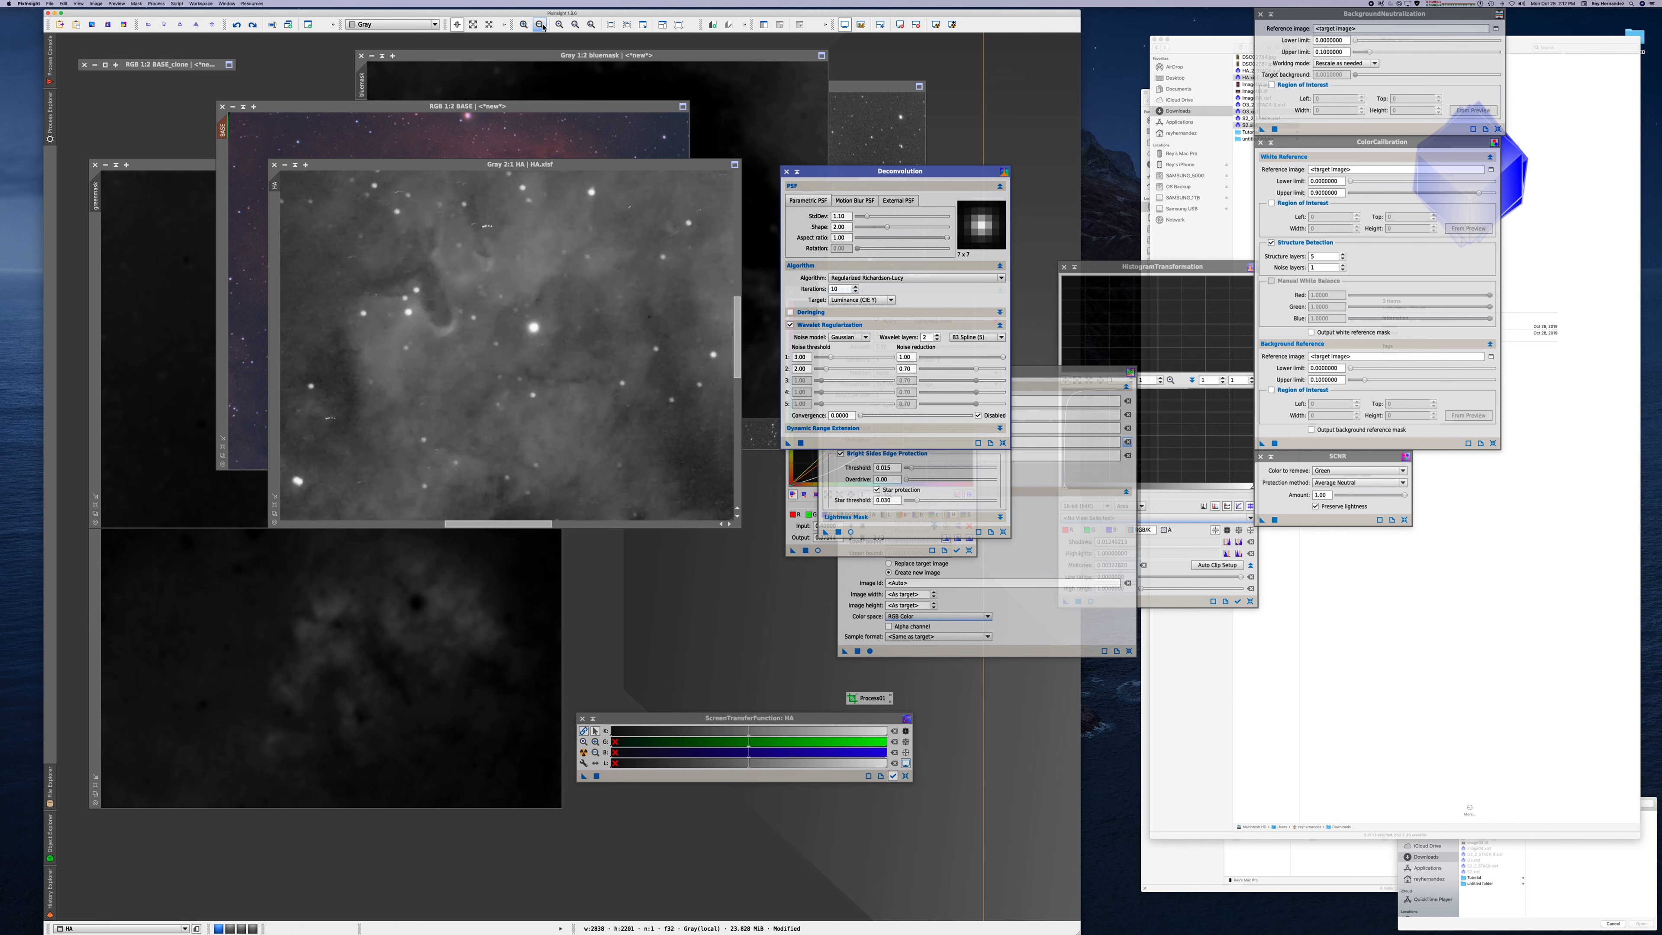
left_click(541, 25)
left_click(541, 25)
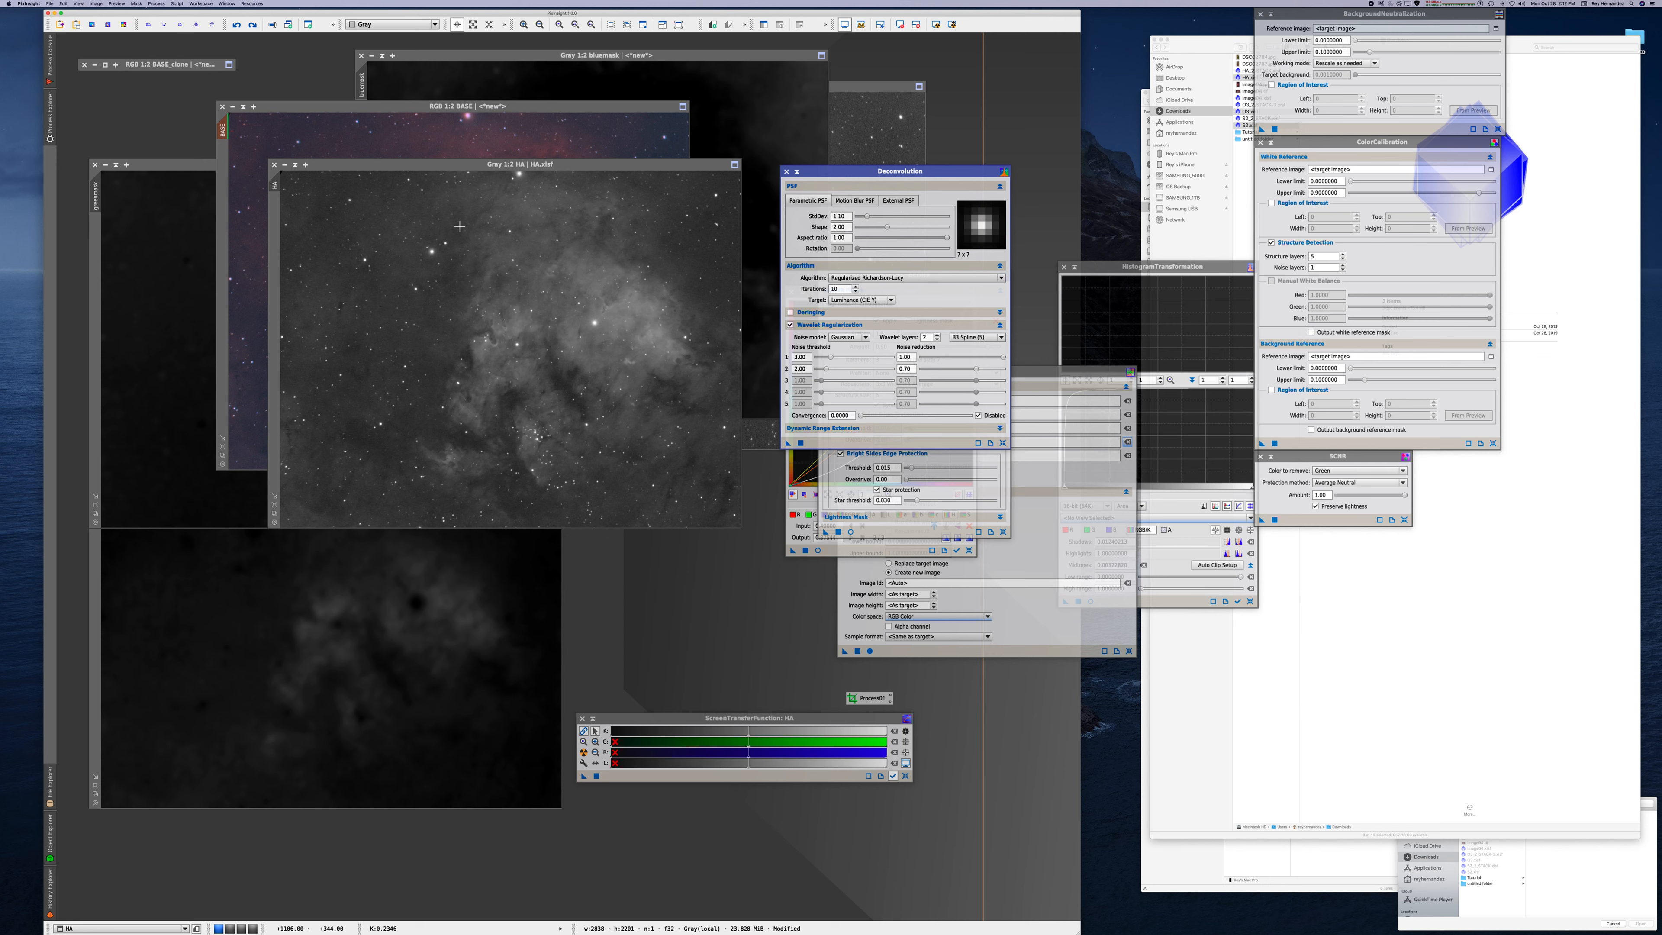
- Preview ACDNR on the HA image in real time, and apply it with a lightness StdDev of 2.2
left_click(51, 123)
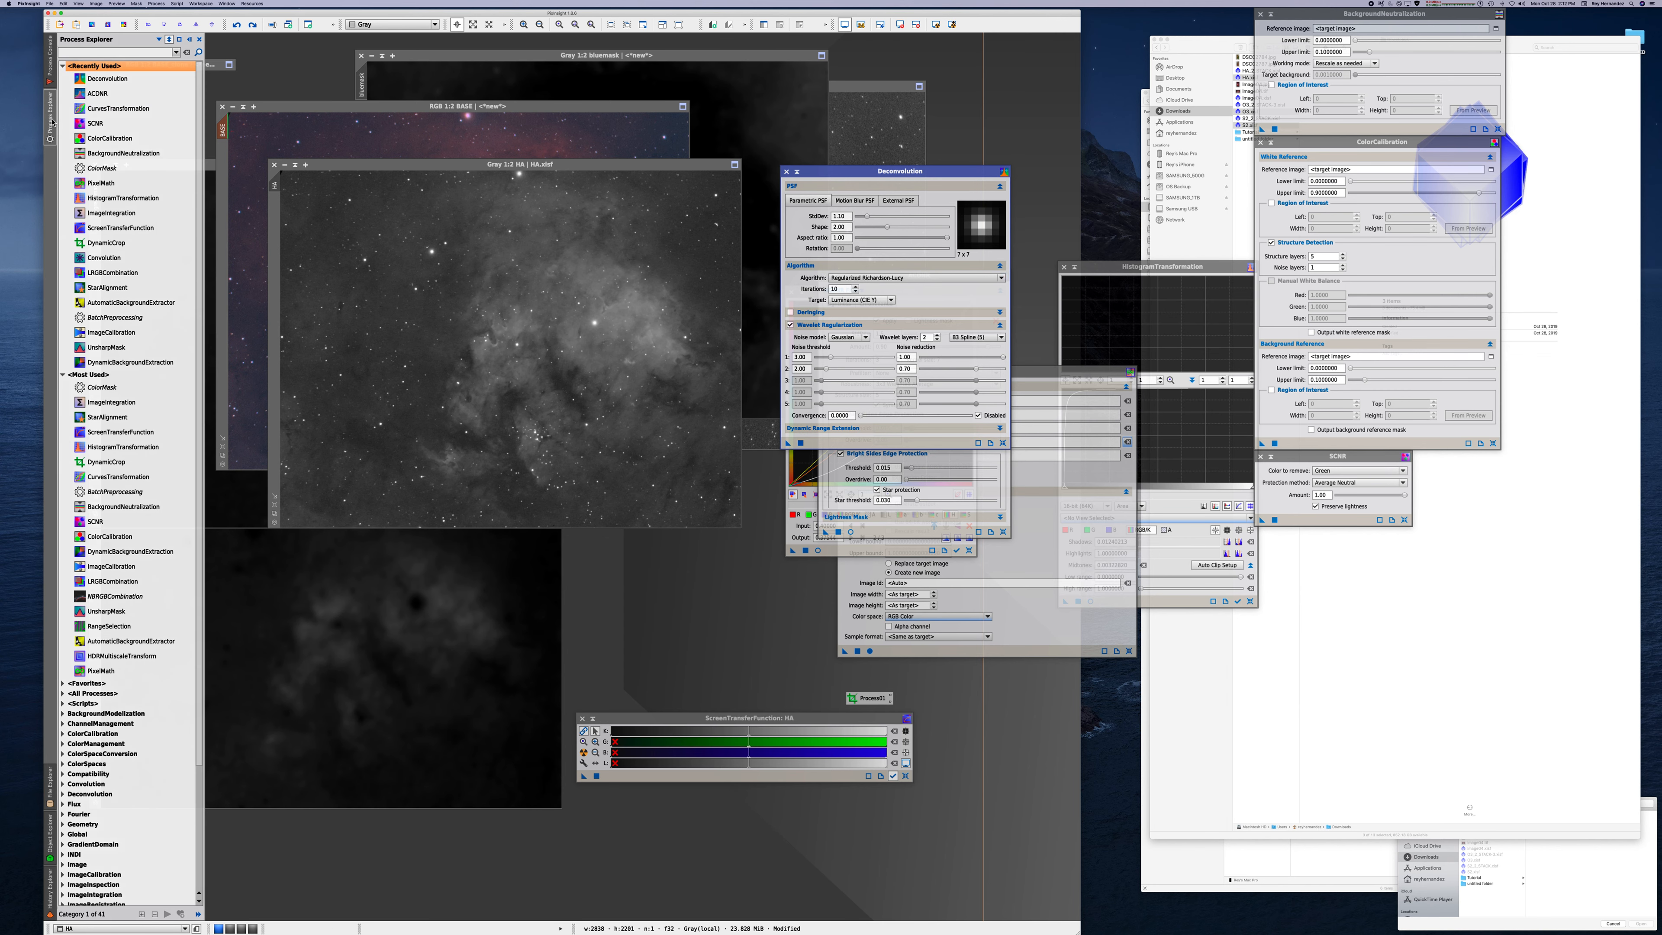
double_click(131, 95)
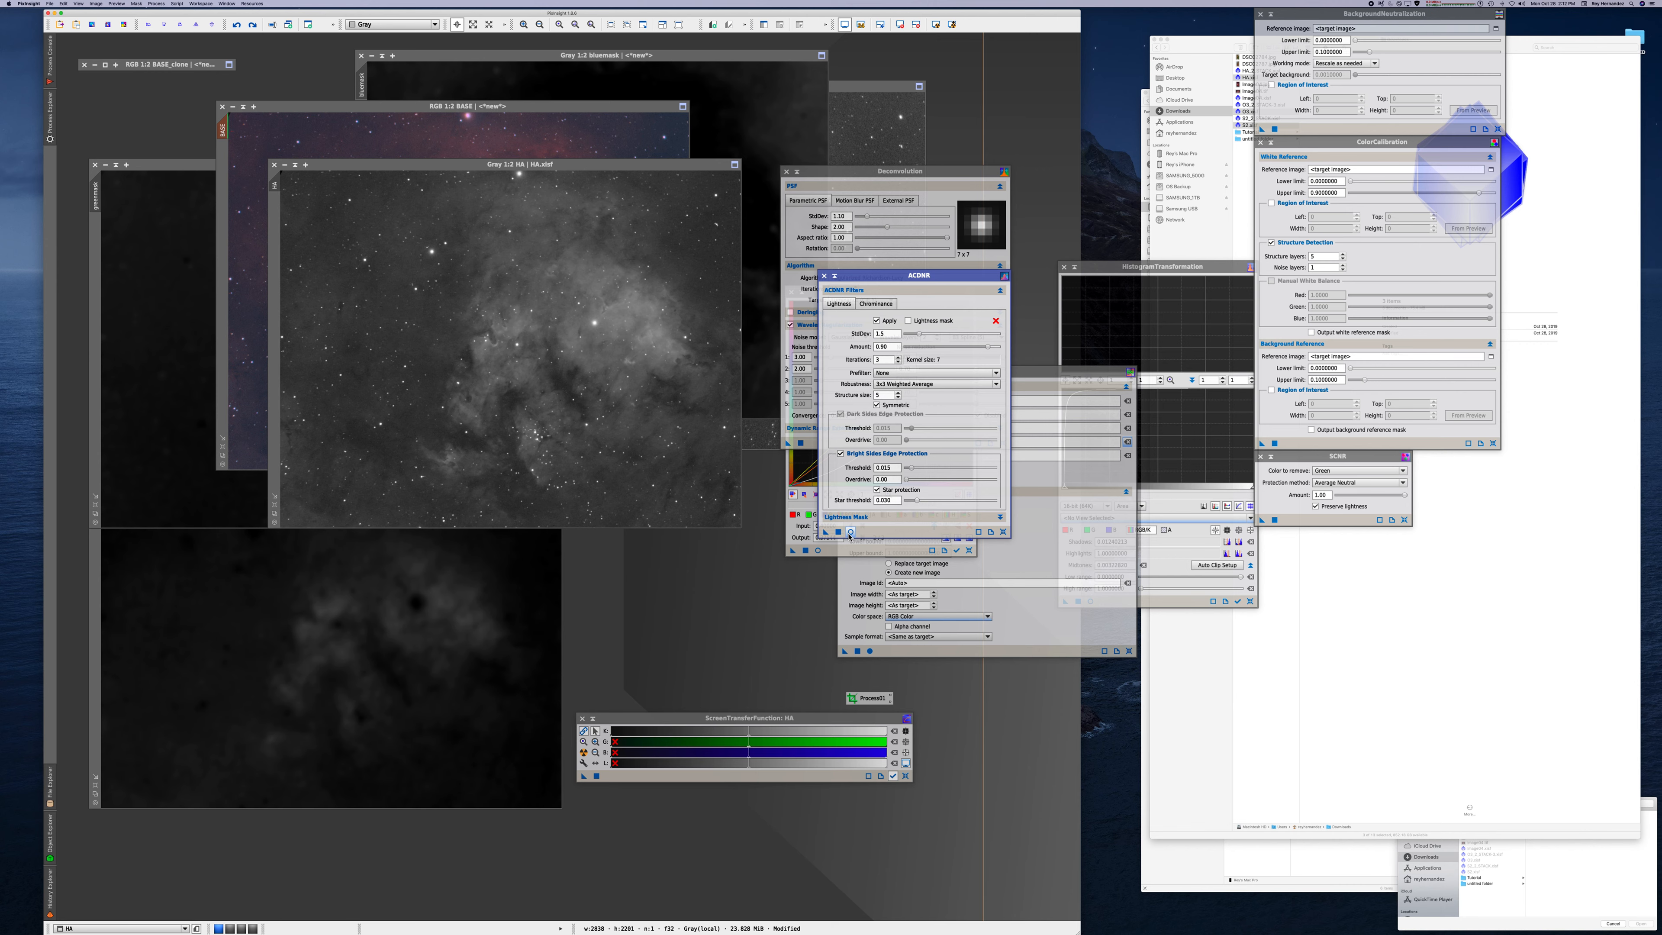
left_click(850, 531)
left_click(904, 329)
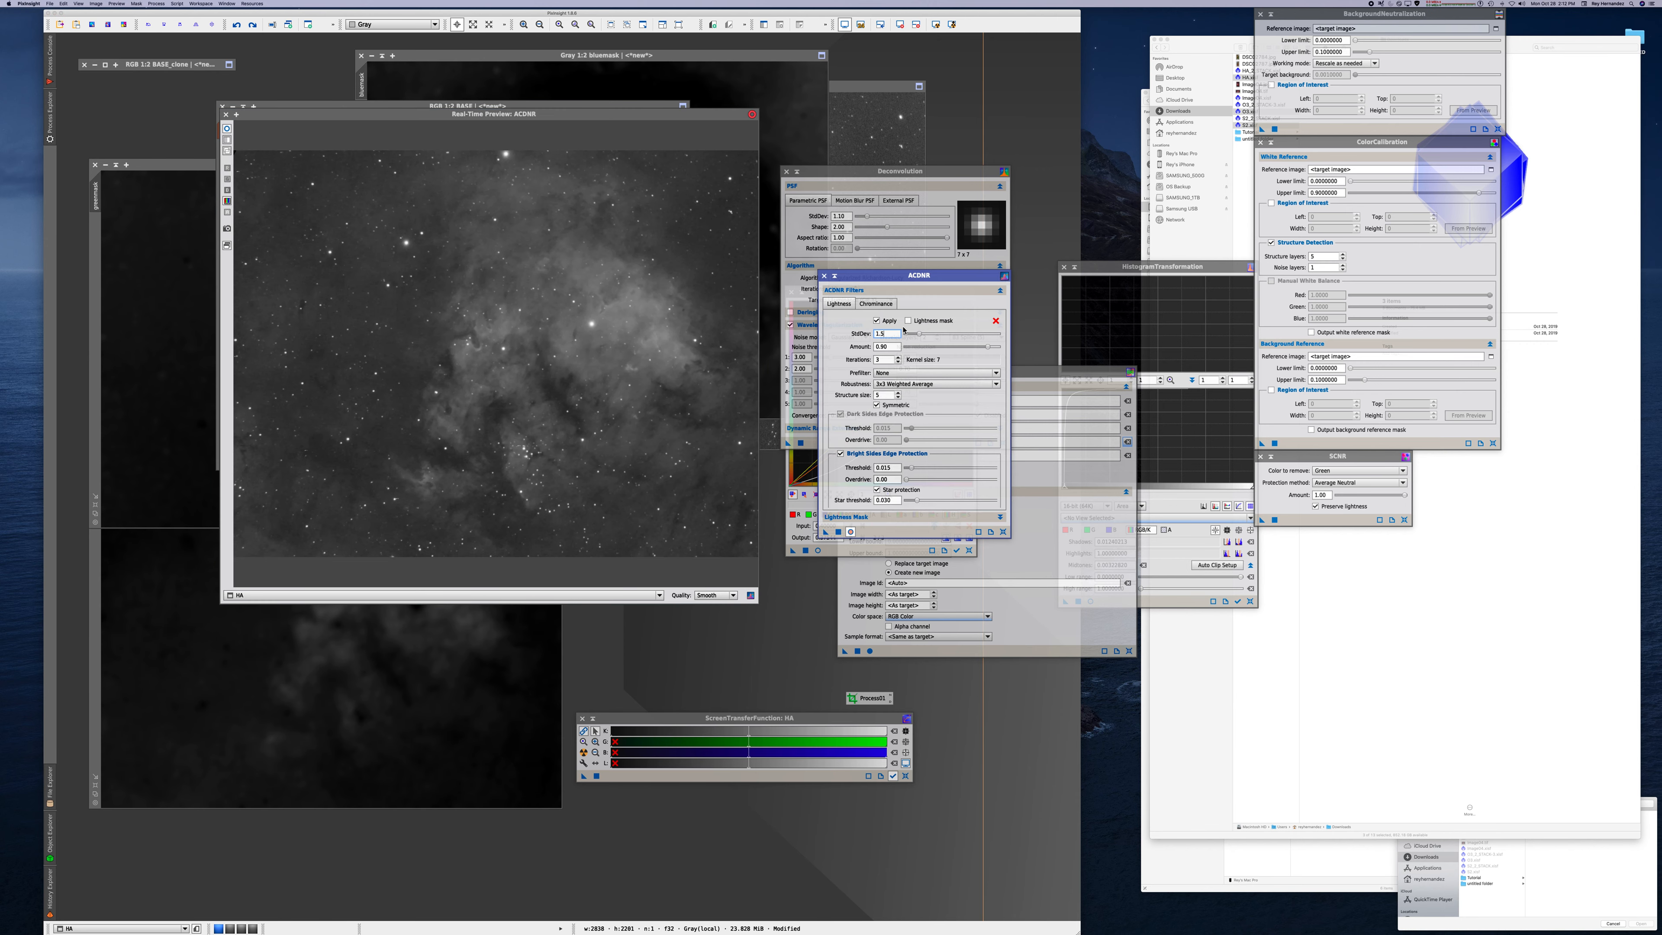
left_click_drag(922, 335, 927, 336)
left_click(226, 116)
left_click(572, 483)
left_click(226, 115)
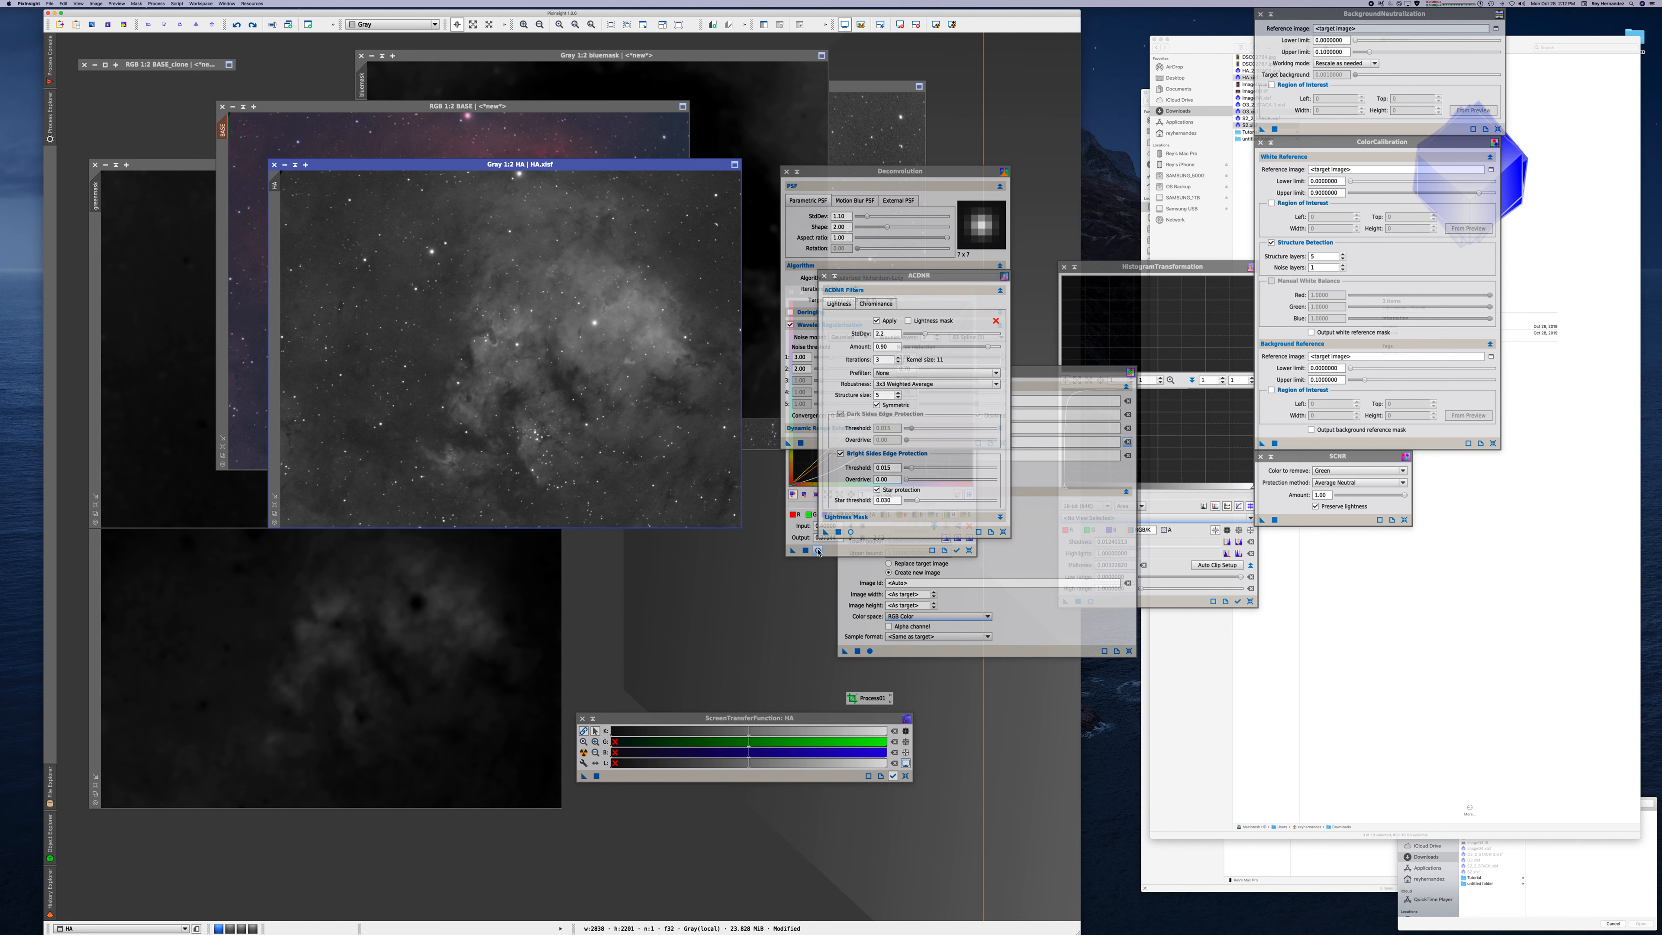
left_click(837, 534)
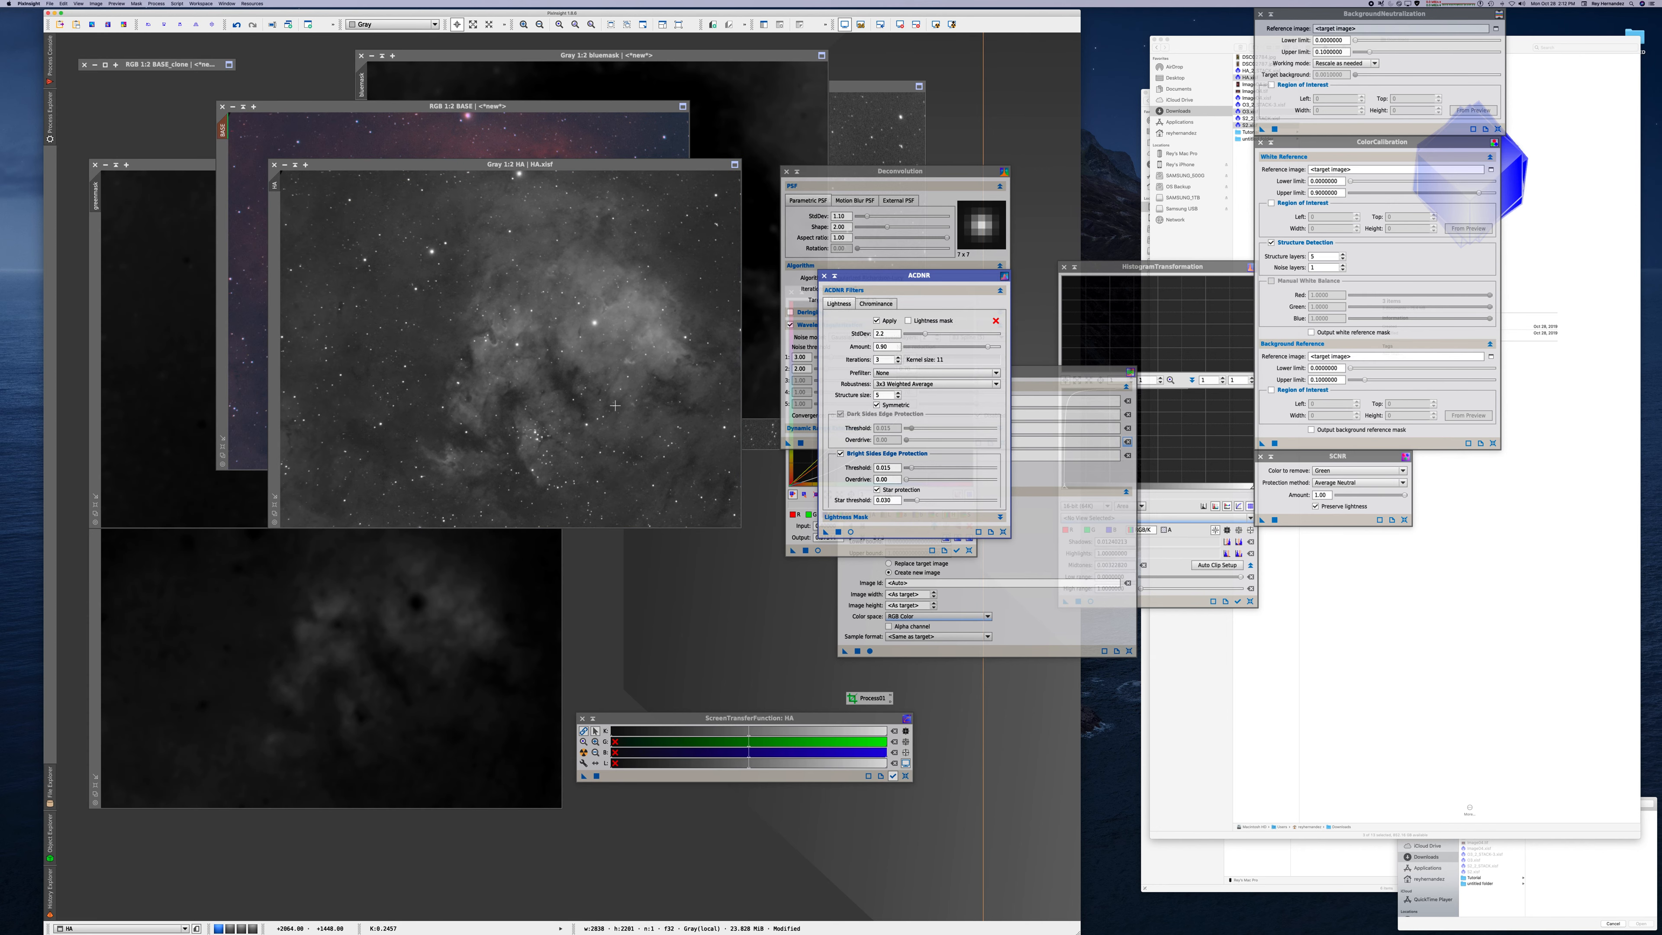
- Inspect the noise-reduced HA image up close, checking the stars and the background smoothness
mouse_move(586, 167)
left_mouse_down()
mouse_move(588, 205)
mouse_move(580, 160)
left_mouse_up()
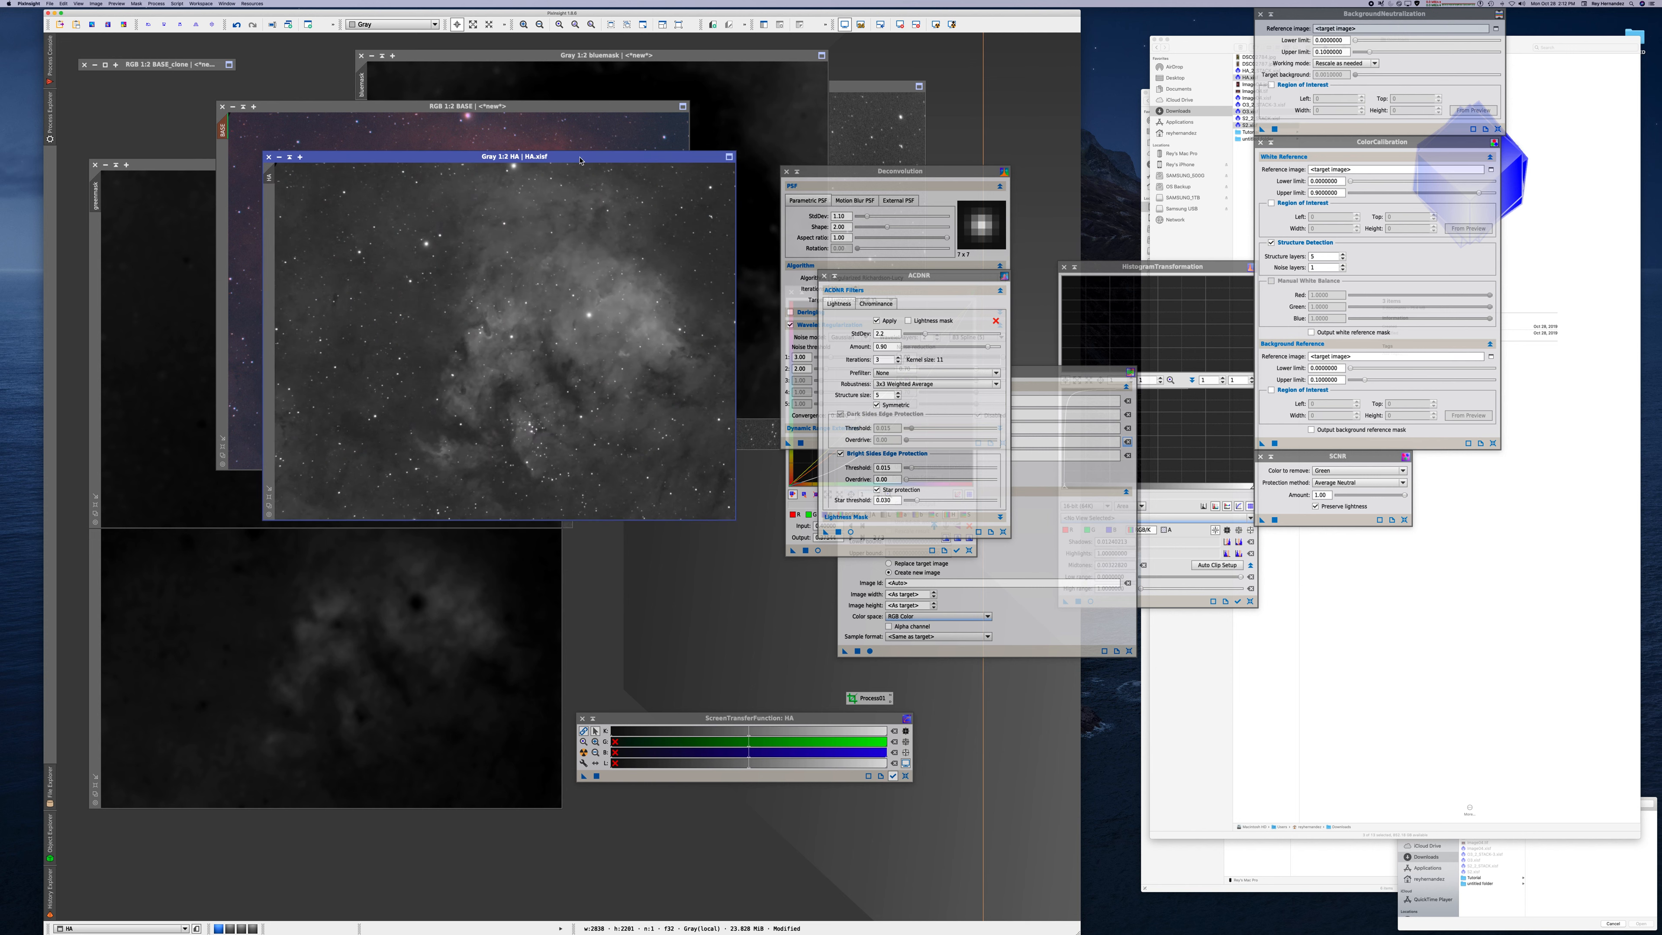
left_click(540, 24)
left_click(540, 24)
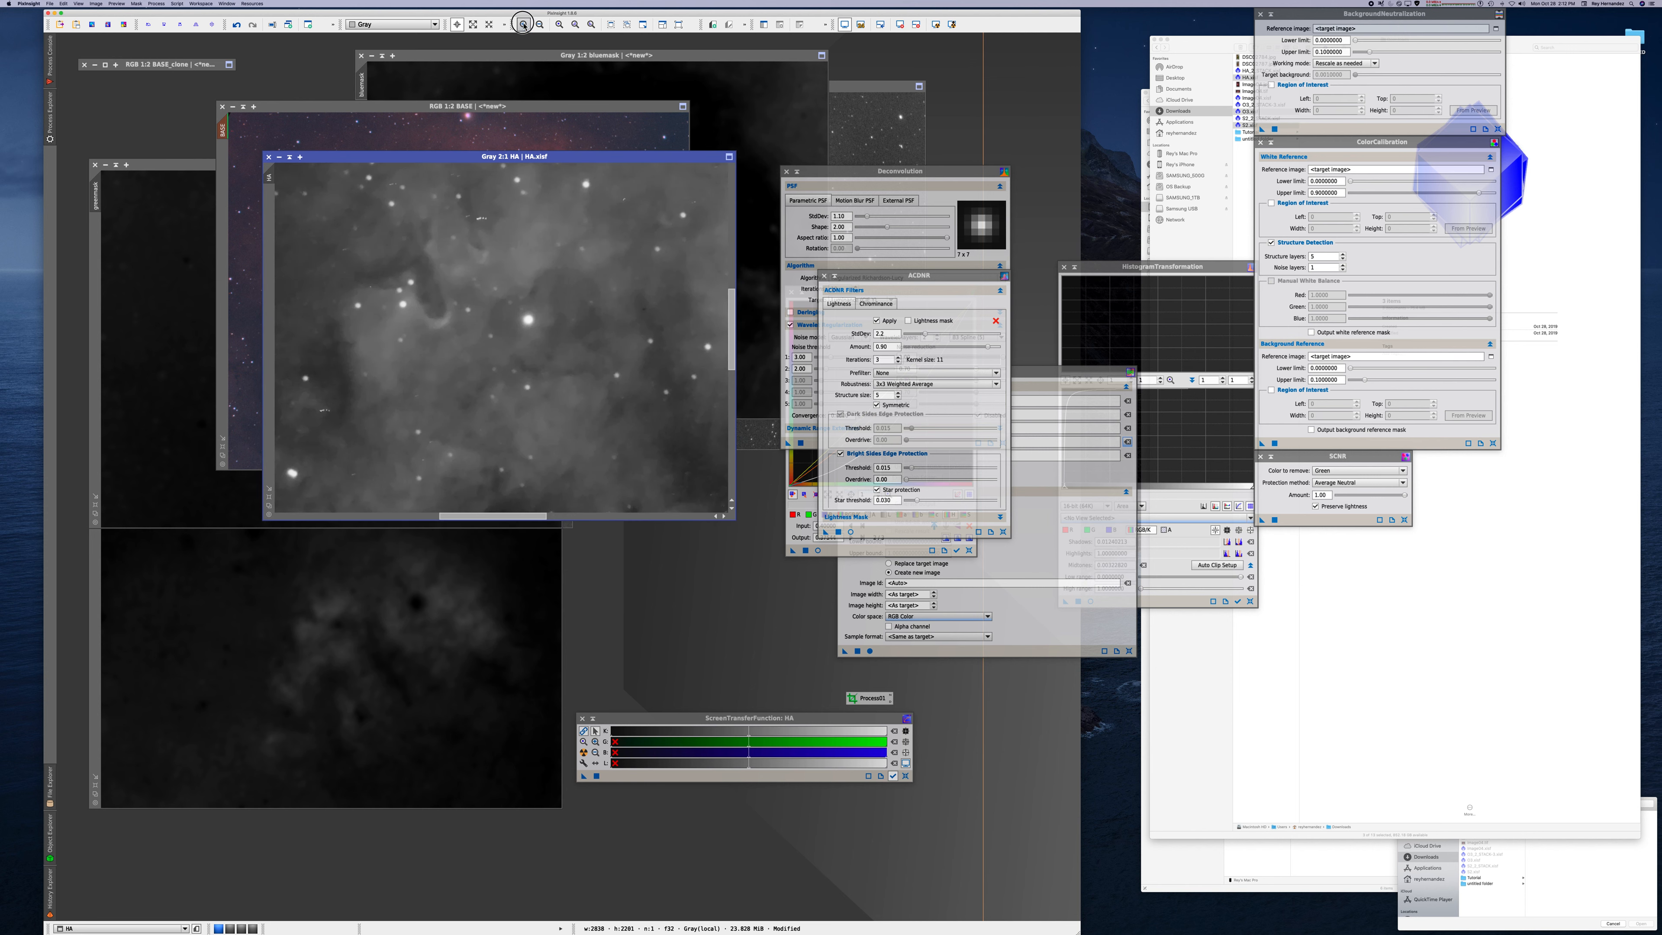
left_click(540, 25)
left_click(540, 24)
left_click(539, 24)
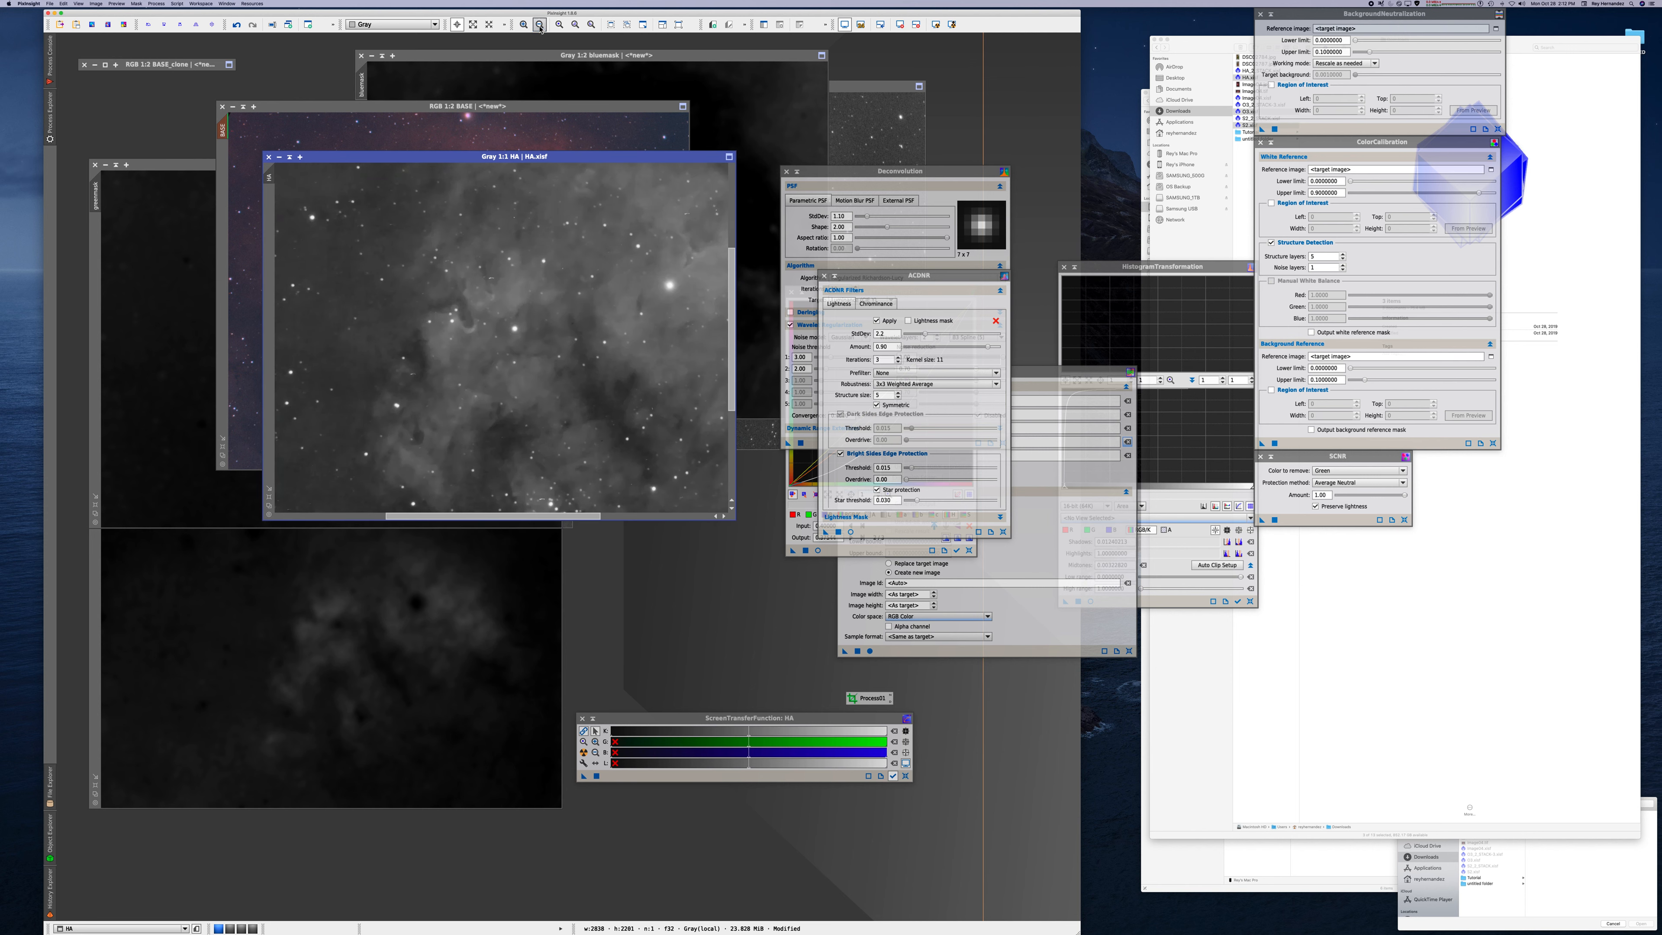
left_click(540, 25)
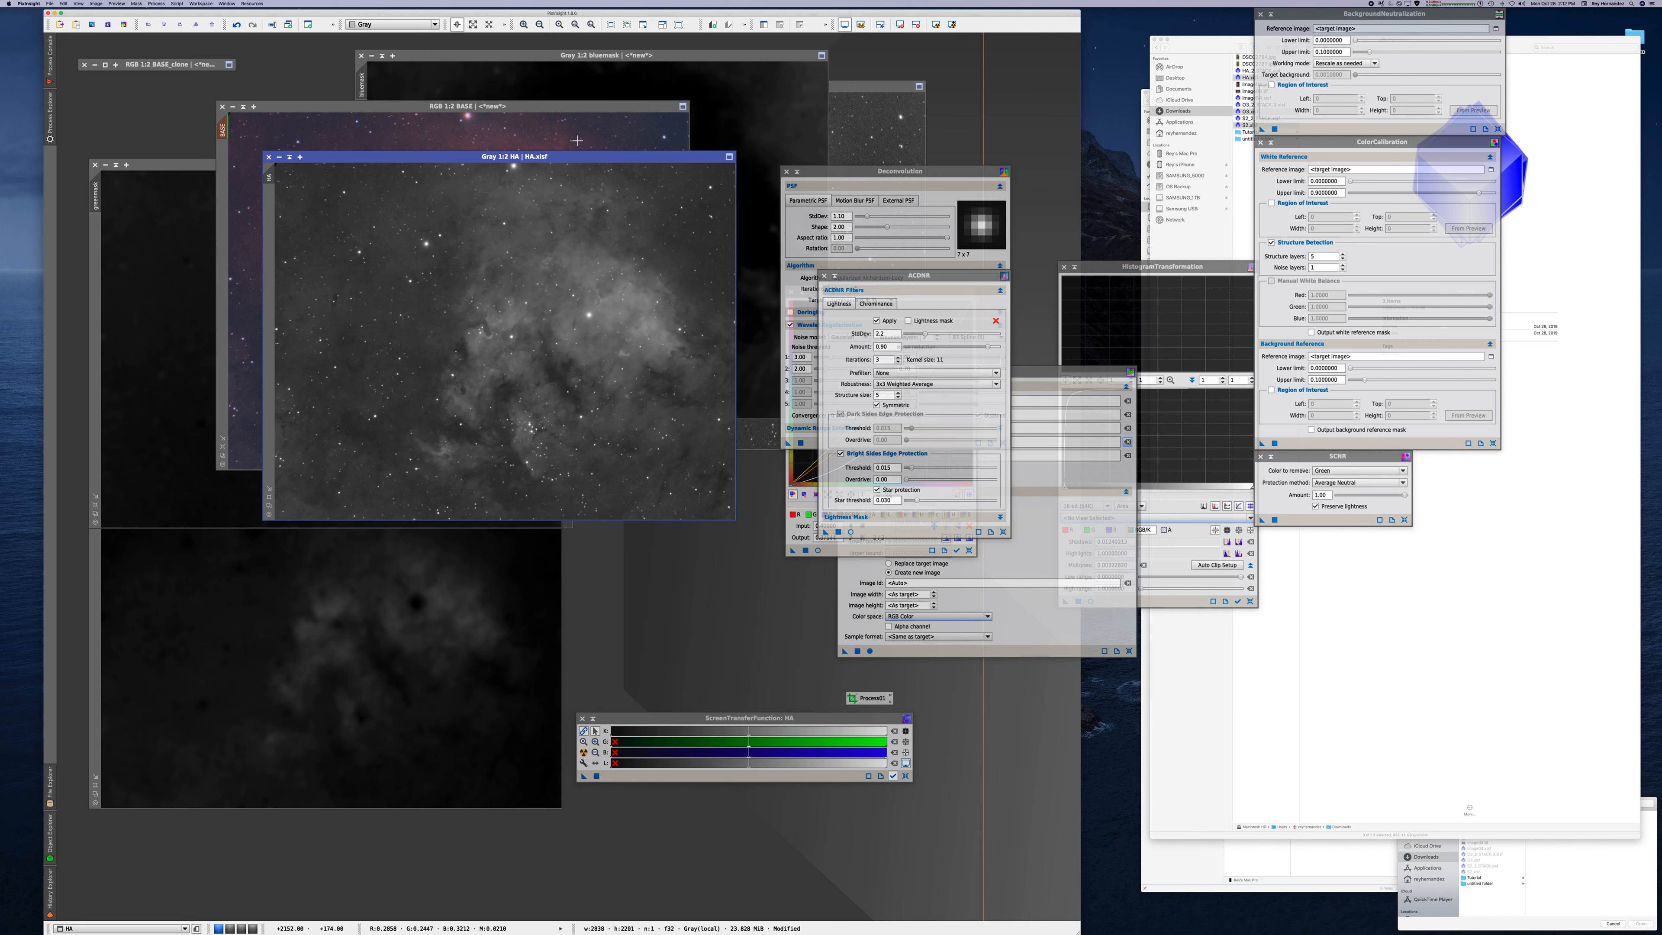
- Bring the BASE image in front of HA and open the Convolution process beside it
left_click(538, 107)
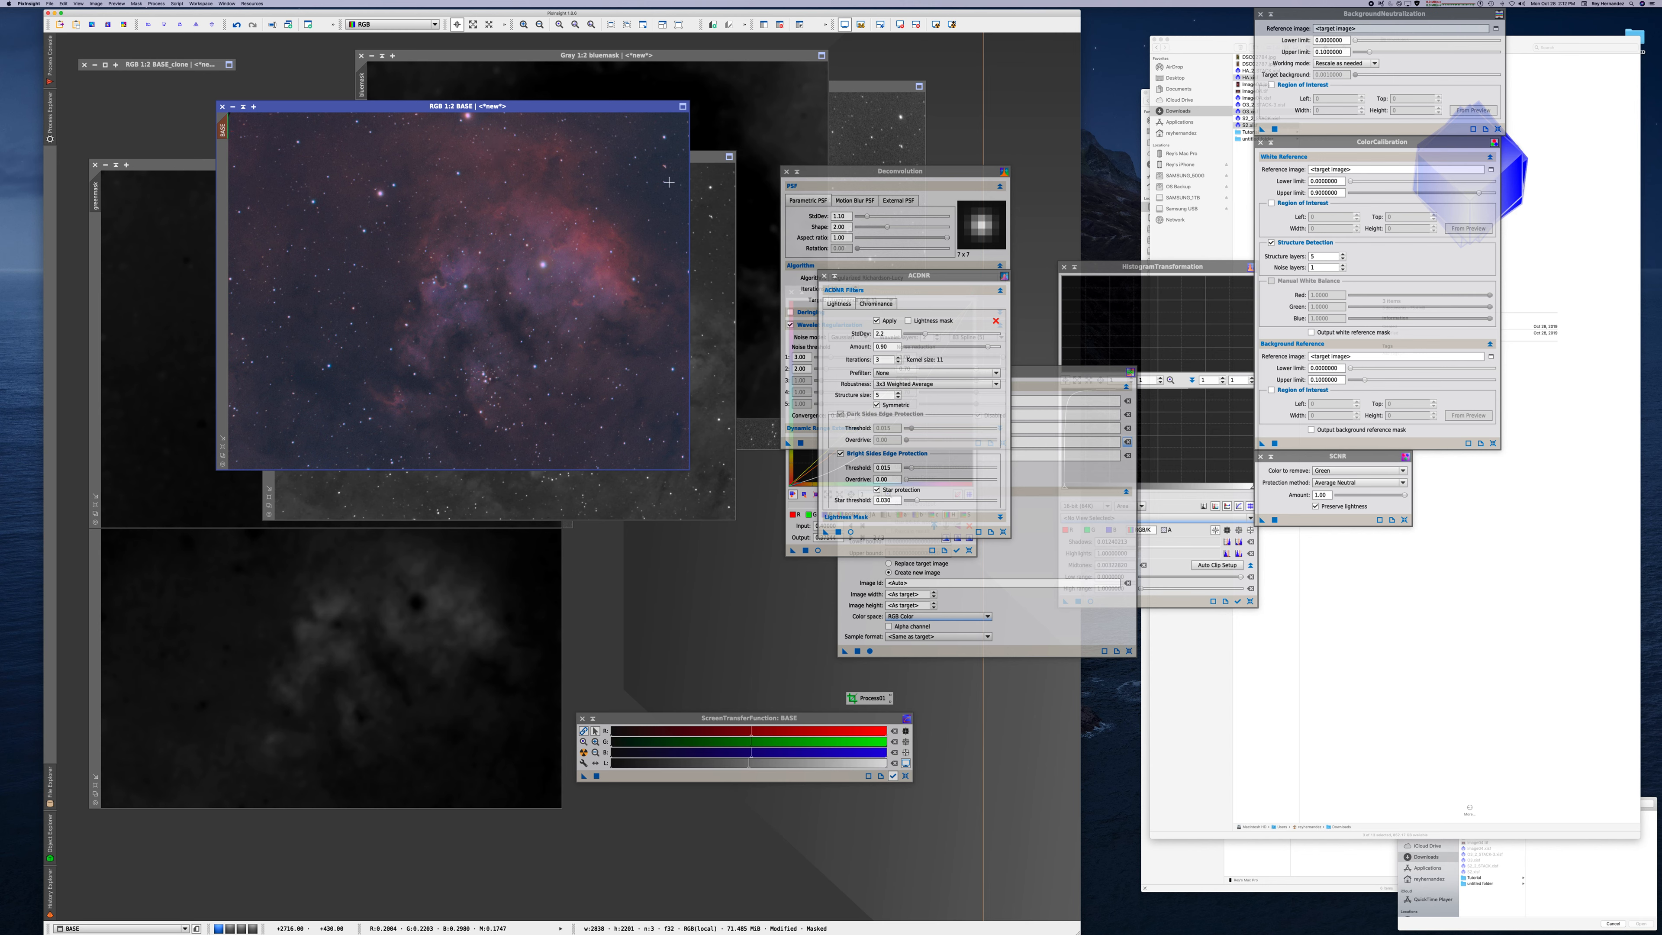
left_click(712, 167)
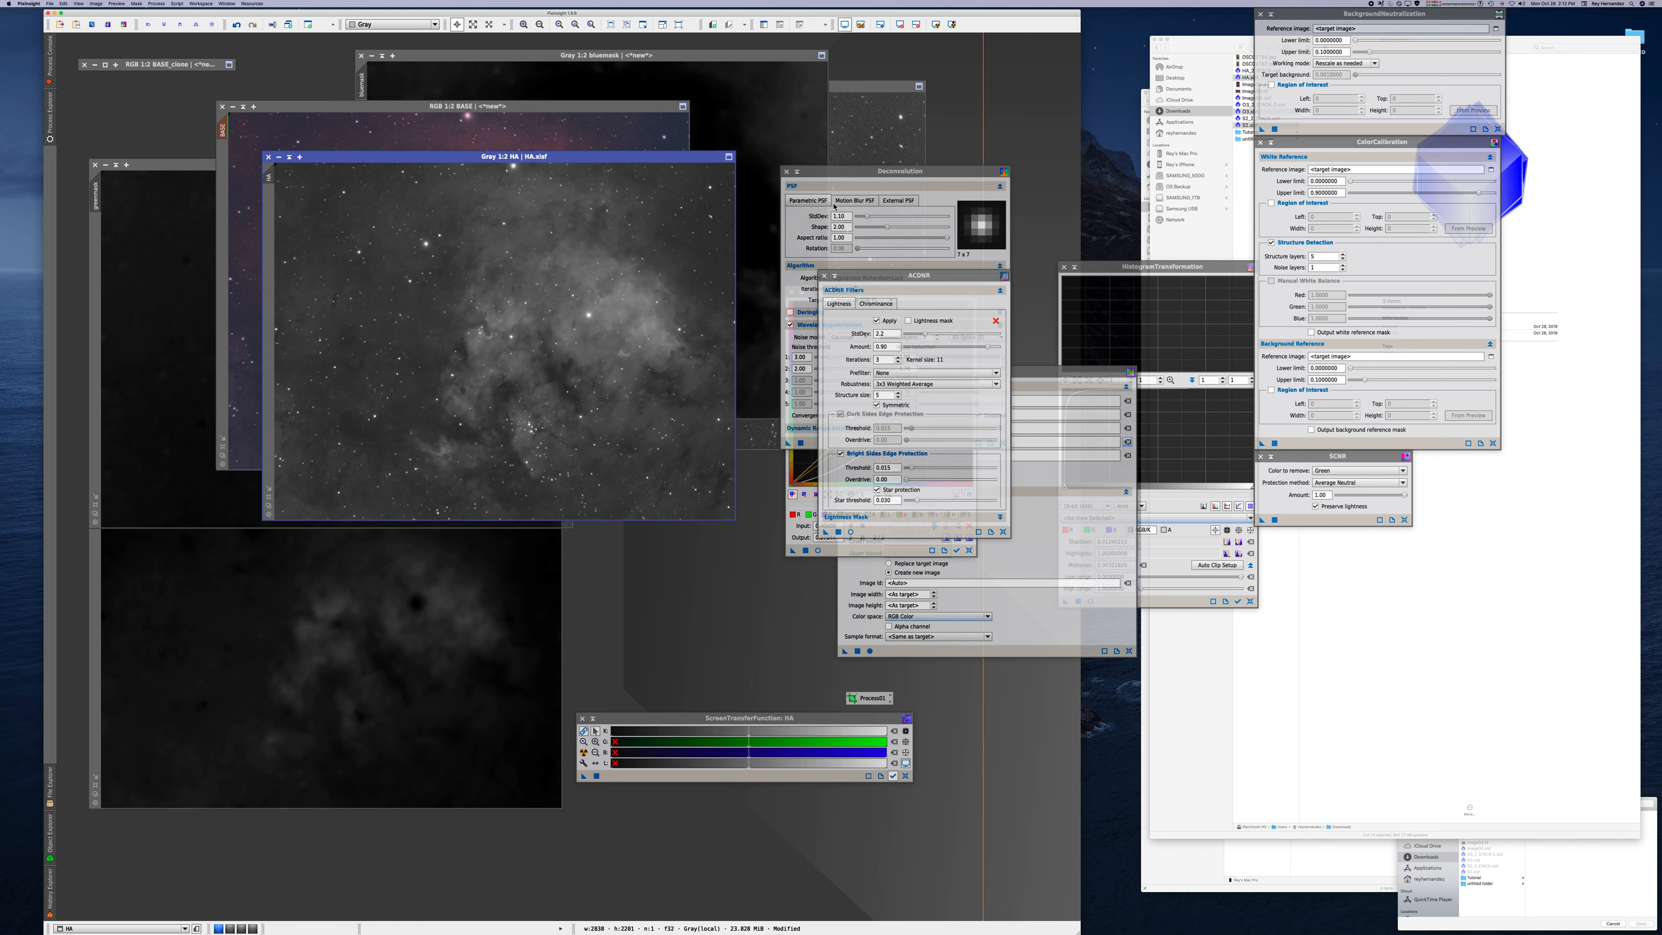
left_click(855, 177)
left_click(644, 124)
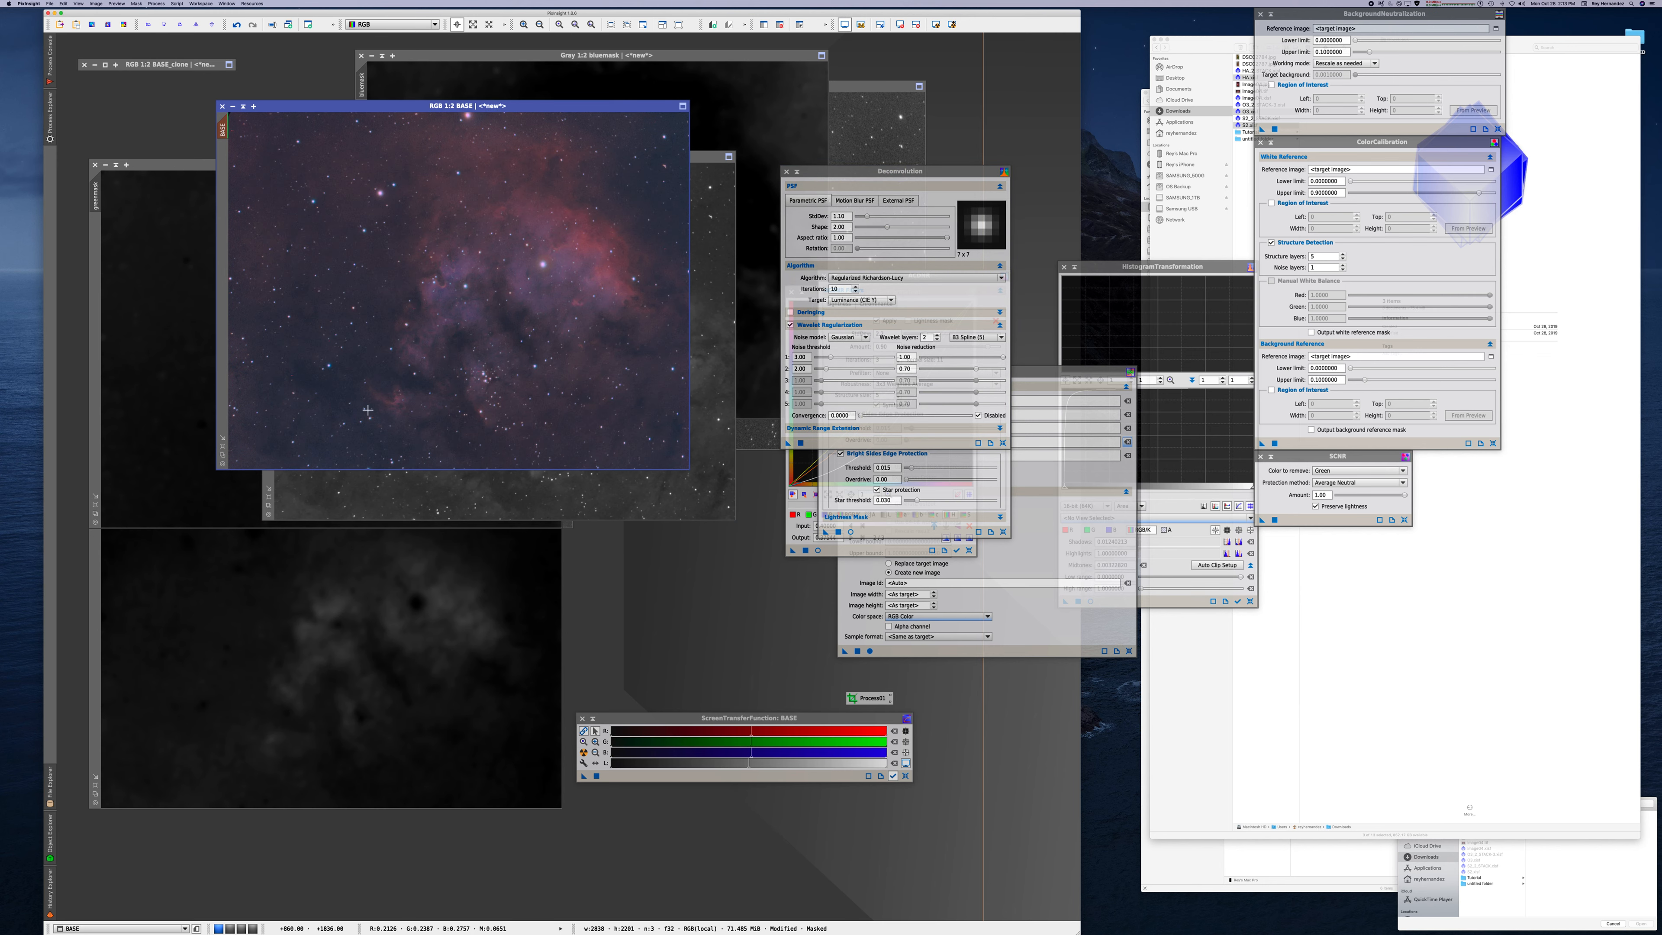
left_click(50, 116)
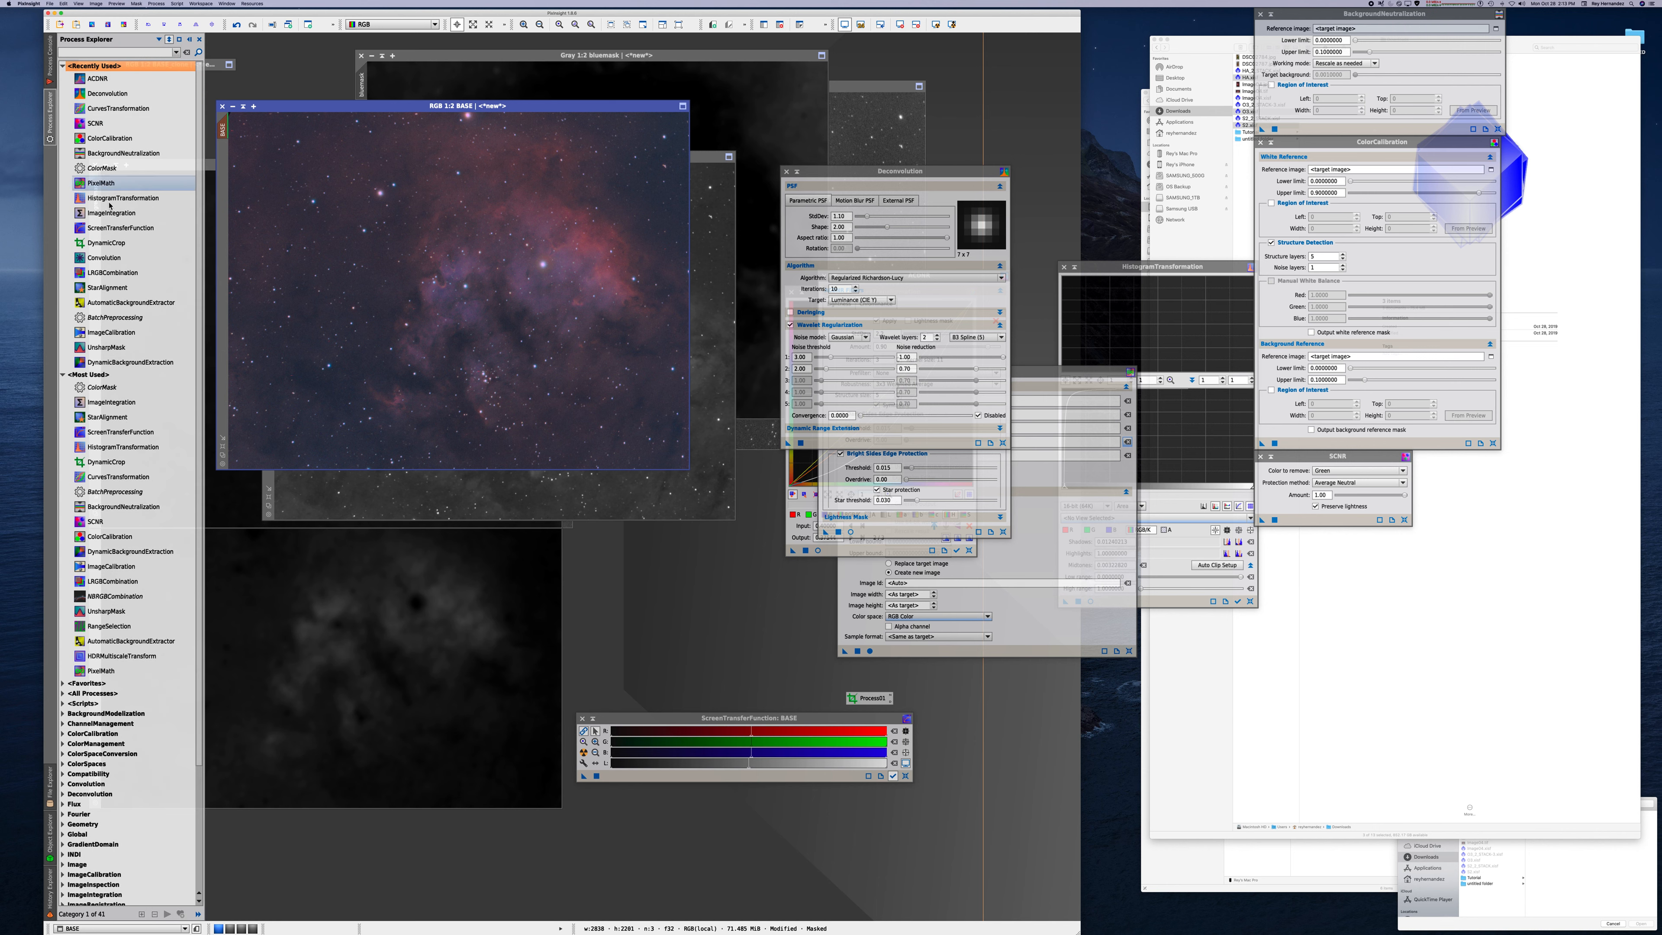
double_click(112, 258)
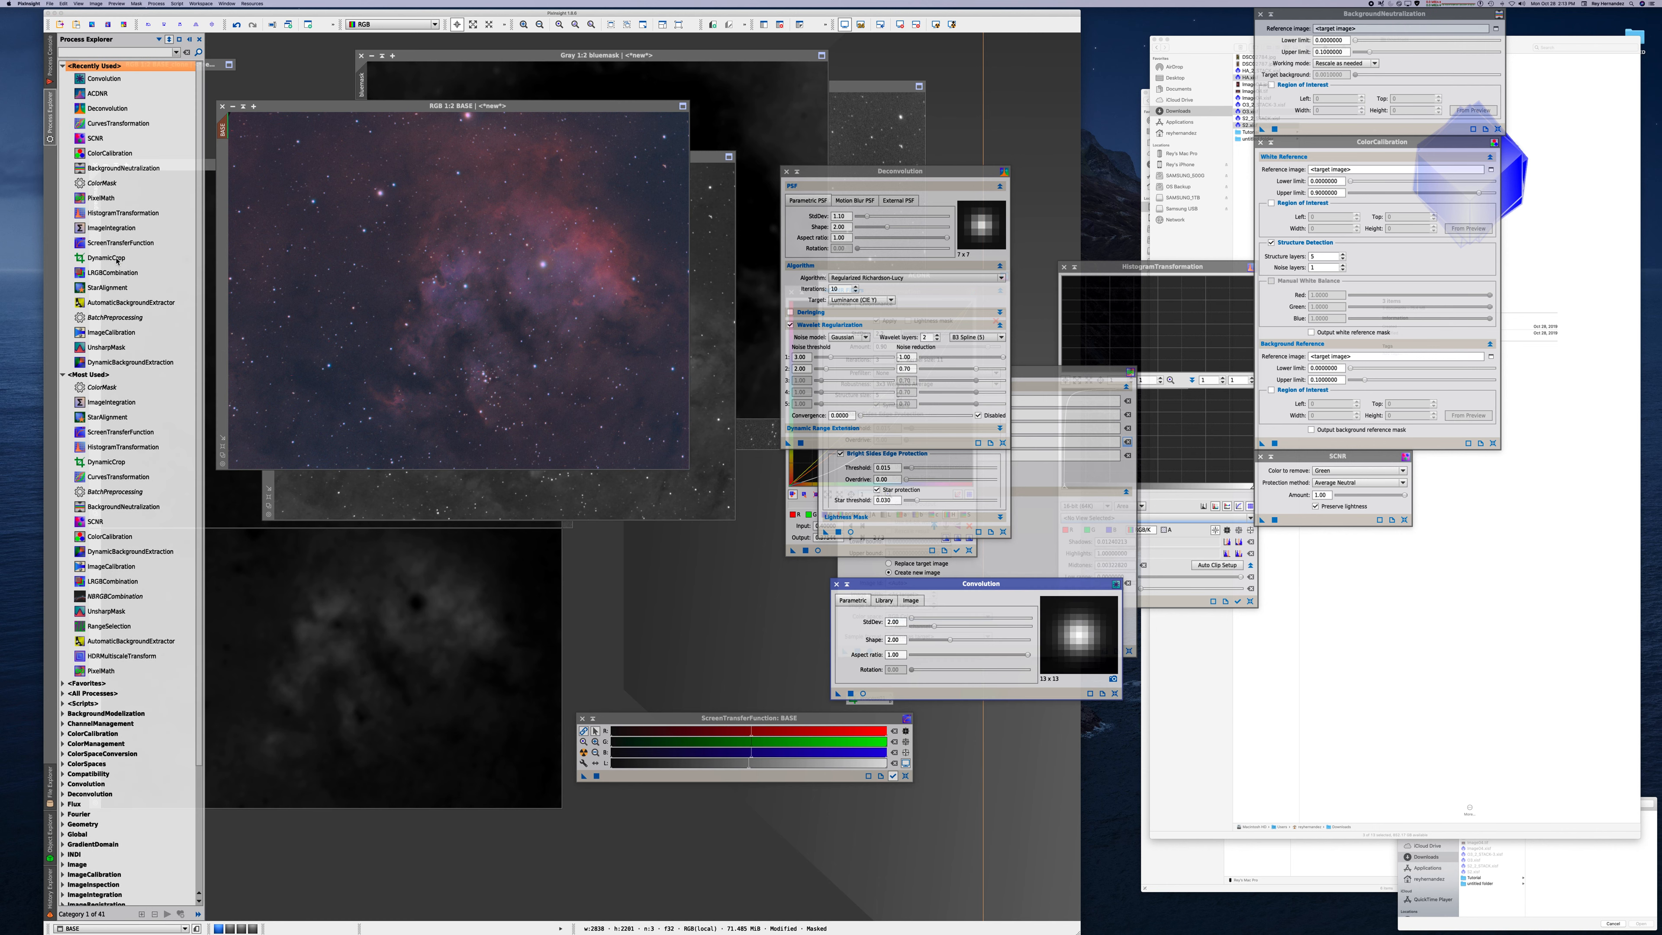
left_click_drag(945, 584, 870, 260)
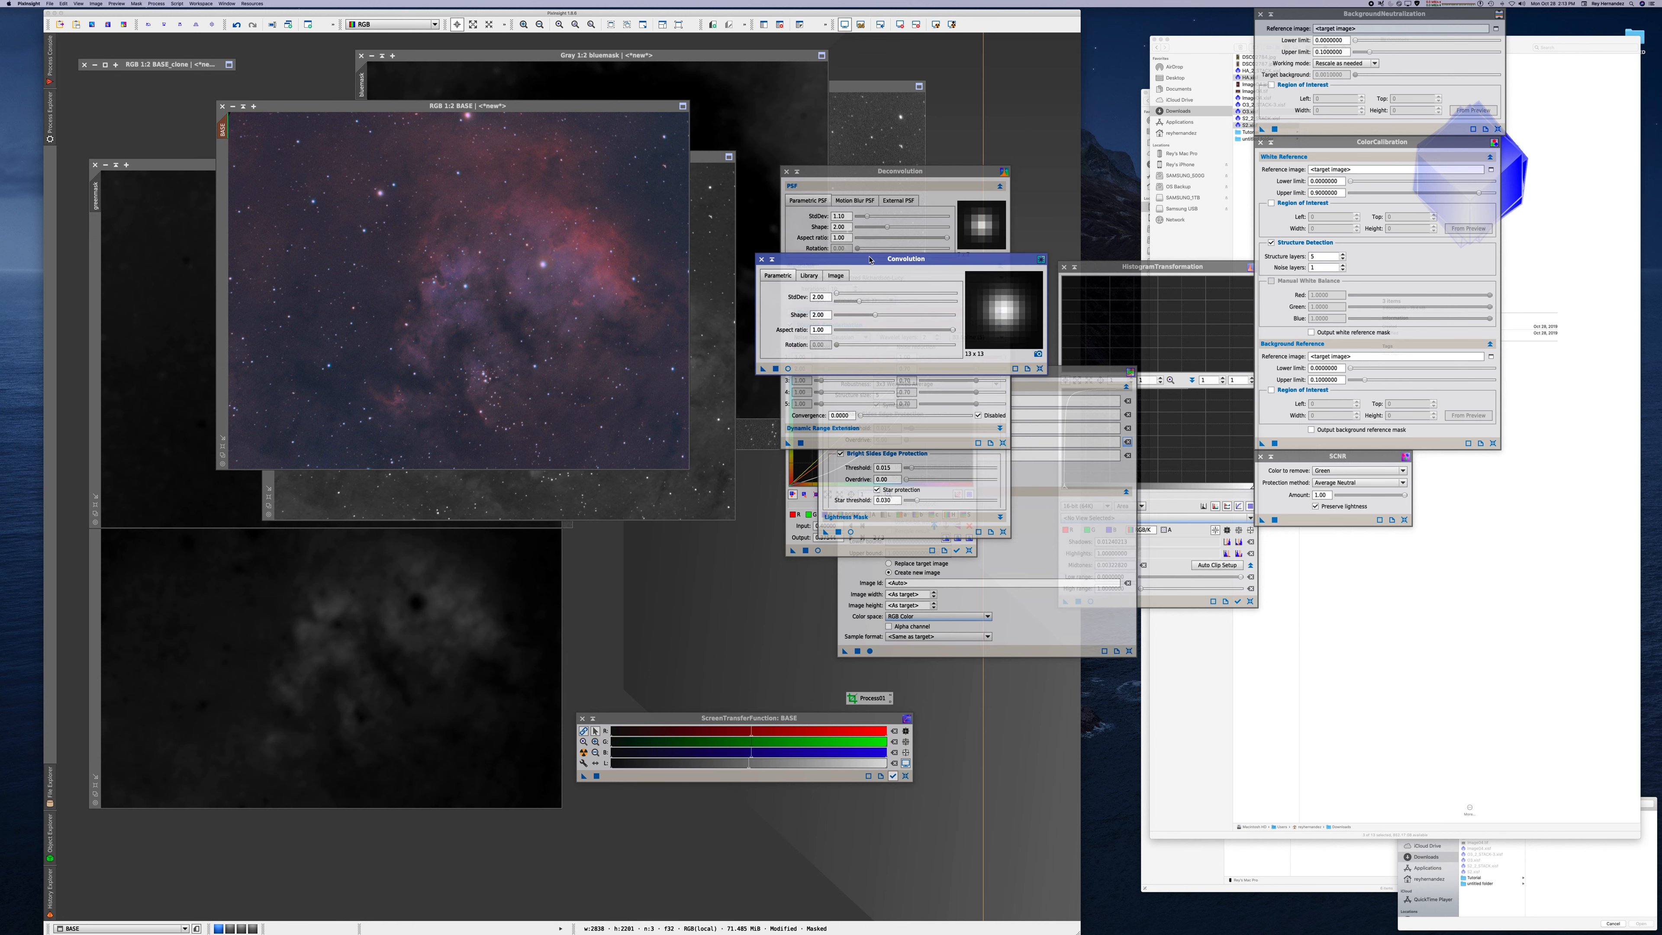
- Preview Convolution on BASE in real time, disable the image's mask, and close the preview
left_click(796, 368)
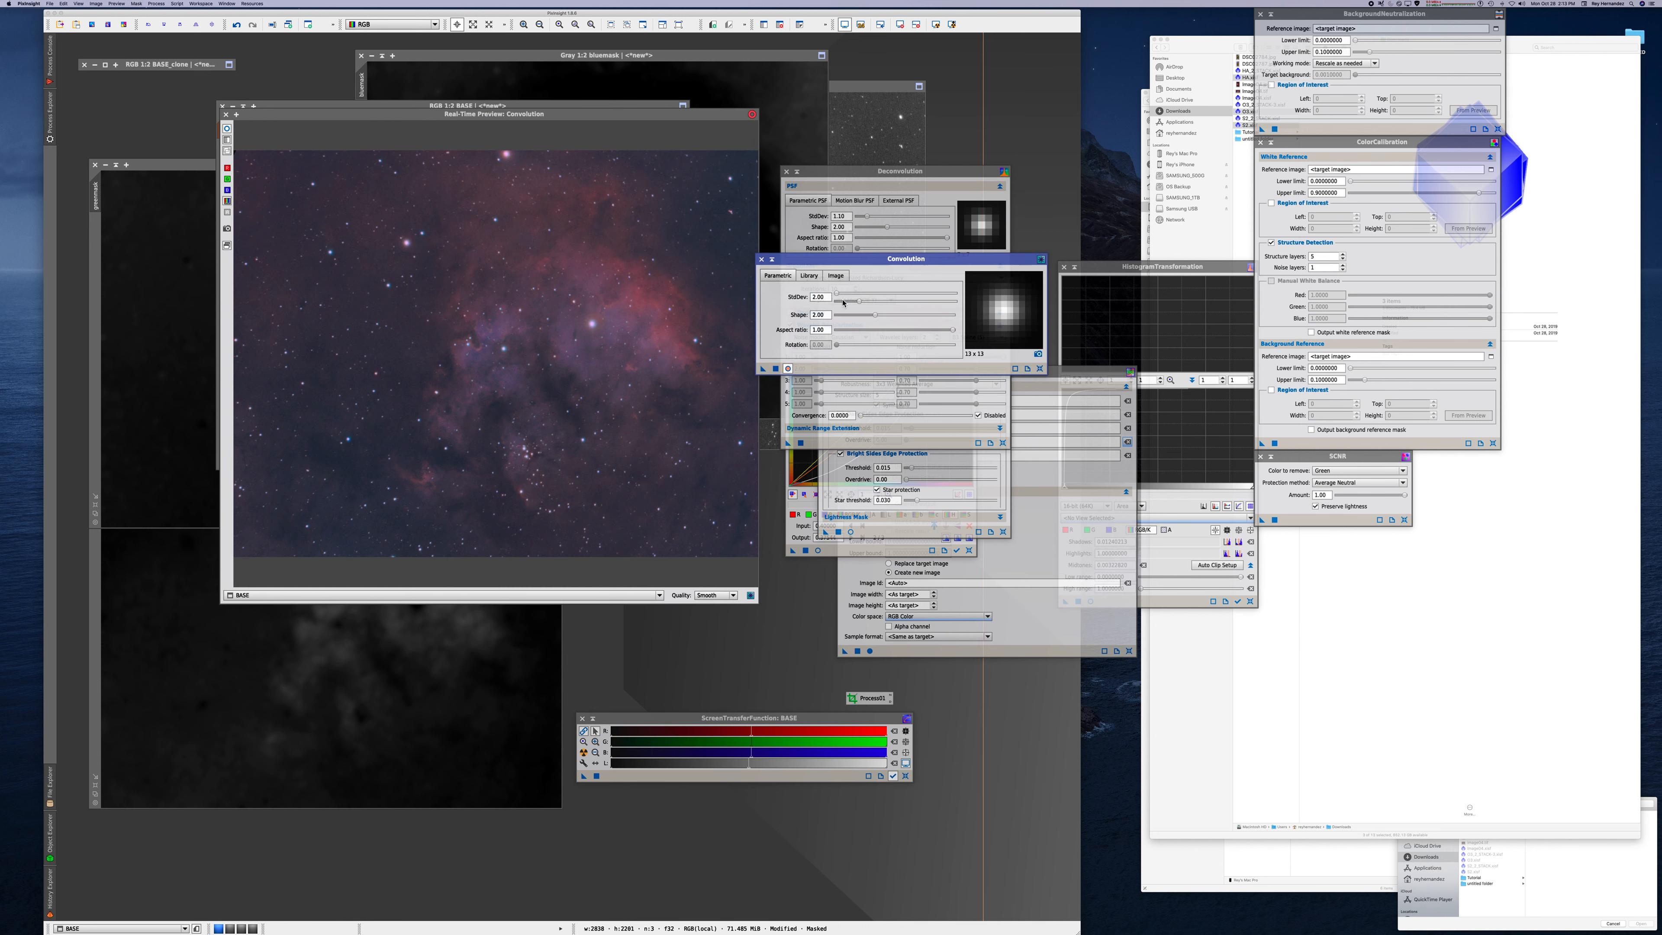
left_click(142, 9)
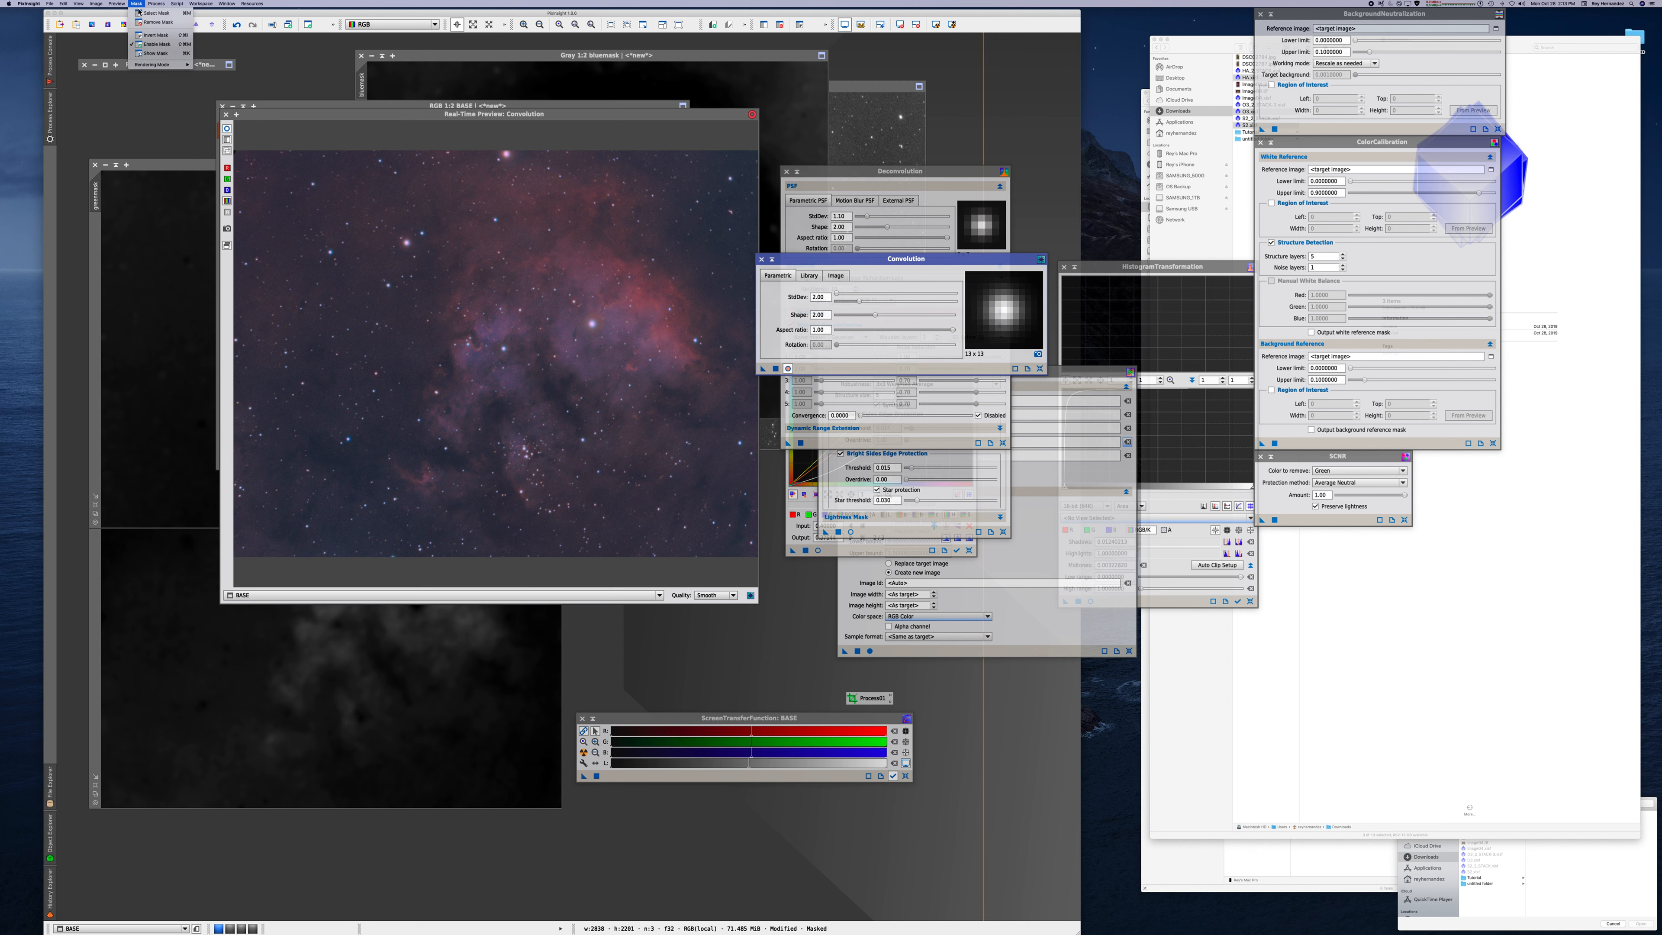
left_click(150, 39)
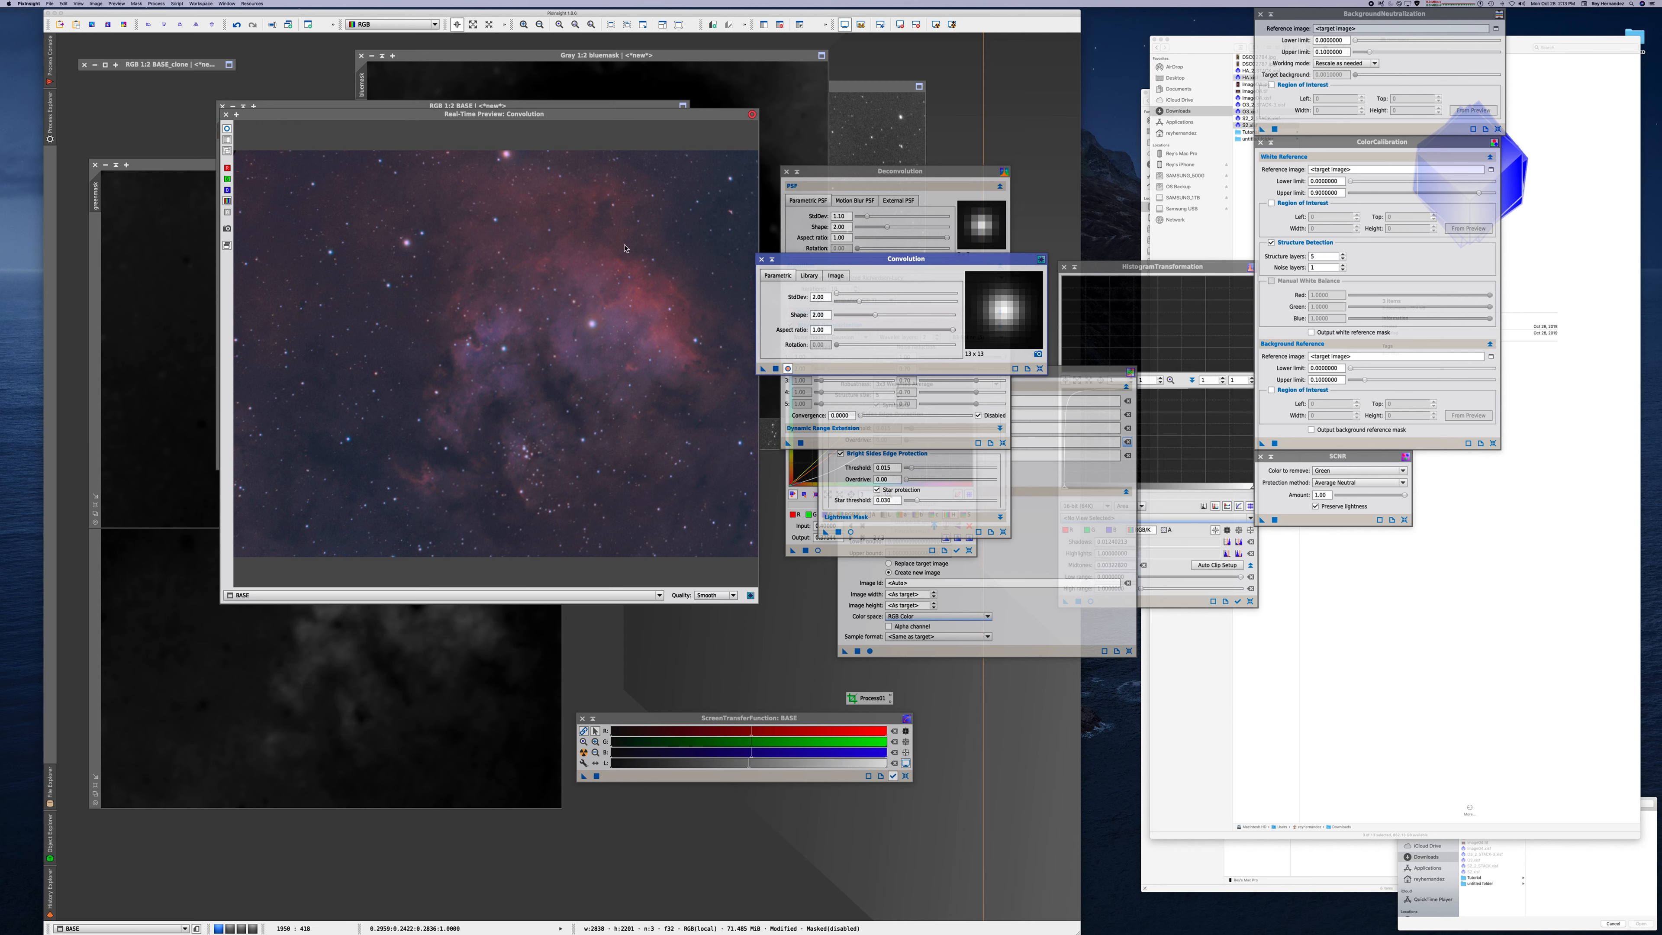
left_click_drag(847, 261, 892, 277)
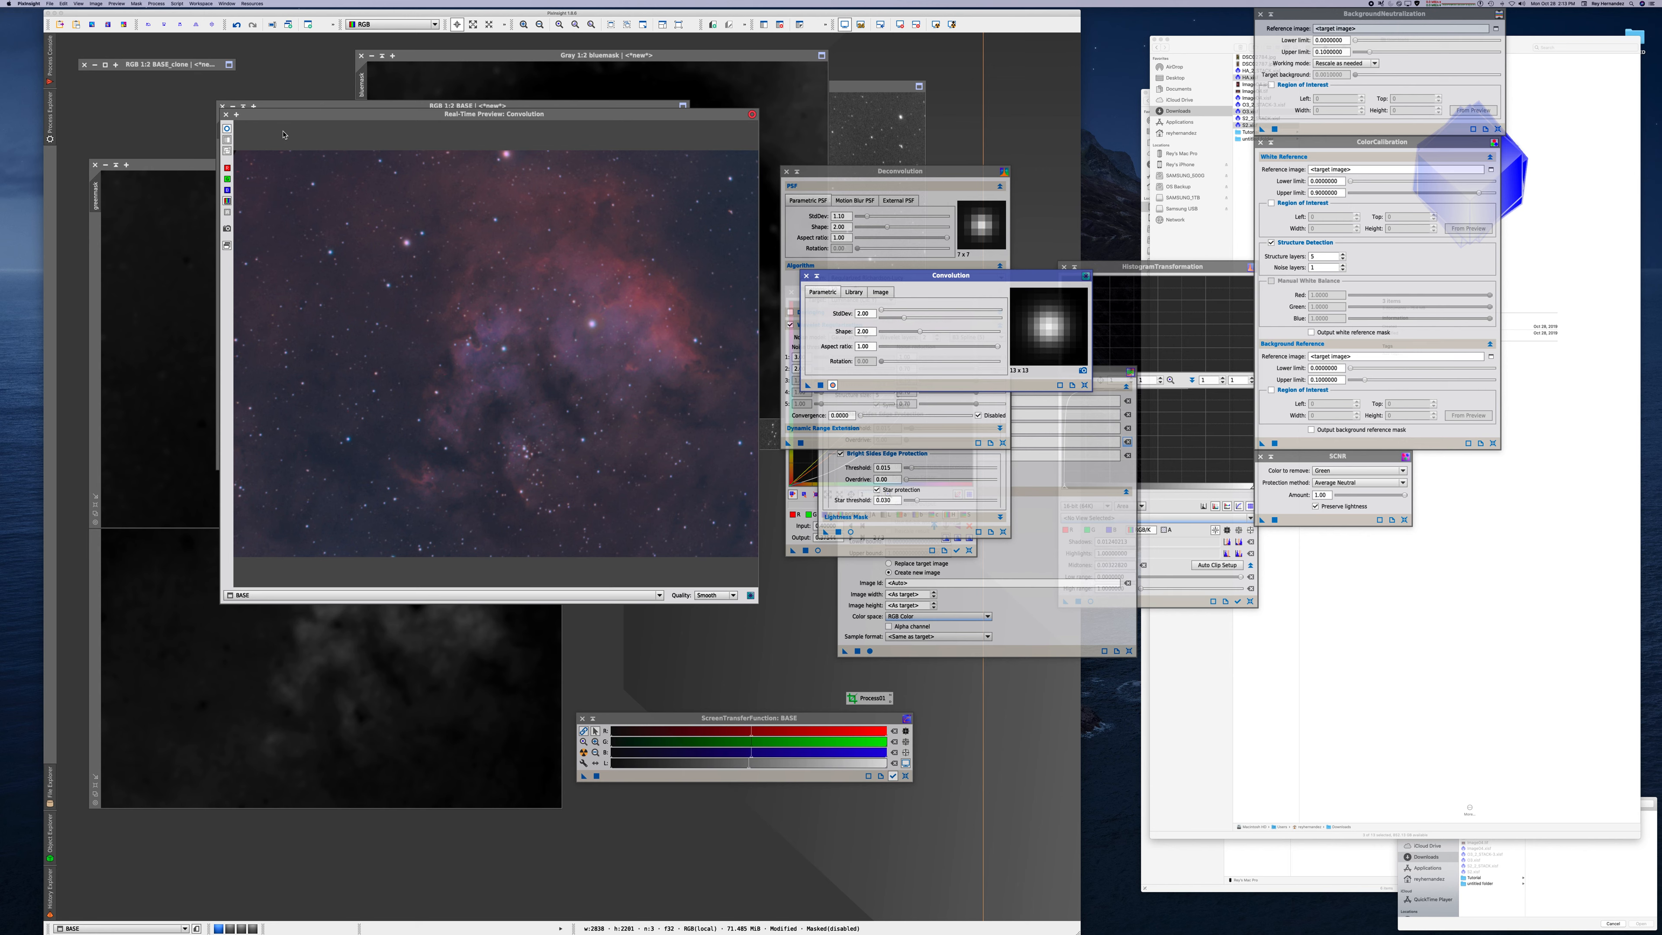
left_click(227, 114)
left_click(157, 4)
left_click(495, 114)
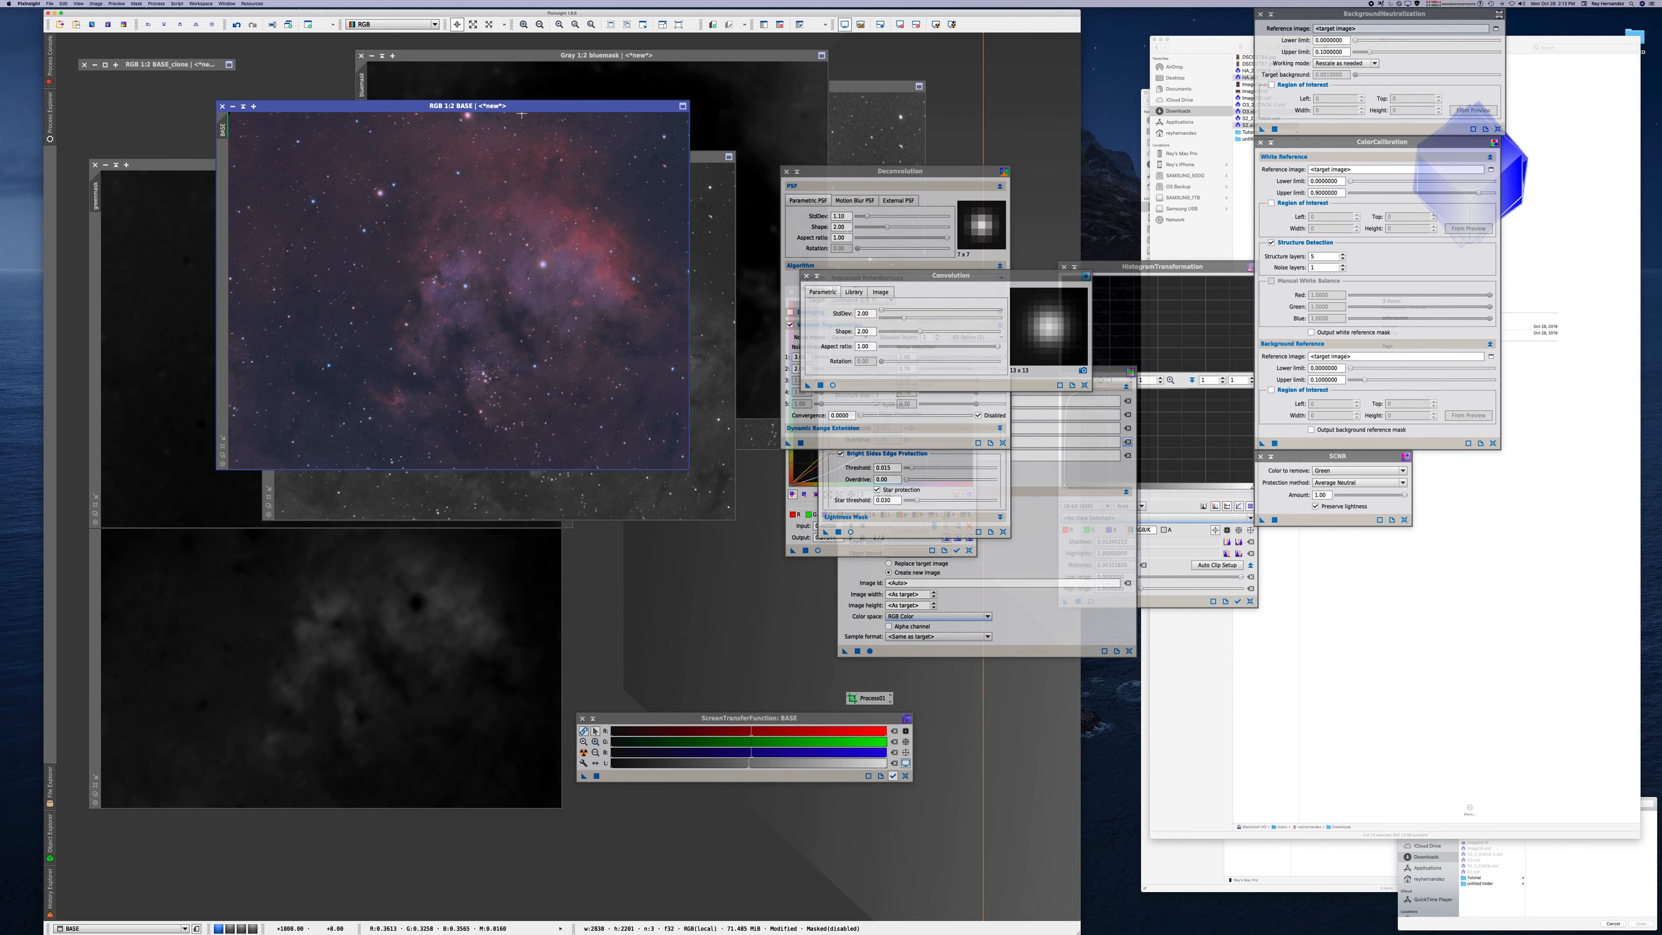
- Preview Convolution on BASE in real time, adjust StdDev to 15.0, close the preview, and apply the blur to BASE
left_click(832, 386)
left_click(833, 386)
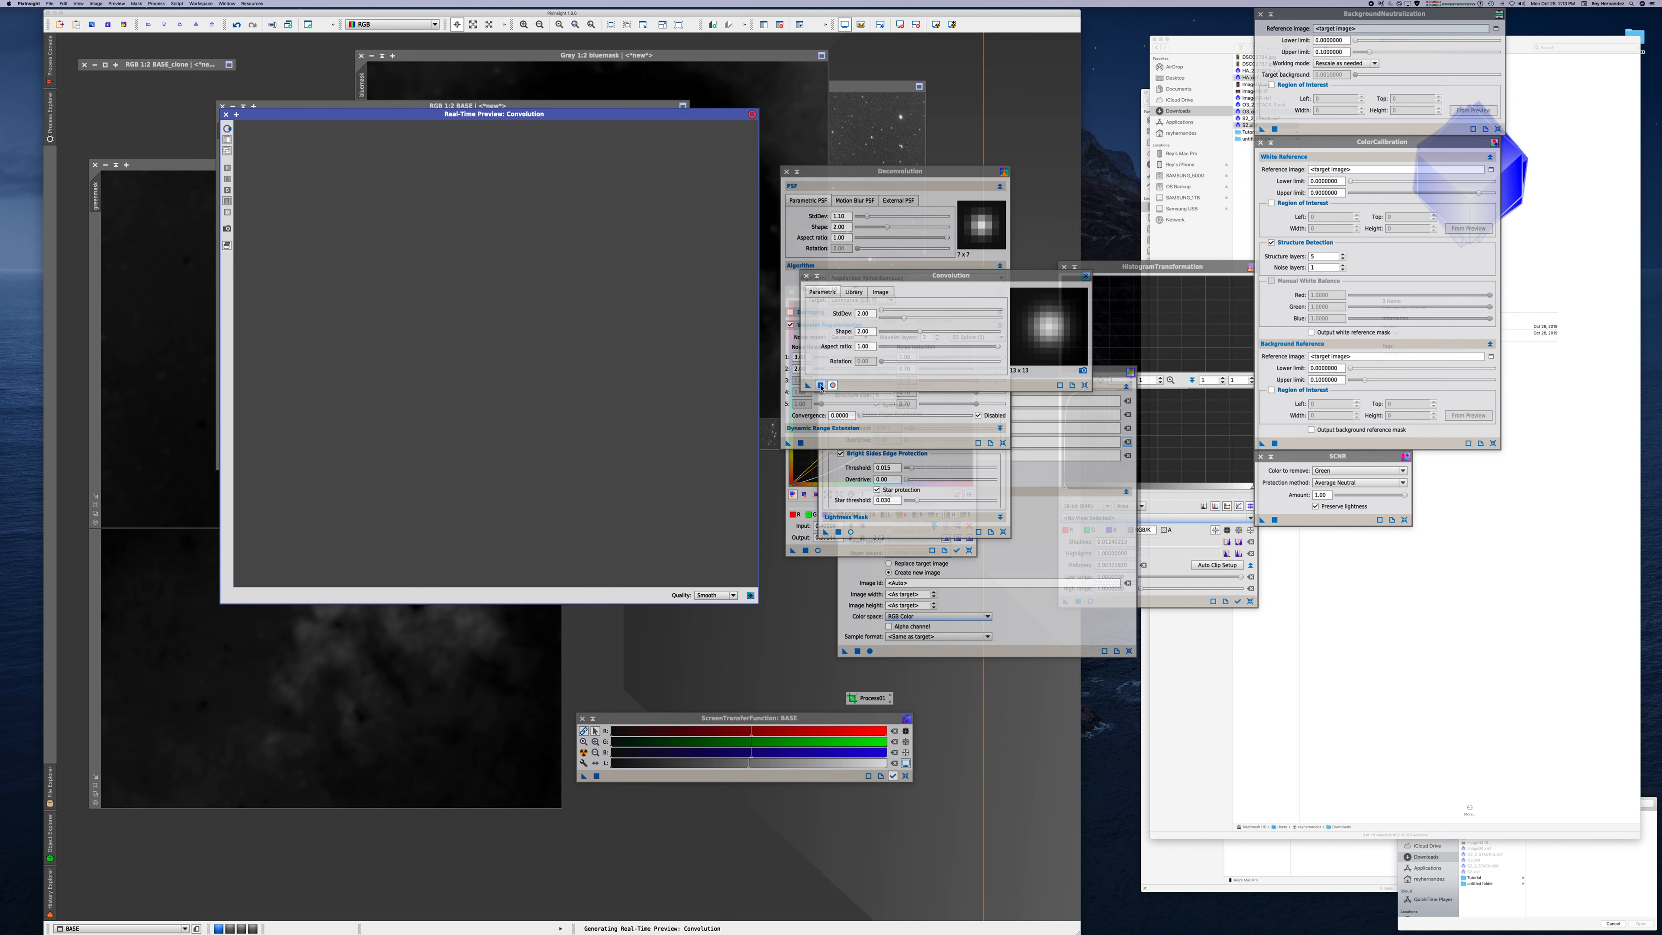
mouse_move(882, 309)
left_mouse_down()
mouse_move(897, 310)
mouse_move(881, 310)
left_mouse_up()
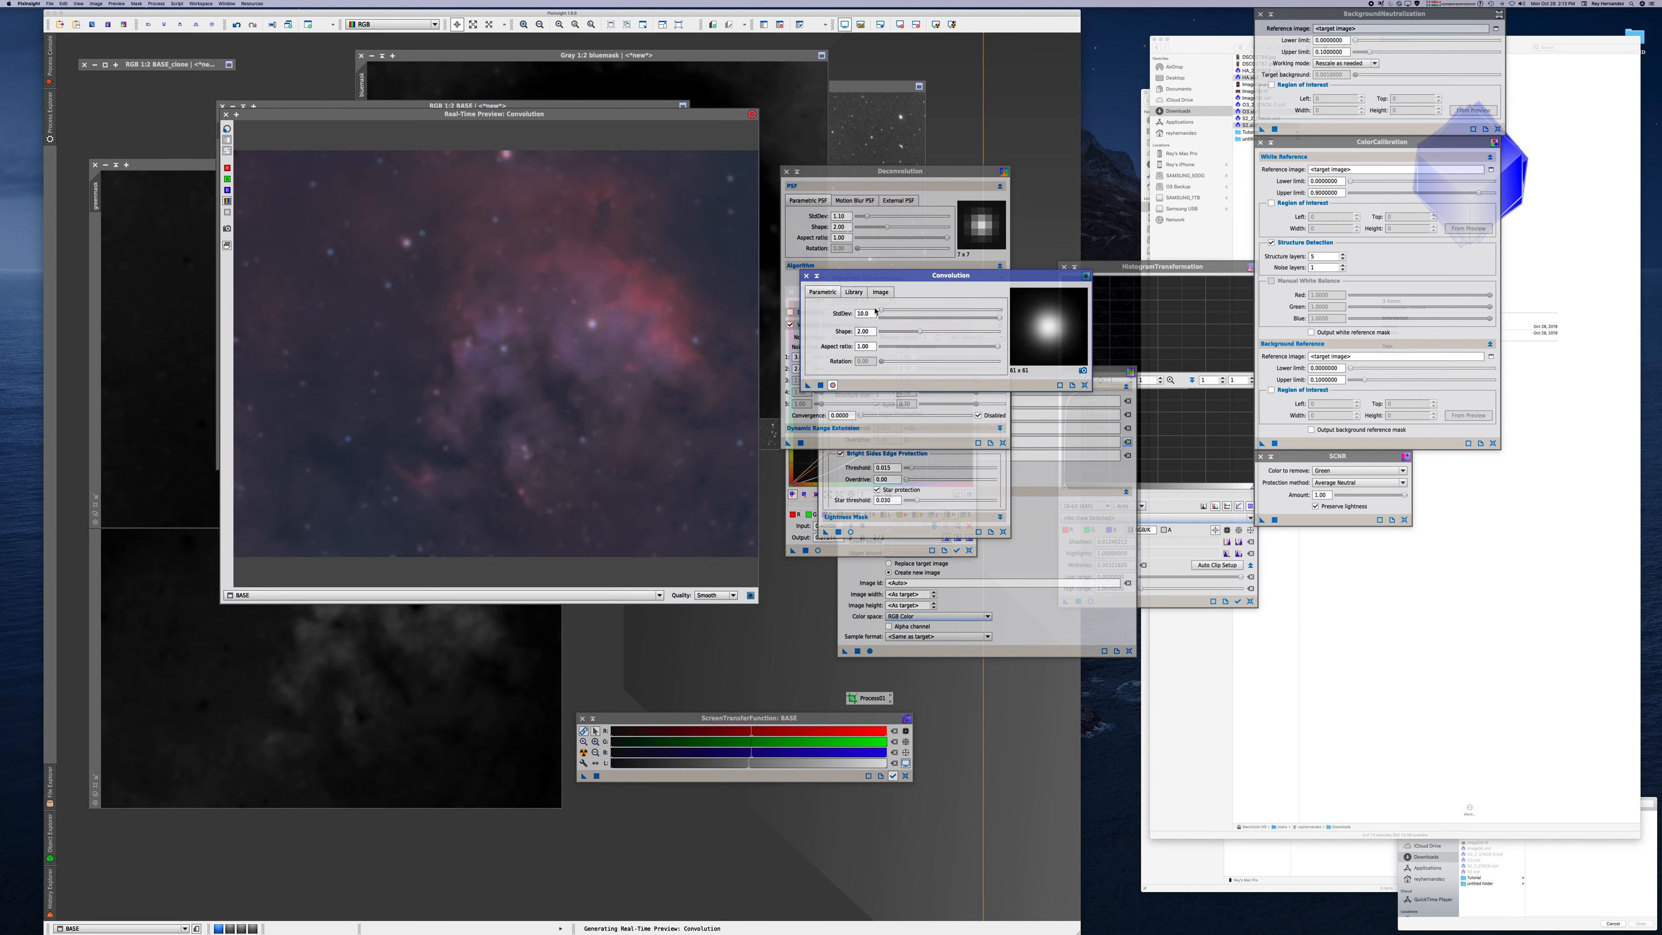
mouse_move(1000, 320)
left_mouse_down()
mouse_move(932, 320)
mouse_move(975, 323)
left_mouse_up()
left_click(979, 322)
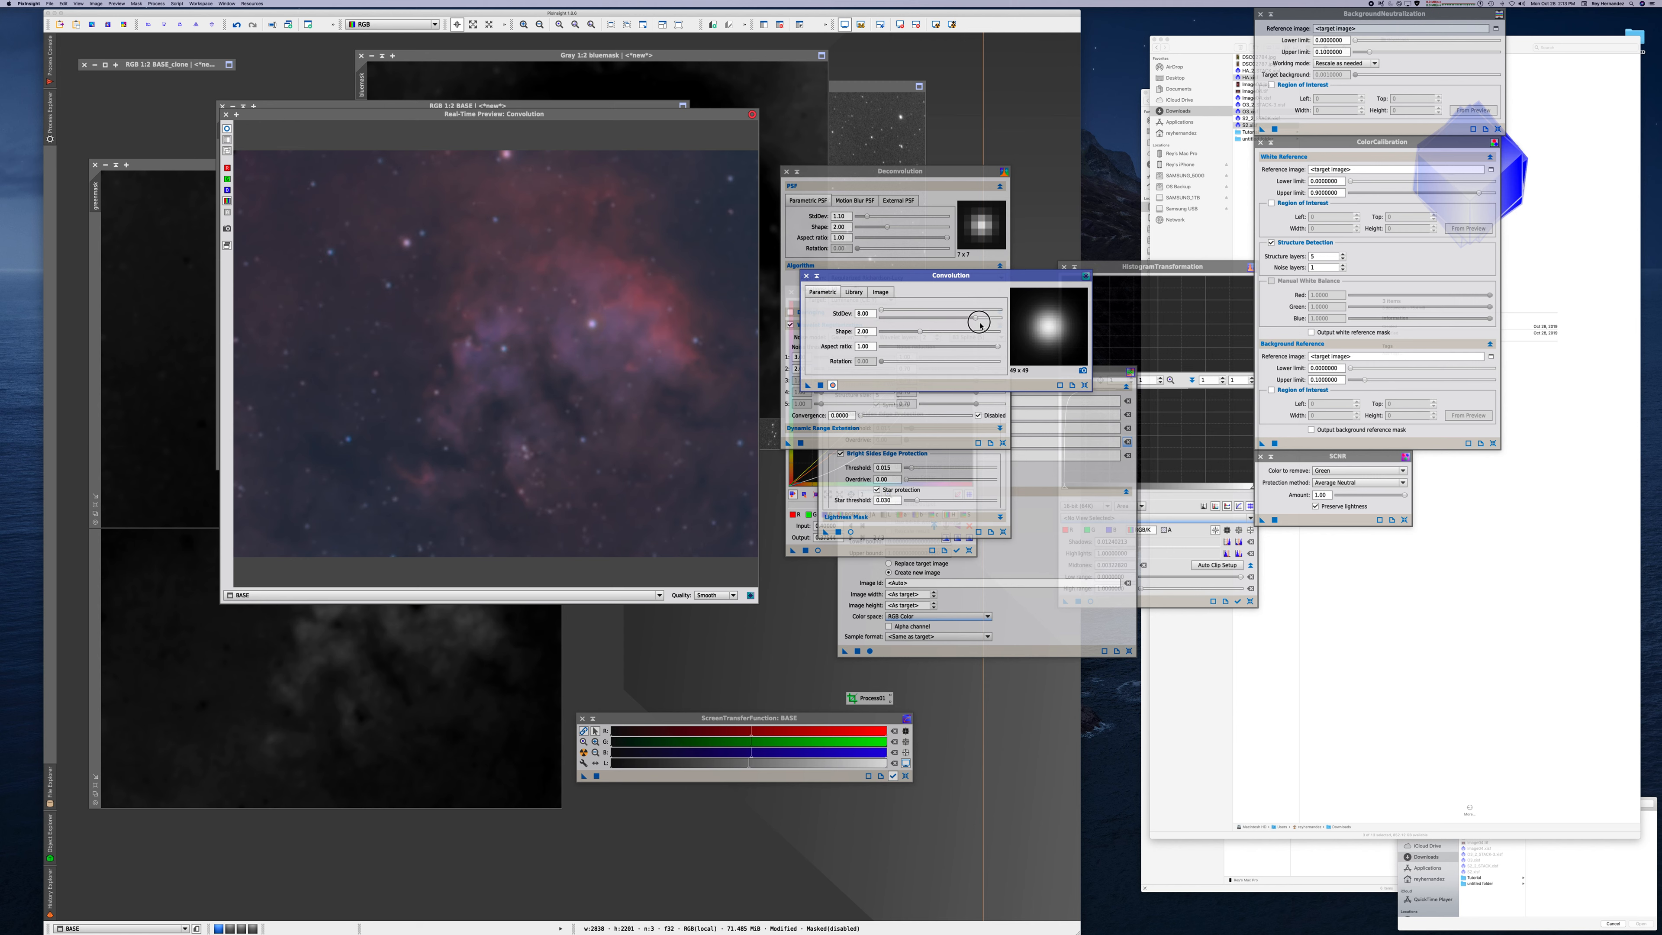
left_click_drag(979, 322, 1018, 322)
left_click_drag(889, 313, 889, 314)
left_click_drag(888, 314, 885, 314)
left_click(226, 115)
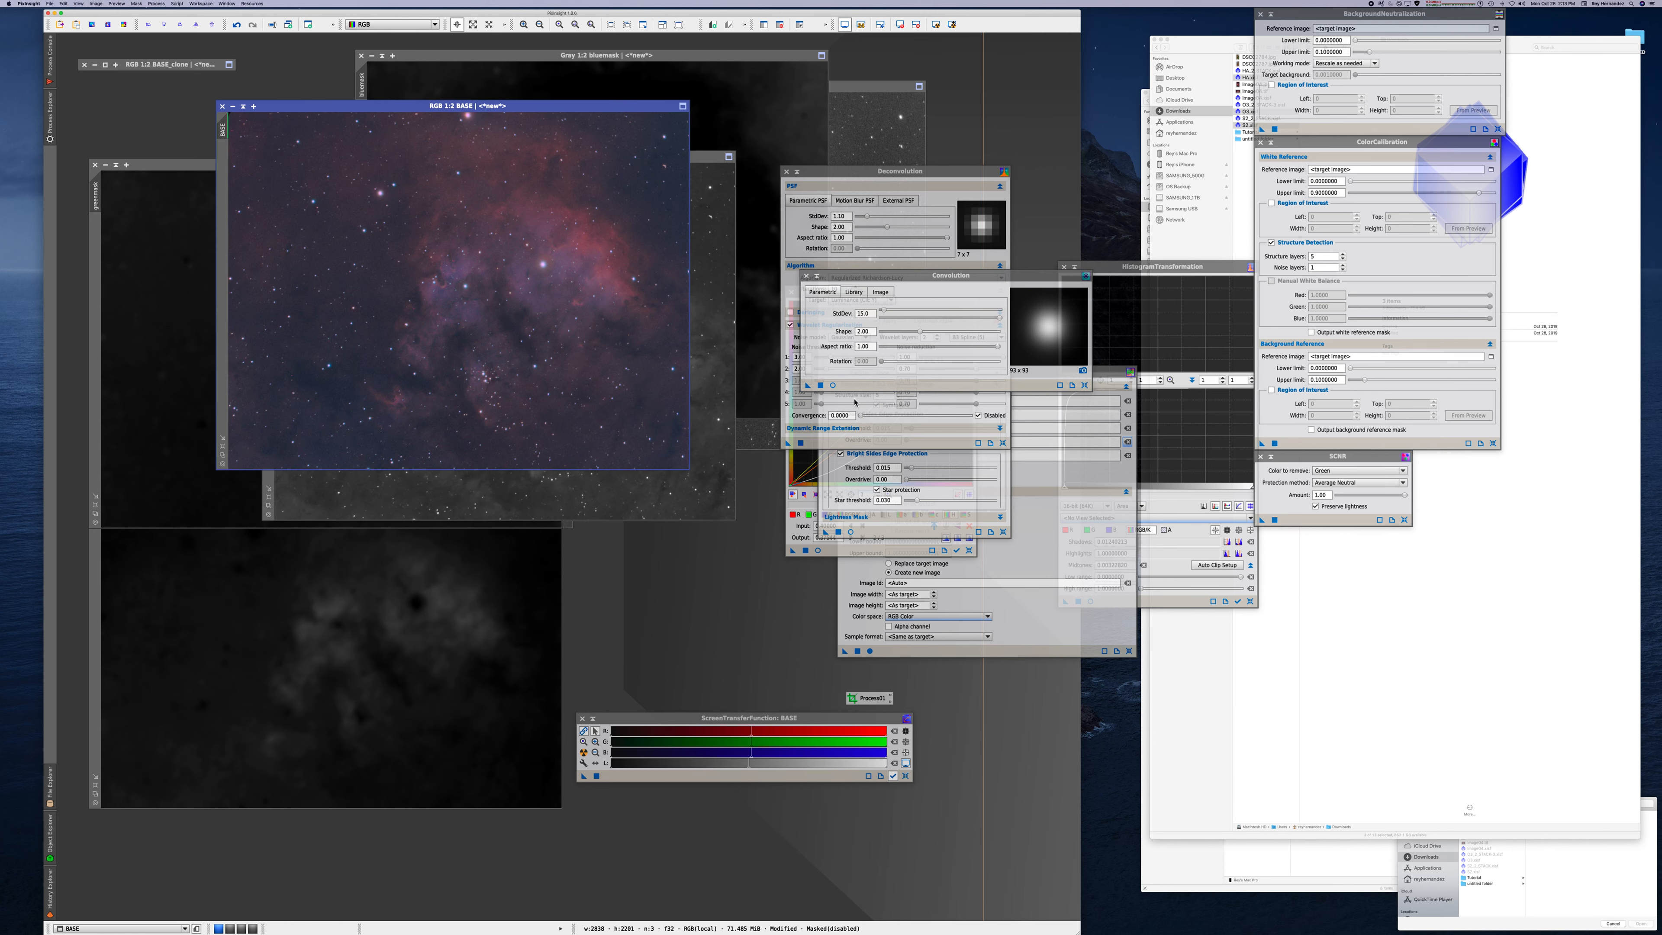
left_click(822, 386)
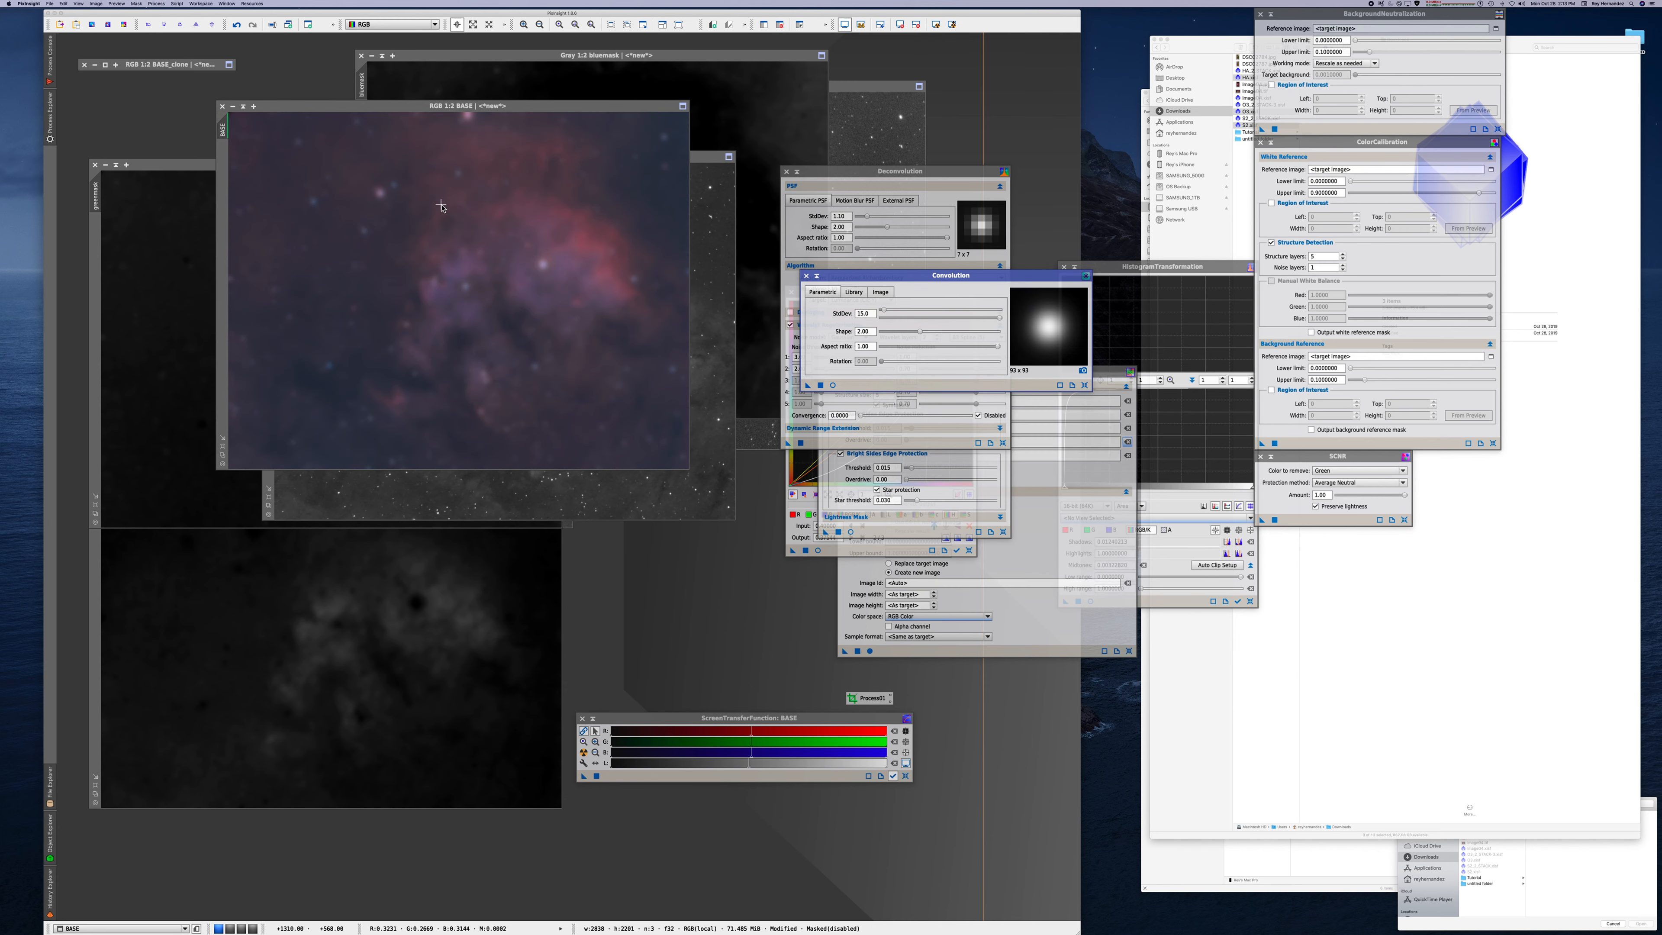
- Move the blurred BASE and HA image windows apart and open the LRGBCombination process beside them
mouse_move(534, 110)
left_mouse_down()
mouse_move(577, 162)
mouse_move(526, 102)
left_mouse_up()
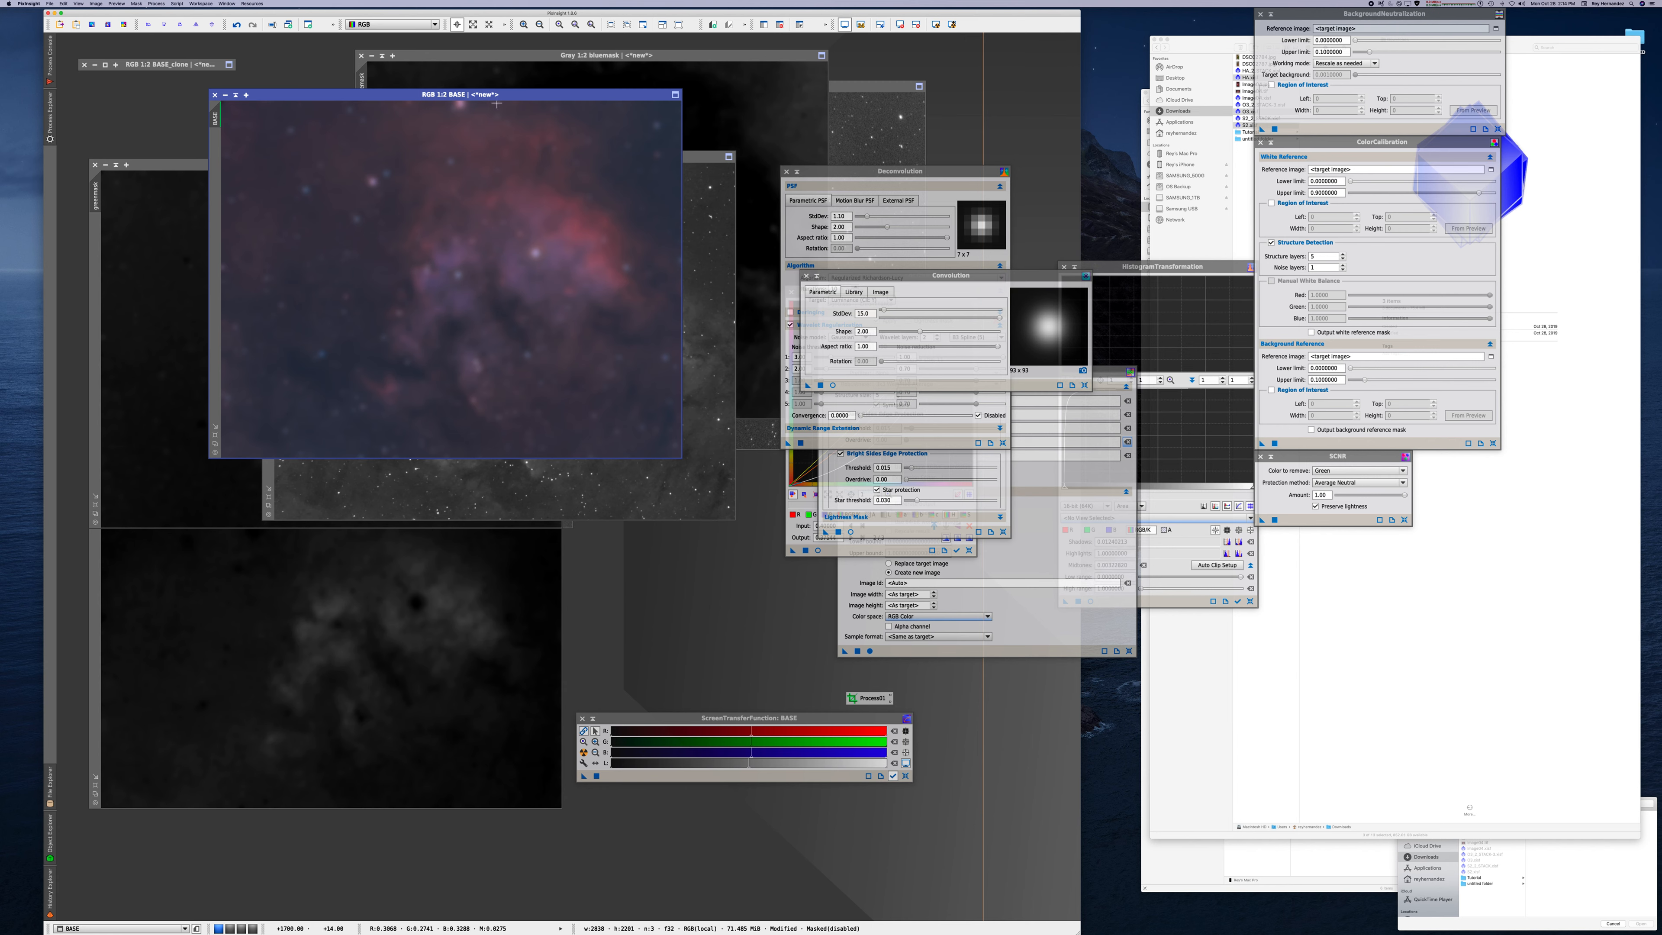
left_click_drag(699, 155, 569, 144)
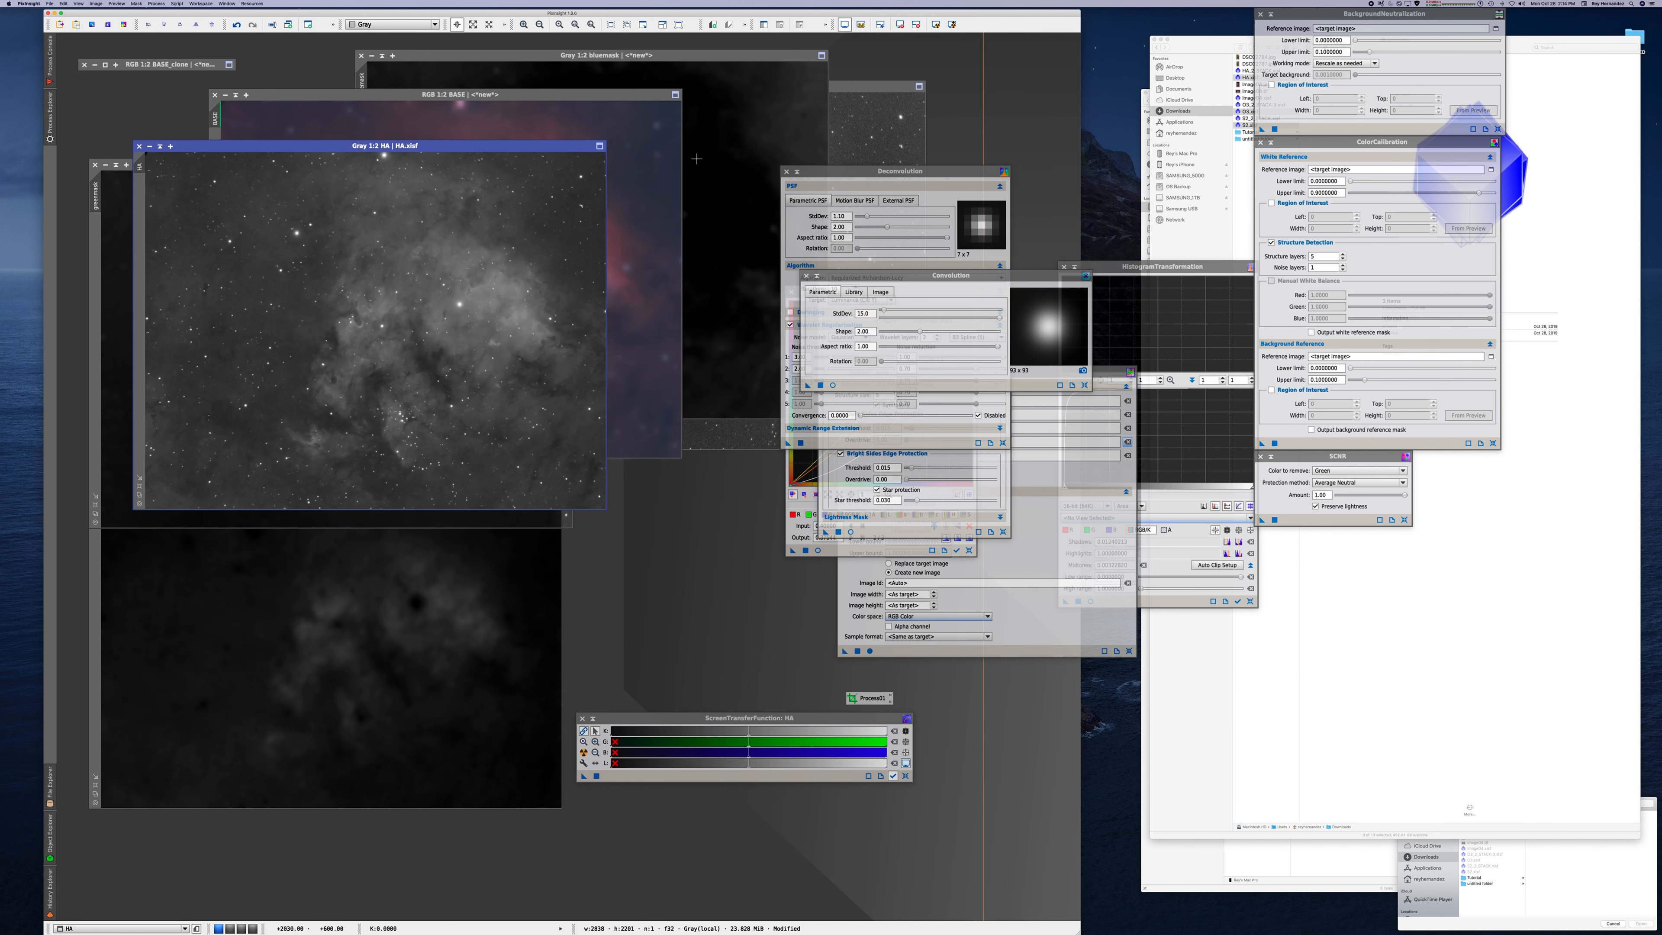
left_click(50, 118)
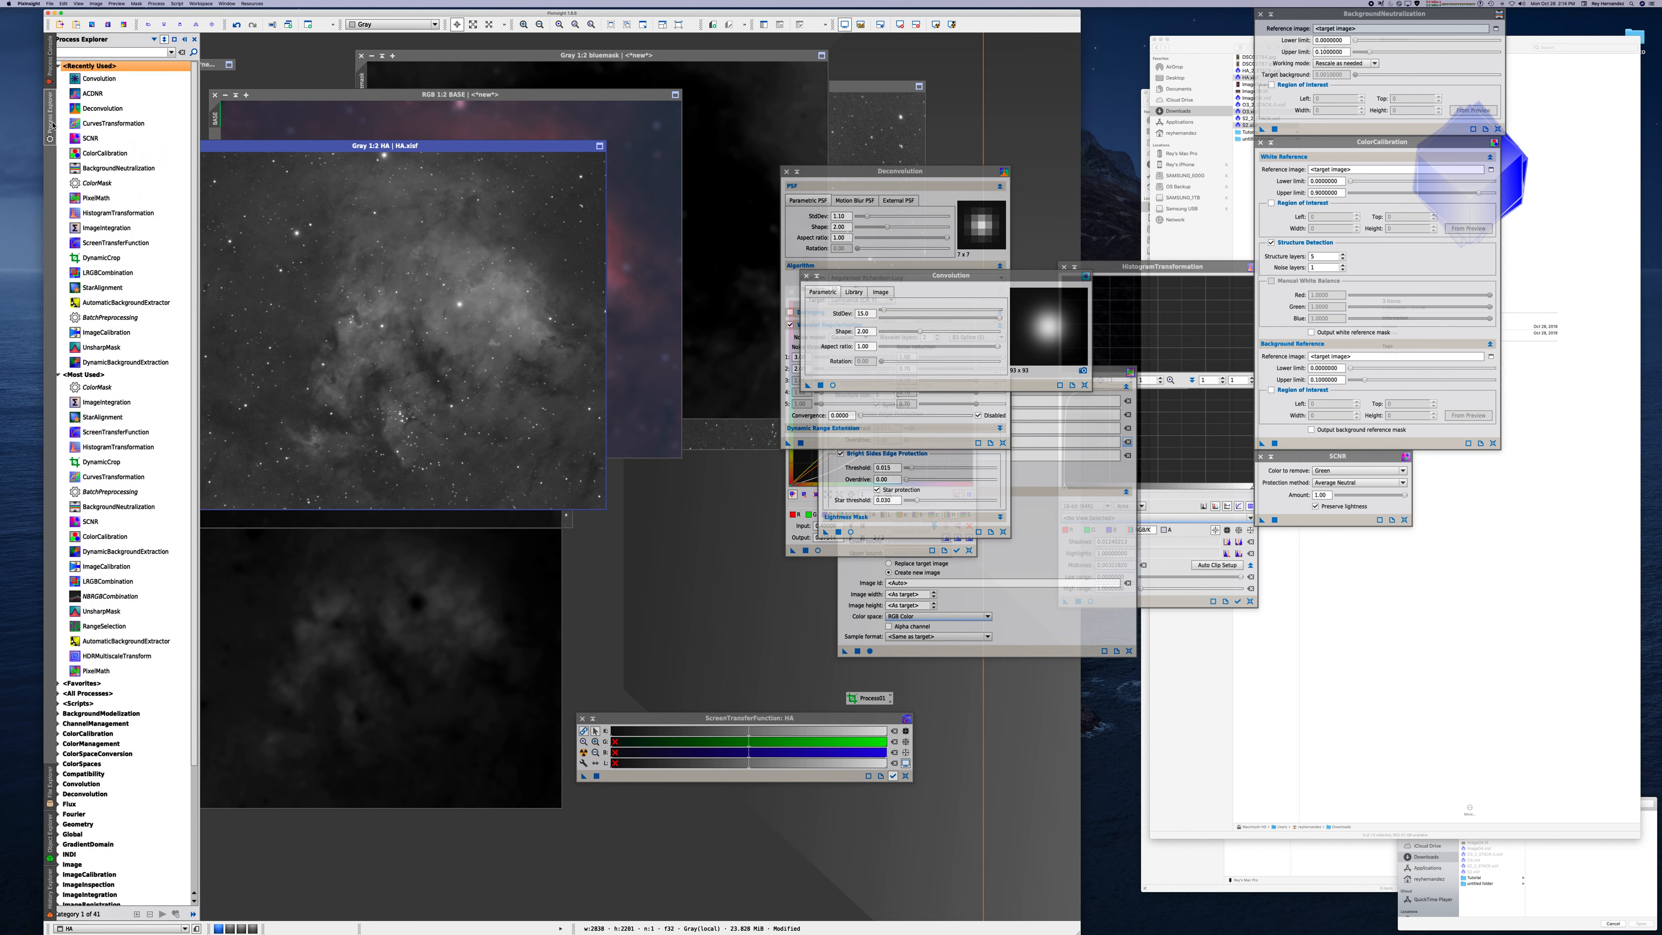
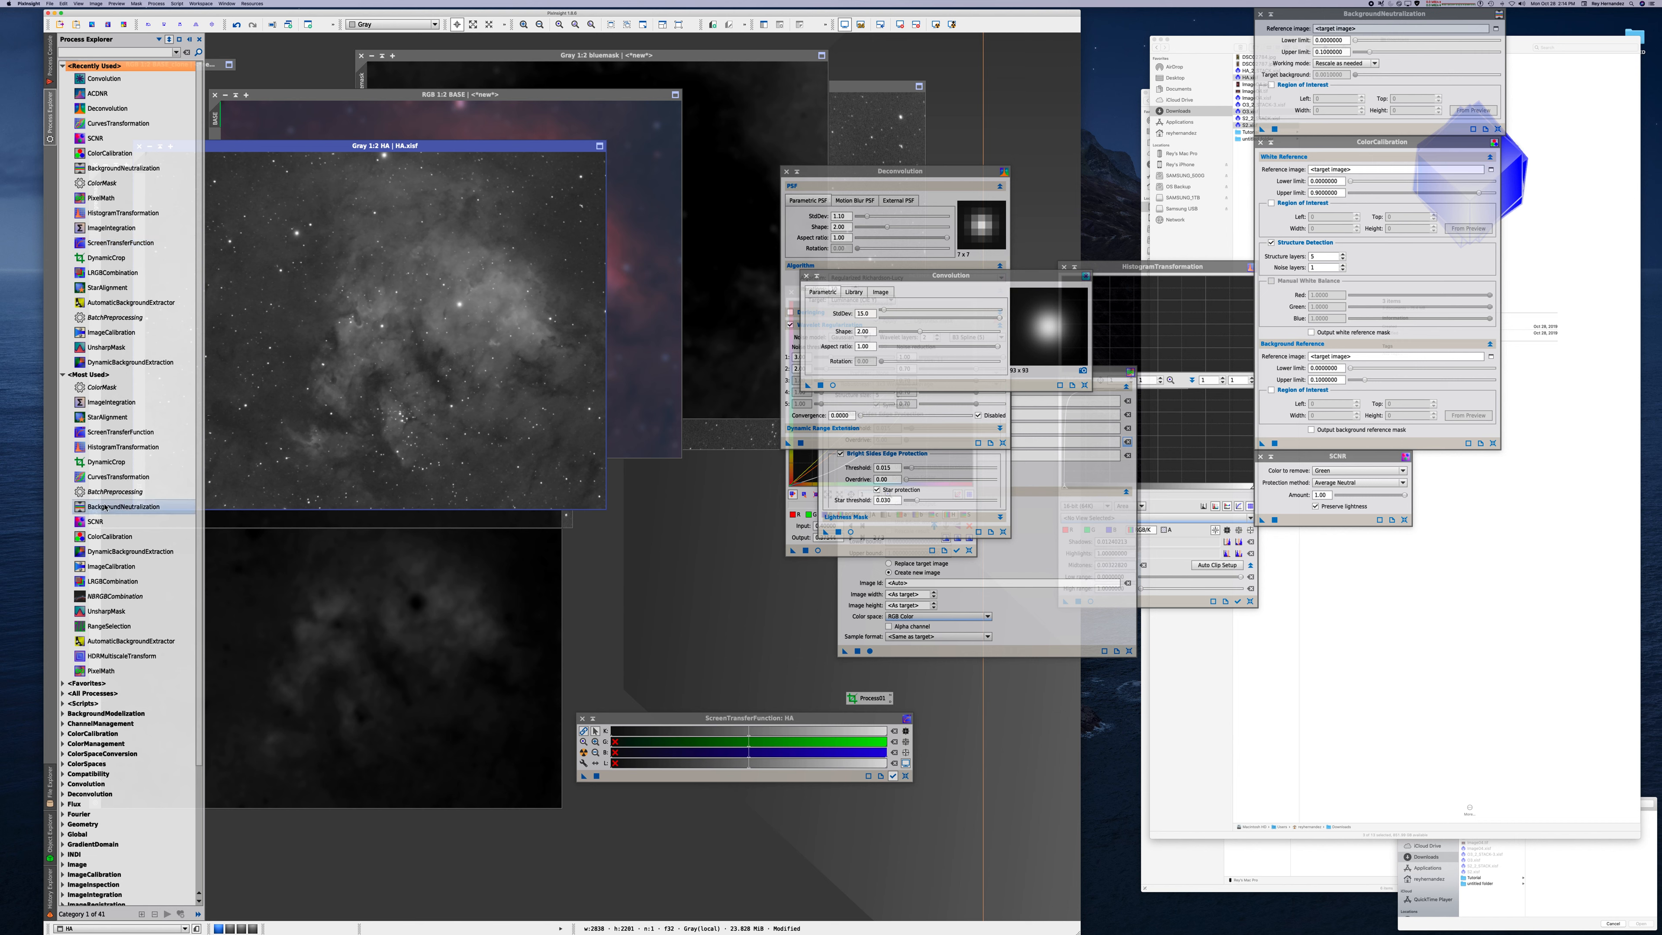
double_click(103, 580)
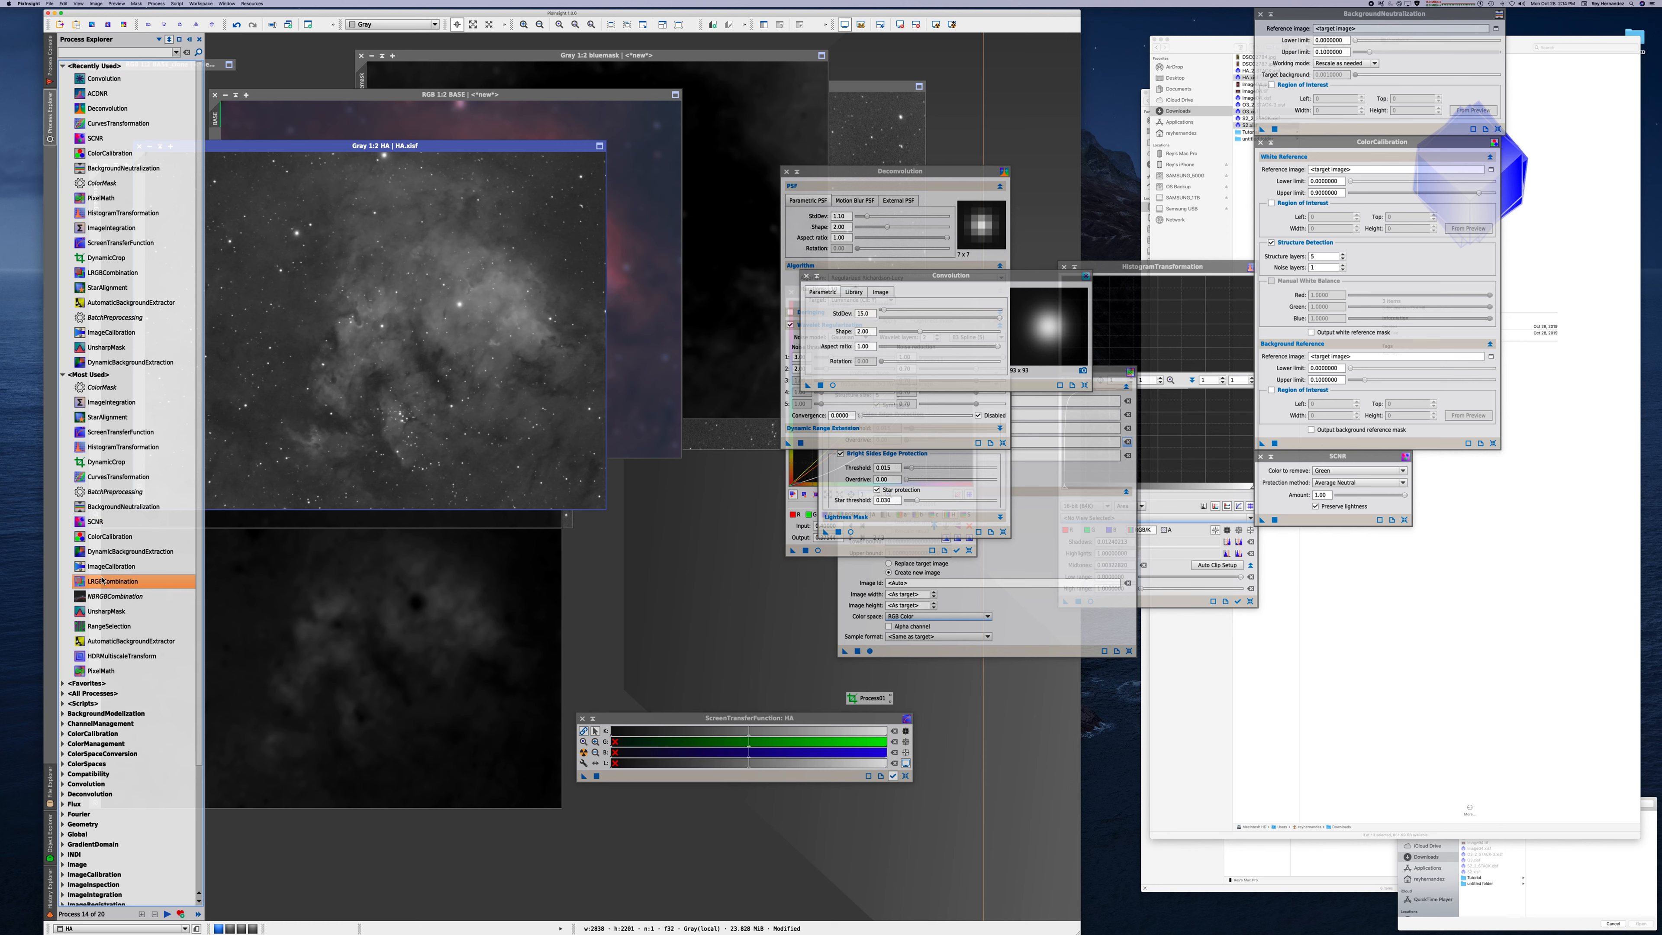
left_click_drag(987, 111, 784, 229)
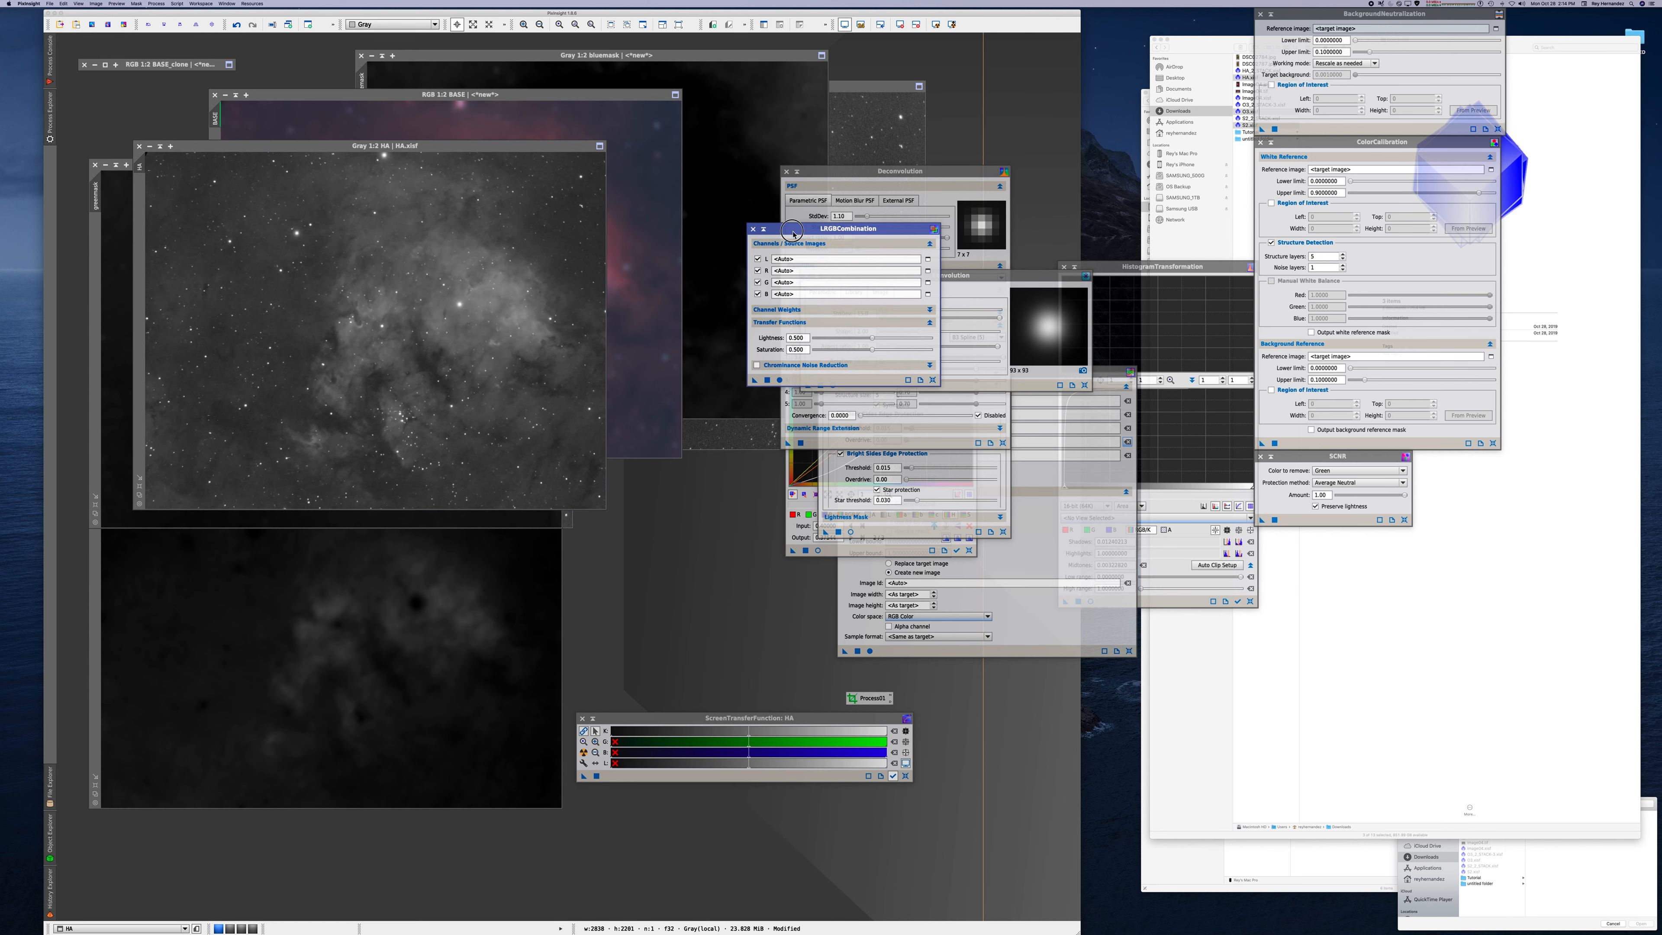
- For the BASE image, disable the R, G and B channels in LRGBCombination and choose HA as the L source
left_click(543, 105)
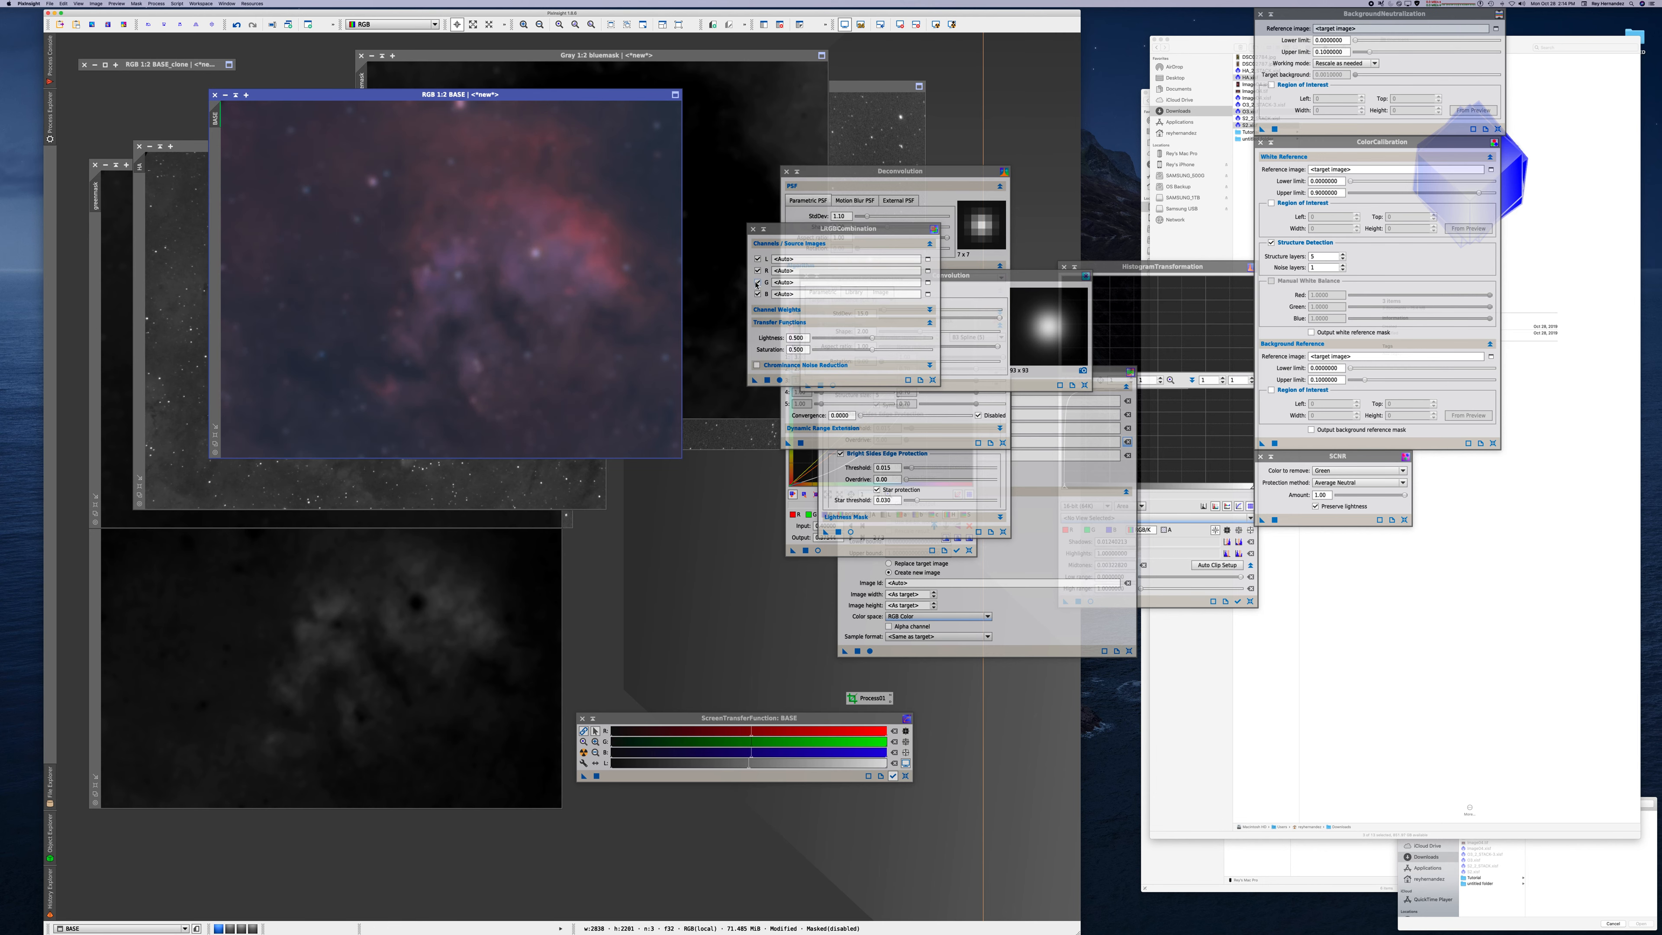
left_click(758, 295)
left_click(759, 283)
left_click(758, 271)
left_click(927, 260)
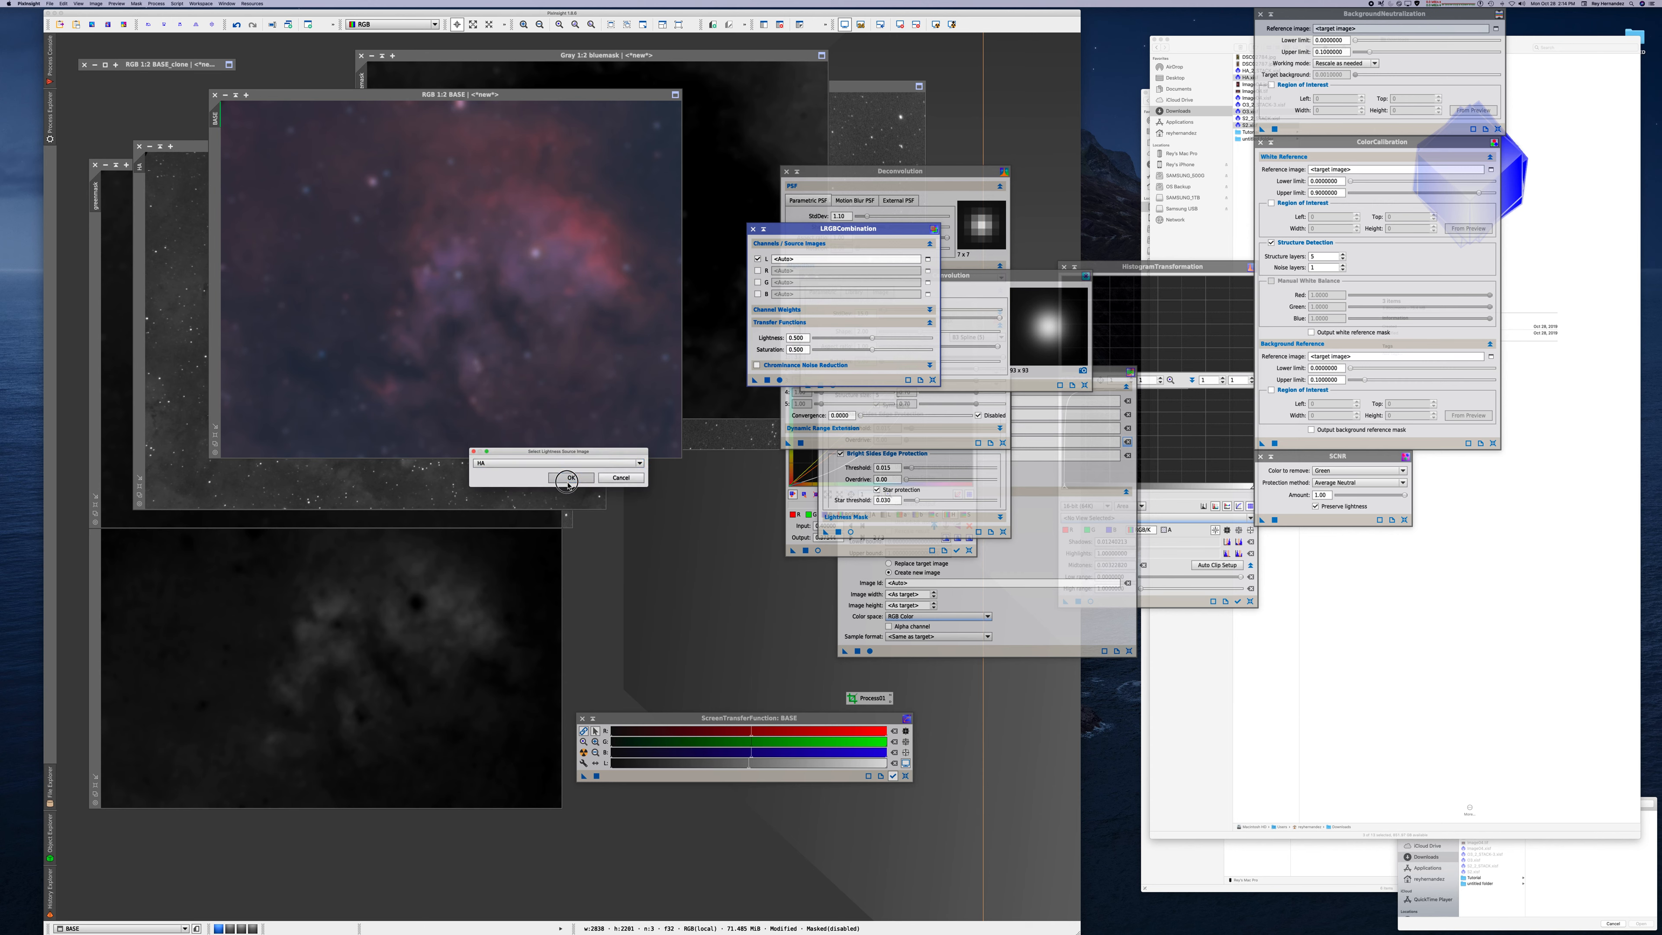
left_click(570, 477)
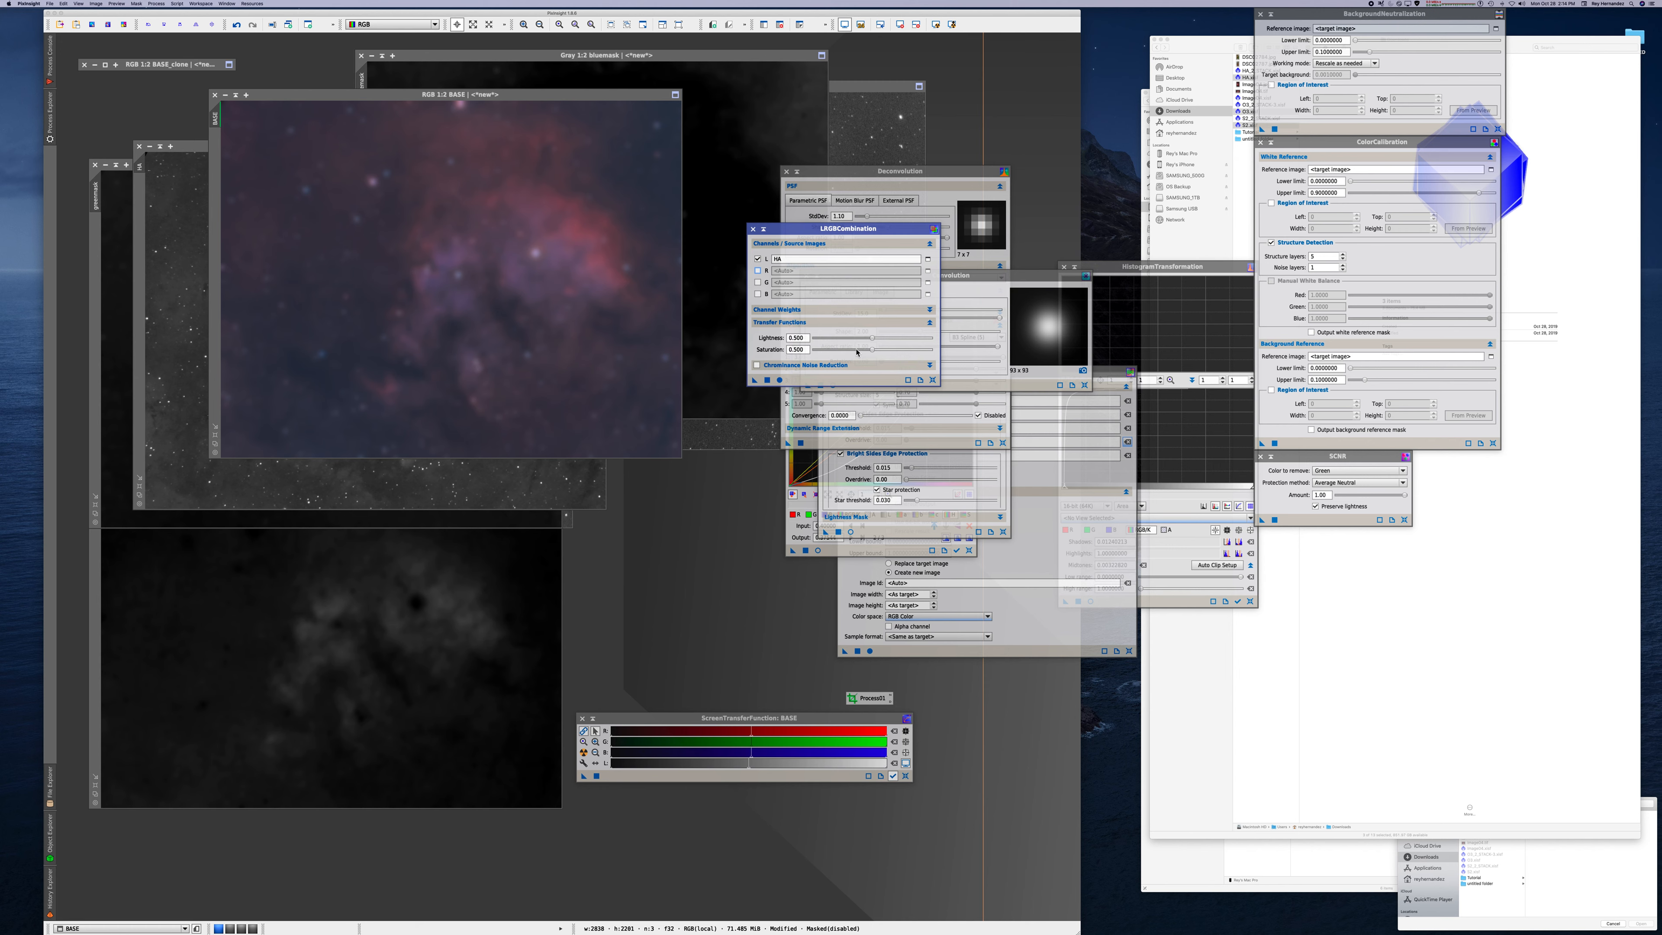
- Try LRGBCombination on BASE with lightness 0.450 and saturation 0.350, and undo the result
mouse_move(872, 339)
left_mouse_down()
mouse_move(836, 338)
mouse_move(909, 338)
mouse_move(828, 352)
mouse_move(913, 357)
mouse_move(837, 357)
mouse_move(853, 358)
left_mouse_up()
left_click(767, 383)
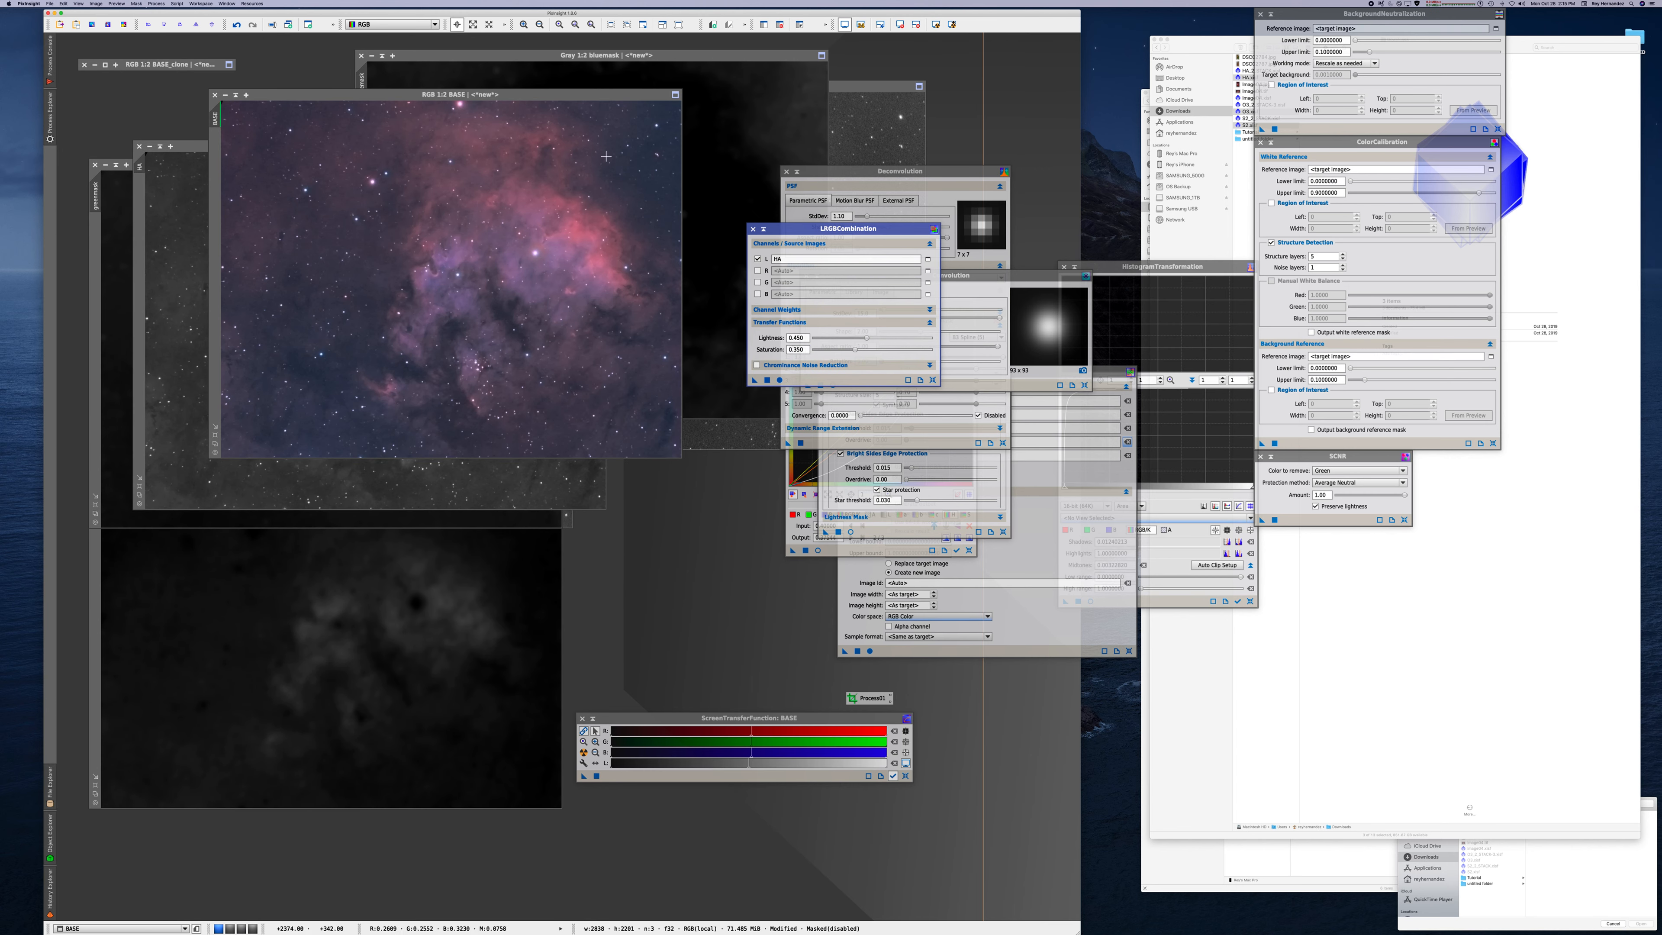
left_click_drag(562, 95, 571, 212)
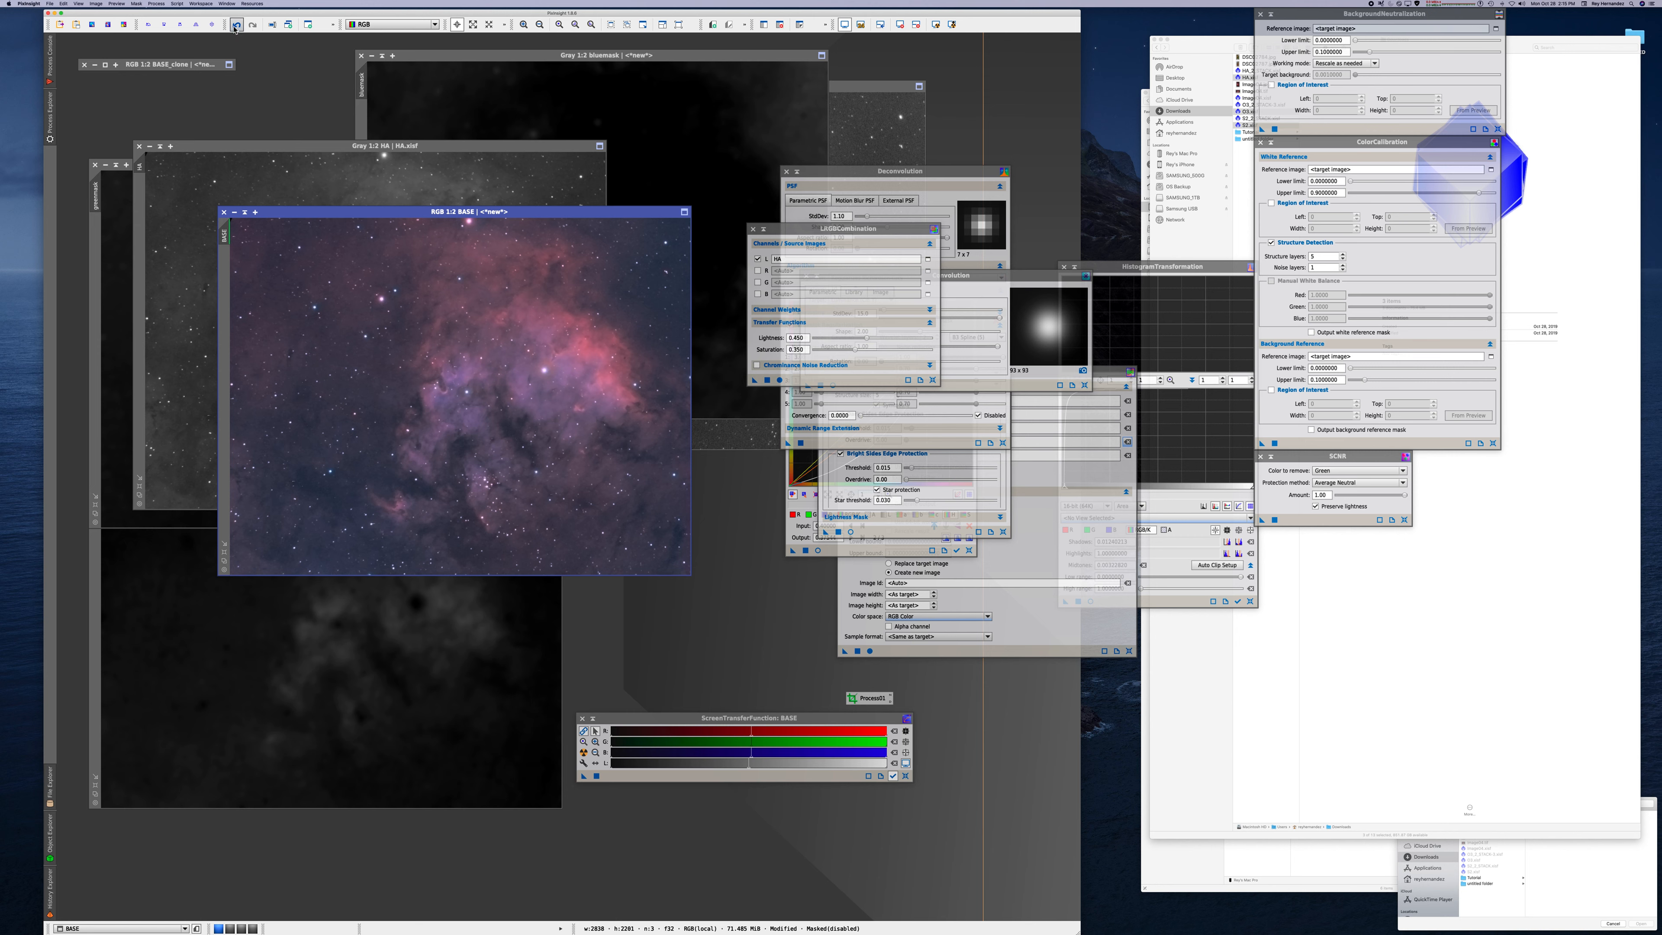
left_click(236, 27)
- Try LRGBCombination on BASE again with saturation 0.300, and undo it
left_click_drag(852, 351, 850, 352)
left_click(771, 379)
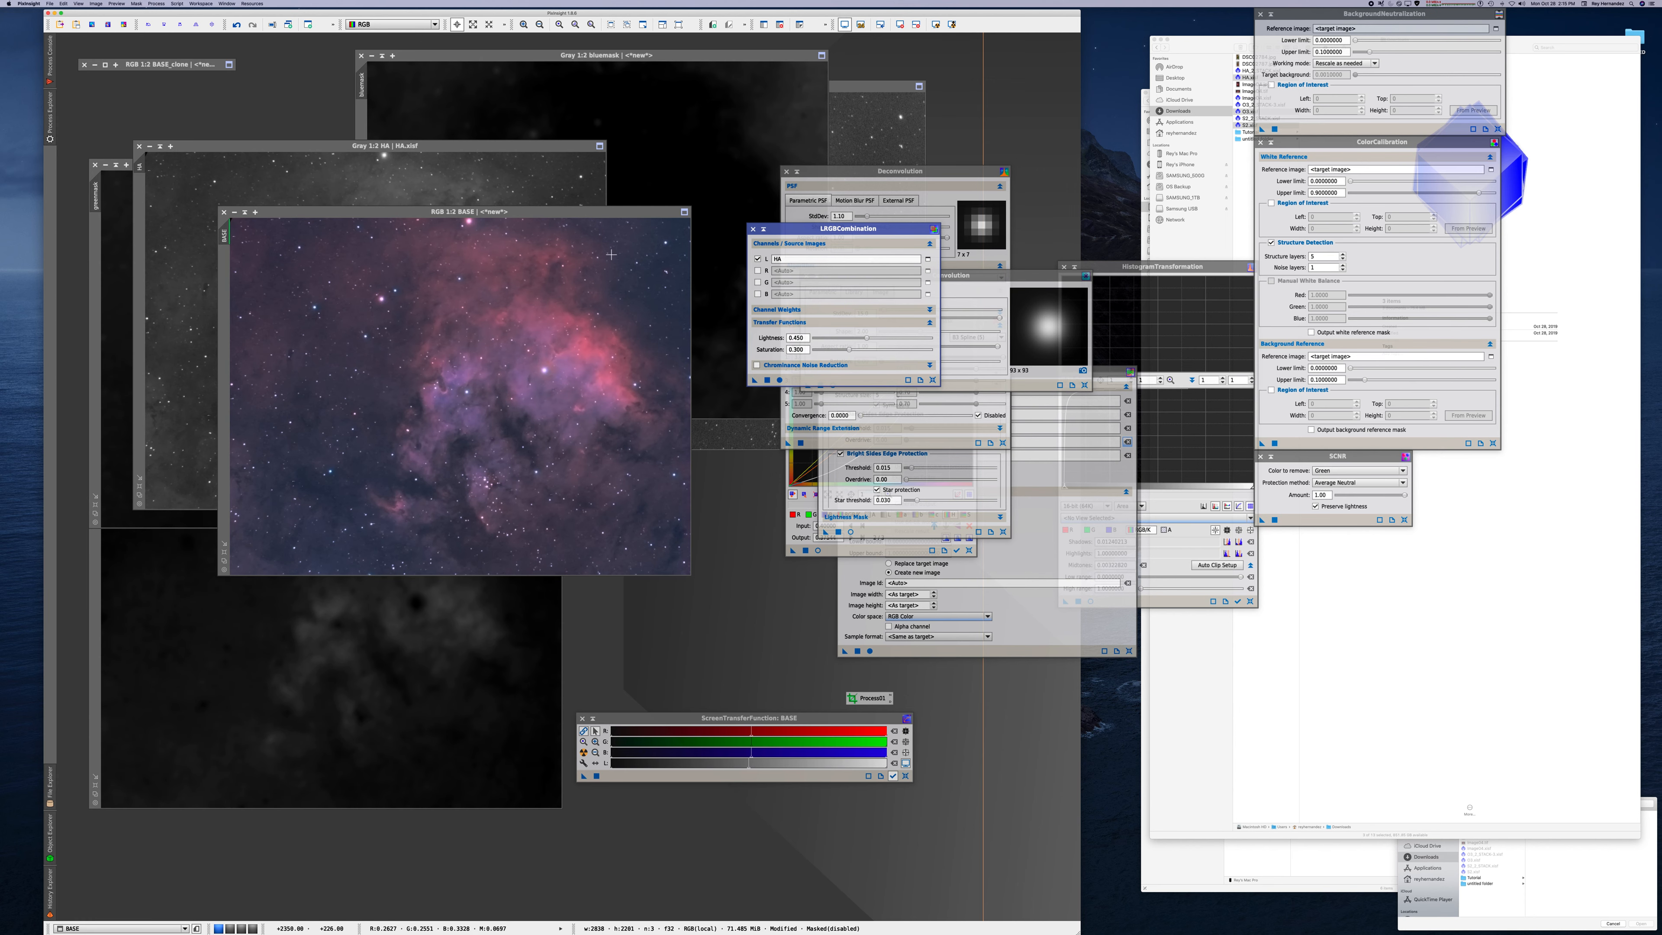
left_click(237, 26)
- Apply LRGBCombination to BASE with lightness 0.480 and saturation 0.240, and reposition the BASE window
left_click_drag(849, 350, 872, 341)
left_click(779, 379)
left_click(599, 215)
left_click_drag(598, 214, 619, 95)
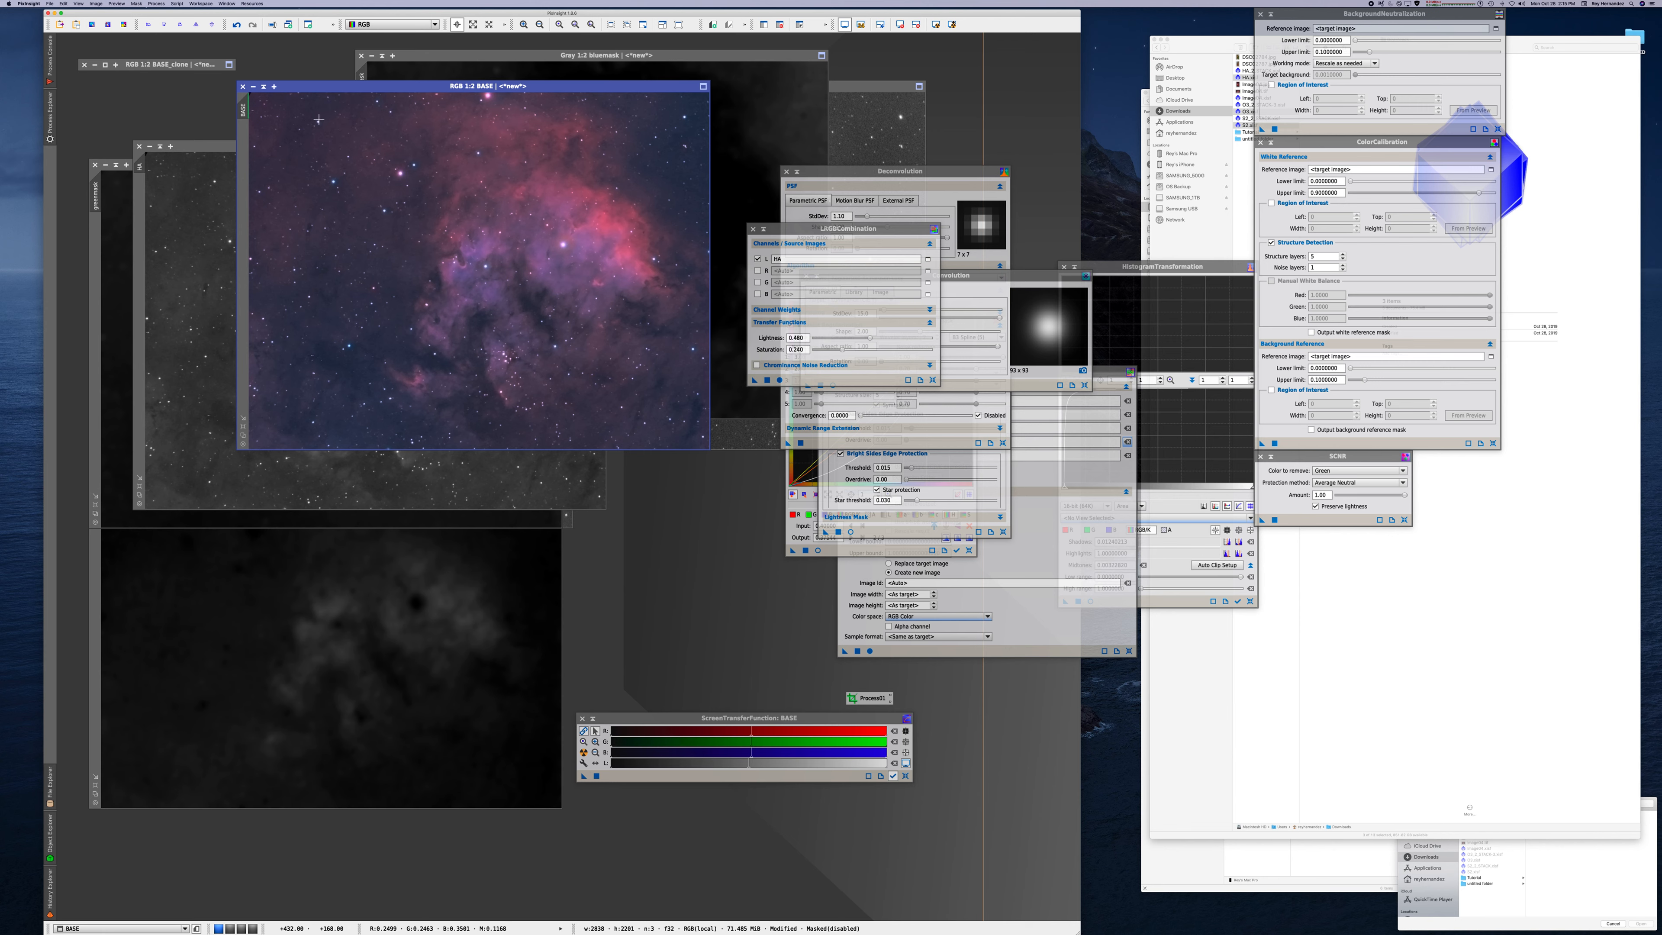
- Switch to Lightroom and open the red nebula photo from its library folder in the Develop module
mouse_move(759, 920)
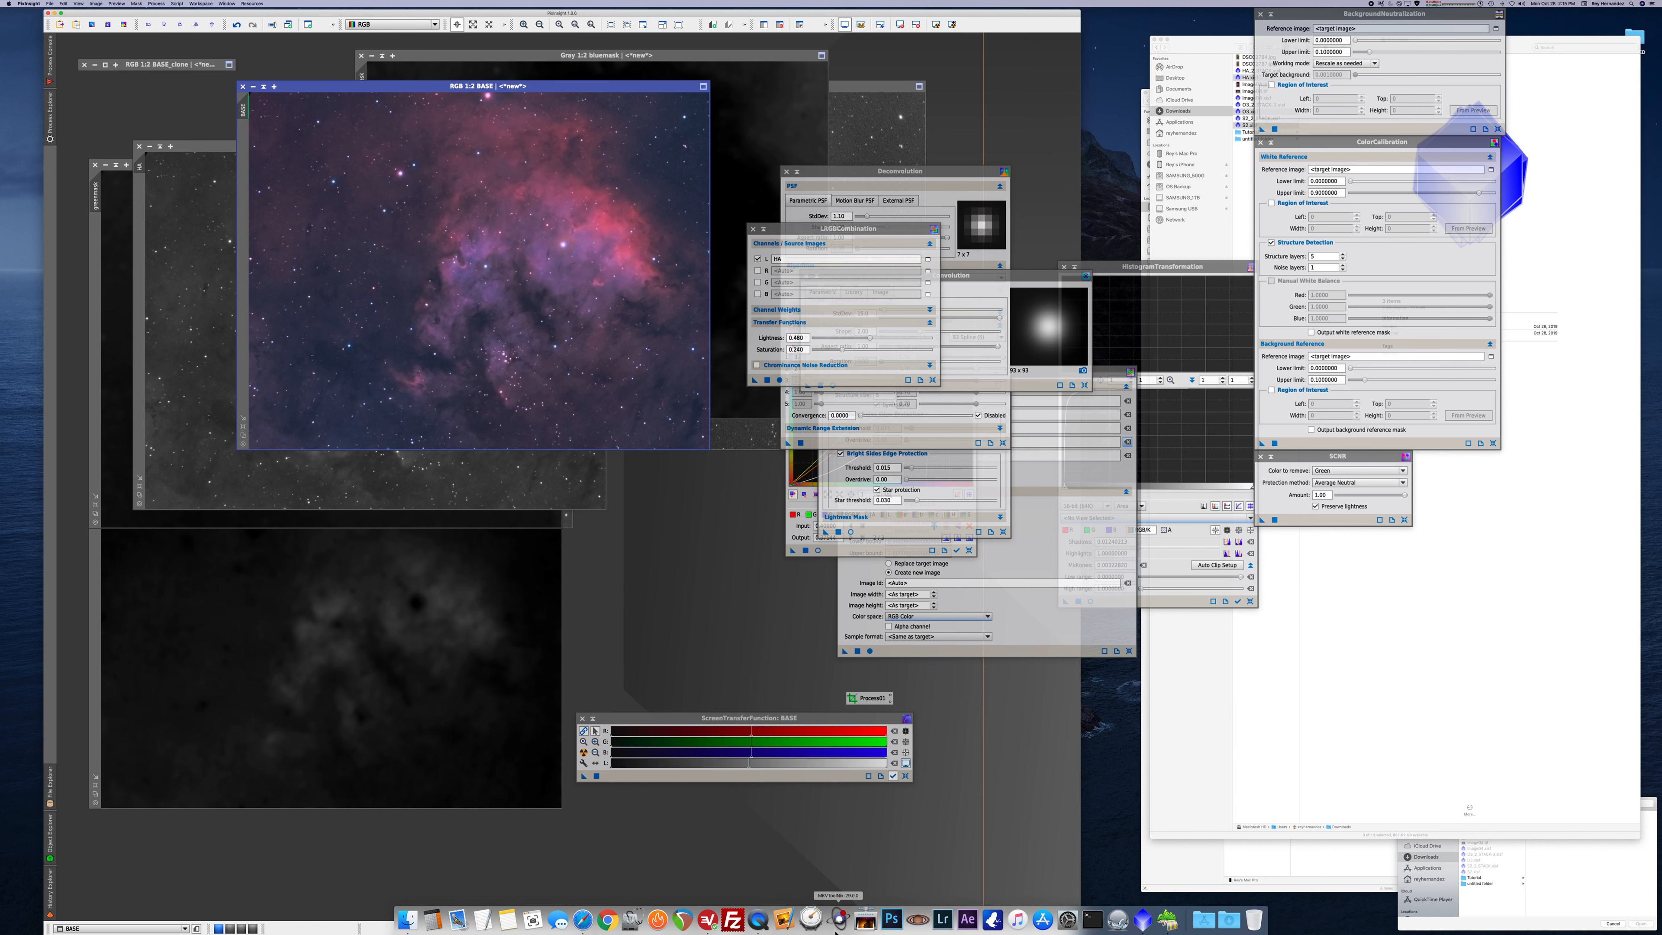
left_click(938, 918)
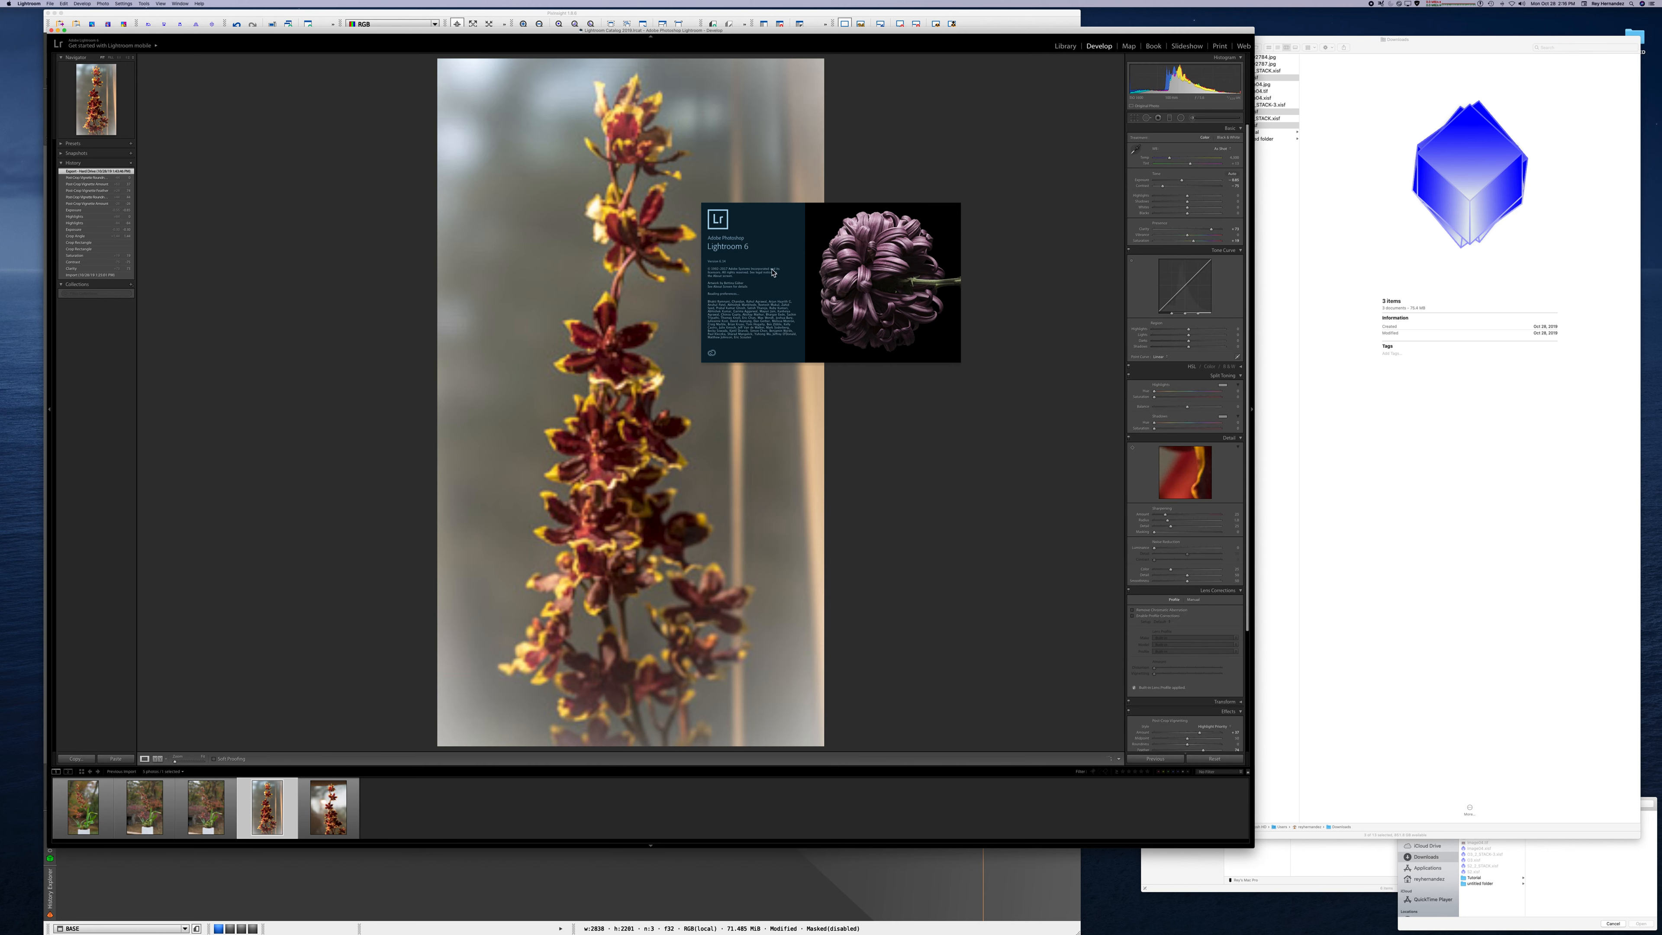
left_click(1065, 49)
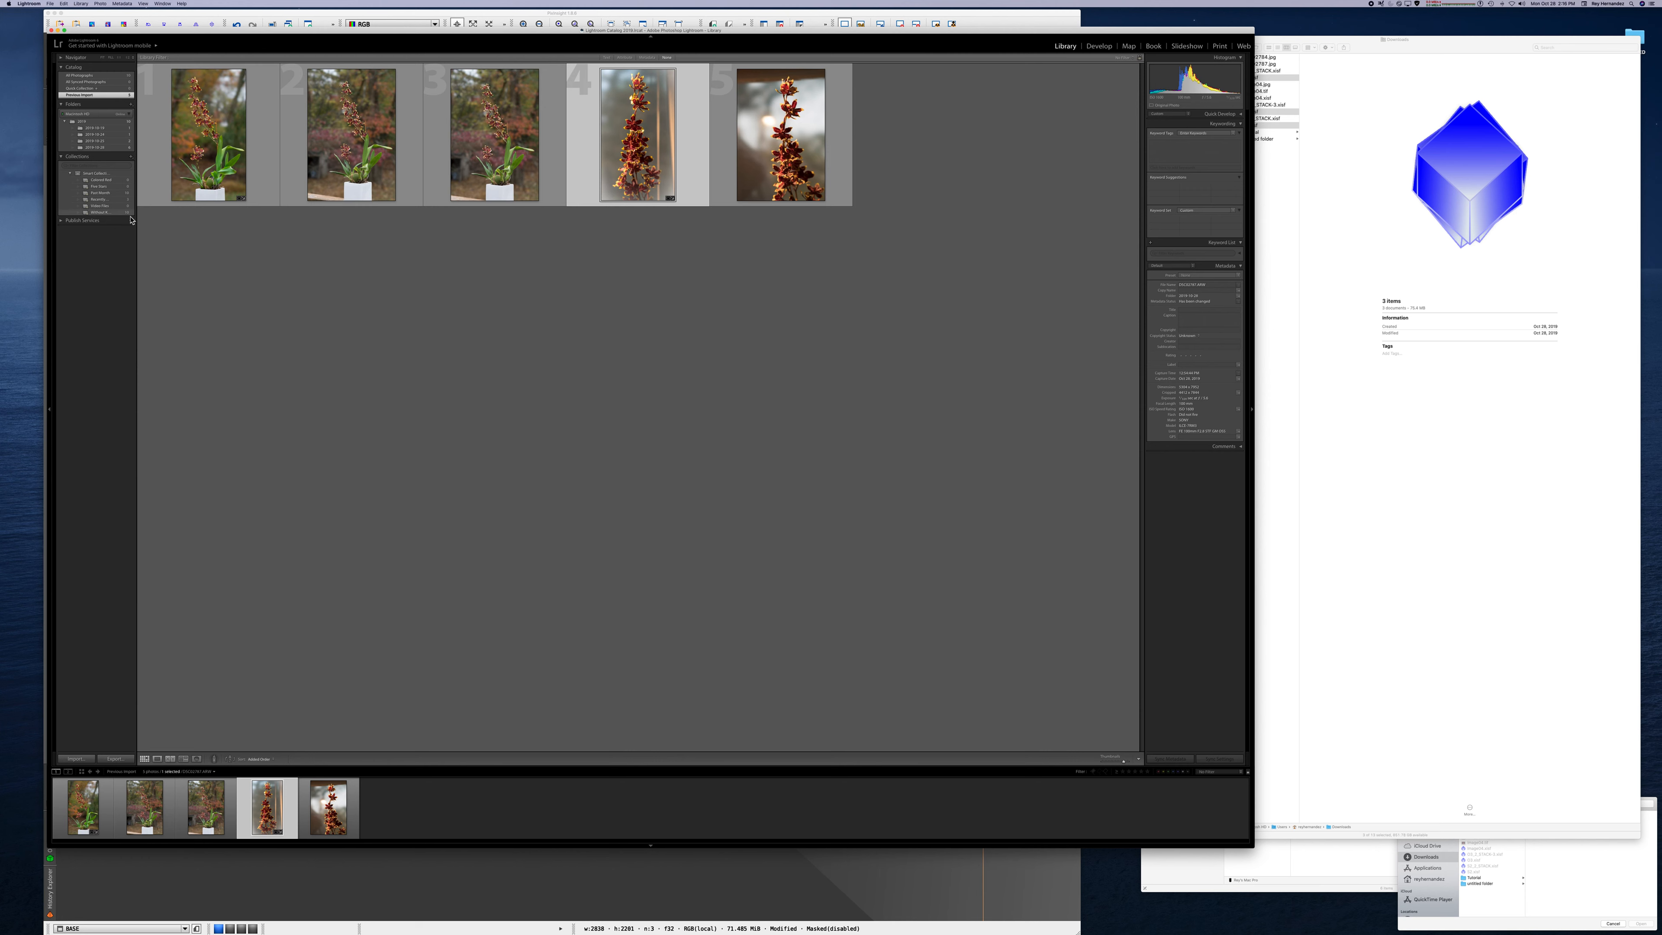
left_click(107, 148)
left_click(95, 147)
left_click(232, 143)
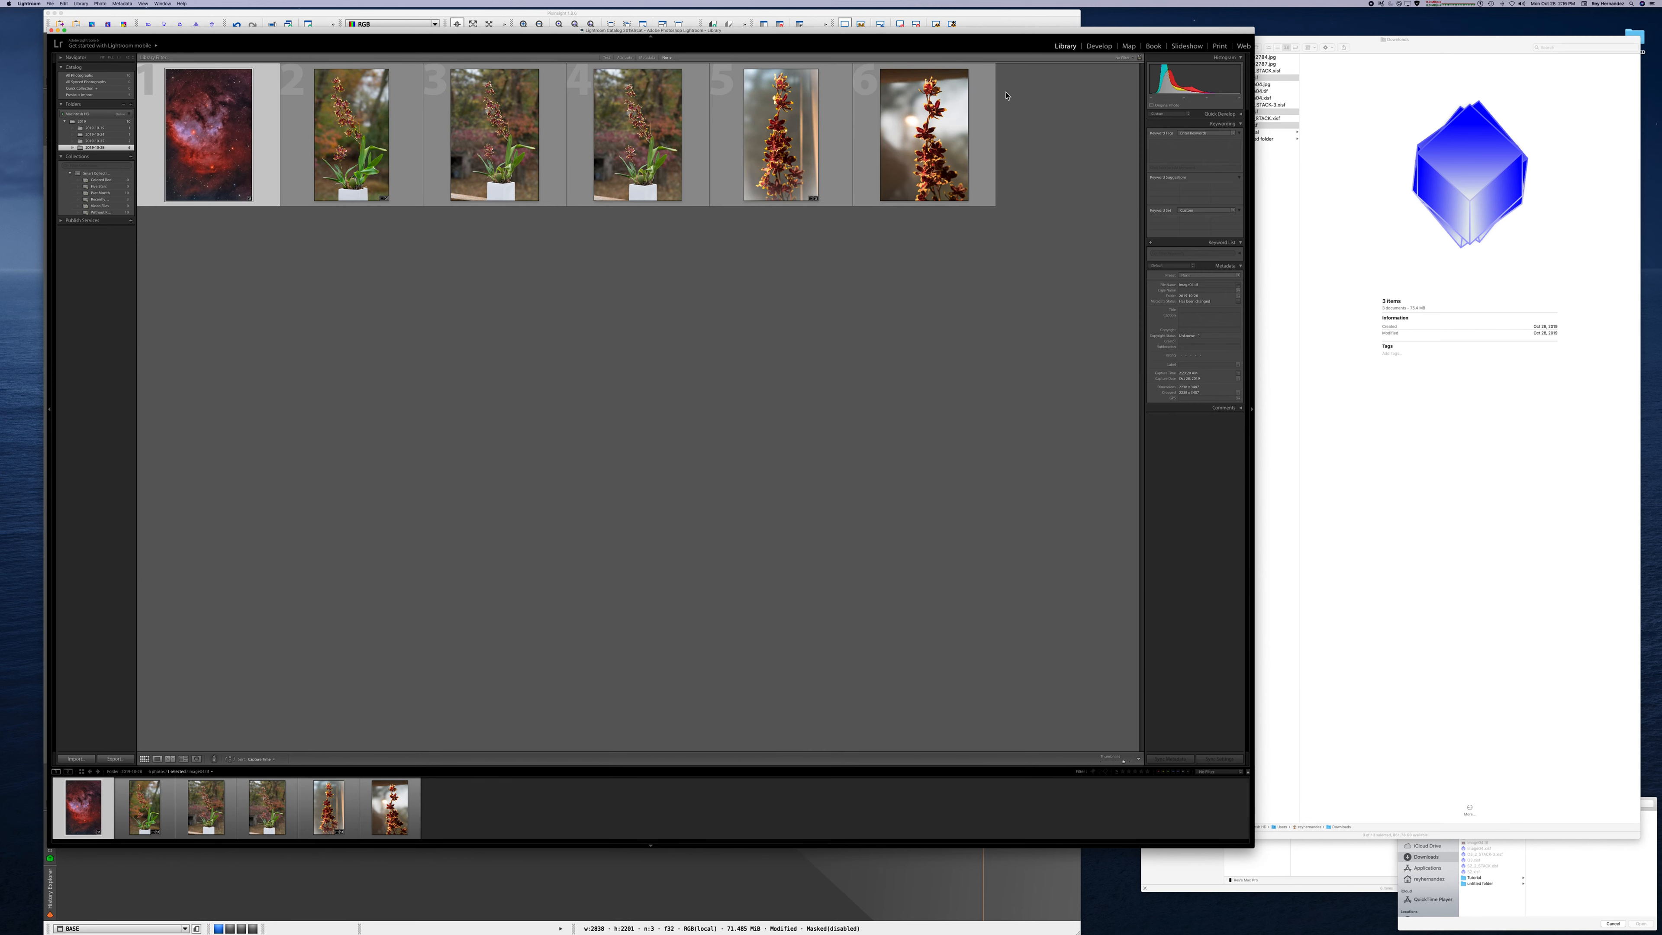
left_click(1099, 46)
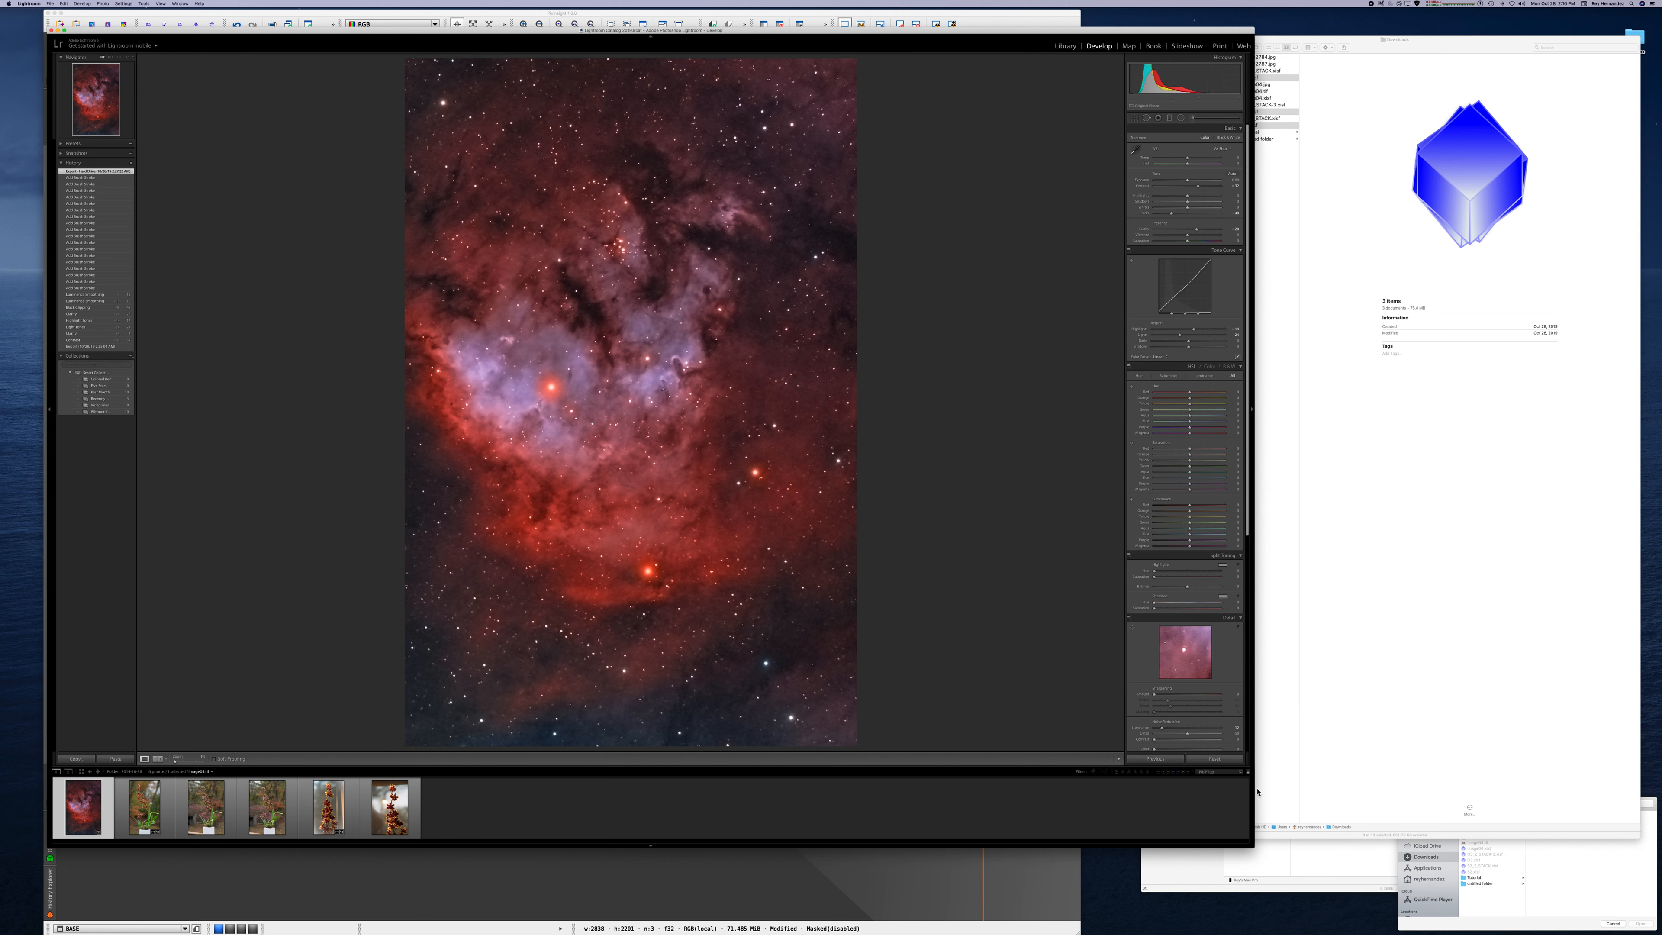
- Reset the nebula photo's develop settings and start the Adjustment Brush with the Clarity effect preset
left_click(1214, 758)
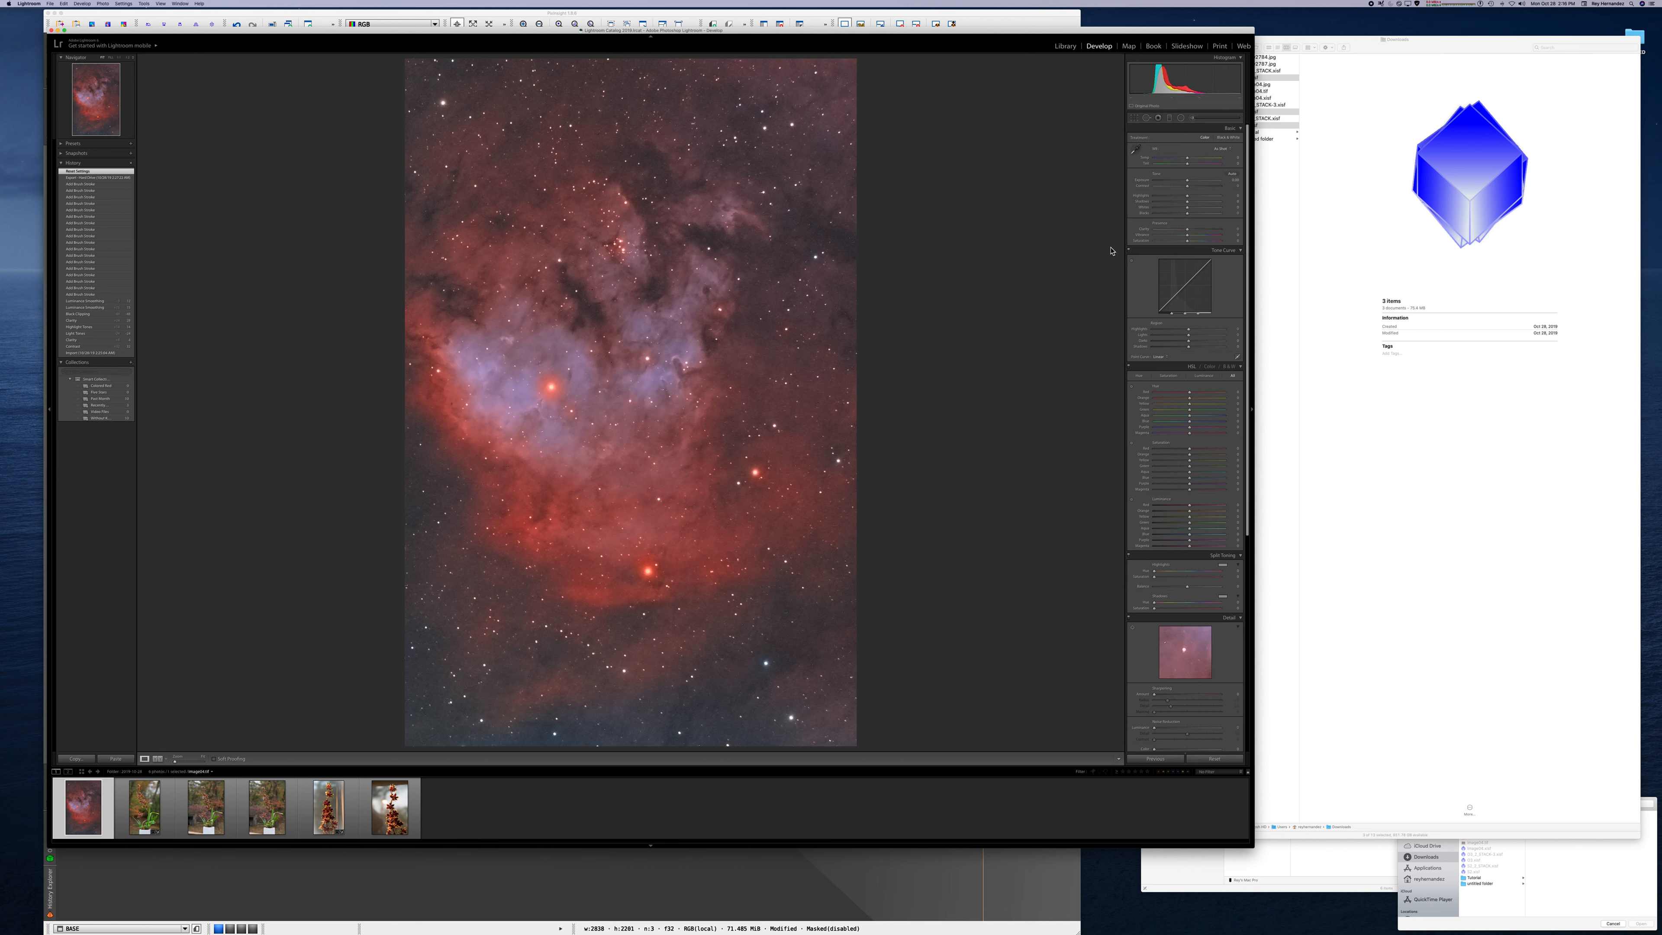
left_click(1193, 119)
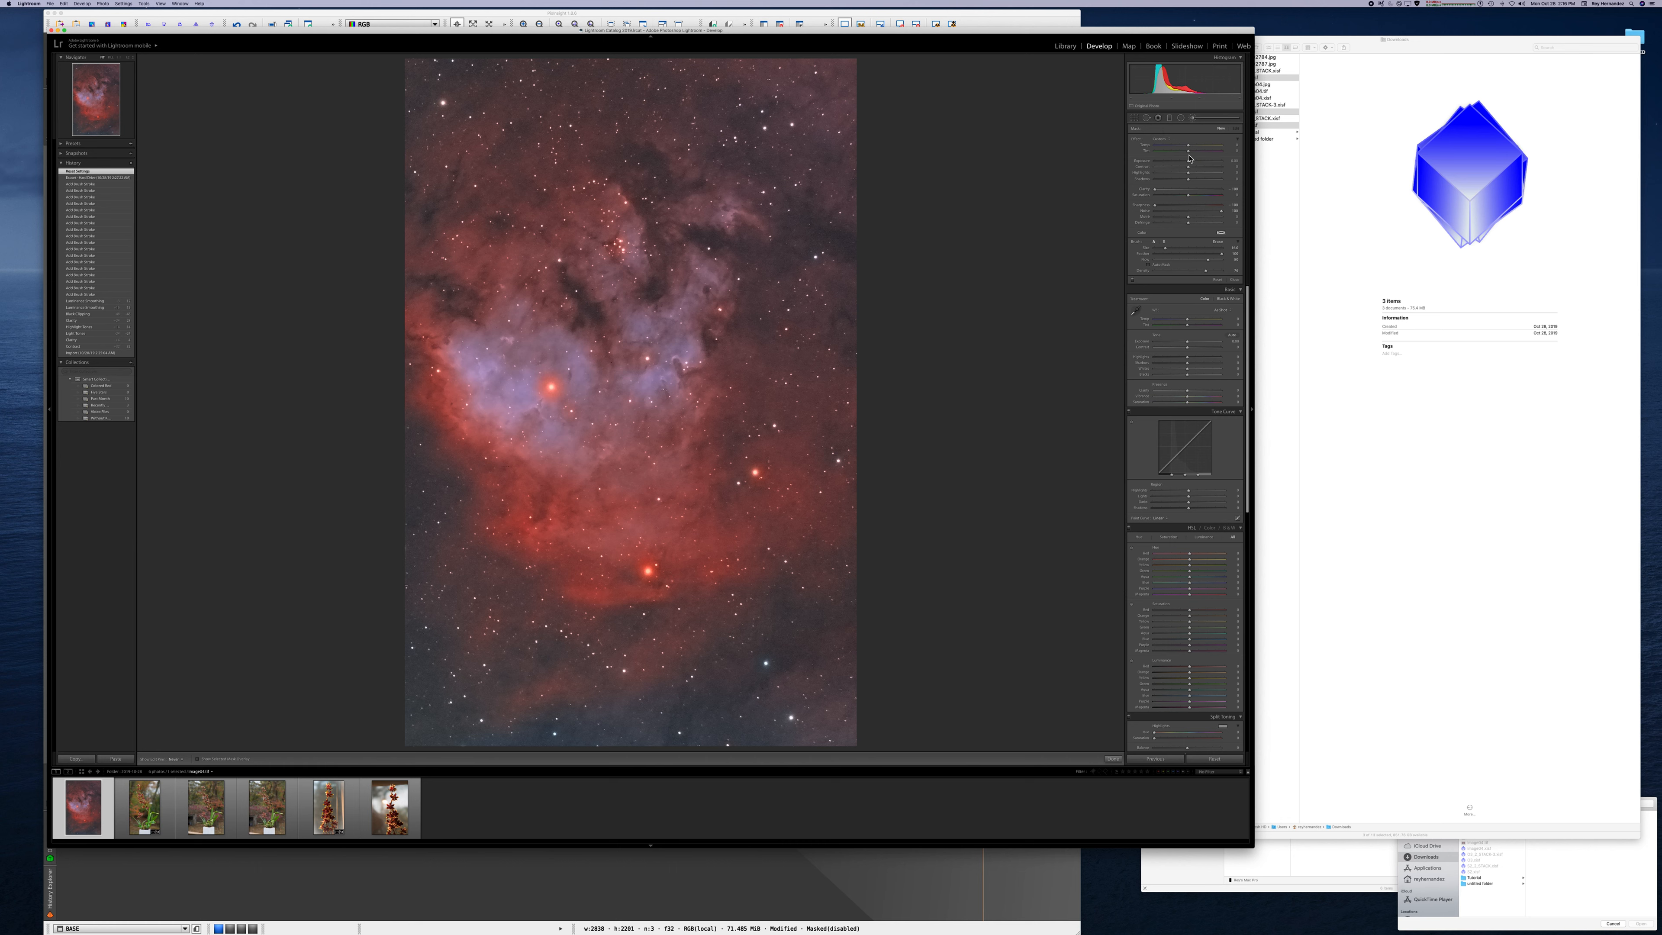
left_click(1161, 139)
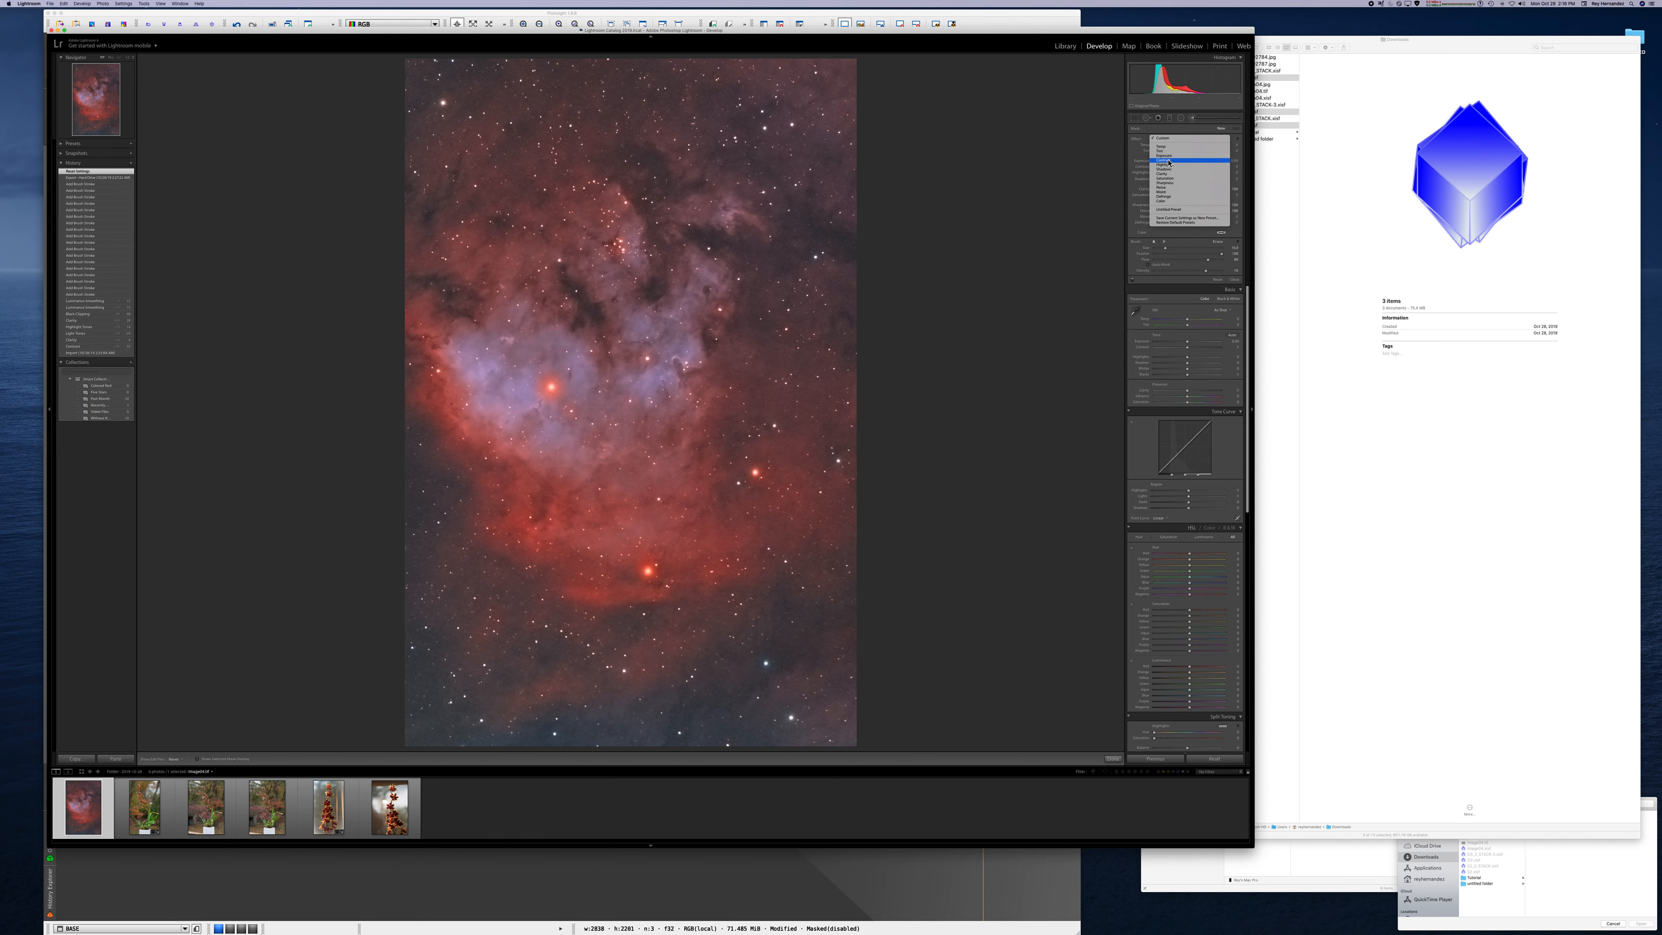
left_click(1163, 173)
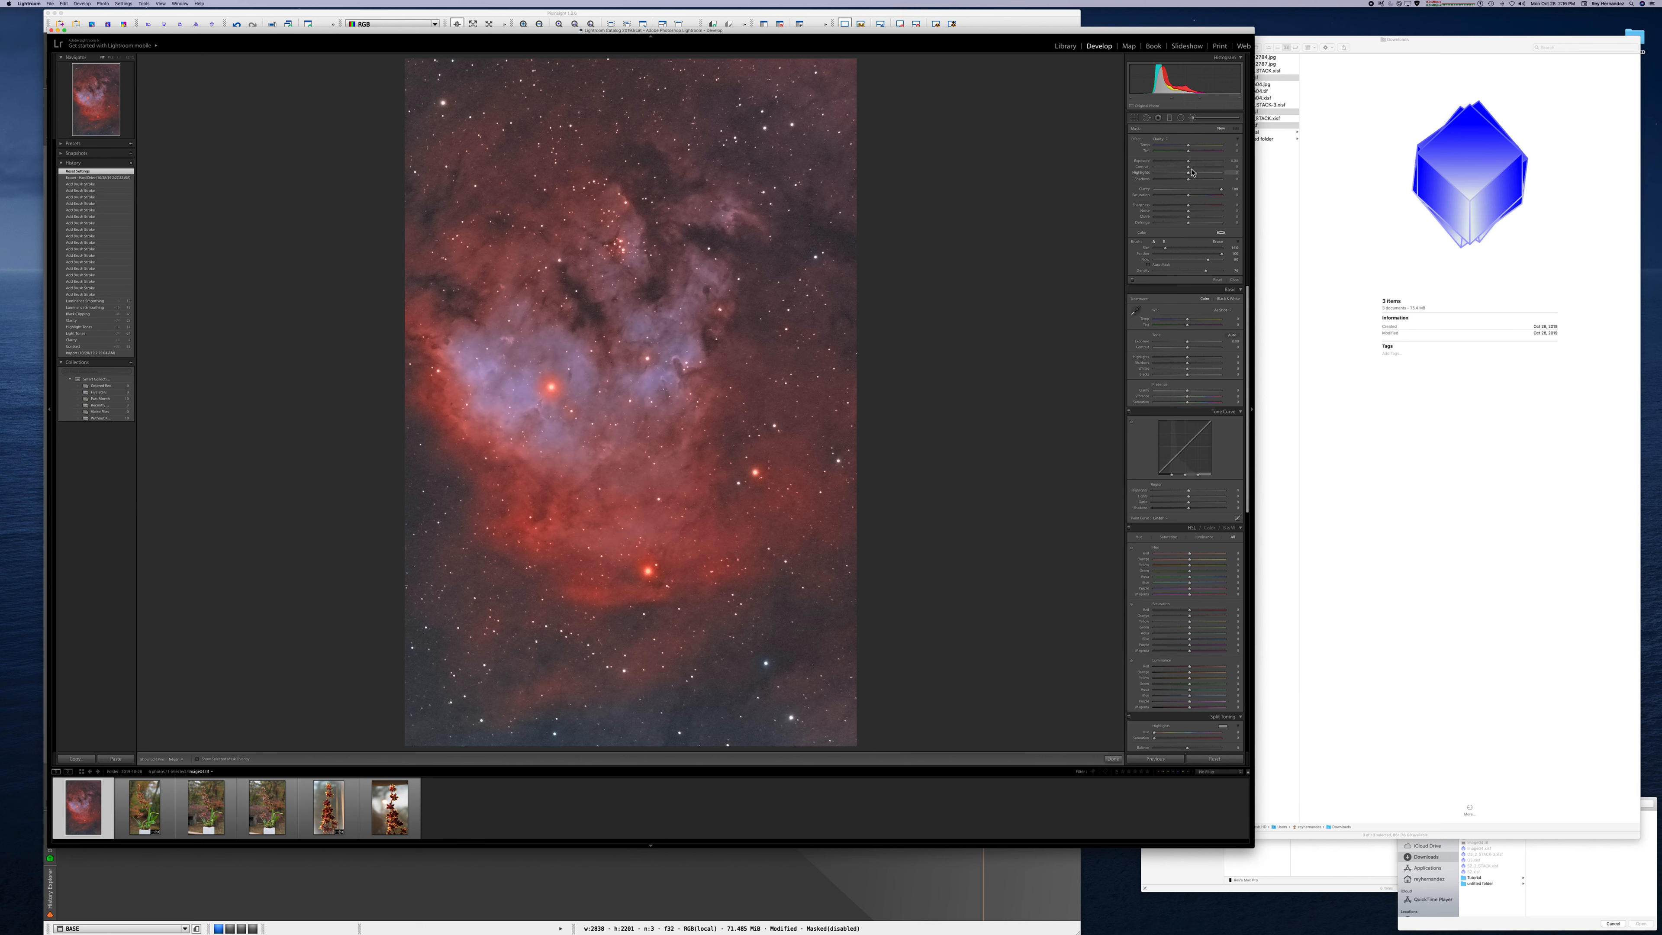
- Raise the Adjustment Brush's contrast and noise reduction, and adjust its size and density
left_click_drag(1188, 167, 1204, 213)
scroll(739, 318, "down", 7)
left_click(1207, 273)
left_click_drag(1208, 272, 1209, 272)
- Brush the clarity adjustment over the nebula's bright core, dark lanes, upper clouds and lower red edge, and finish the brush edit
left_click_drag(690, 379, 683, 390)
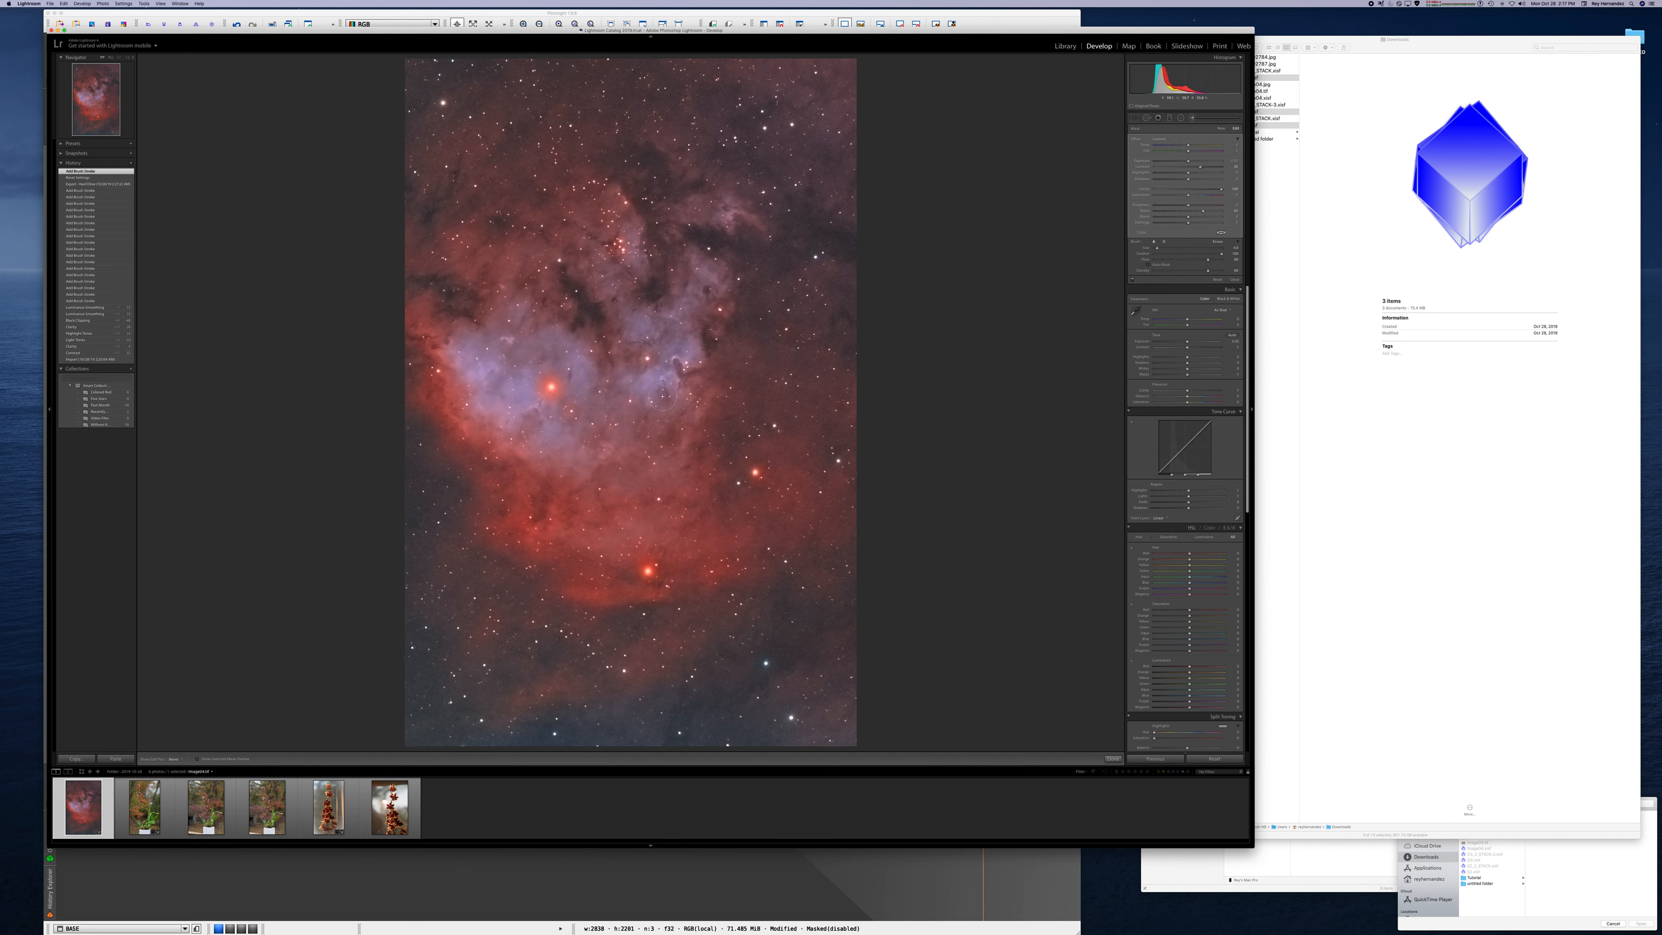
mouse_move(651, 401)
left_mouse_down()
mouse_move(604, 379)
mouse_move(607, 323)
mouse_move(425, 275)
mouse_move(508, 354)
mouse_move(513, 424)
left_mouse_up()
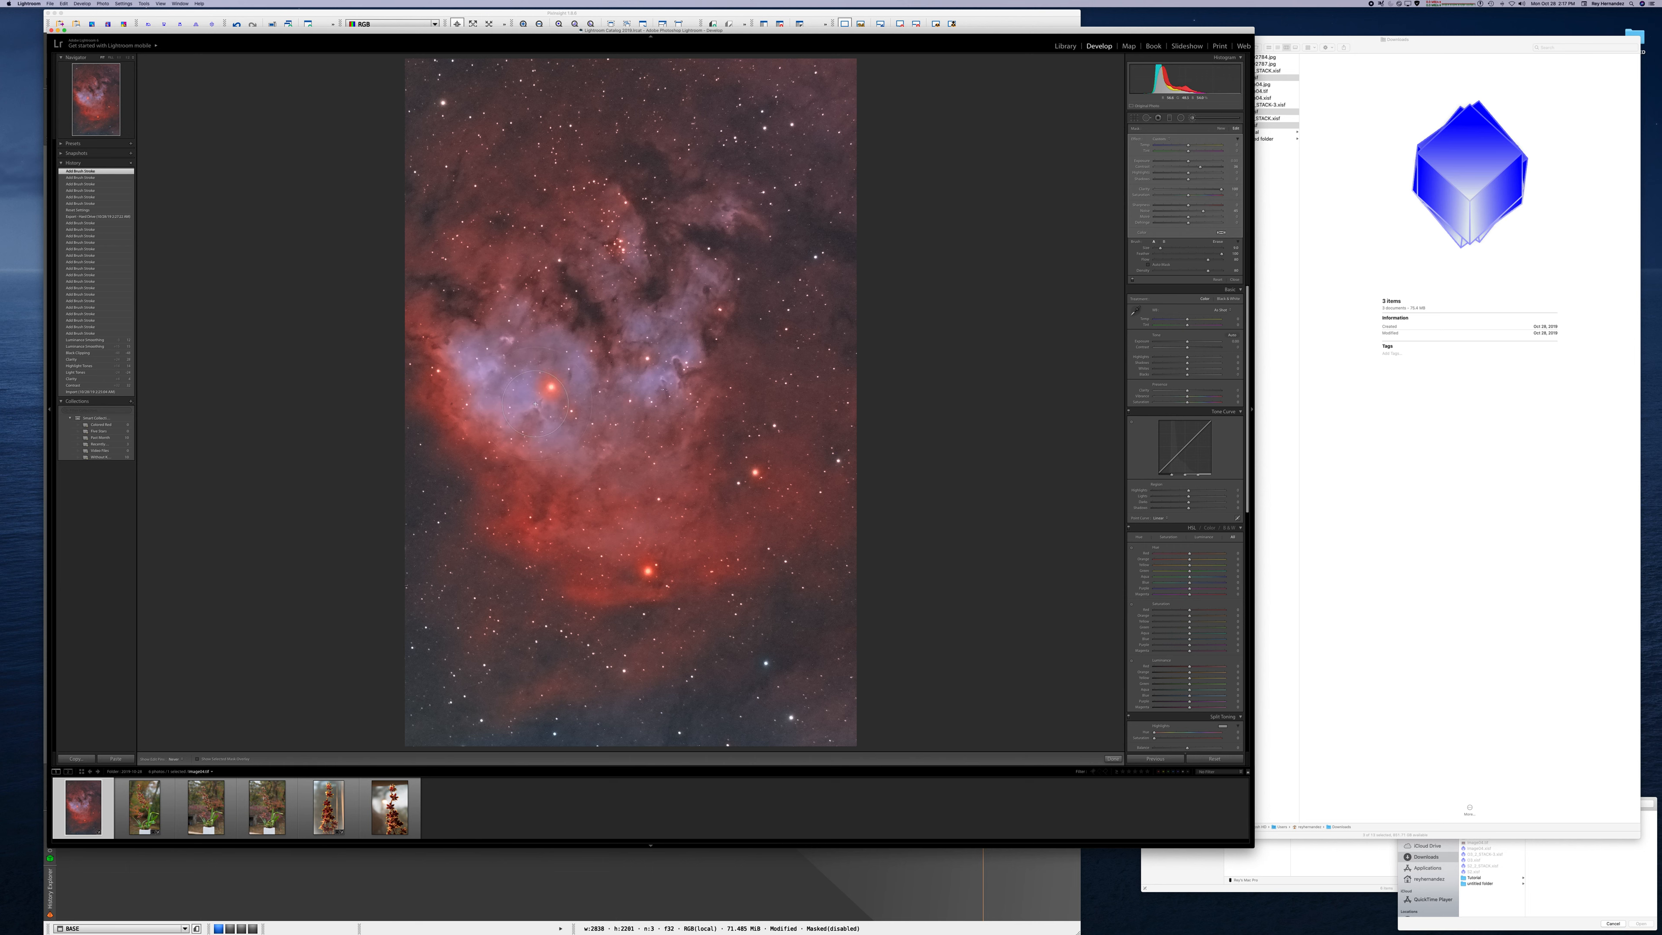
mouse_move(526, 413)
left_mouse_down()
mouse_move(452, 402)
mouse_move(564, 488)
mouse_move(617, 468)
mouse_move(611, 444)
mouse_move(598, 461)
mouse_move(644, 464)
mouse_move(681, 423)
left_mouse_up()
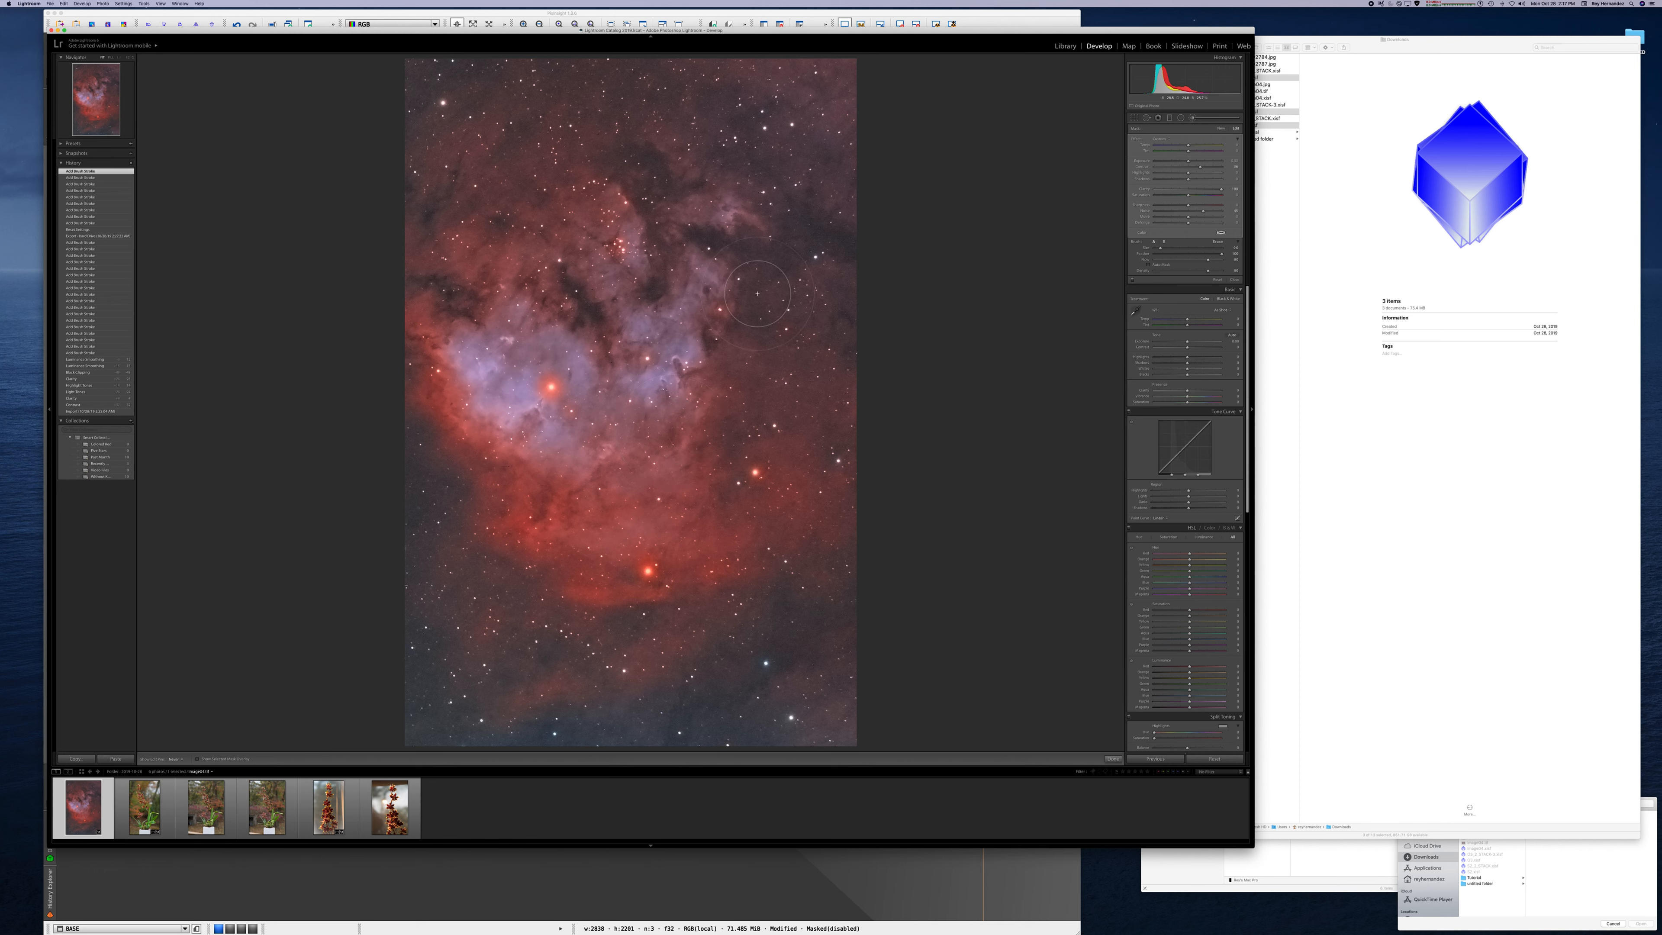
left_click_drag(723, 204, 758, 248)
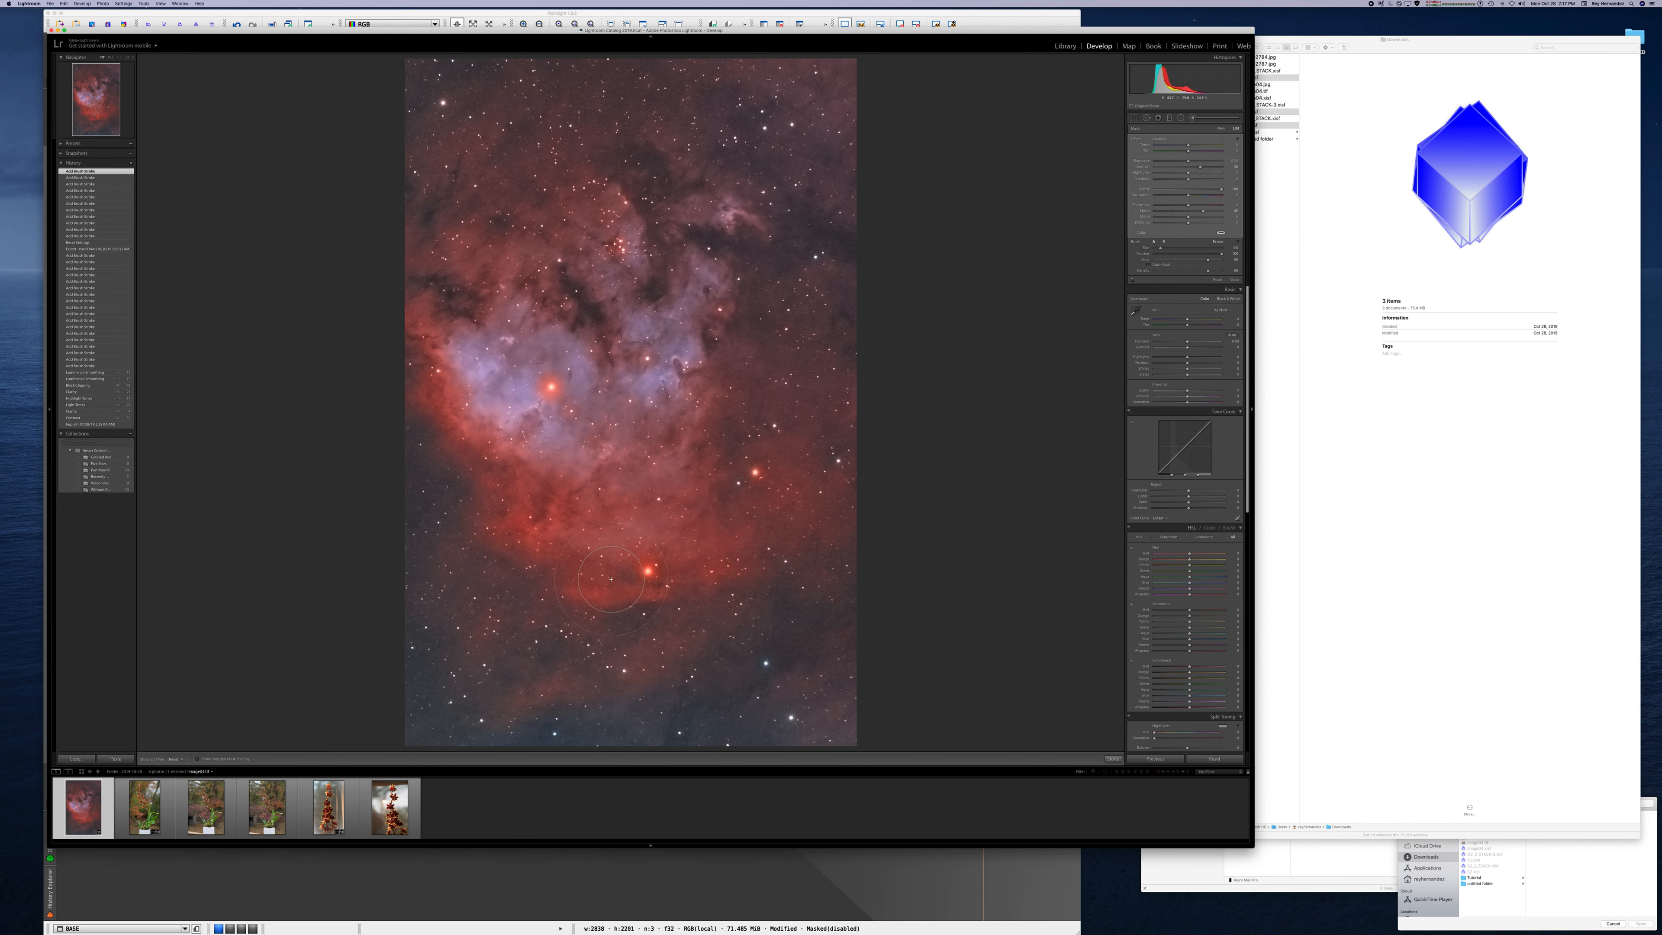
left_click_drag(602, 580, 644, 592)
left_click_drag(658, 499, 681, 517)
left_click_drag(668, 401, 680, 357)
left_click_drag(579, 238, 542, 220)
left_click_drag(644, 183, 650, 174)
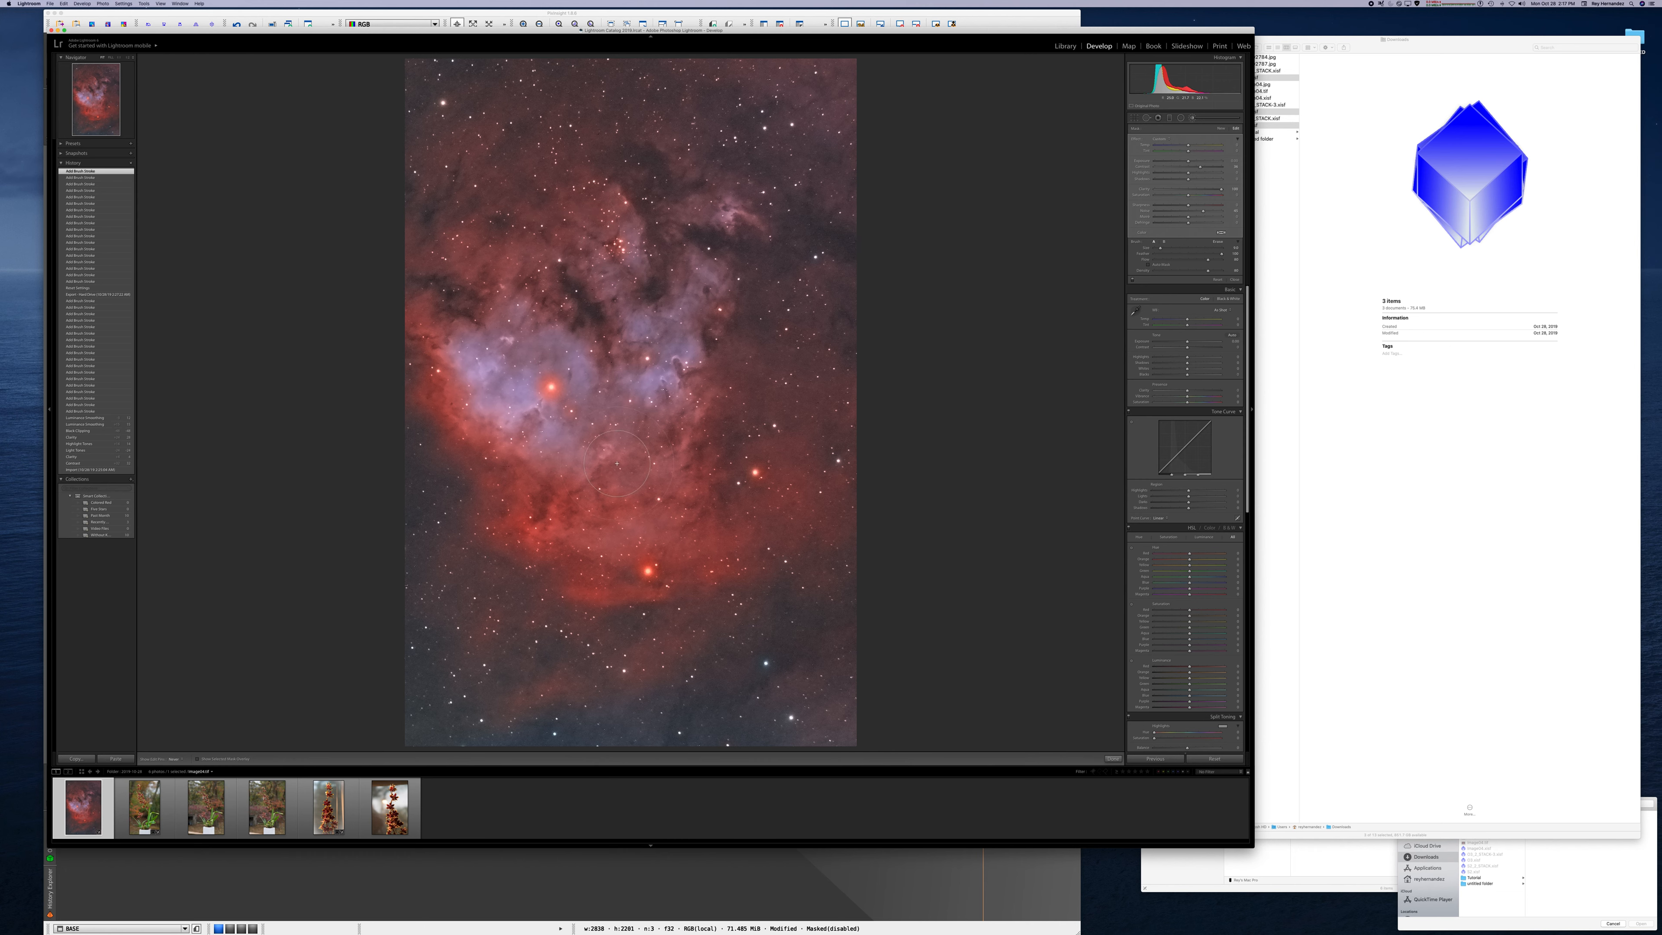
left_click(607, 484)
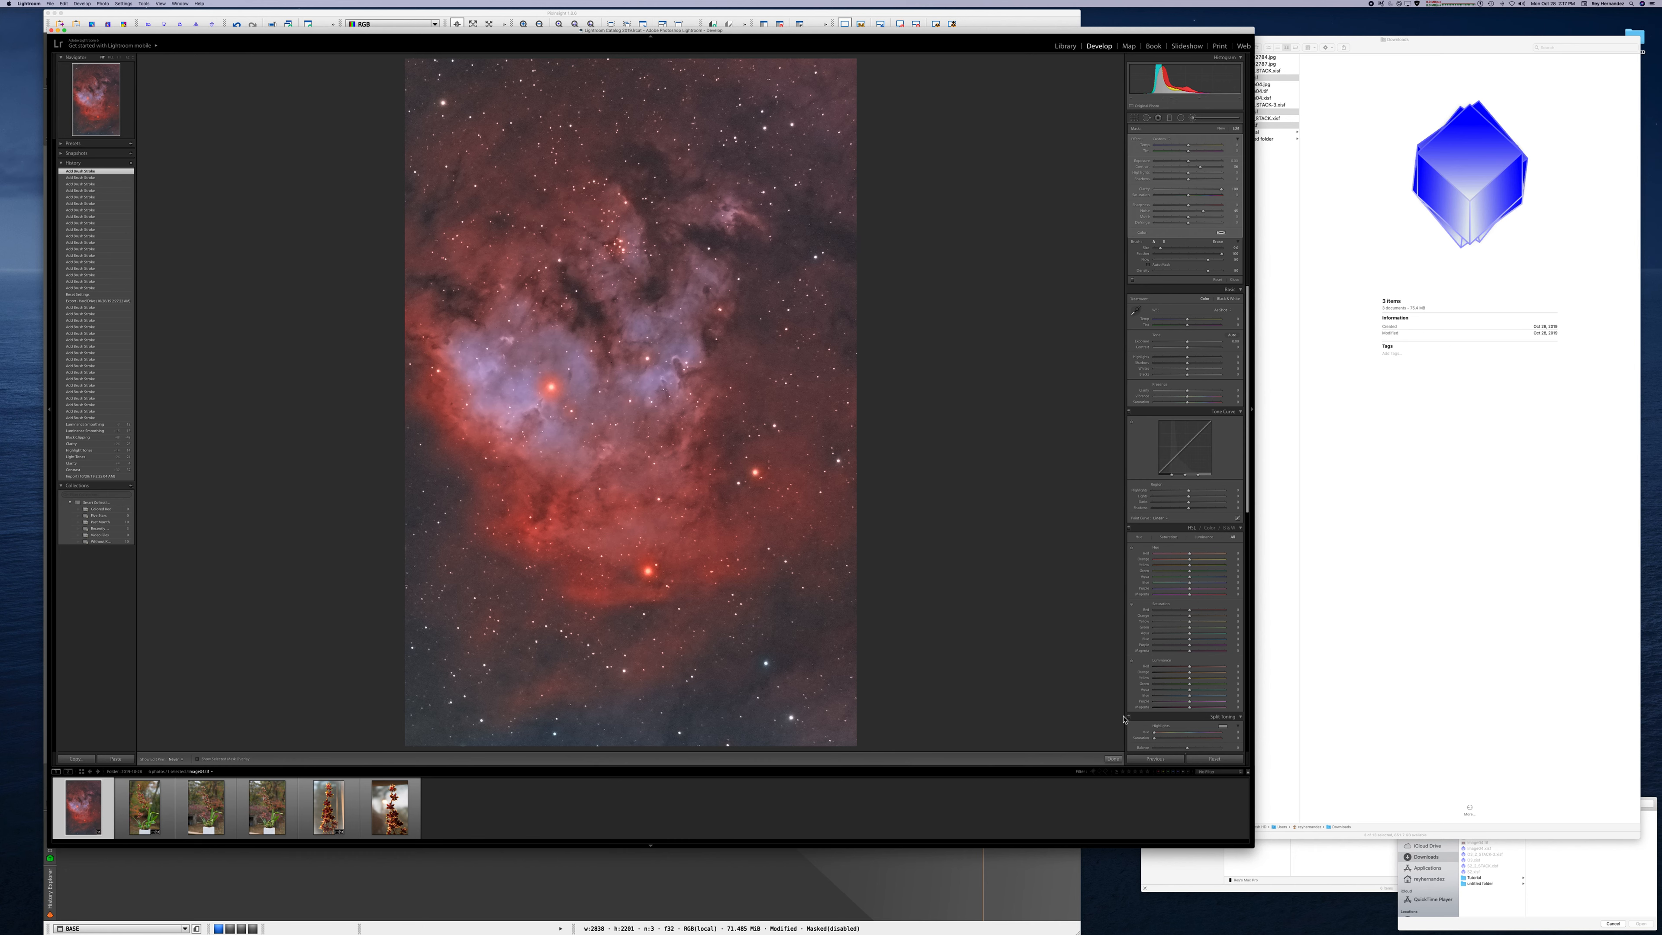
left_click(1112, 758)
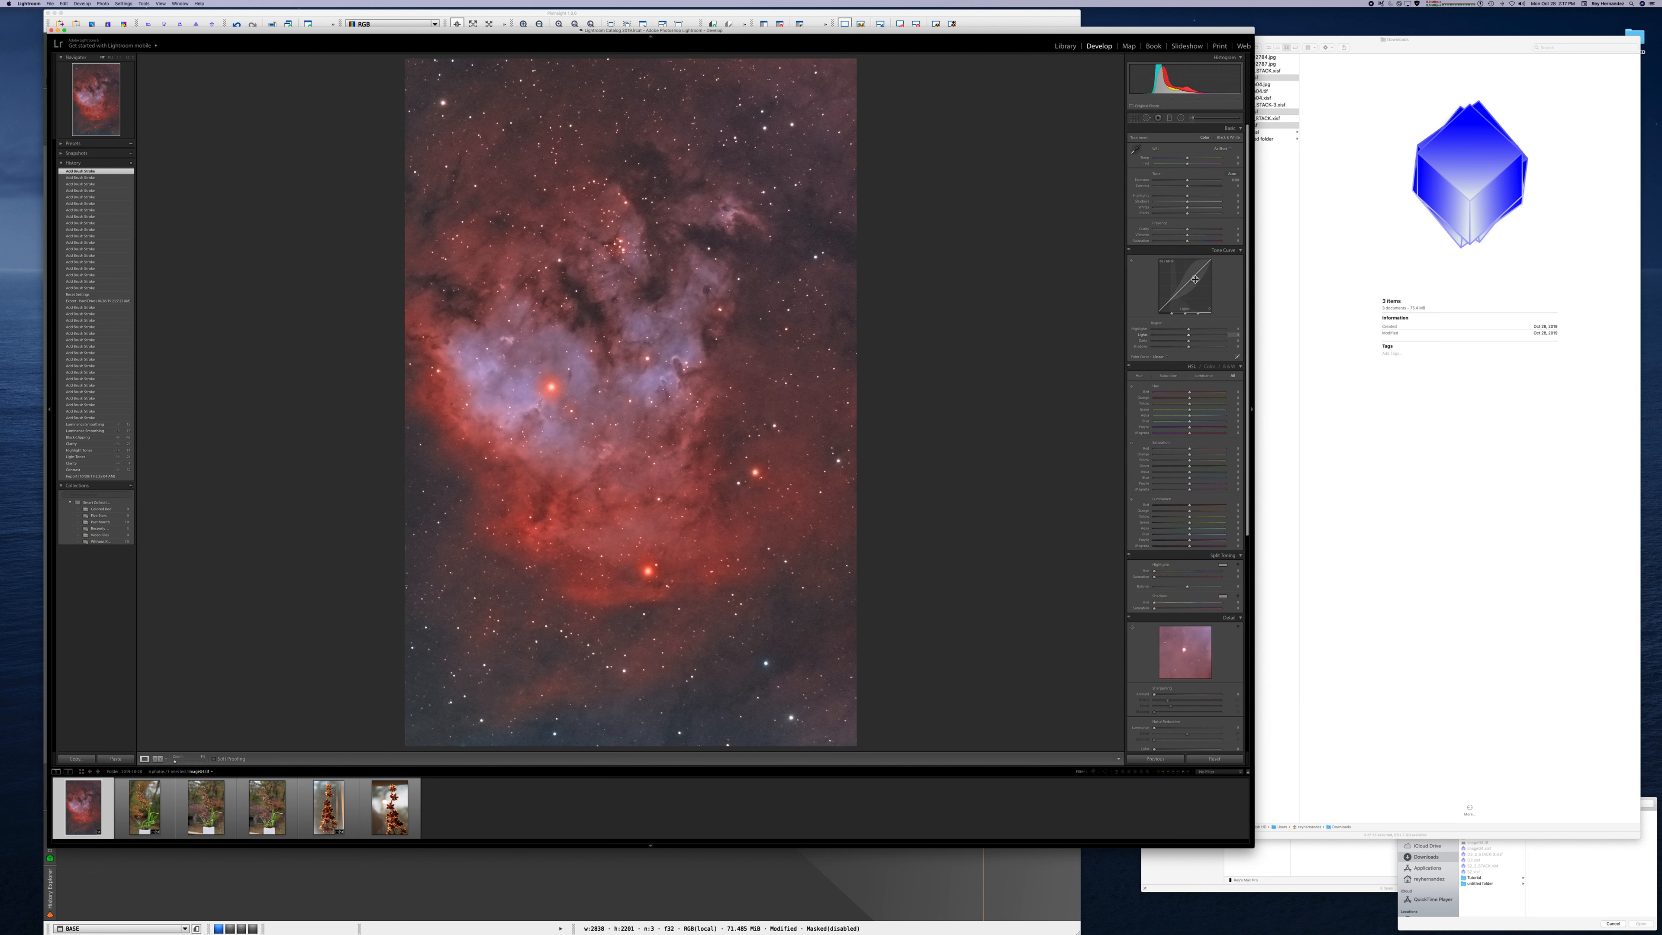
- Shape the photo's tone curve by raising the highlights and lowering the lights and darks
mouse_move(1188, 328)
left_mouse_down()
mouse_move(1143, 323)
mouse_move(1209, 328)
left_mouse_up()
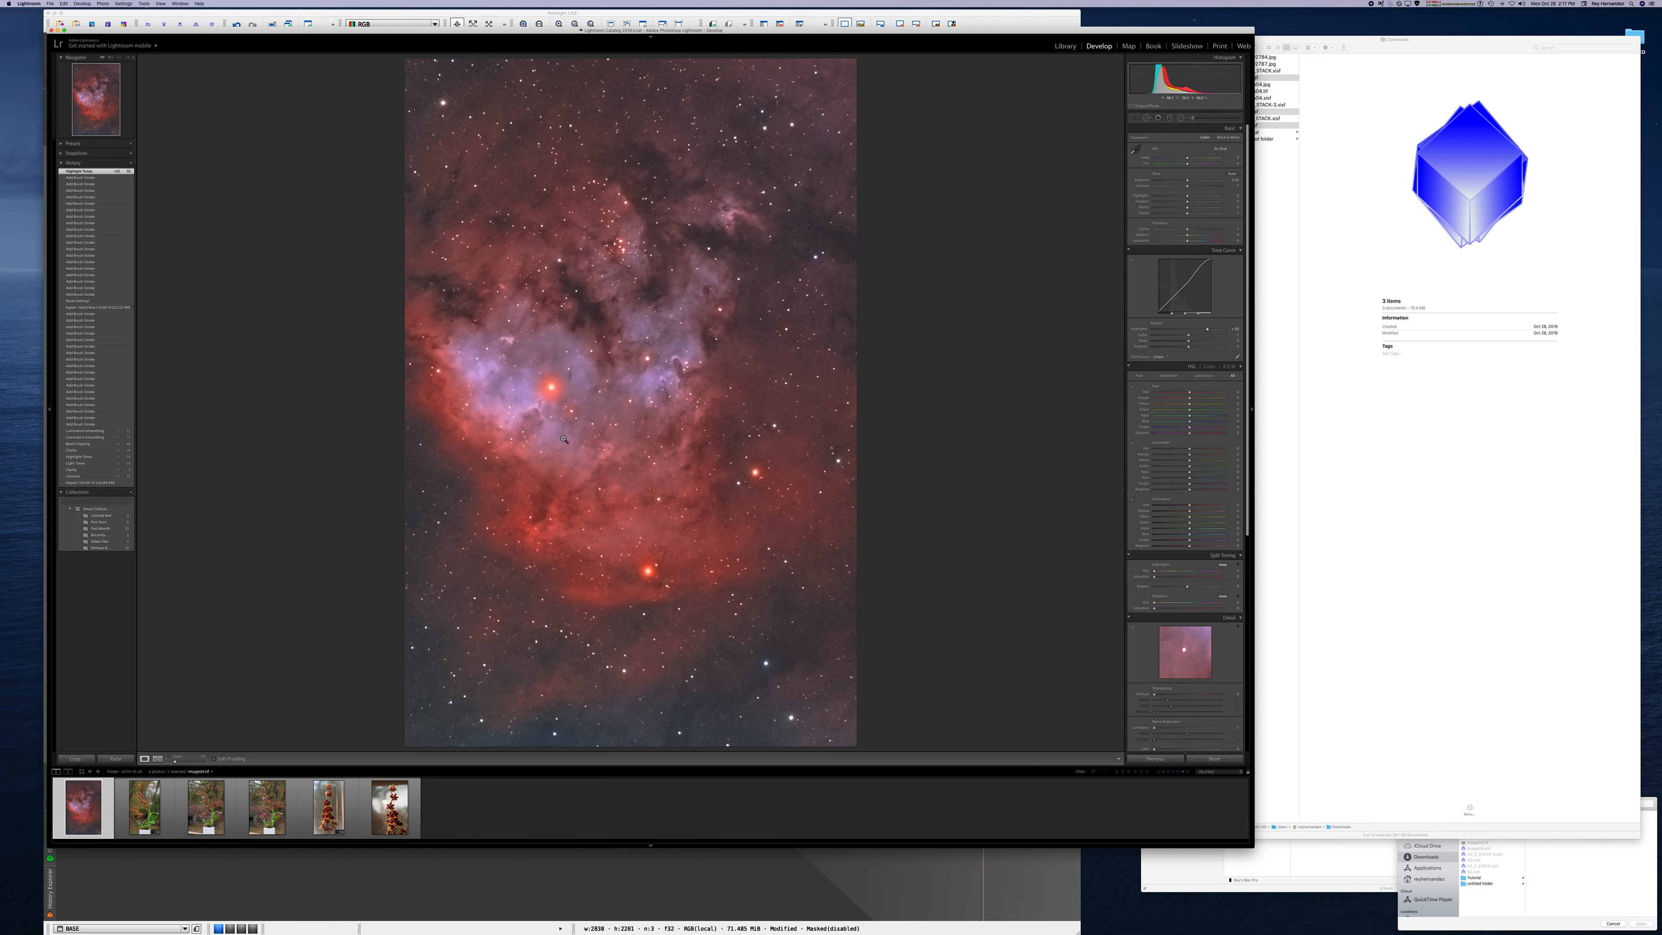
left_click_drag(1189, 335, 1180, 341)
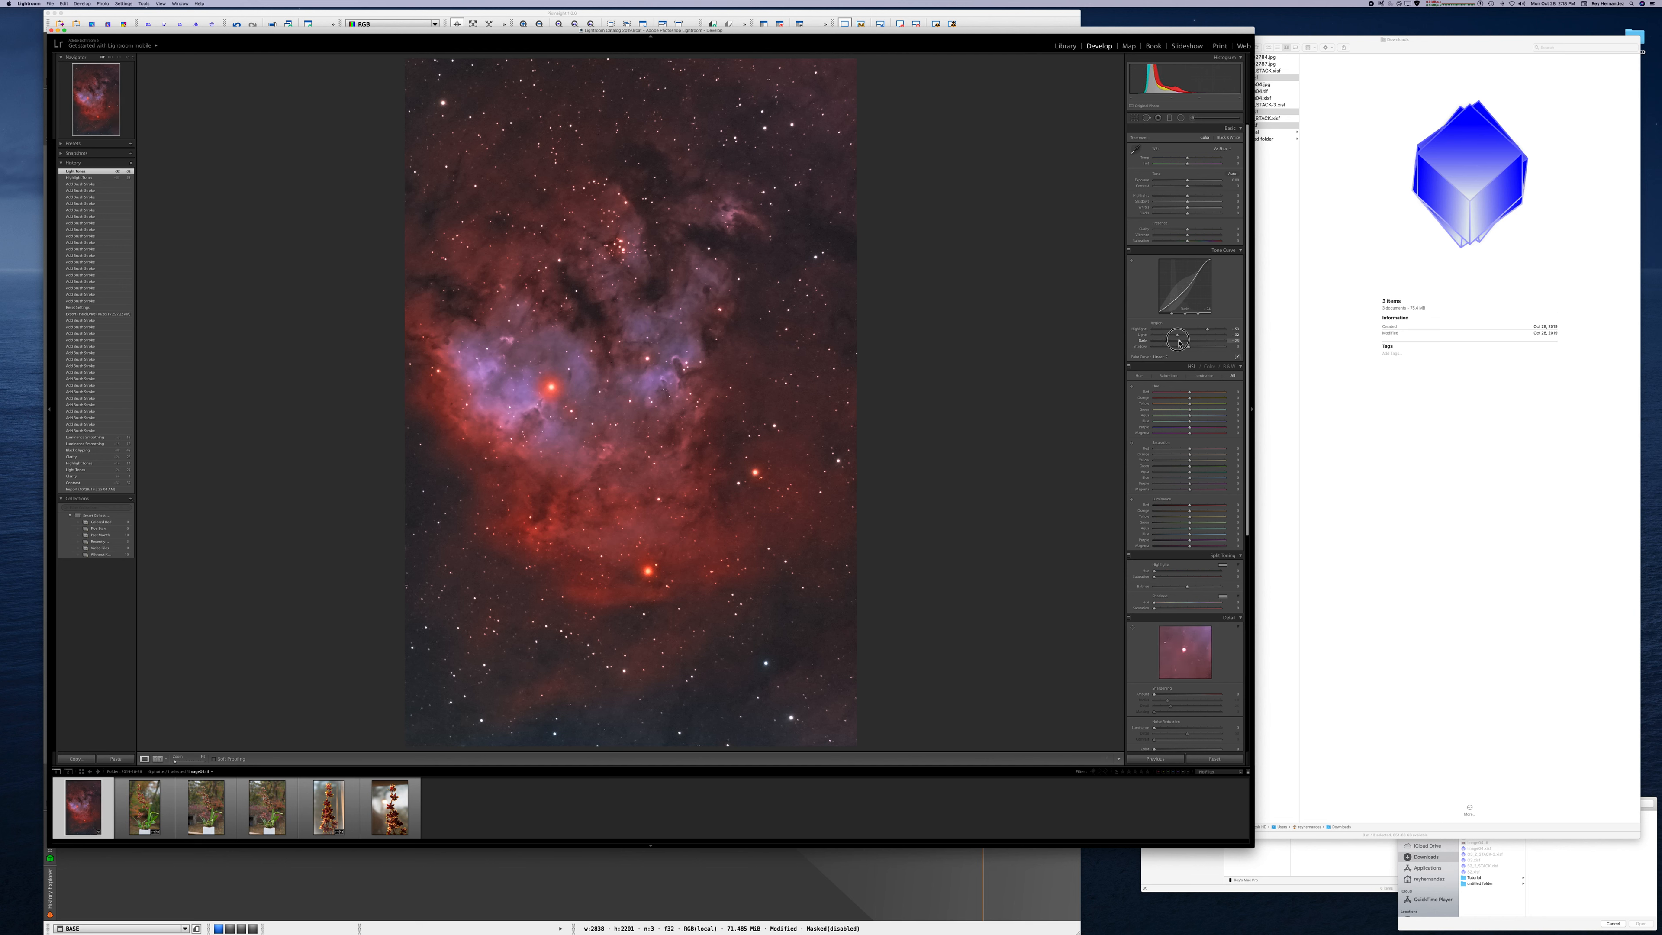
left_click_drag(1179, 342, 1180, 342)
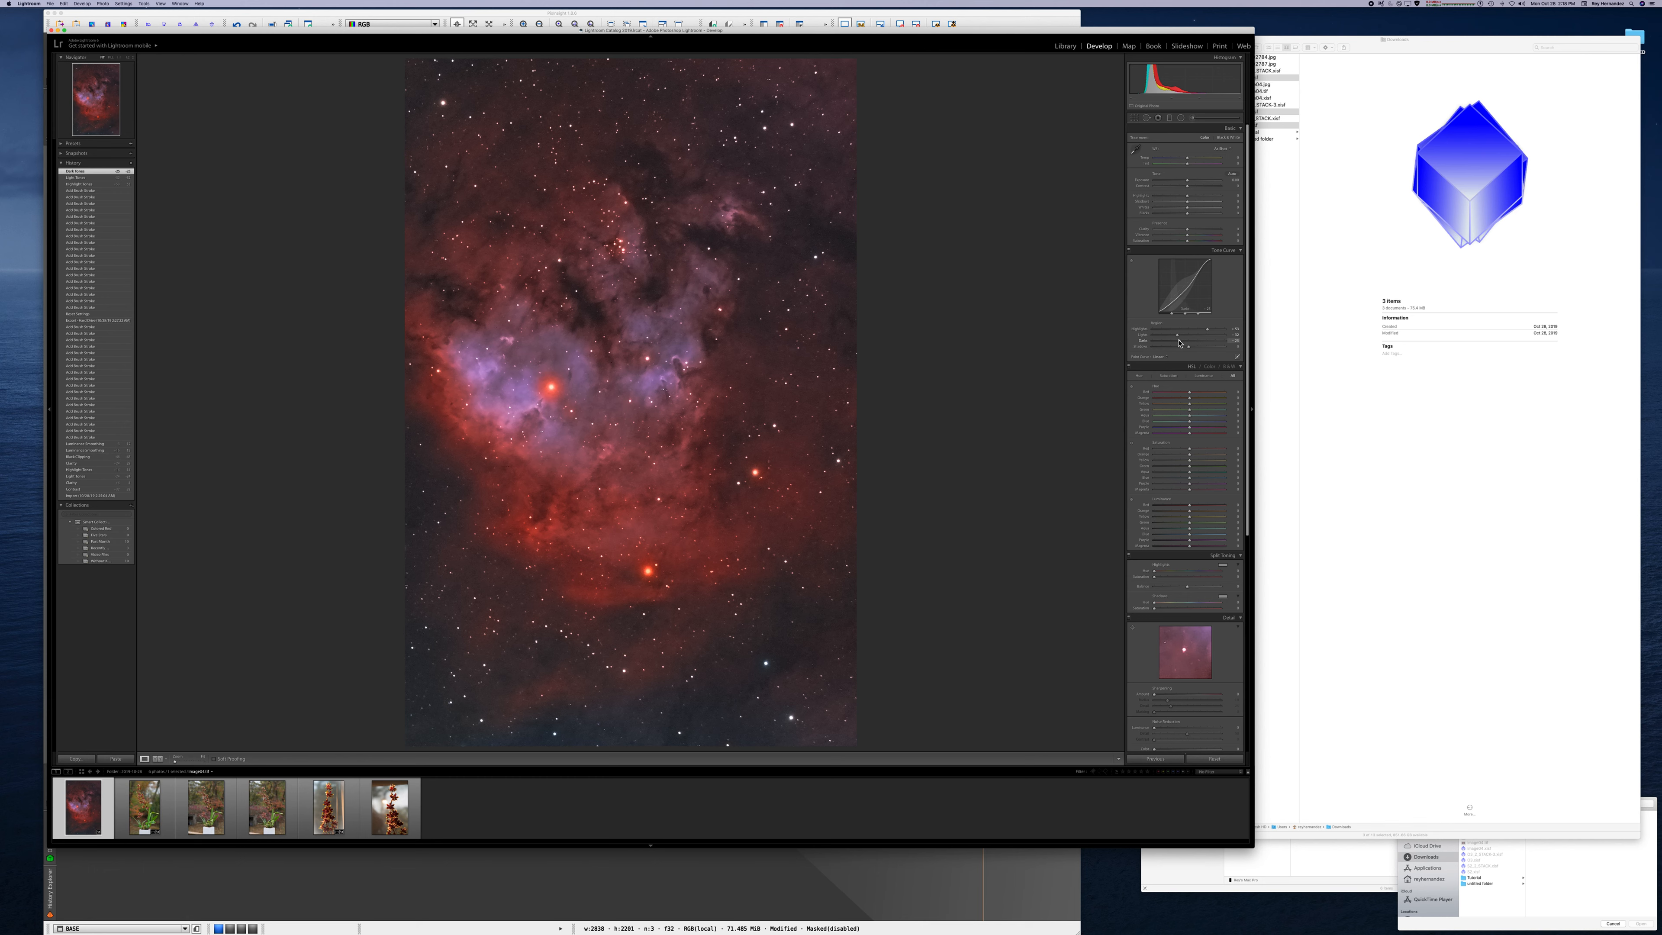